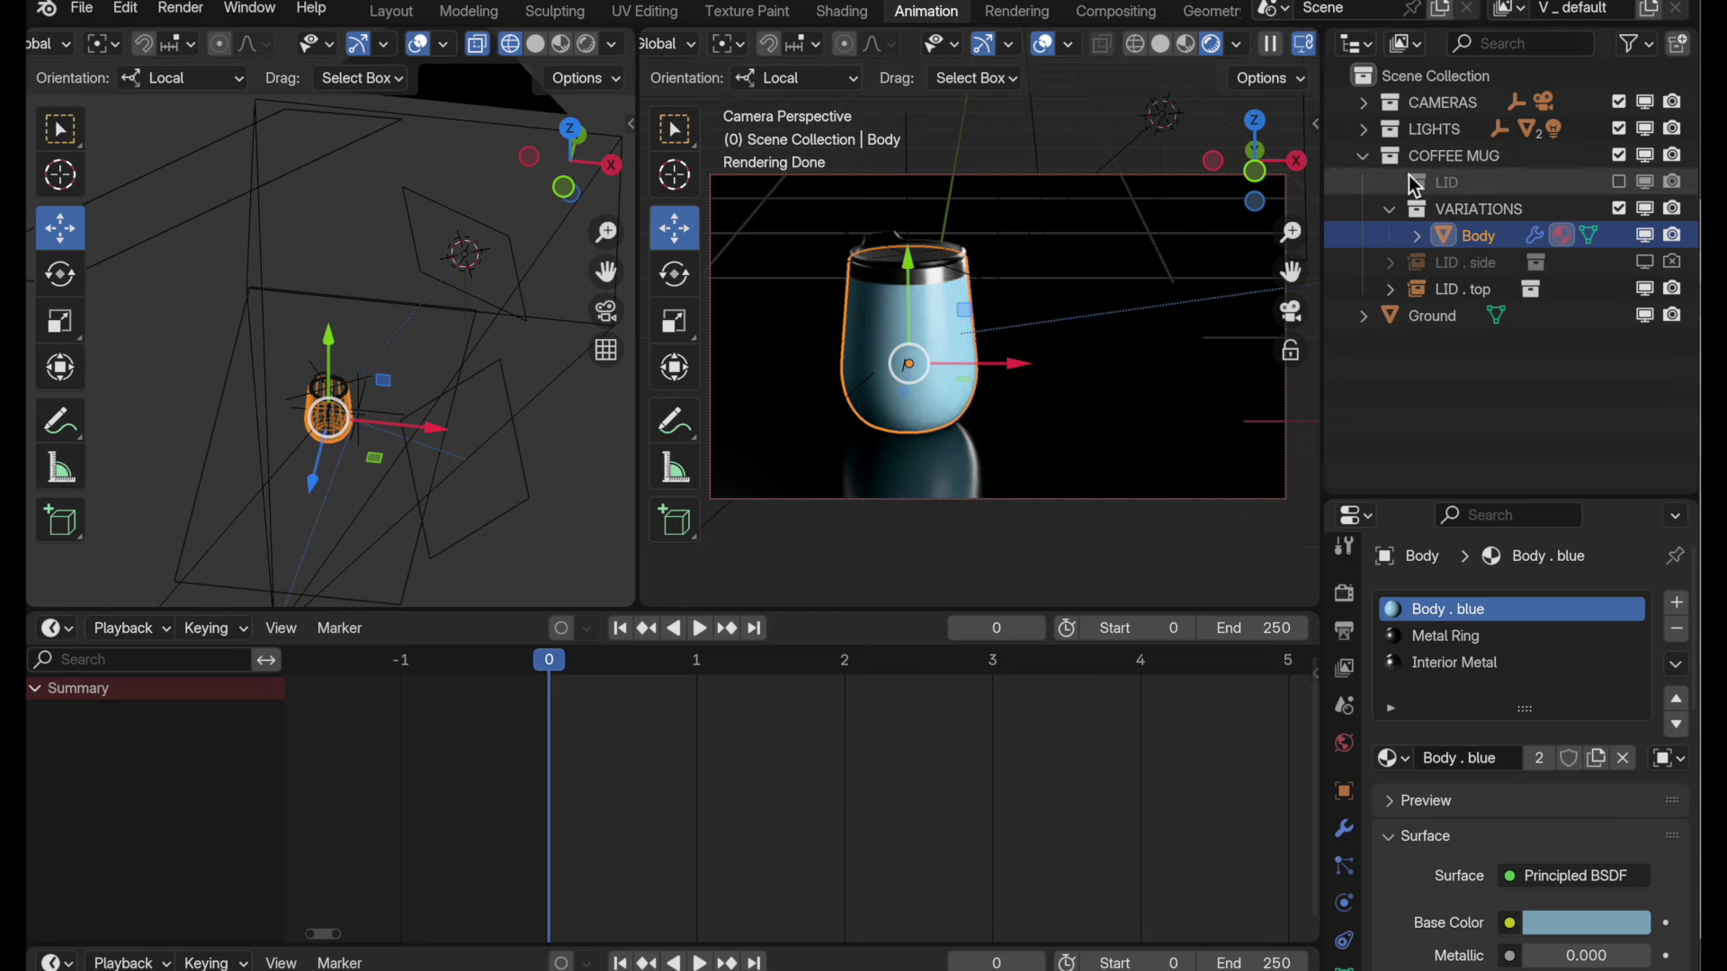
- Select the mug's top lid instance and enable the LID collection inside COFFEE MUG
click(1639, 46)
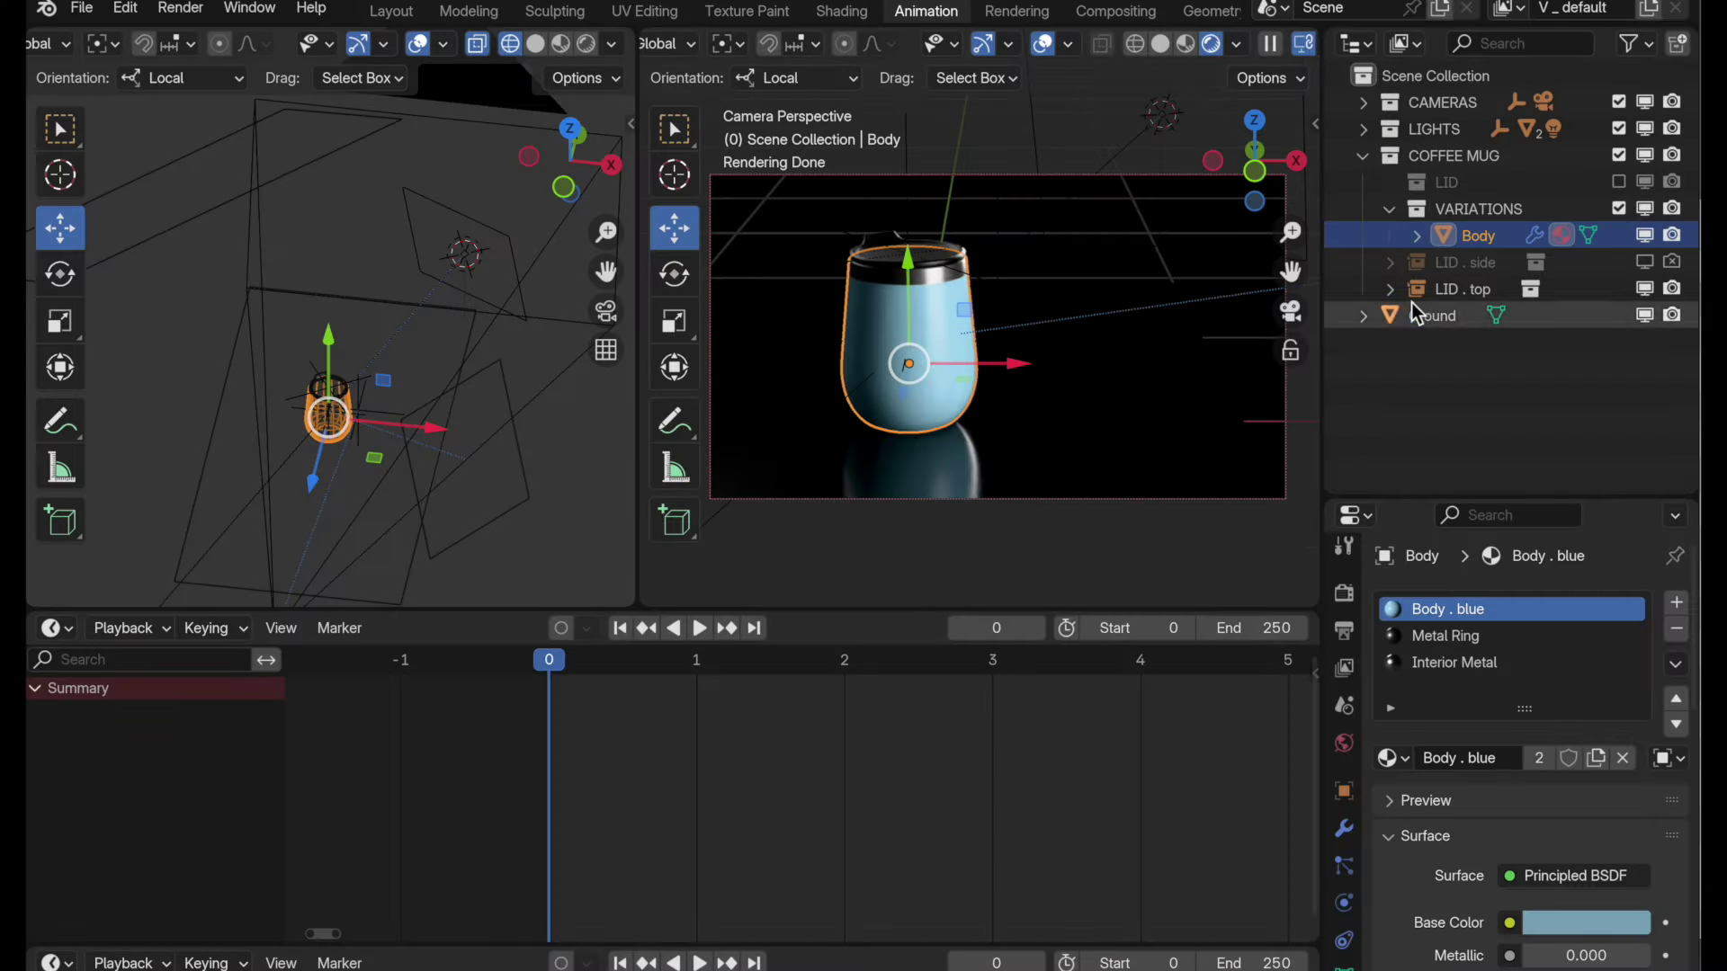
click(1480, 236)
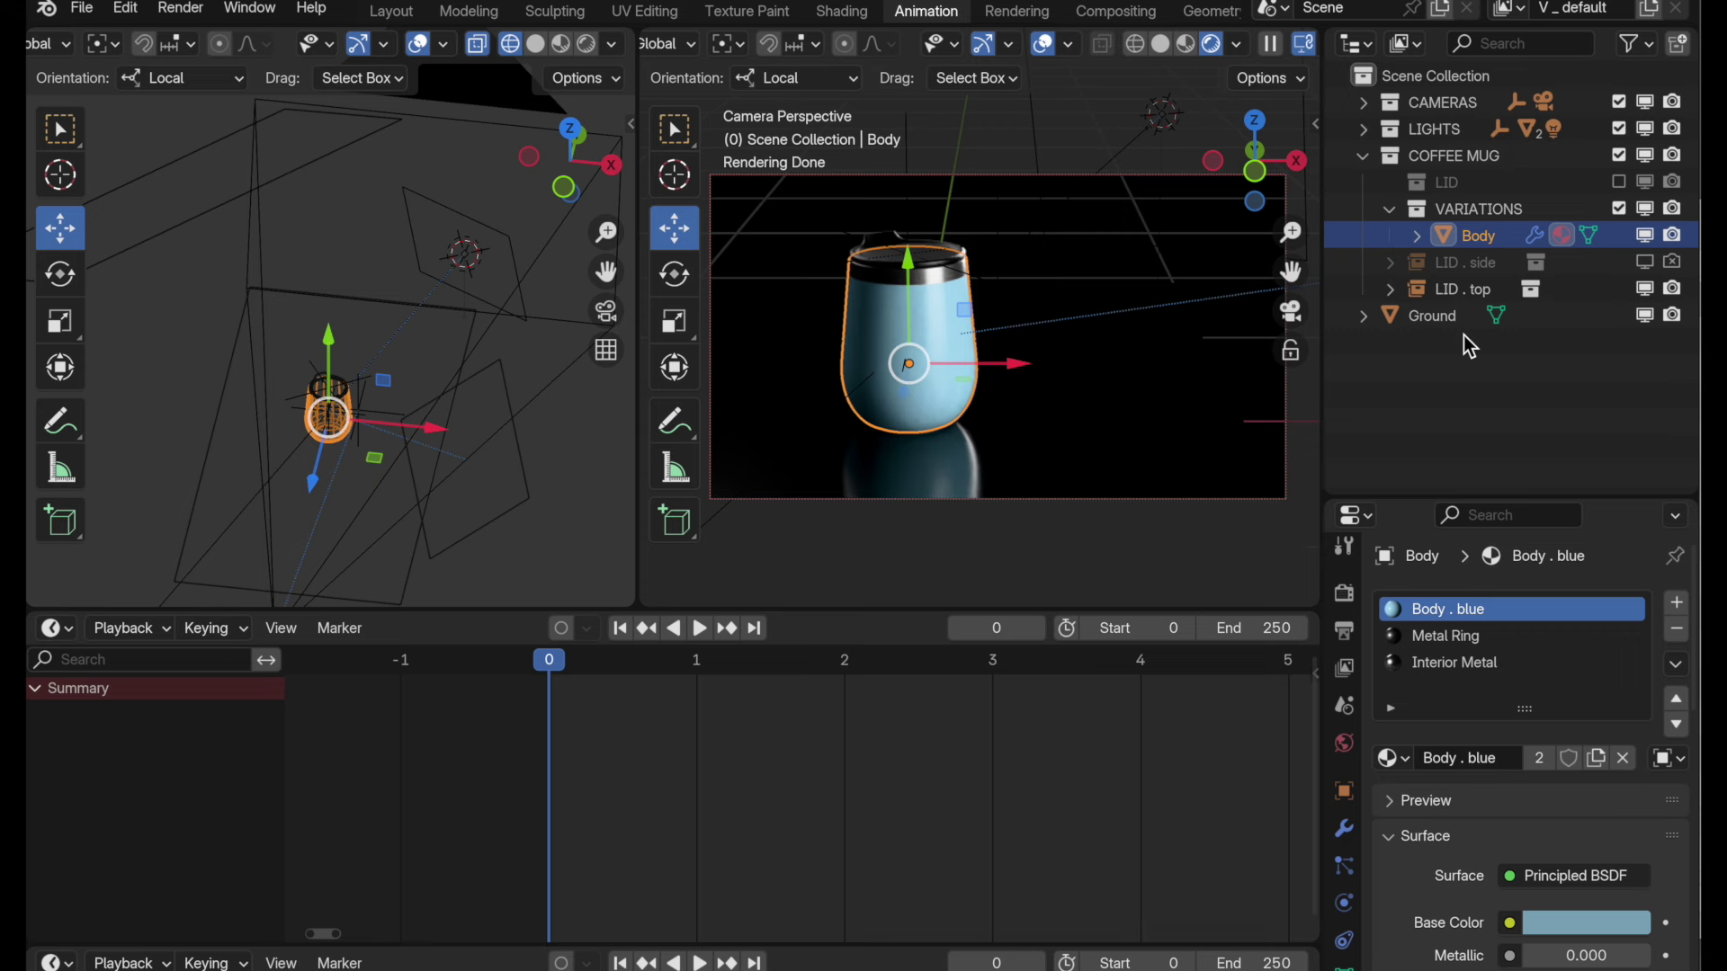
scroll(979, 280, up, 3)
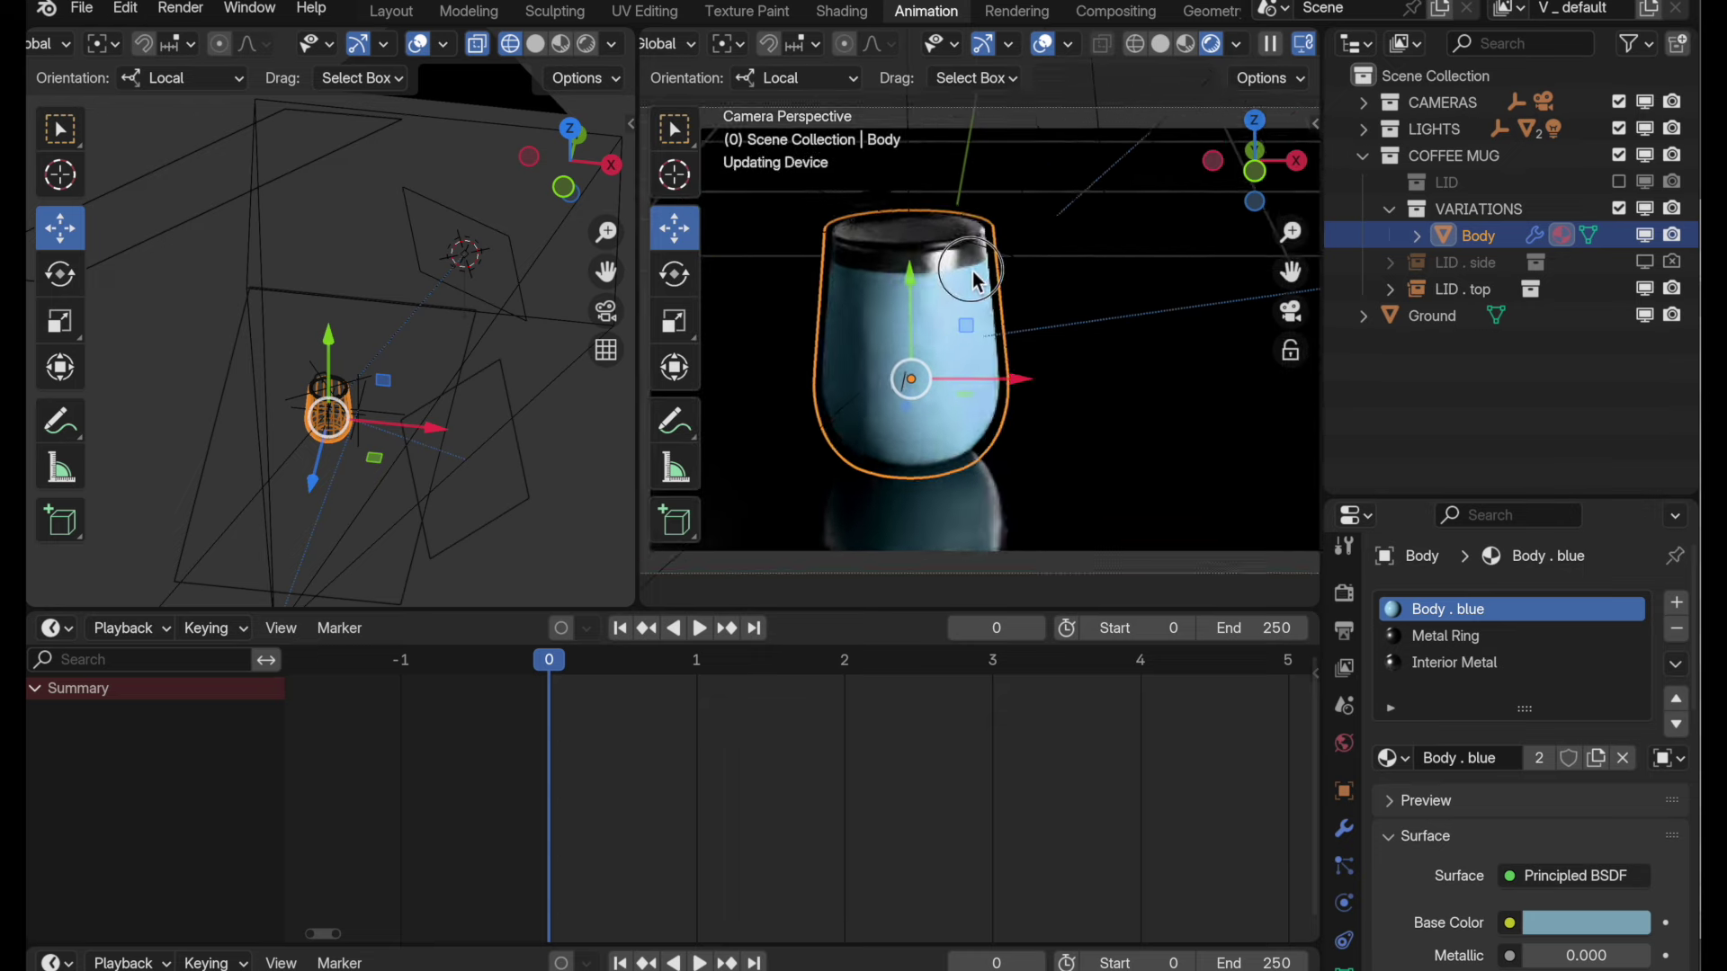
scroll(979, 281, up, 1)
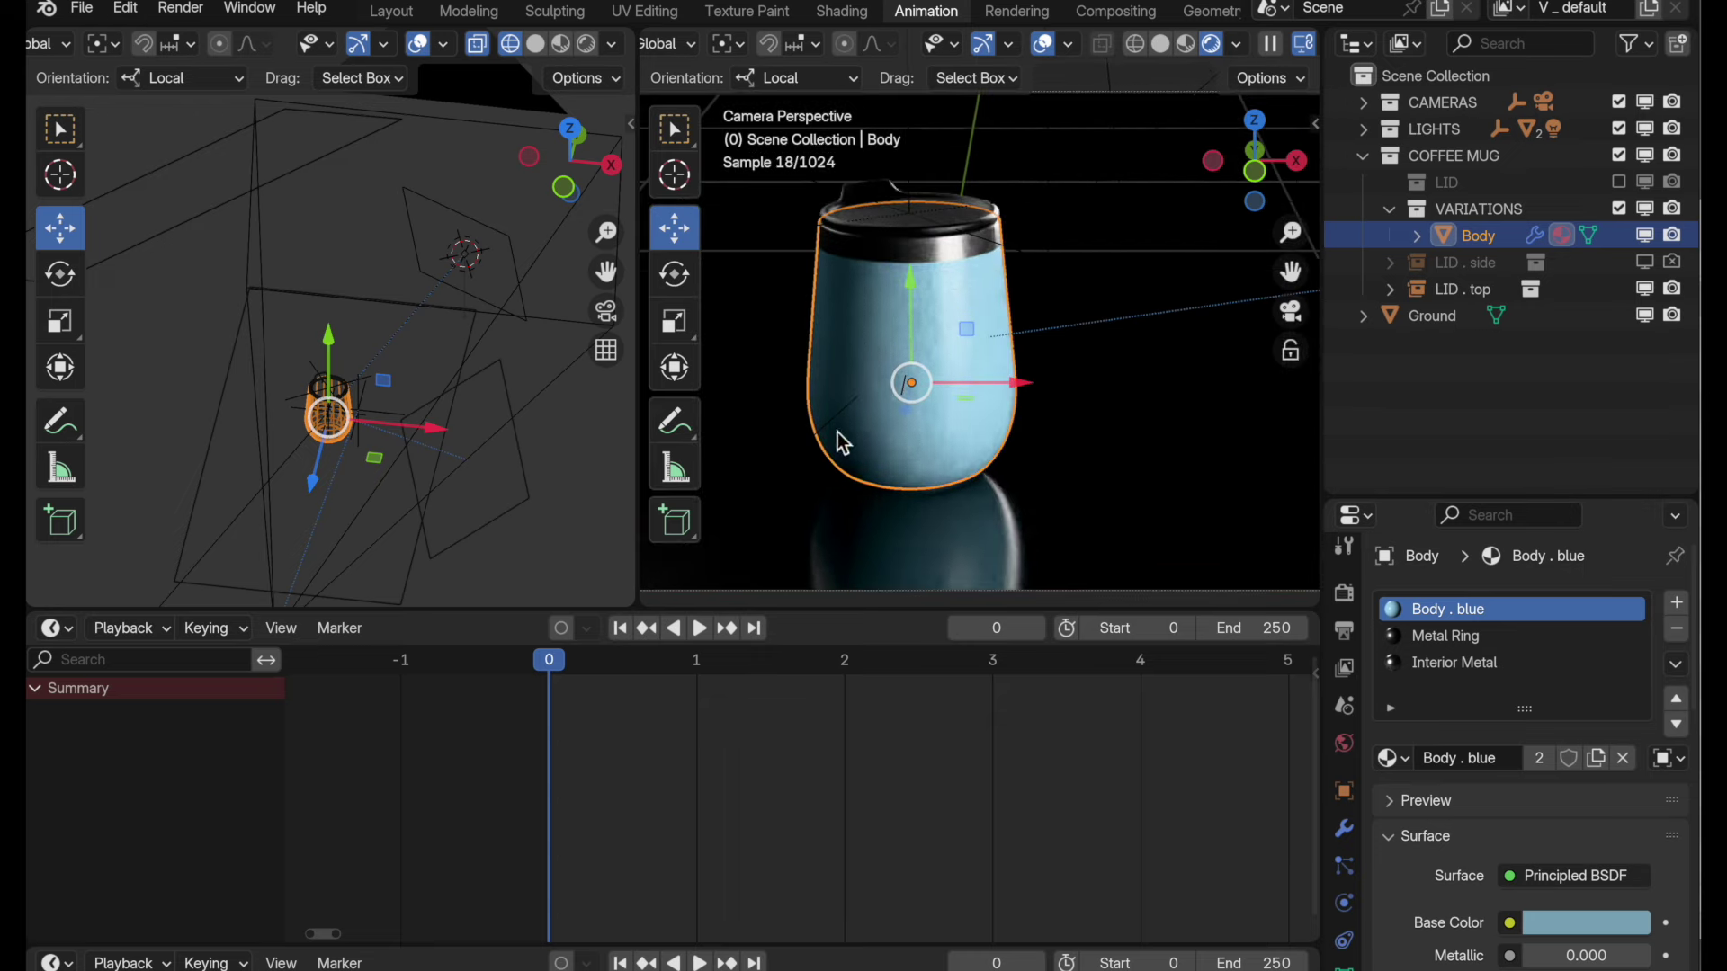
scroll(387, 328, up, 3)
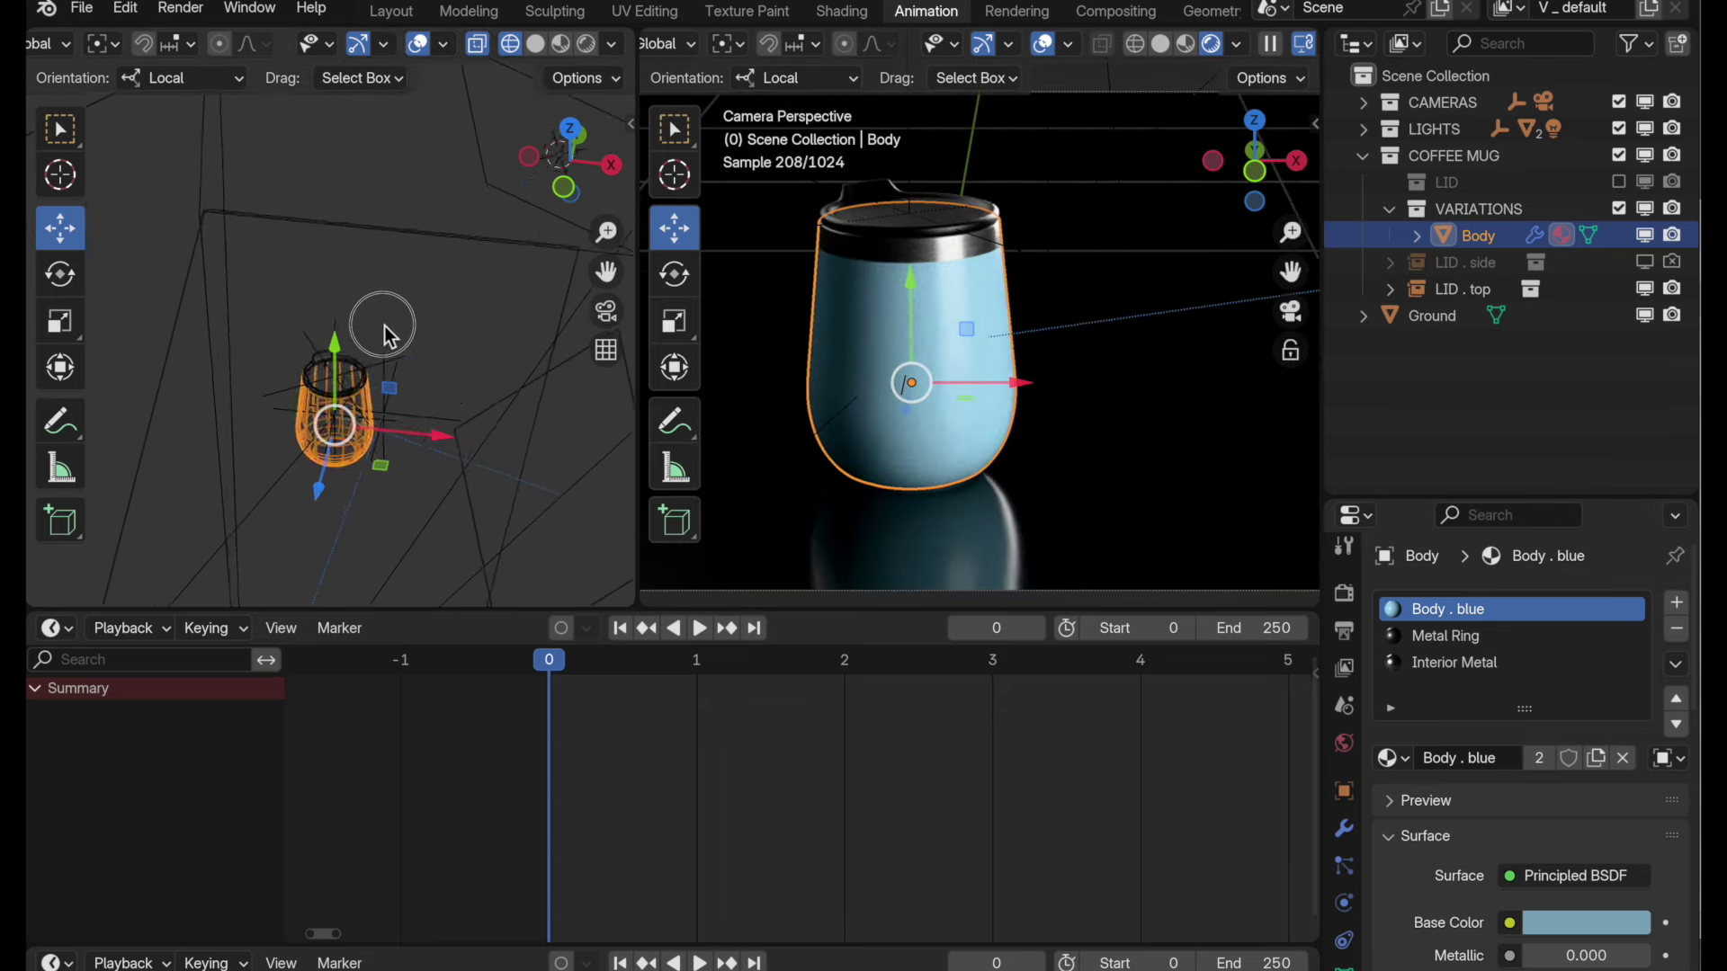
scroll(385, 325, up, 6)
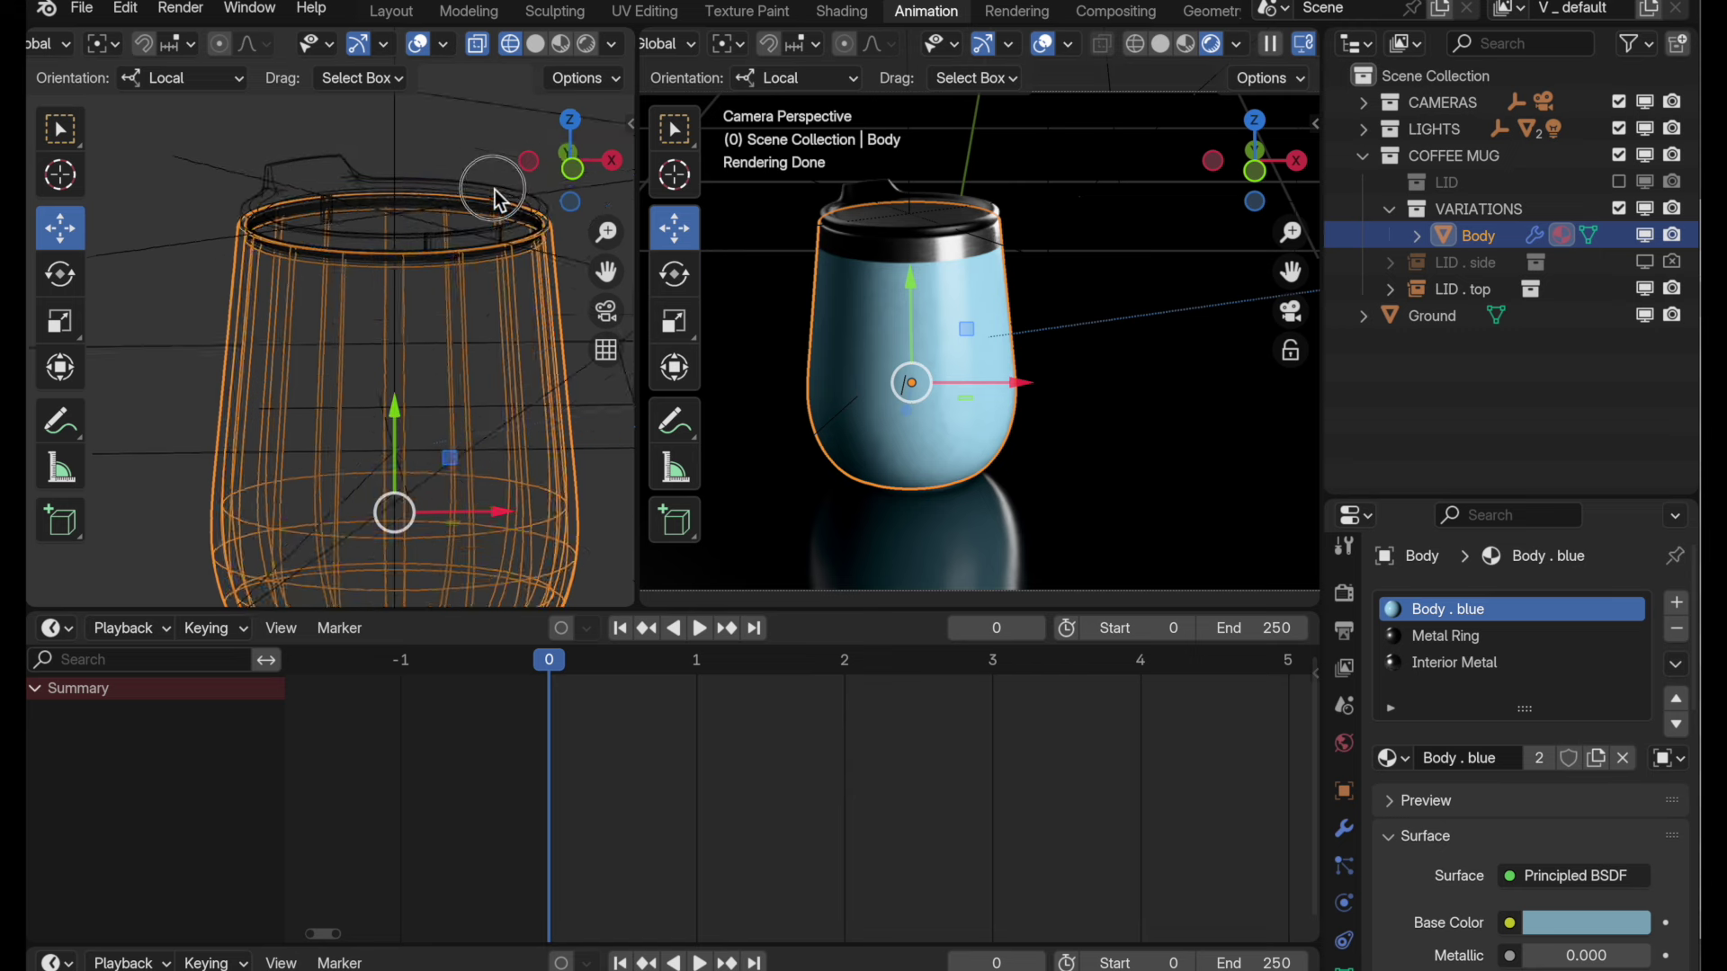
middle_drag(499, 200, 458, 364)
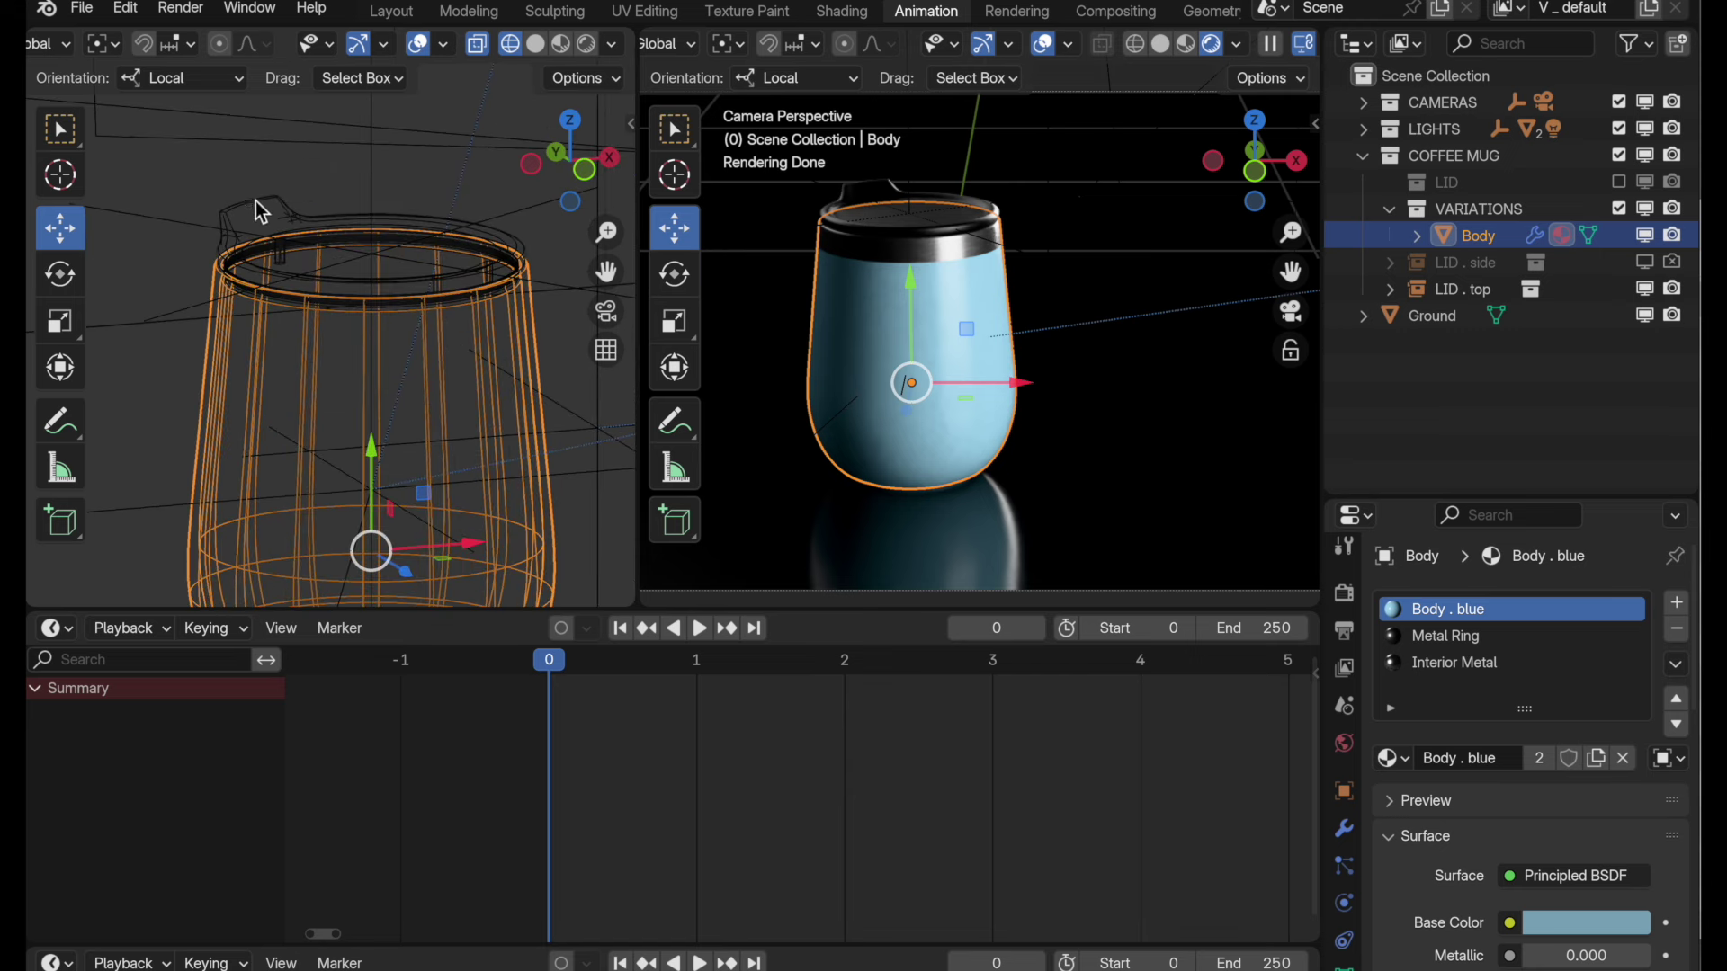
click(233, 212)
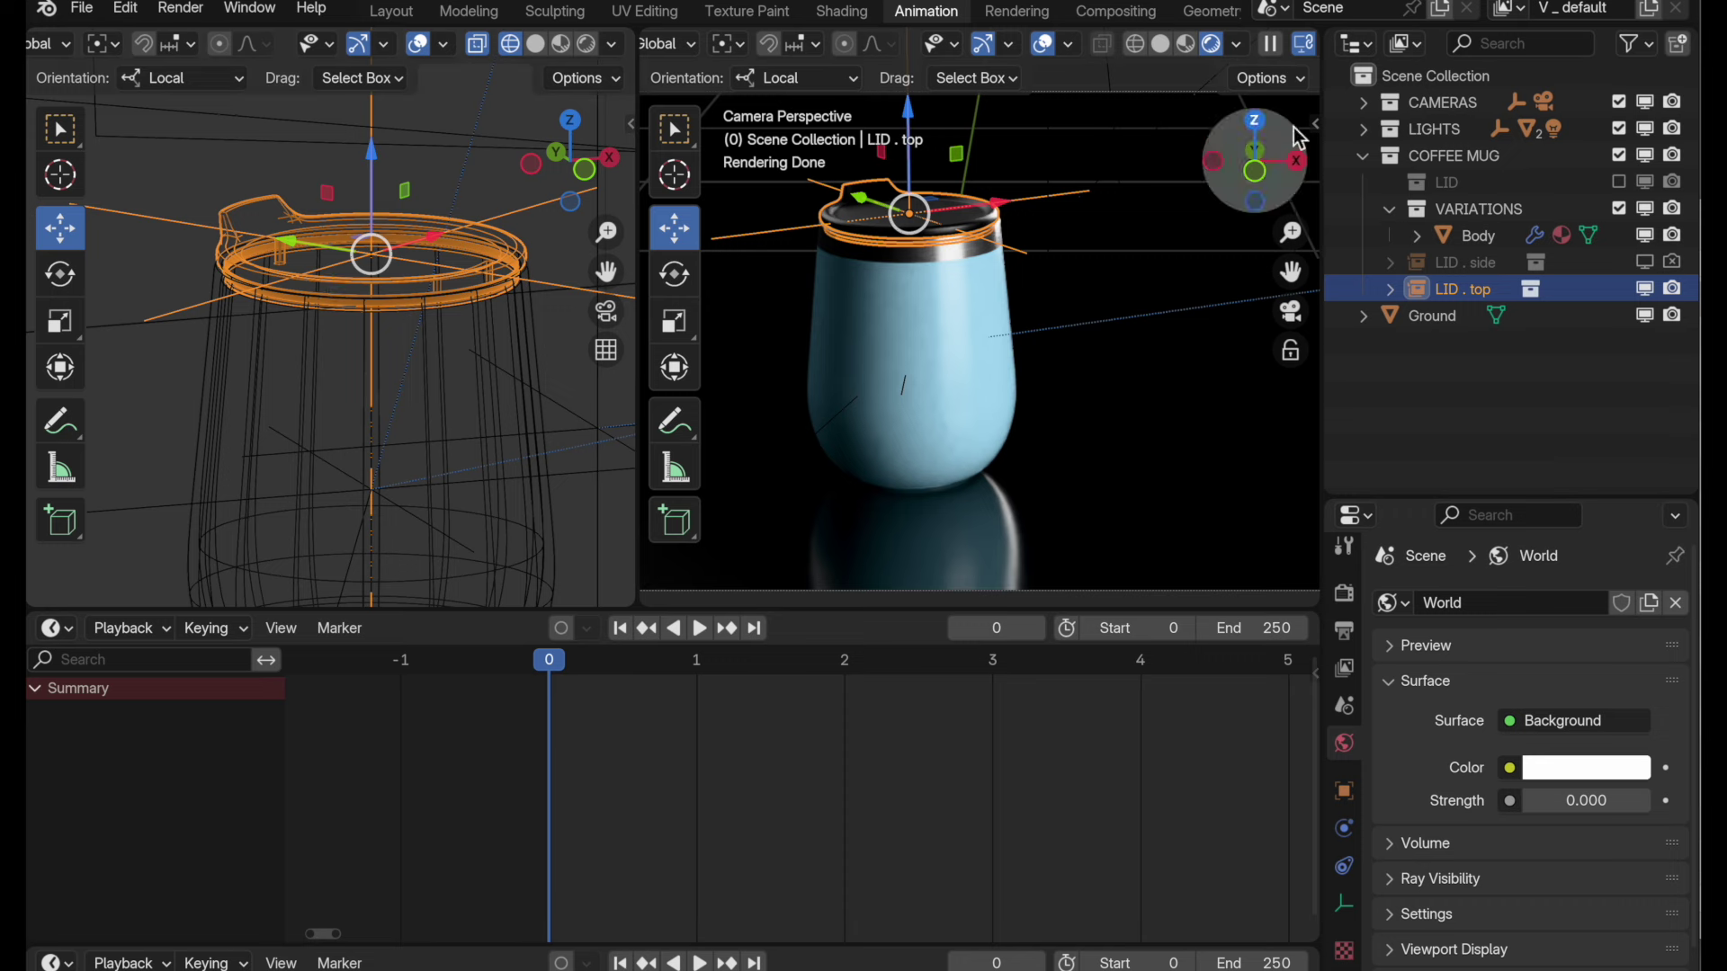
click(1618, 182)
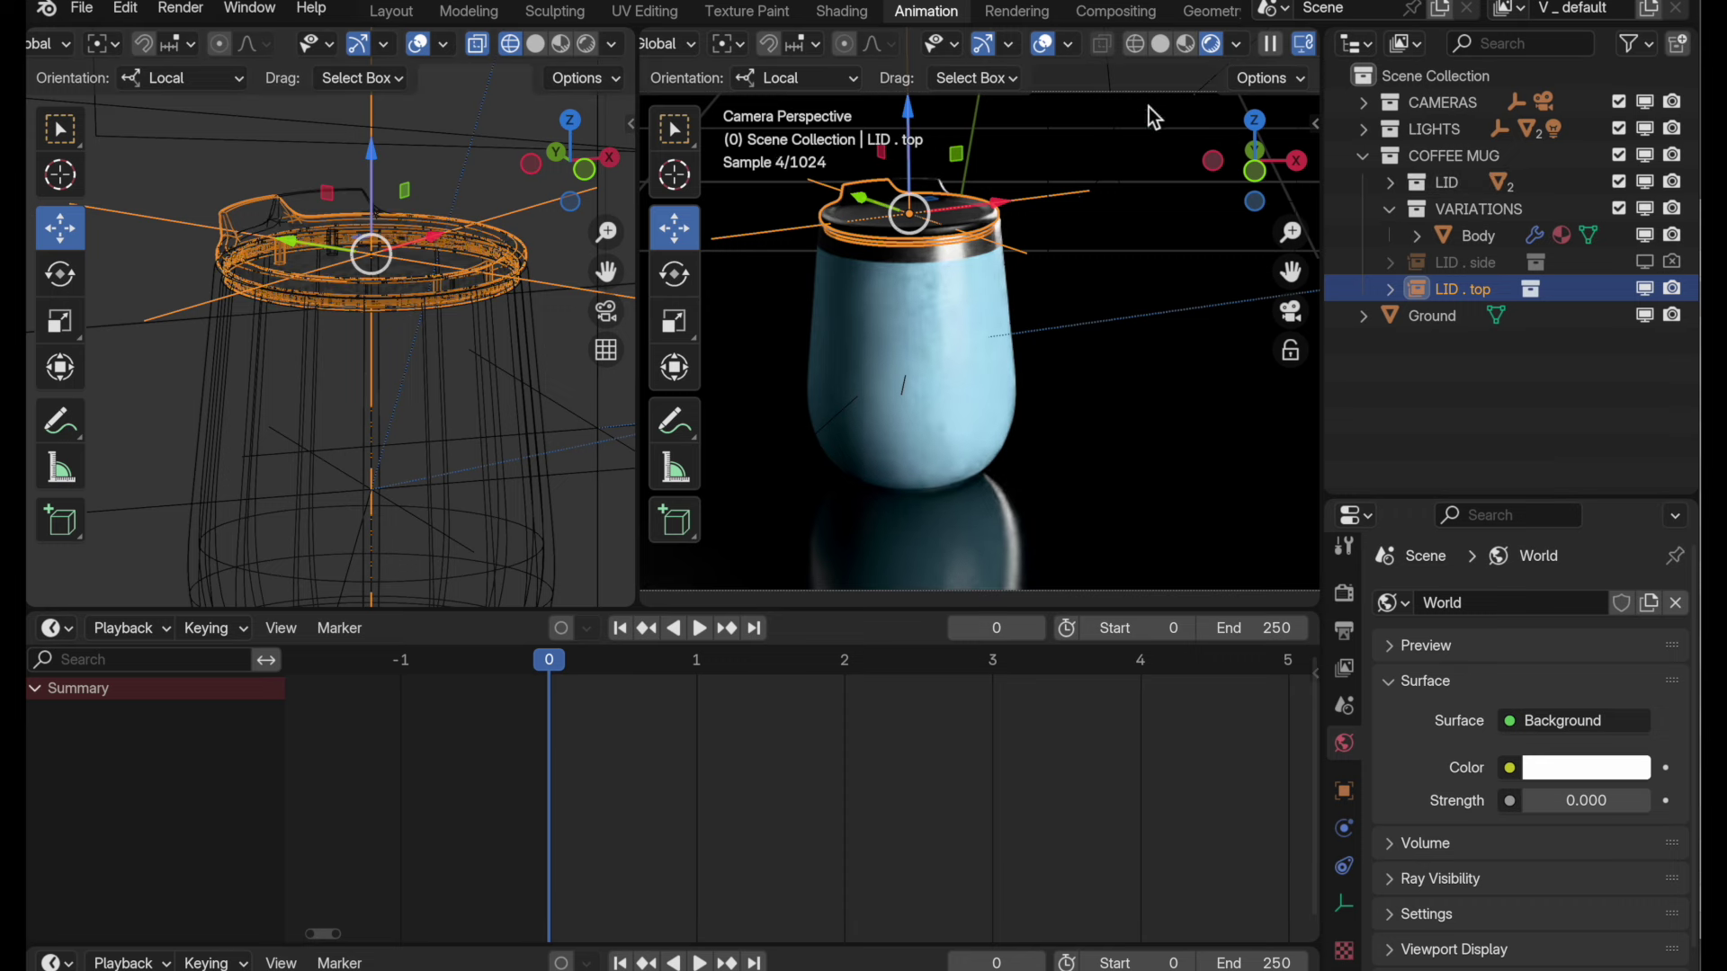
- Pause the viewport render and examine which objects the LID collection contains
click(1270, 43)
click(1392, 182)
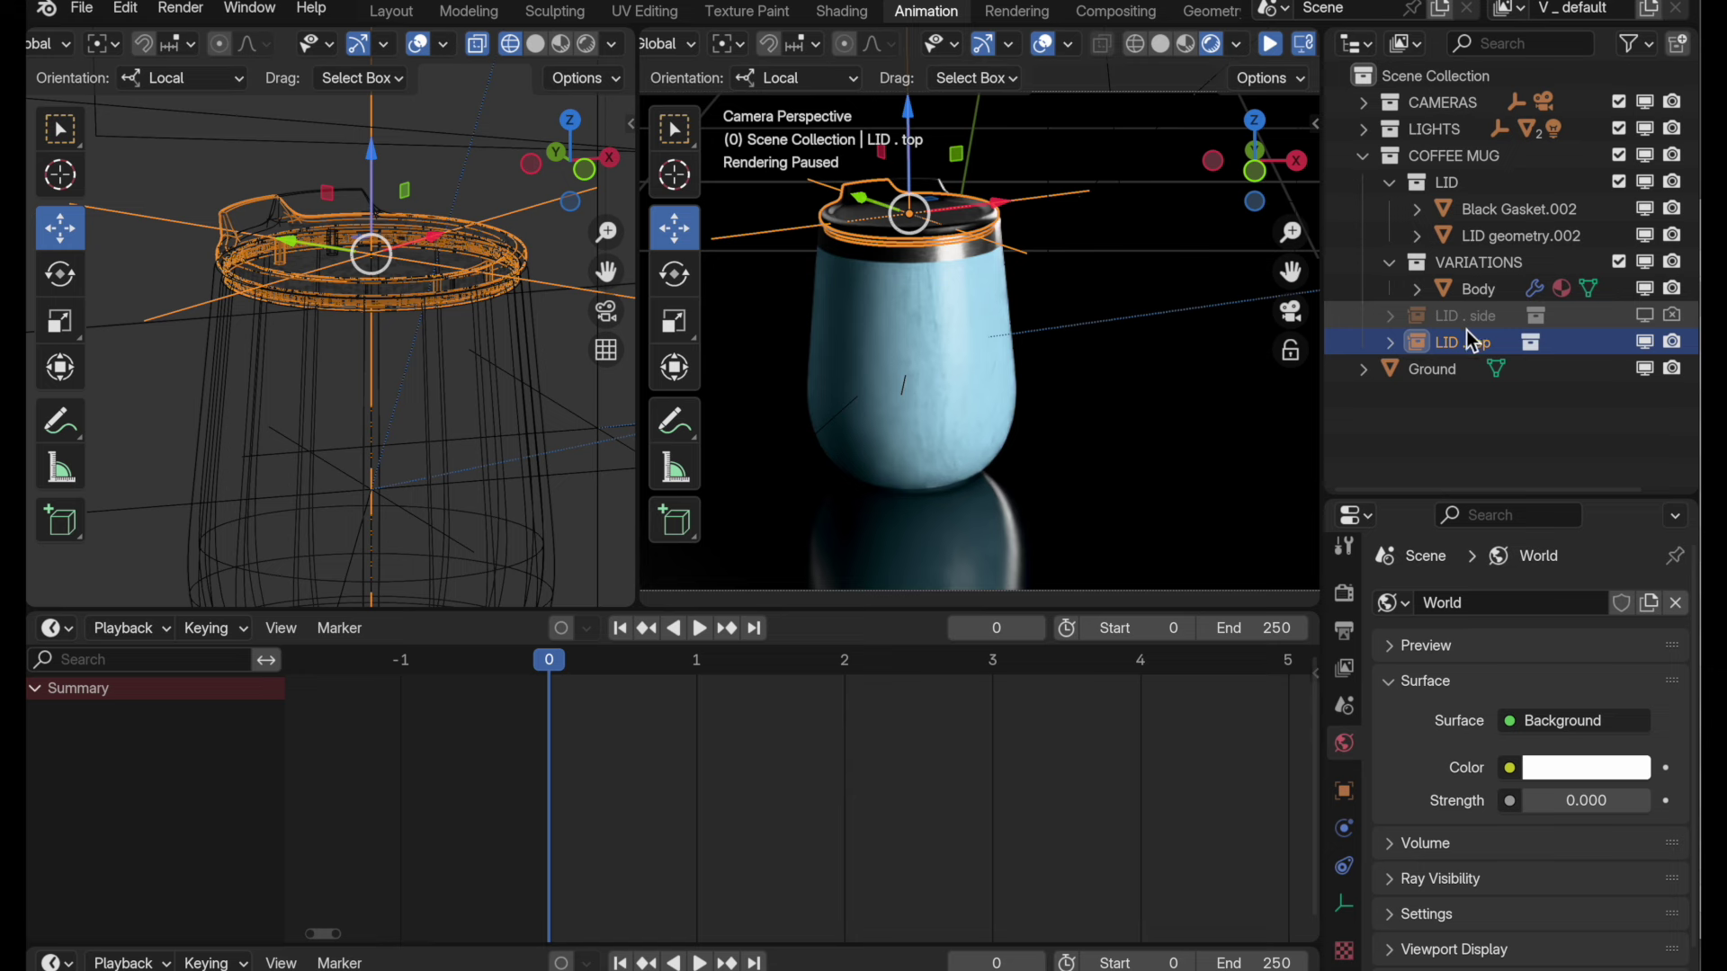
click(1389, 181)
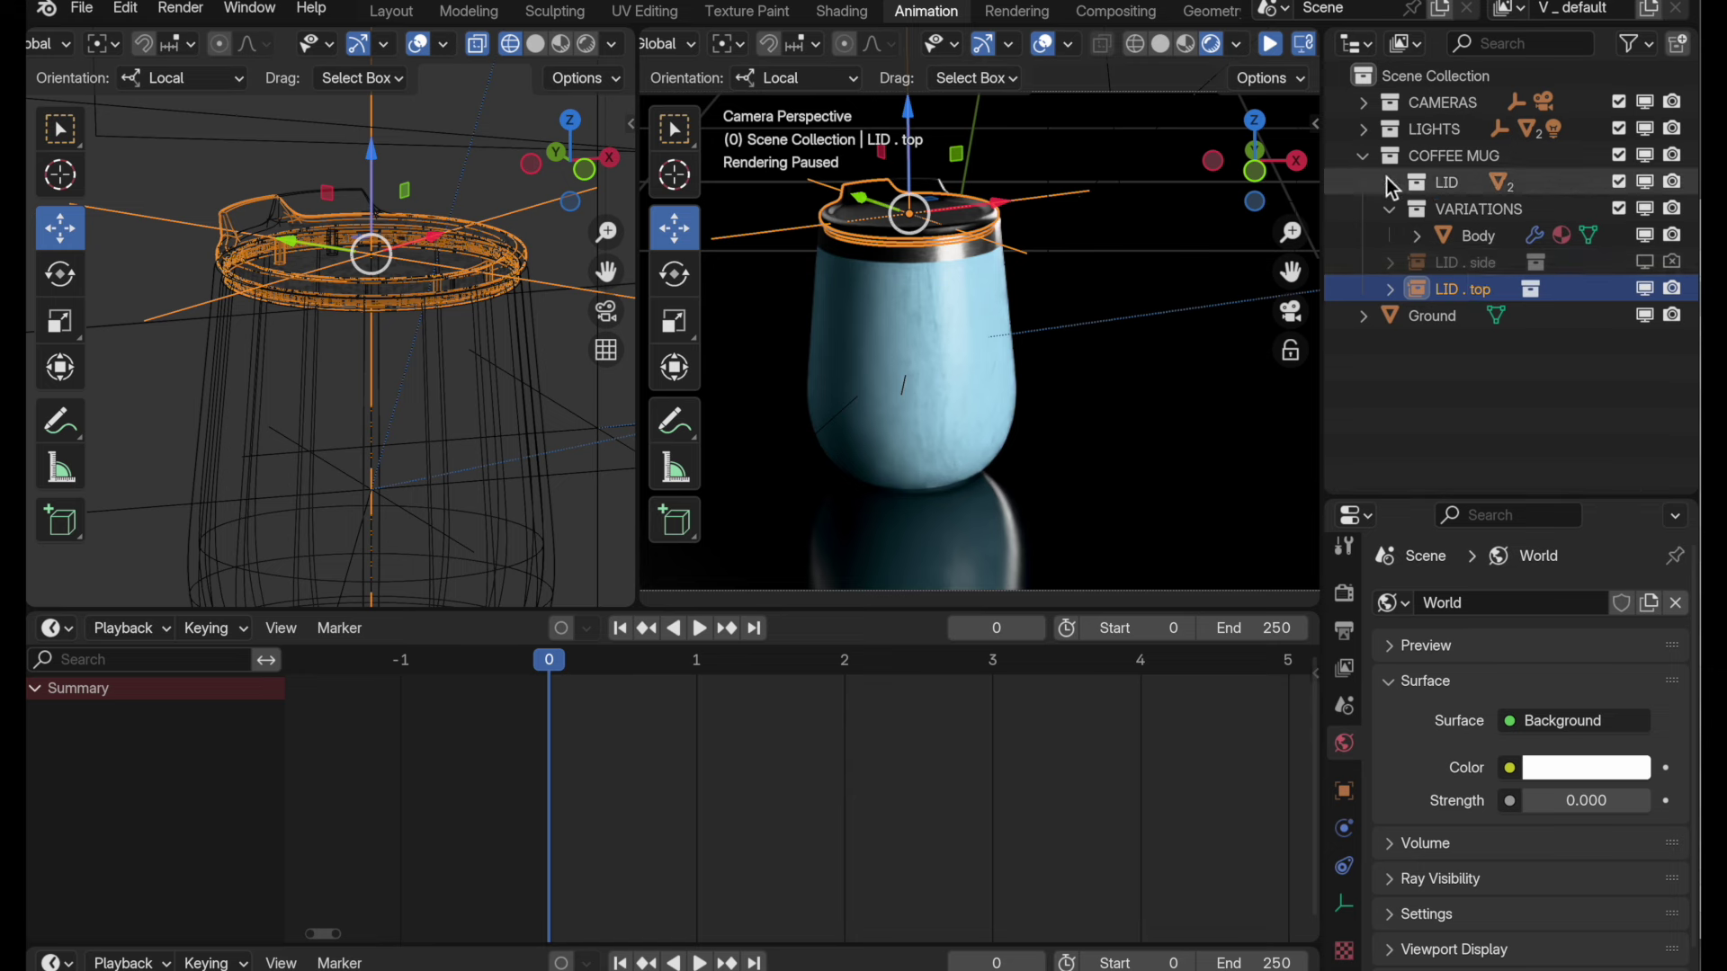
click(1473, 167)
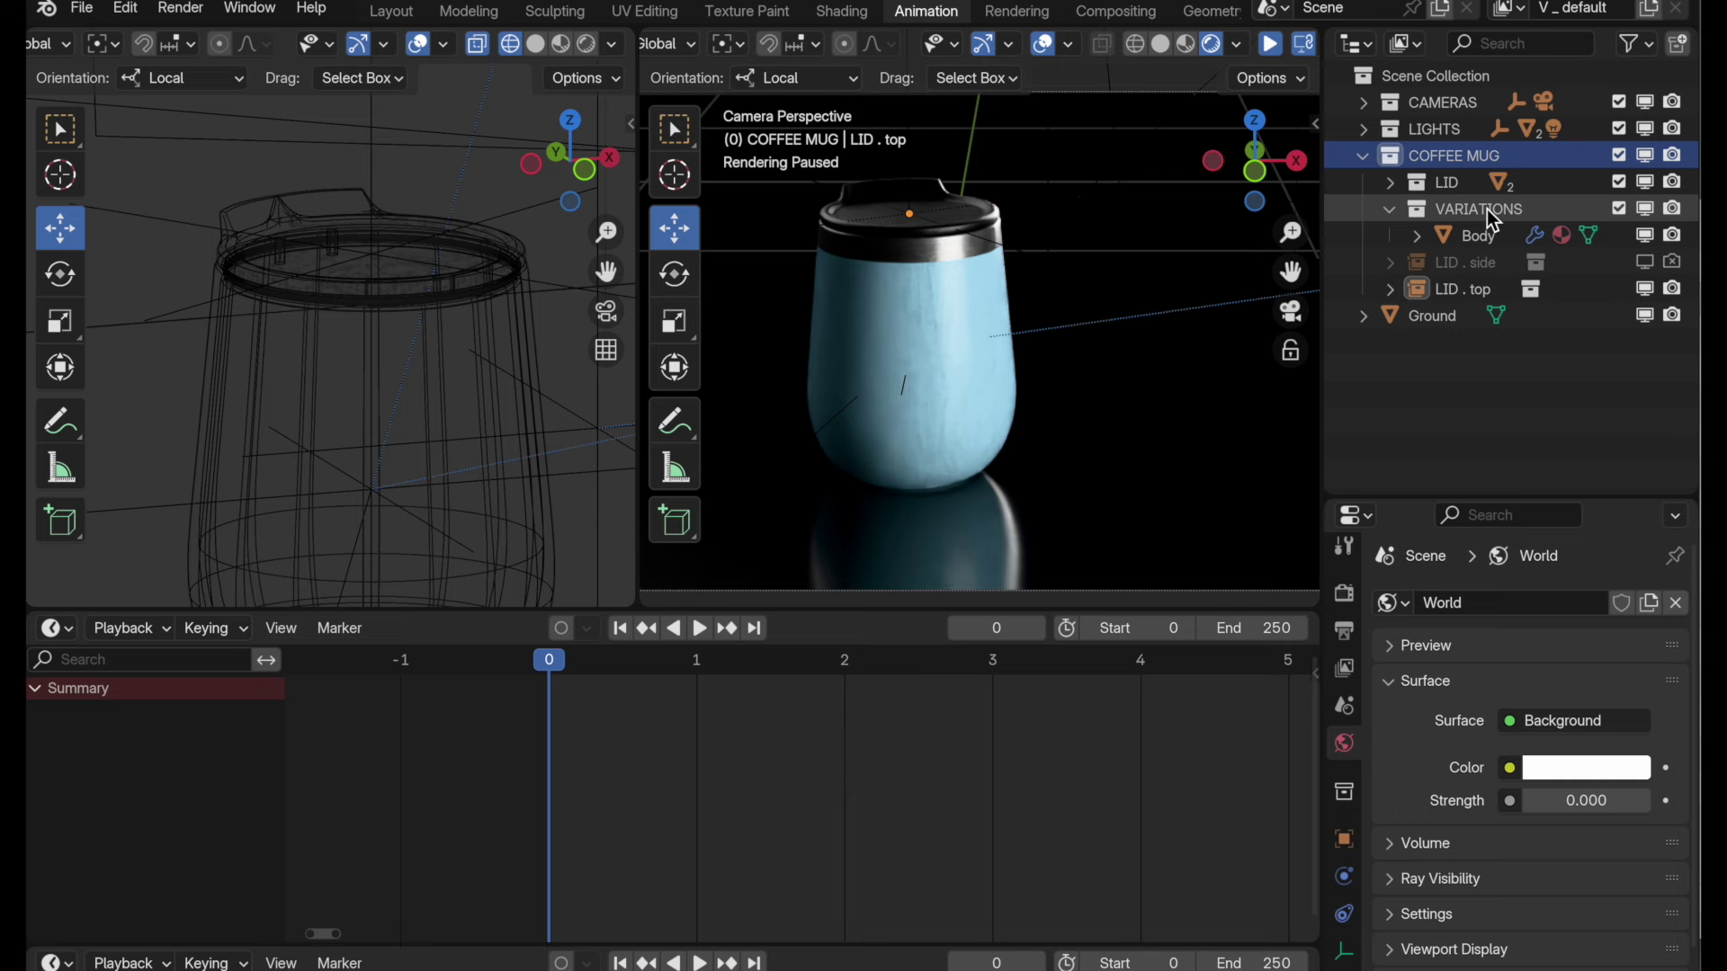
- Select the mug body and review its material slots, leaving Body . blue as the active slot
click(884, 375)
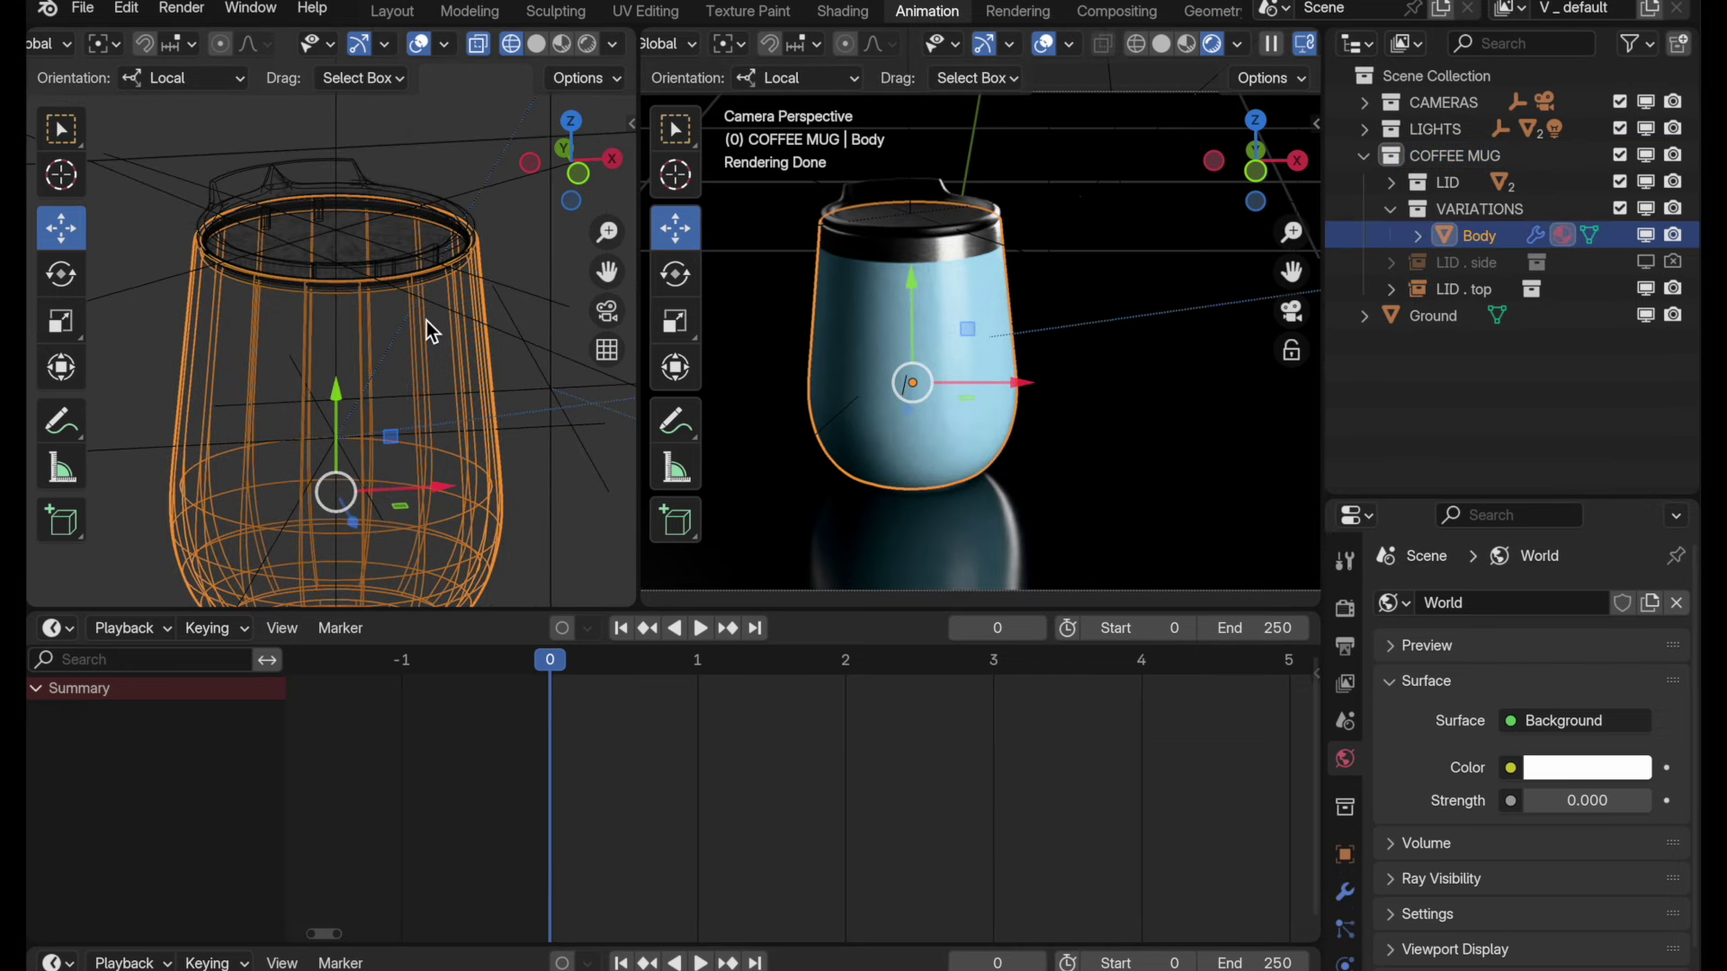
scroll(1354, 917, down, 5)
click(1346, 905)
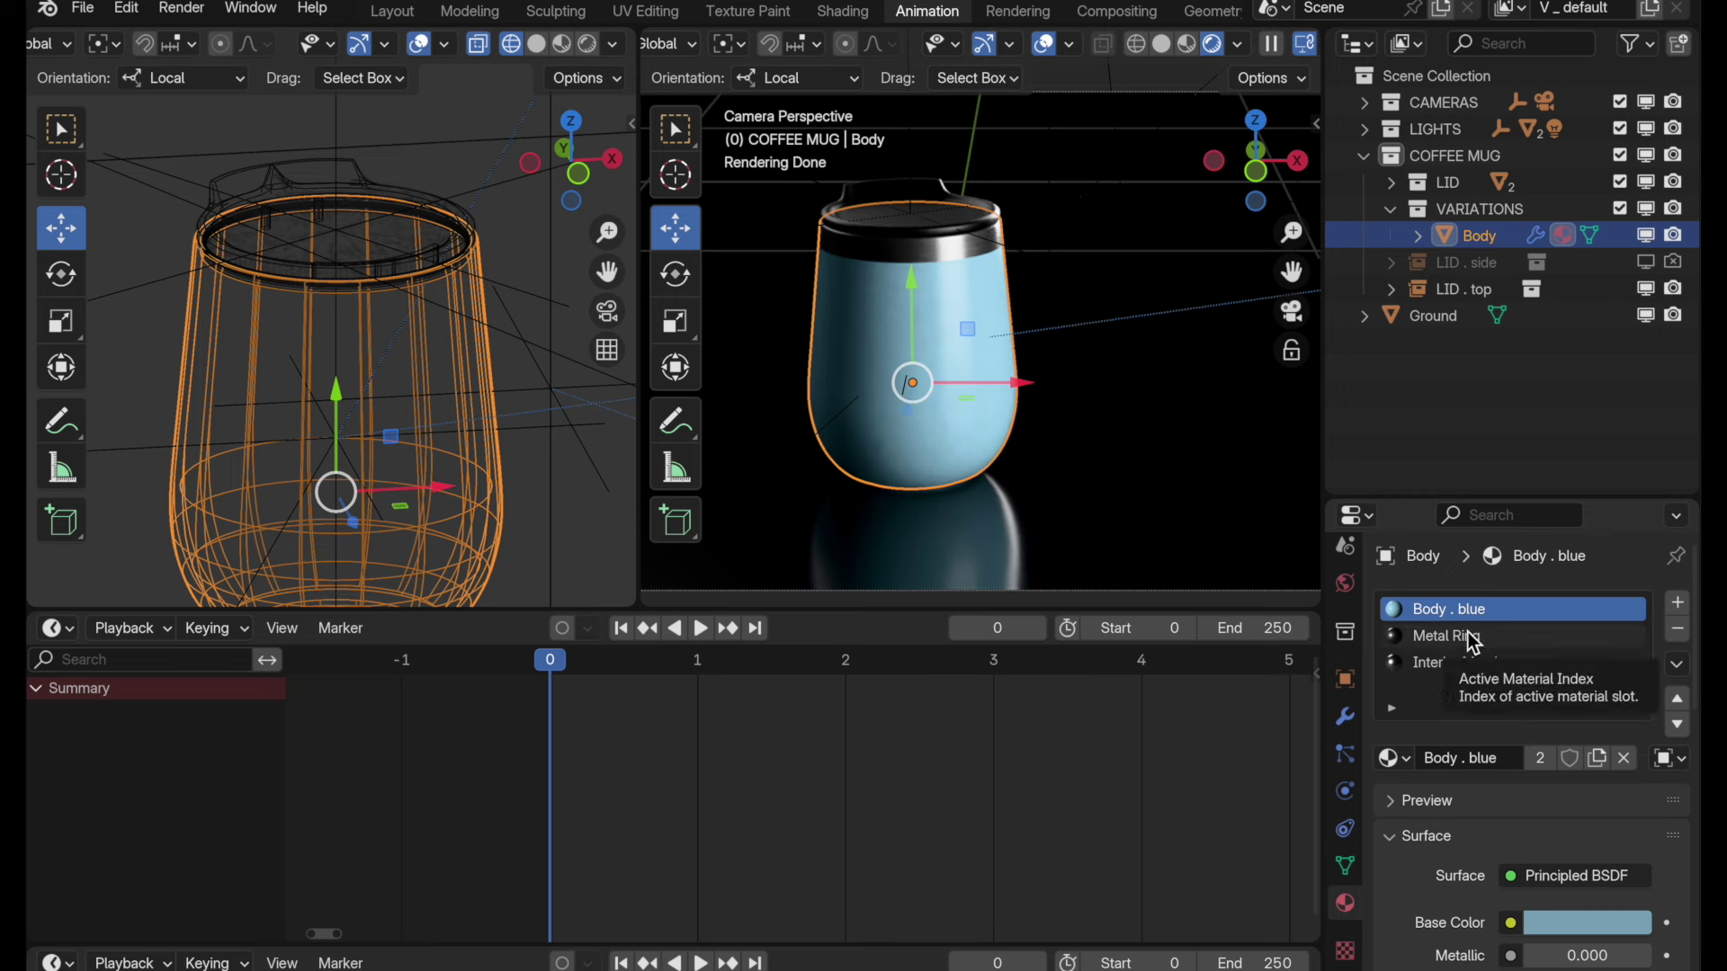
click(1475, 667)
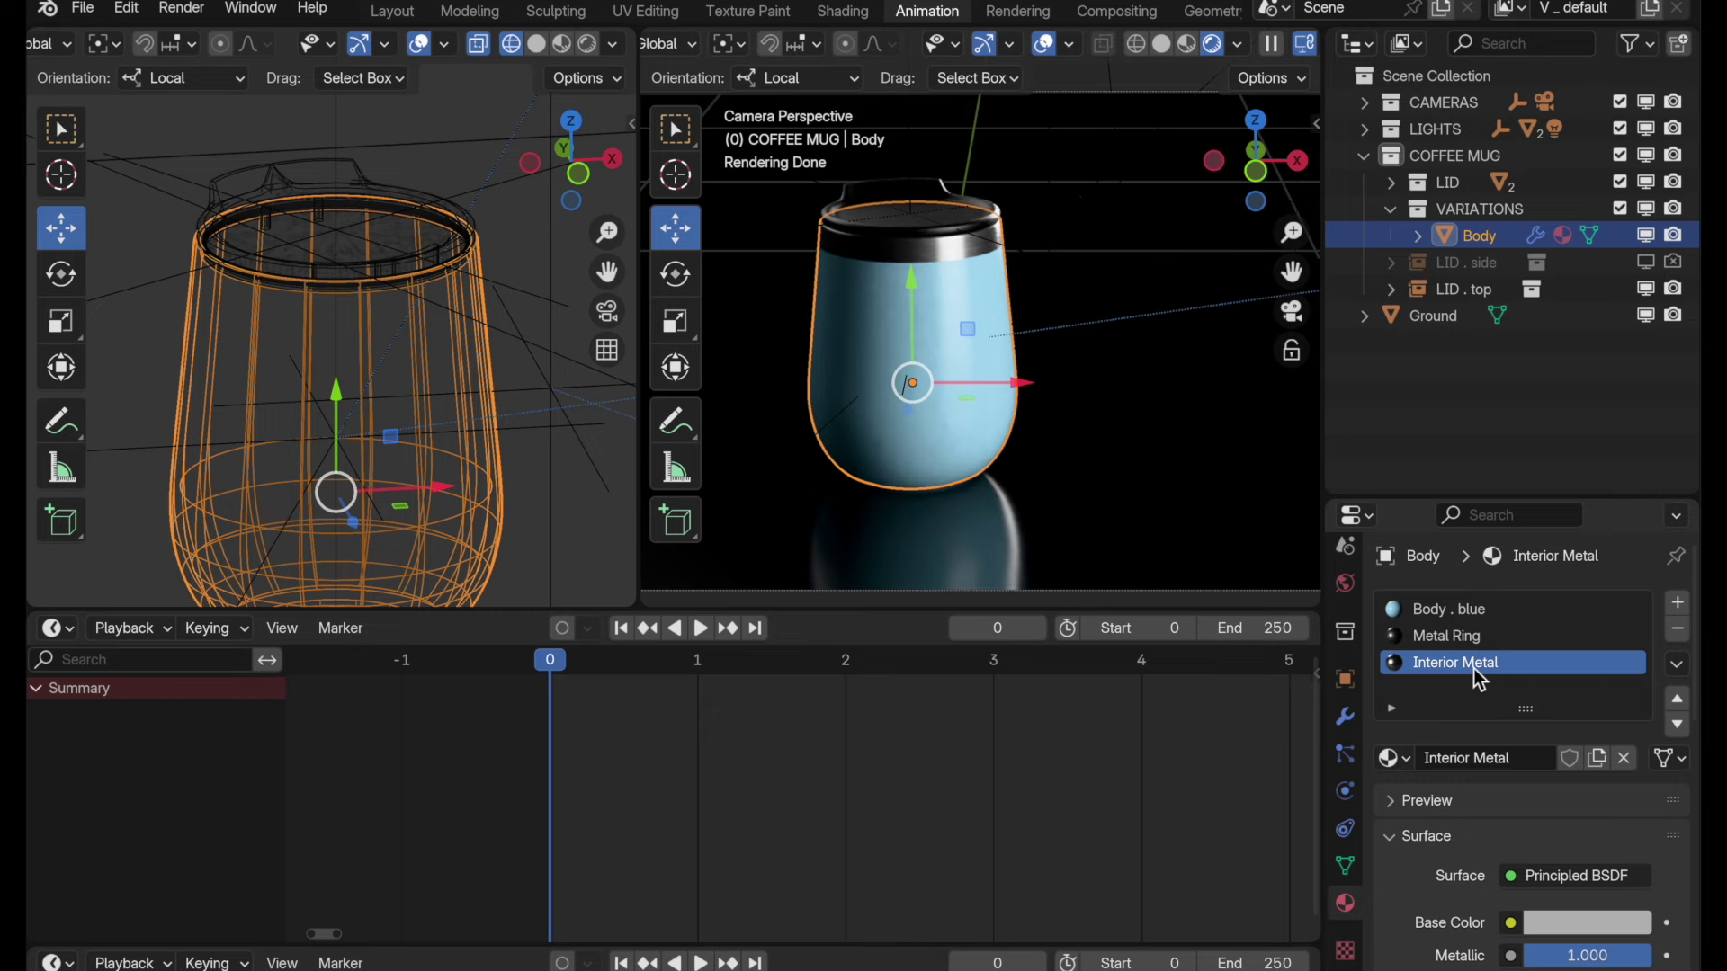
click(1426, 609)
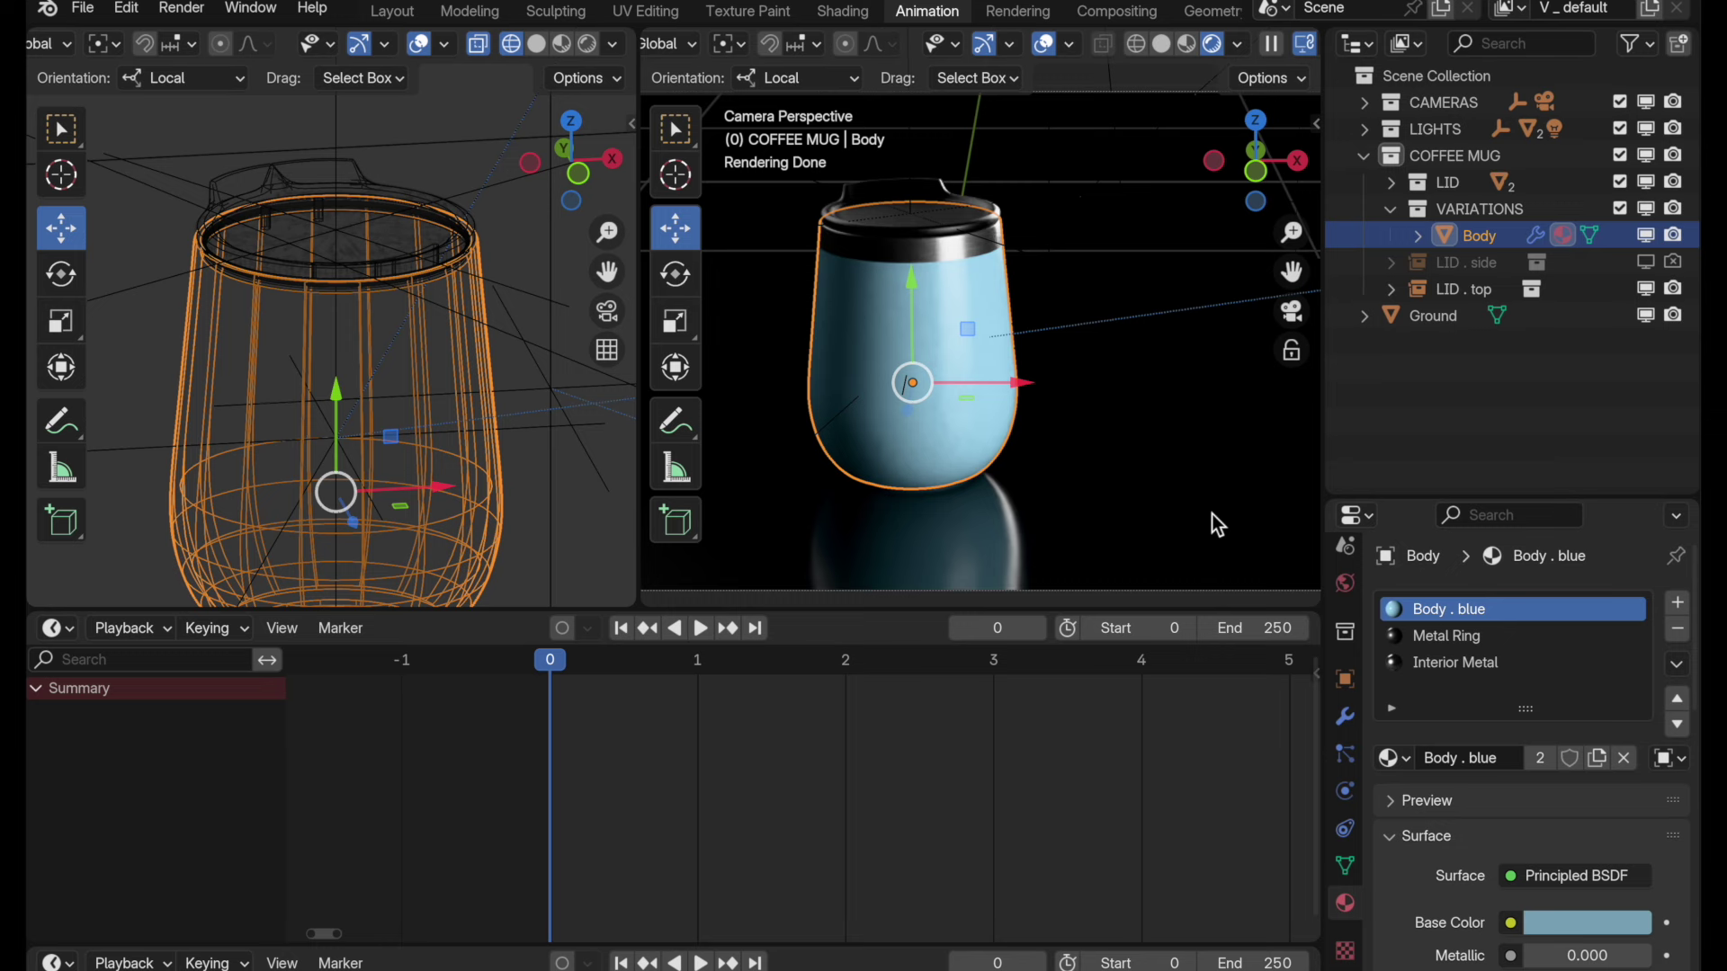
- Show the camera view in wireframe and link the body's Body . blue material slot to Object
click(1136, 47)
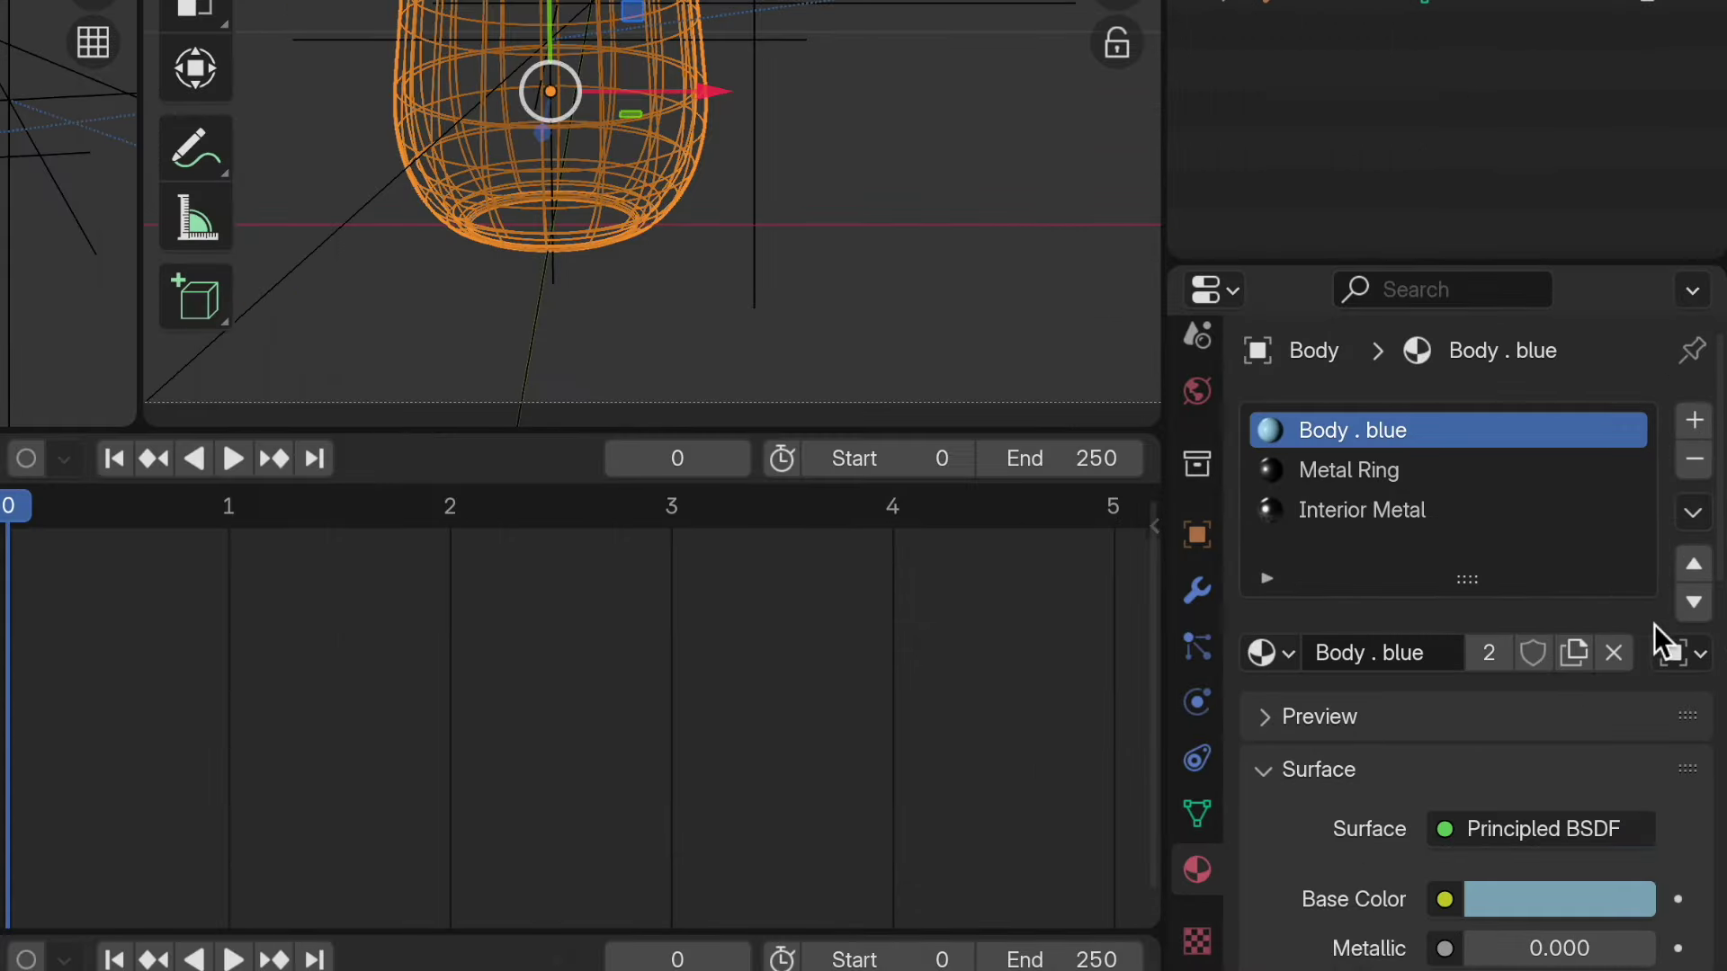
click(1698, 662)
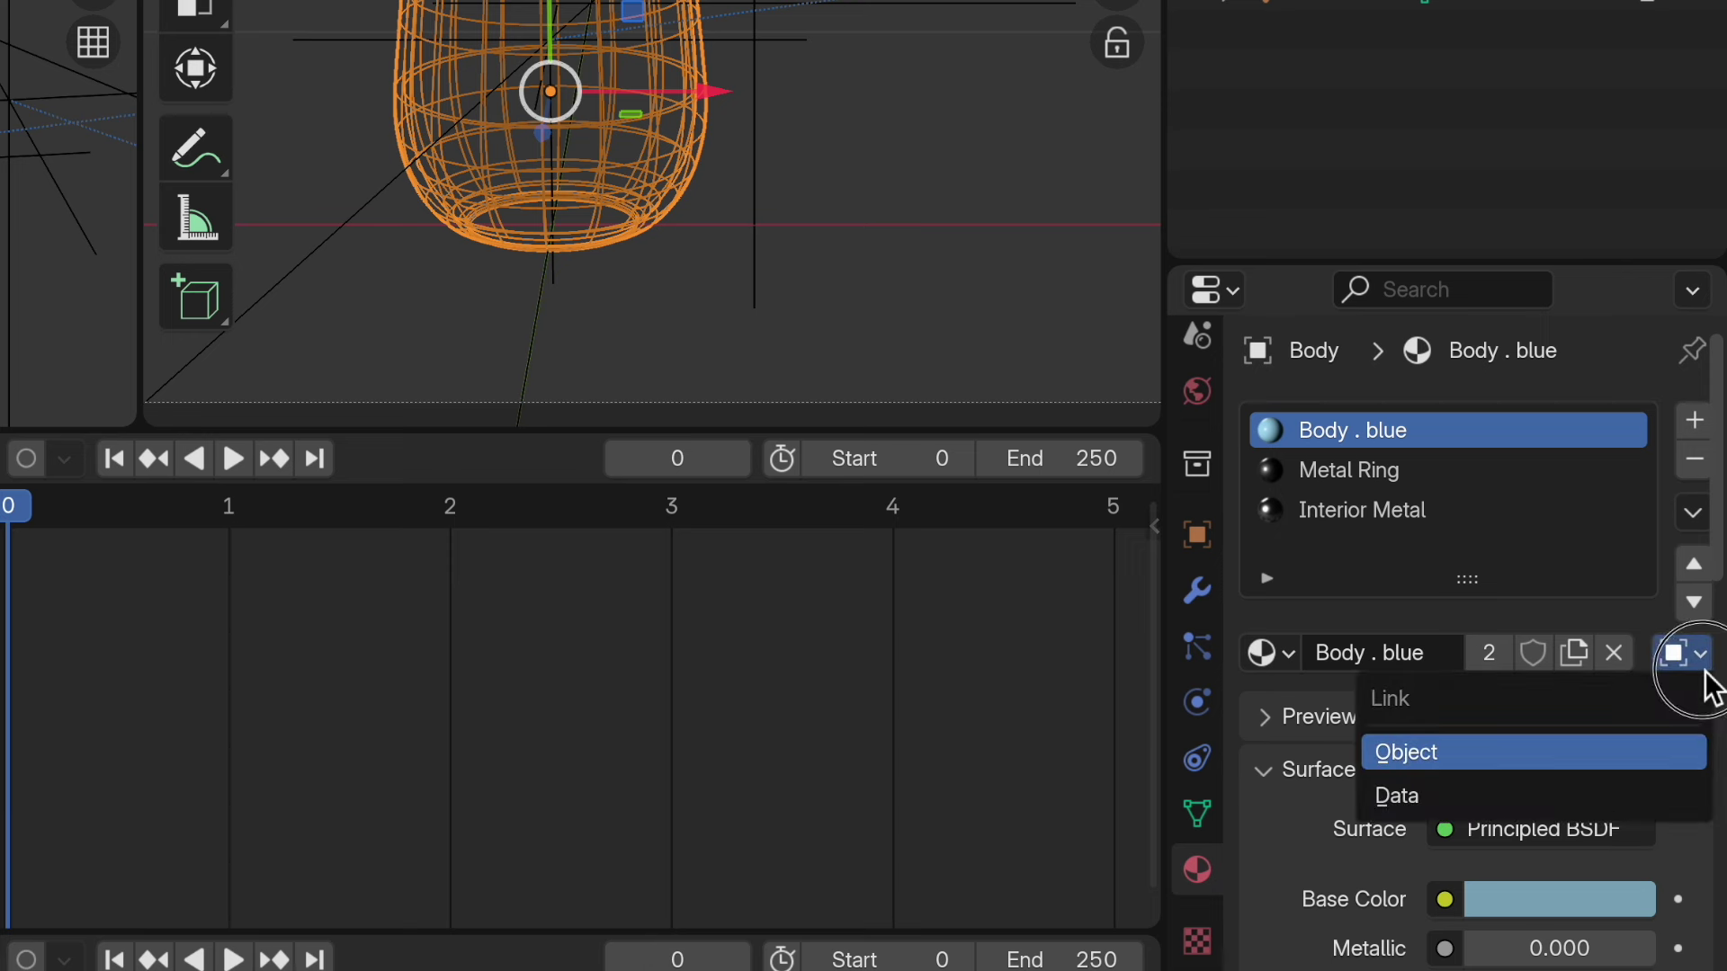
click(1655, 755)
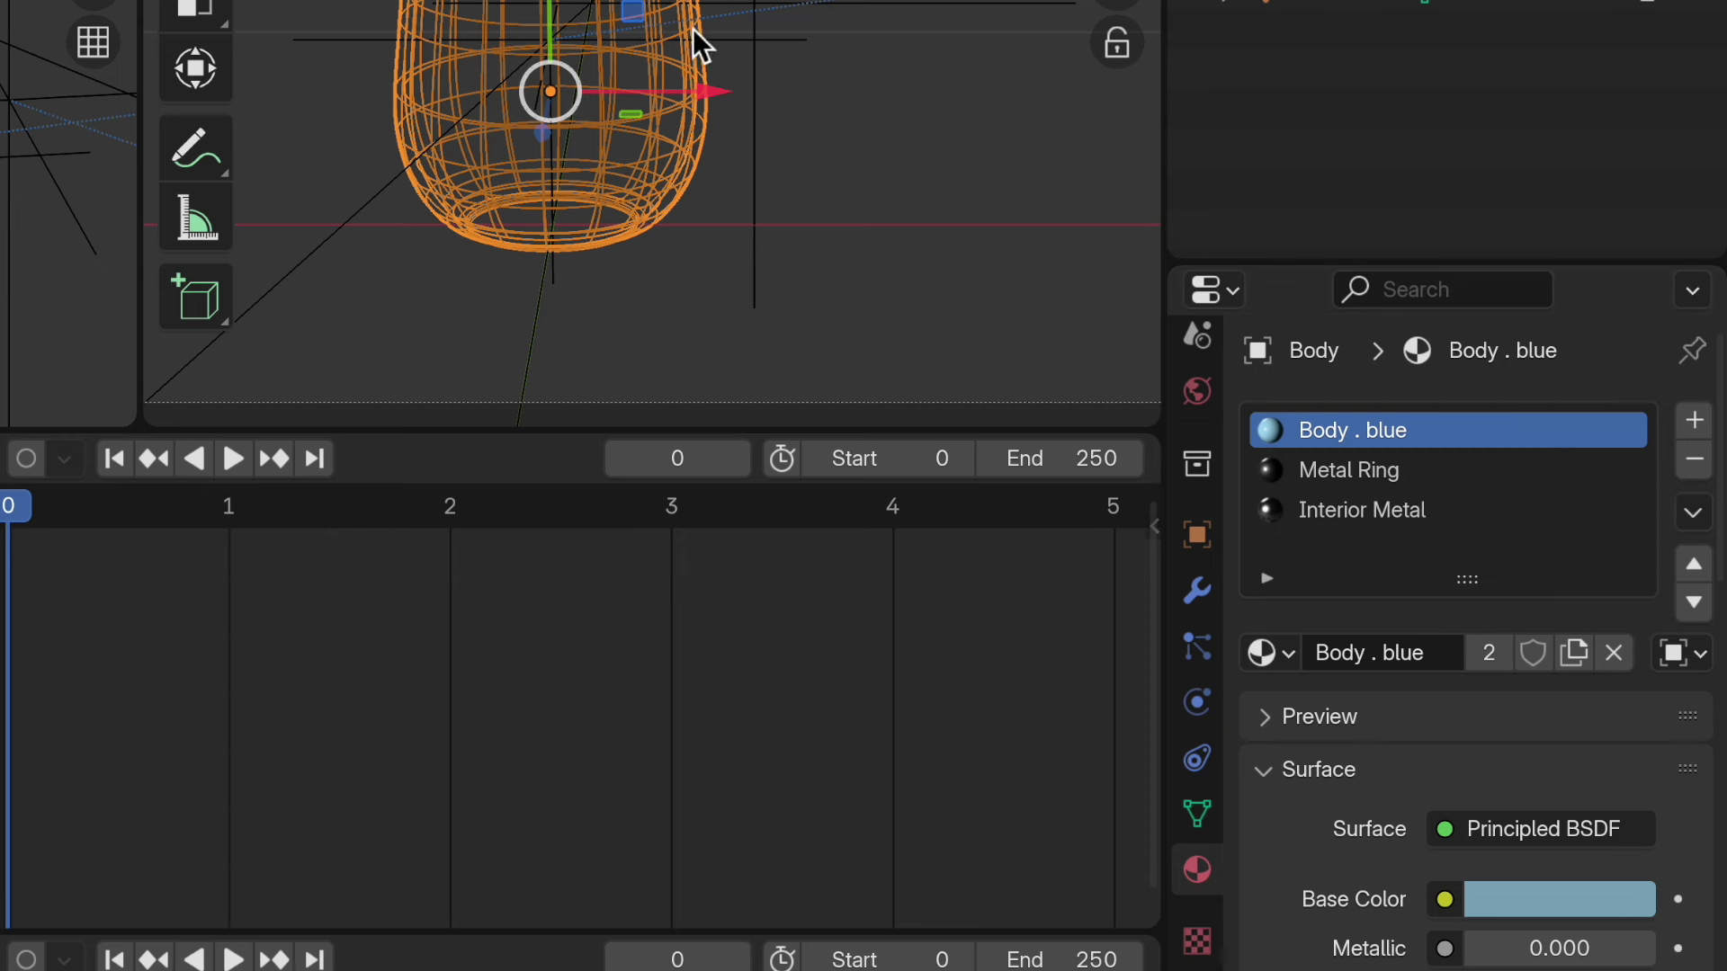
click(1682, 654)
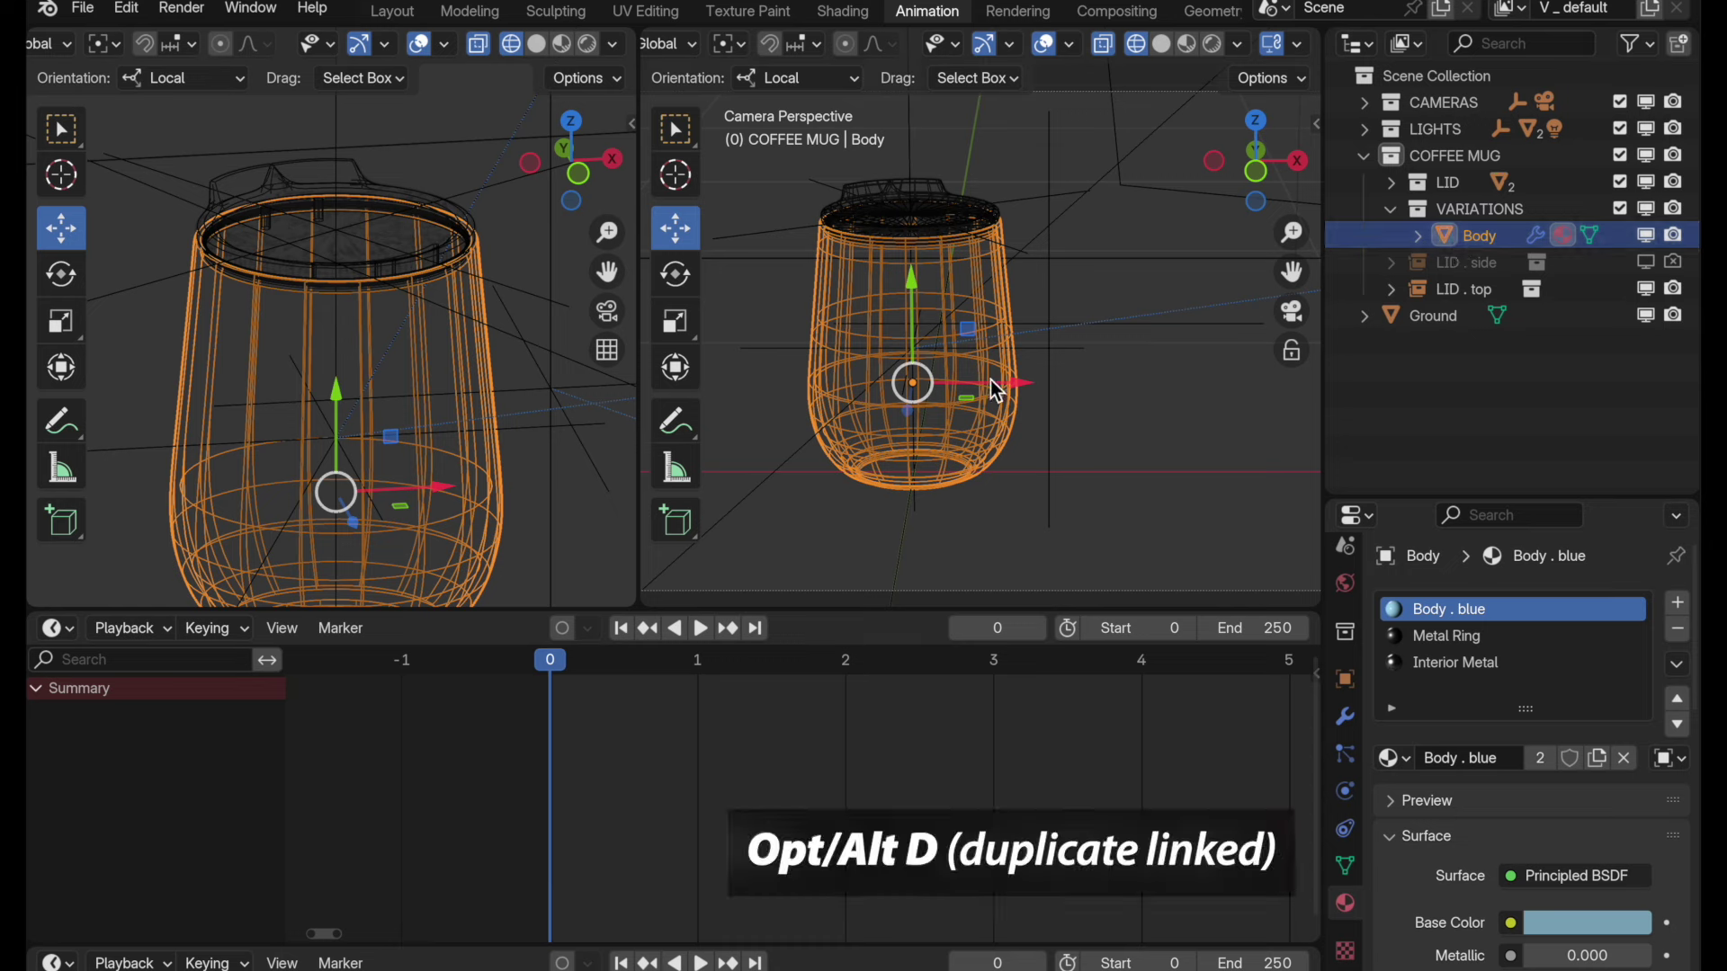
- Make a linked duplicate of the mug body in place and rename the original "1. Body . blue"
key(alt+d)
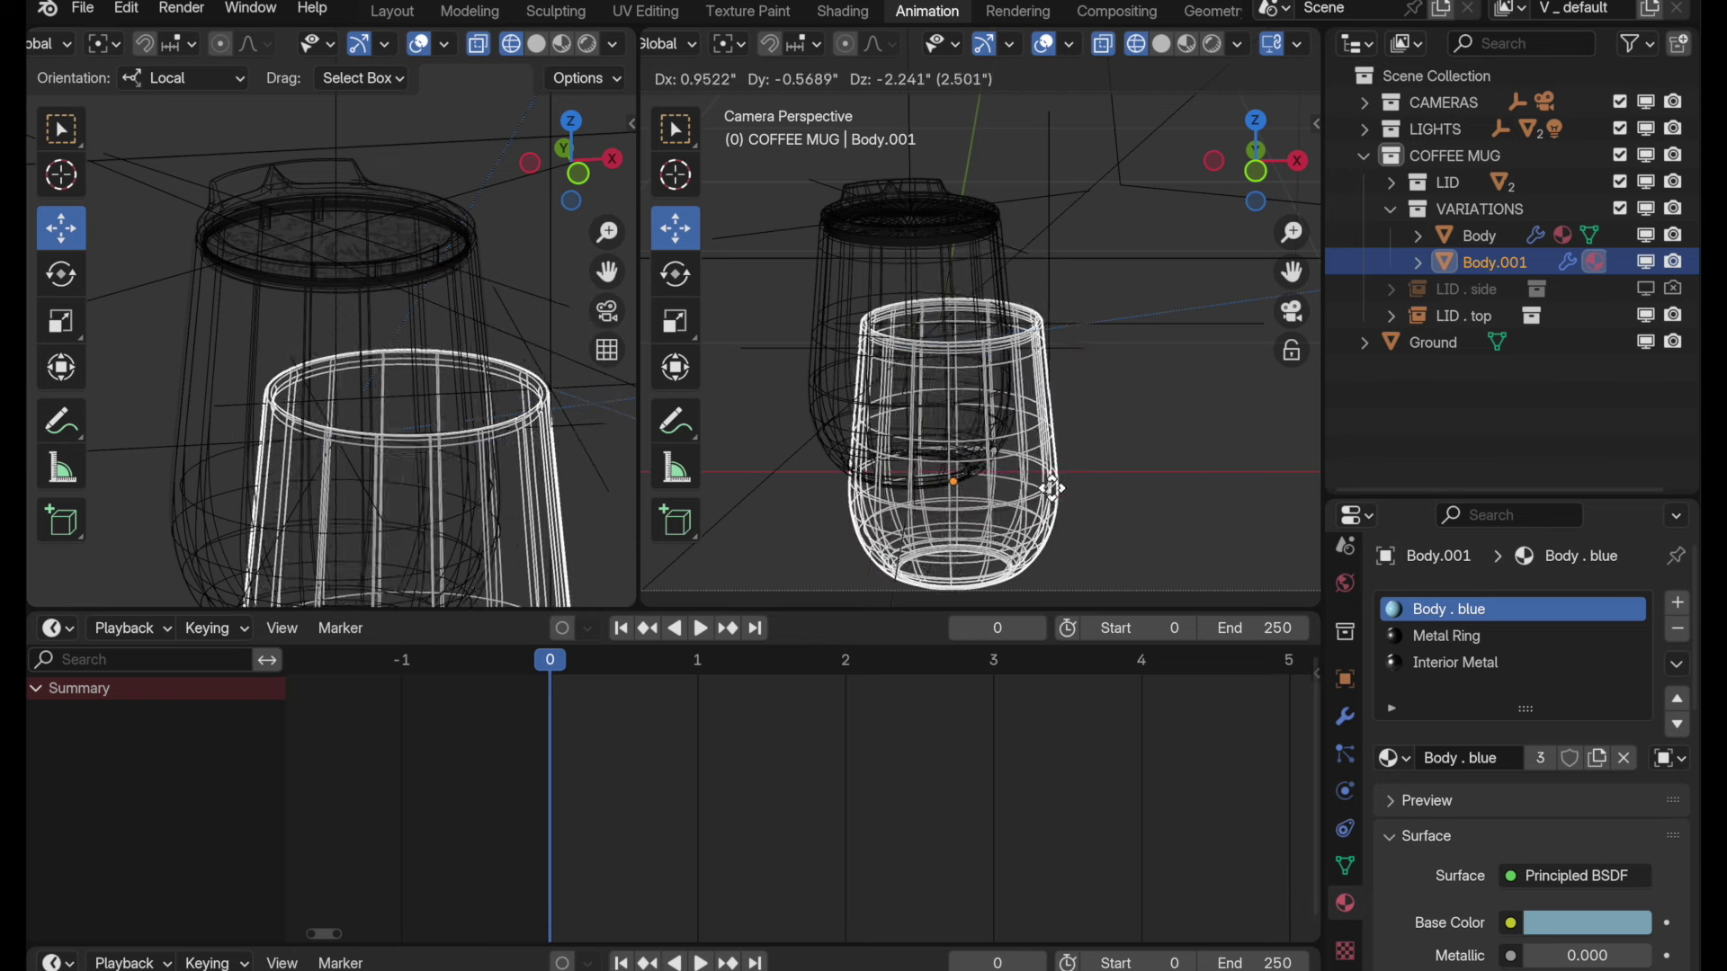
key(Escape)
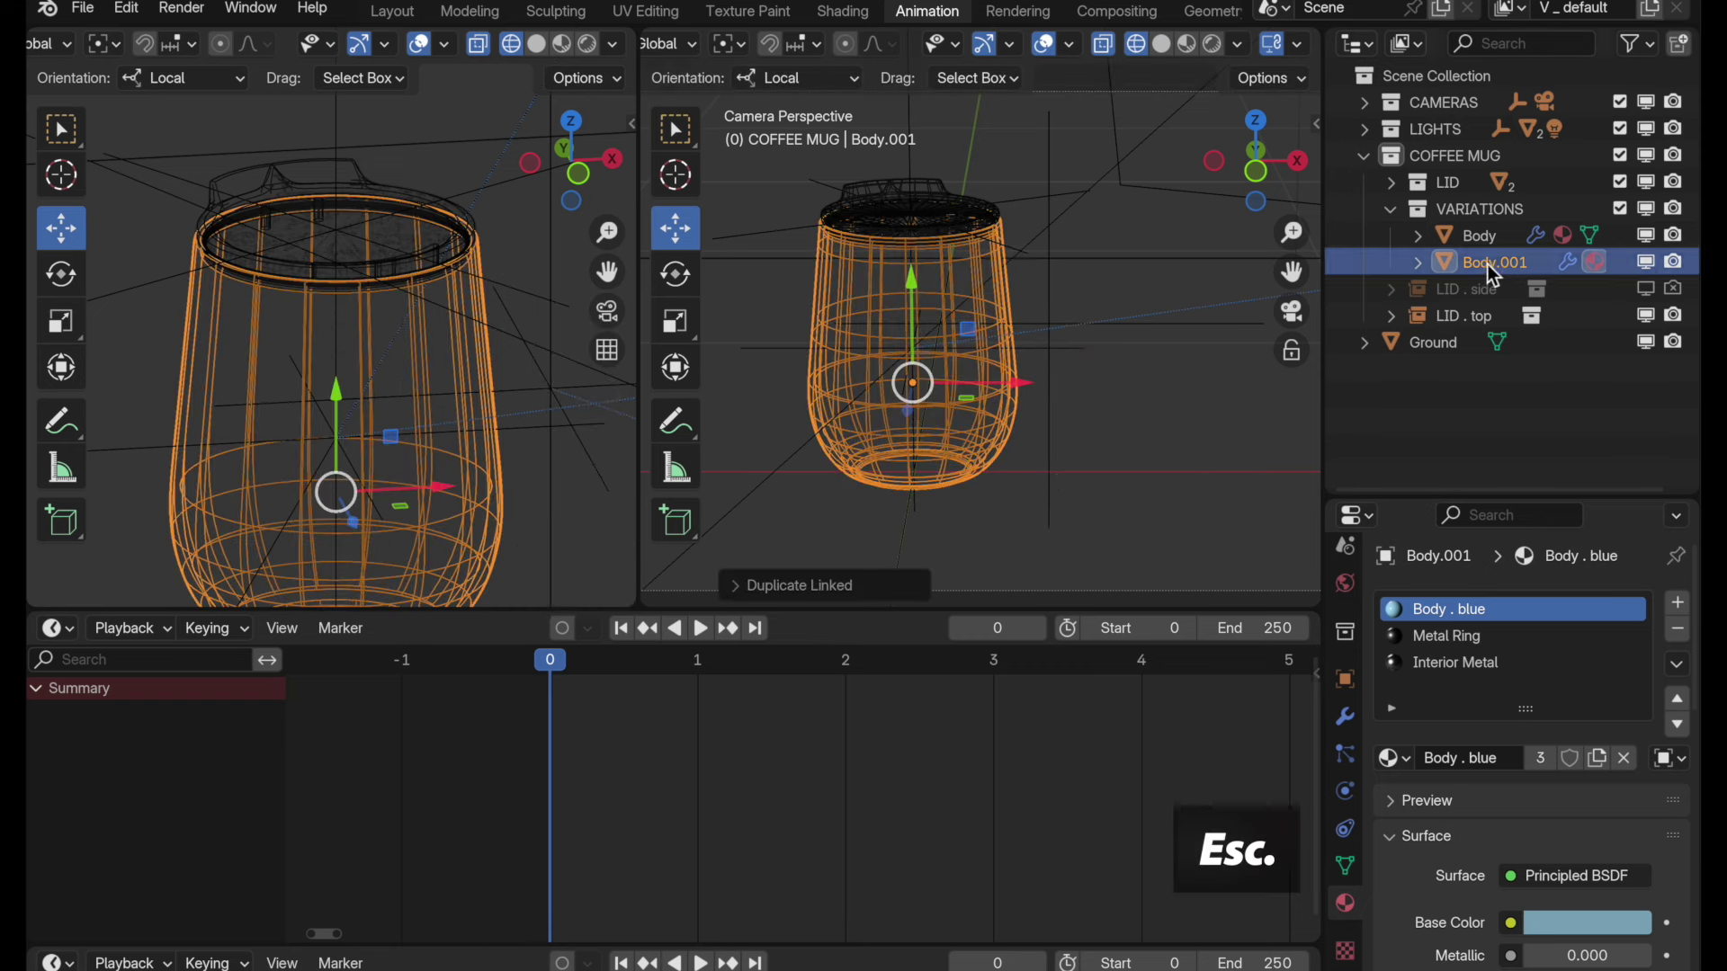
click(1476, 236)
double_click(1479, 236)
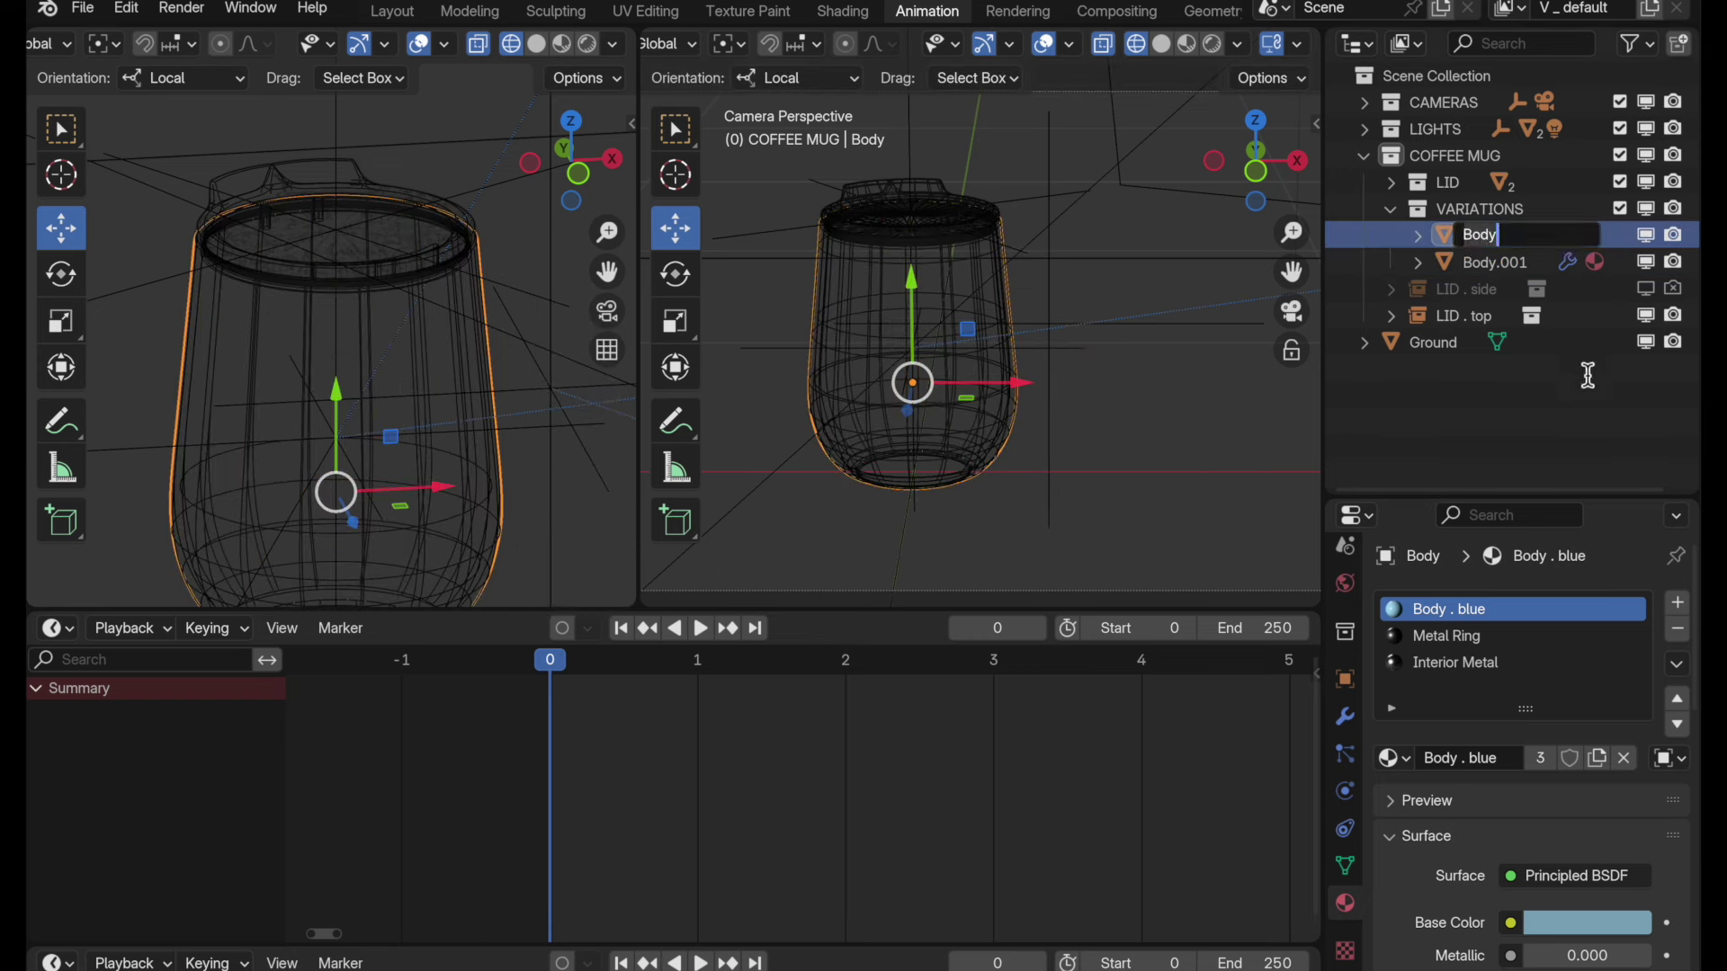
text(1. Body . blue)
key(Return)
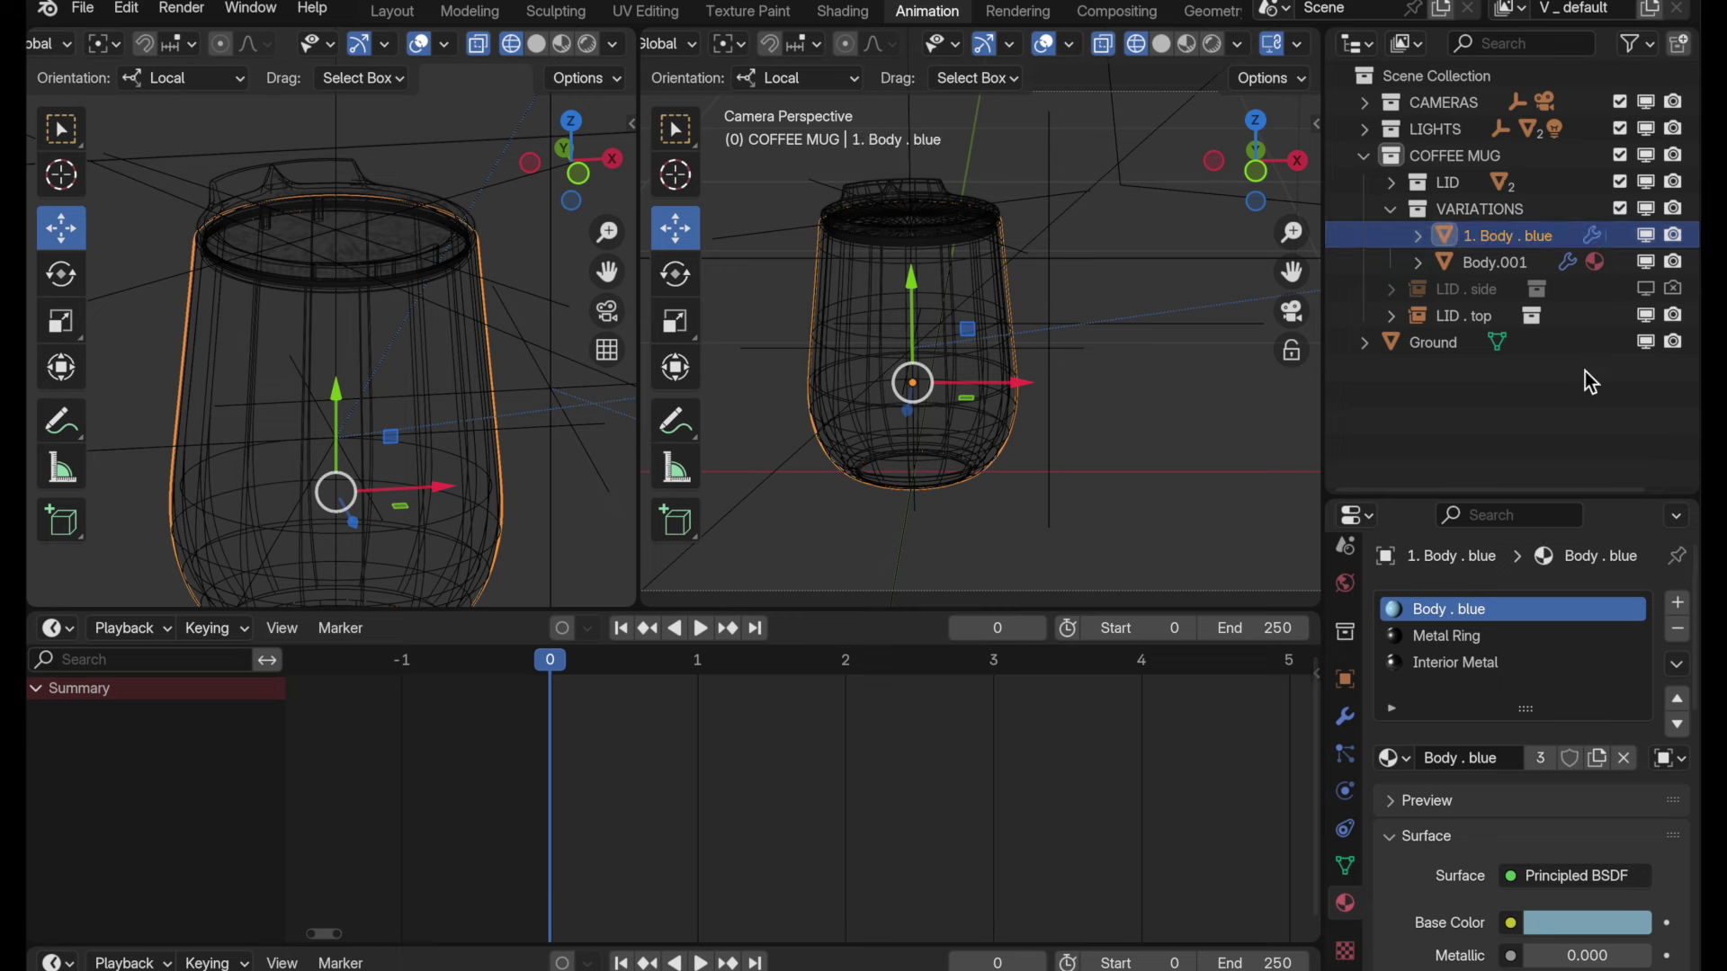
- Rename the linked duplicate of the mug body "2. Body . red"
click(1498, 266)
double_click(1484, 267)
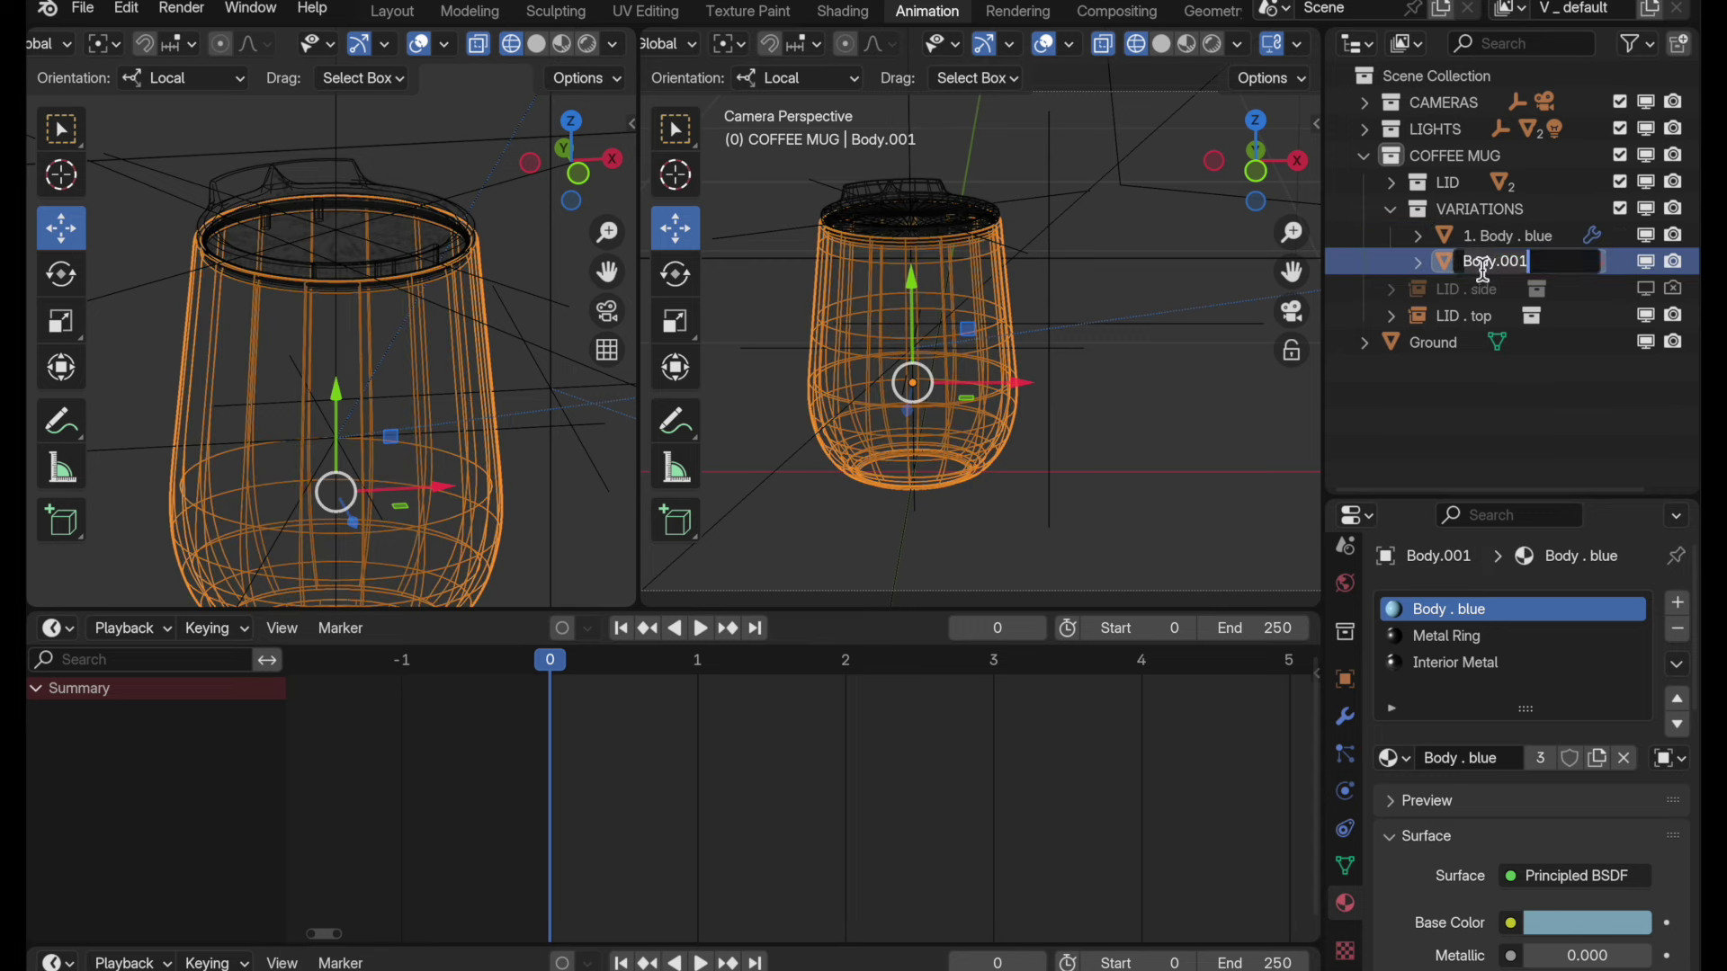
key(ctrl+a)
text(2. Body . red)
key(Return)
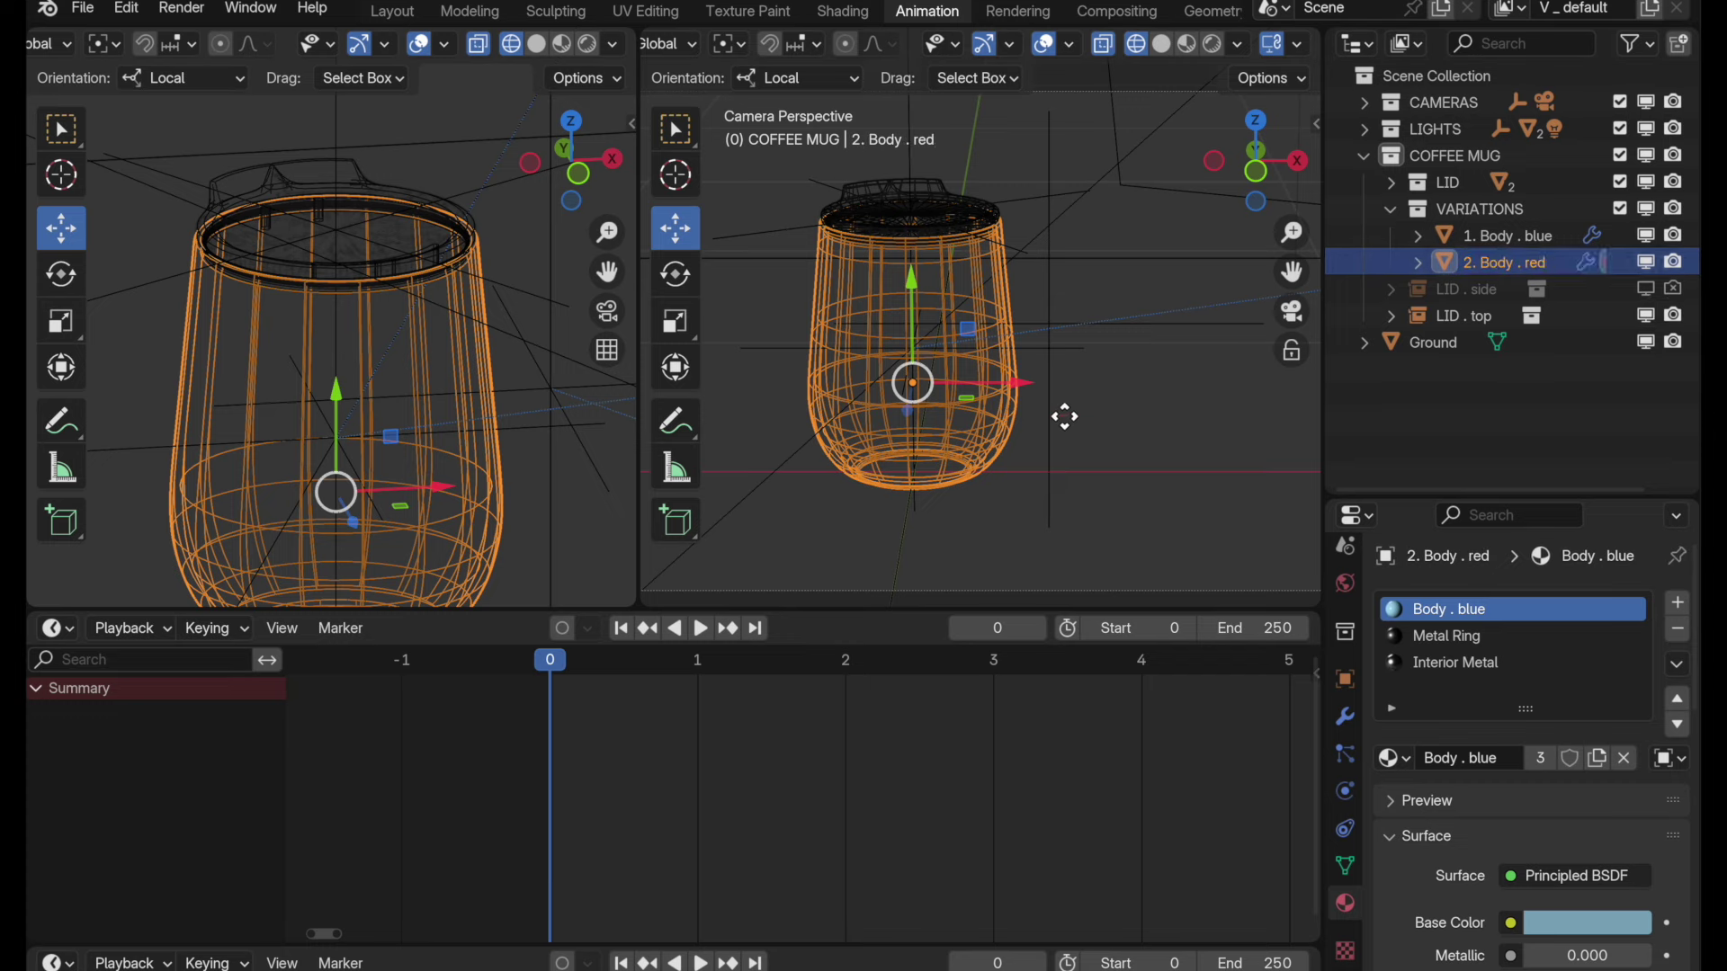
- Make a linked duplicate of the red body in place and name it "3. Body . green"
key(alt+d)
key(Escape)
double_click(1491, 290)
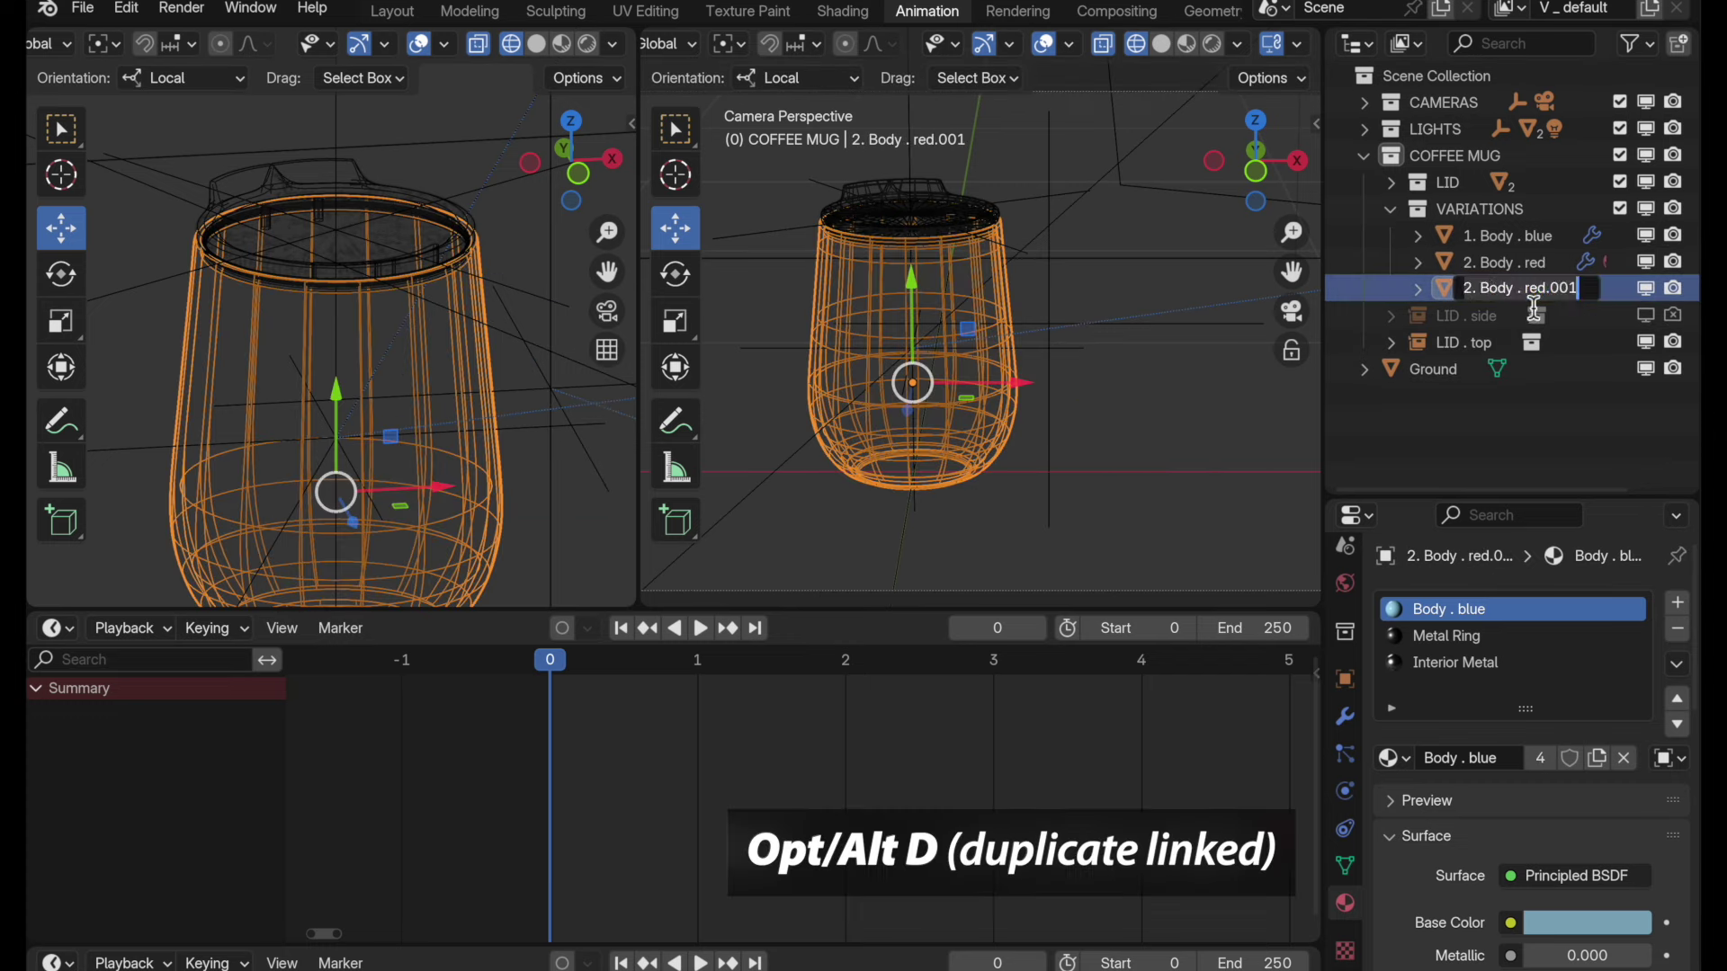
text(3. Body)
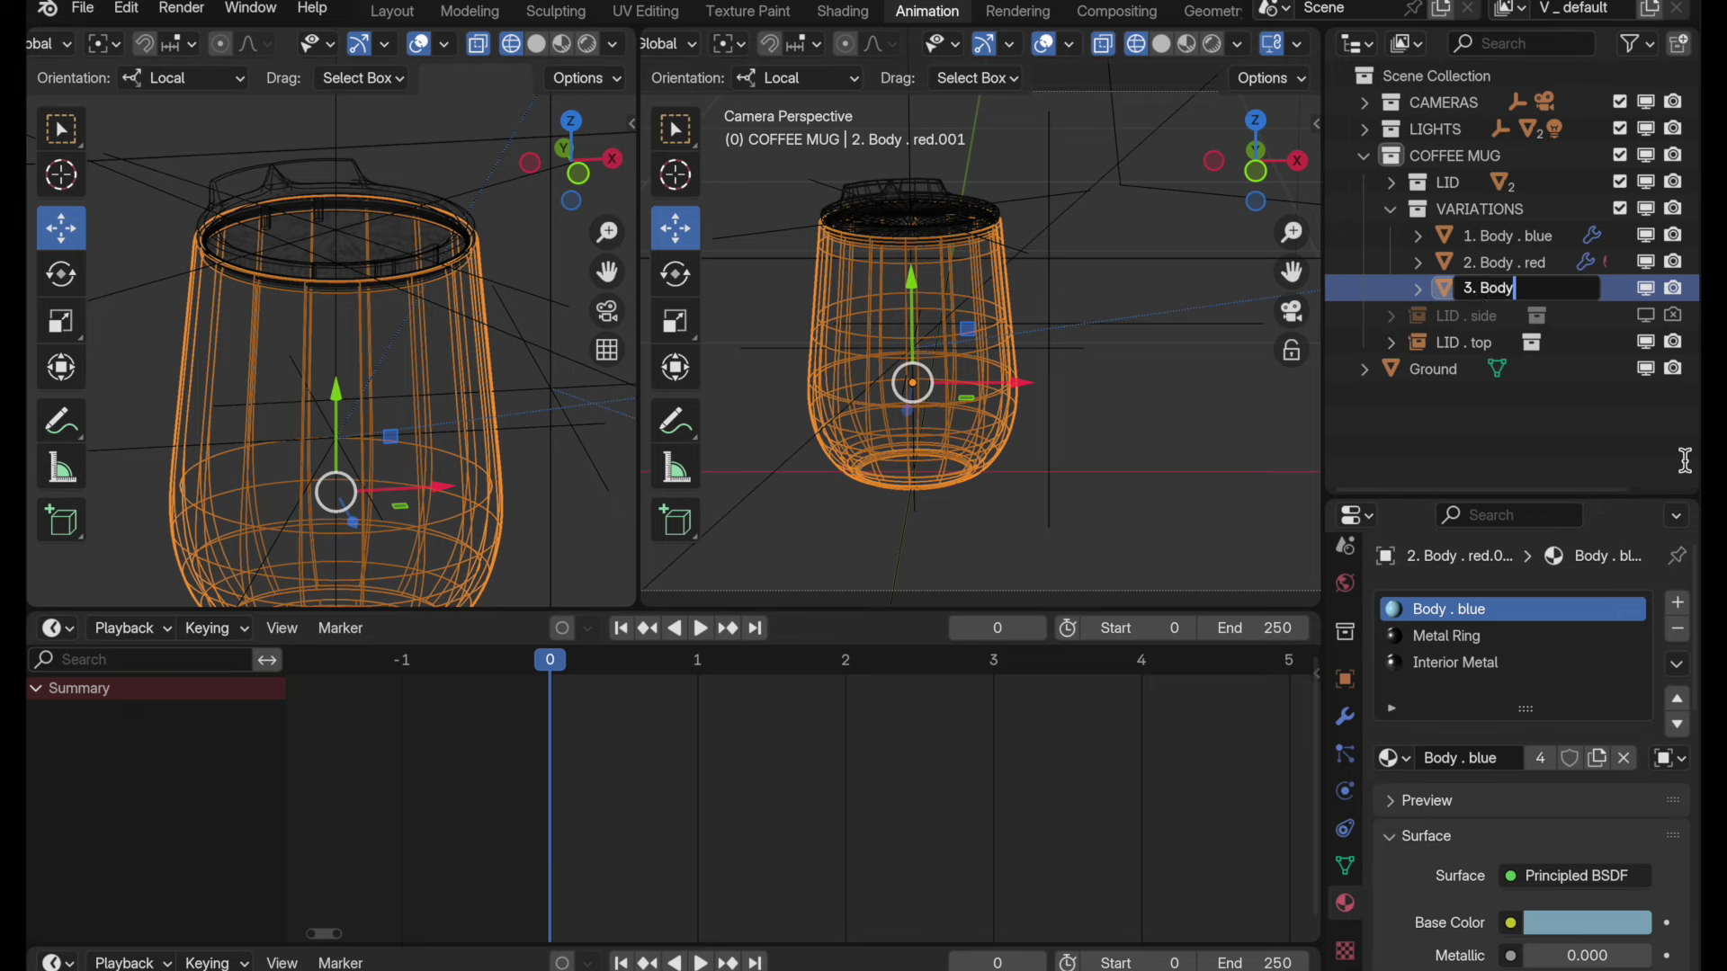
text( . green)
key(Return)
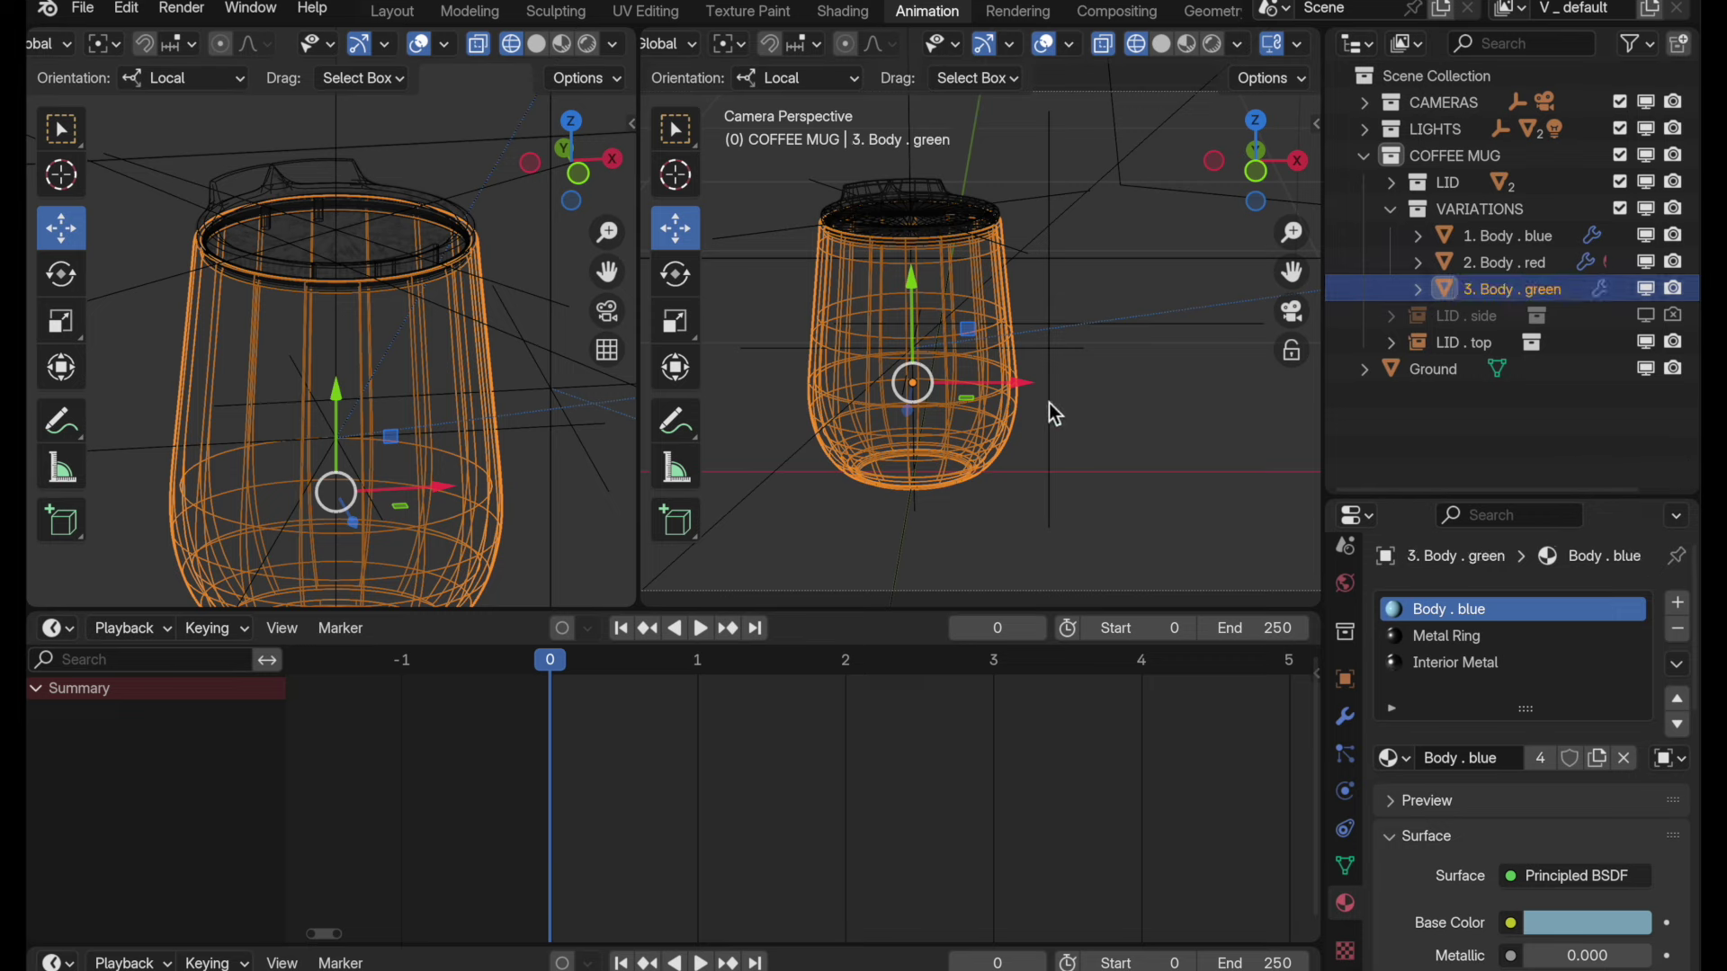
- Make a linked duplicate of the green body in place and name it "4. Body . yellow"
key(alt+d)
right_click(1108, 451)
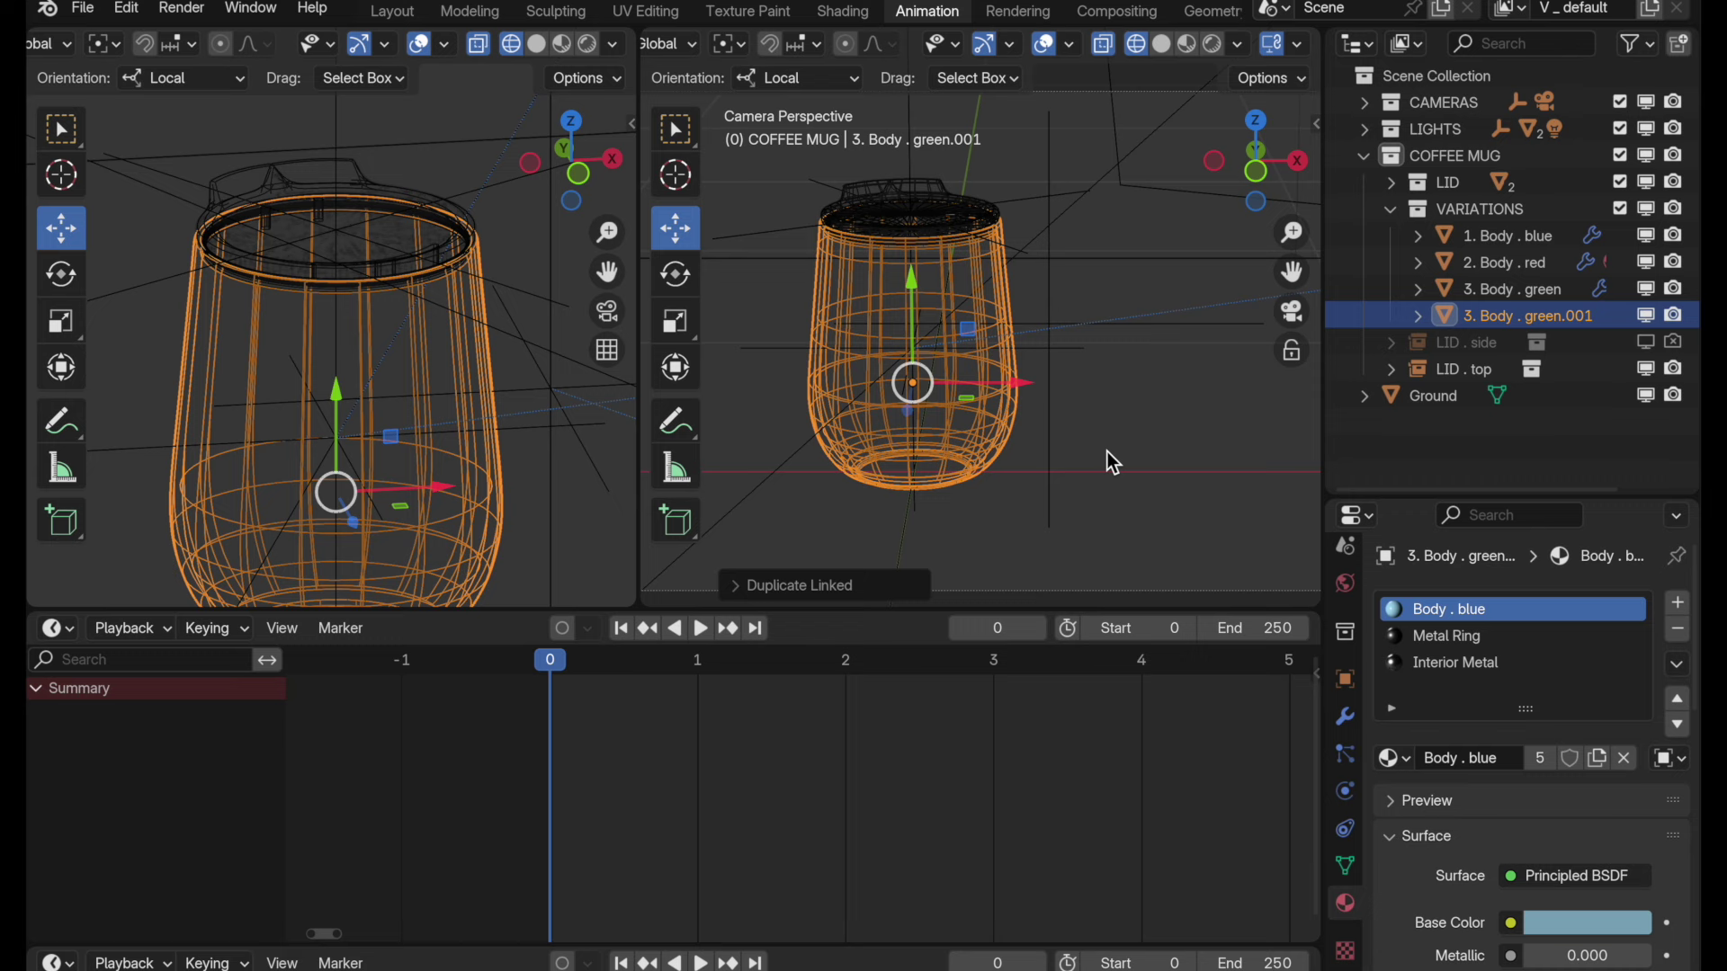
double_click(1539, 321)
key(ctrl+a)
text(4. Bo)
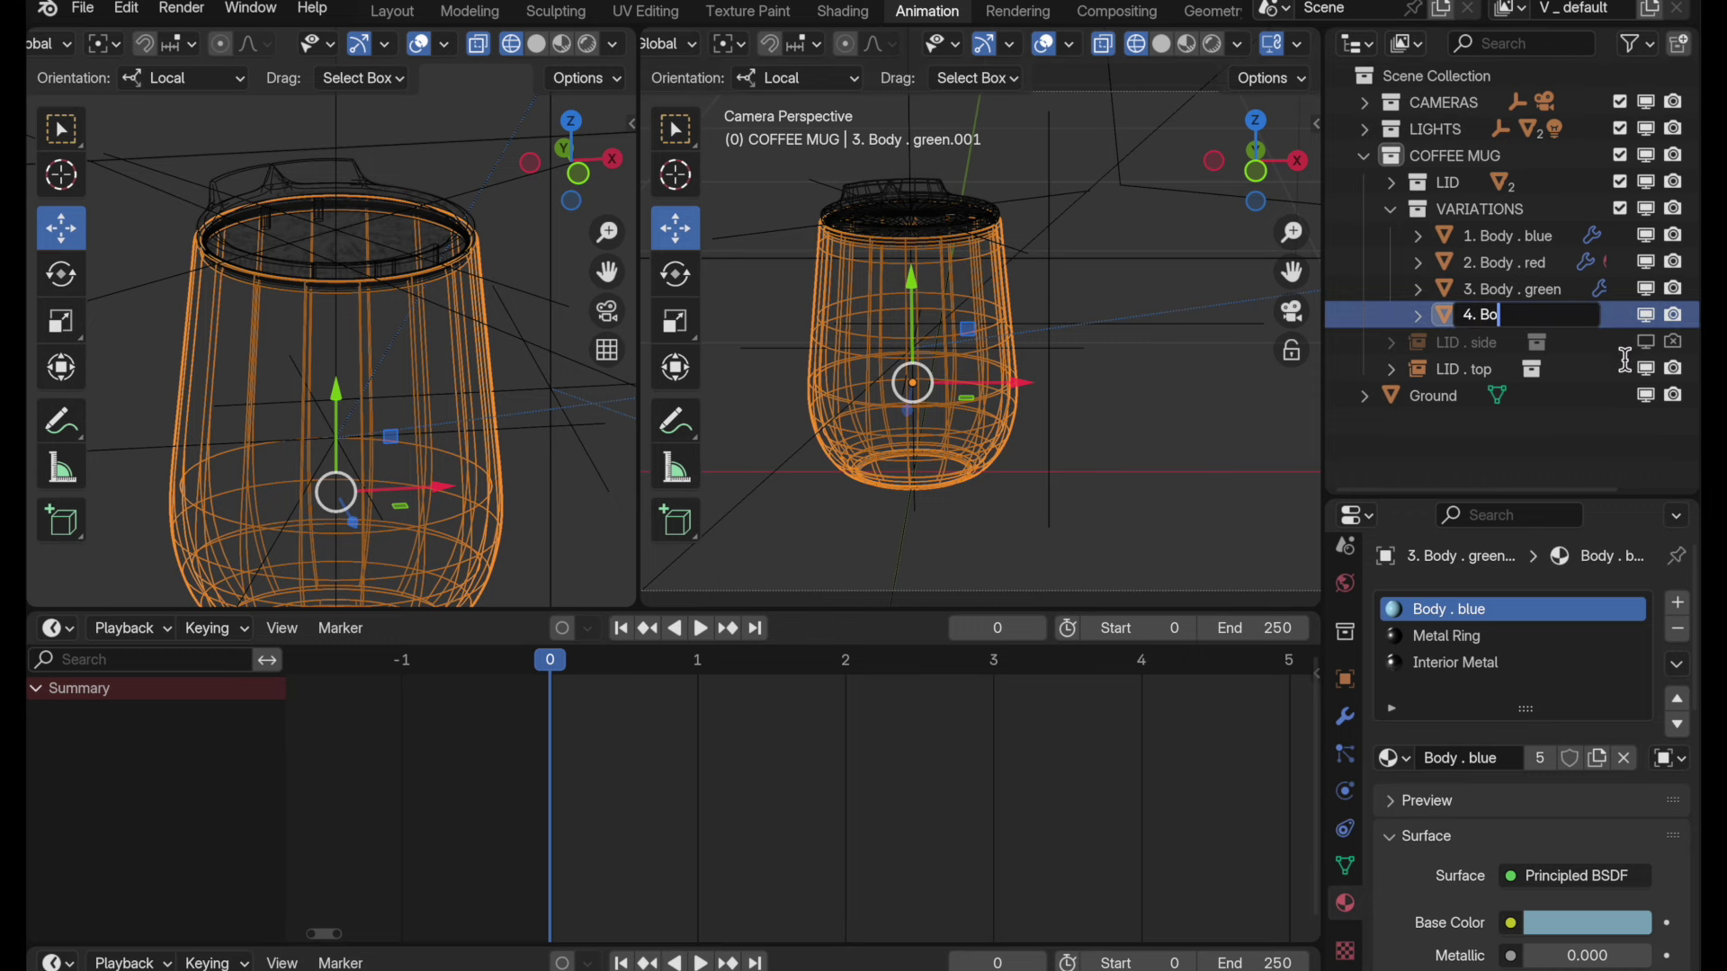
text(dy . yellow)
key(Return)
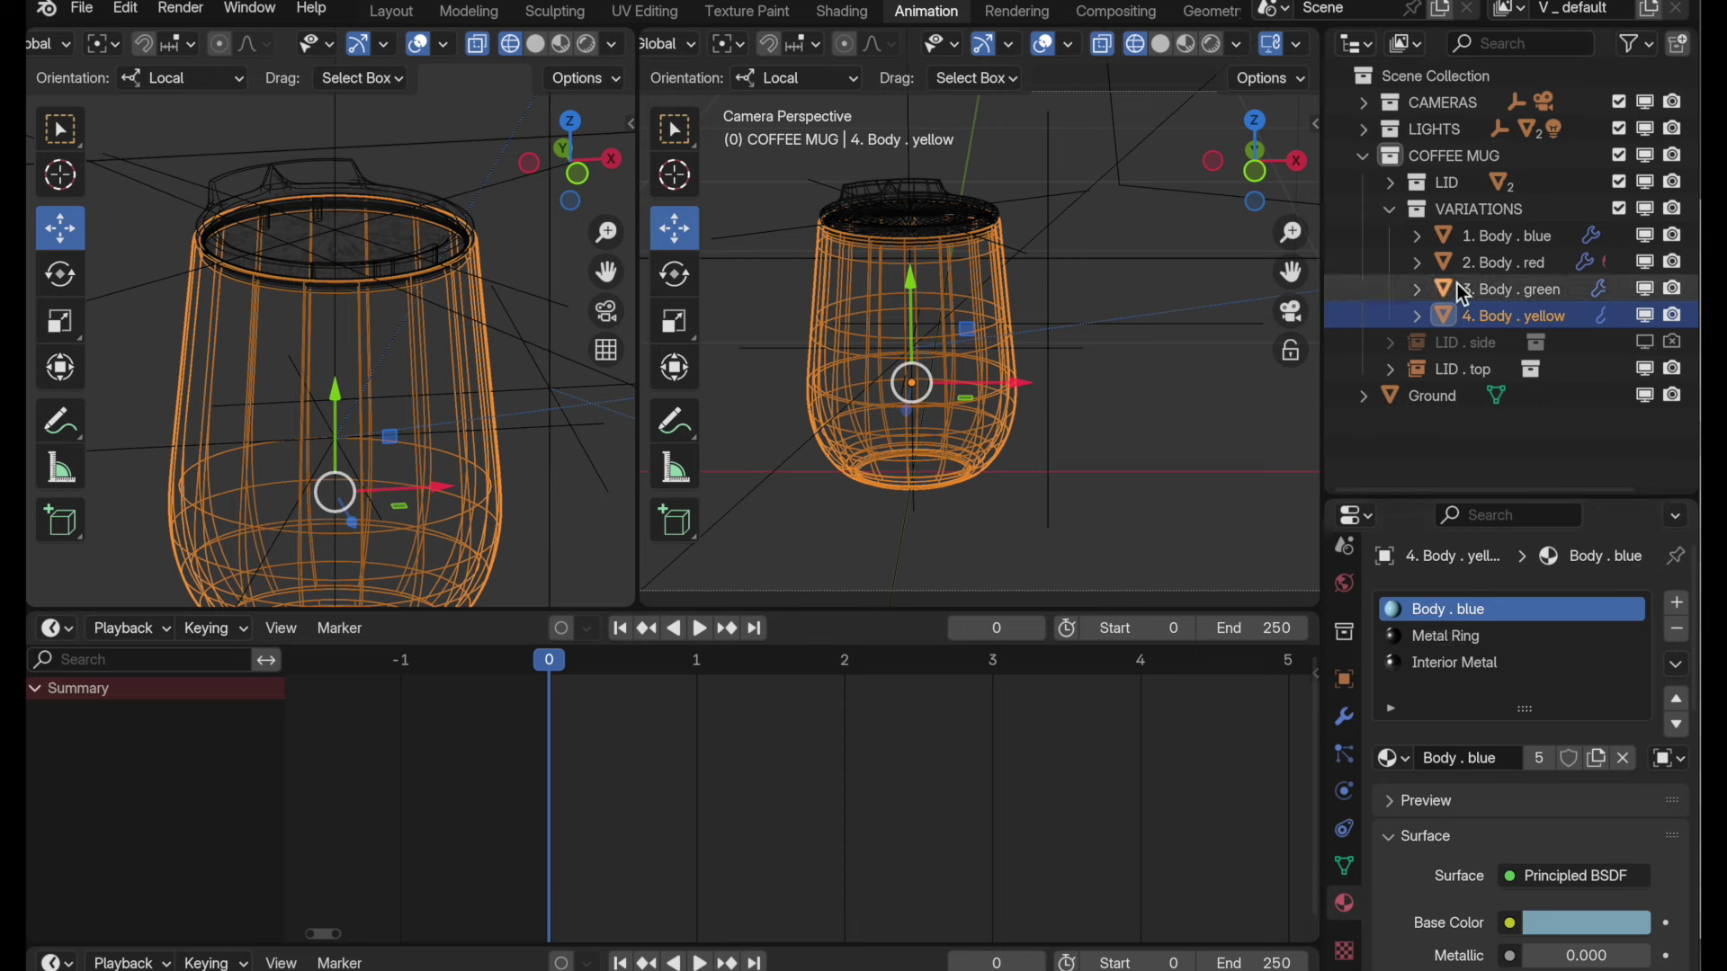
- Disable the red, green and yellow bodies in viewports and renders, and return the camera view to rendered shading
click(1667, 267)
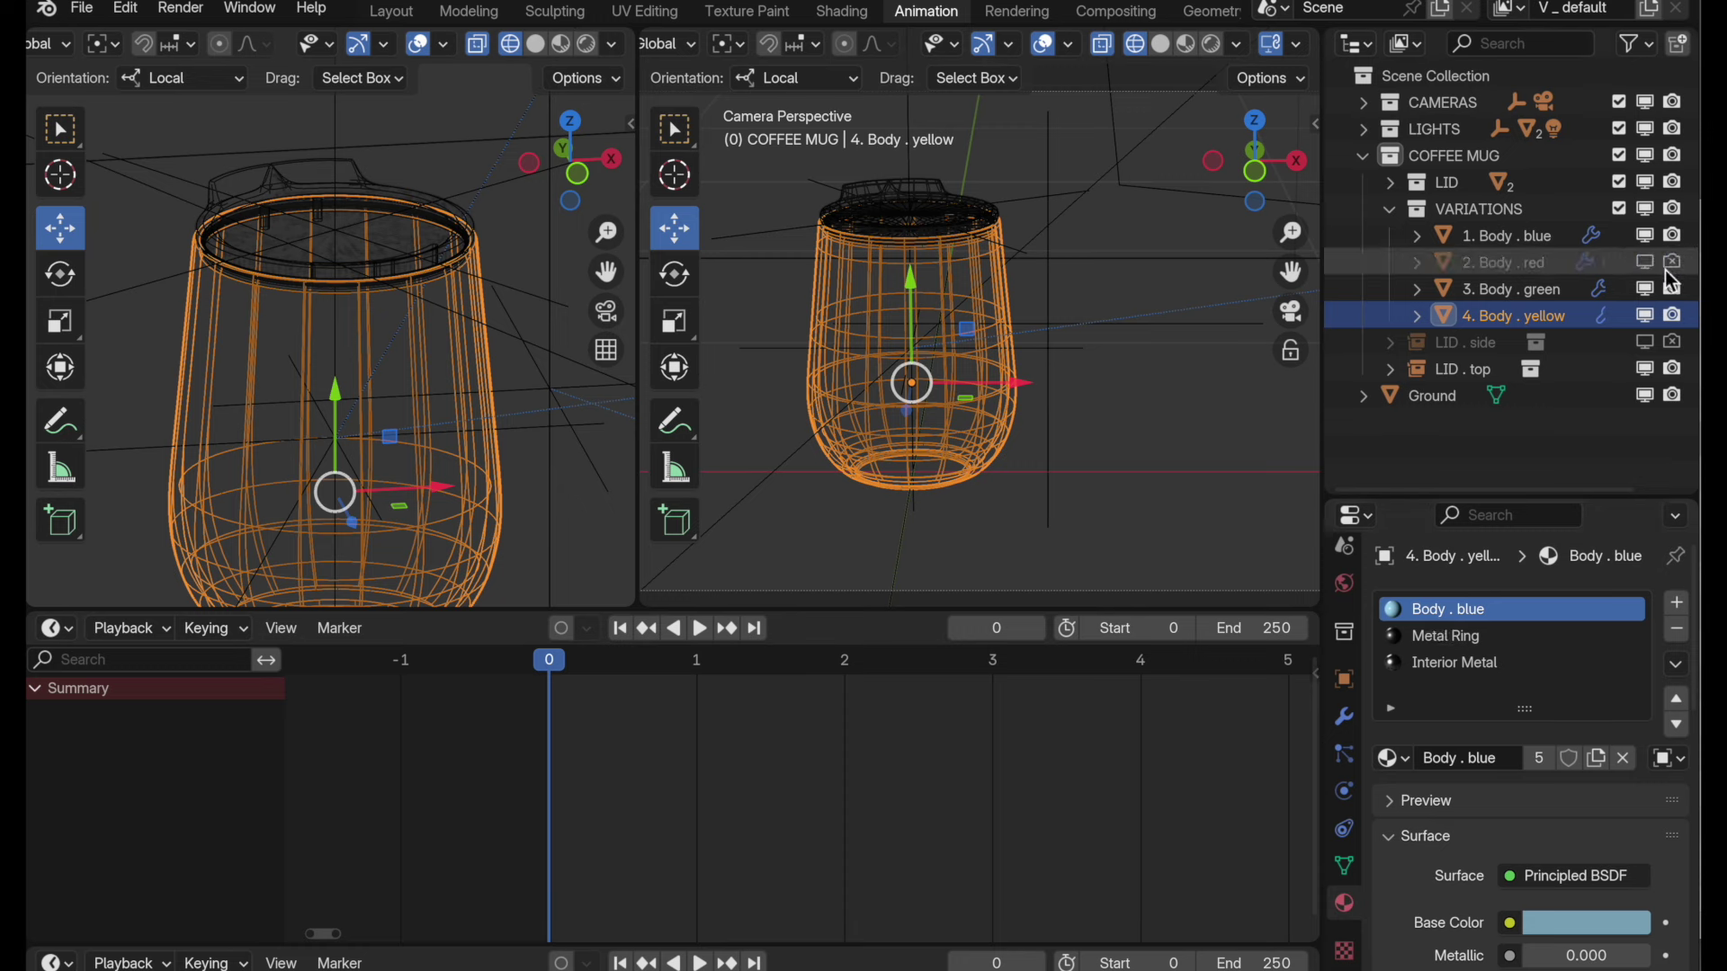
click(1673, 288)
click(1673, 315)
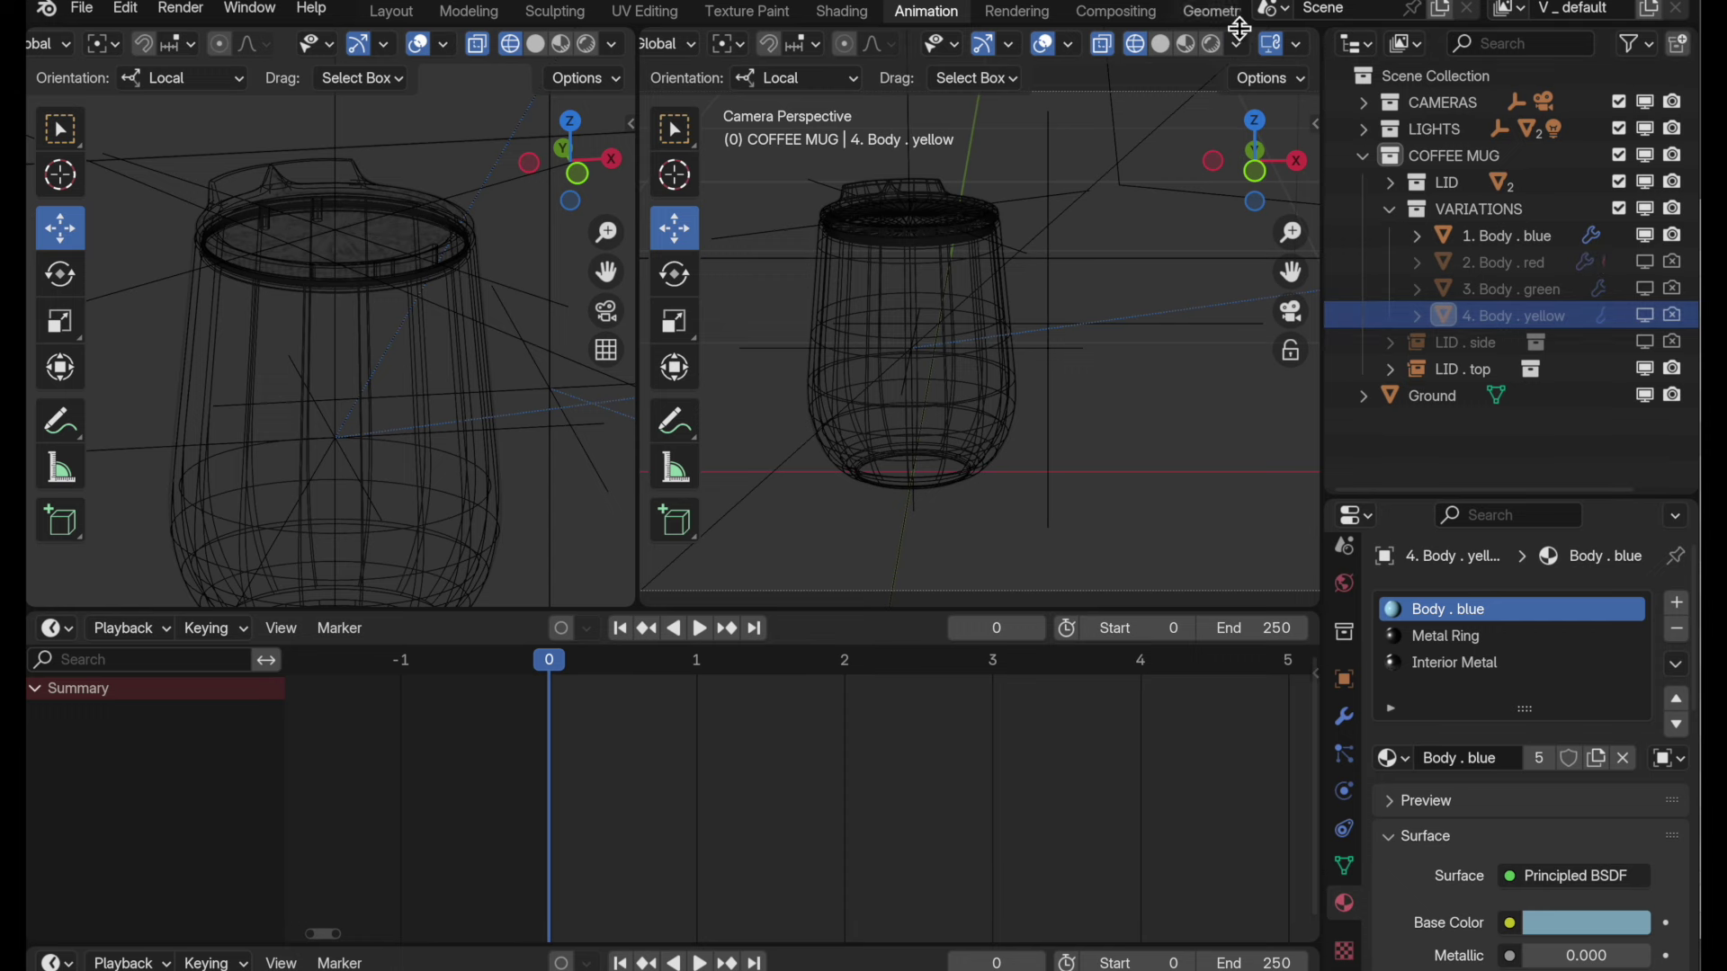
click(1212, 44)
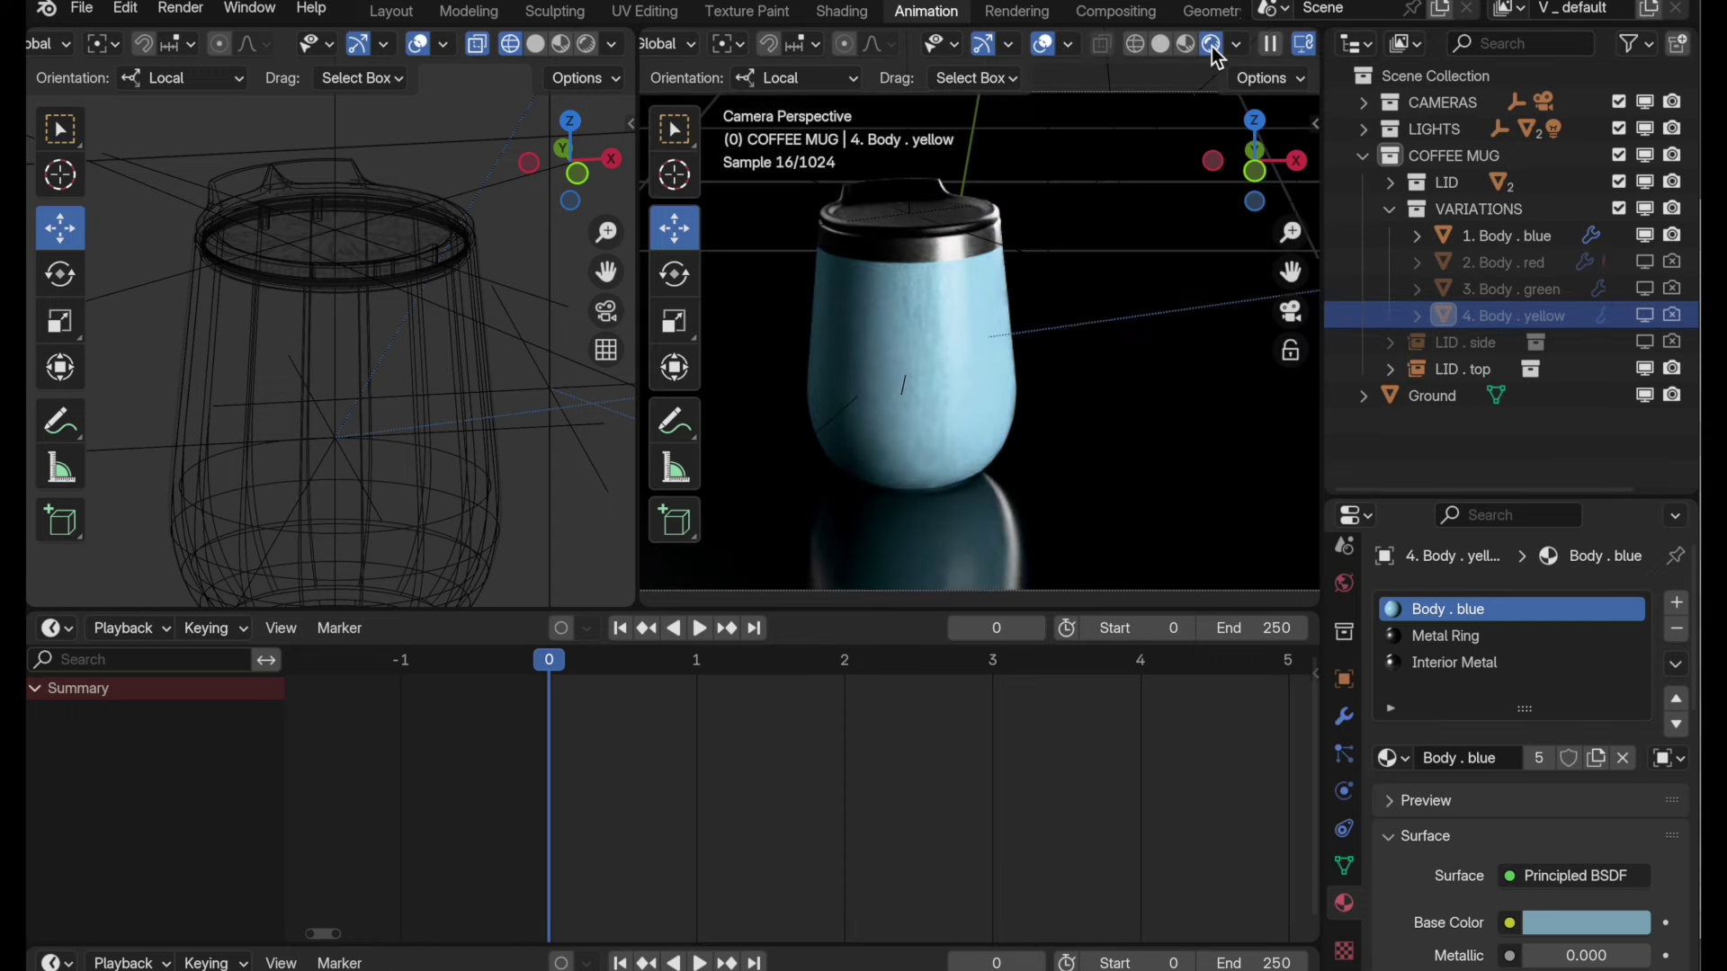
- Disable the blue body and enable the red body in viewports and renders, and select the red body
click(1670, 236)
click(1671, 263)
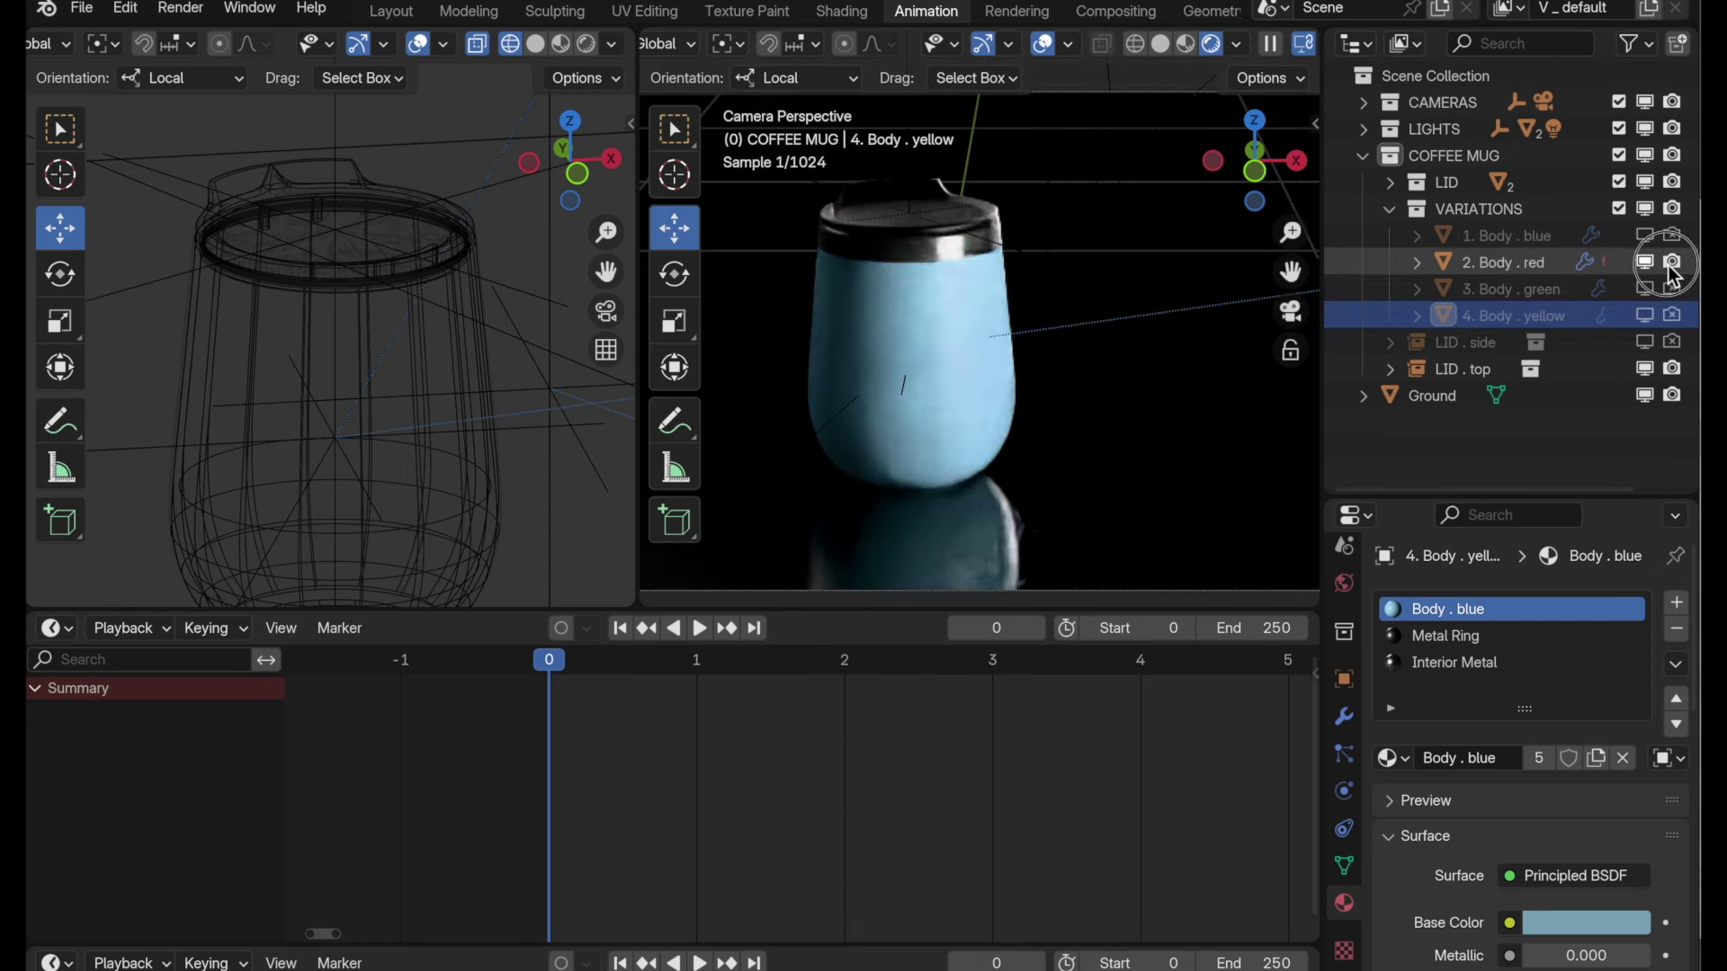
click(1472, 265)
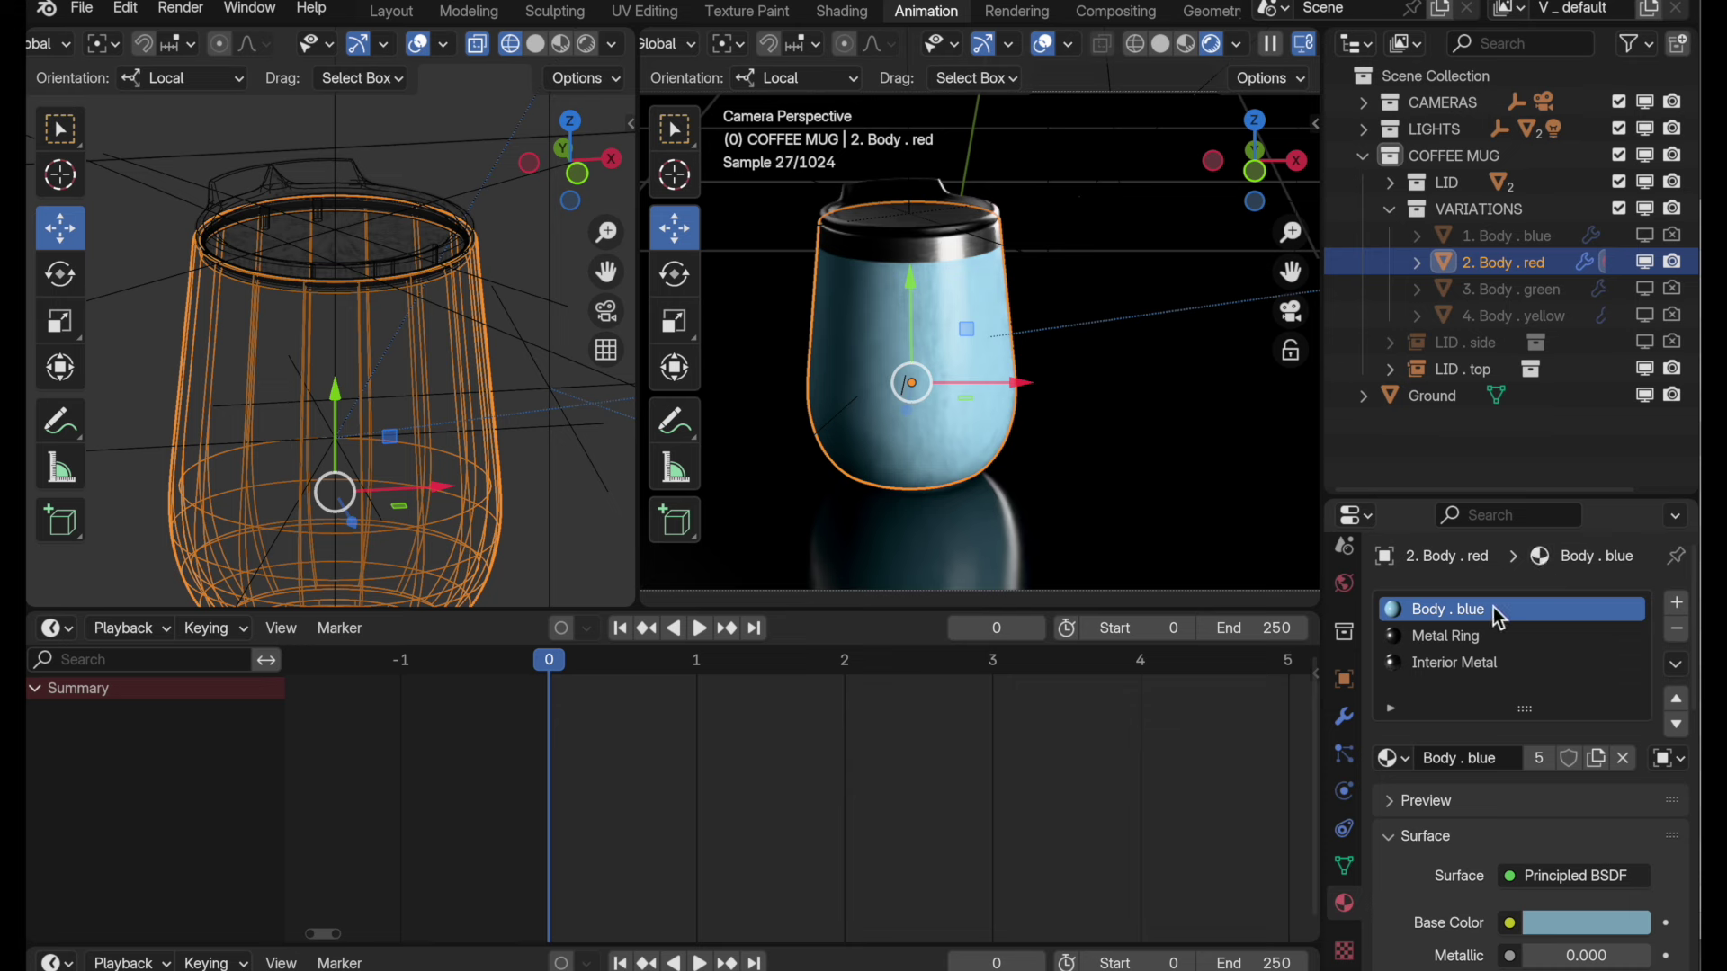
- Make a separate copy of the blue material for the red body and name it "Body . red"
click(1597, 758)
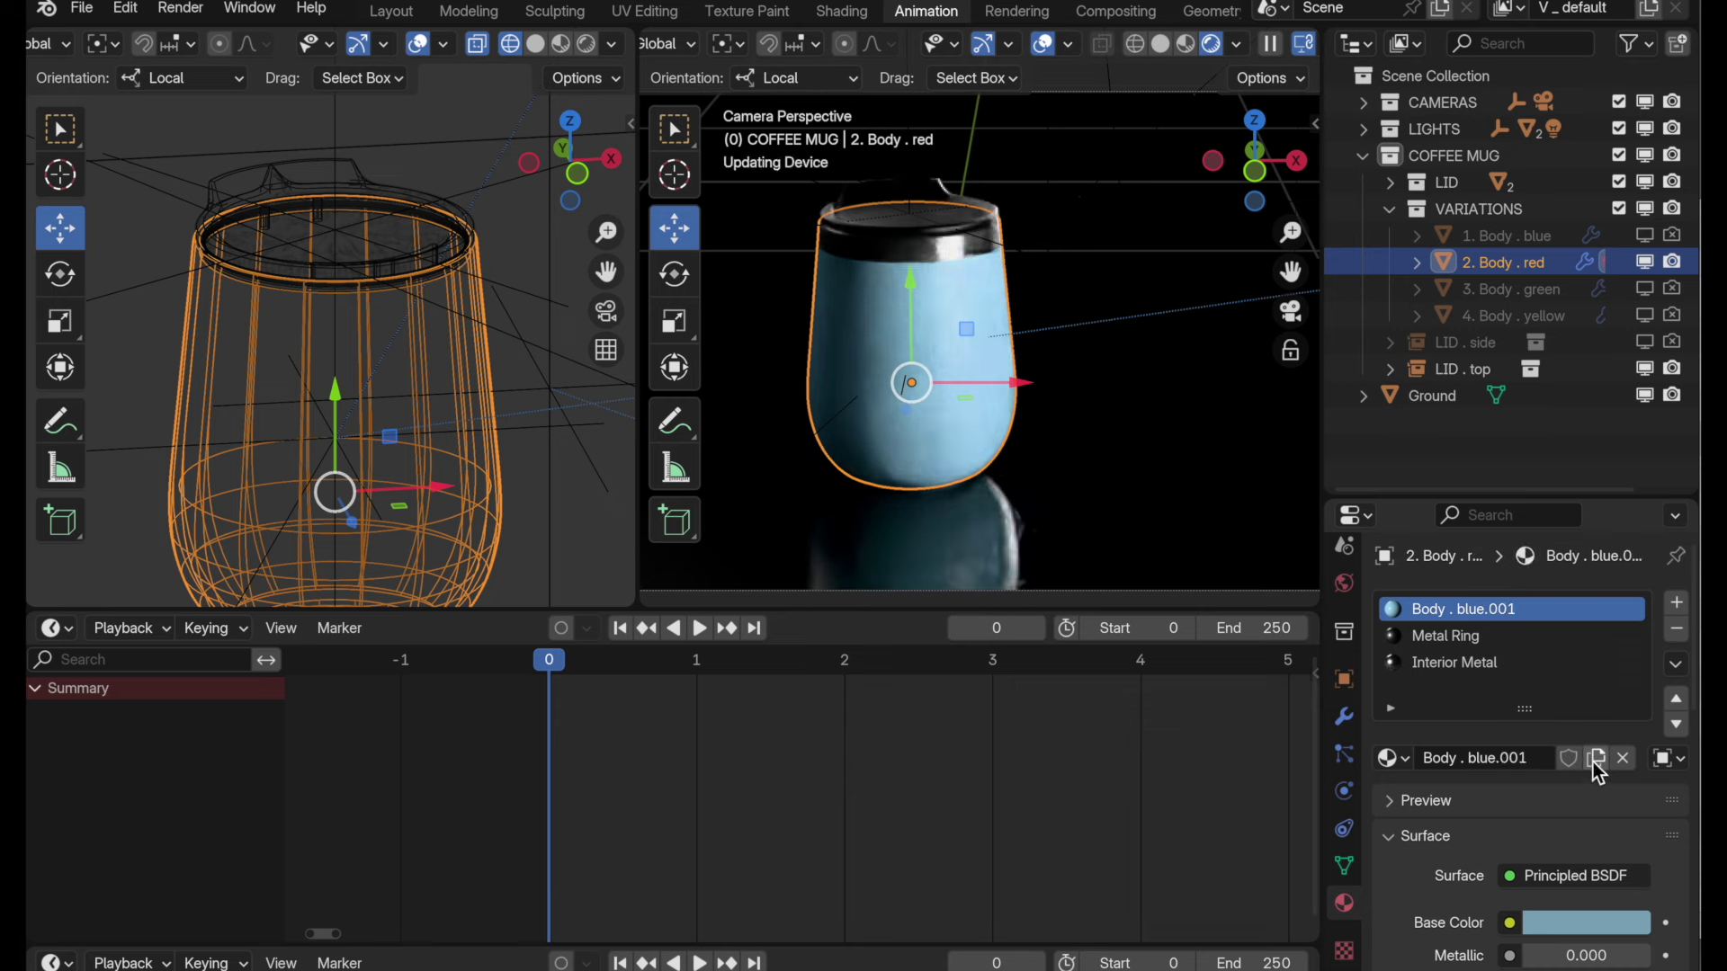
double_click(1466, 609)
click(1467, 610)
drag(1466, 610, 1563, 610)
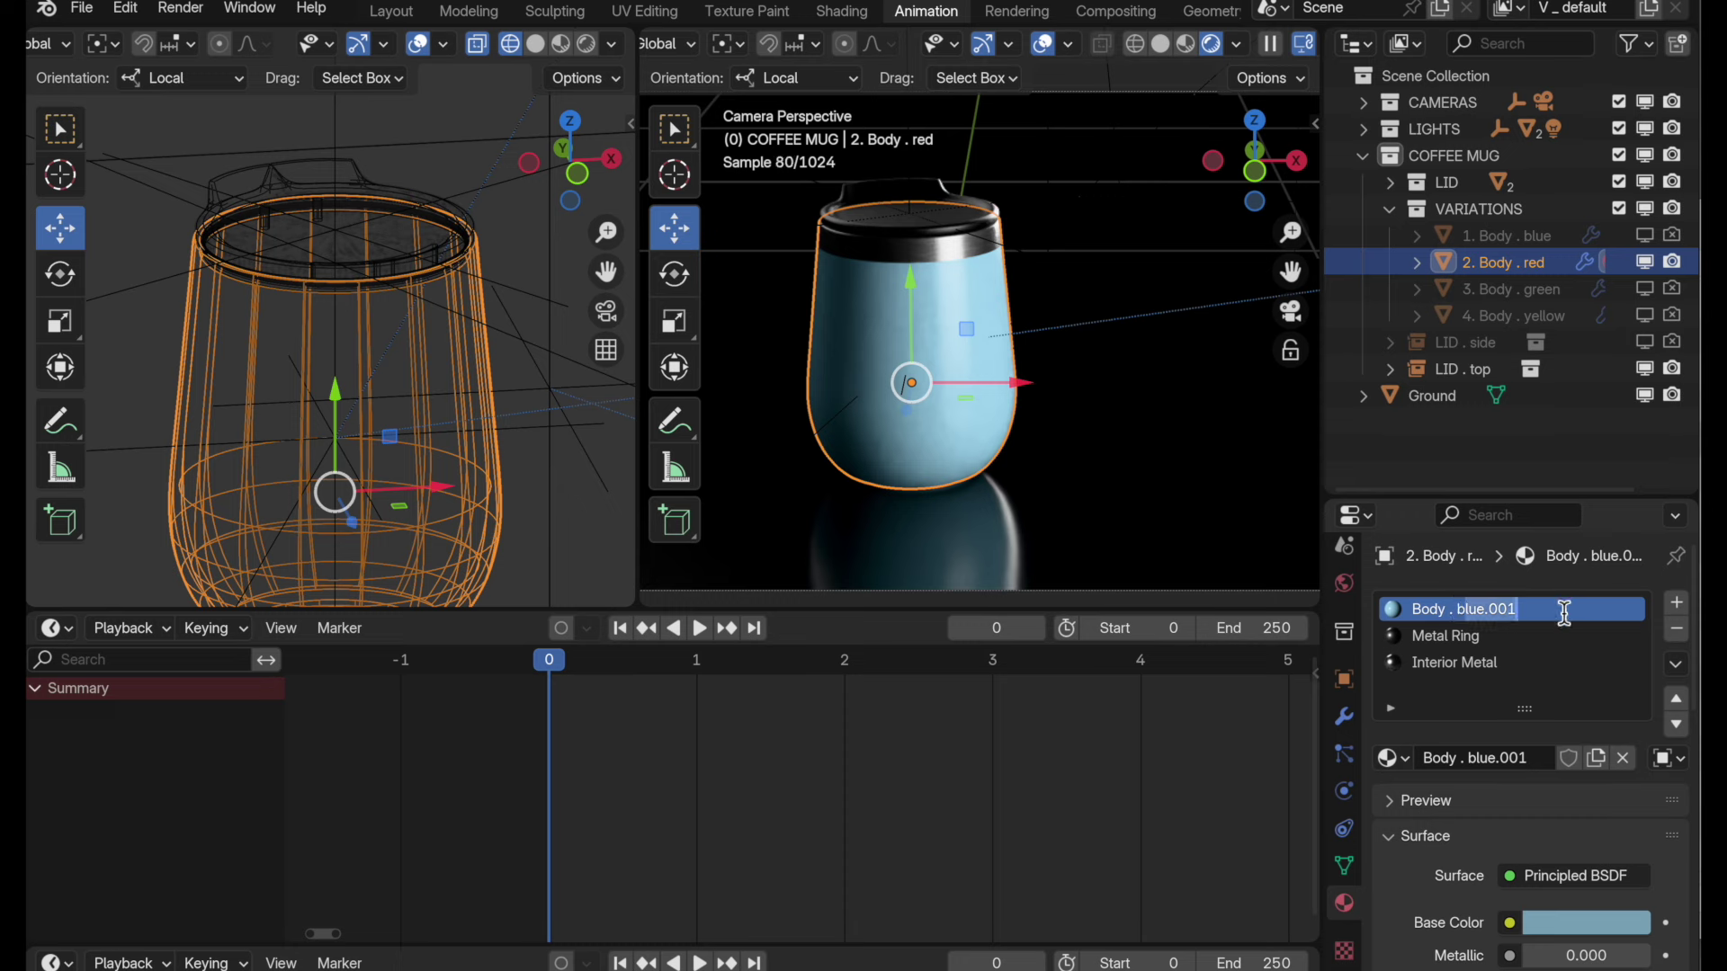
key(BackSpace)
key(BackSpace)
text(red)
key(Return)
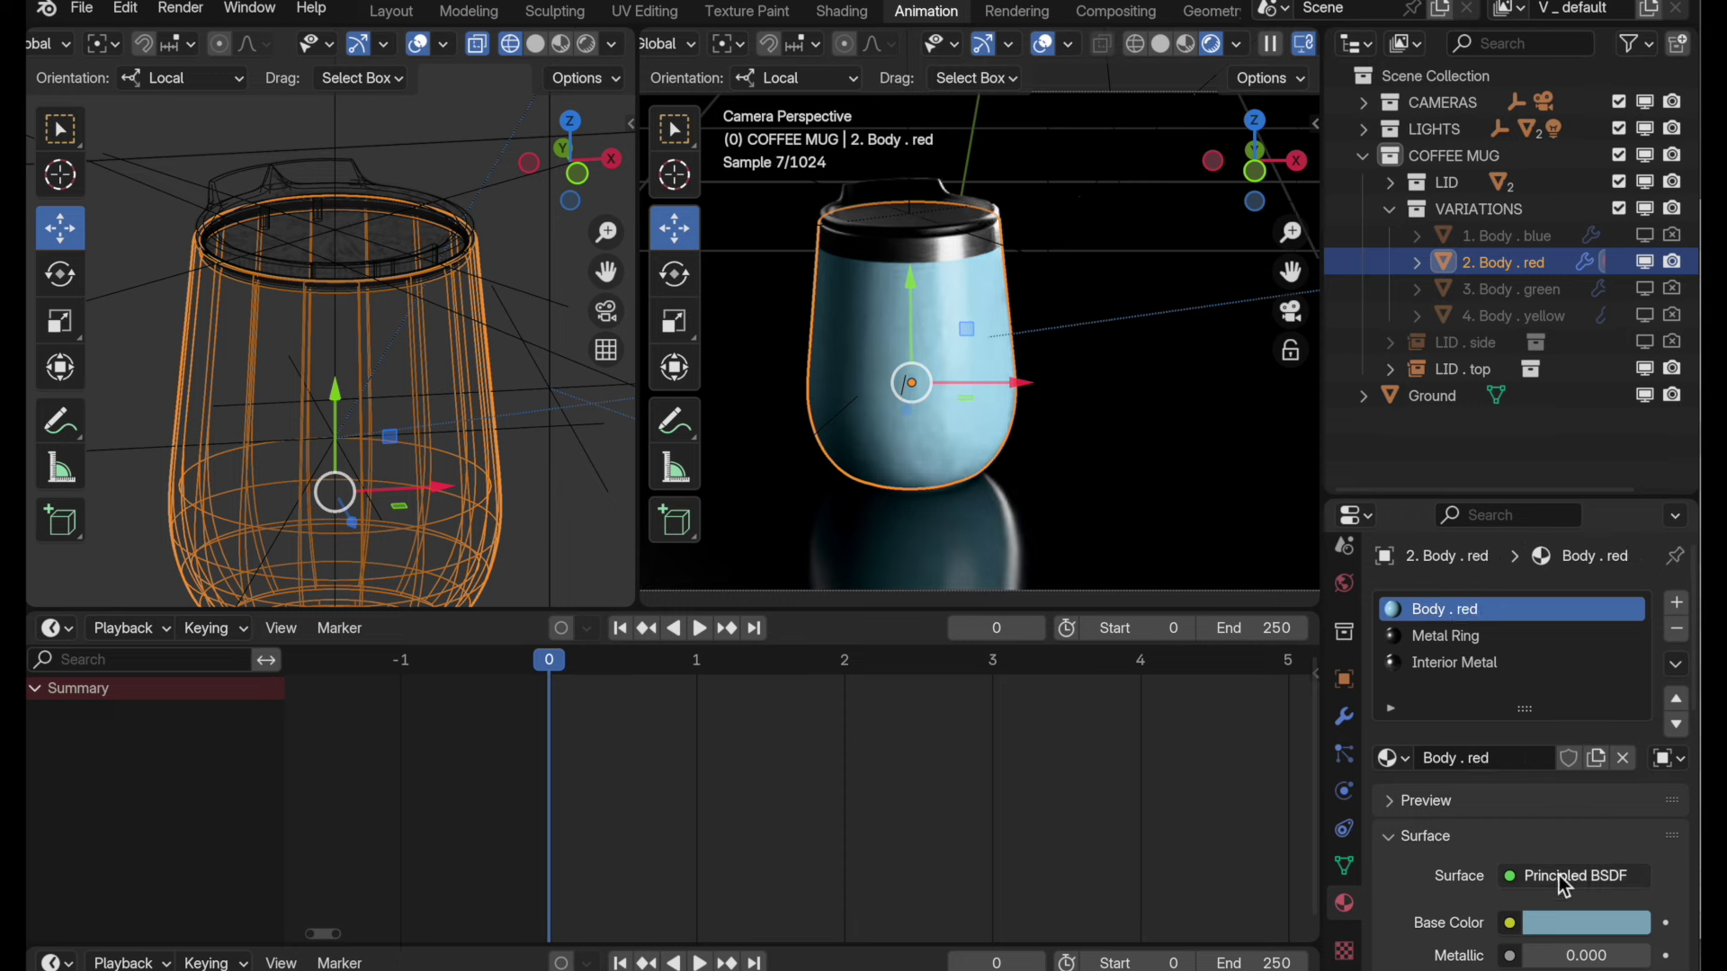
- Set the Body . red material's base color to dark red with hue 0.001, saturation 0.948 and value 0.294
click(1564, 928)
drag(1536, 713, 1491, 713)
drag(1630, 594, 1632, 608)
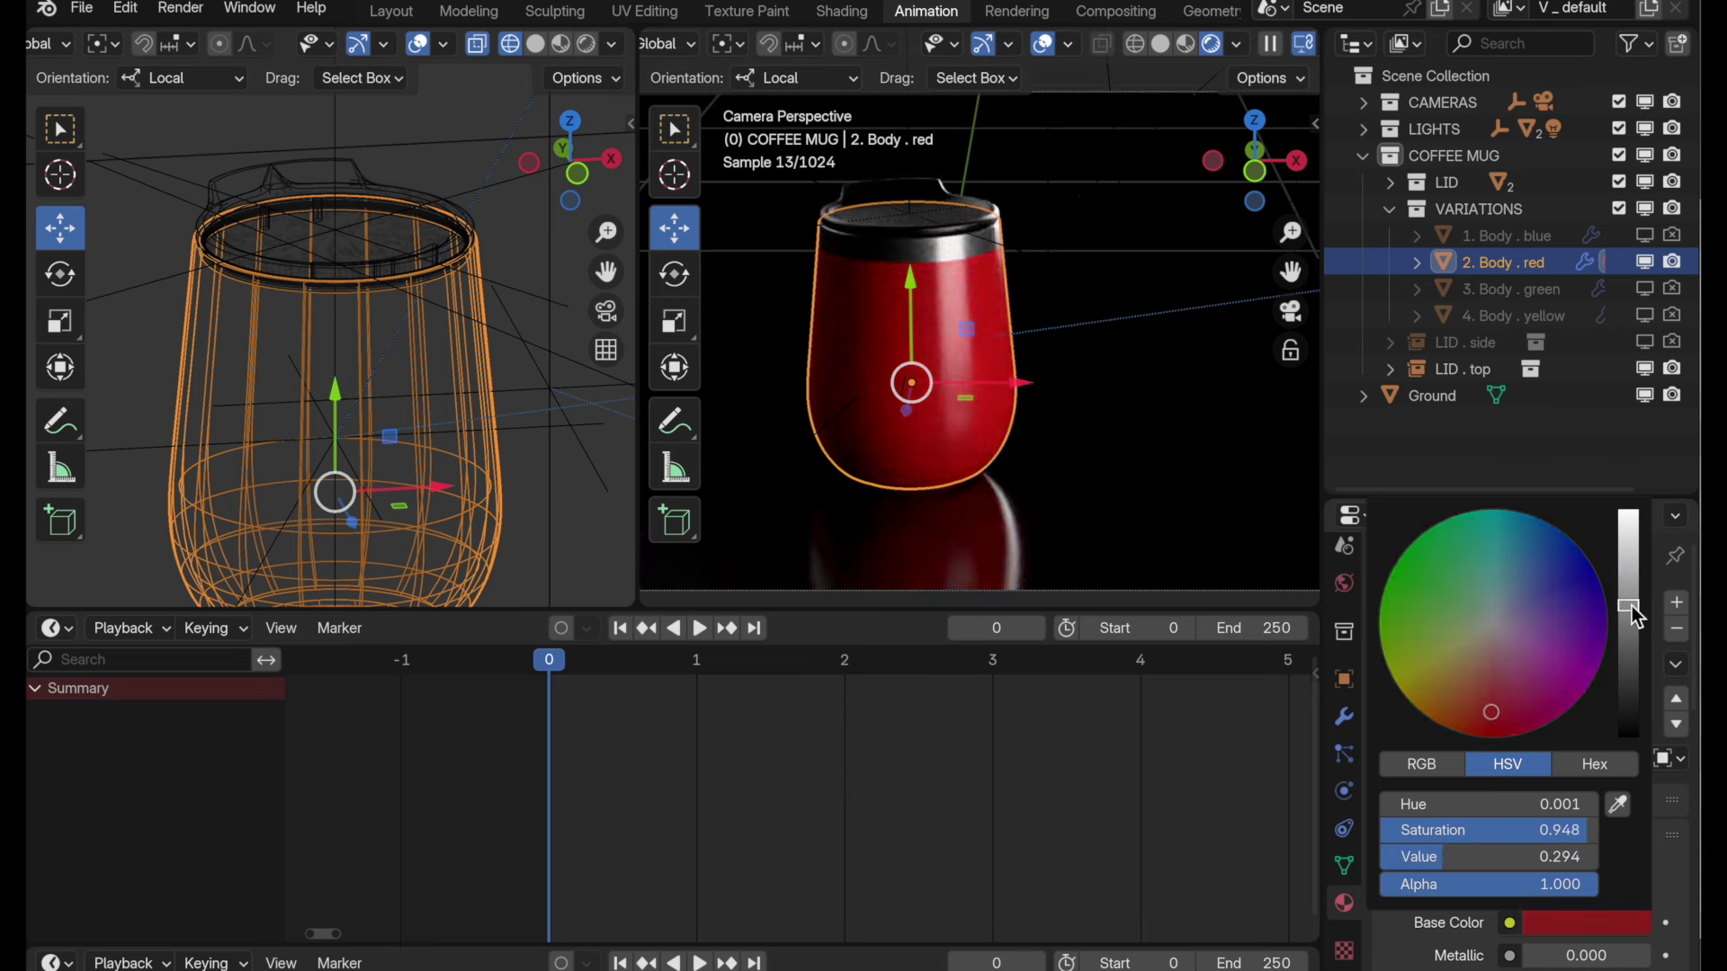
- Disable the red body and enable the green body in viewports and renders, and select the green body
click(1645, 262)
click(1673, 262)
click(1645, 289)
click(1673, 289)
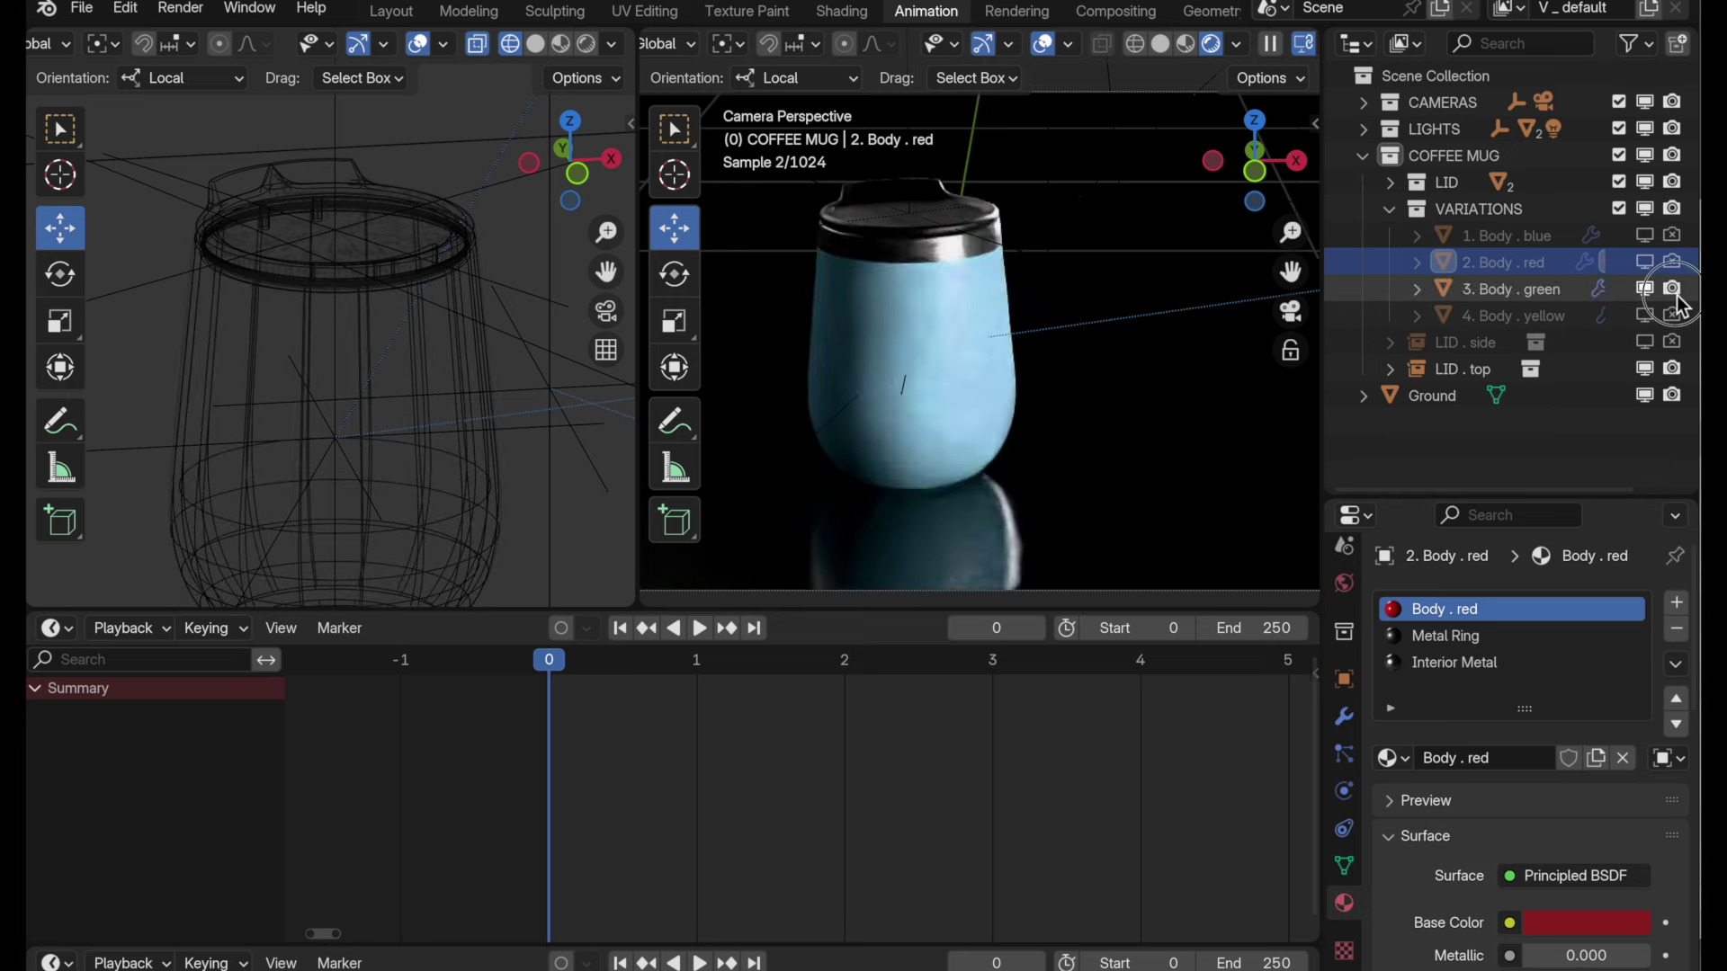
click(1520, 295)
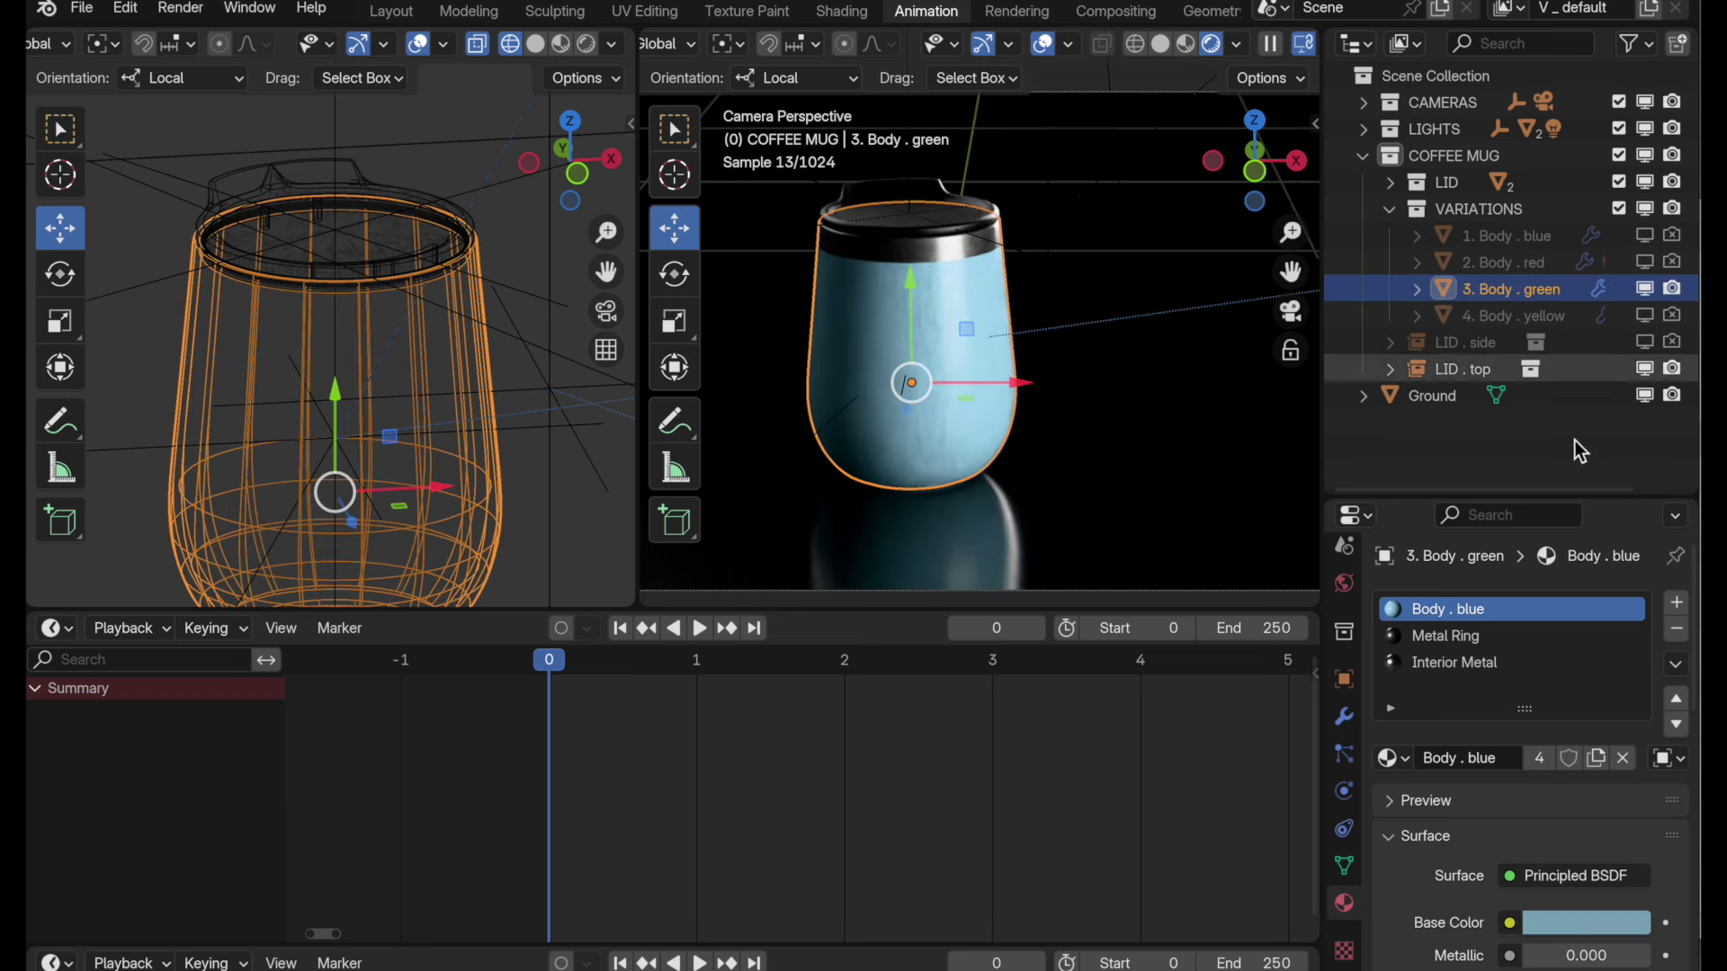
- Make a separate copy of the blue material for the green body and name it "Body . green"
click(1597, 759)
double_click(1468, 612)
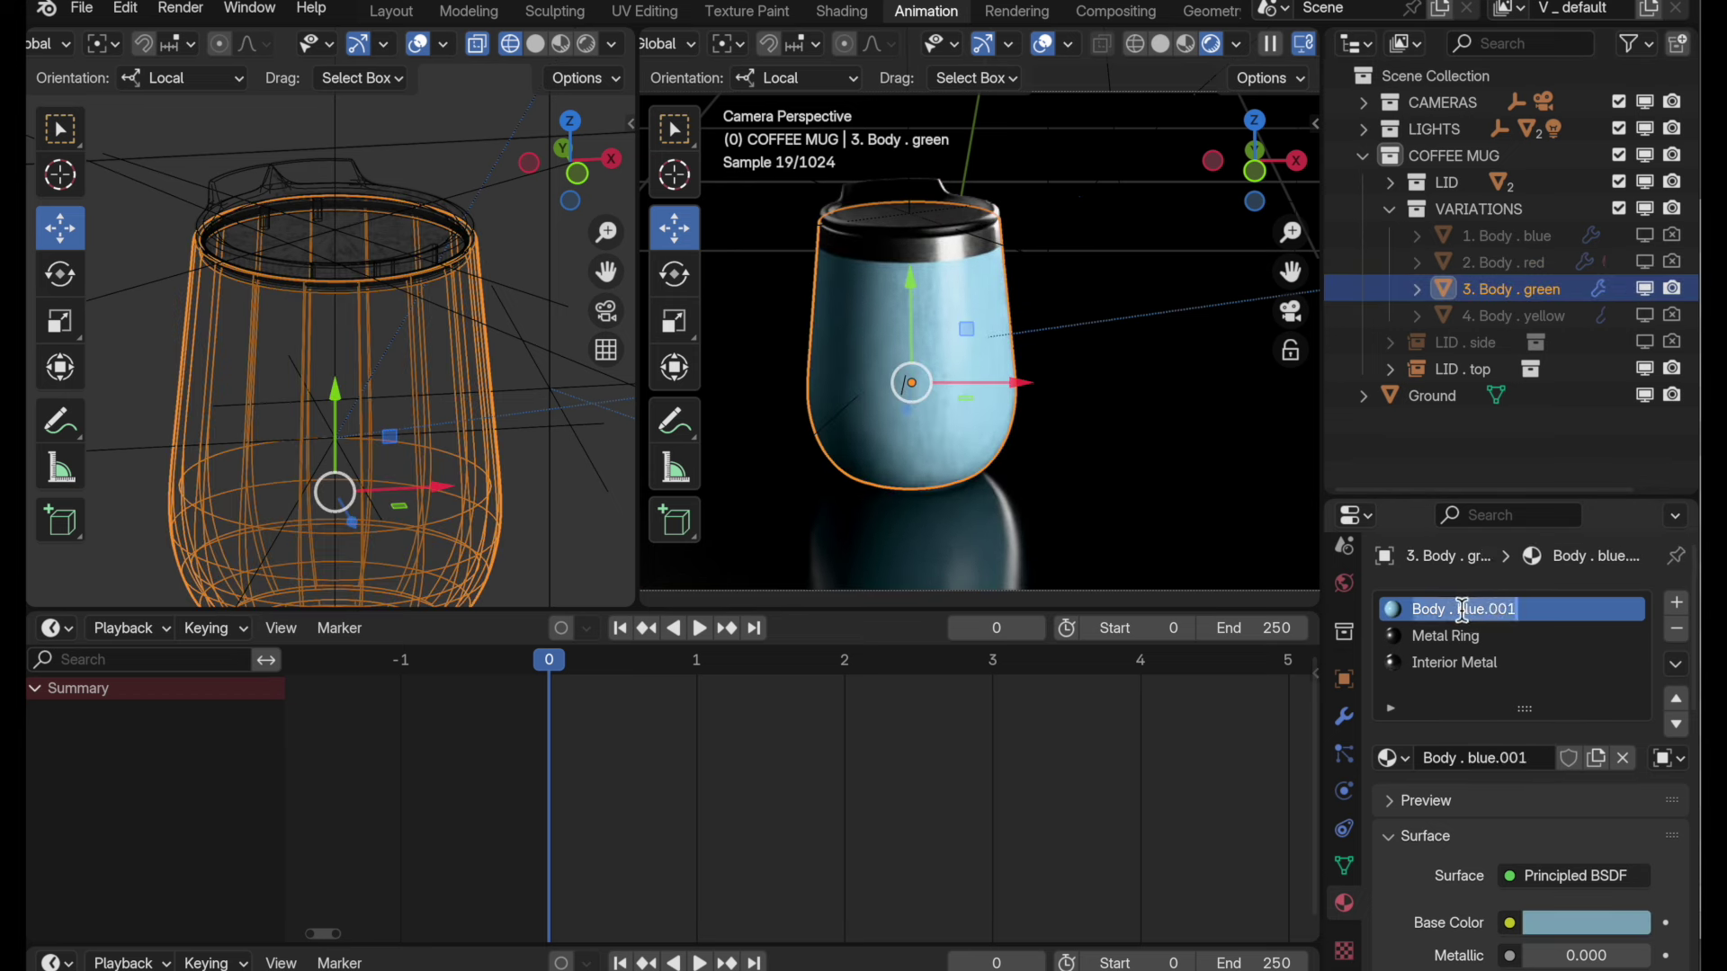
click(1576, 612)
key(BackSpace)
key(BackSpace)
key(BackSpace)
key(BackSpace)
key(BackSpace)
key(BackSpace)
key(BackSpace)
key(BackSpace)
text(gree)
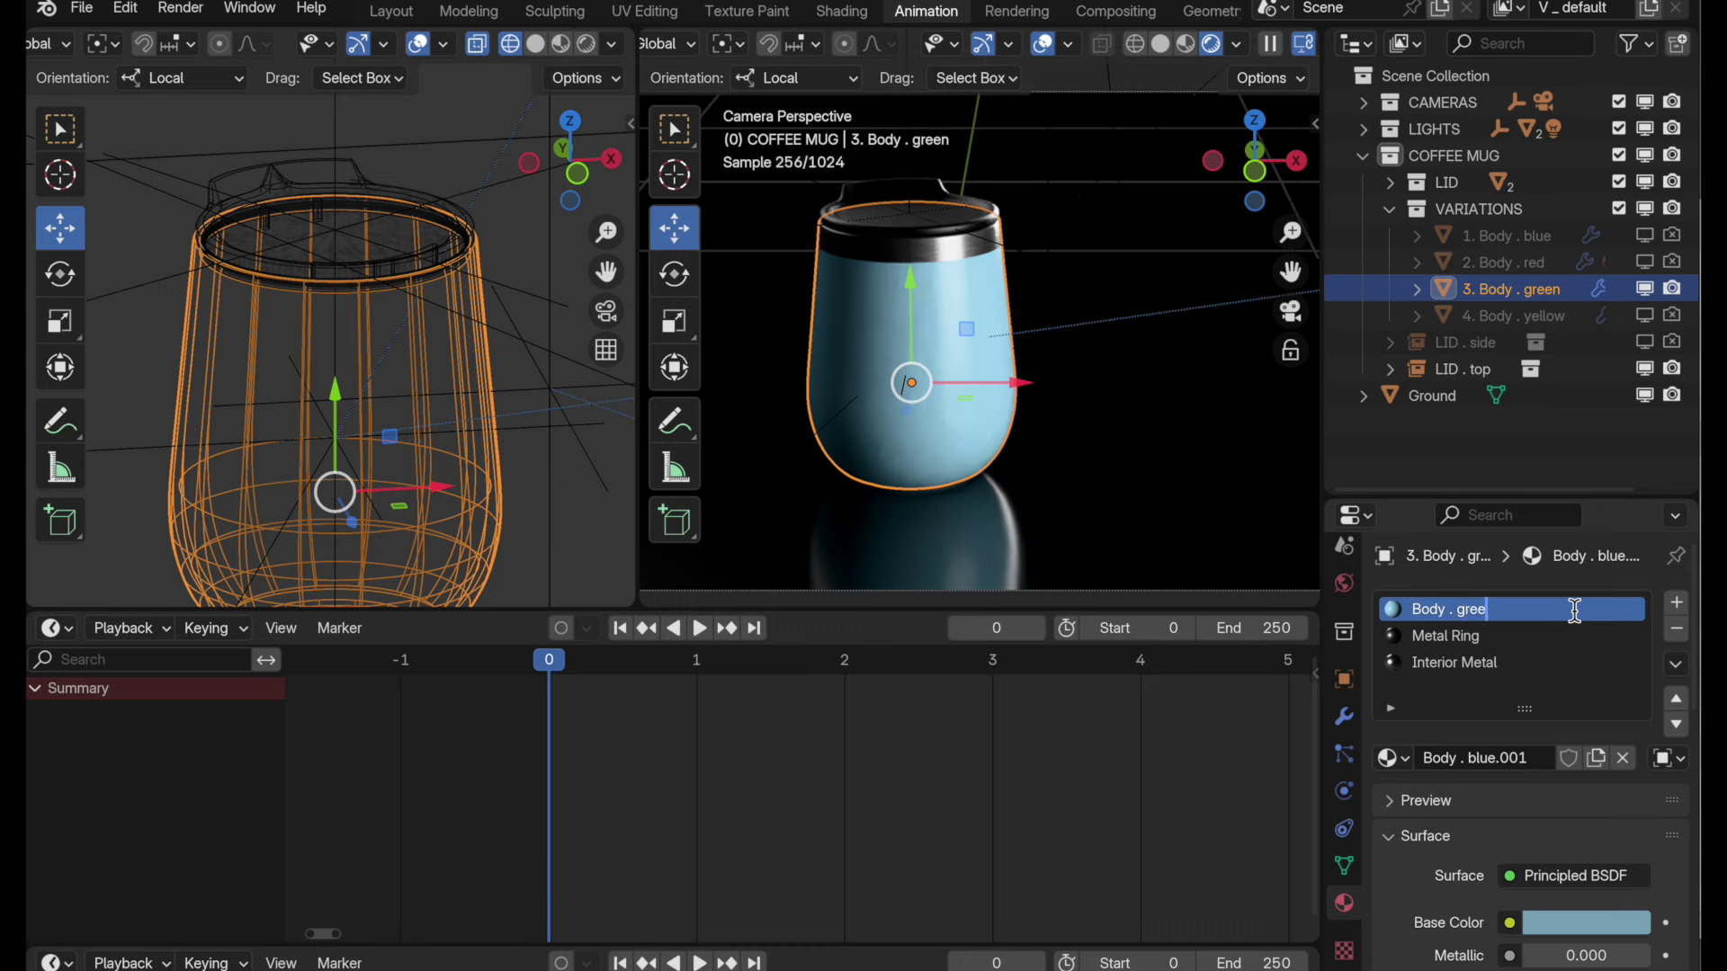
text(n)
key(Return)
- Set the Body . green material's base color to green with hue 0.342, saturation 0.924 and value 0.266
click(1580, 925)
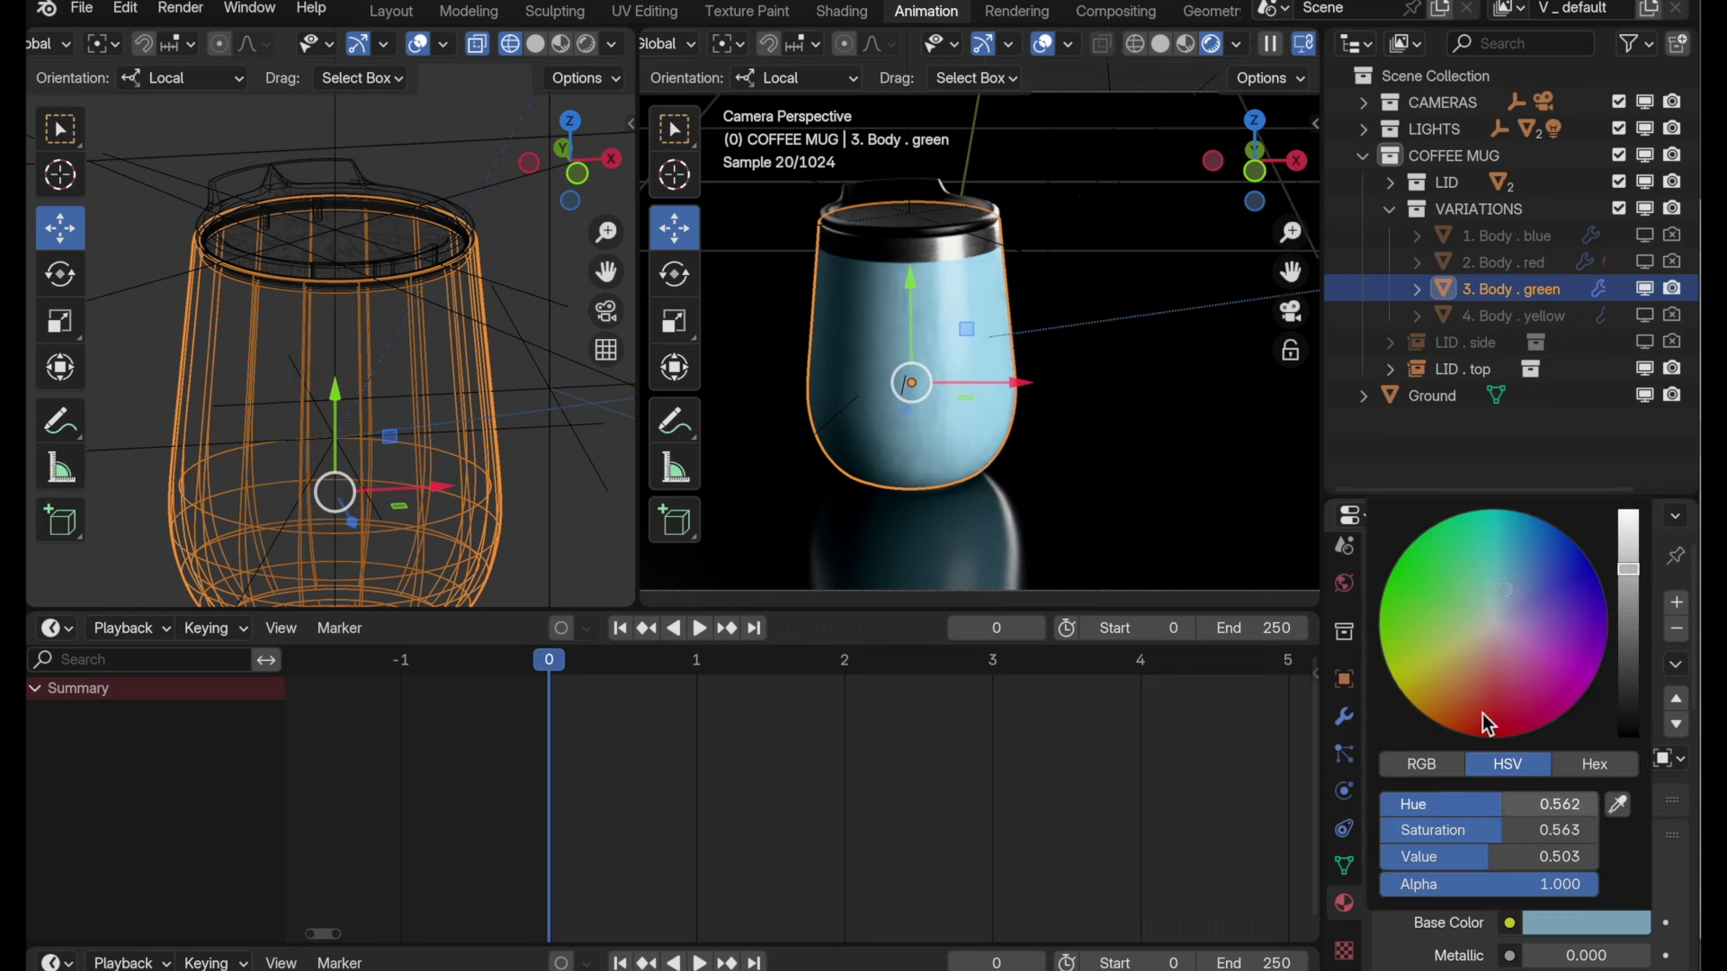
drag(1449, 606, 1430, 573)
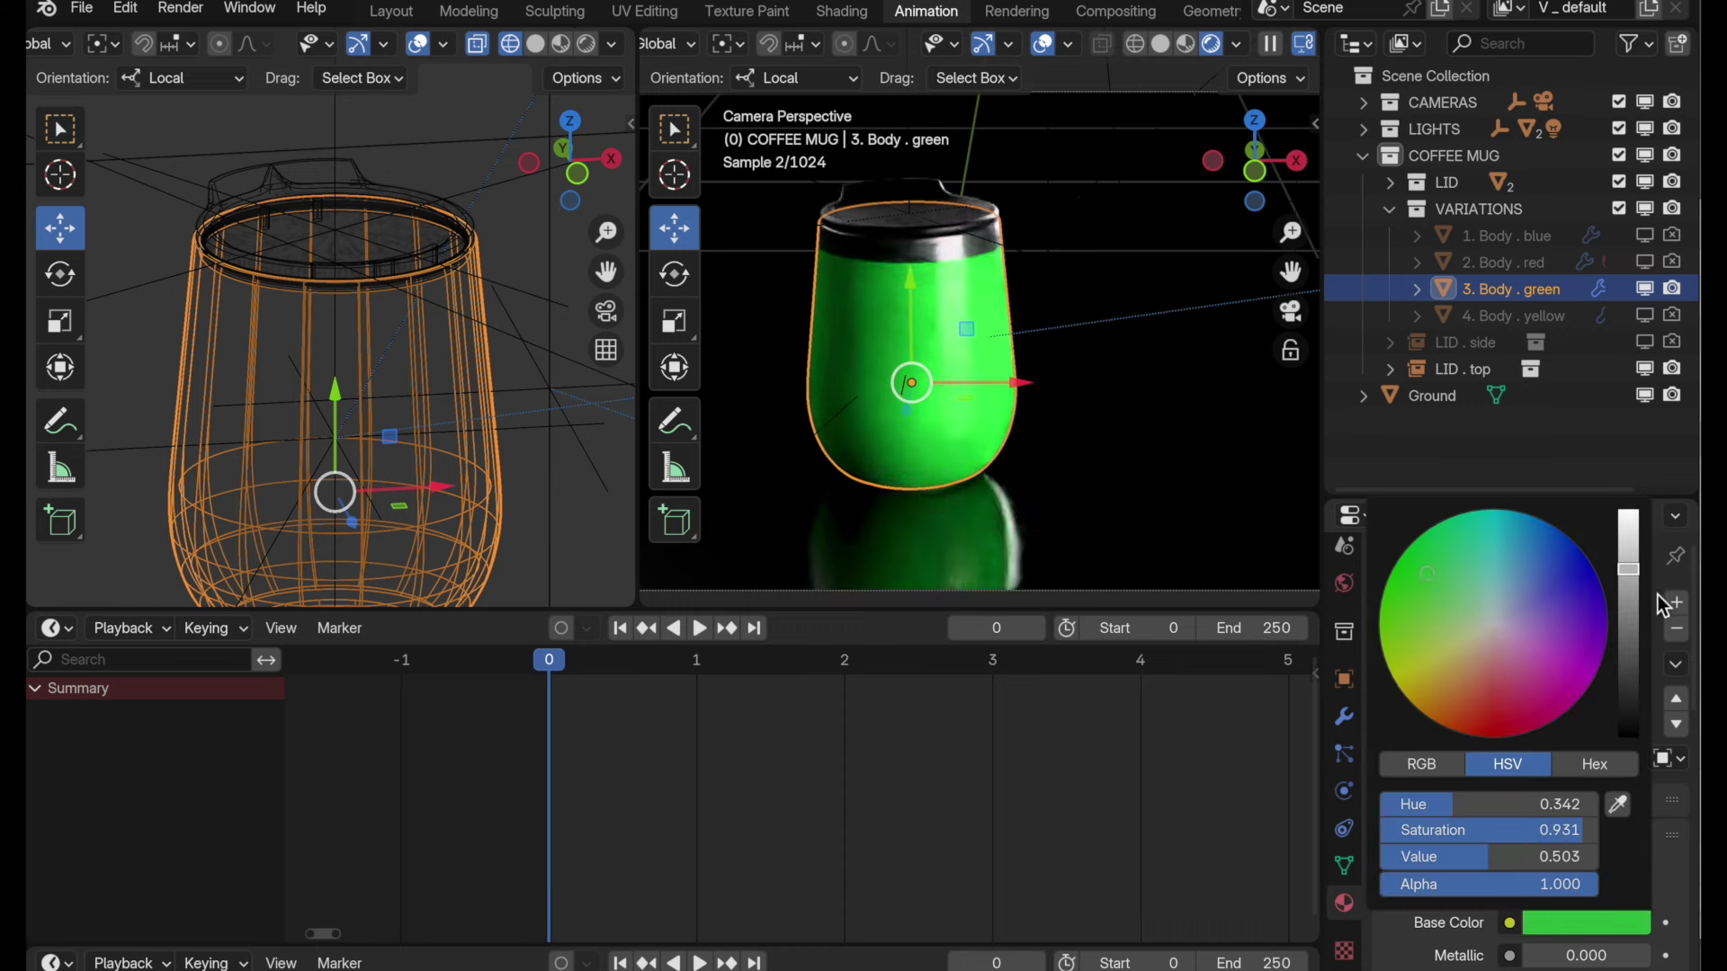
drag(1629, 572, 1631, 615)
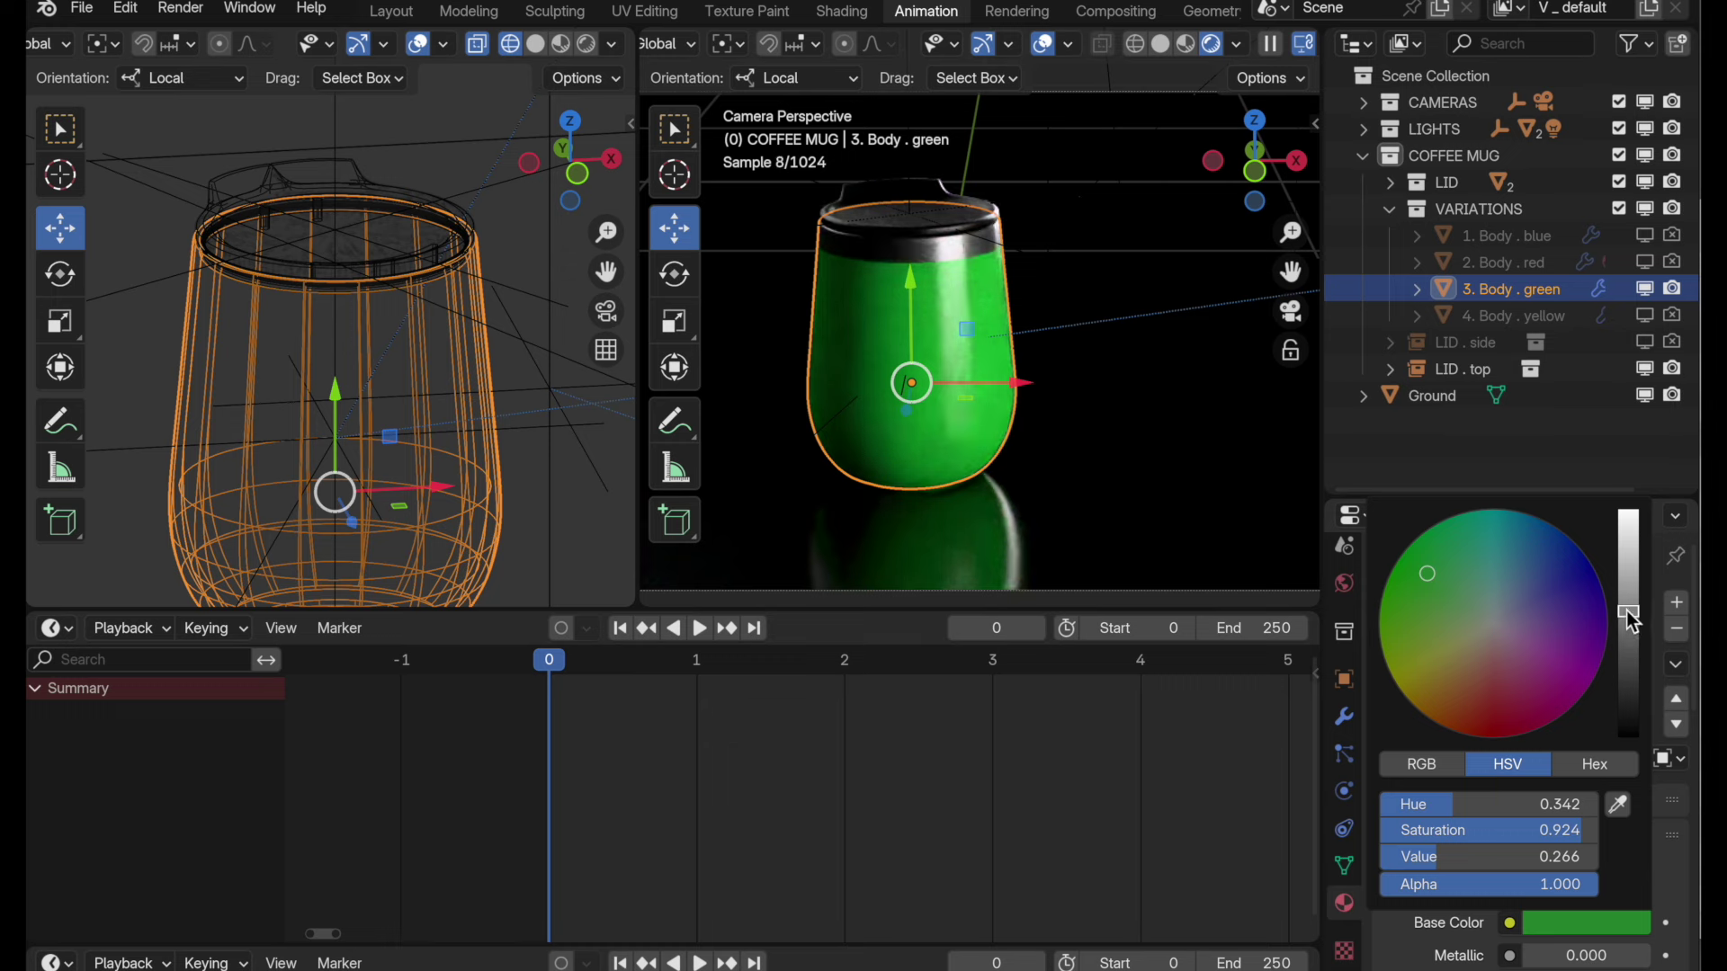
- Disable the green body in viewports and renders, and enable the yellow body in both
click(1645, 289)
click(1645, 316)
click(1672, 289)
click(1673, 316)
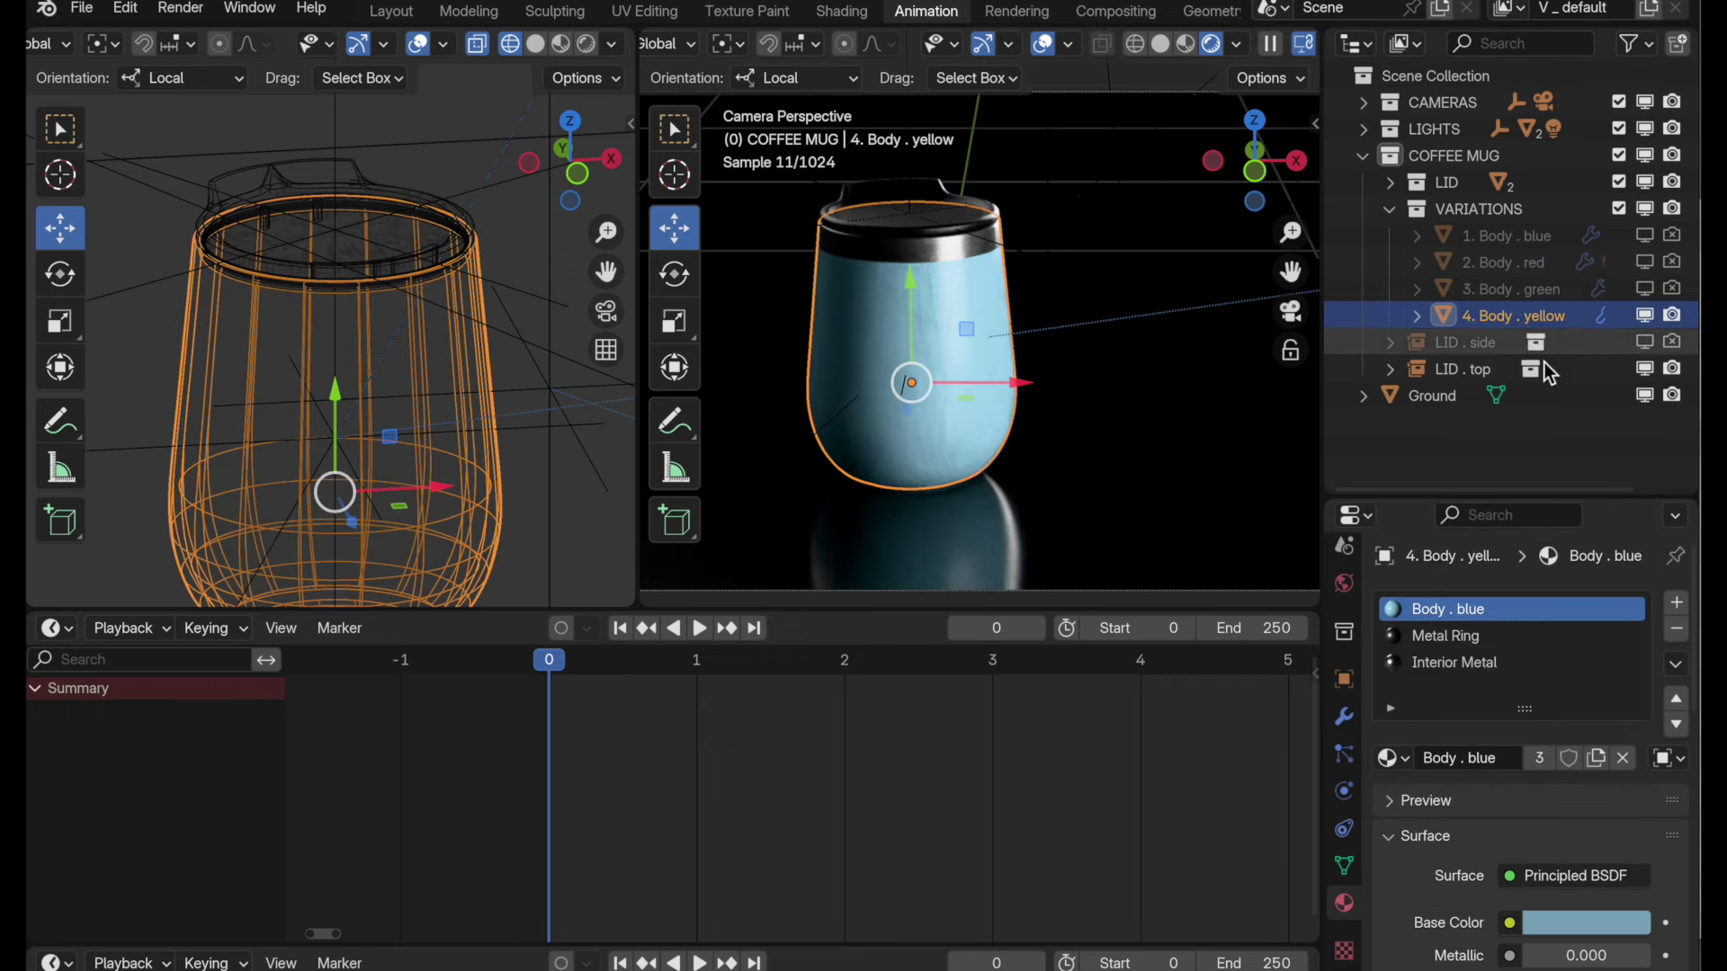
- Give the yellow body its own copy of the blue material, named "Body . yellow", with a golden yellow base color
double_click(1467, 612)
key(Return)
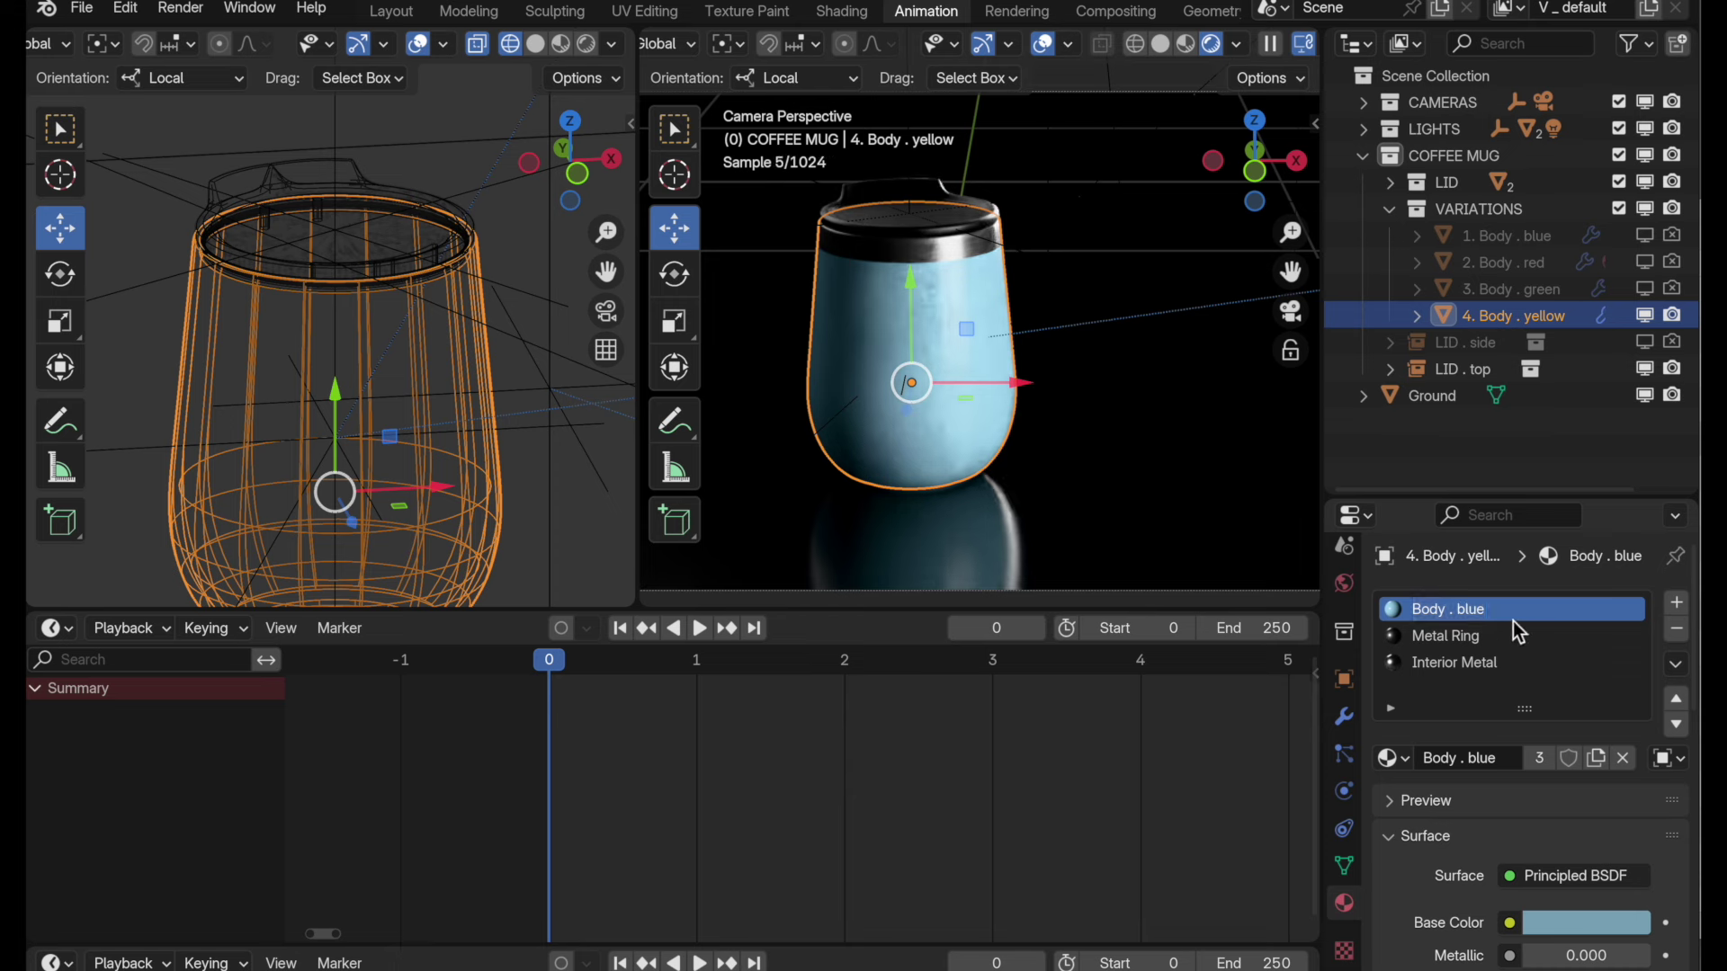
click(1597, 762)
double_click(1507, 612)
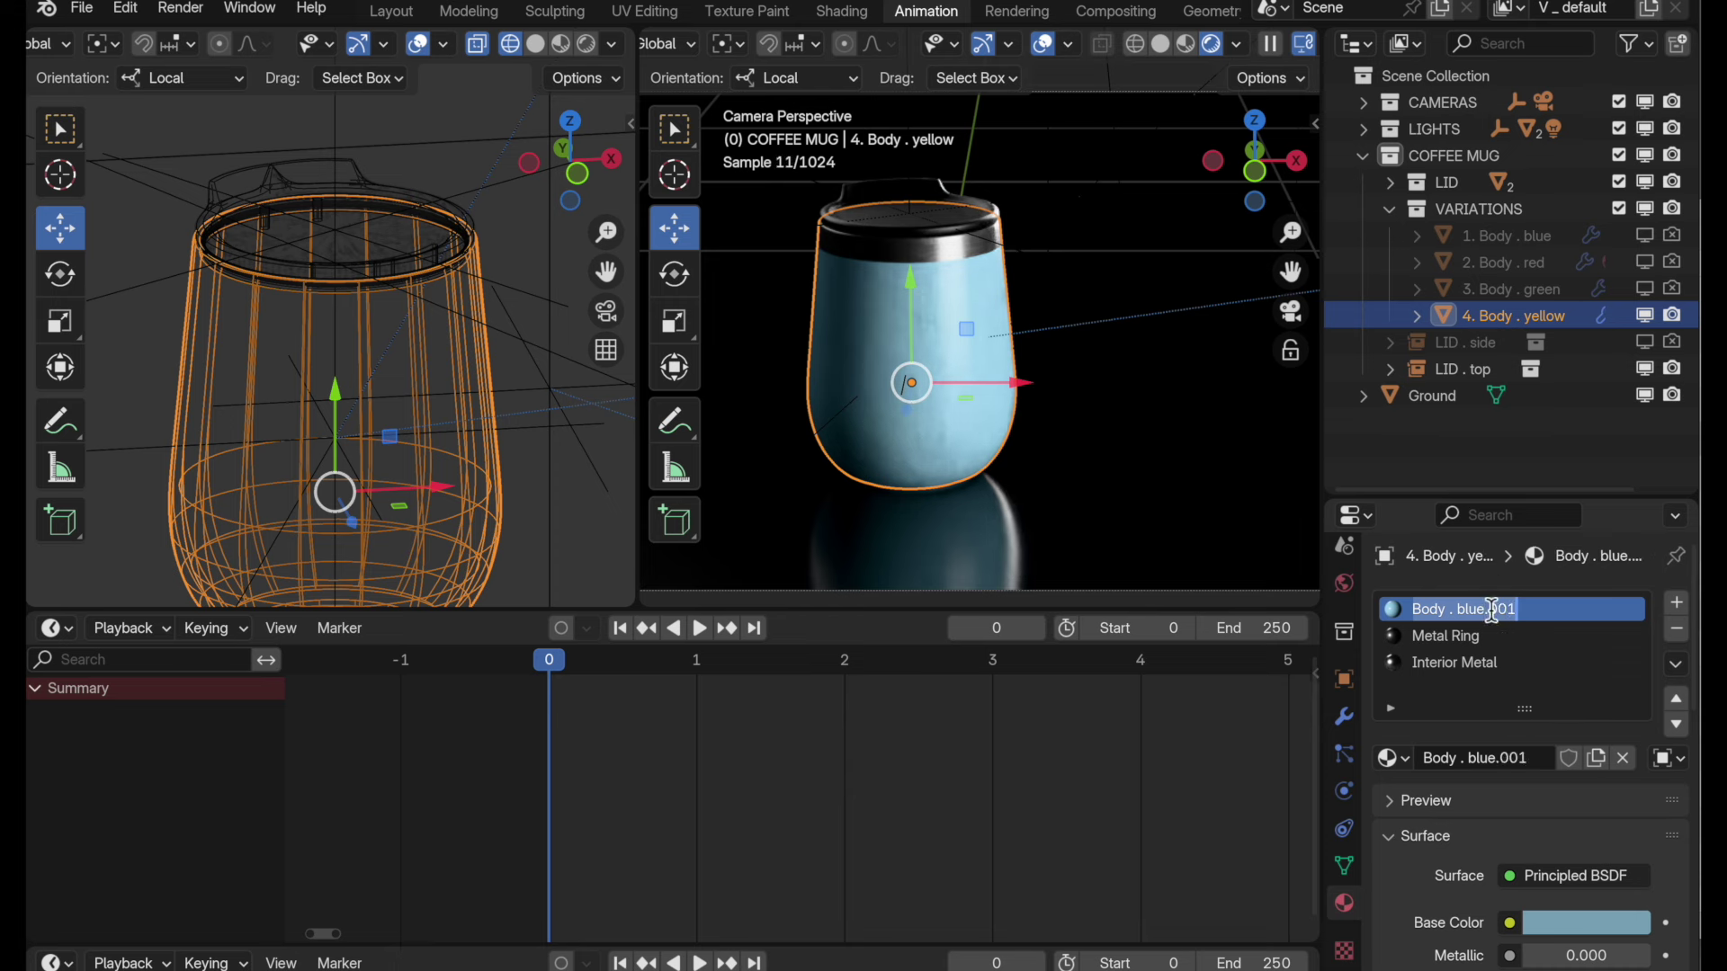
drag(1462, 611, 1590, 609)
text(yello)
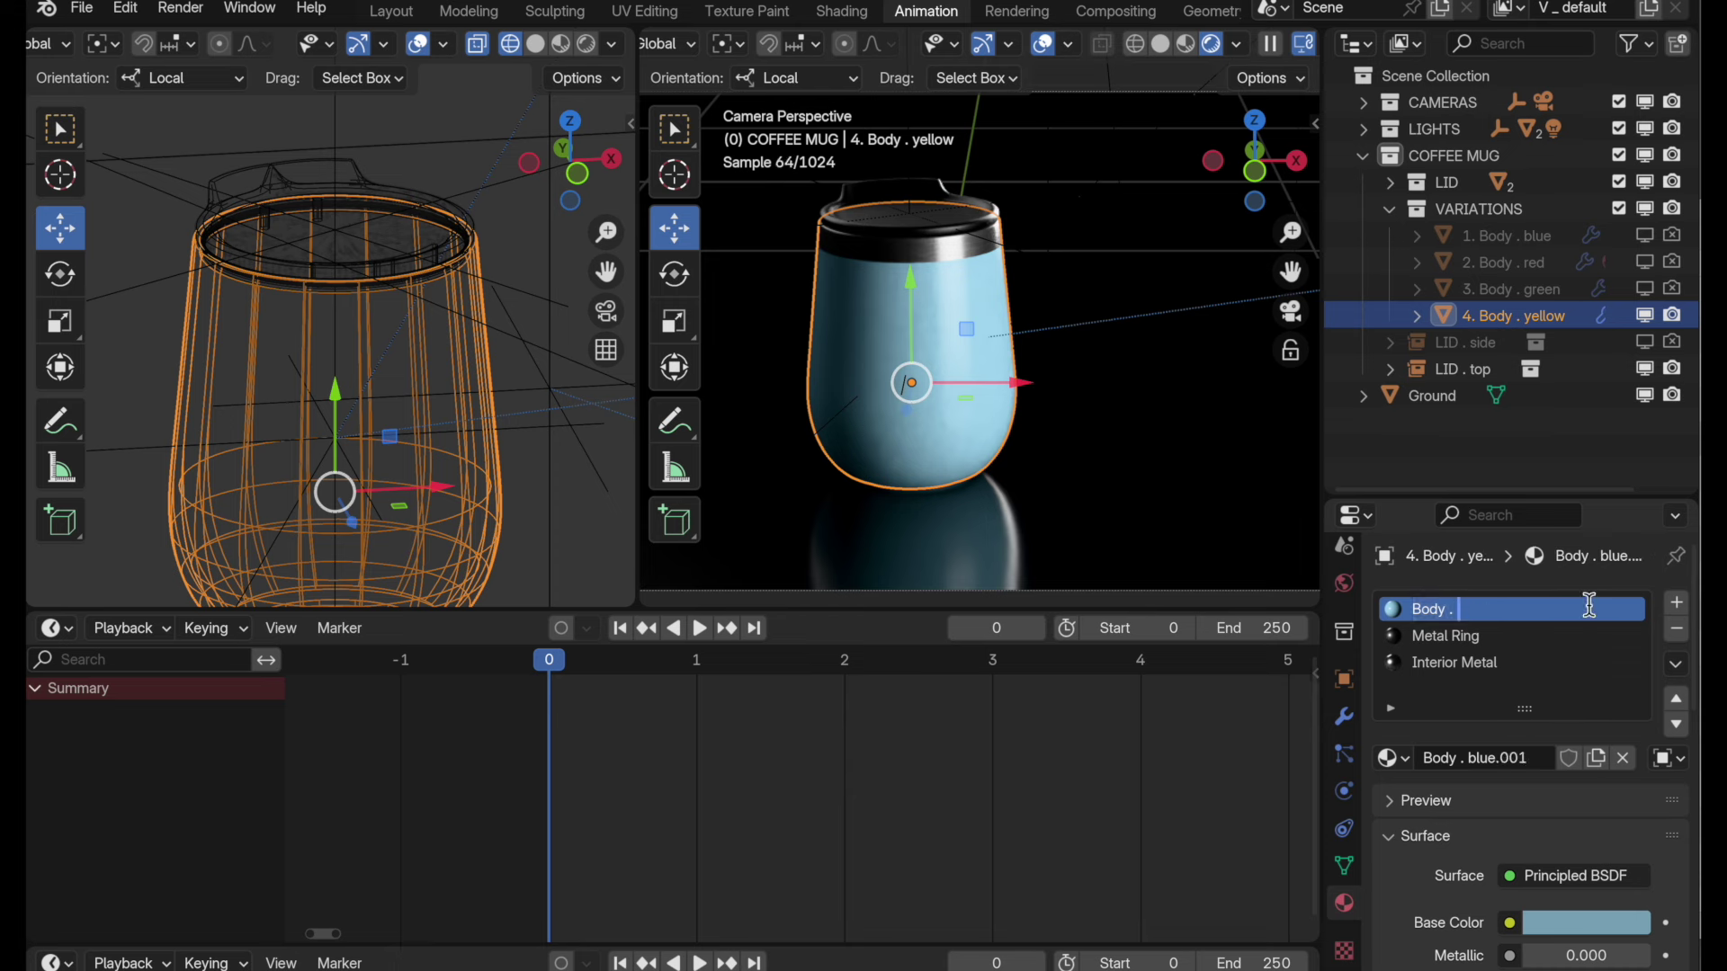
text(w)
key(Return)
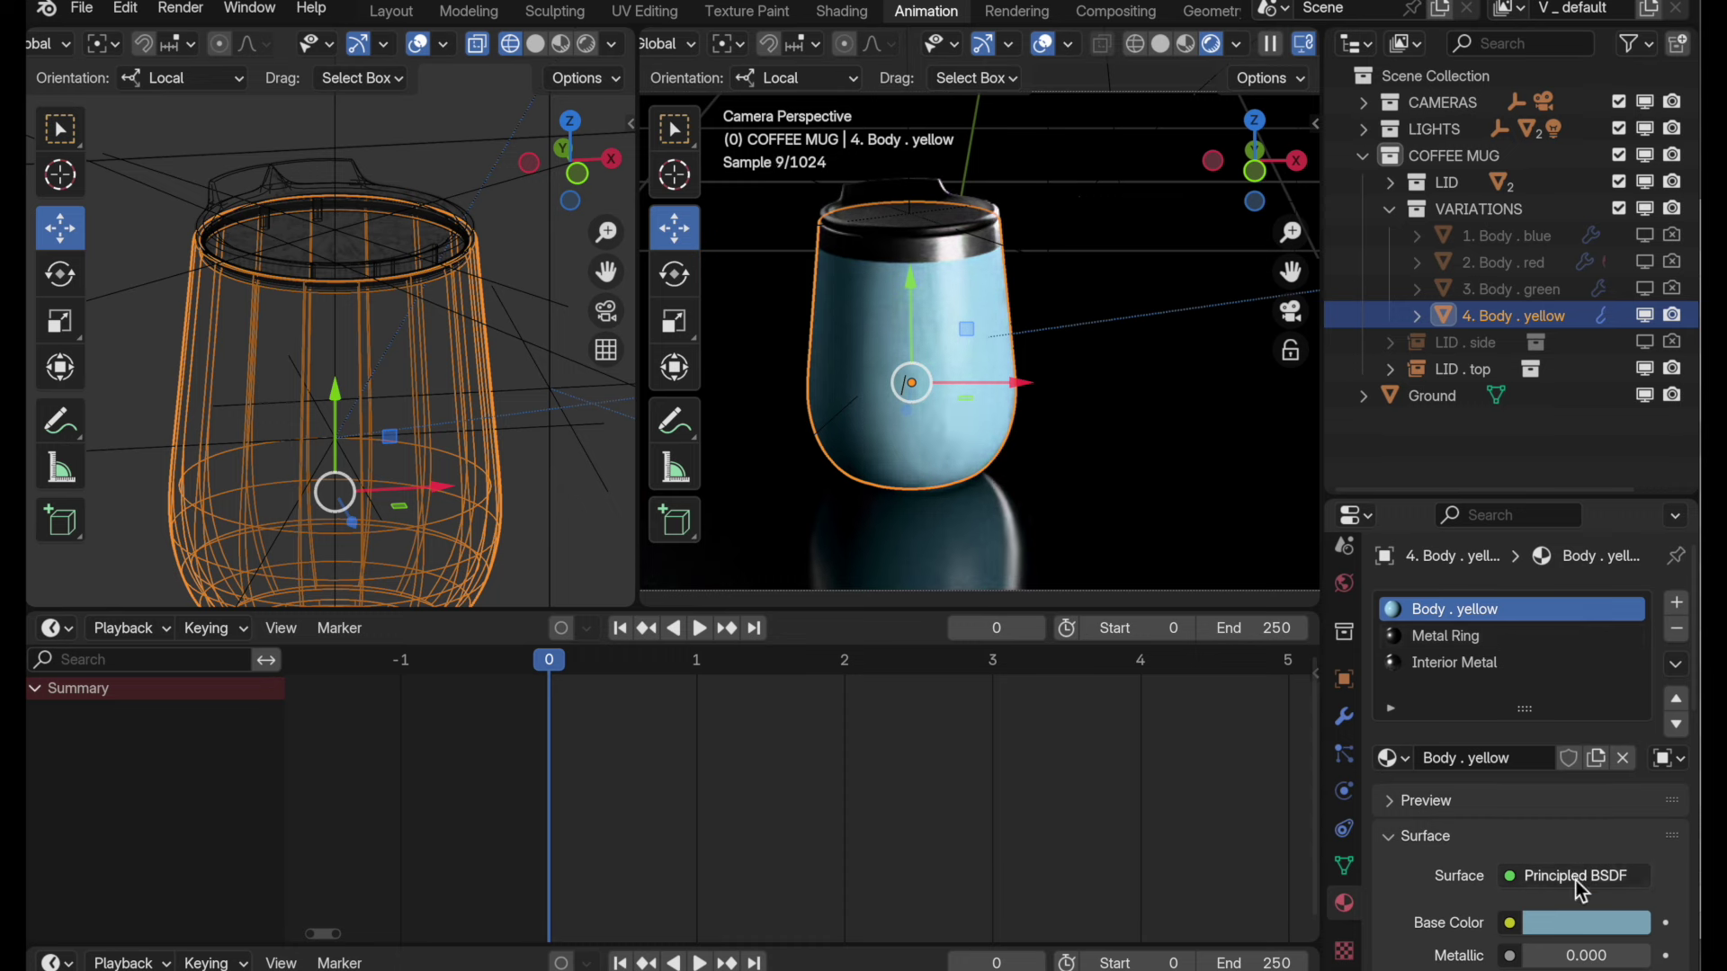
click(1584, 923)
drag(1399, 659, 1438, 686)
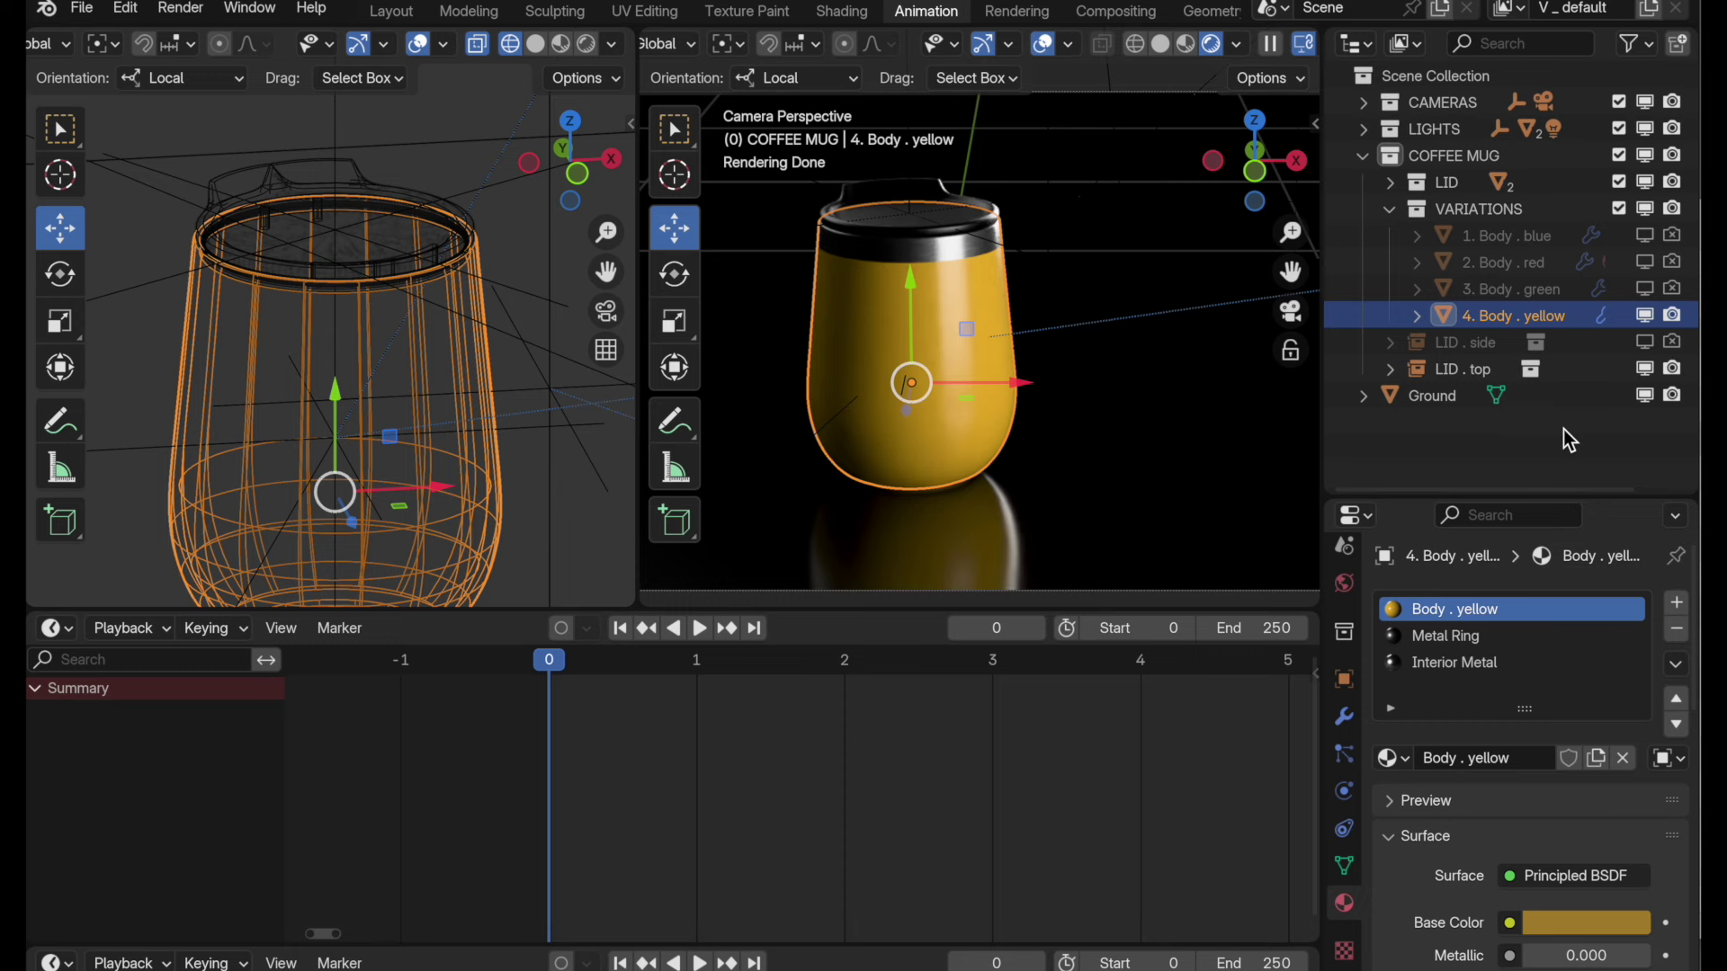
- Disable the yellow body and enable the blue body in viewports and renders, and select the blue body
click(1645, 315)
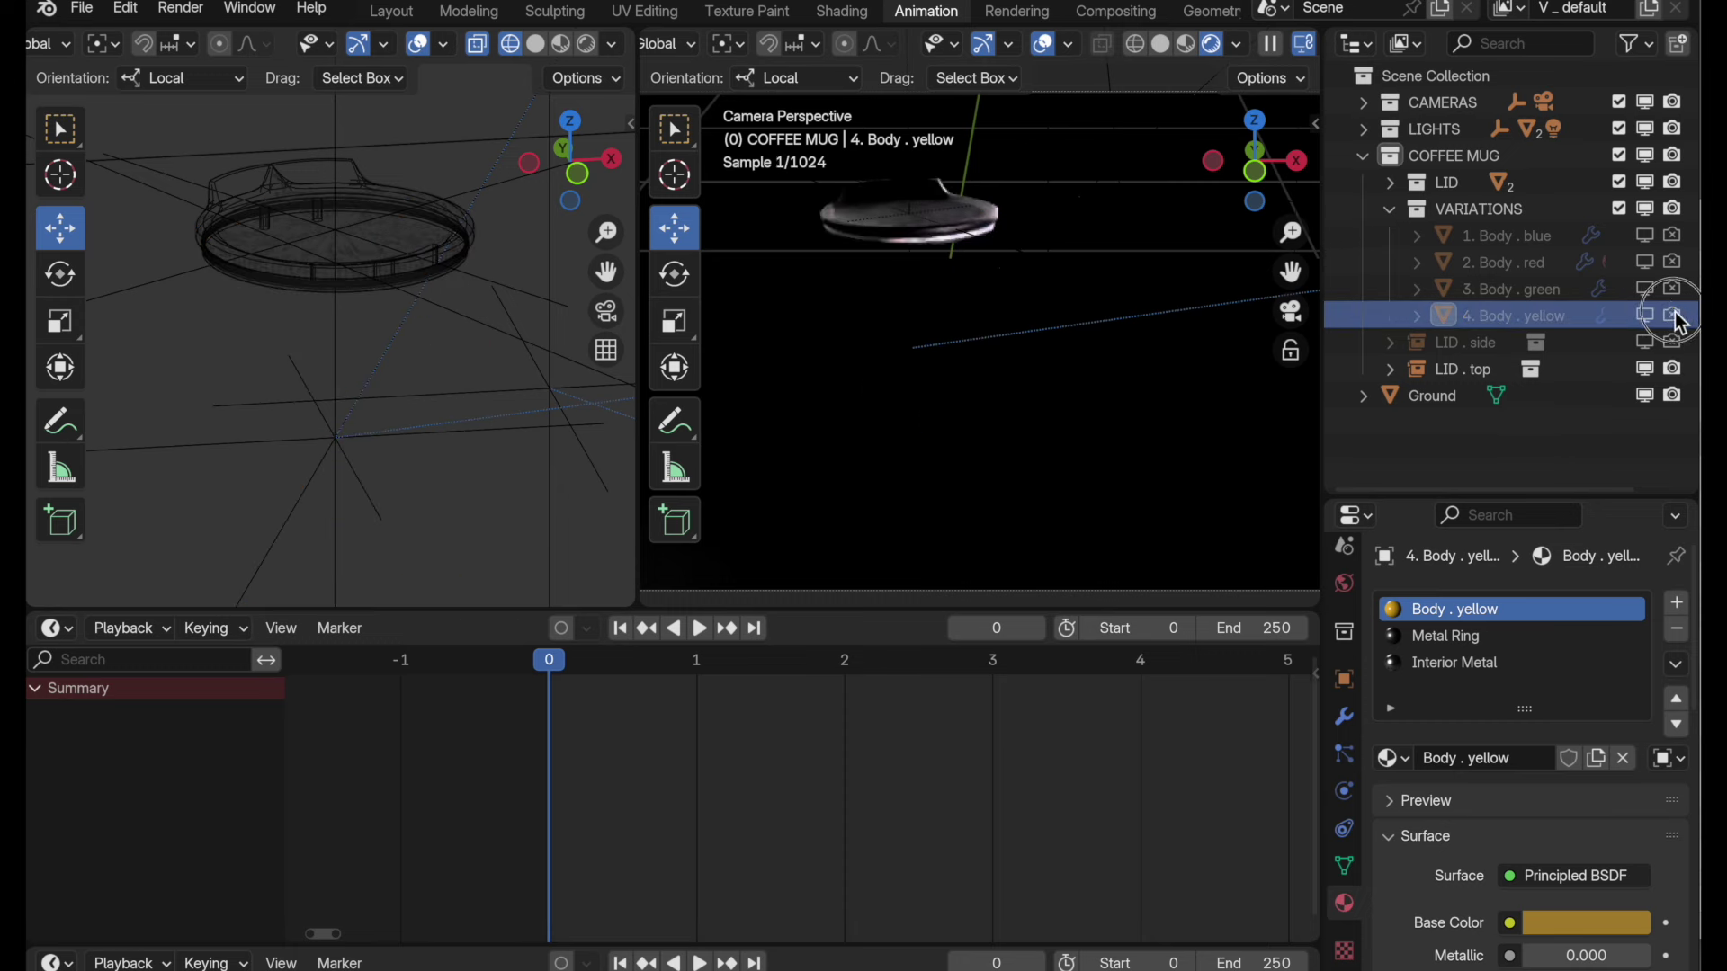
click(1645, 235)
click(1673, 236)
click(1516, 236)
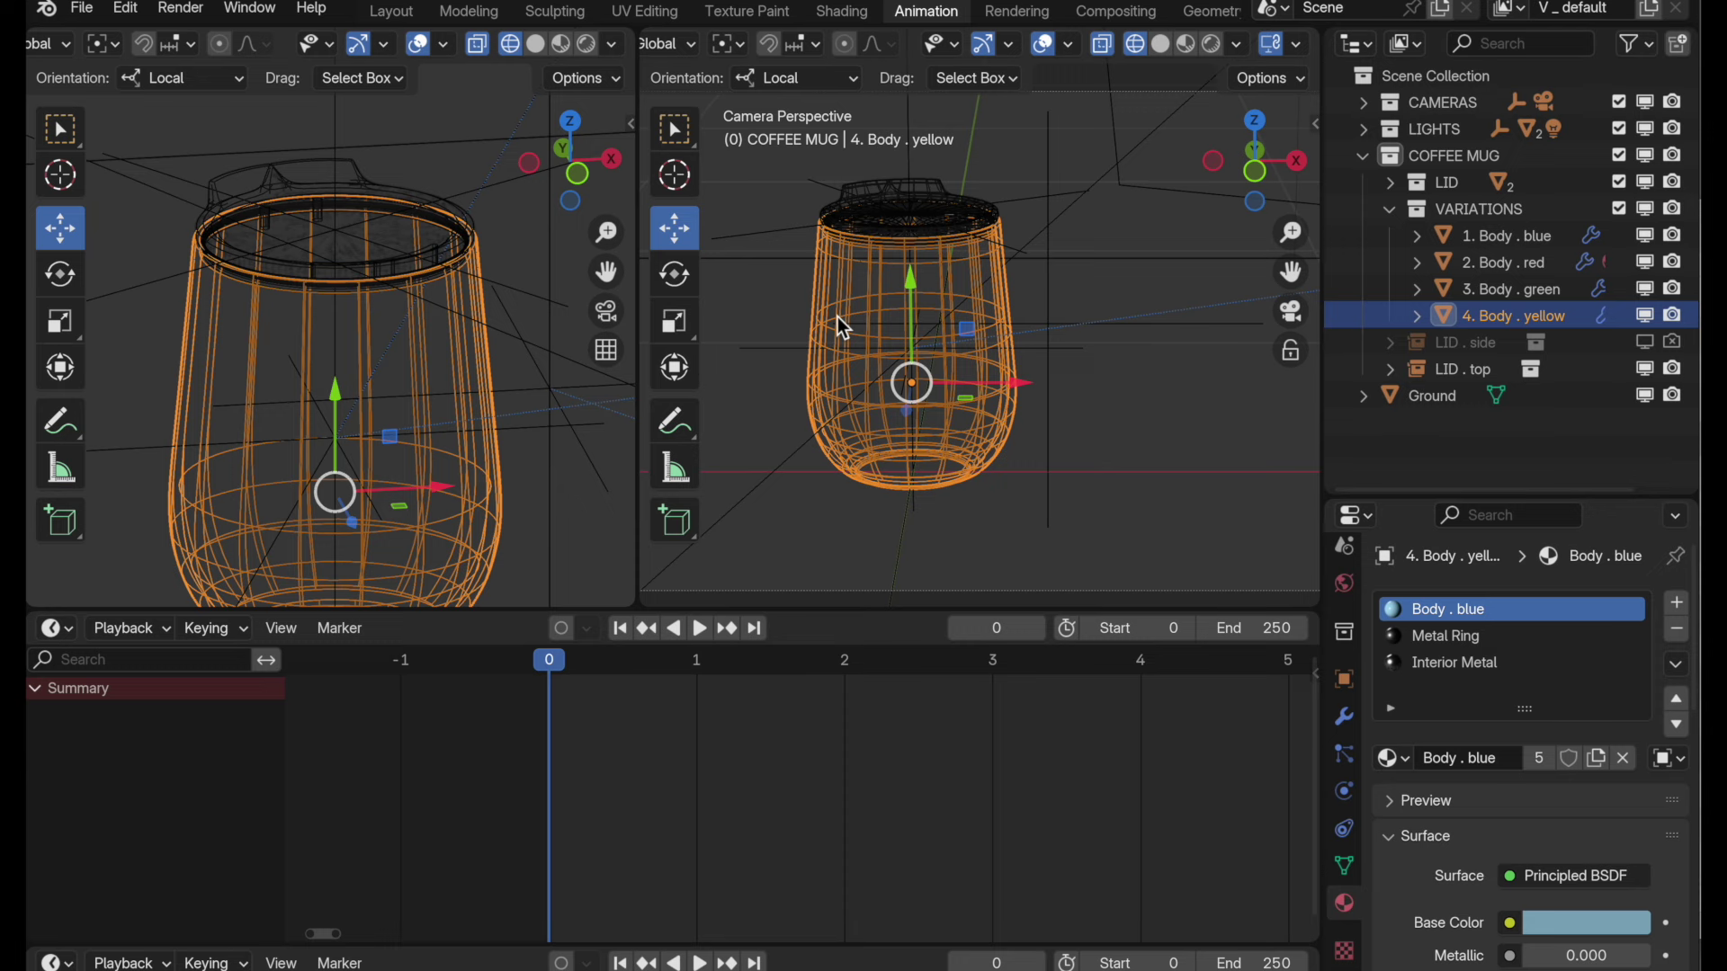
- Select the blue body and switch the larger Timeline editor to the Dope Sheet's Action Editor
click(1513, 266)
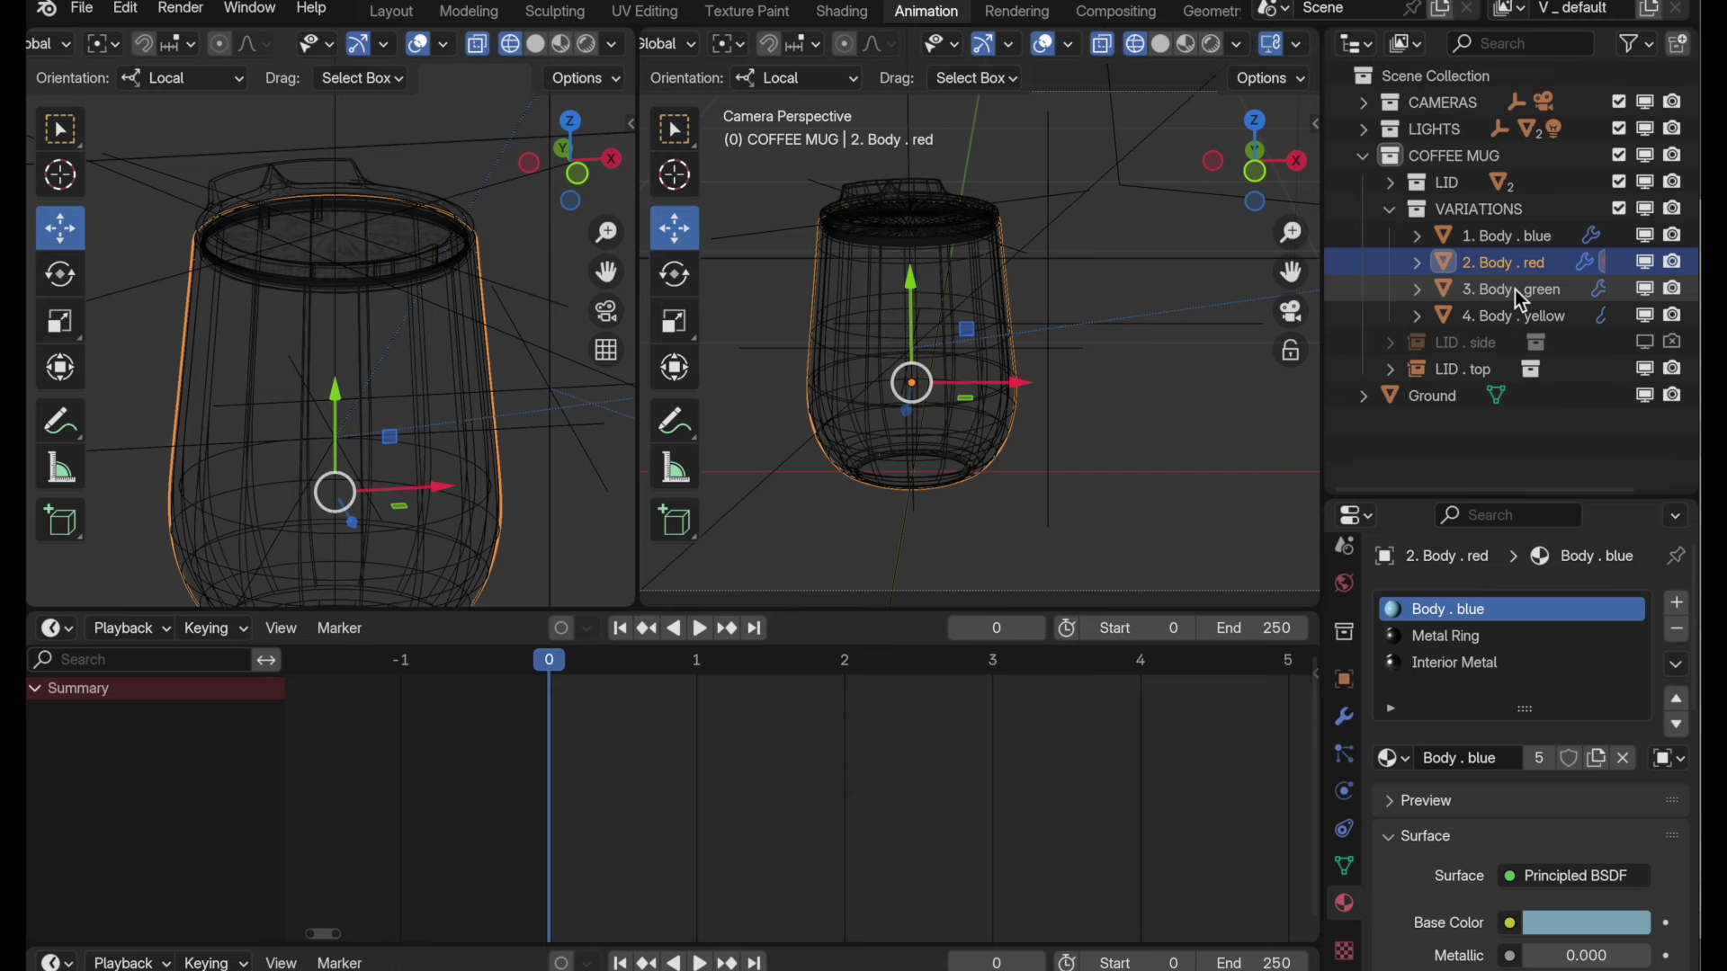
click(1515, 289)
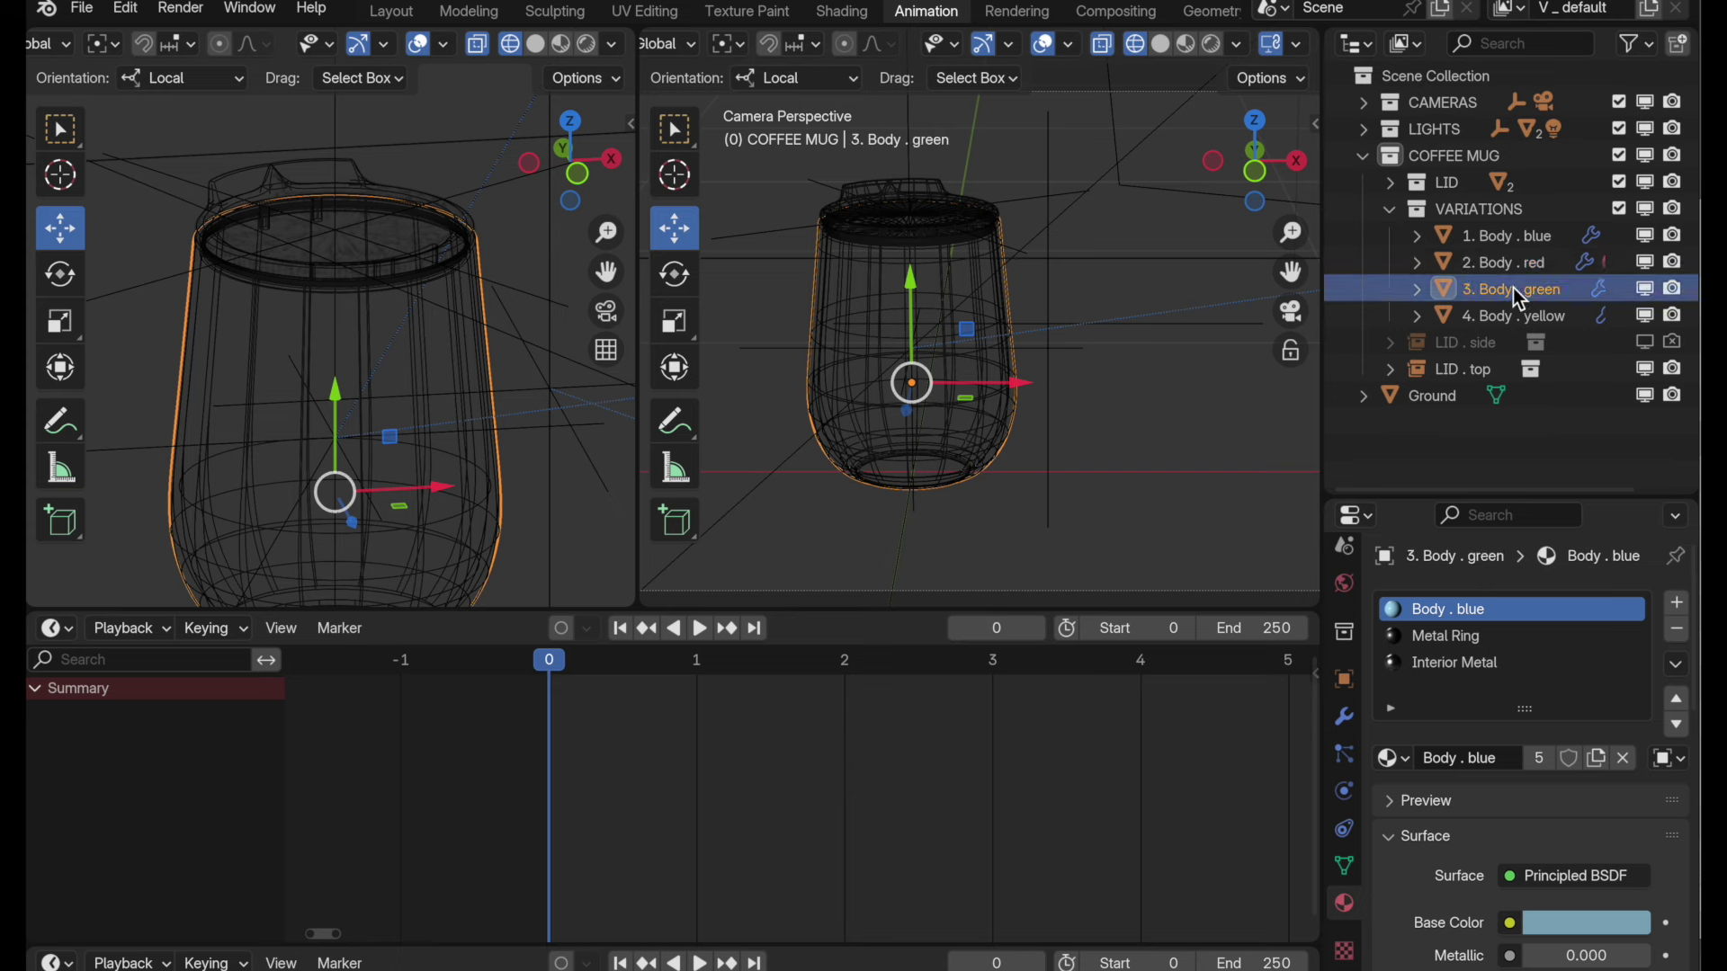
click(1498, 243)
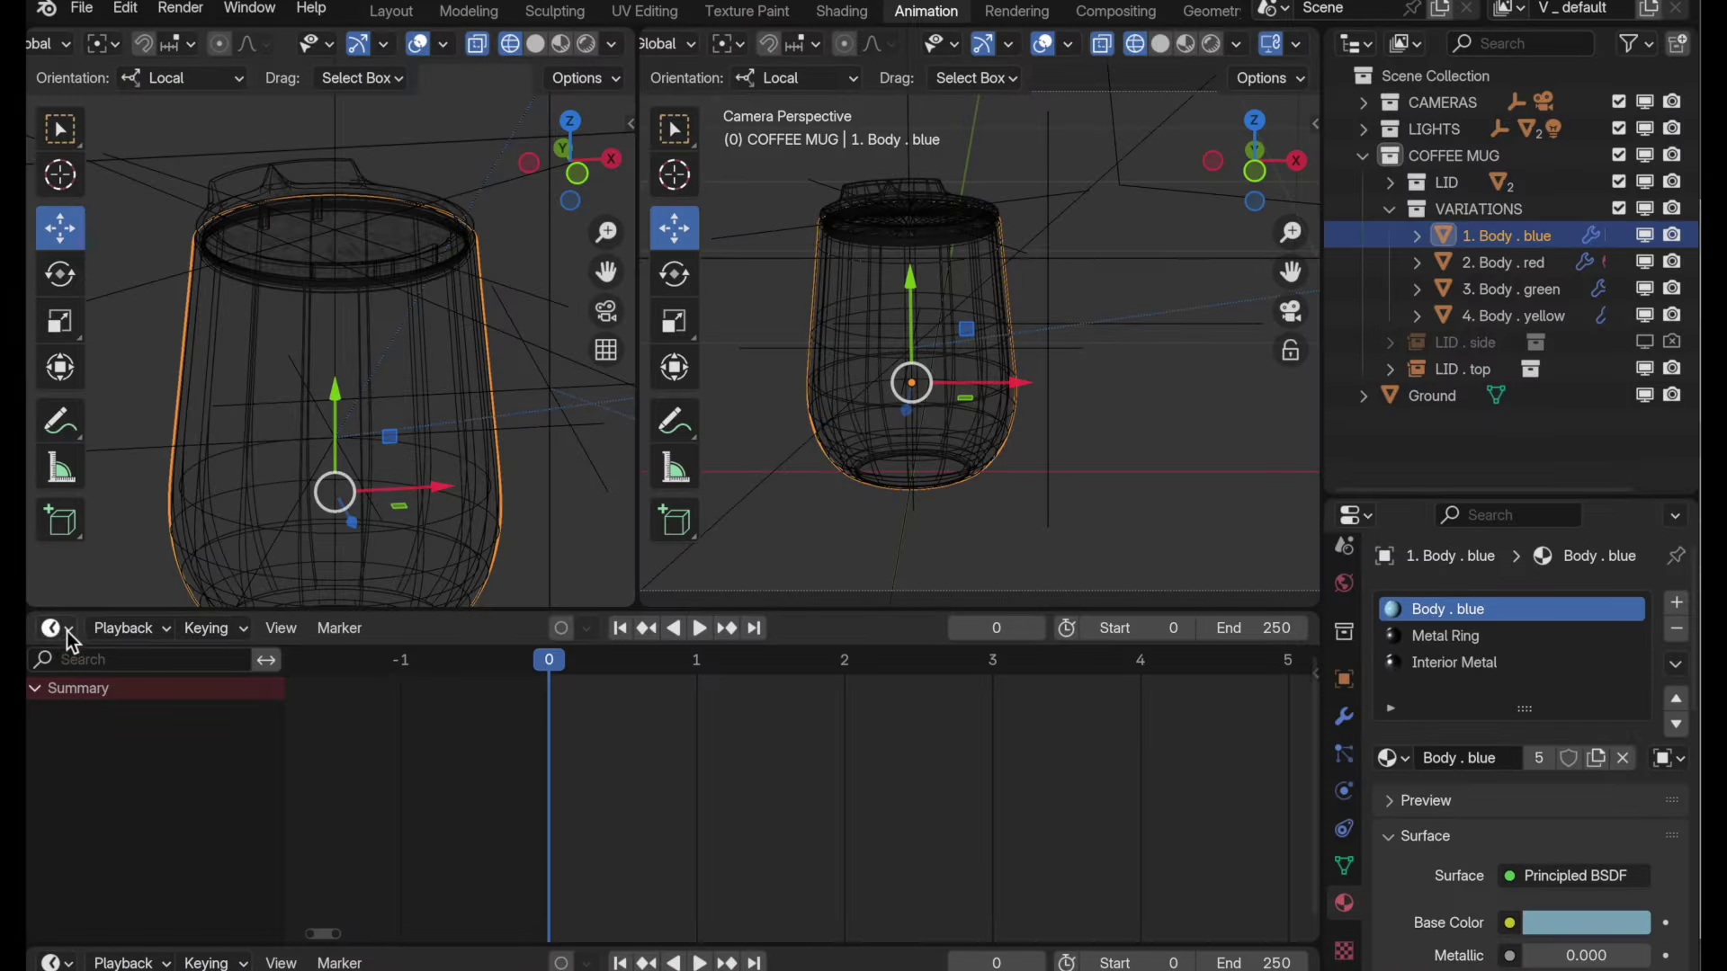
click(67, 631)
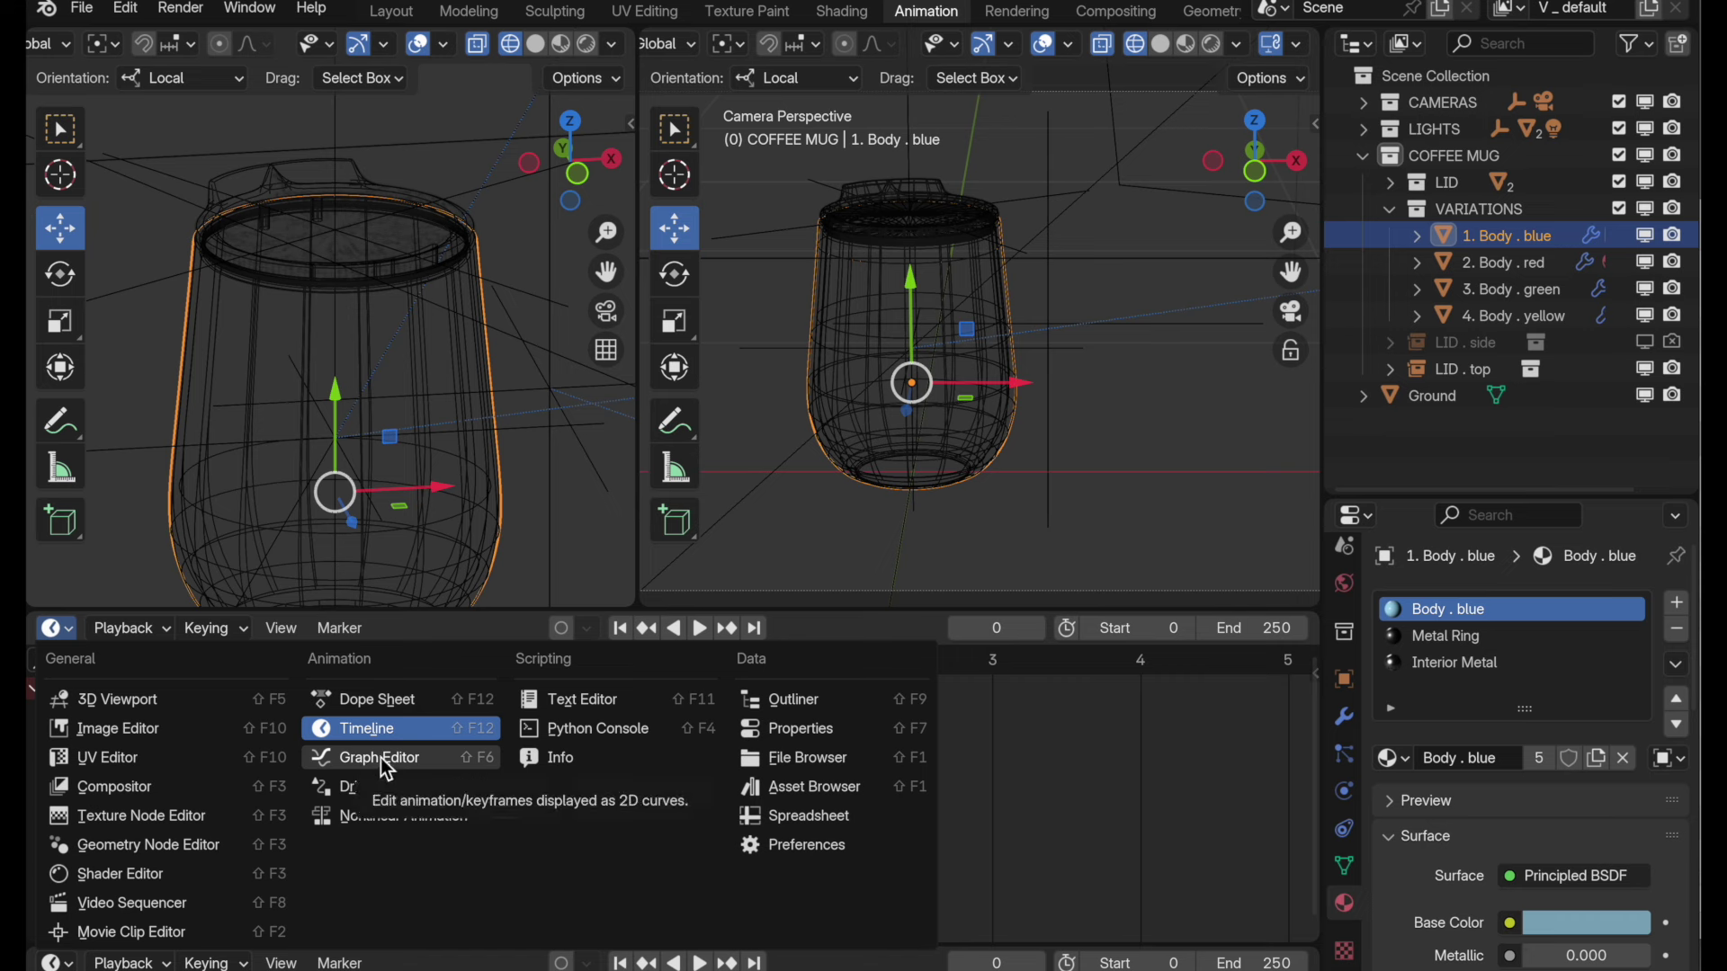
click(394, 702)
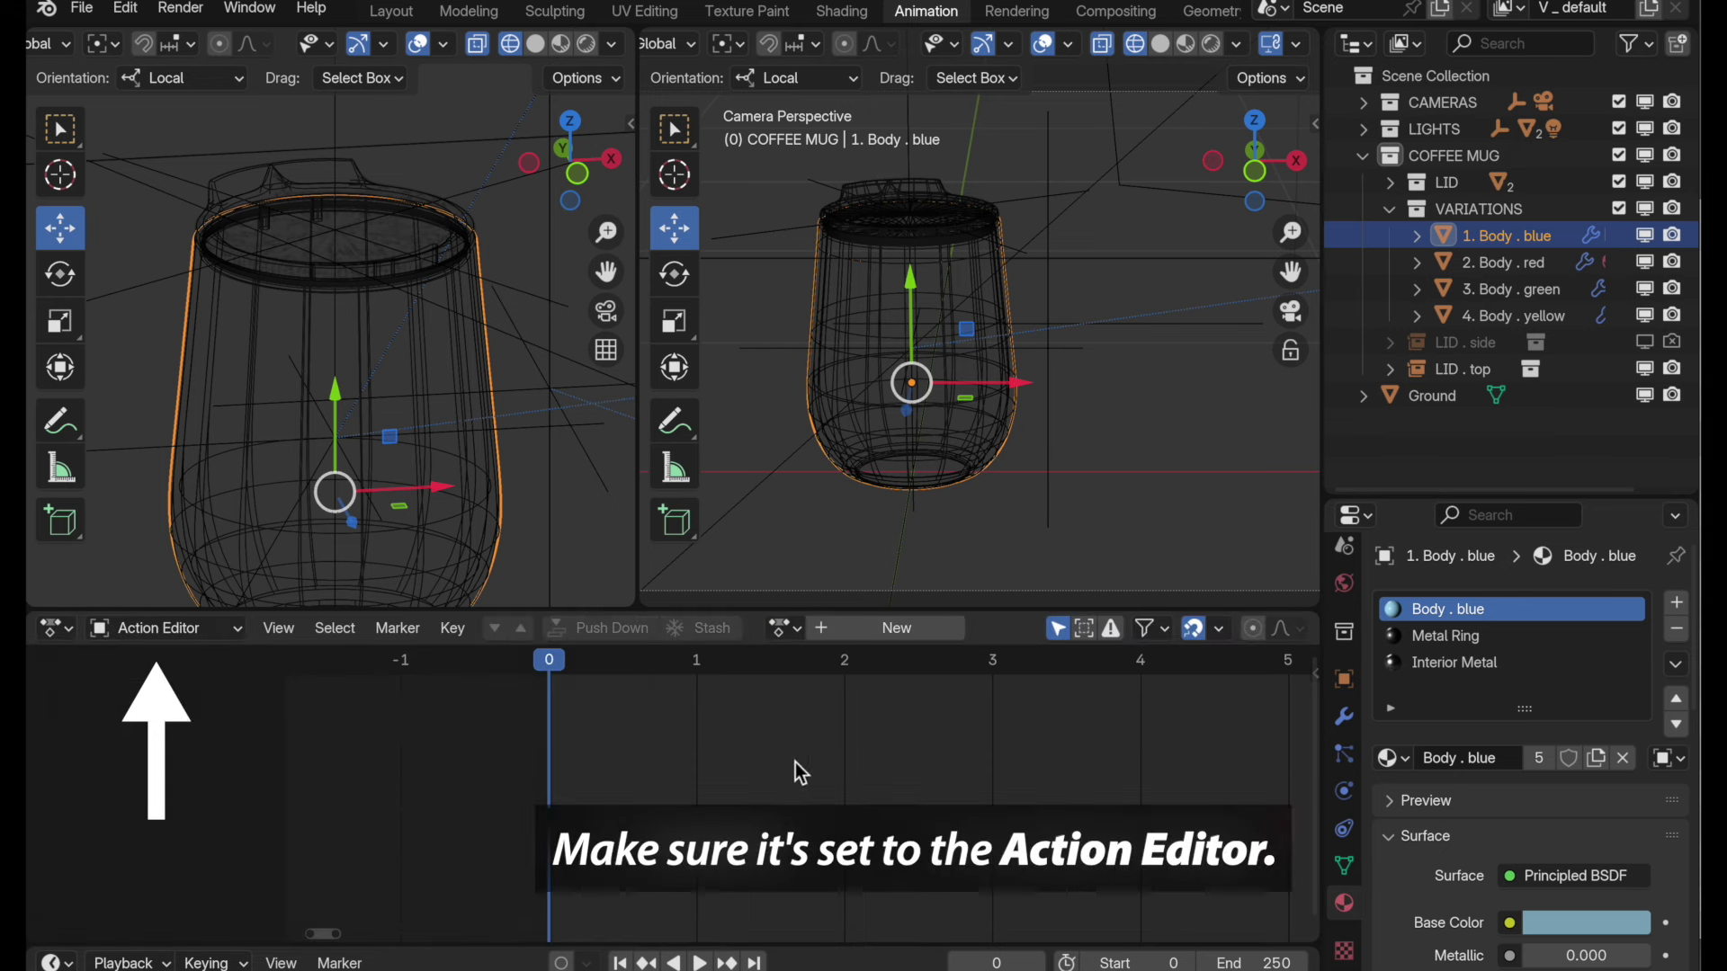
- Create a new action for the blue body and name it "1. Blue"
click(875, 630)
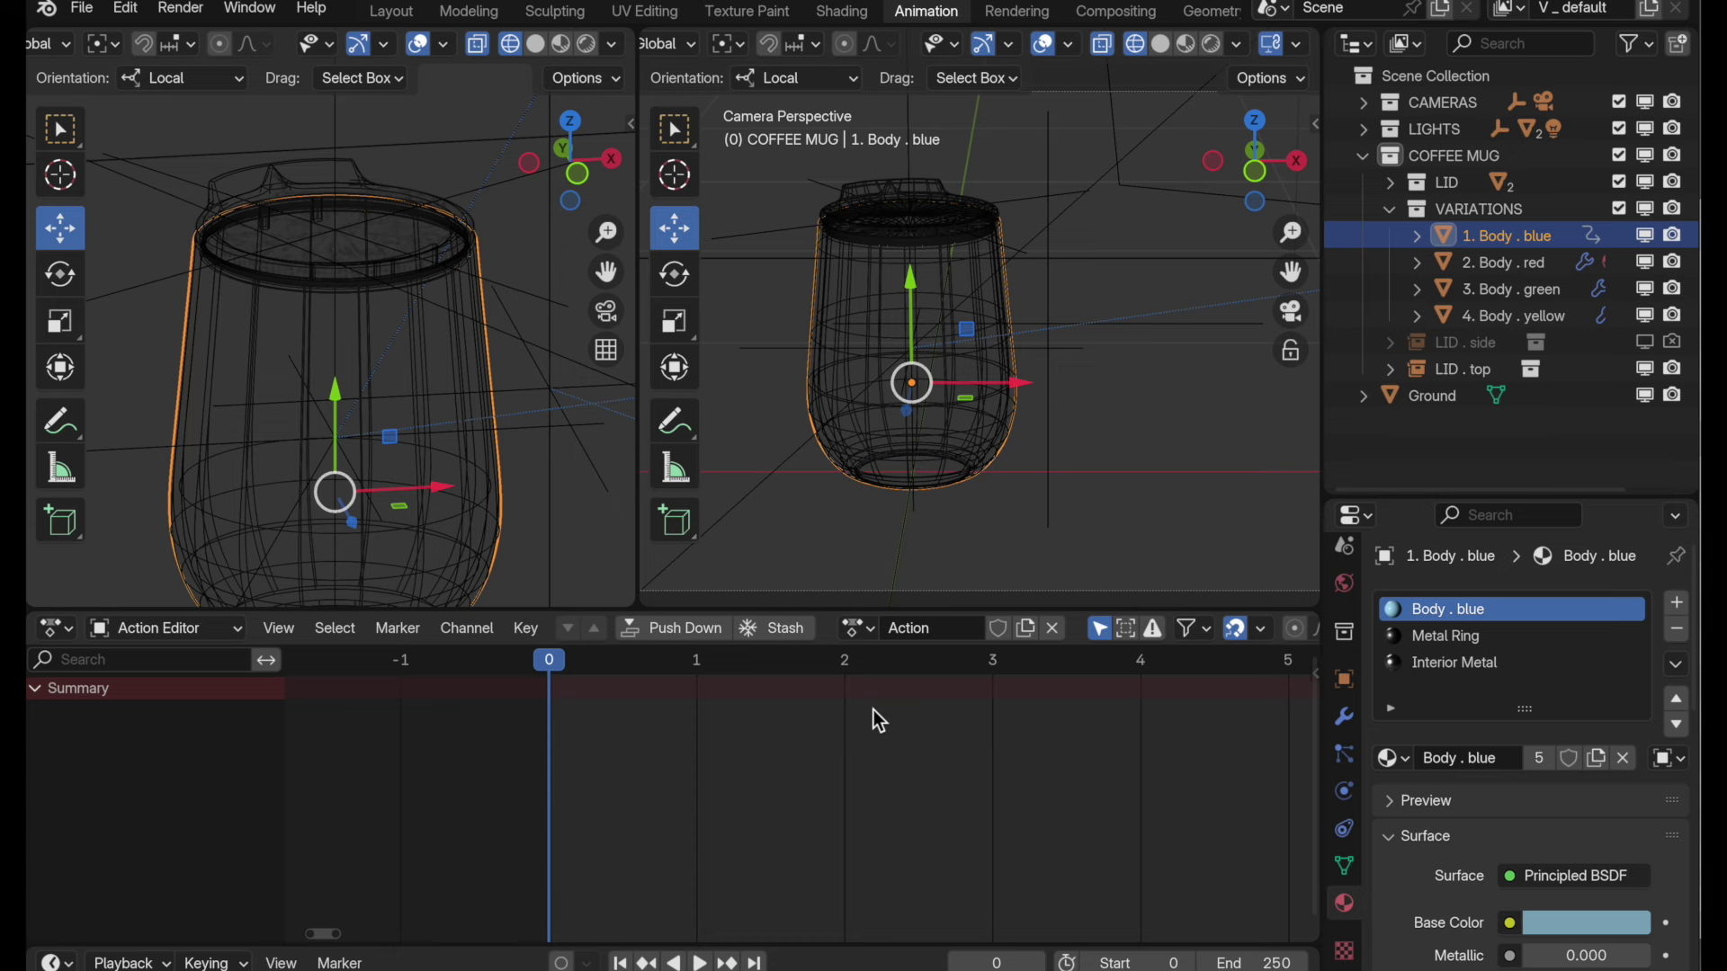
click(962, 644)
key(ctrl+BackSpace)
text(1. Blue)
key(Return)
- Disable all four bodies in viewports and renders, and keyframe both settings of the blue body at frame 0
drag(1646, 235, 1678, 252)
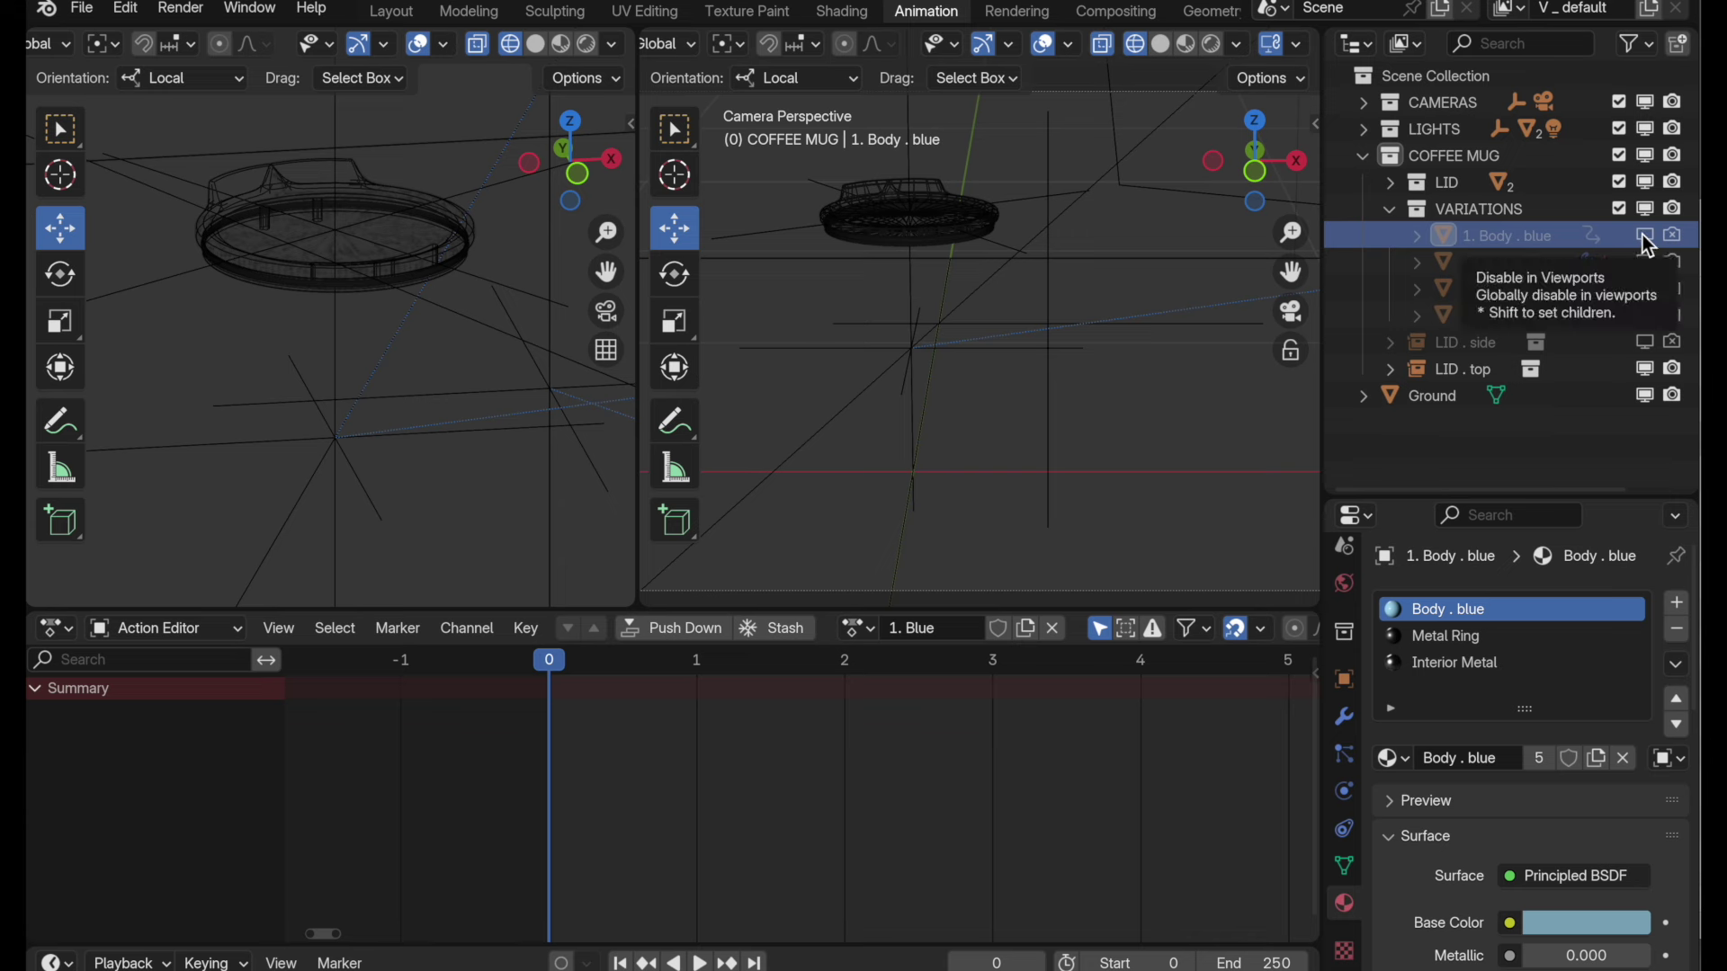
key(i)
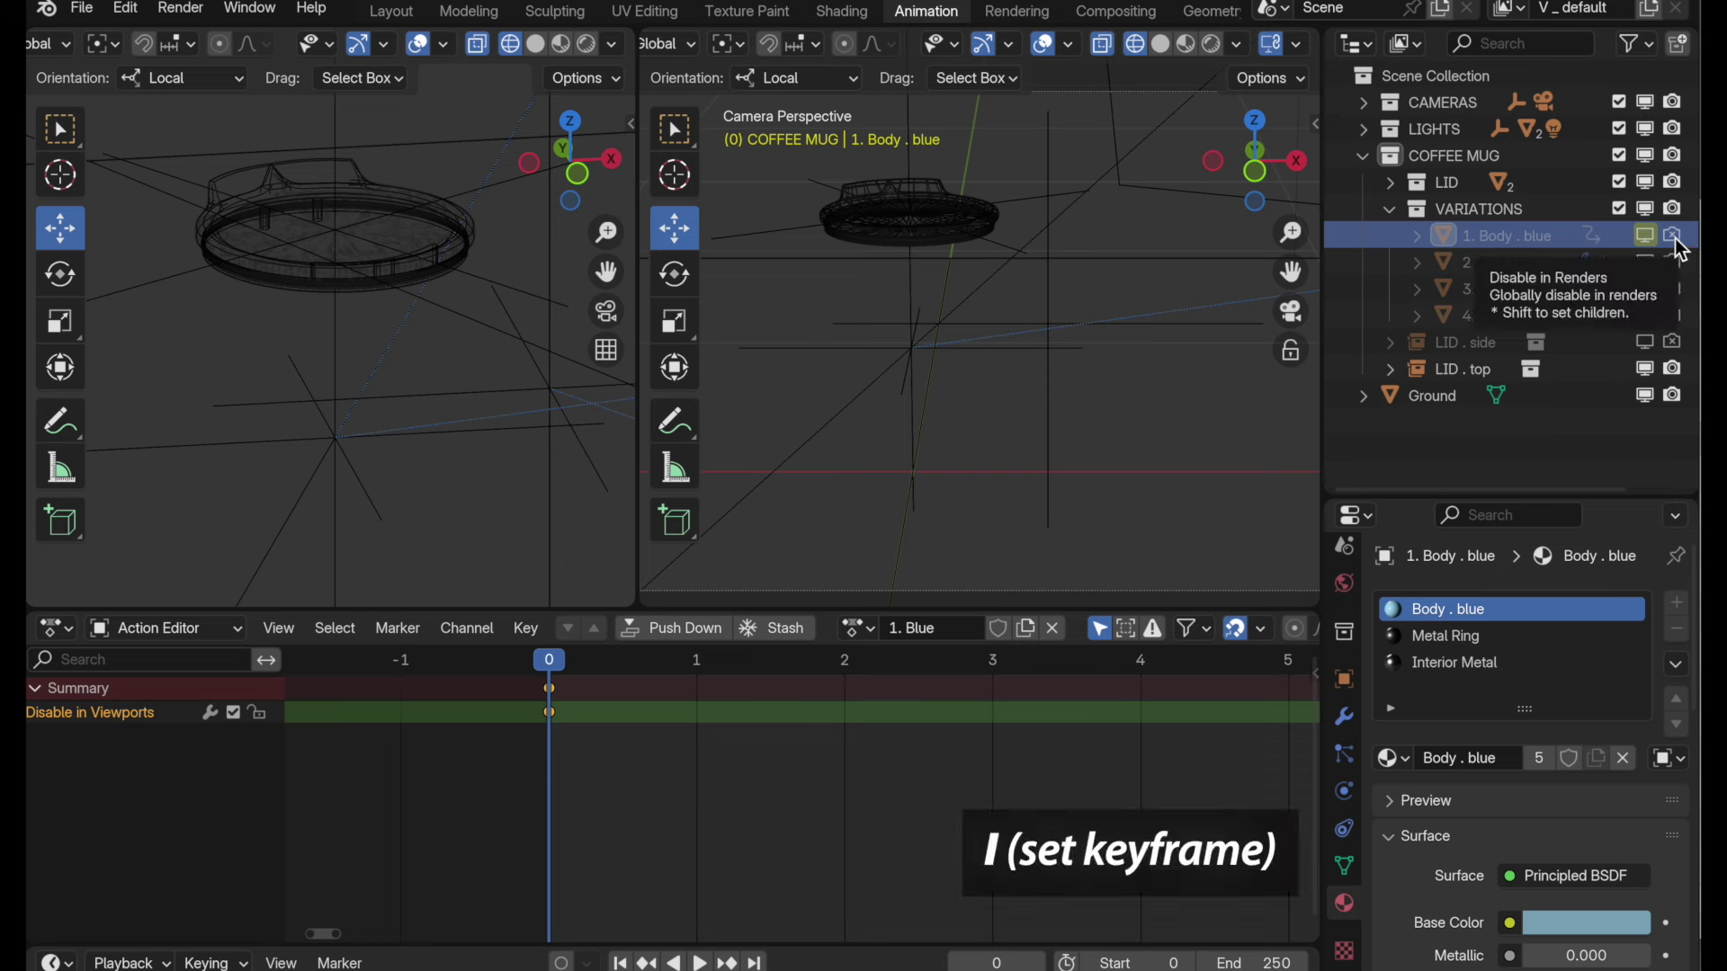
key(i)
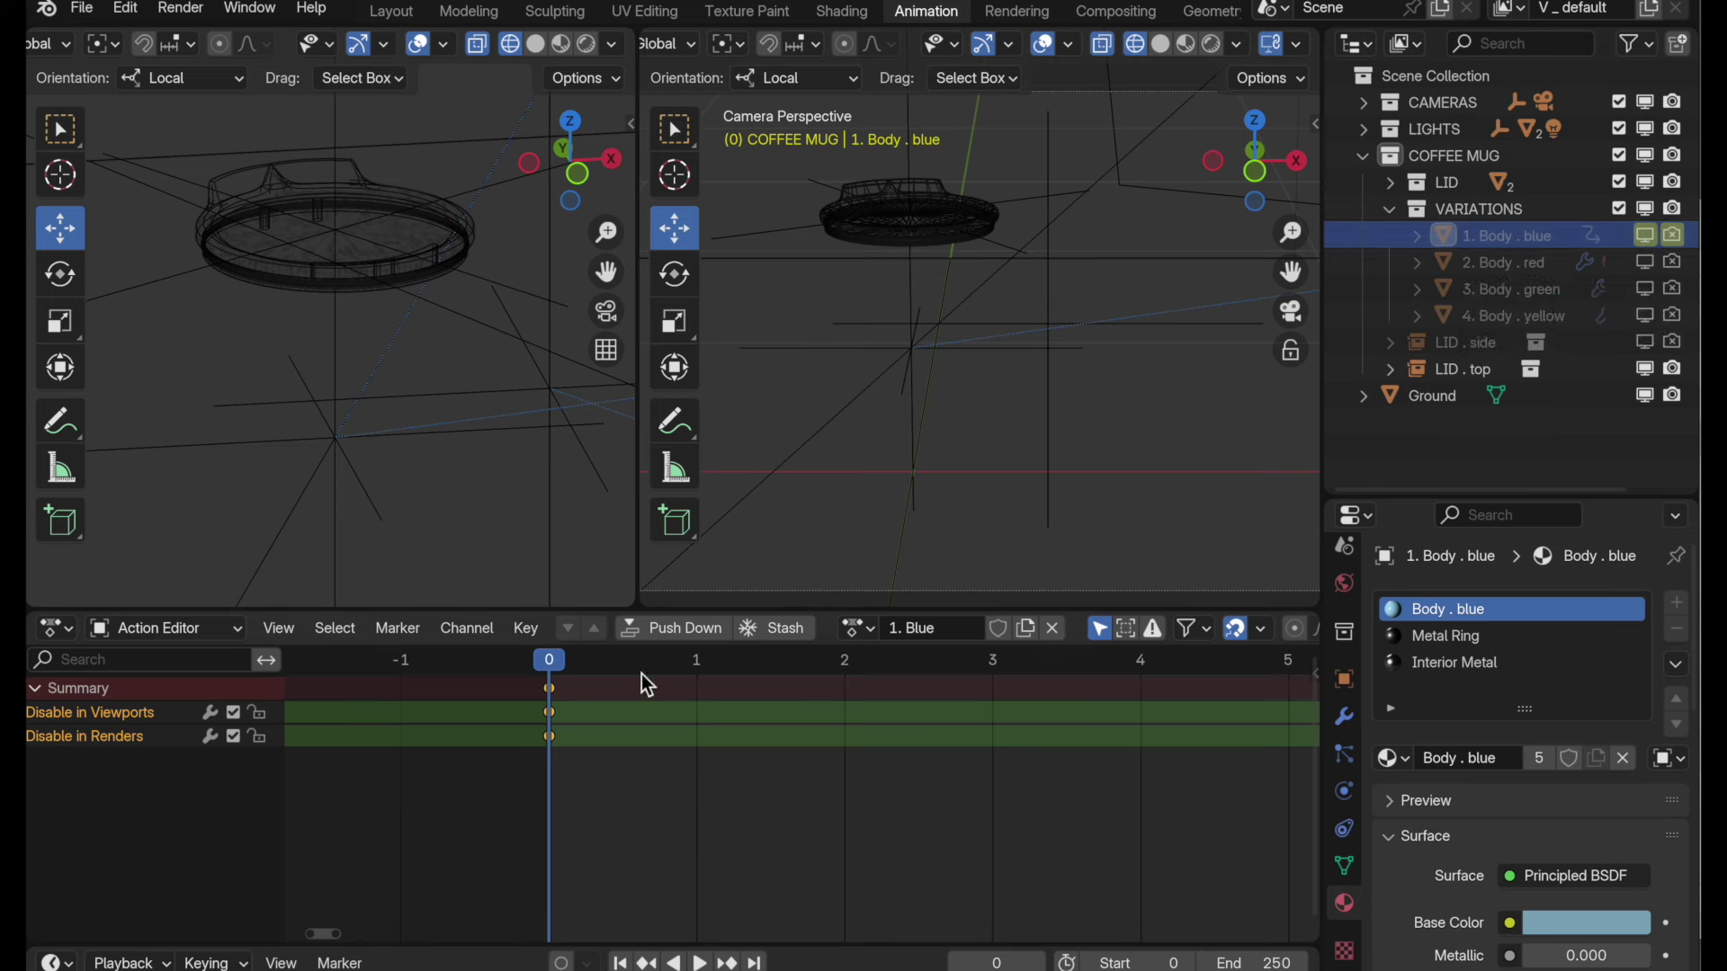
- At frame 1, enable the blue body in viewports and renders and keyframe both settings
click(691, 667)
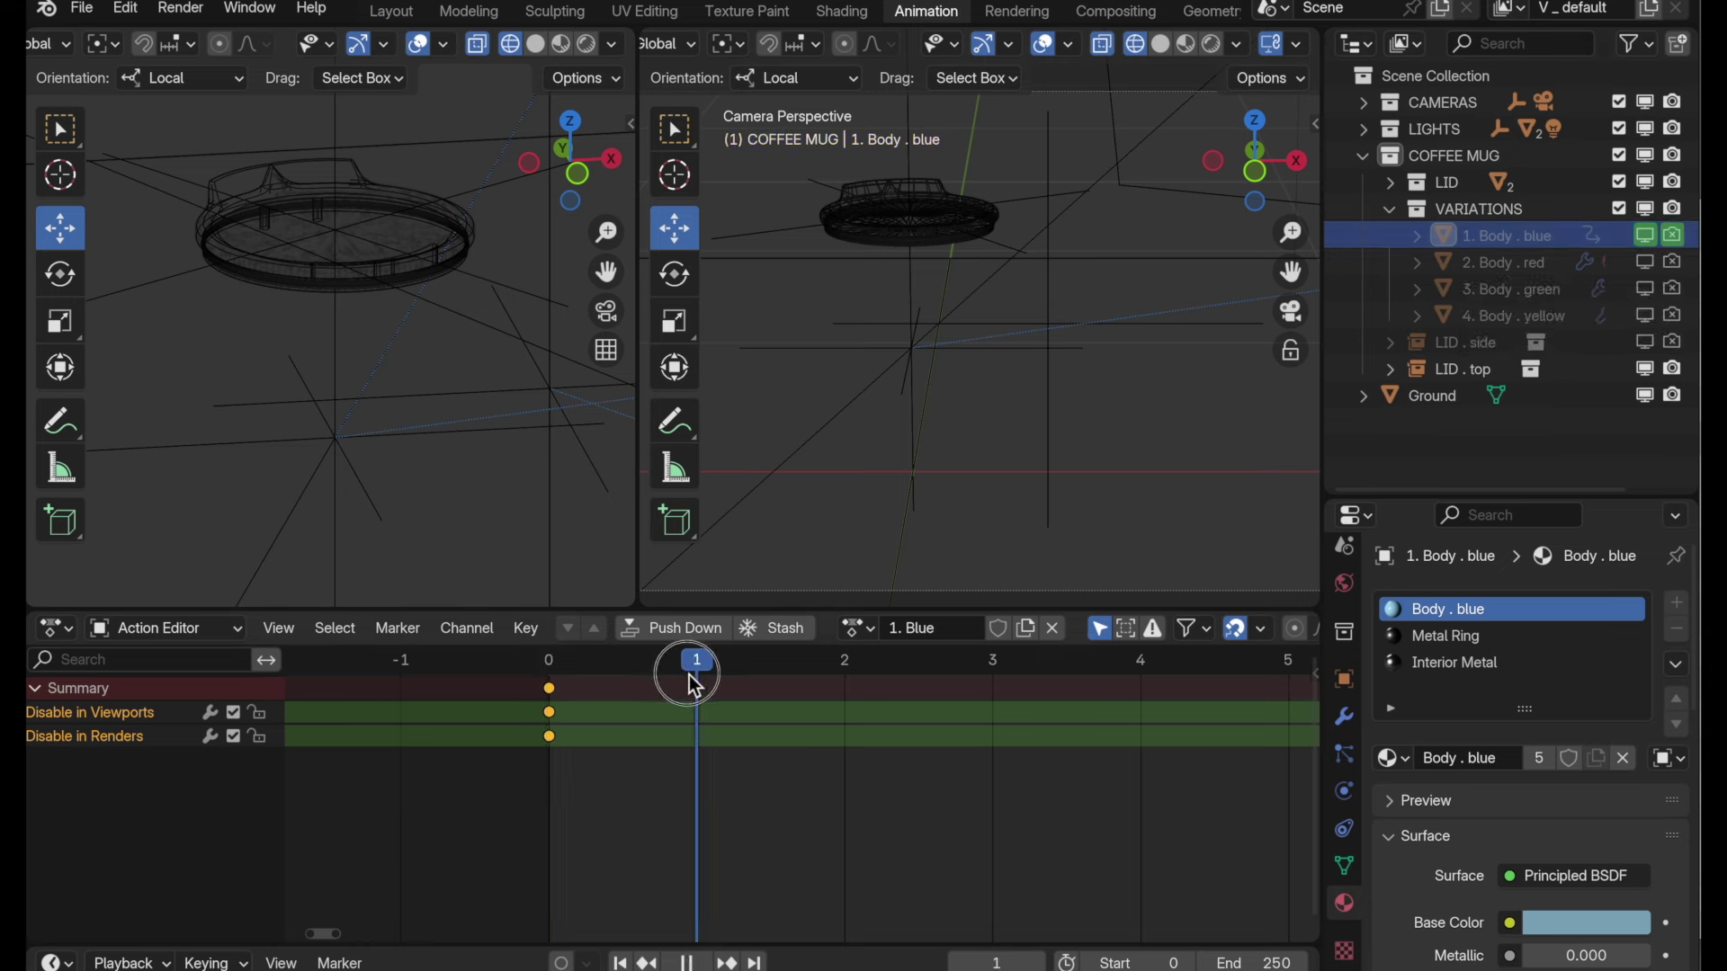
click(1651, 241)
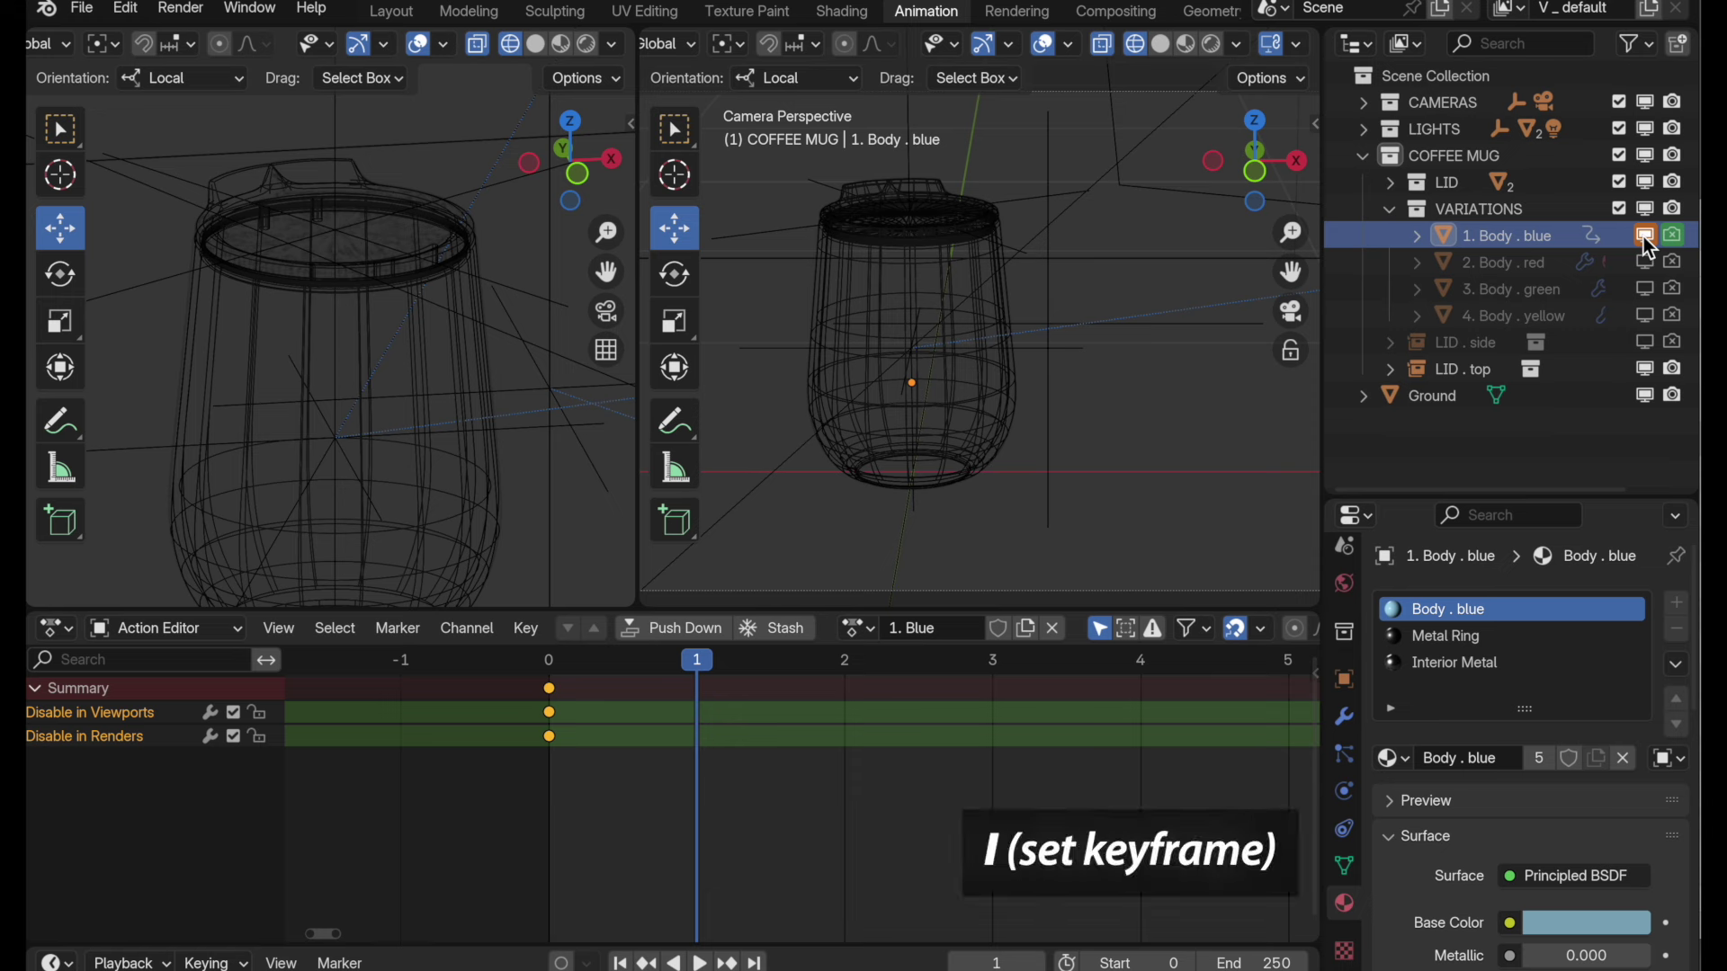
key(i)
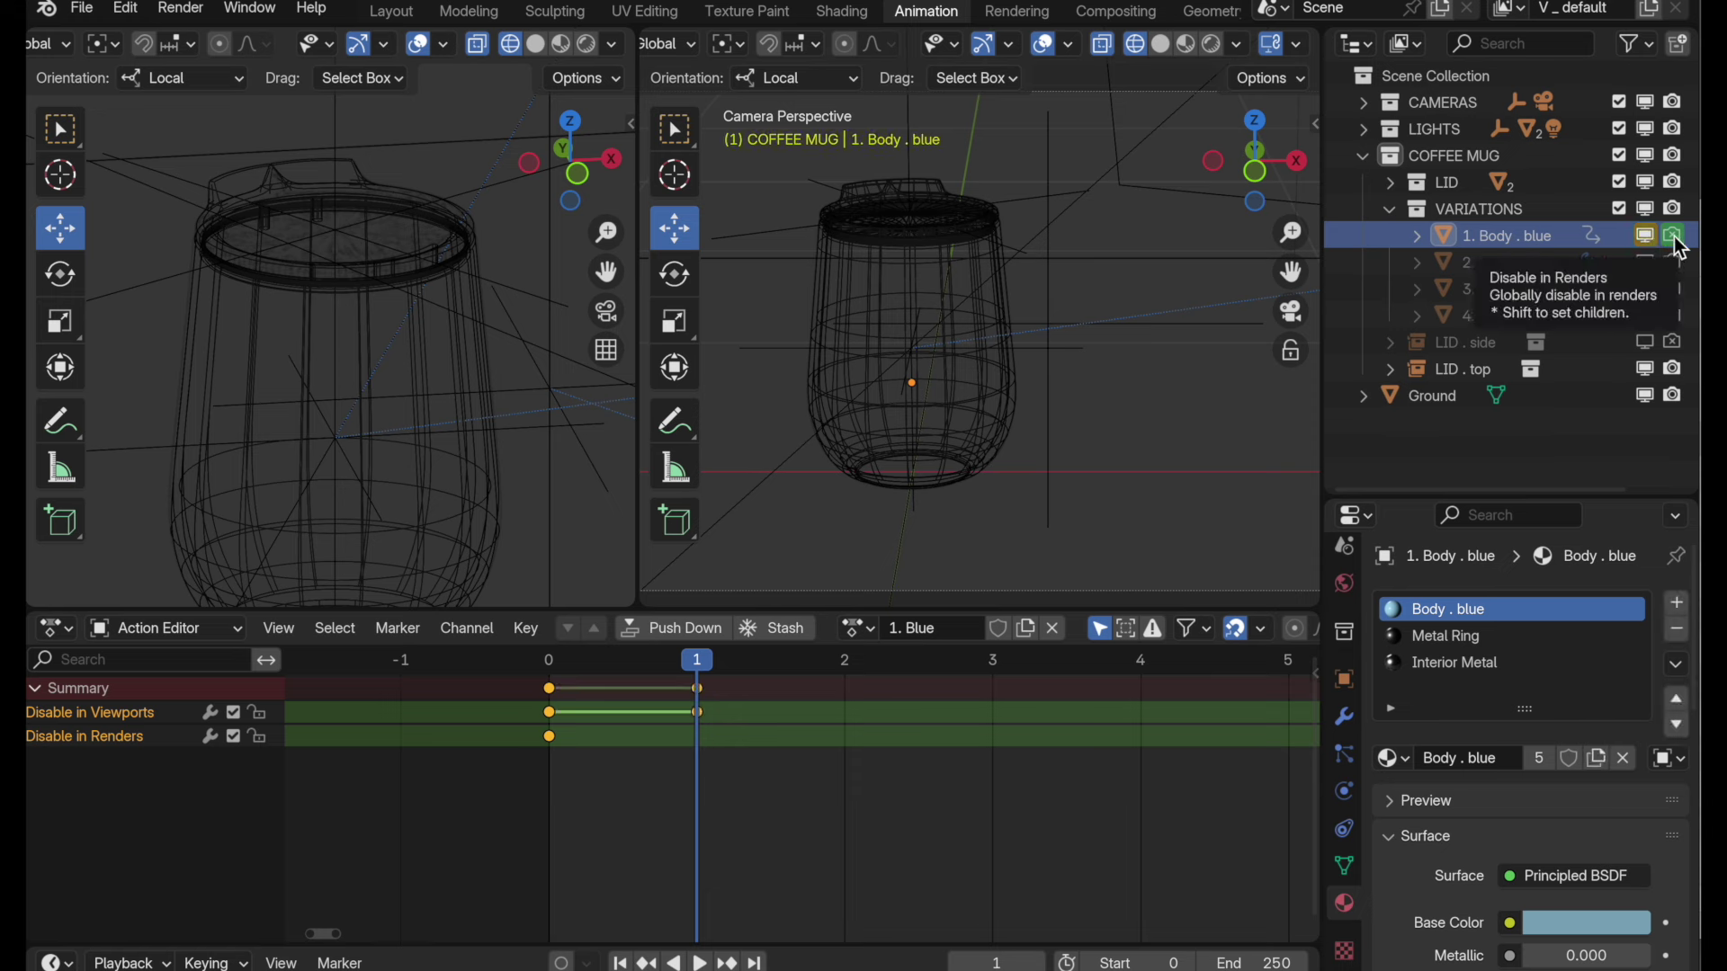
click(1674, 237)
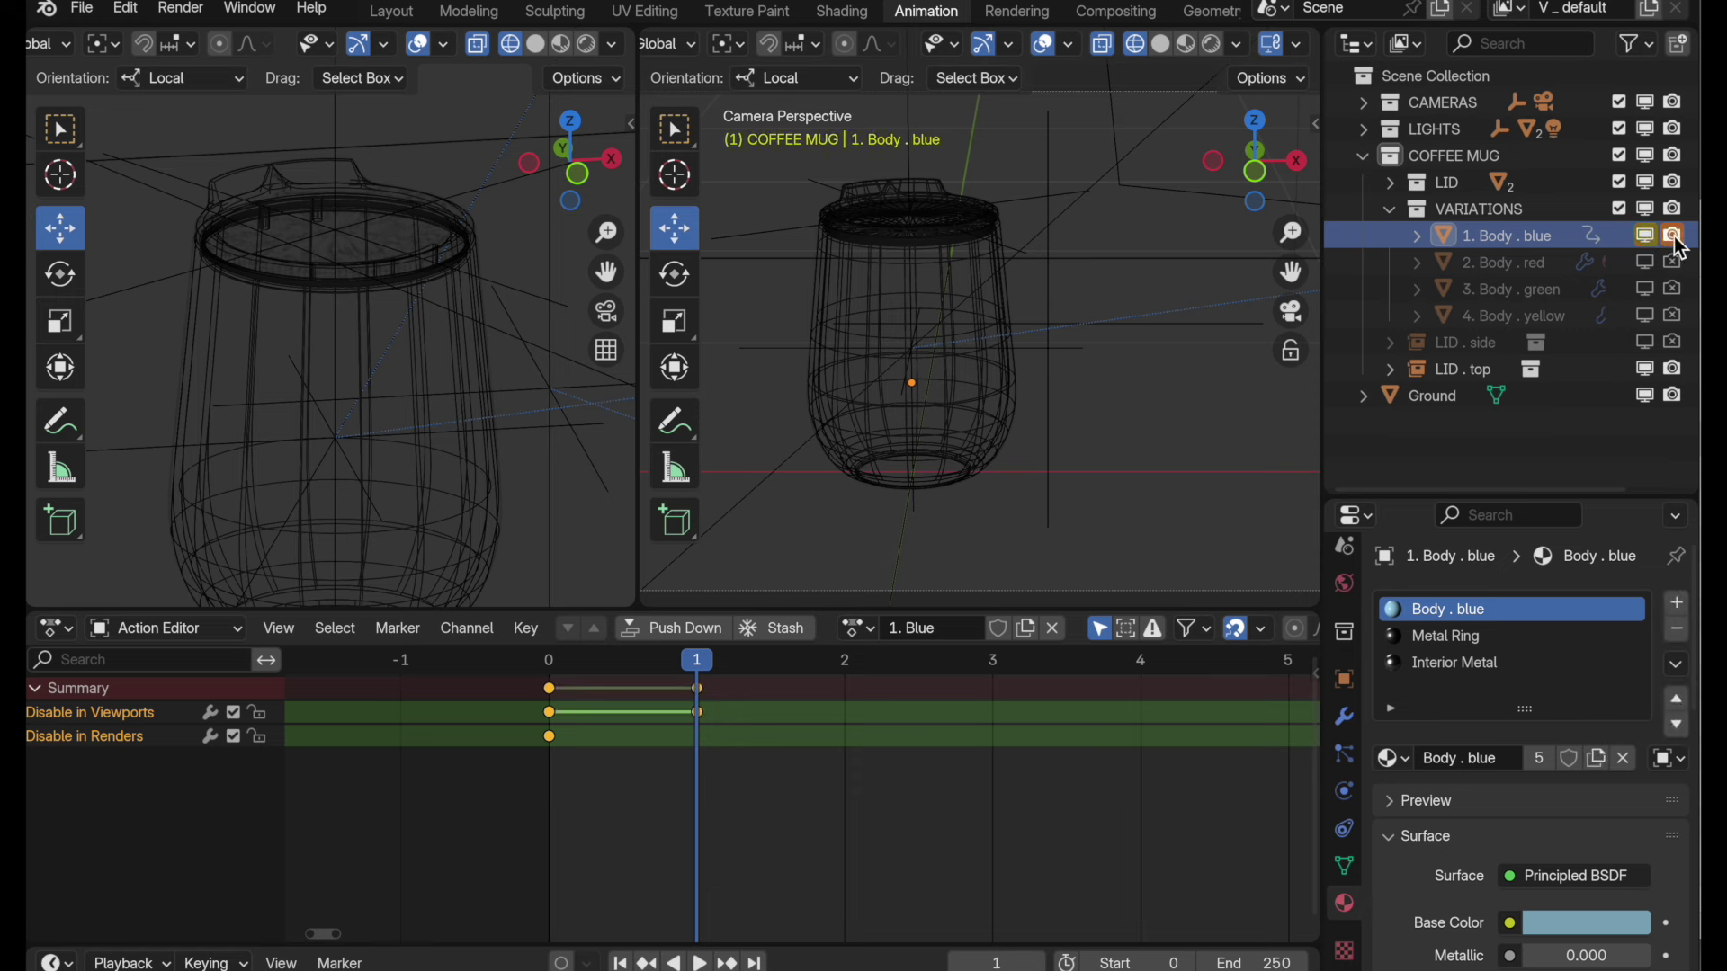
key(i)
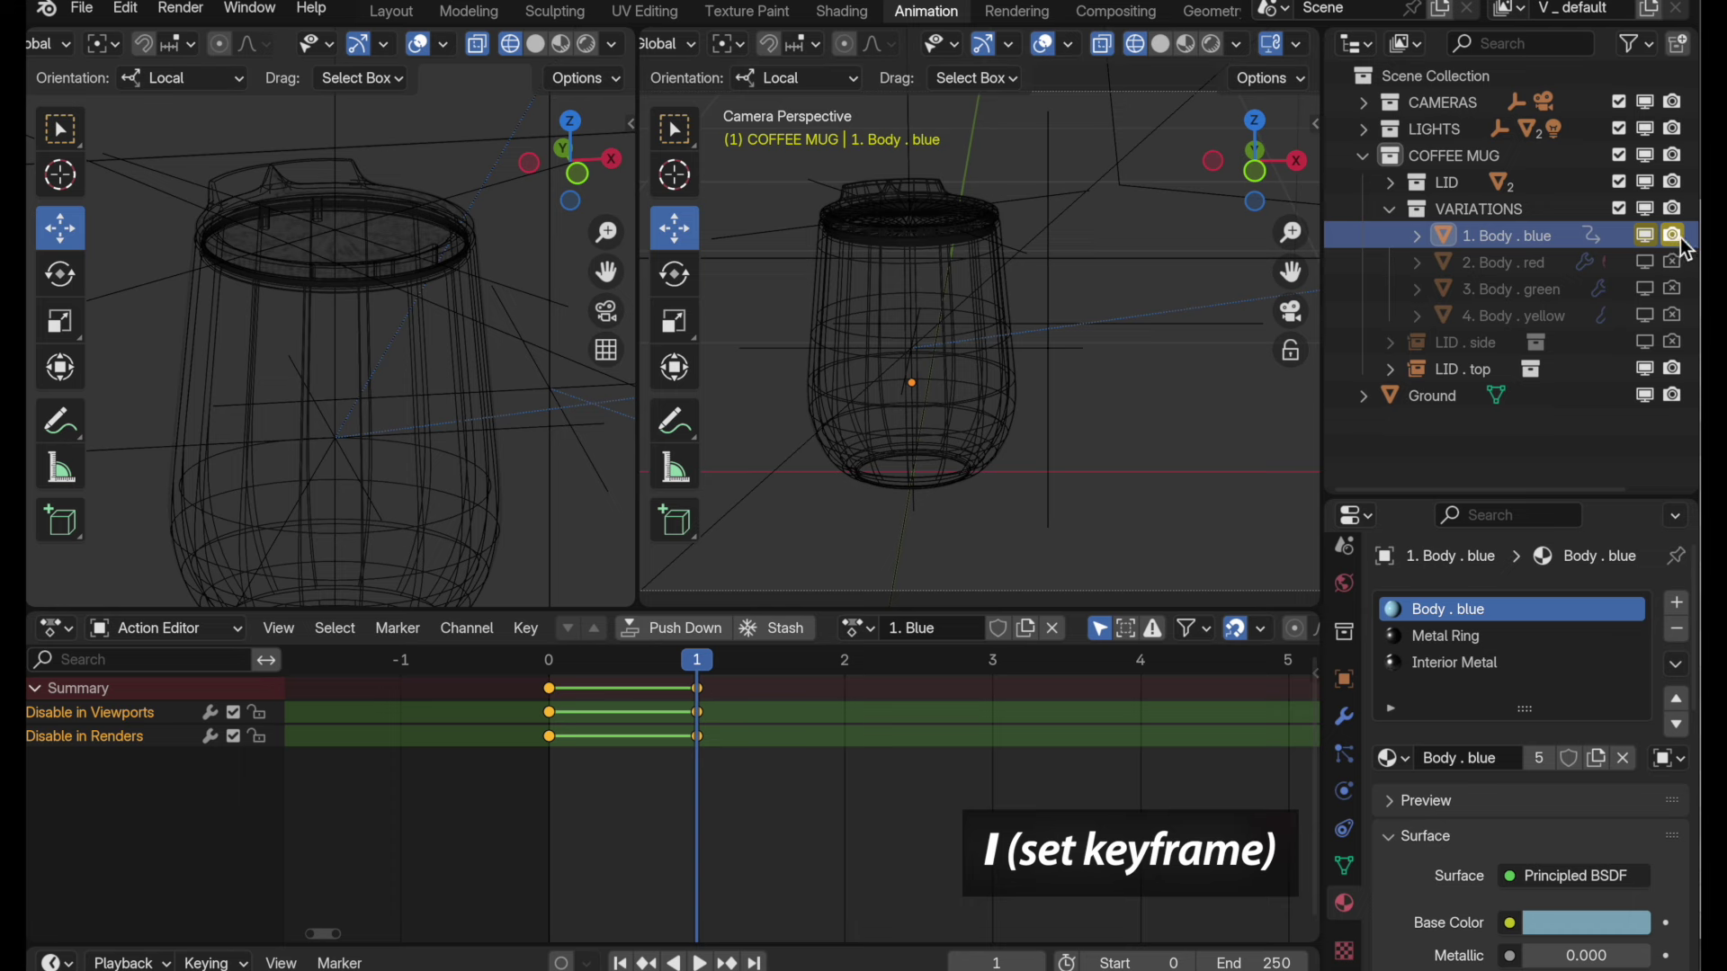
- Duplicate the blue body's frame 0 visibility keyframes and place the copies at frame 2
drag(730, 673, 839, 677)
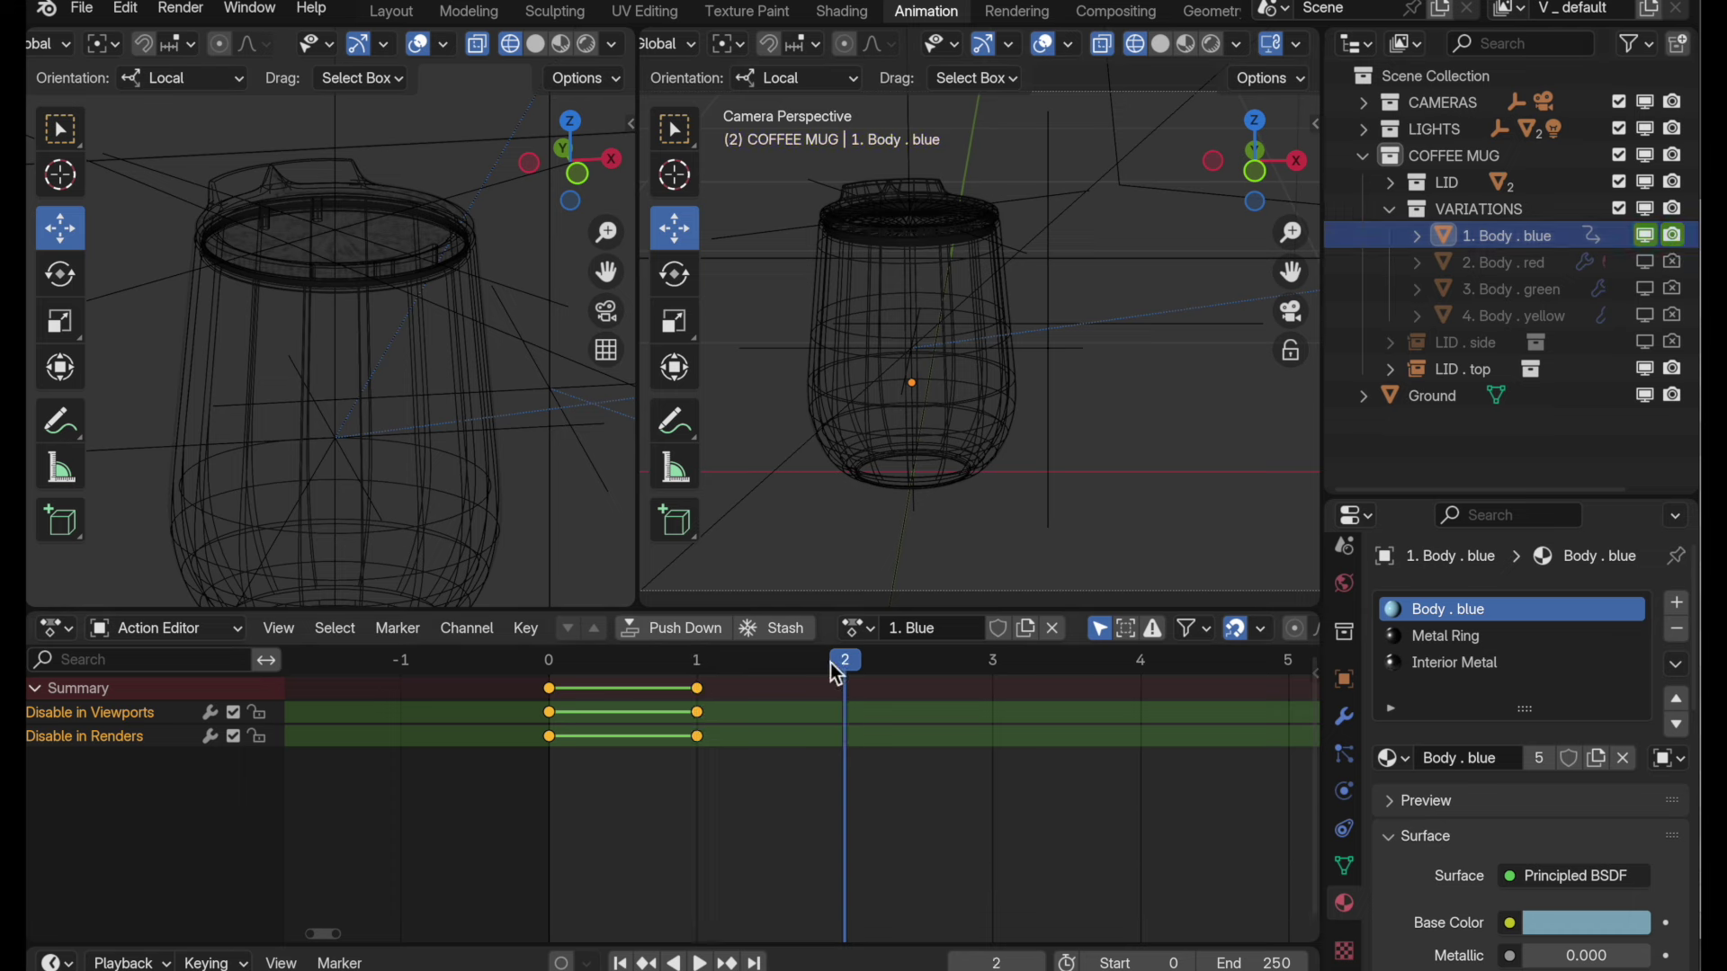
drag(613, 794, 504, 675)
key(shift+d)
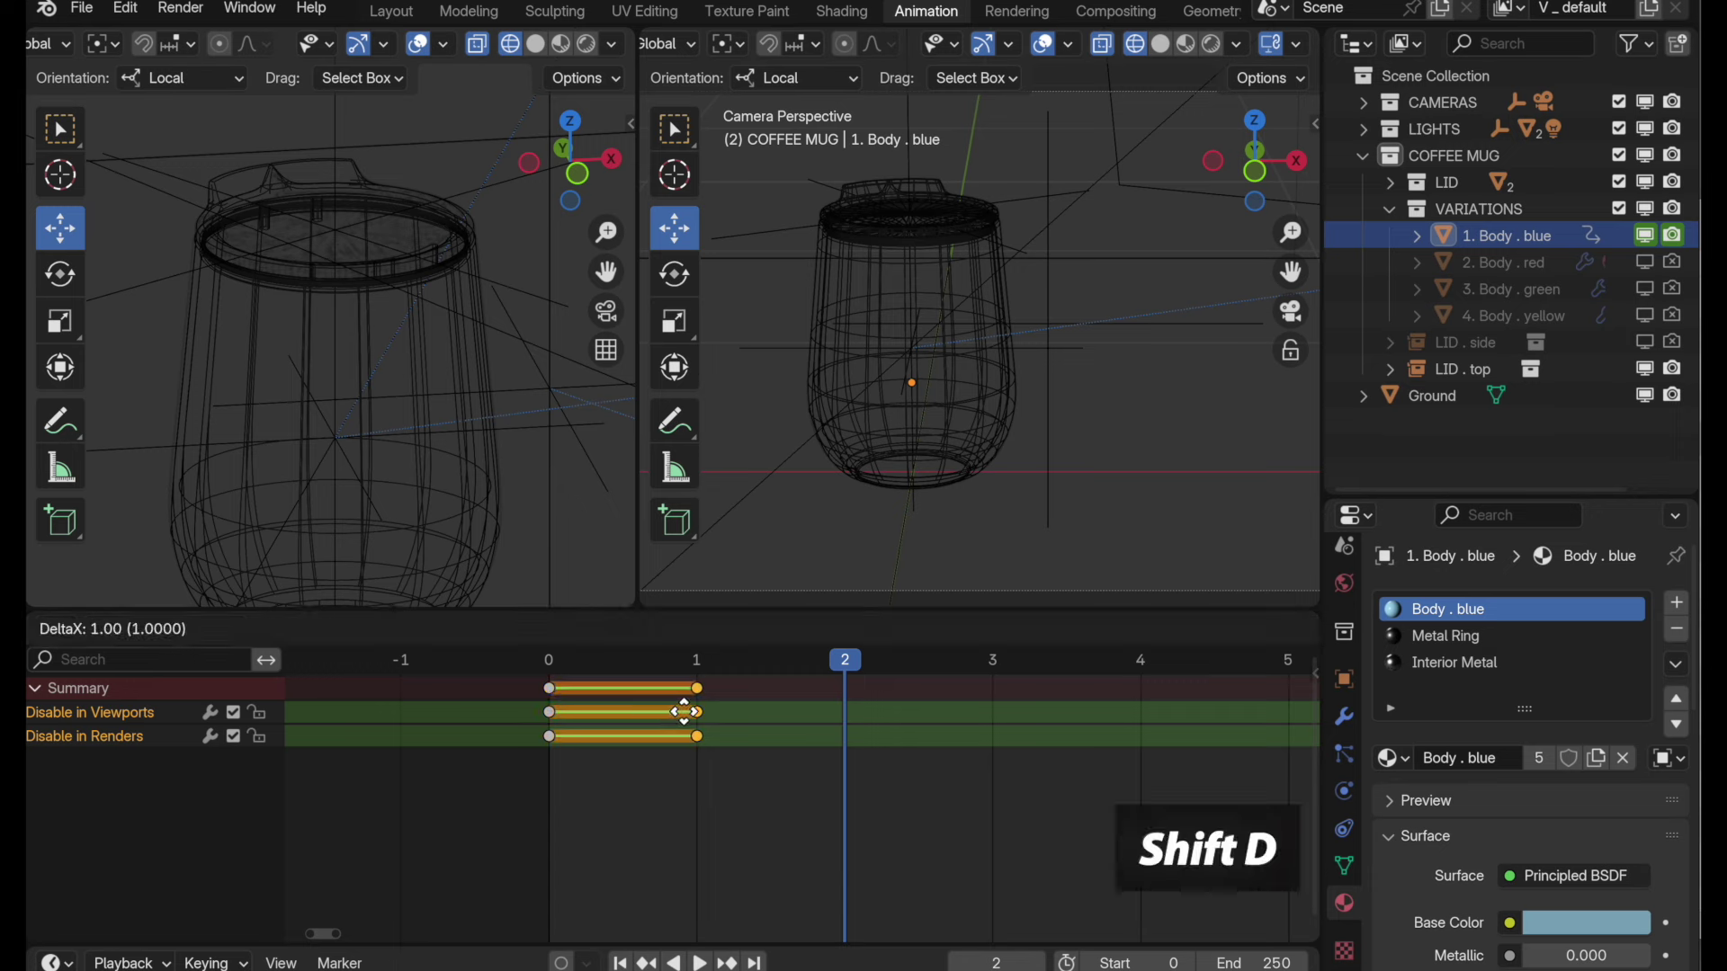
click(841, 718)
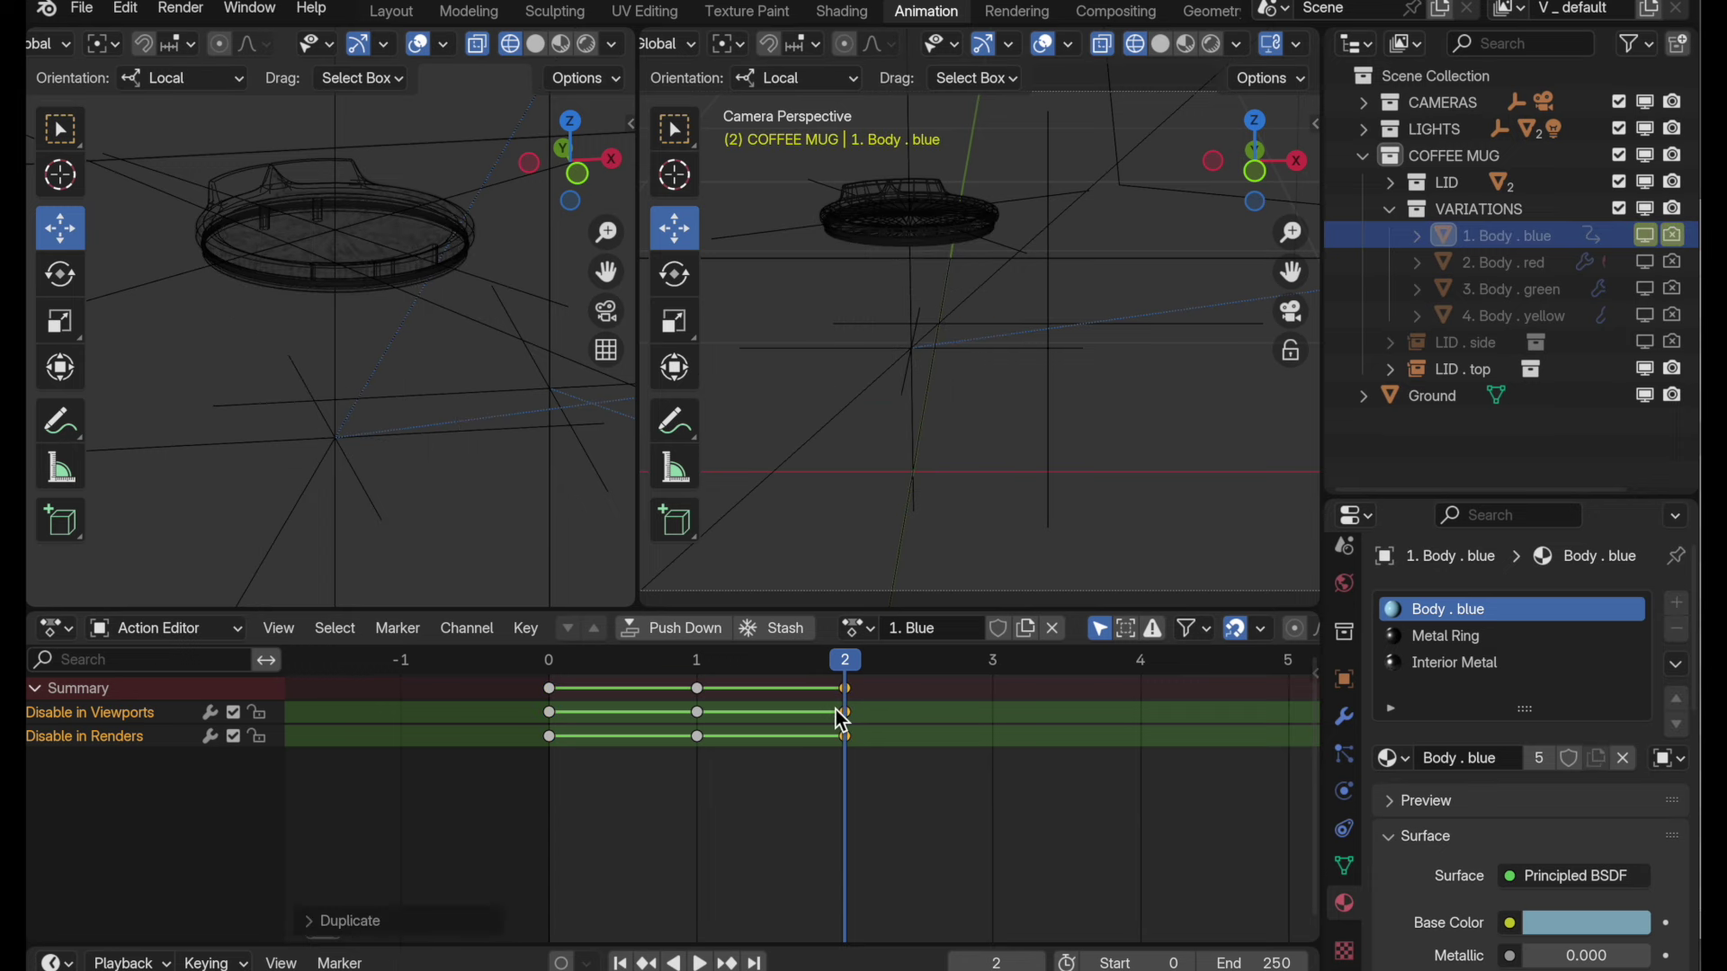
- Play the animation from frame 0 to check when the blue body shows and hides
click(526, 653)
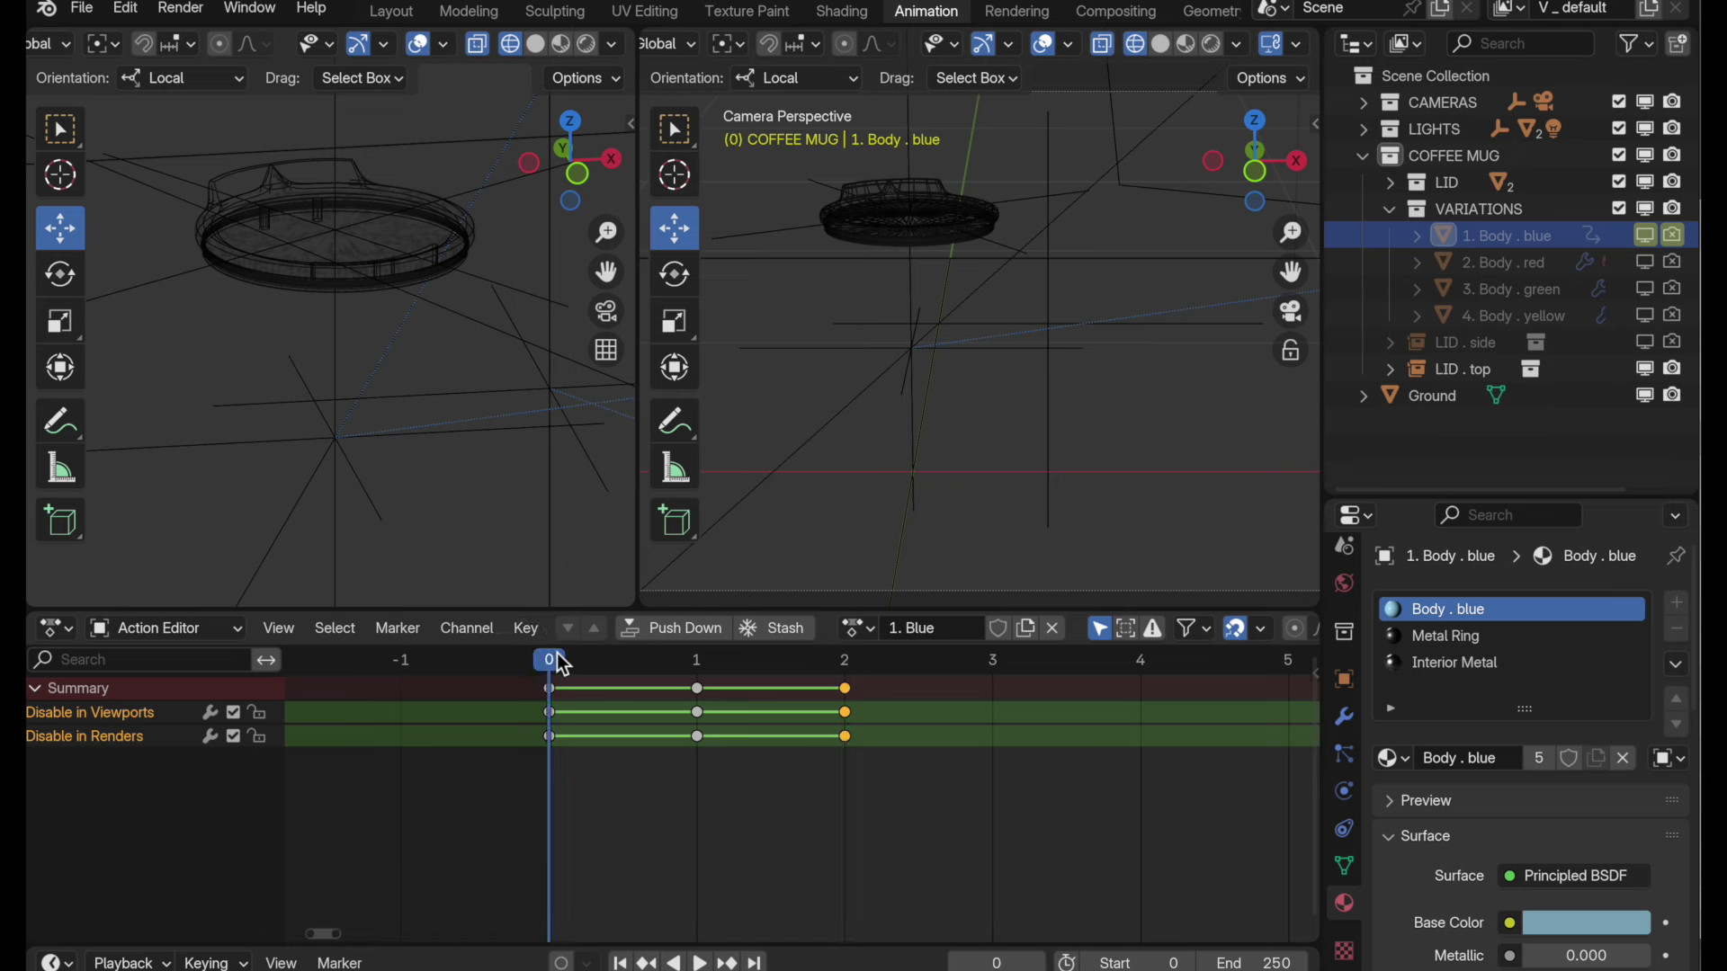
key(space)
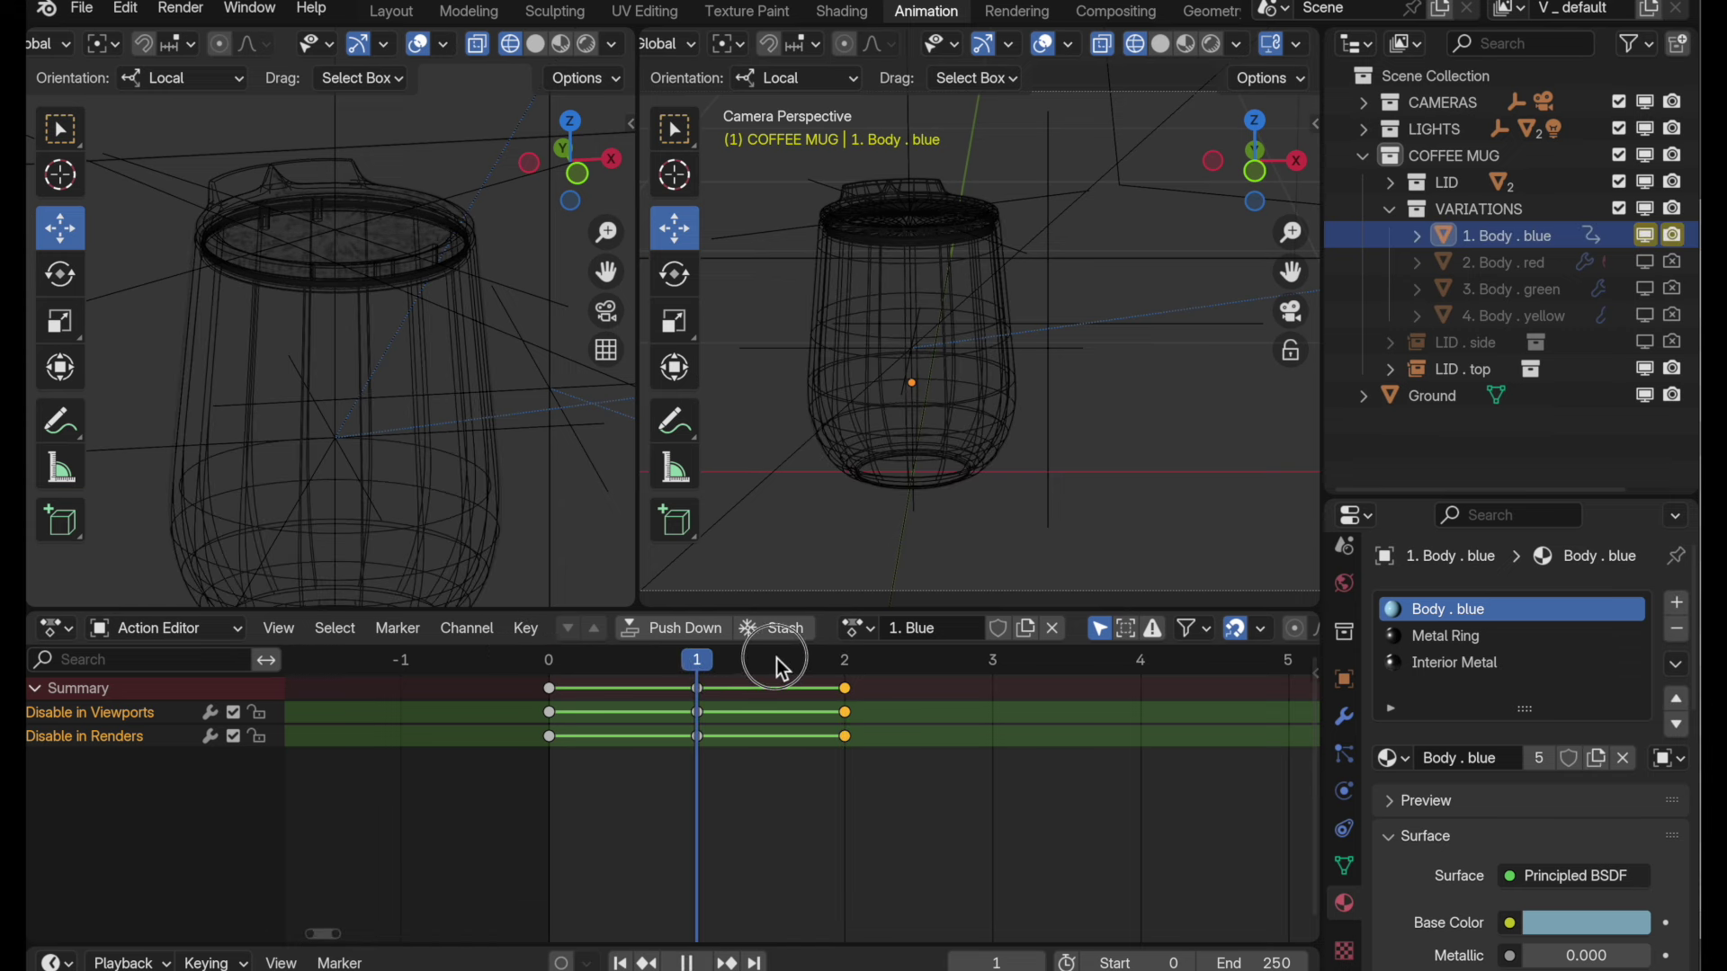
key(space)
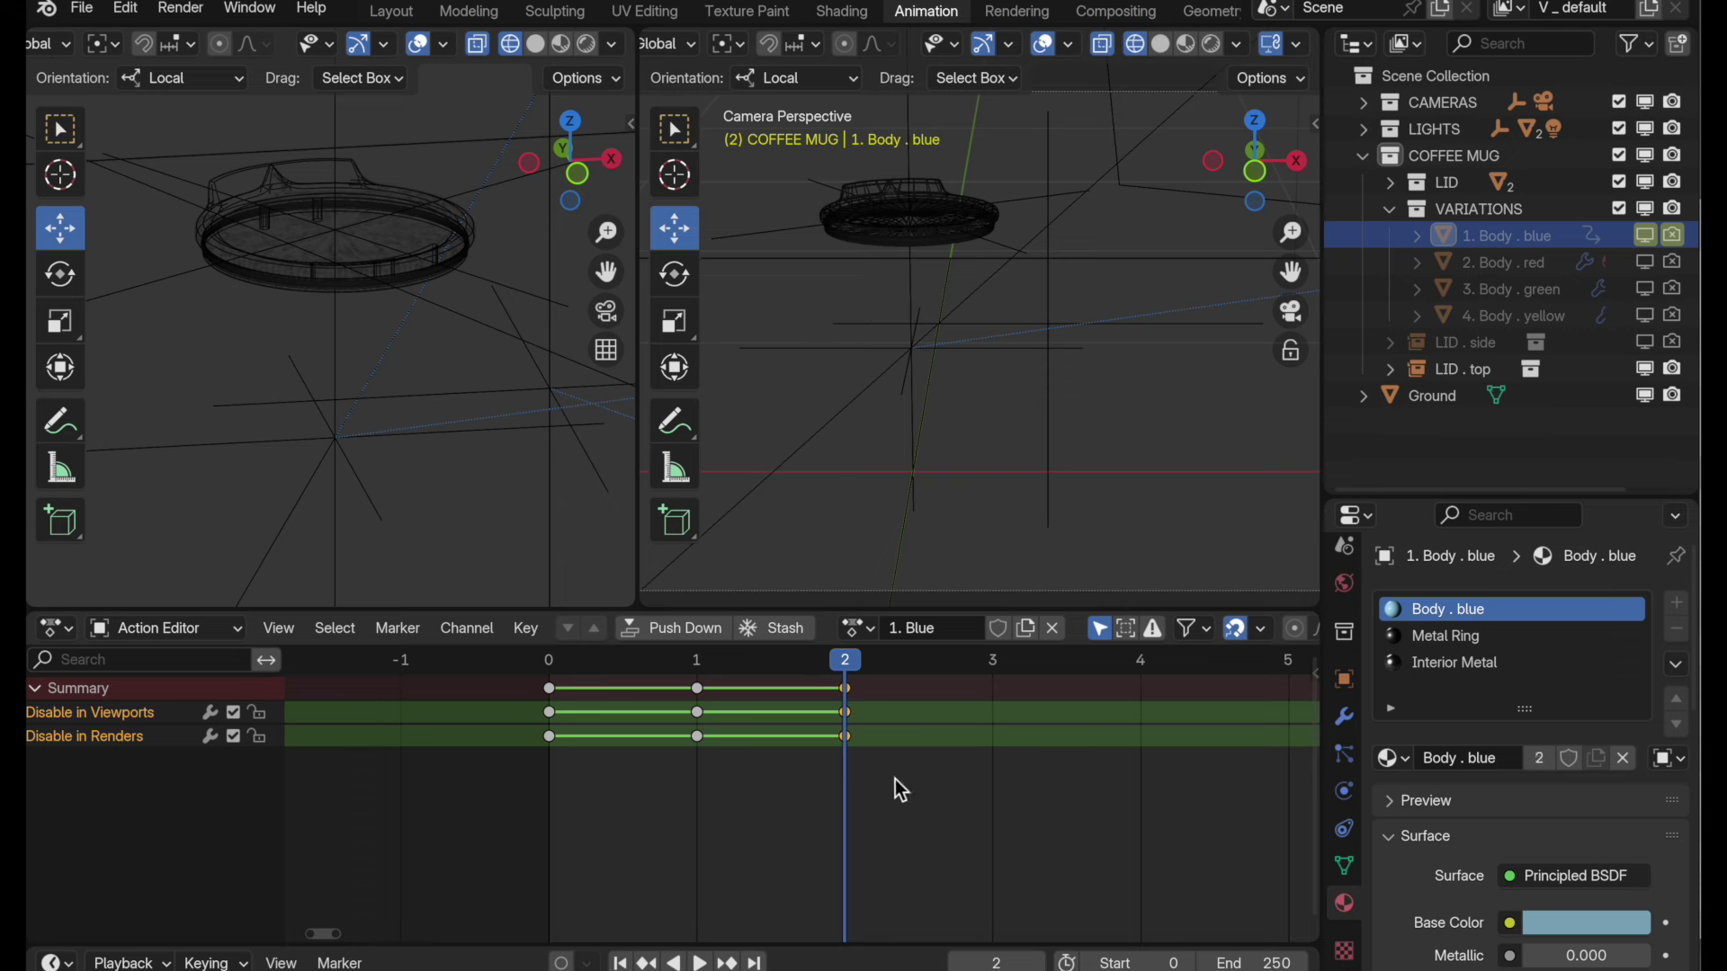
- Select all keyframes of the blue body's action at frames 0, 1 and 2 and copy them
drag(898, 791, 526, 699)
right_click(550, 719)
click(516, 665)
- Rename the blue body's action "1. Blue Action" and push it down onto the NLA stack
click(953, 630)
key(End)
text(Art)
text(ion)
key(Return)
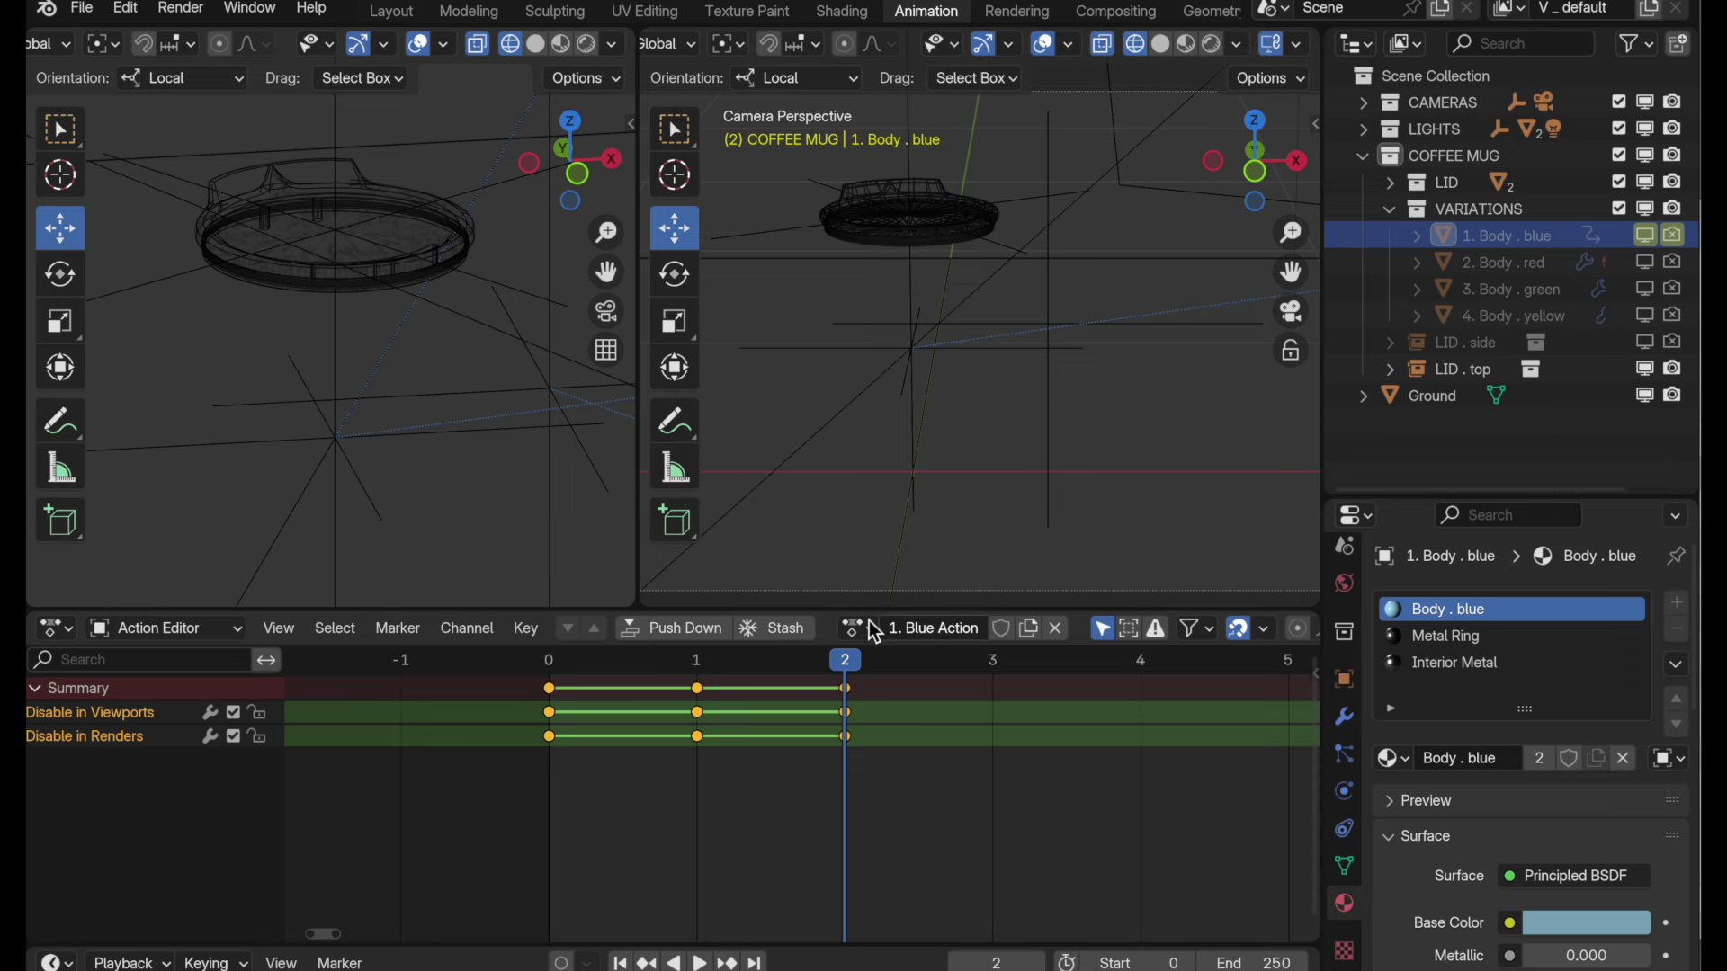
click(698, 629)
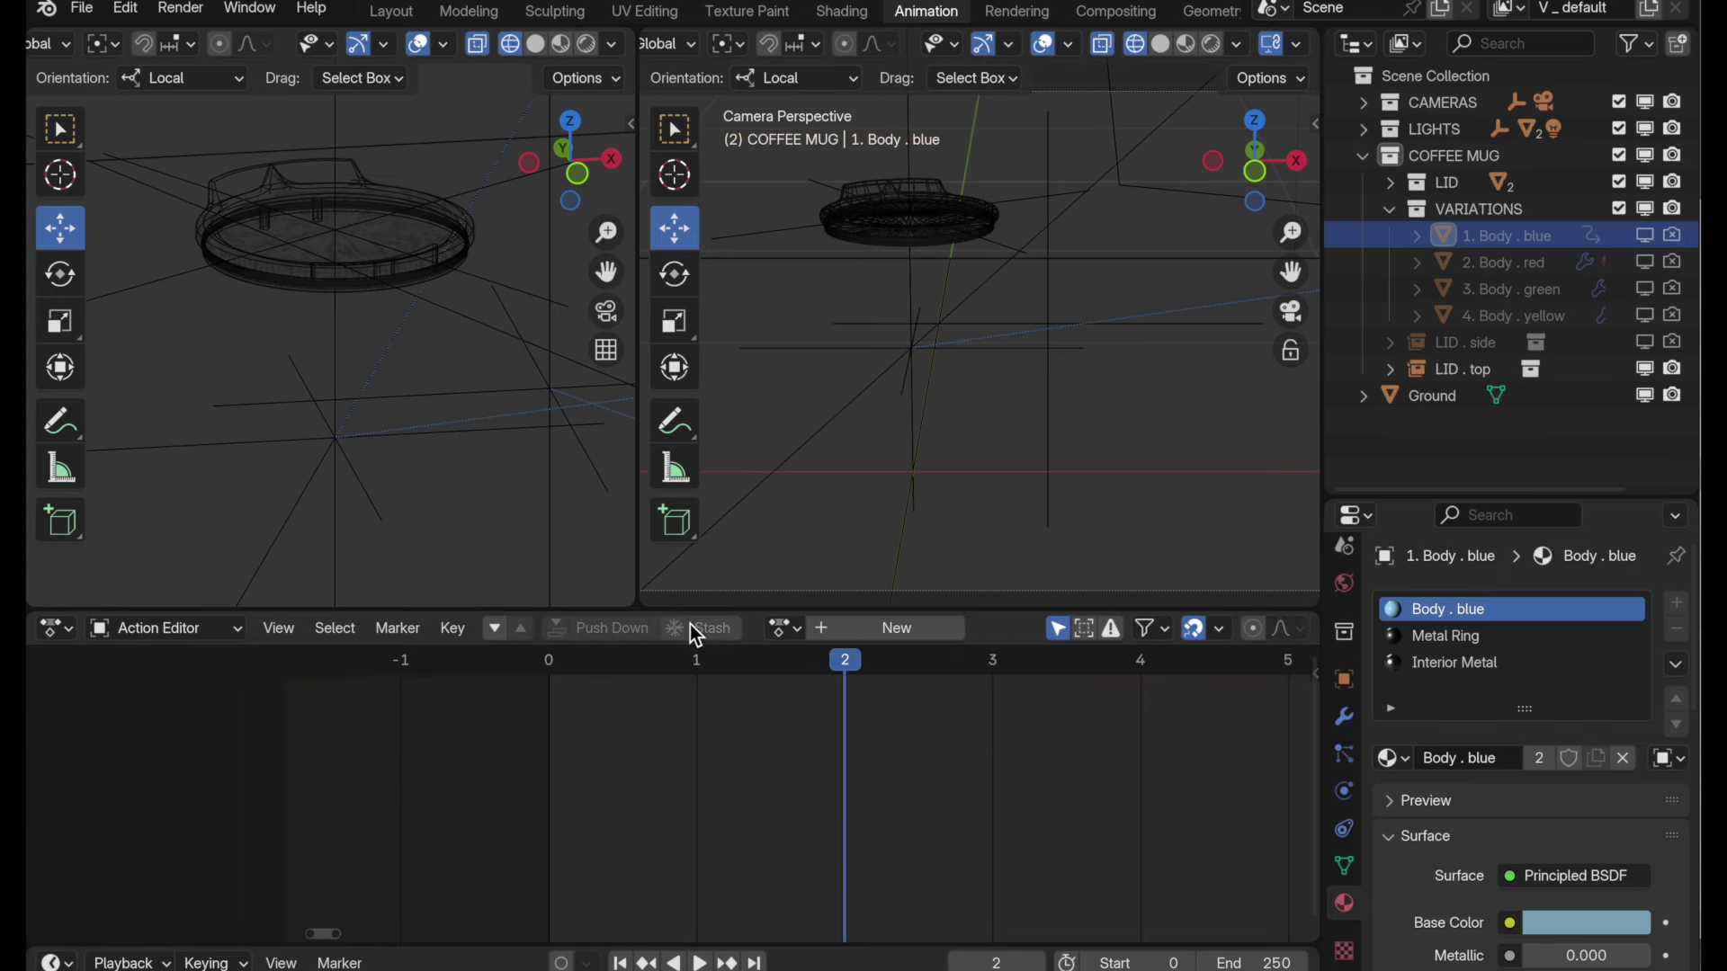
- At frame 0, keyframe the red body's viewport and render visibility and paste the copied keyframes into its action
click(548, 662)
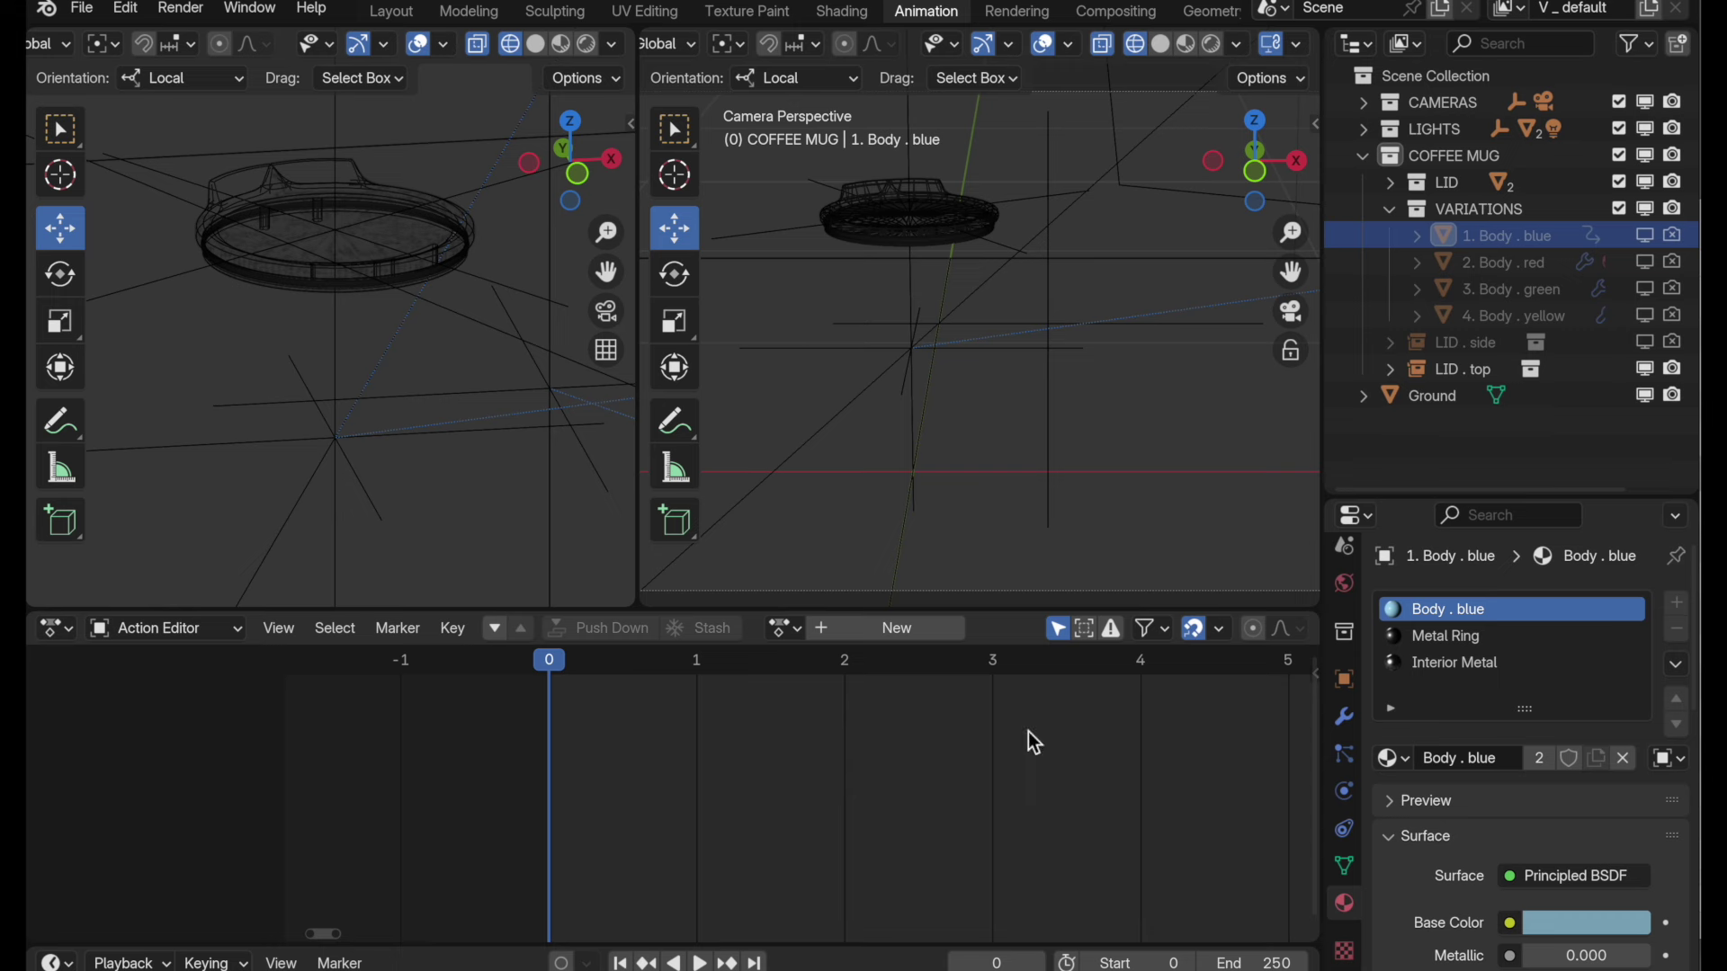
click(1538, 263)
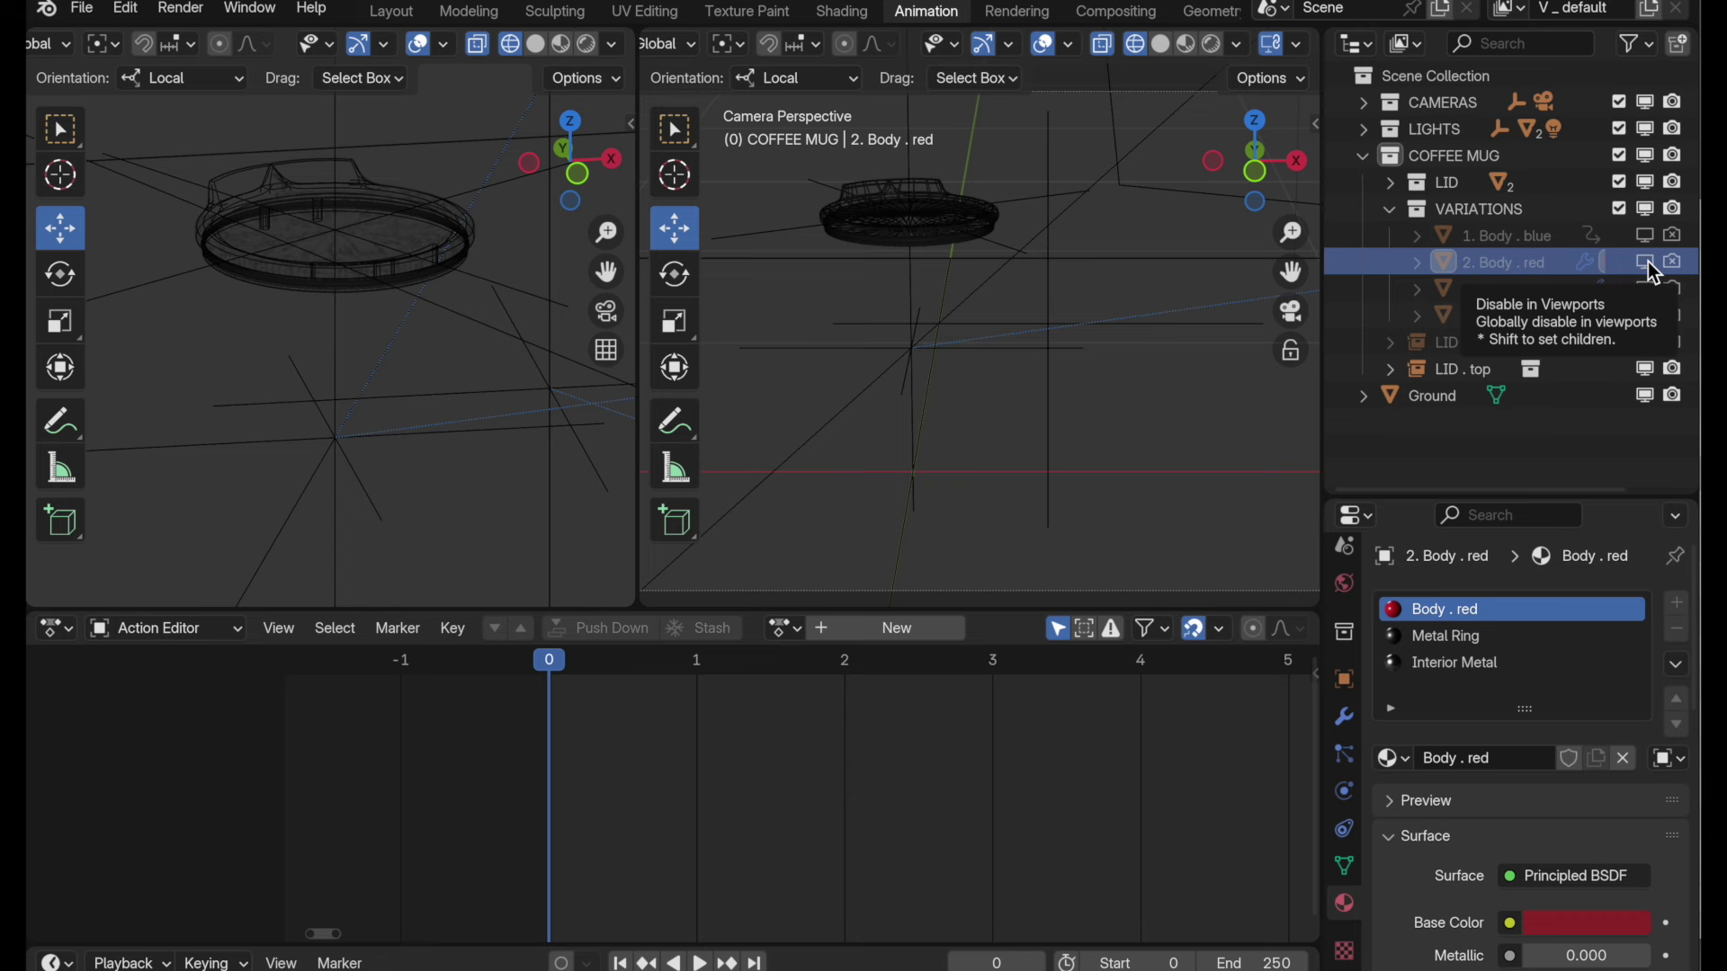
key(i)
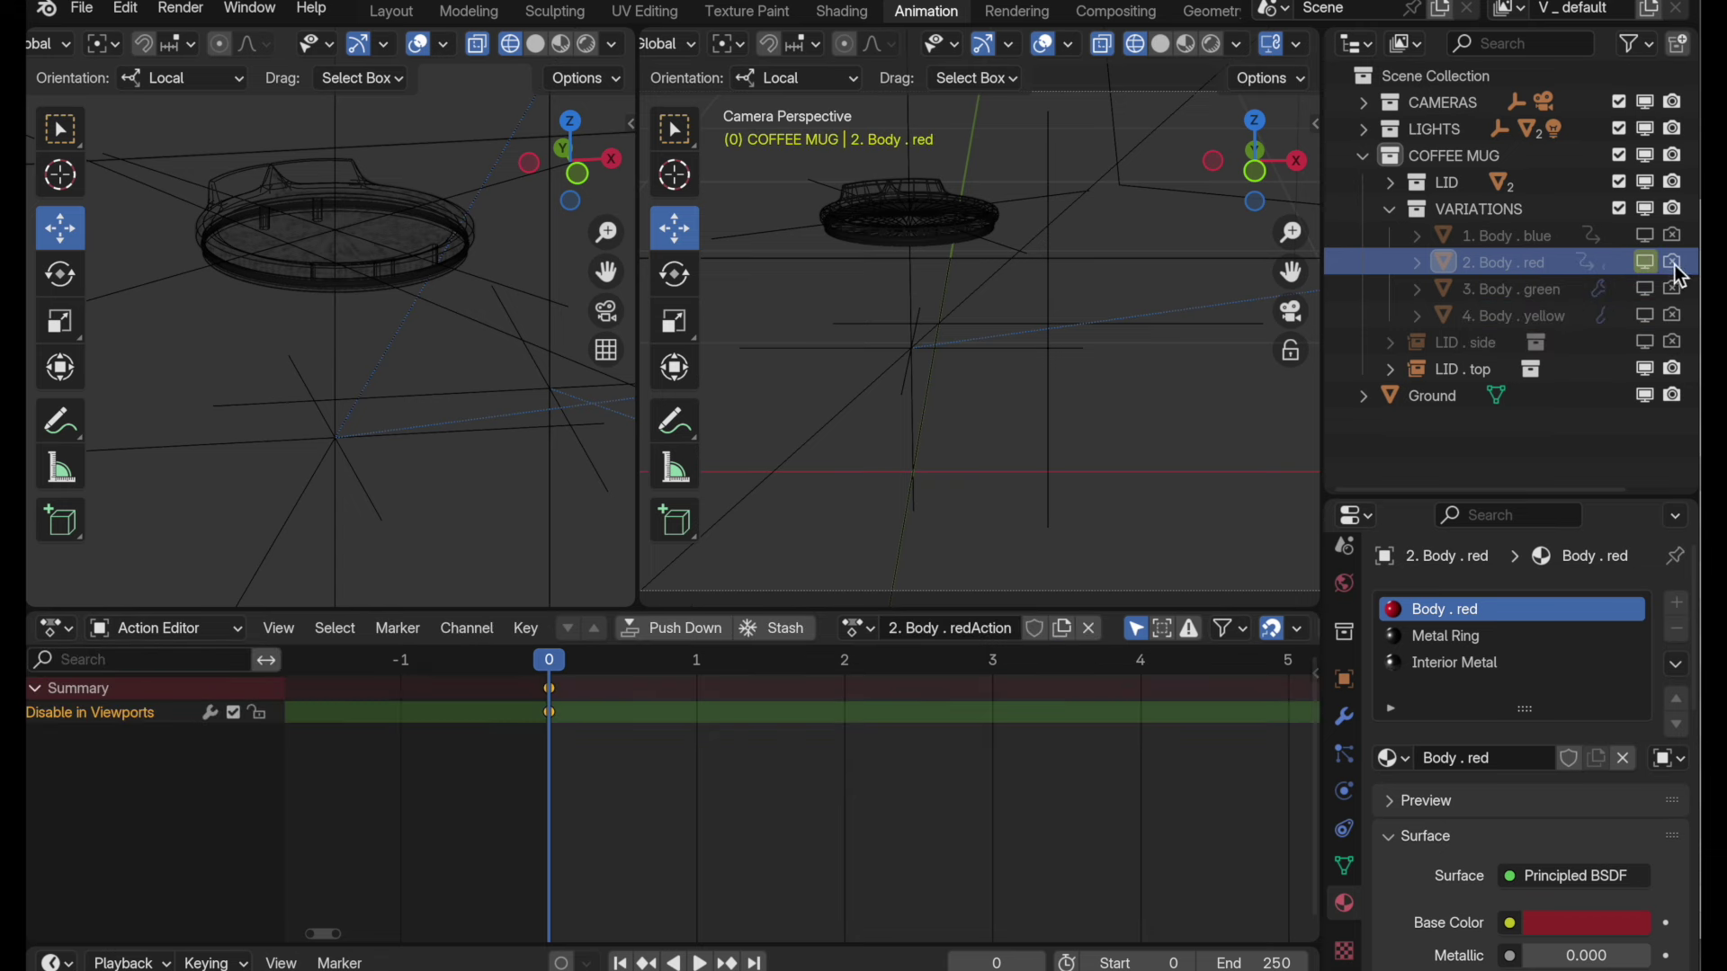
key(i)
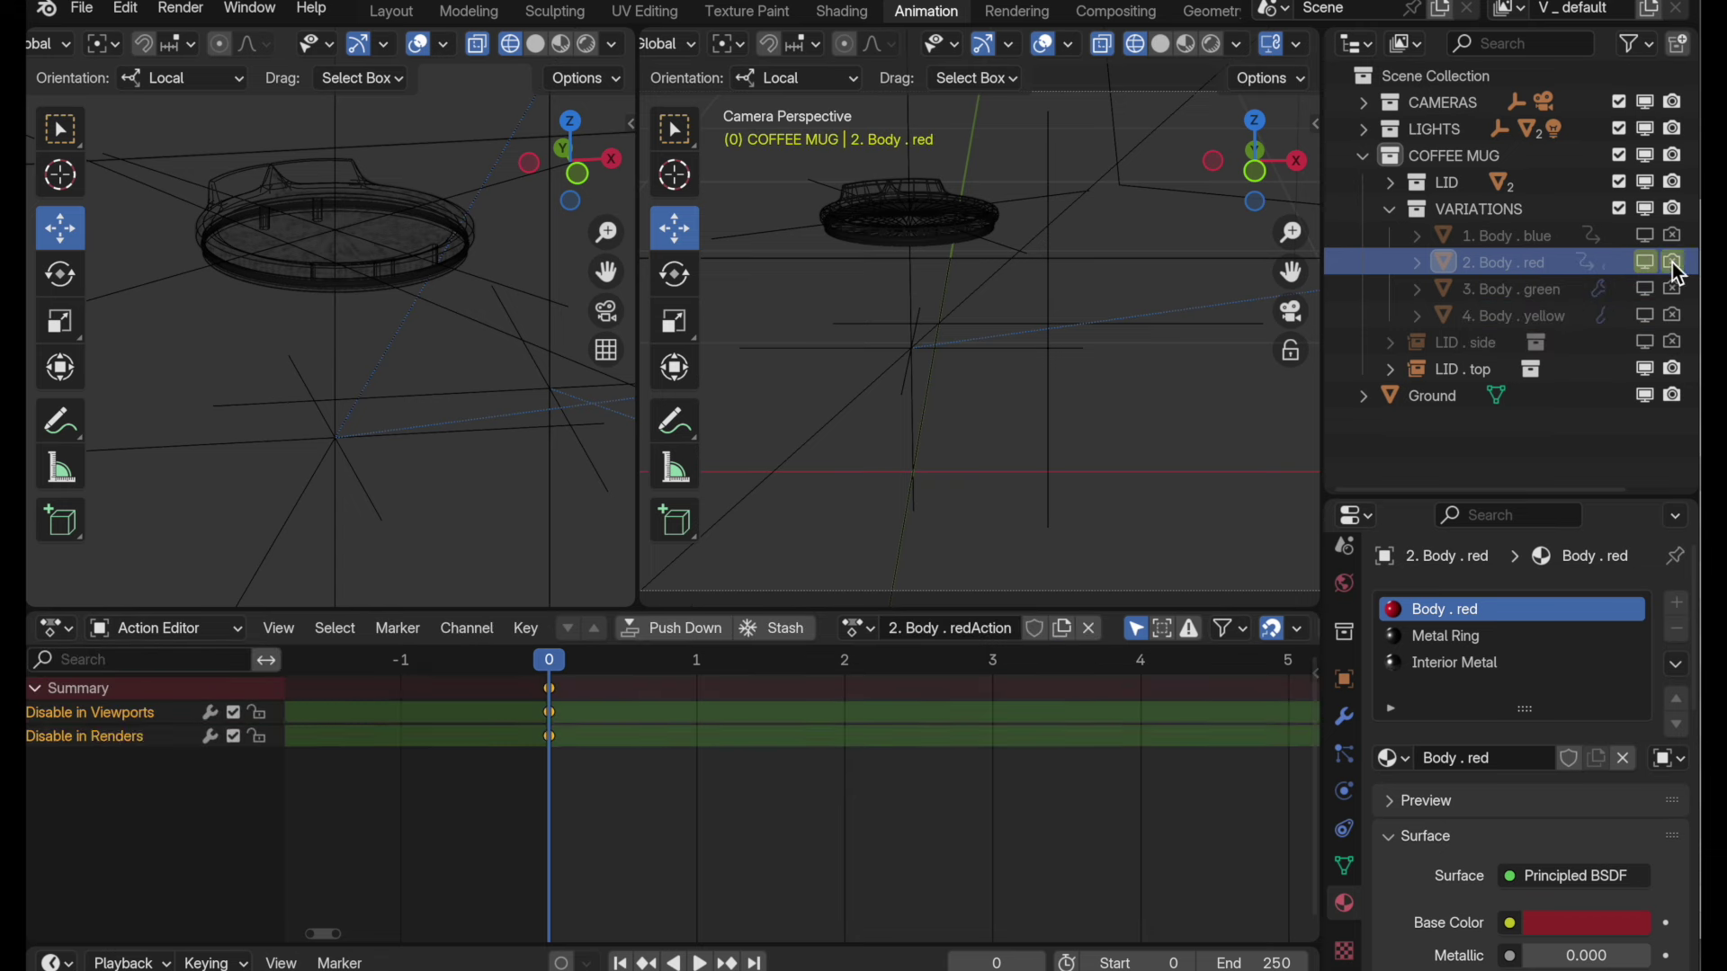
right_click(558, 713)
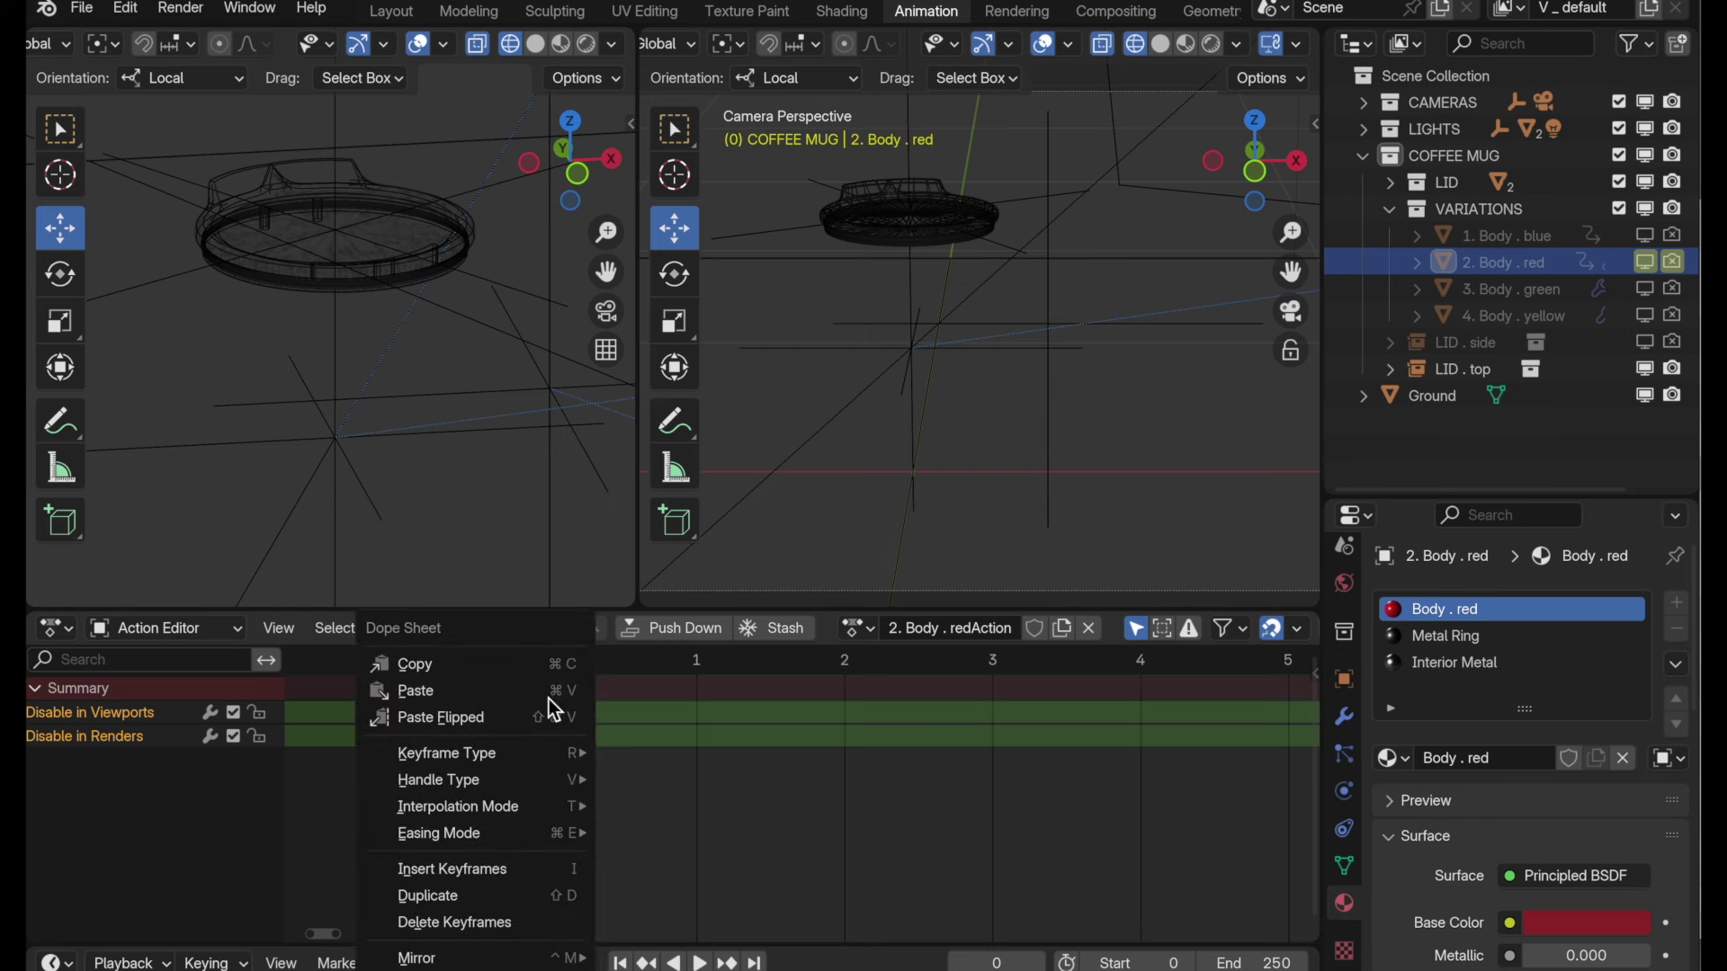
click(533, 695)
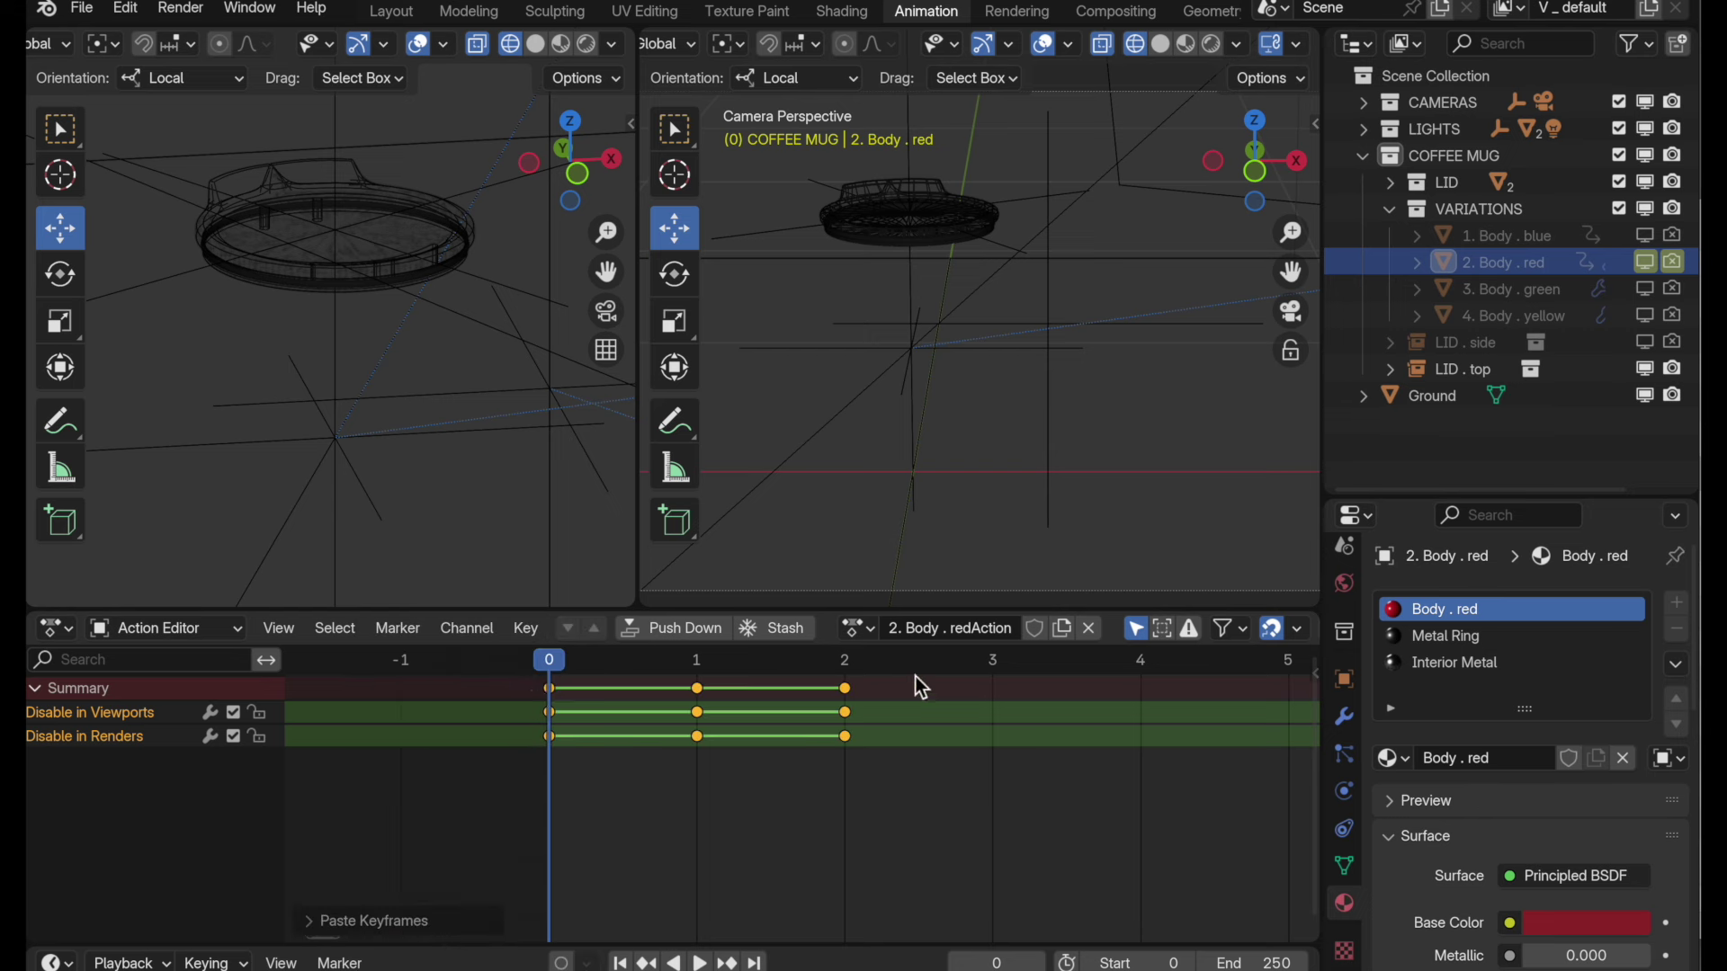
- Rename the red body's action "2. Red Action" and push it down onto the NLA stack
click(944, 630)
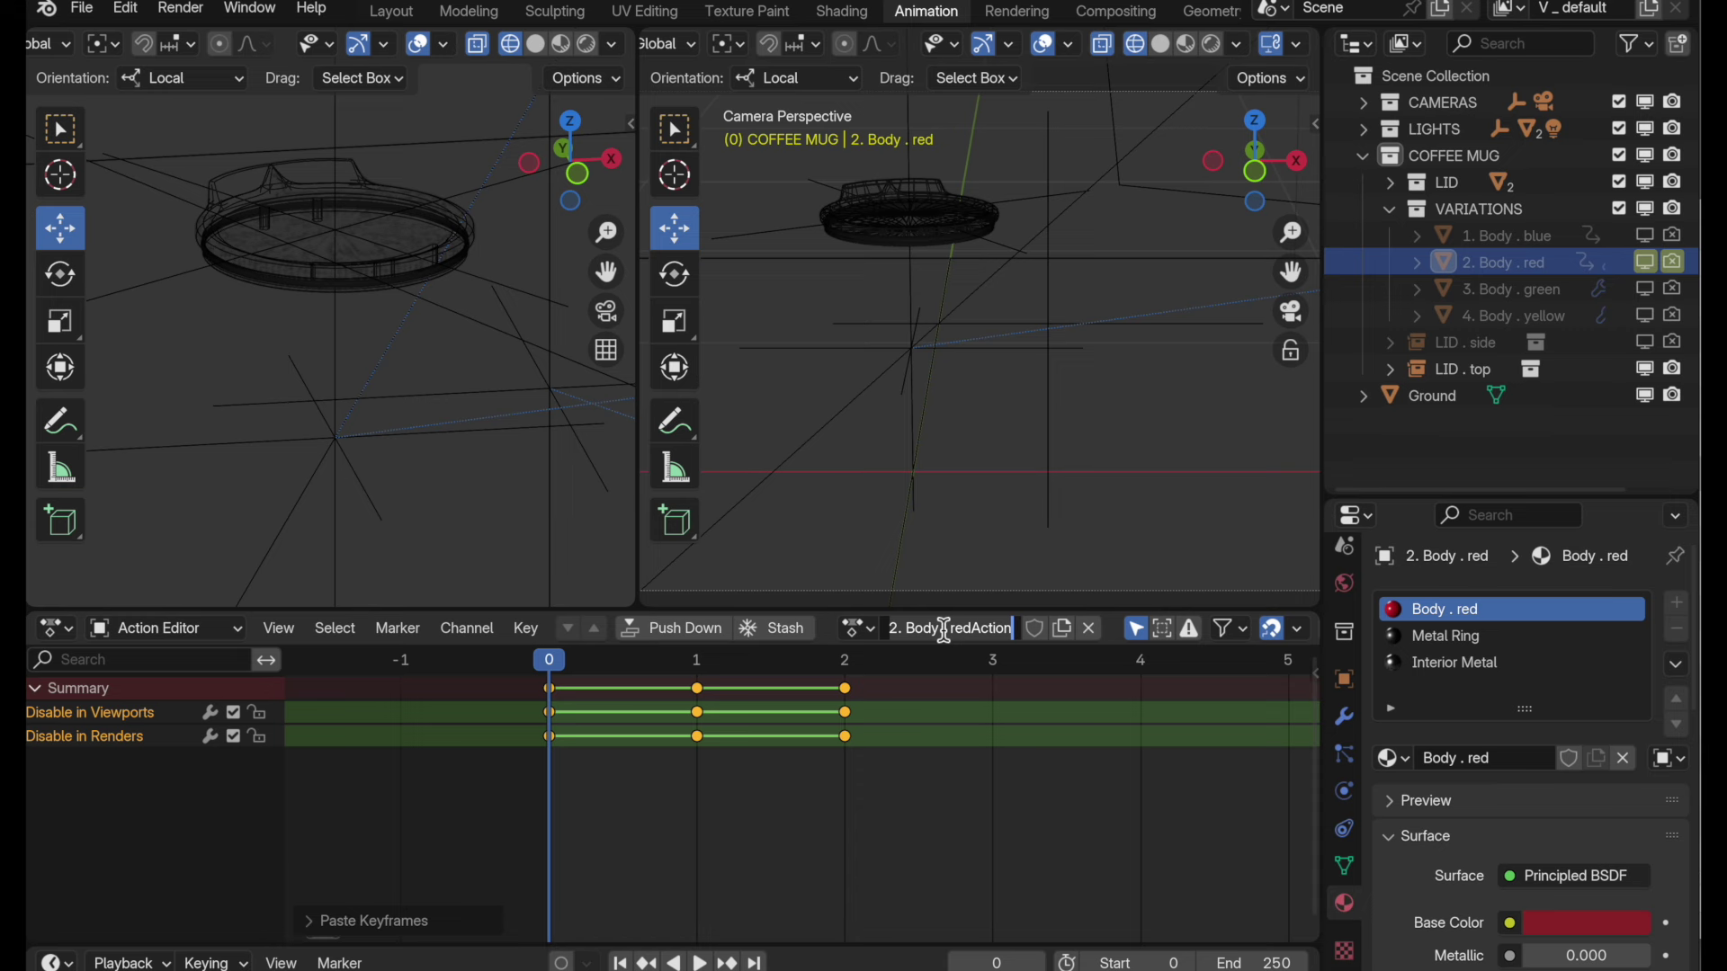
key(ctrl+a)
key(BackSpace)
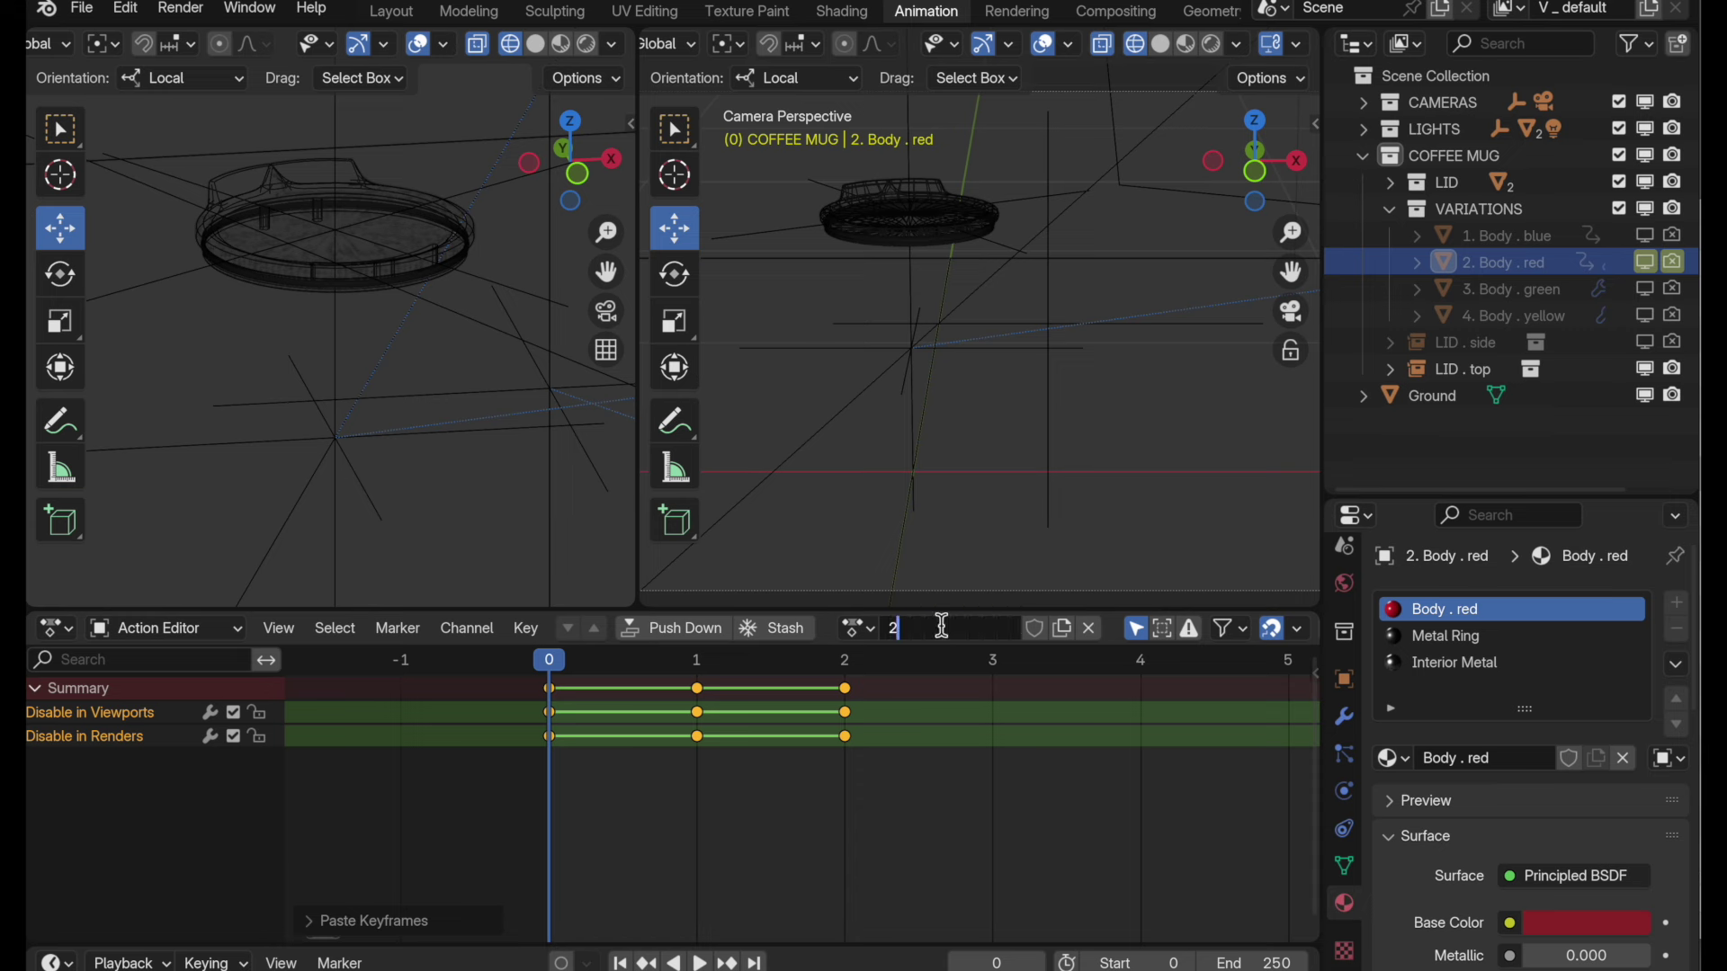
text(2. Red Action)
key(Return)
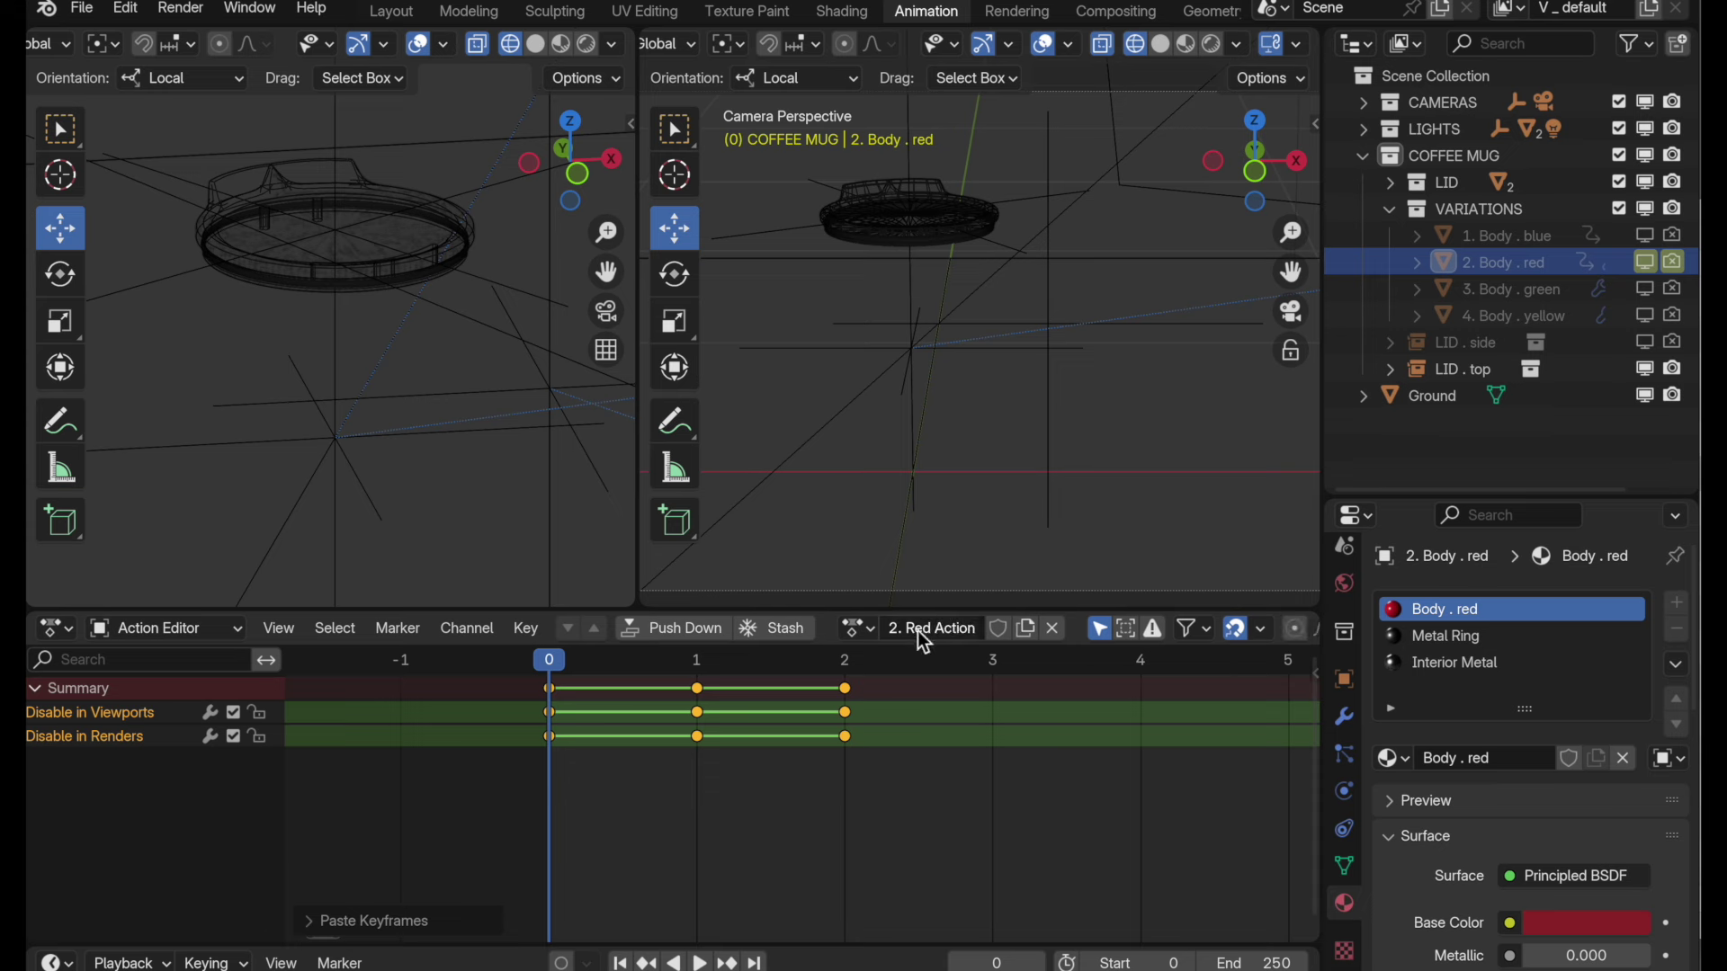
click(681, 632)
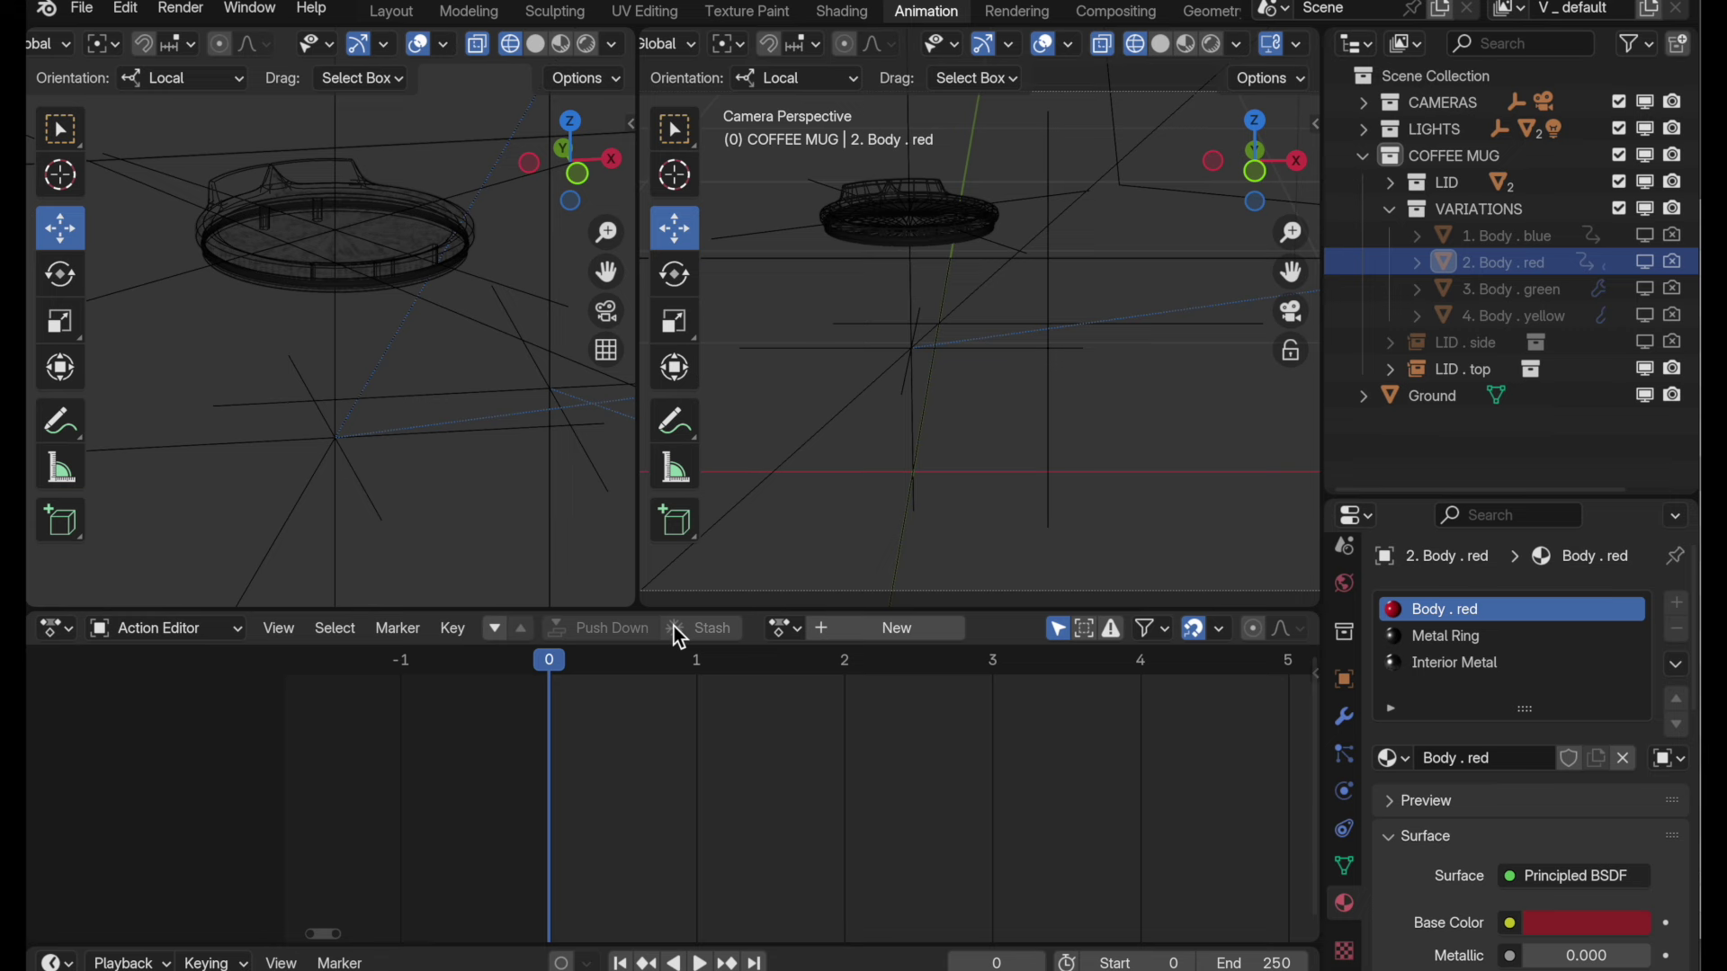
- Keyframe the green body's viewport and render visibility at frame 0 and paste the copied keyframes into its action
click(1490, 292)
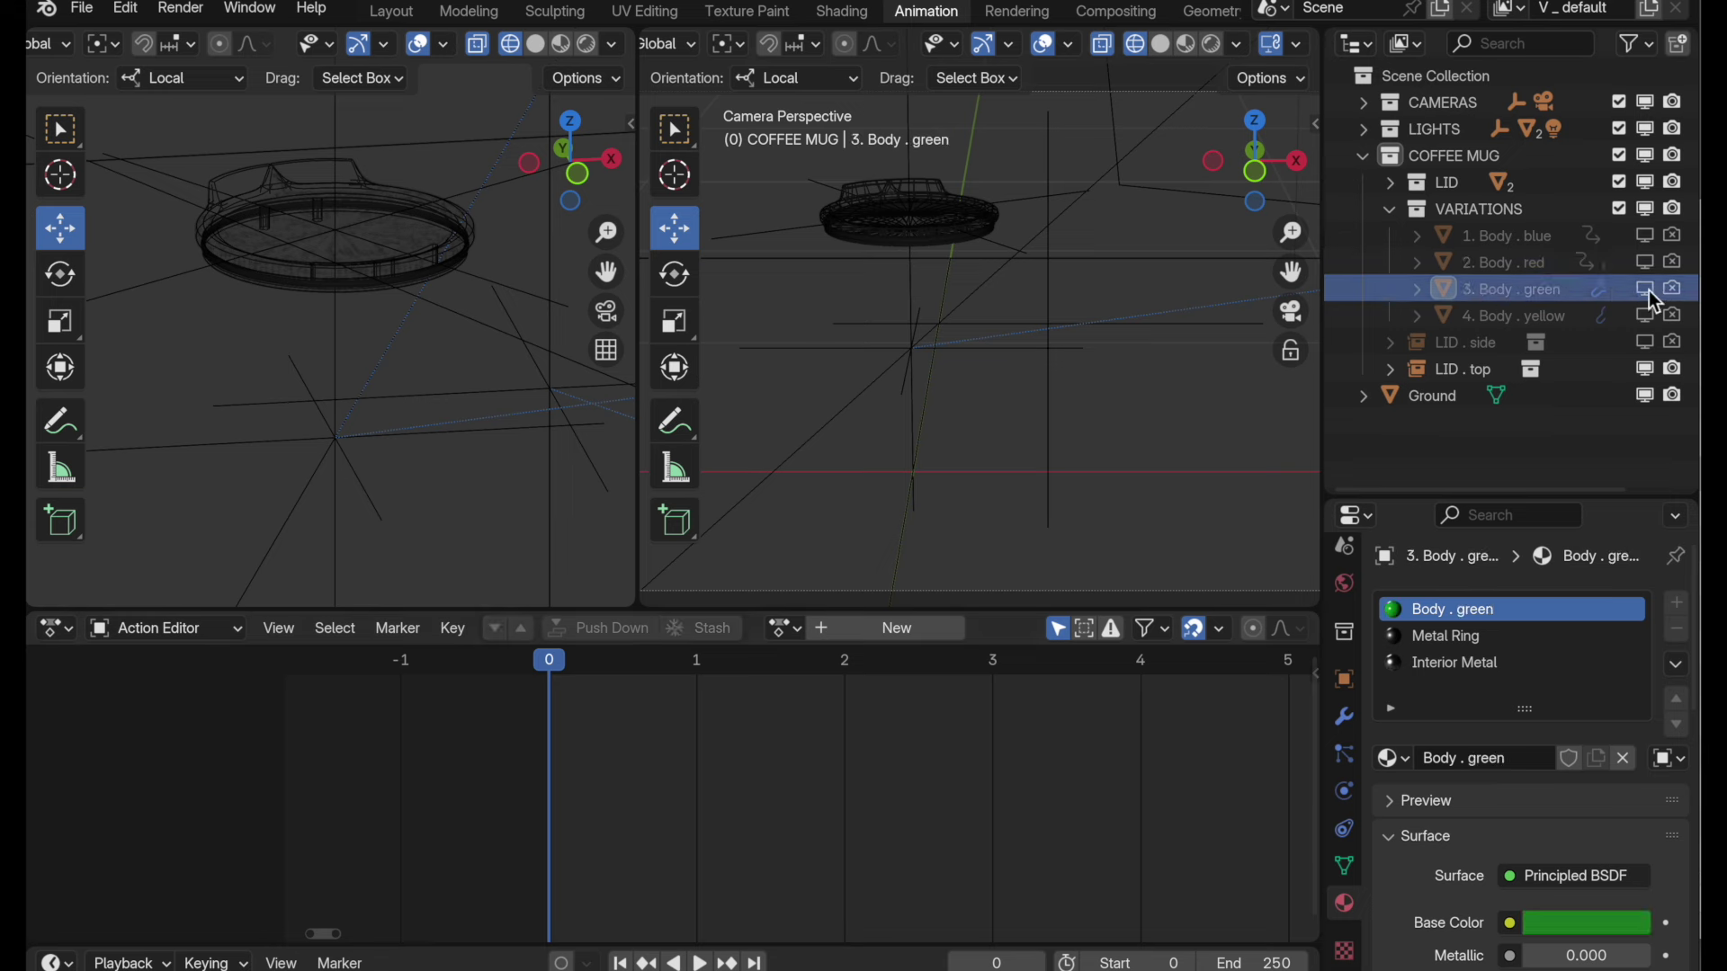
key(i)
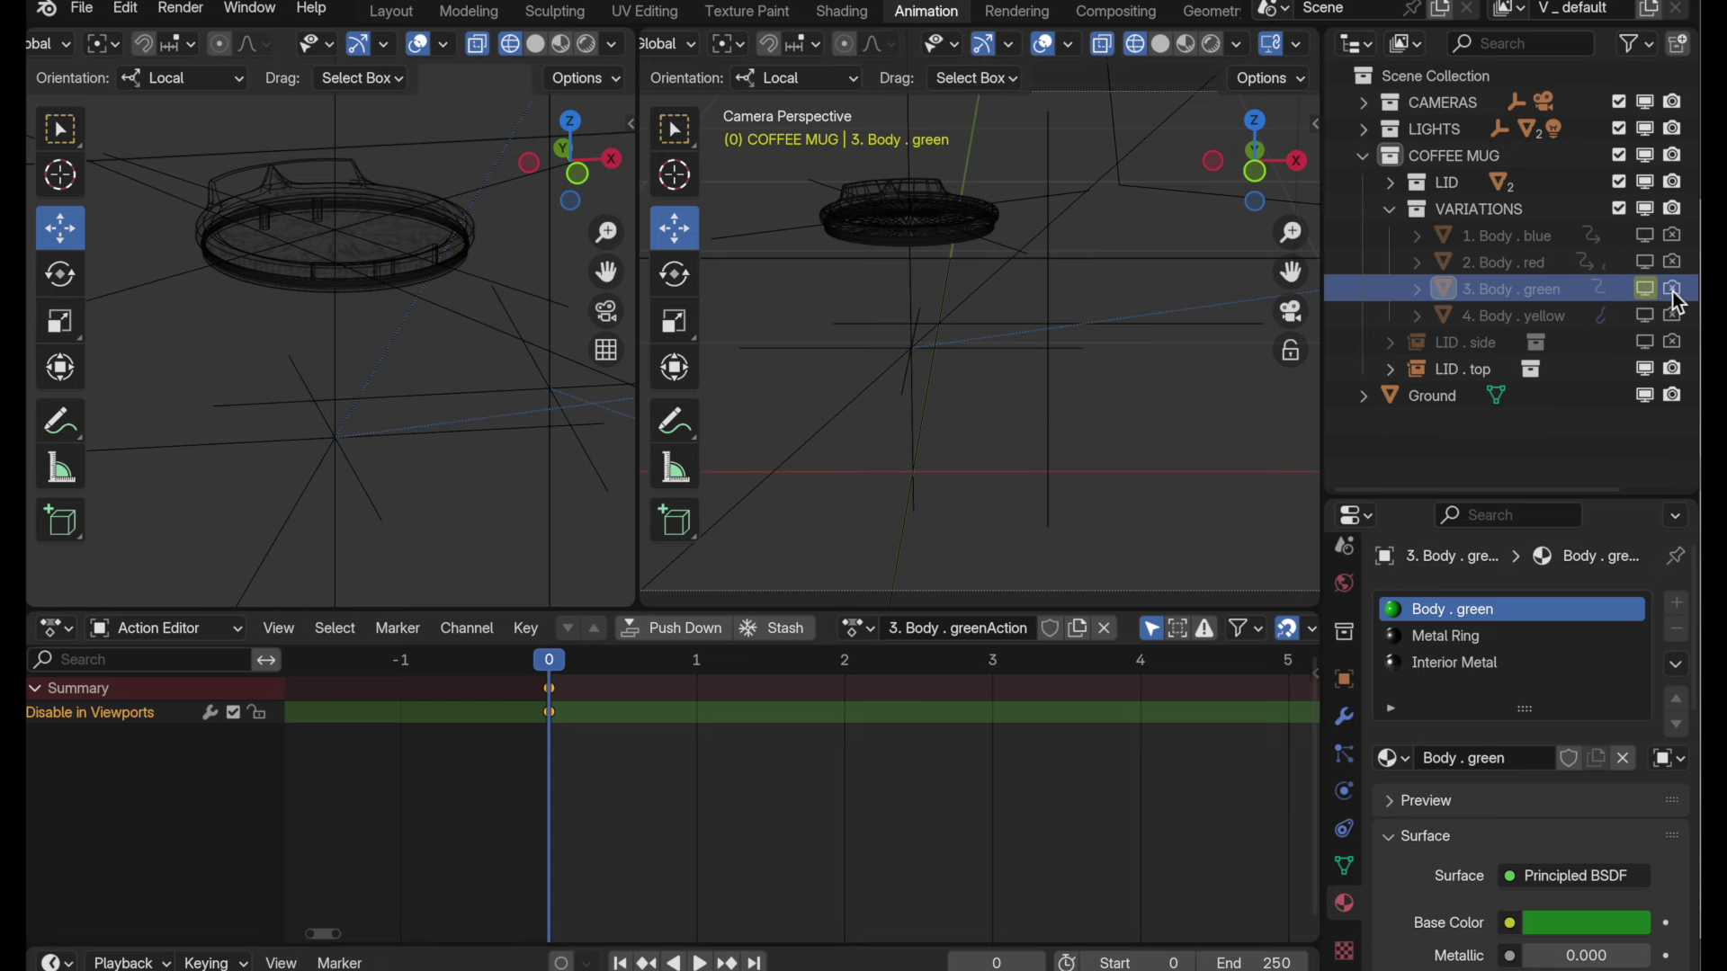
key(i)
right_click(558, 706)
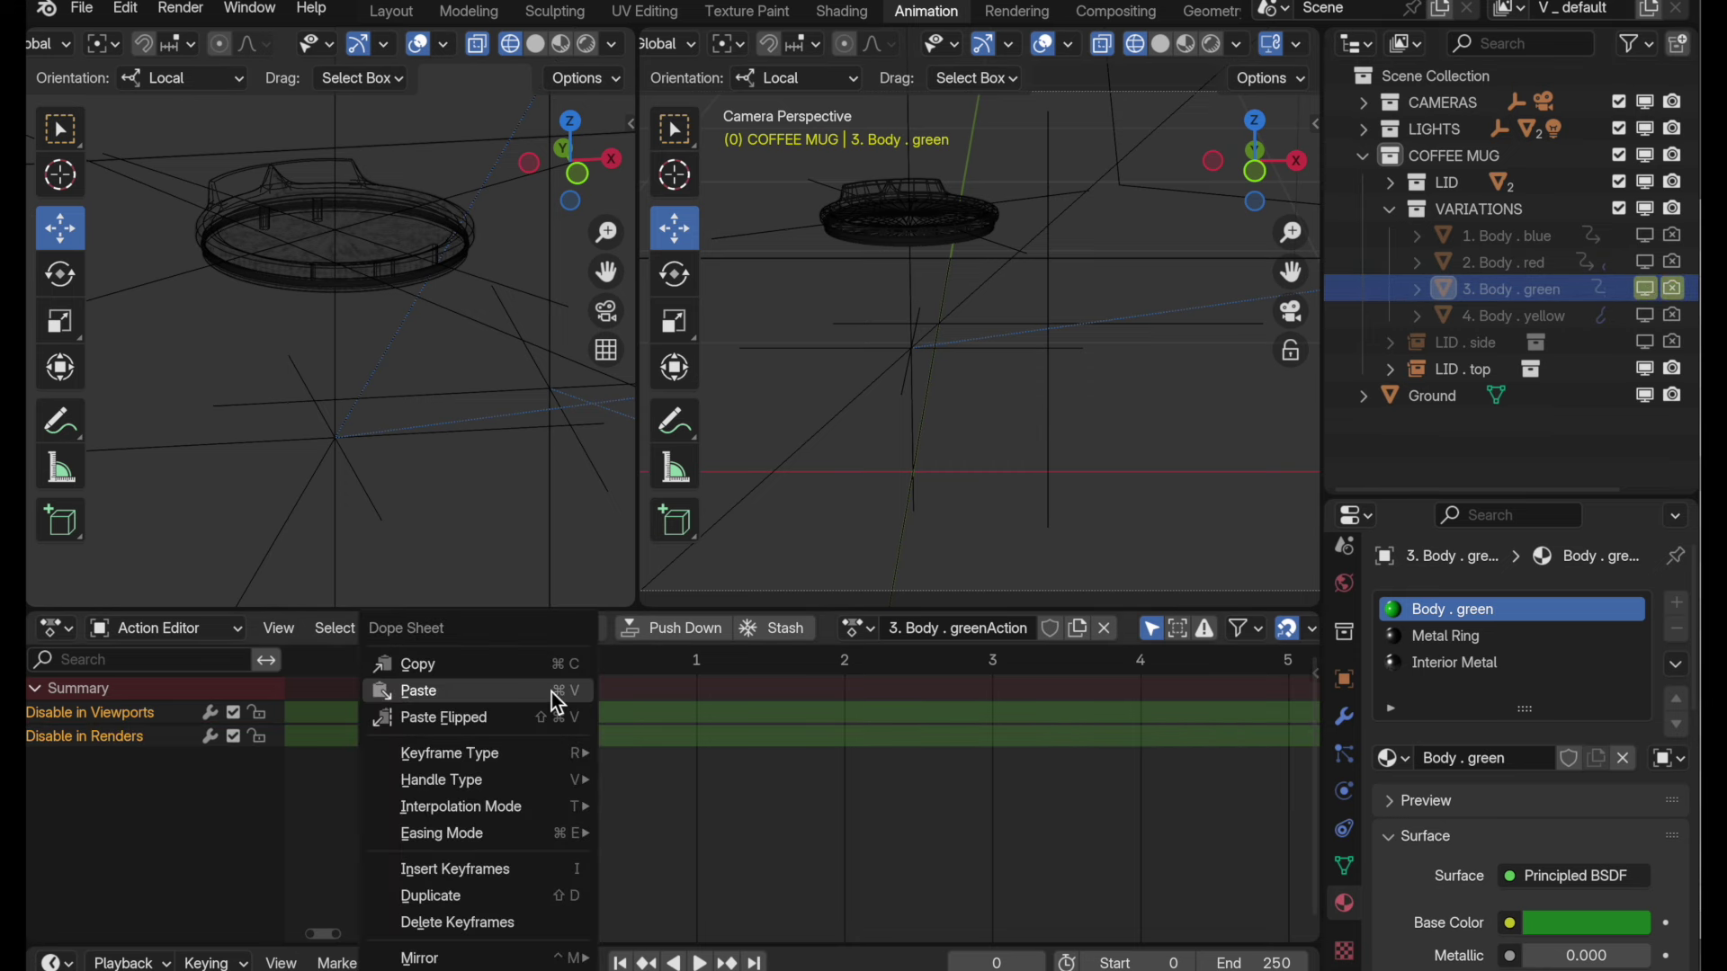
click(559, 693)
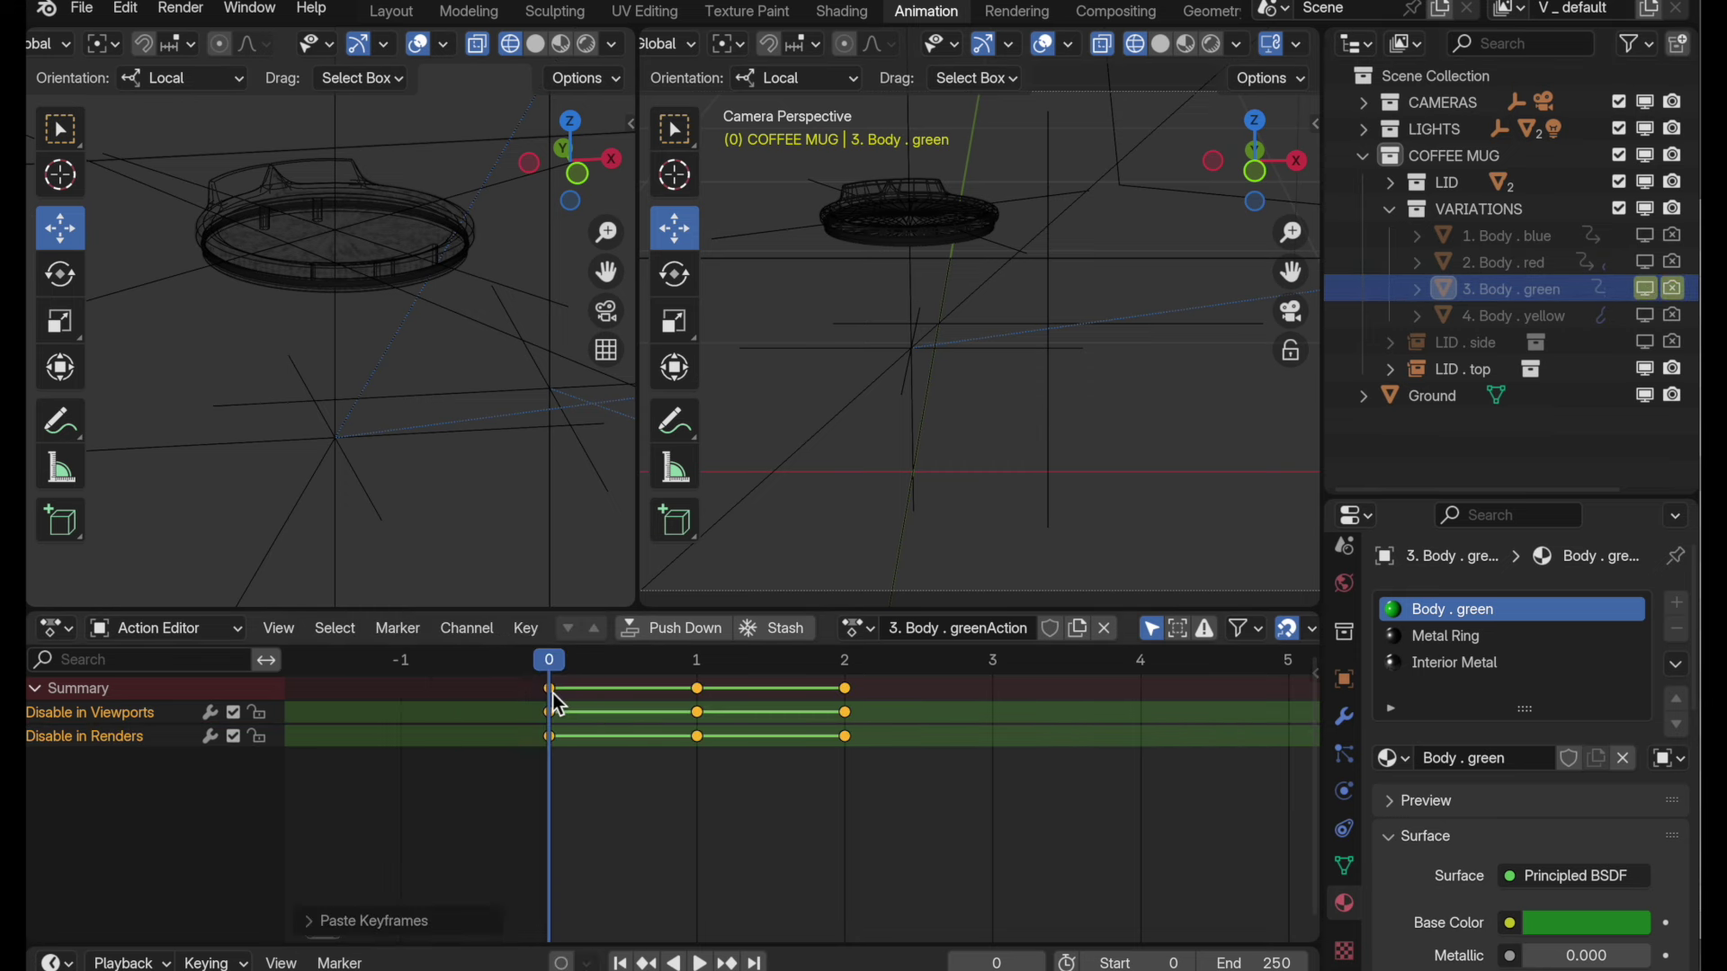
- Rename the green body's action "3. Green Action" and push it down onto the NLA stack
click(931, 628)
key(ctrl+BackSpace)
key(ctrl+BackSpace)
key(ctrl+BackSpace)
text(Green Action)
key(Return)
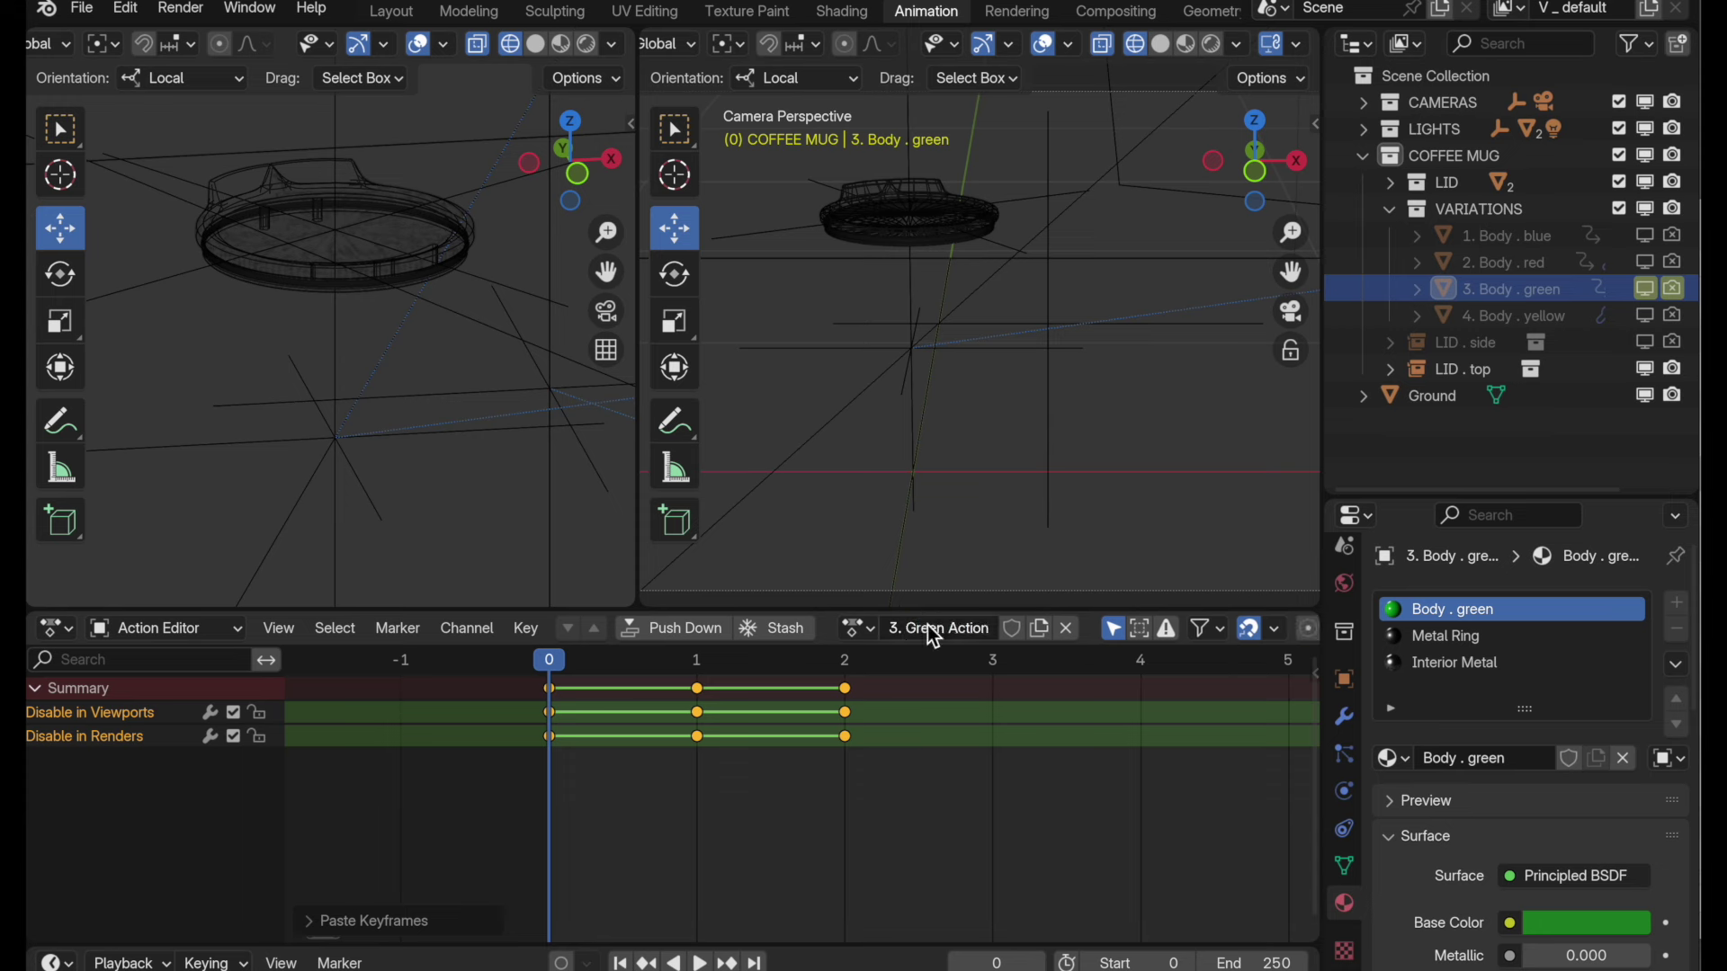
click(672, 632)
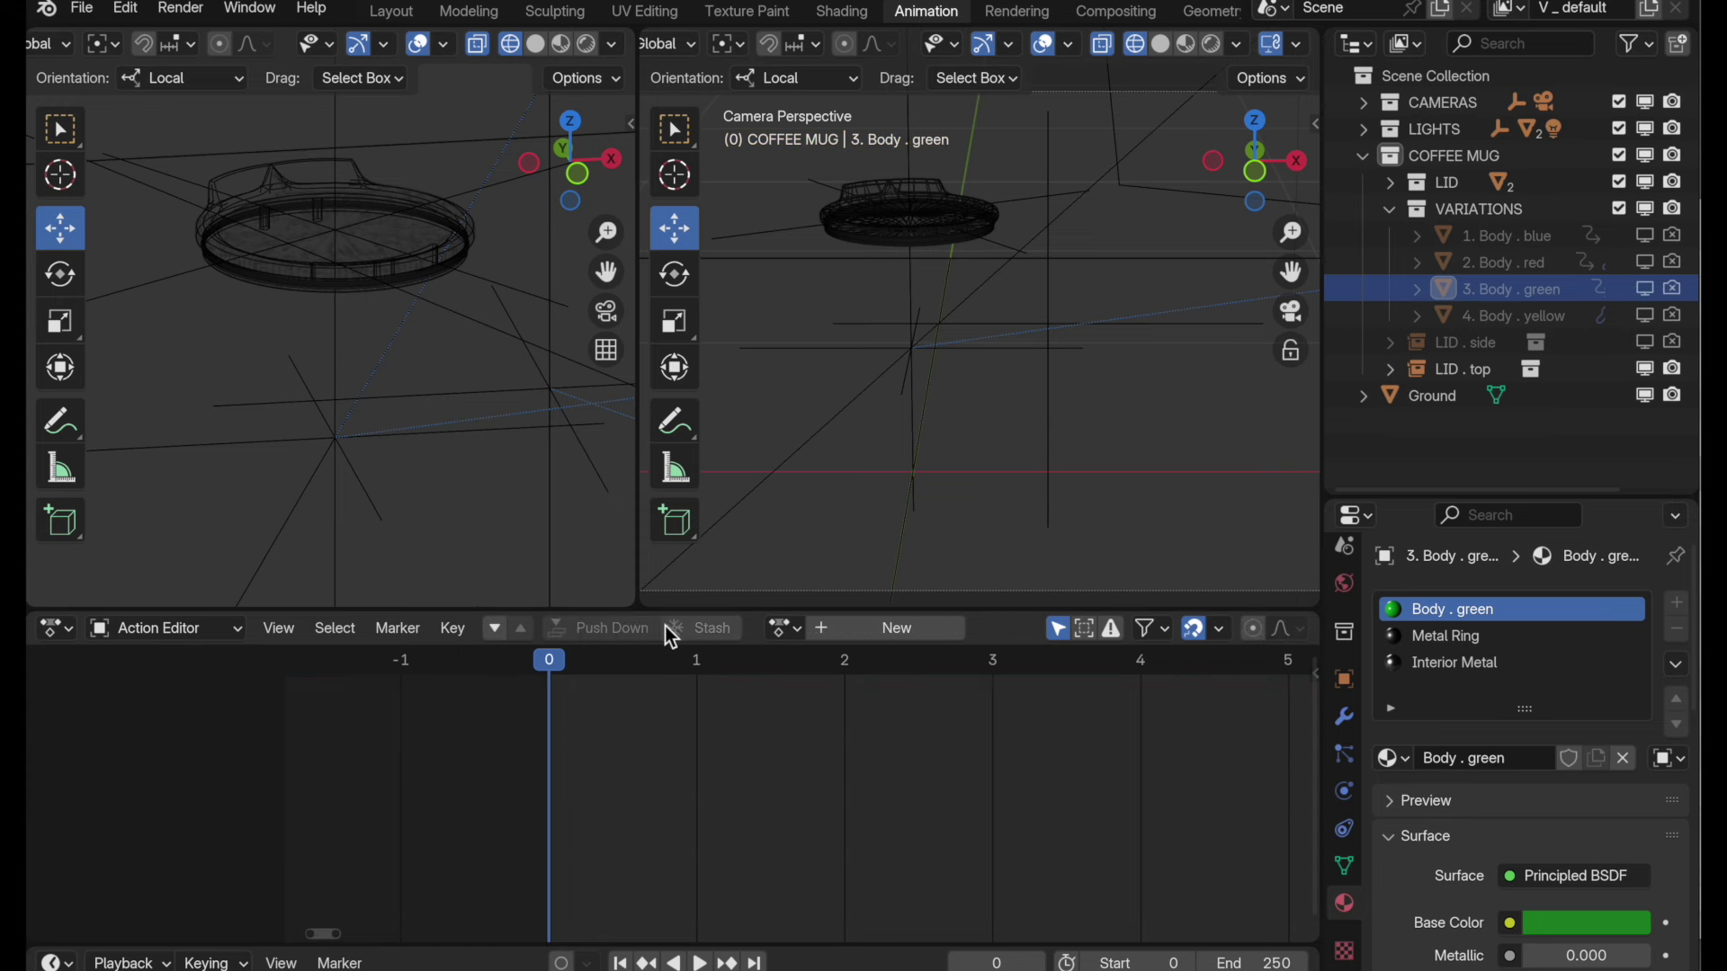
- Keyframe the yellow body's viewport and render visibility at frame 0 and paste the copied keyframes into its action
click(1508, 320)
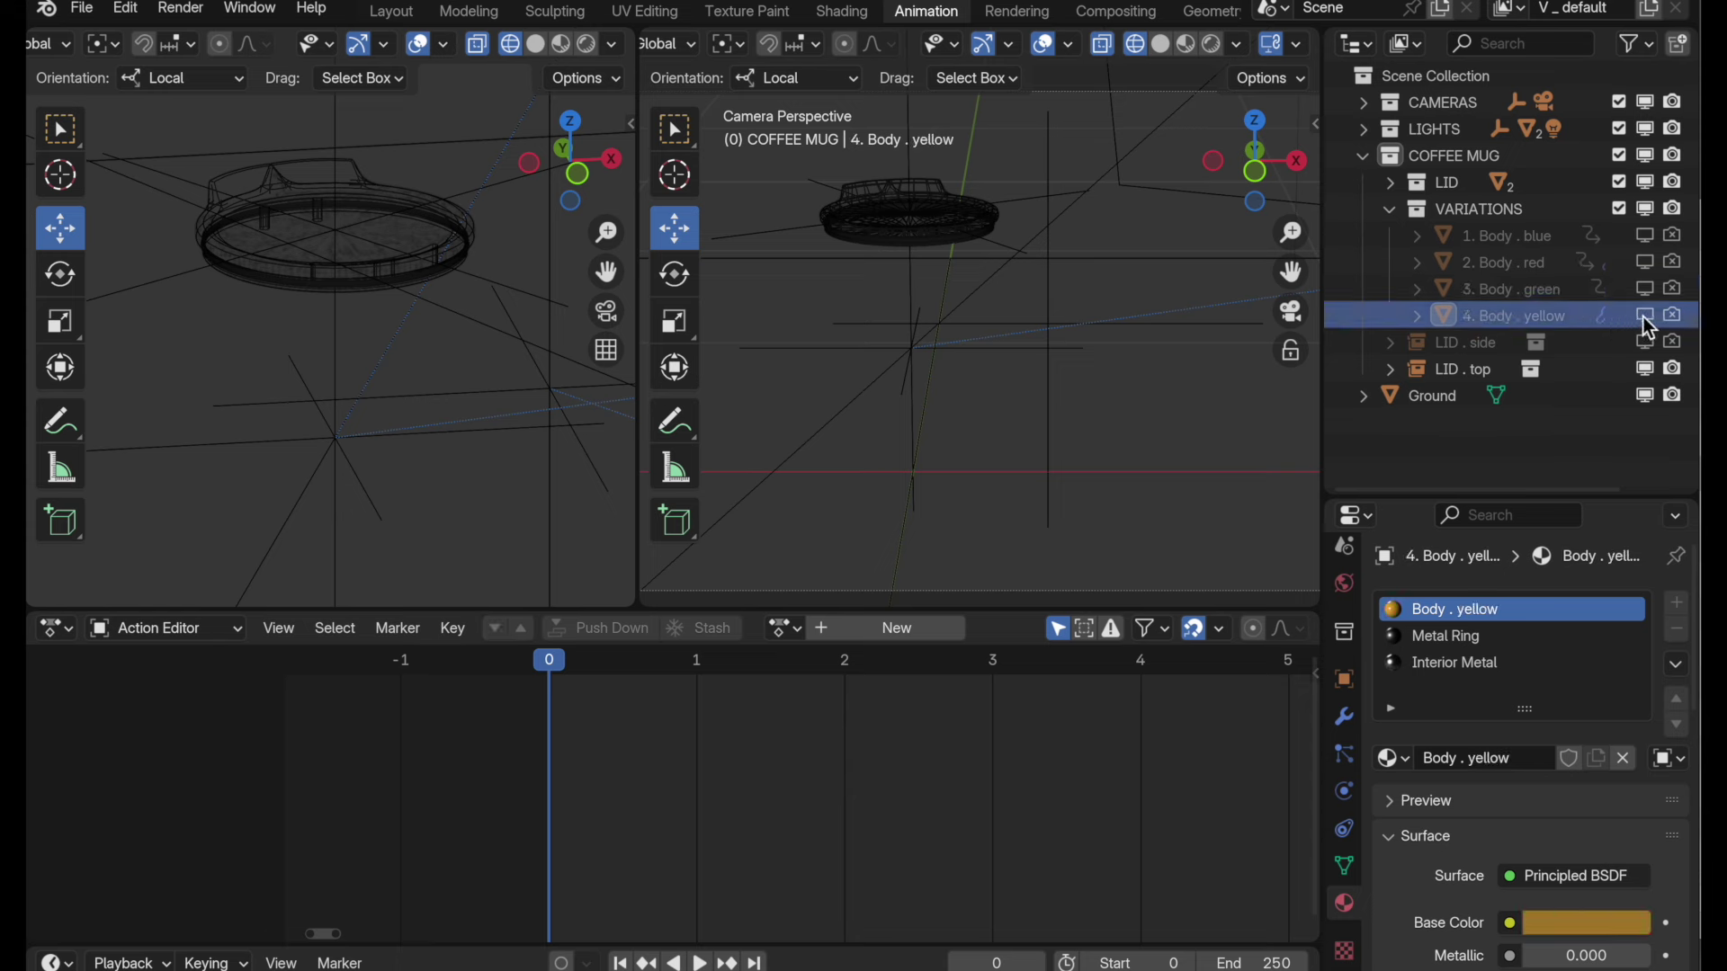
key(i)
key(i)
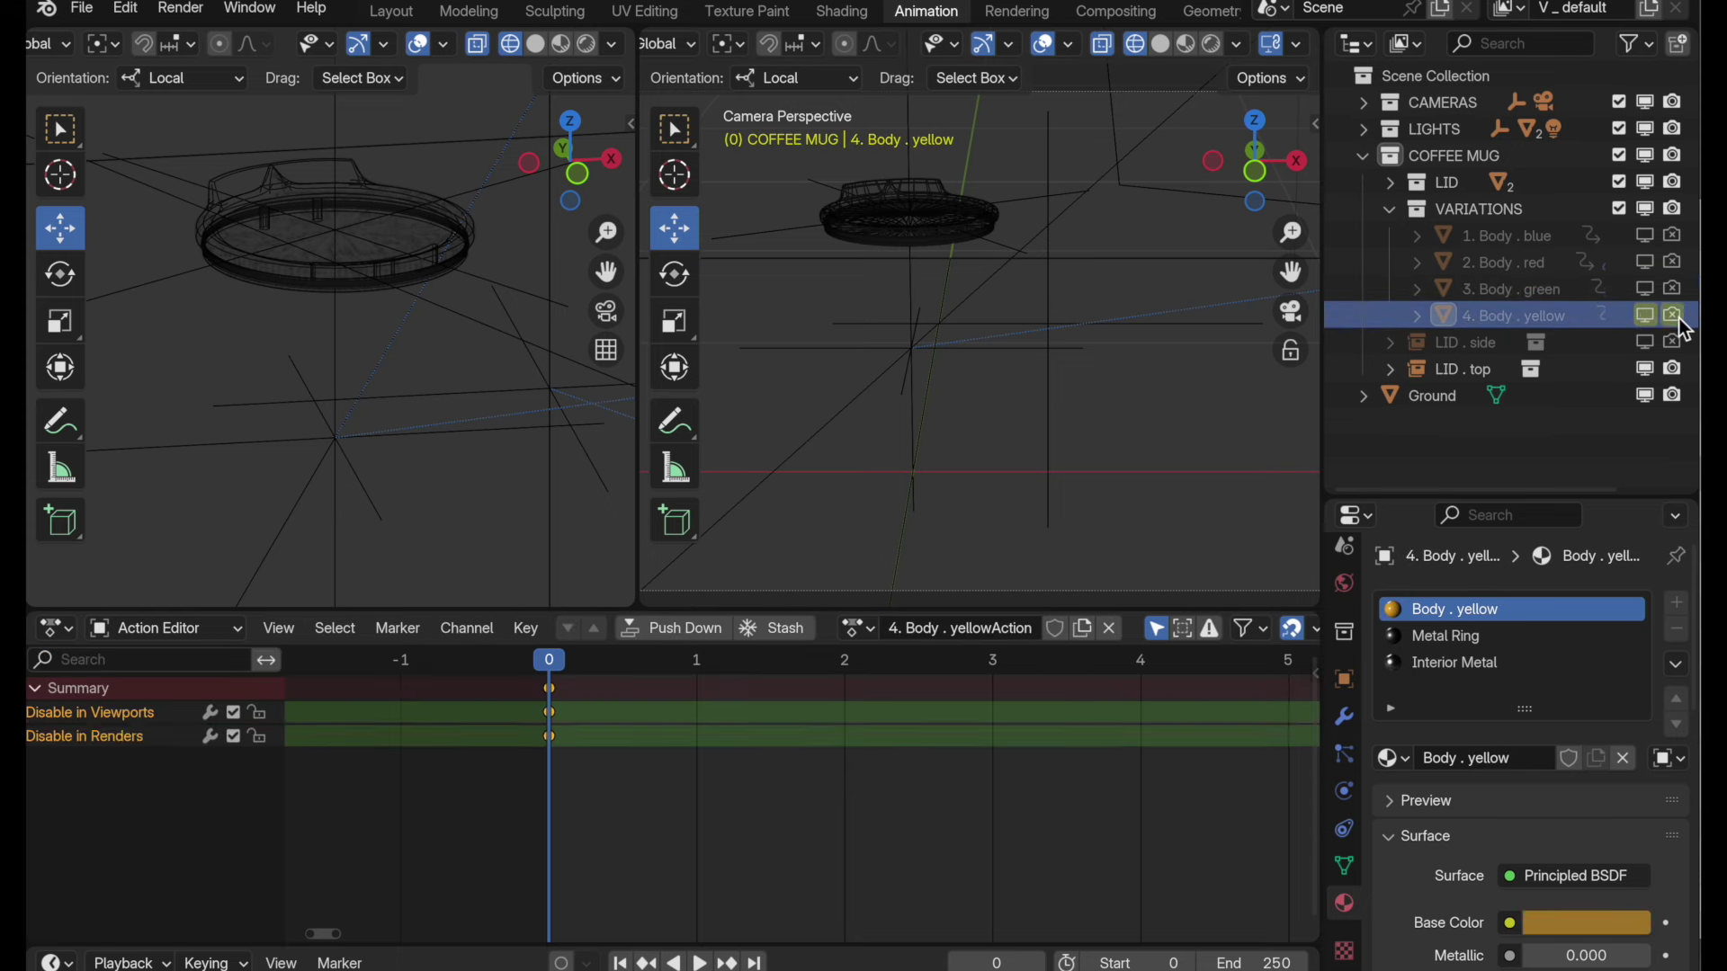
right_click(553, 689)
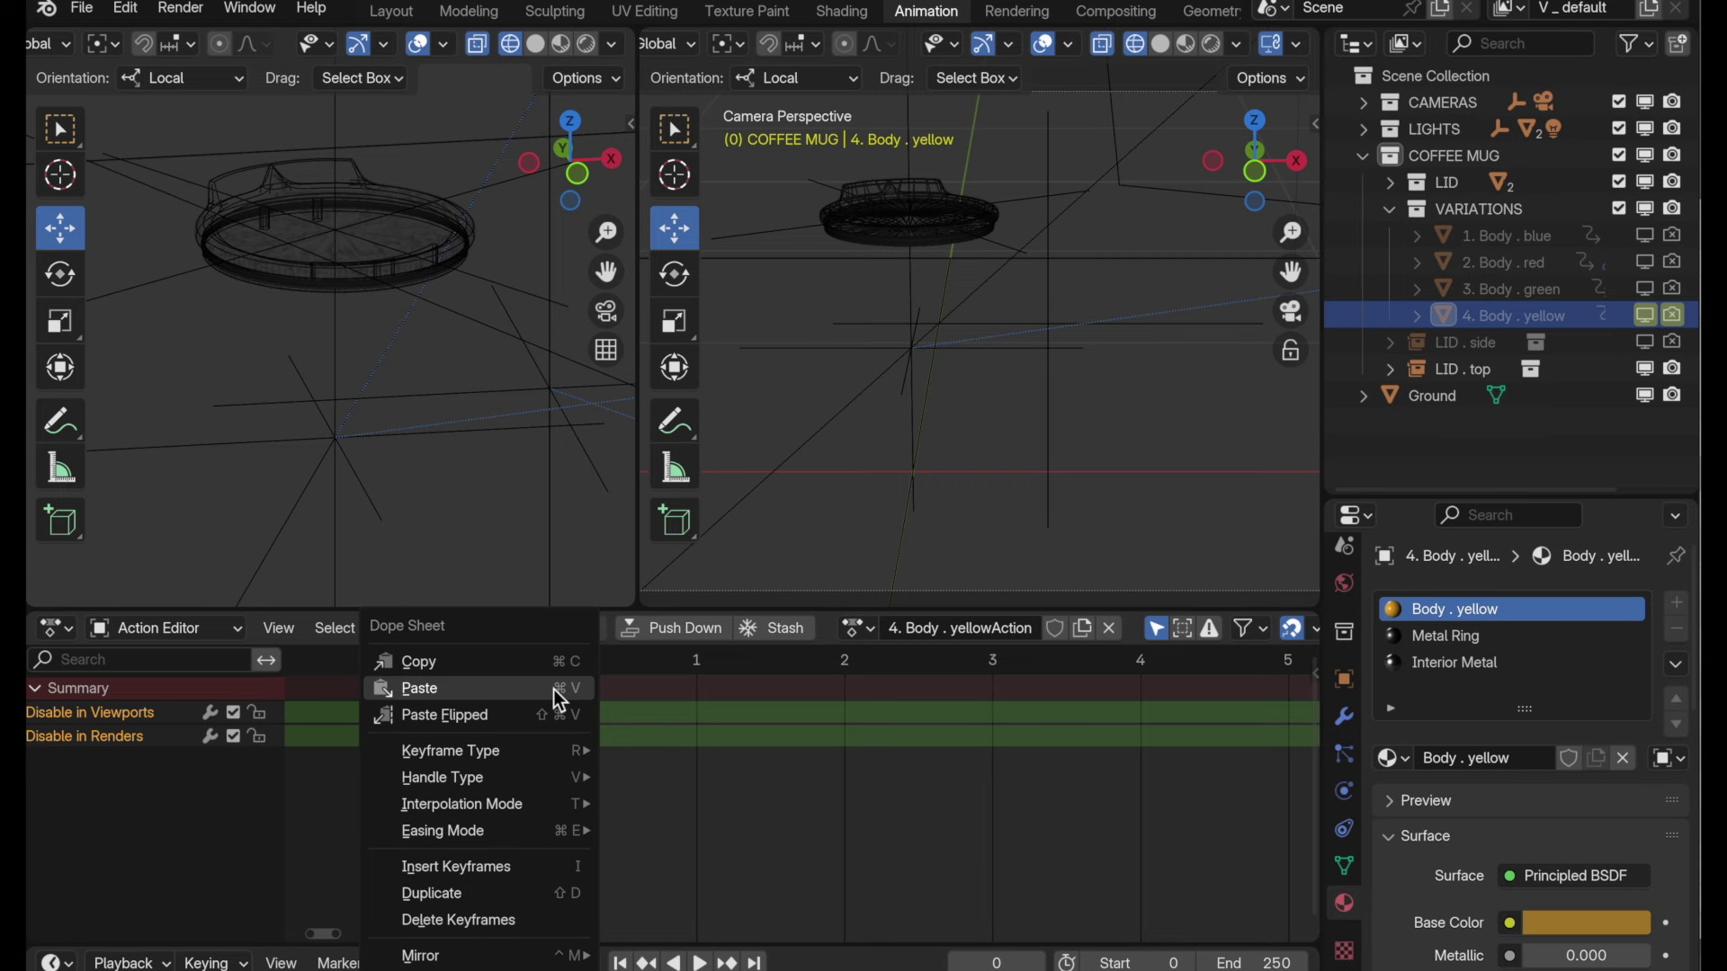
click(553, 689)
- Rename the yellow body's action "4. Yellow Action" and push it down onto the NLA stack
click(954, 629)
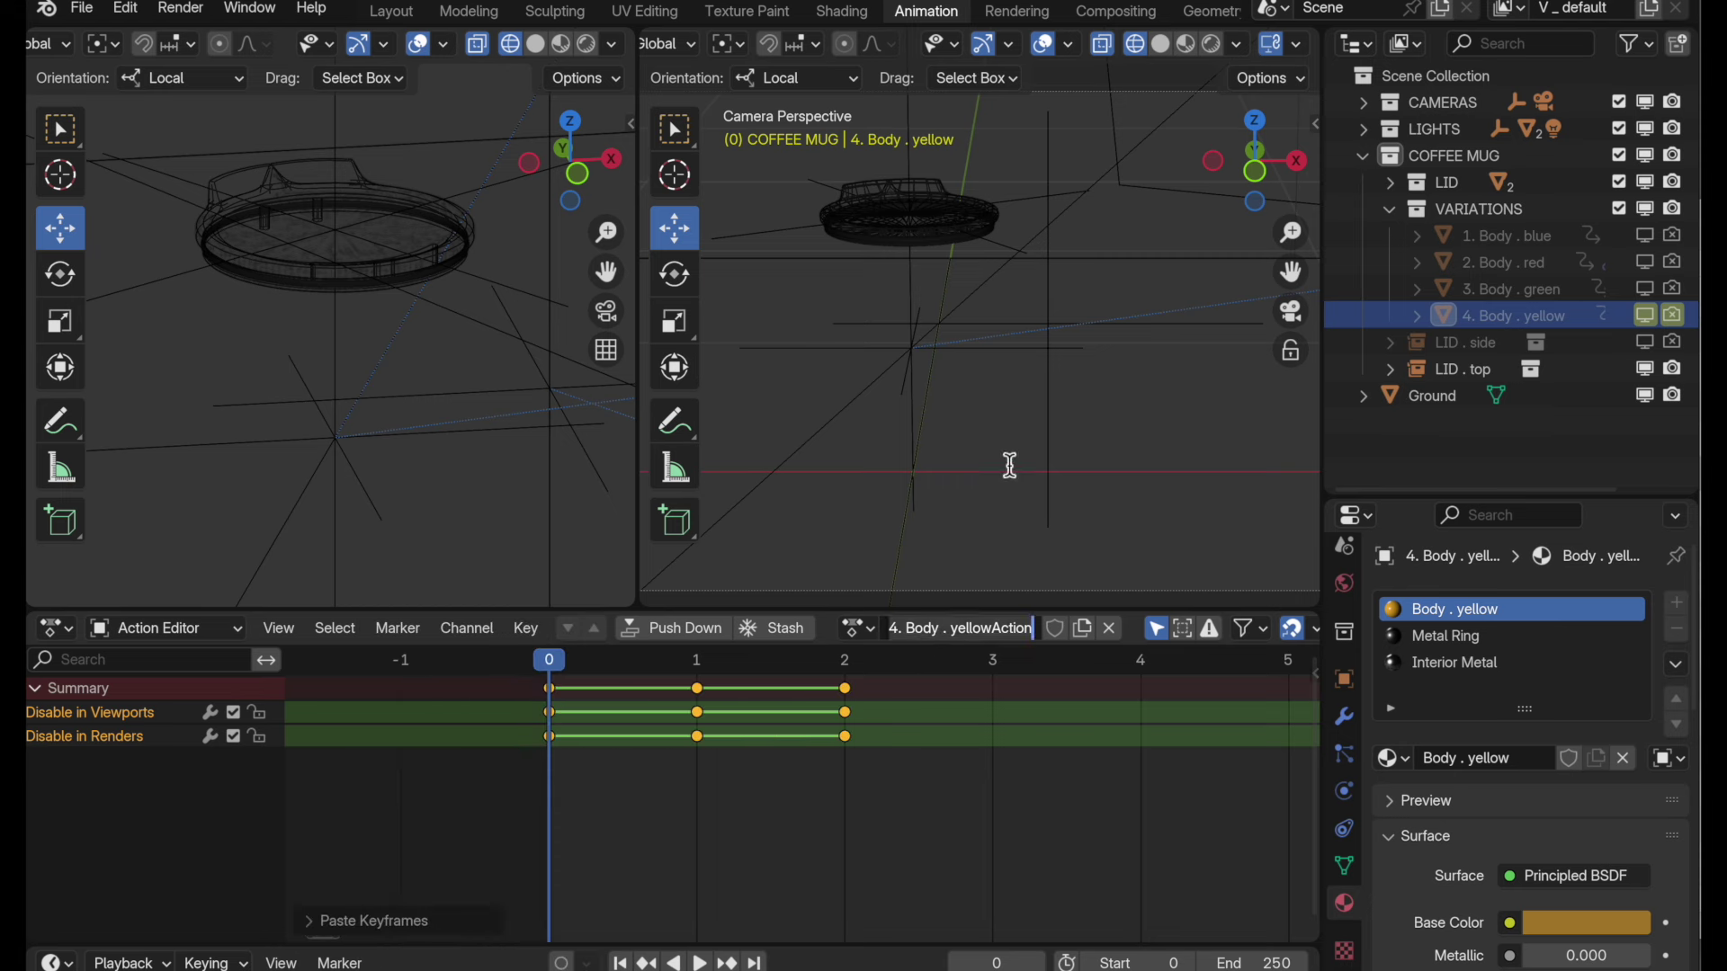
key(ctrl+a)
key(BackSpace)
text(4. Yell)
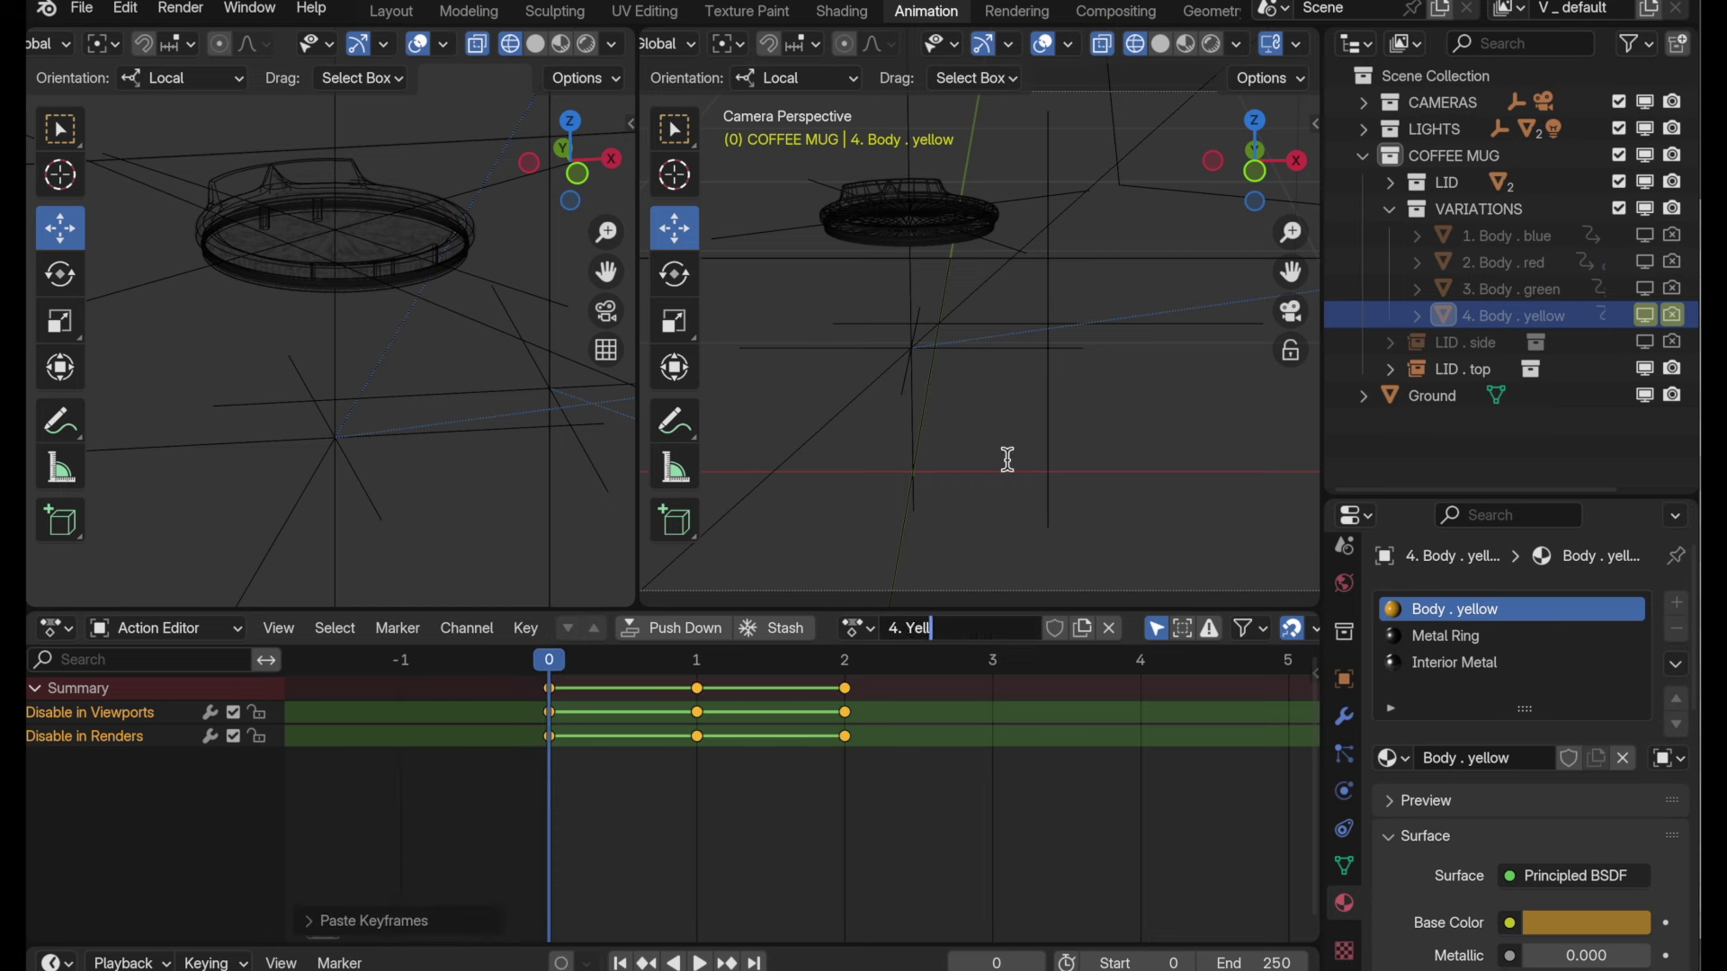
text(ow Action)
key(Return)
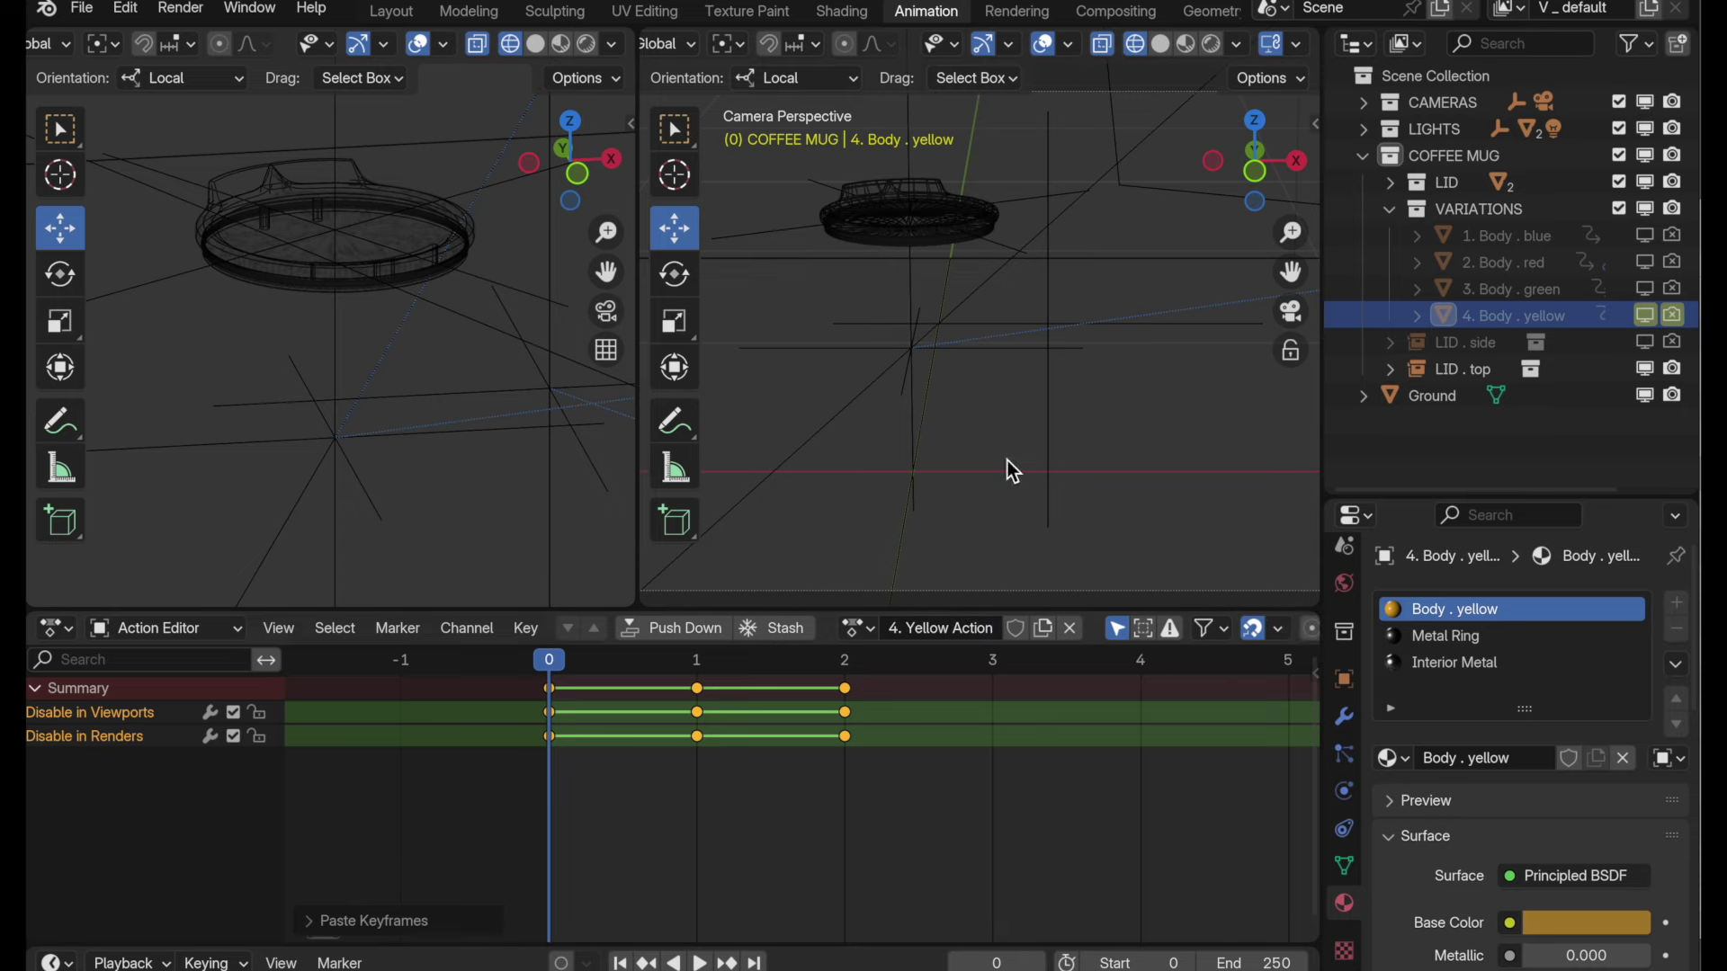
click(668, 635)
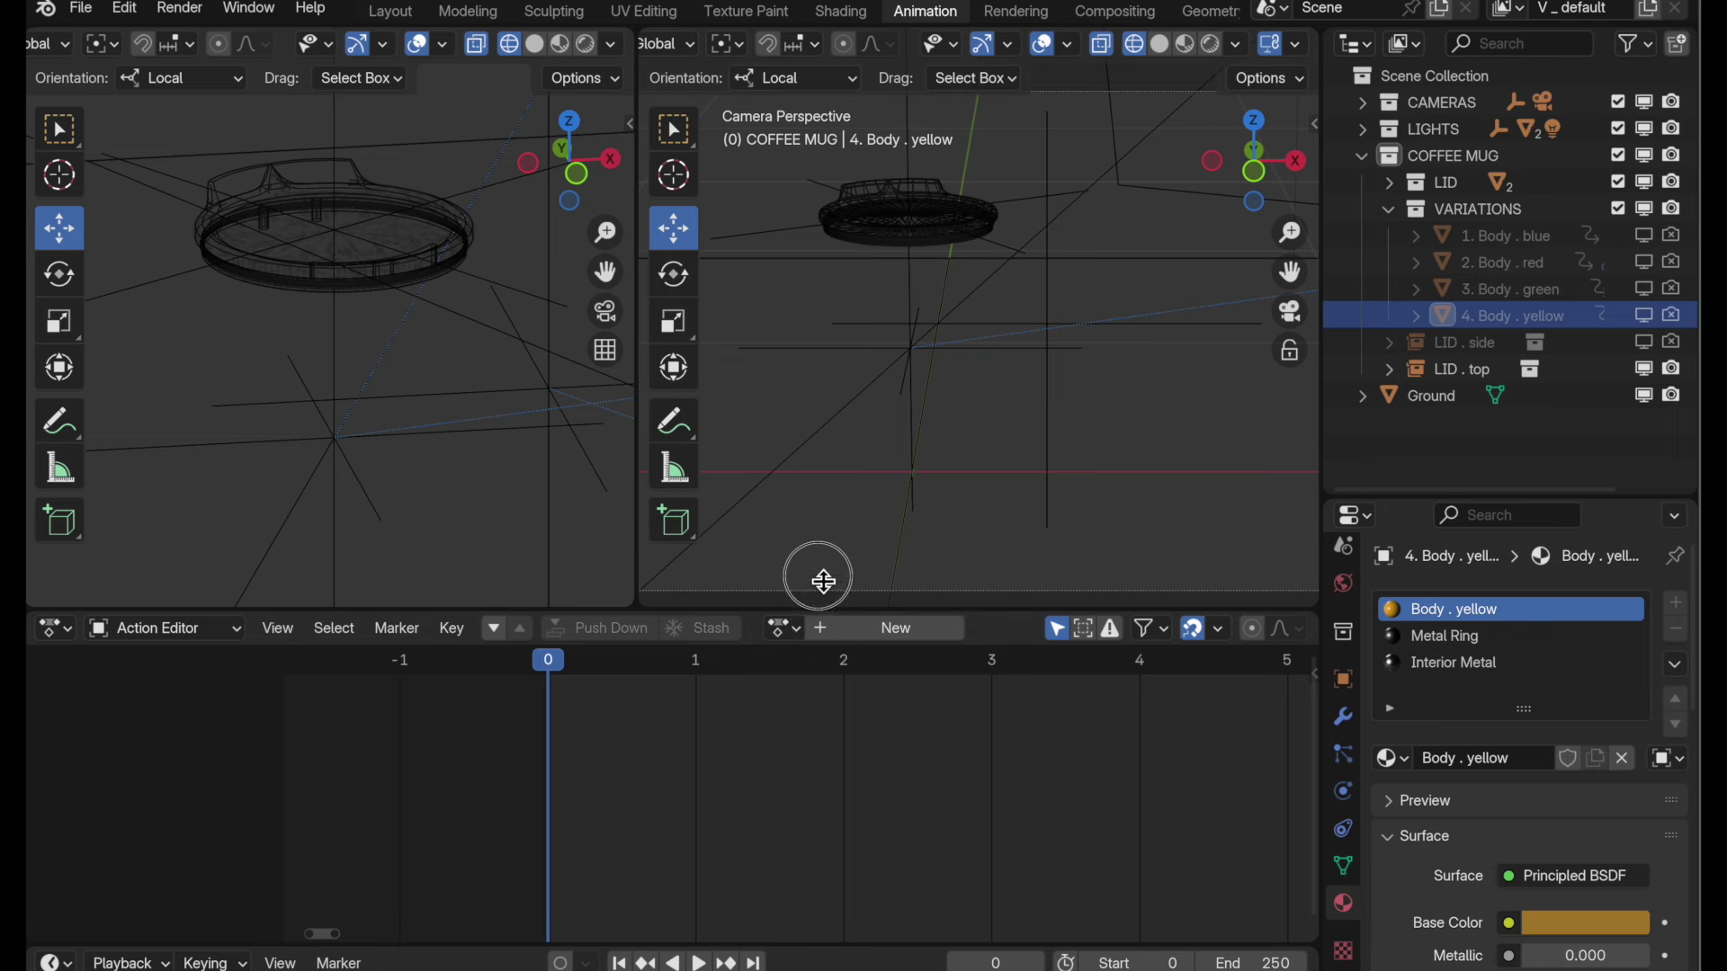
- Enlarge the Action Editor area upwards and split it horizontally into two editors
drag(824, 580, 814, 467)
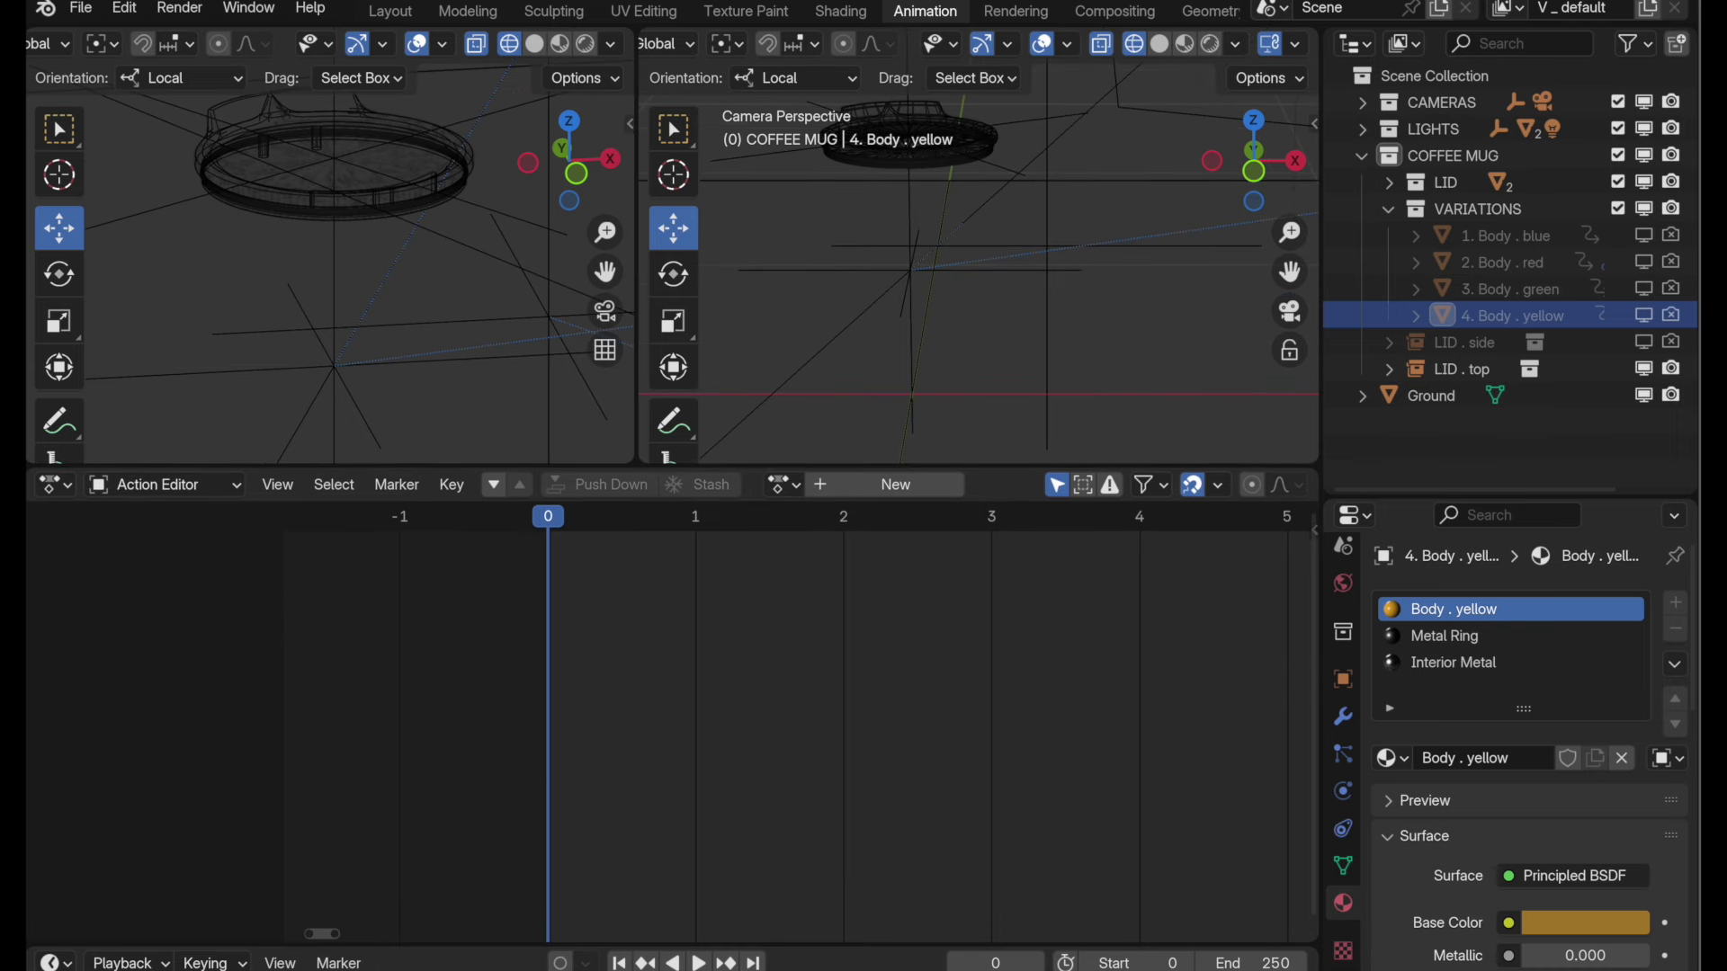
right_click(753, 949)
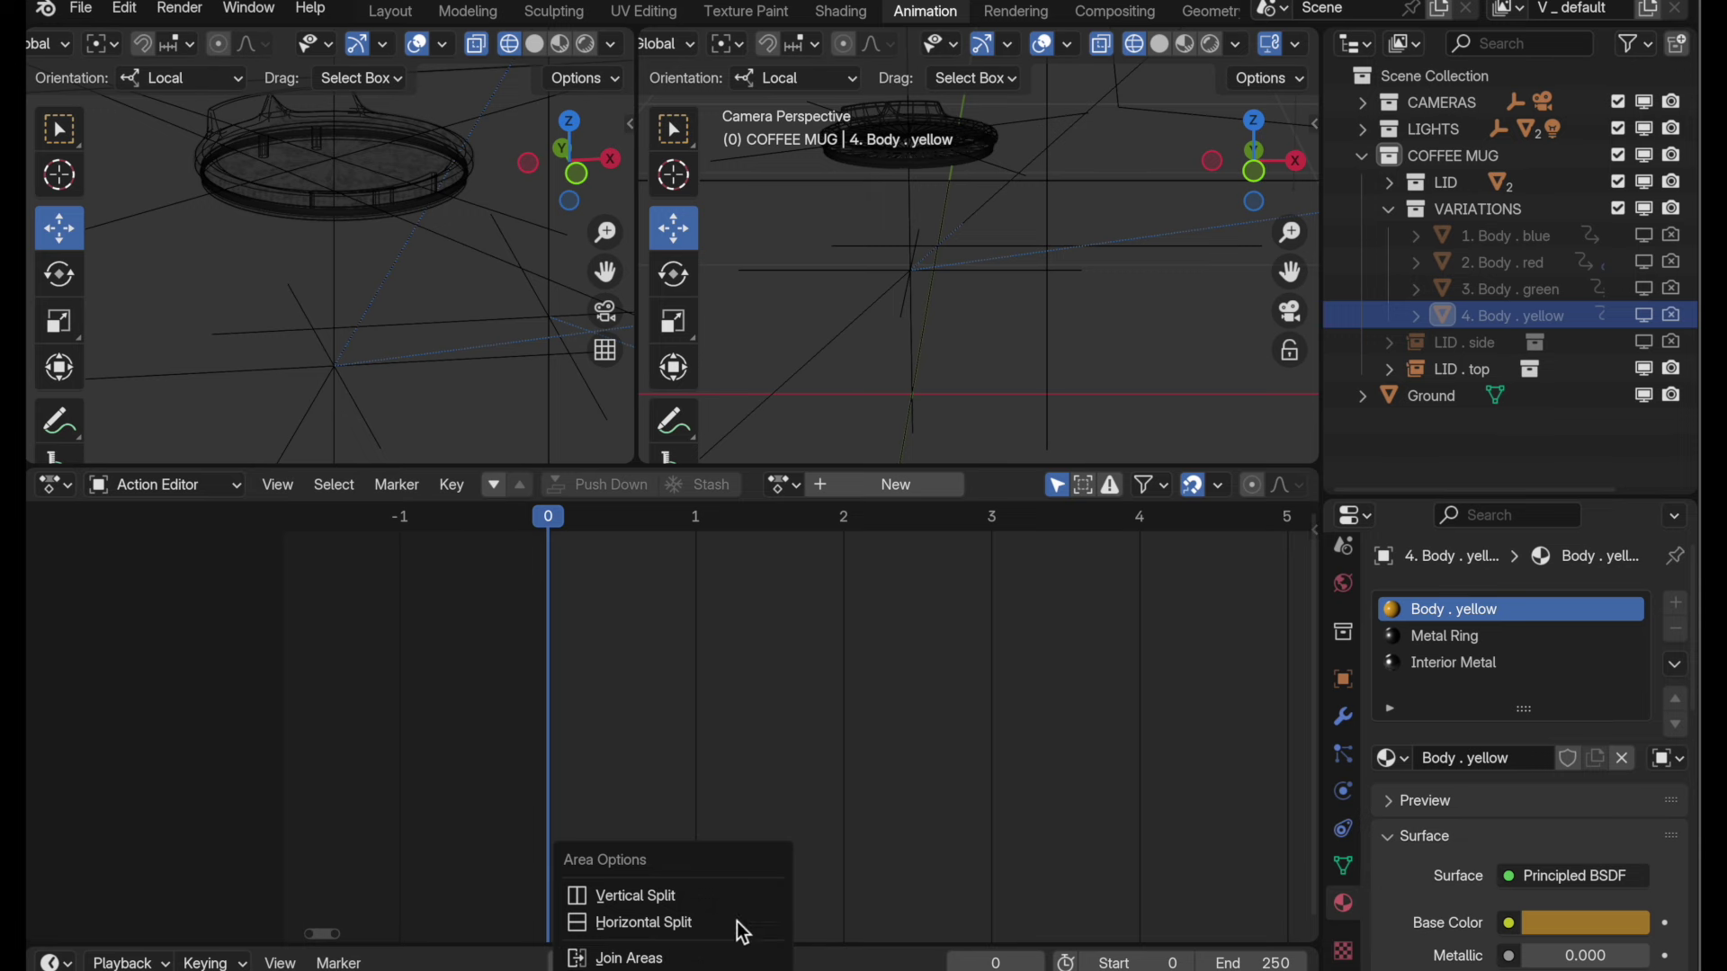
click(733, 923)
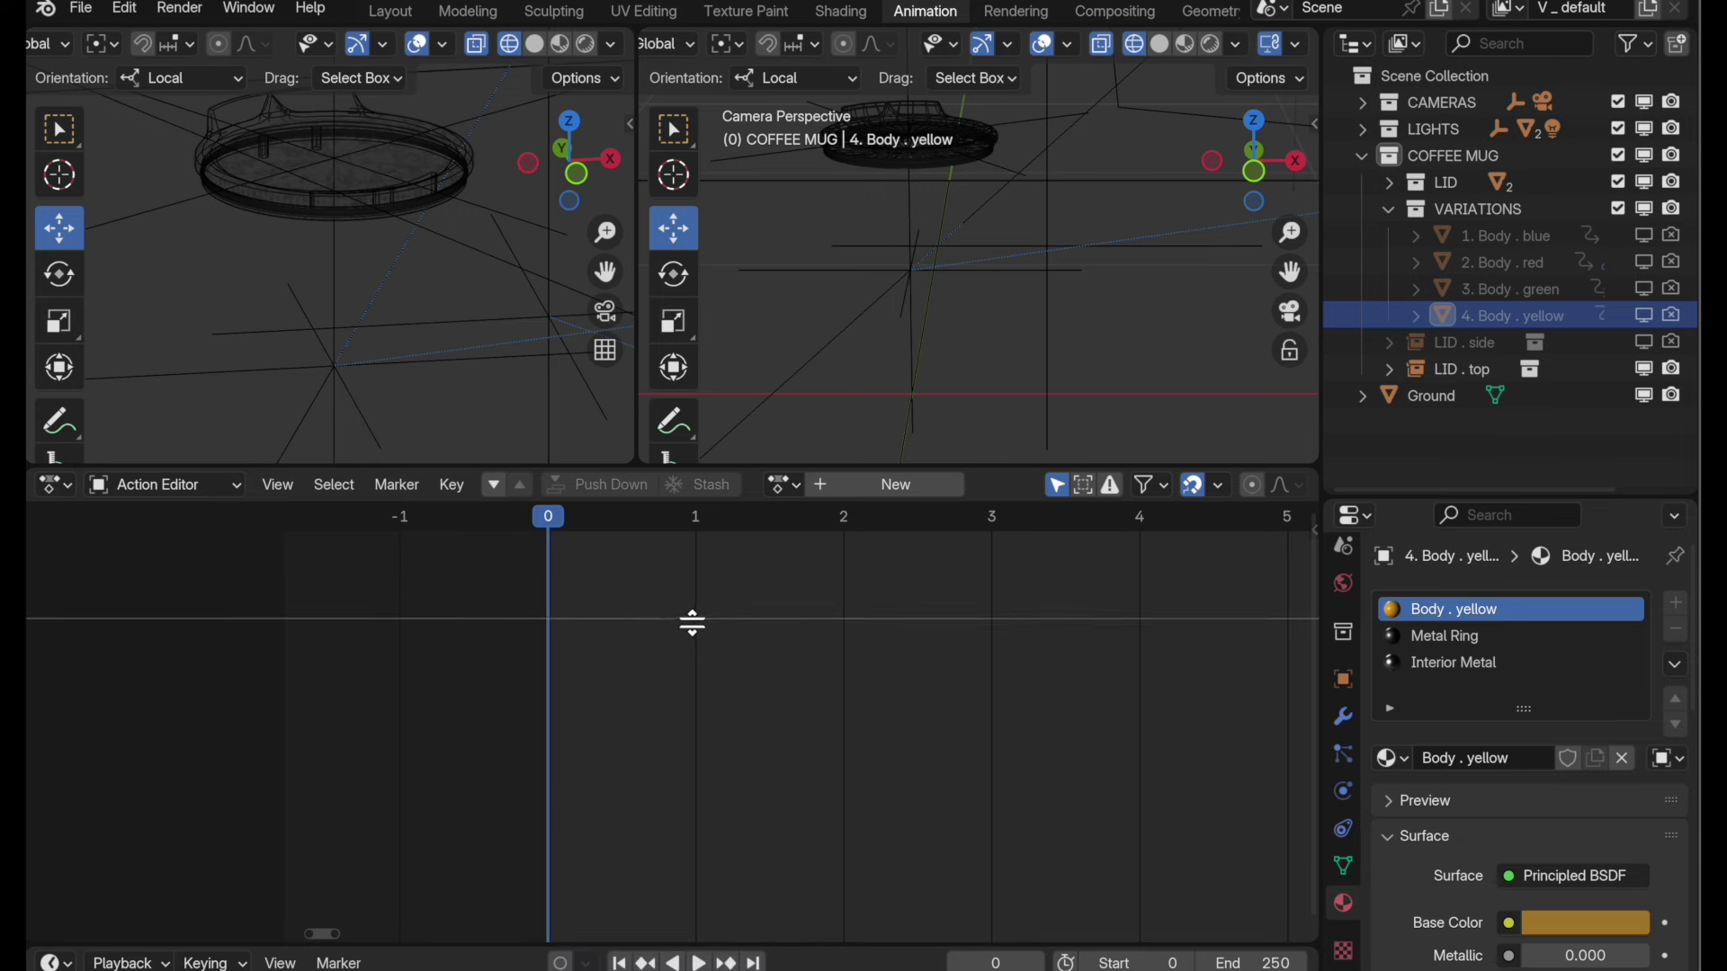
click(692, 623)
- Change the lower editor to Nonlinear Animation, slightly adjust its height, and toggle its hidden-object filter off and on again
click(54, 628)
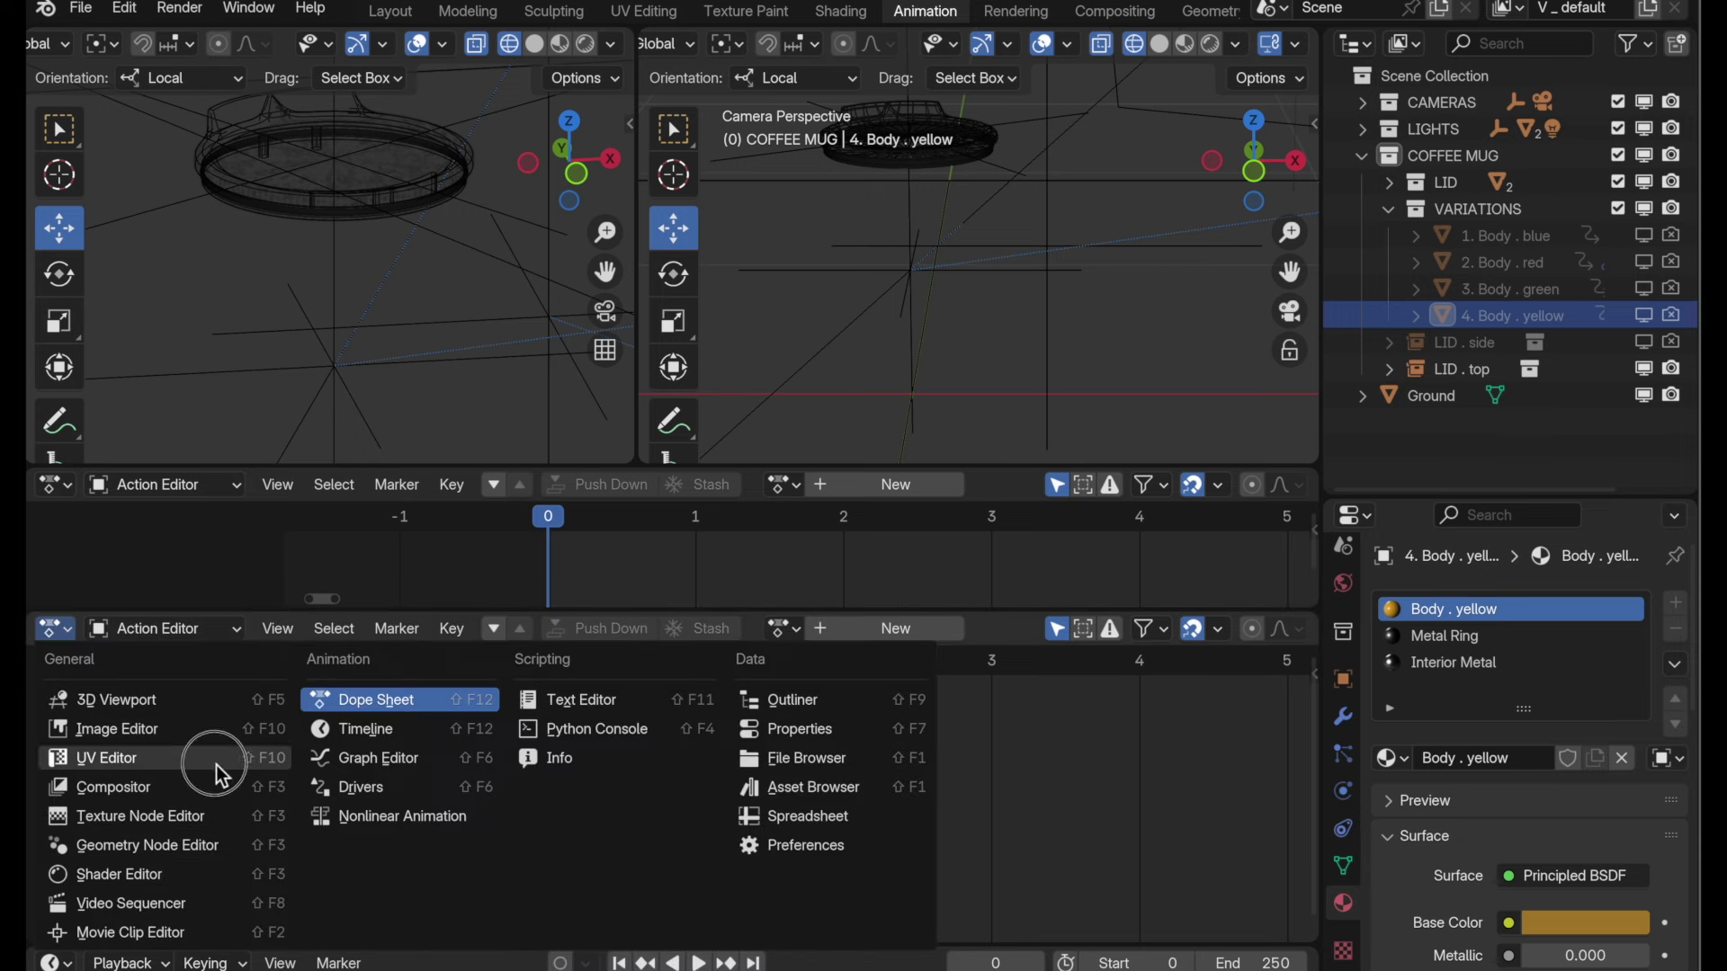
click(369, 815)
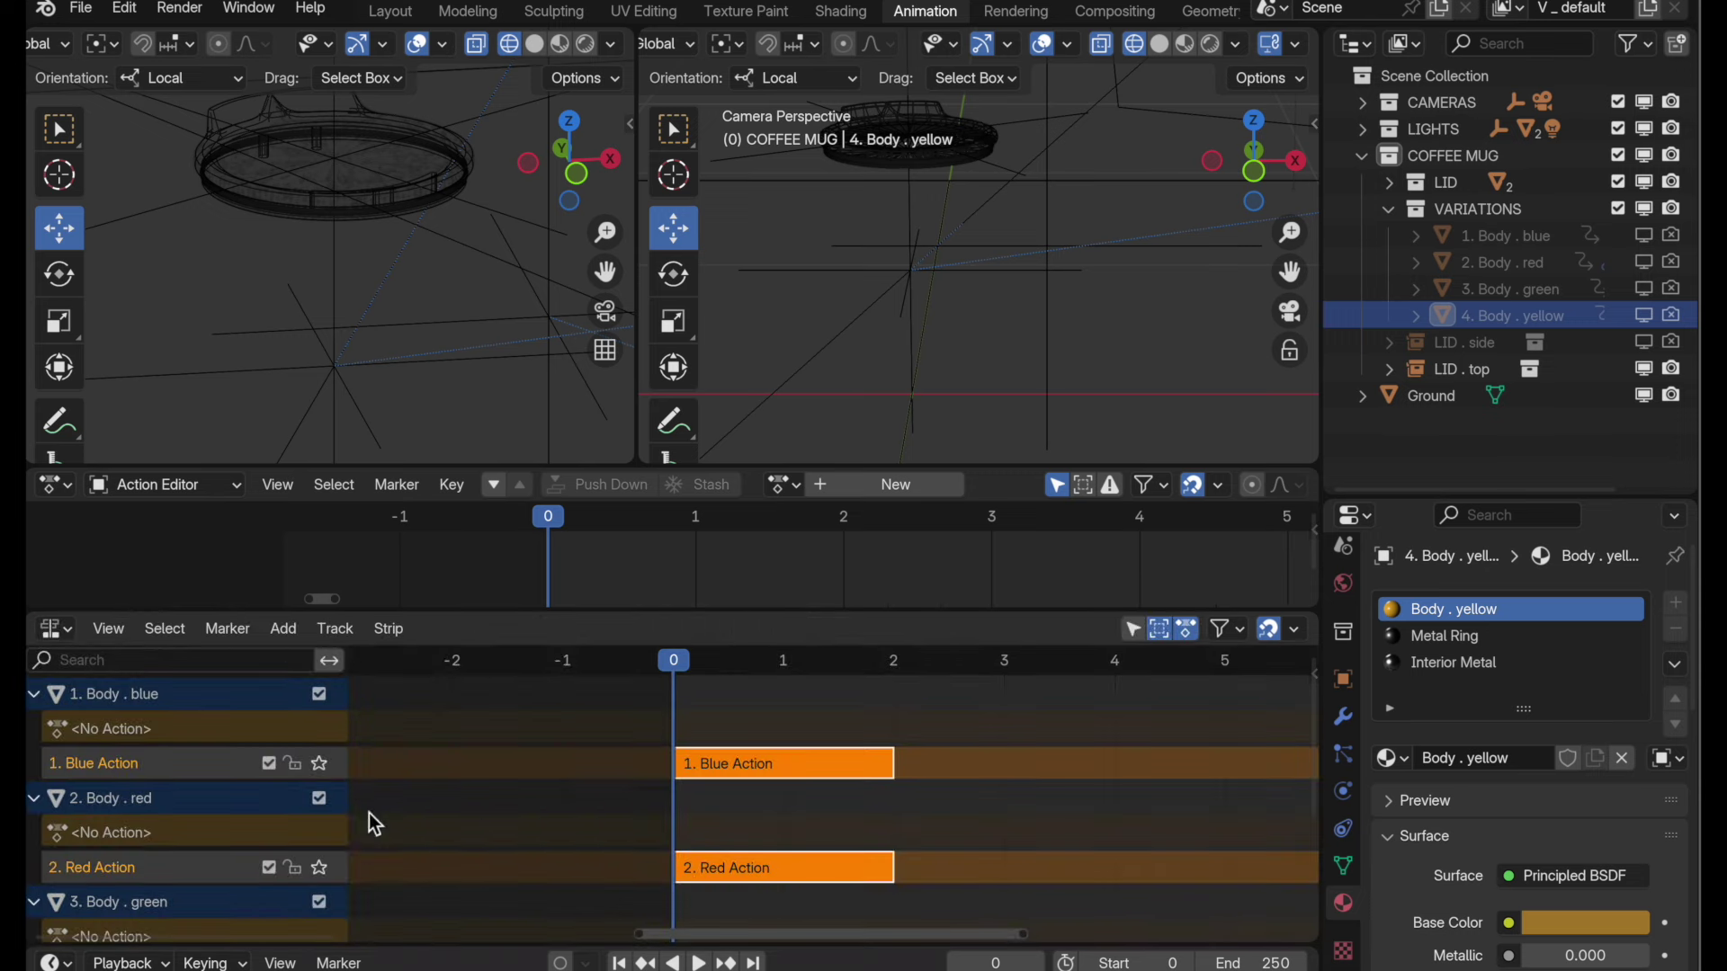
drag(584, 615, 580, 611)
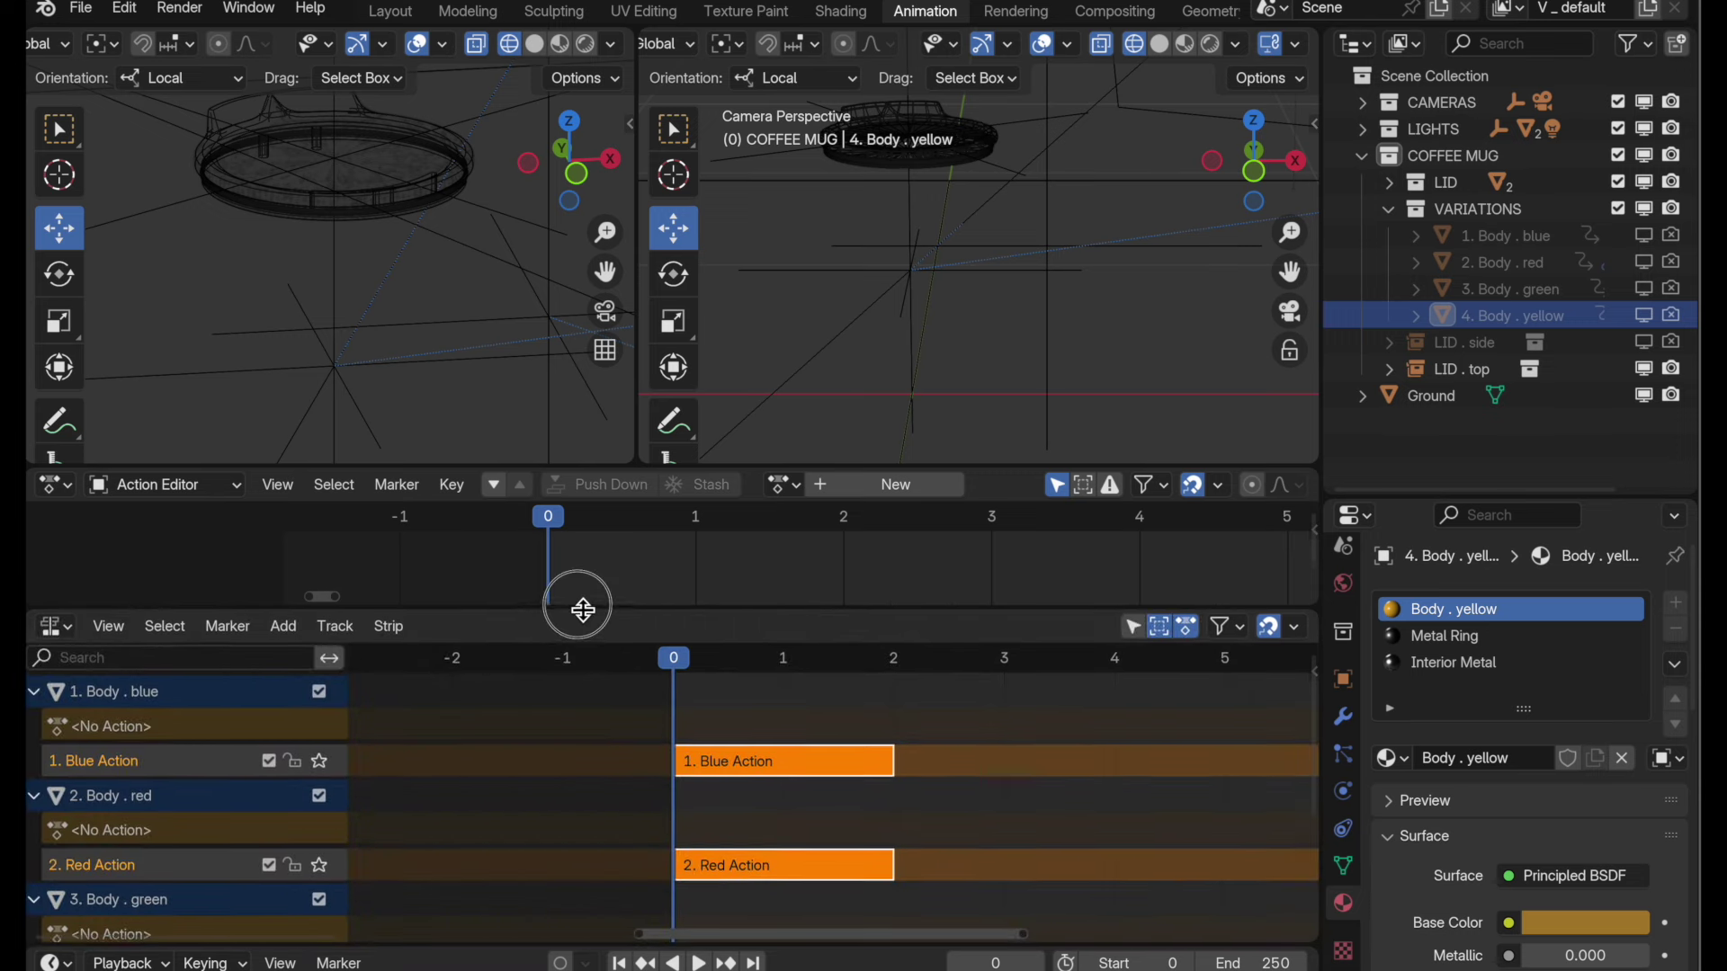
click(1164, 631)
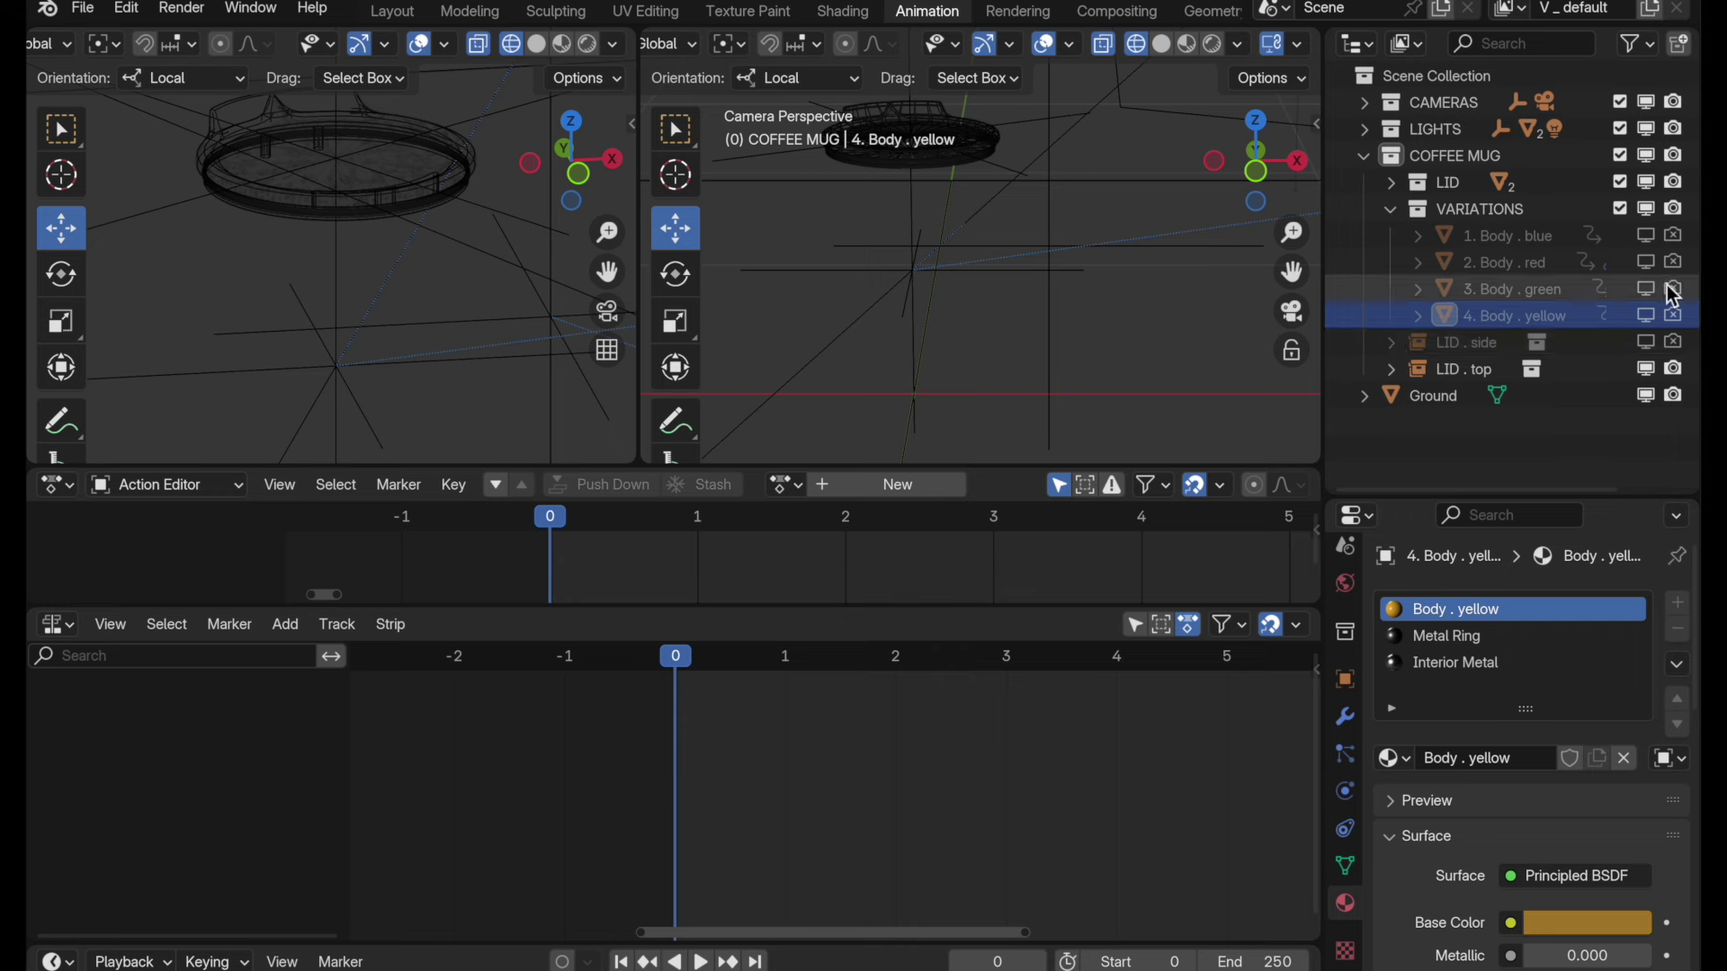
click(1164, 626)
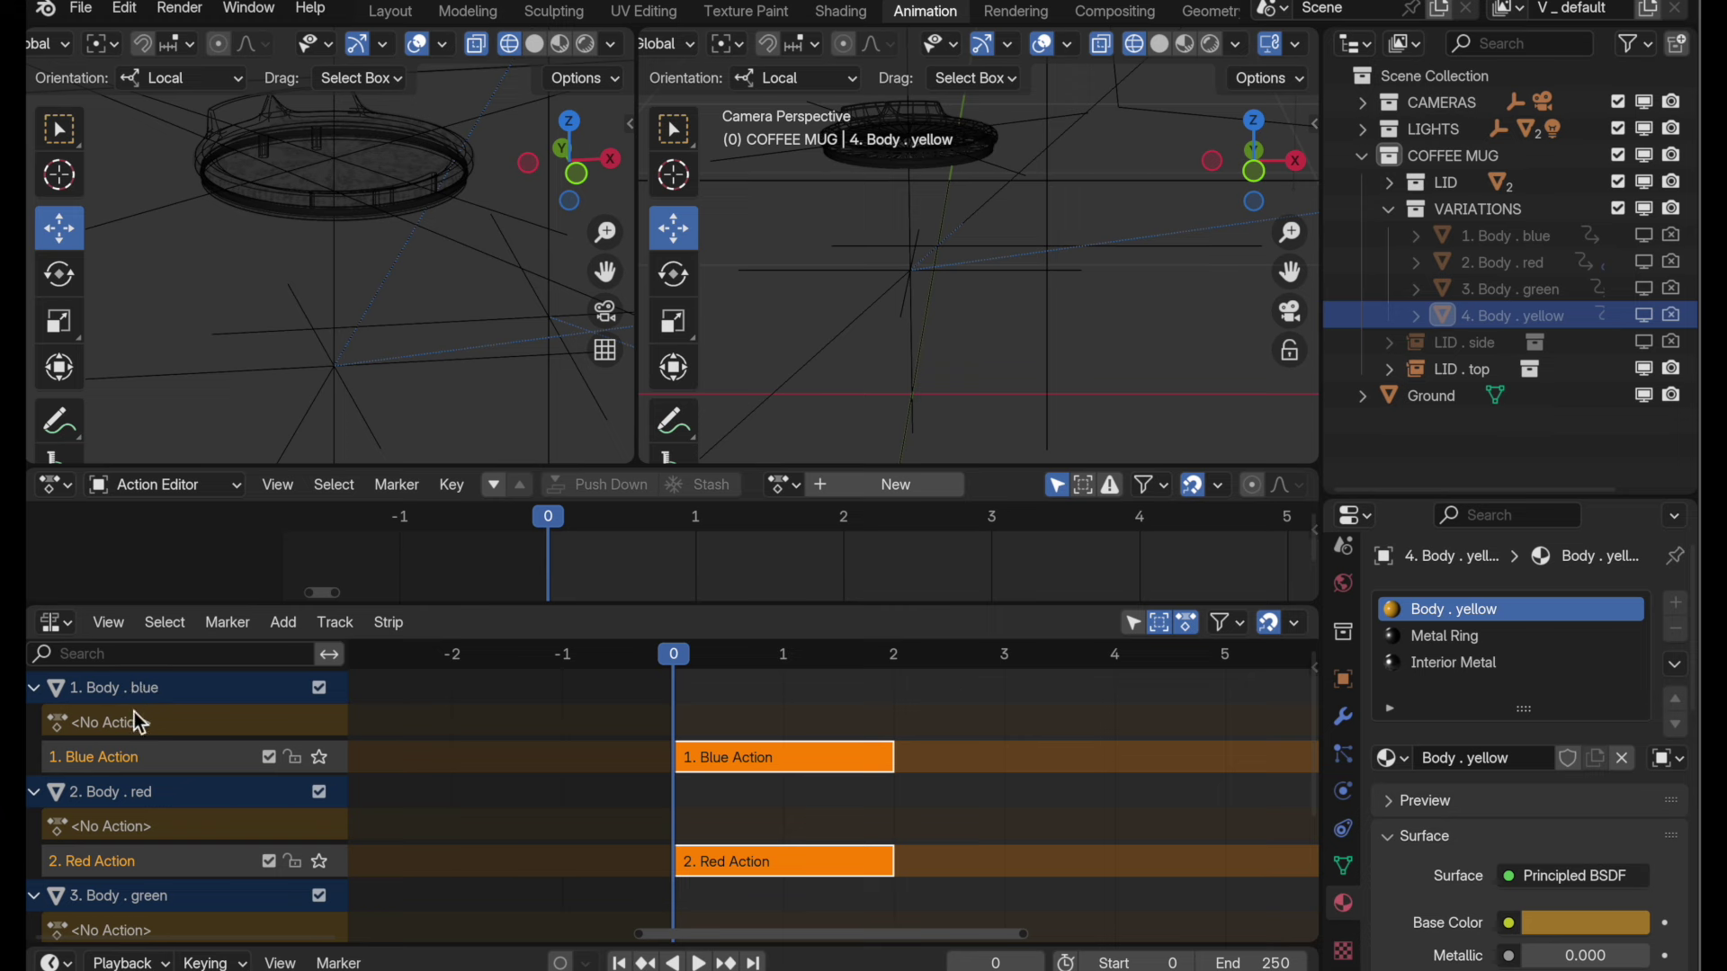
- Collapse the red, green and yellow body channels and expand them again to review their action strips
click(34, 793)
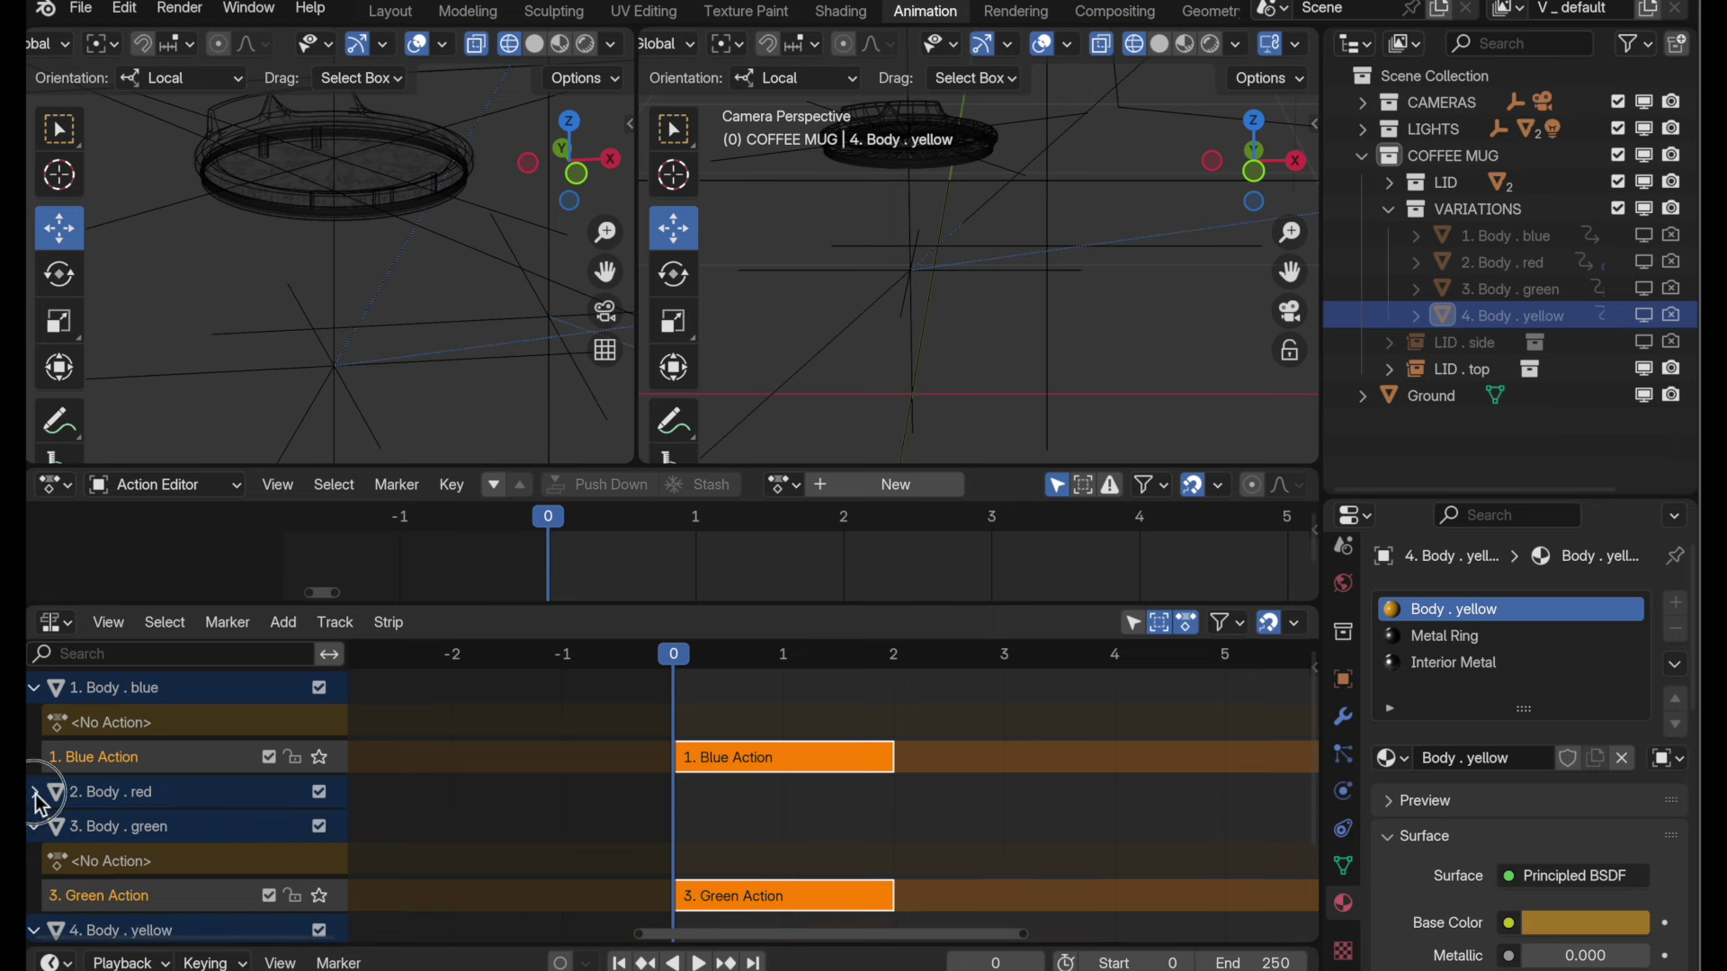
click(35, 827)
click(35, 863)
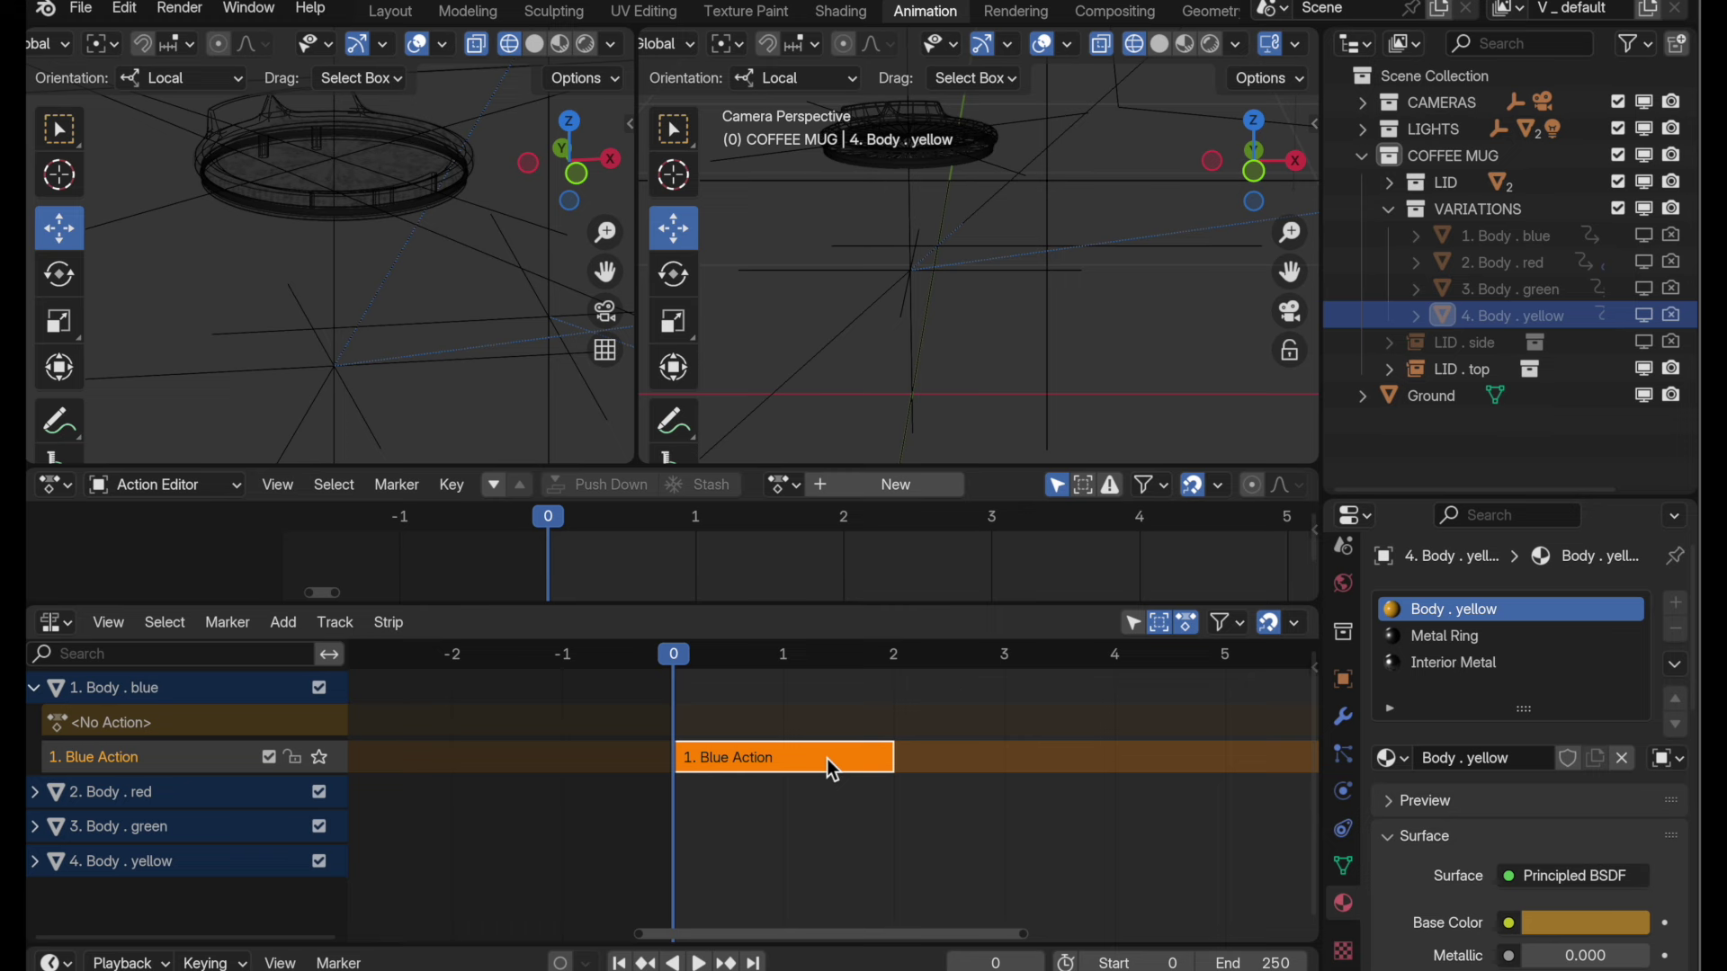
click(36, 793)
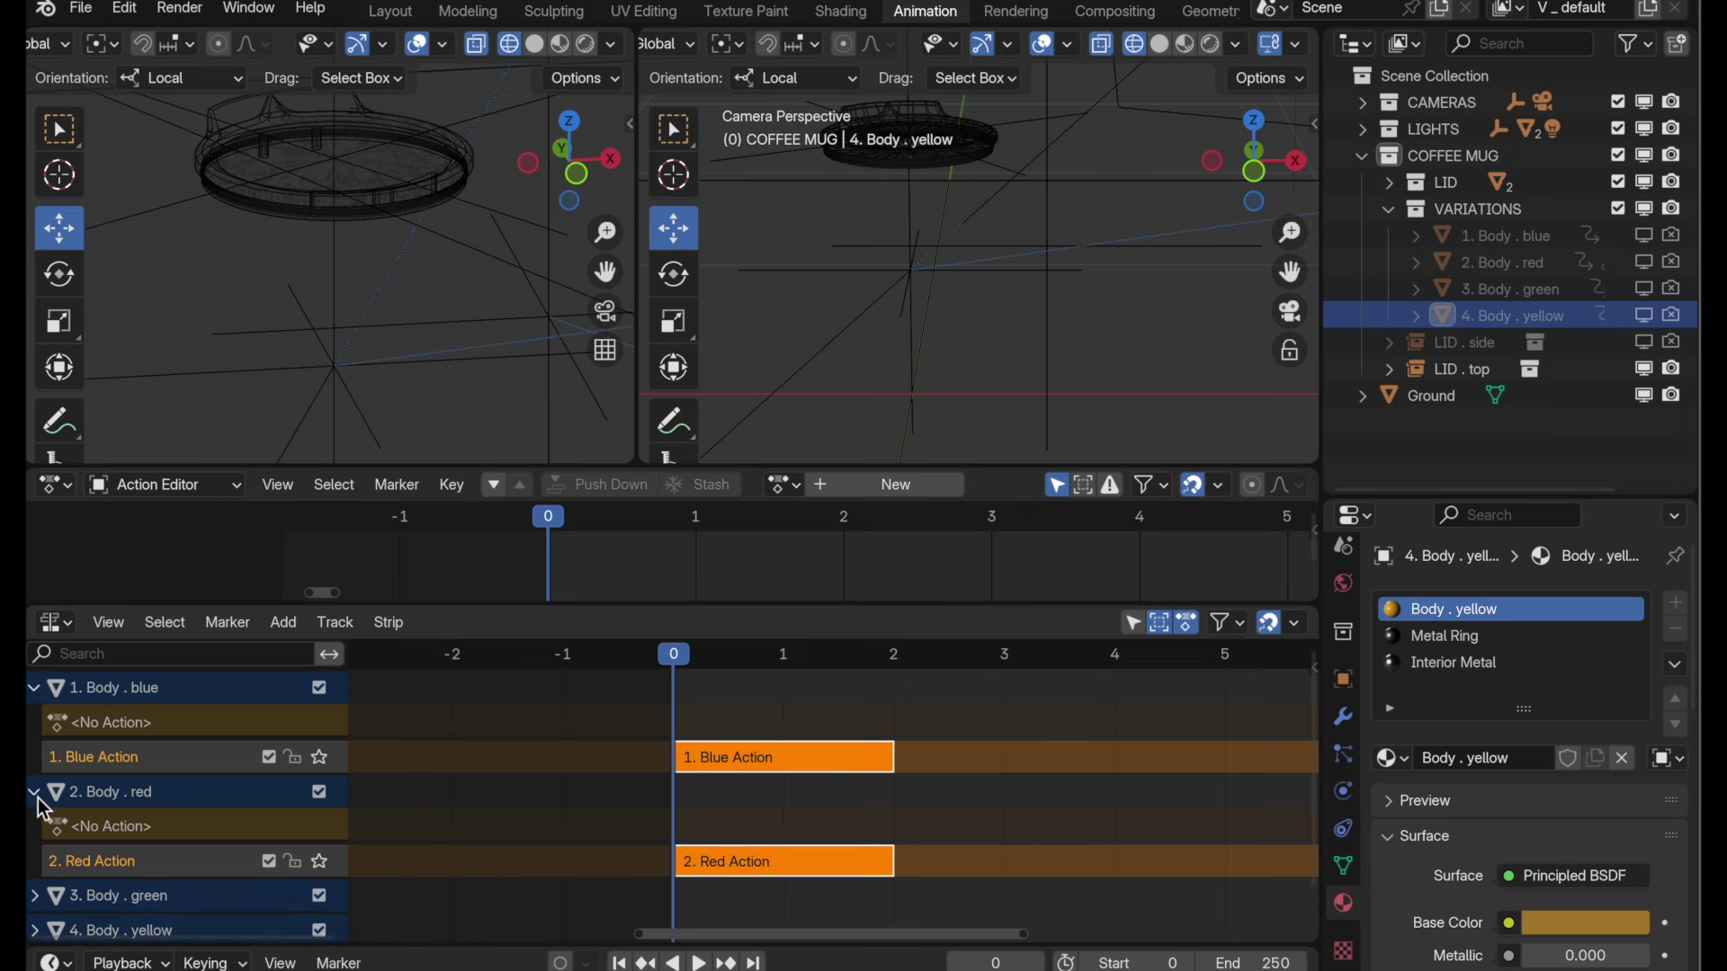
scroll(48, 860, down, 1)
scroll(48, 860, down, 1)
click(36, 858)
scroll(74, 860, down, 2)
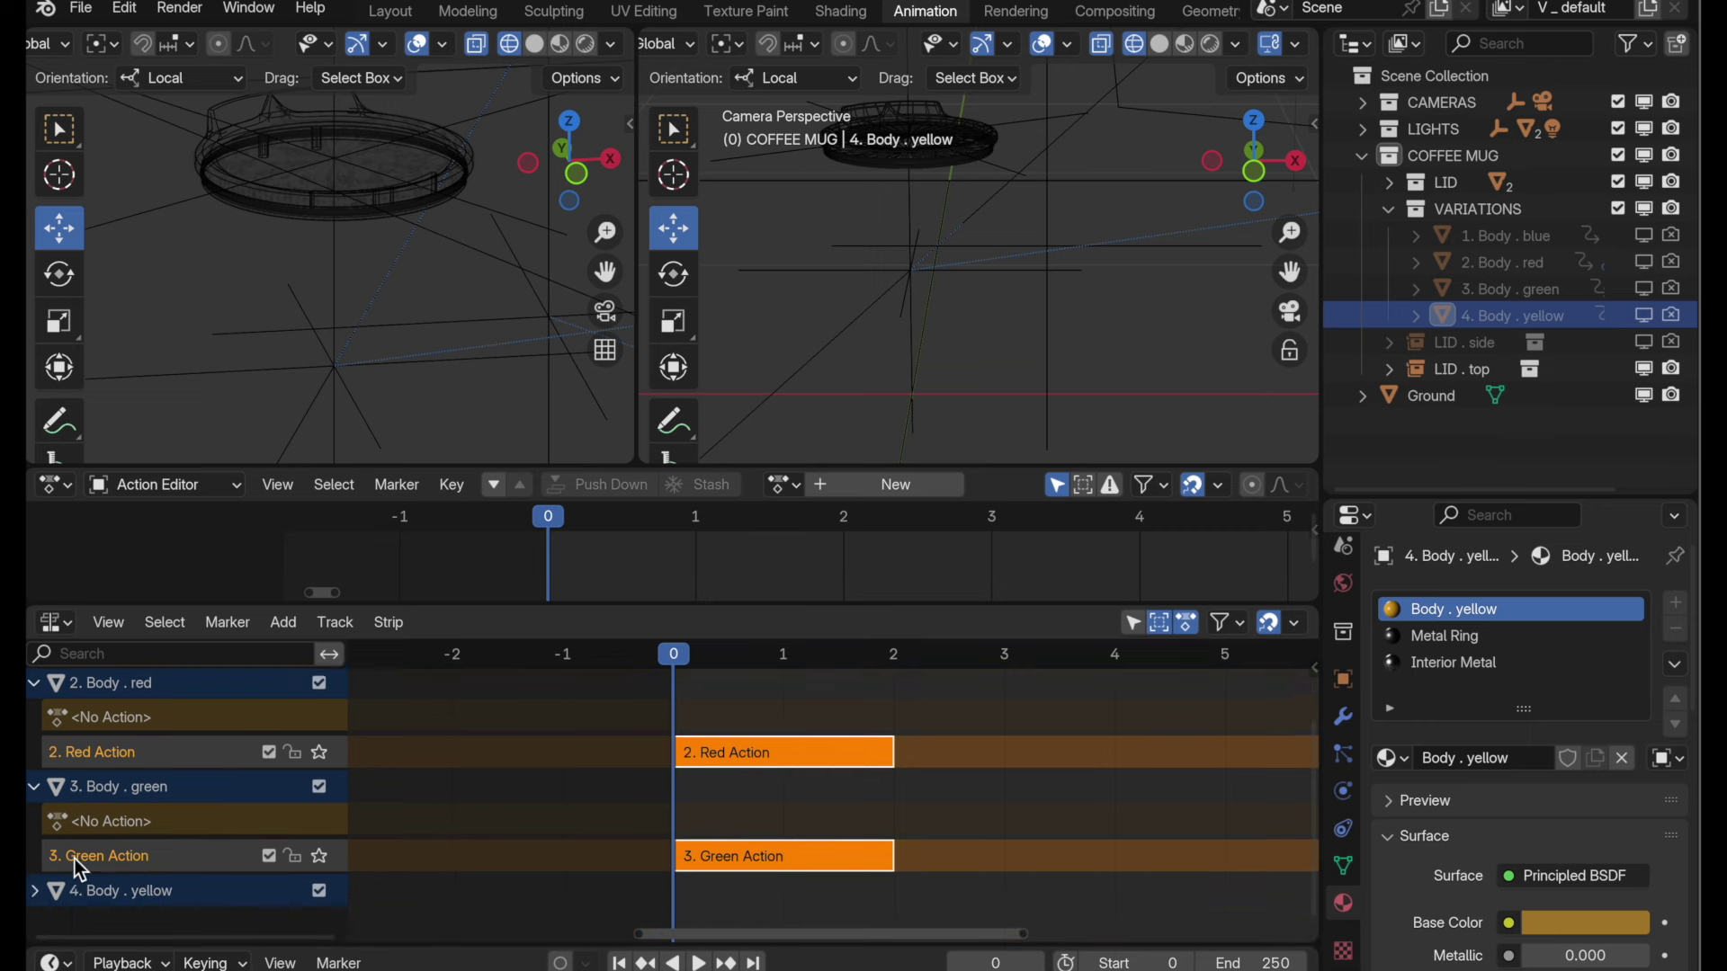
scroll(741, 845, up, 3)
ctrl+scroll(738, 845, right, 2)
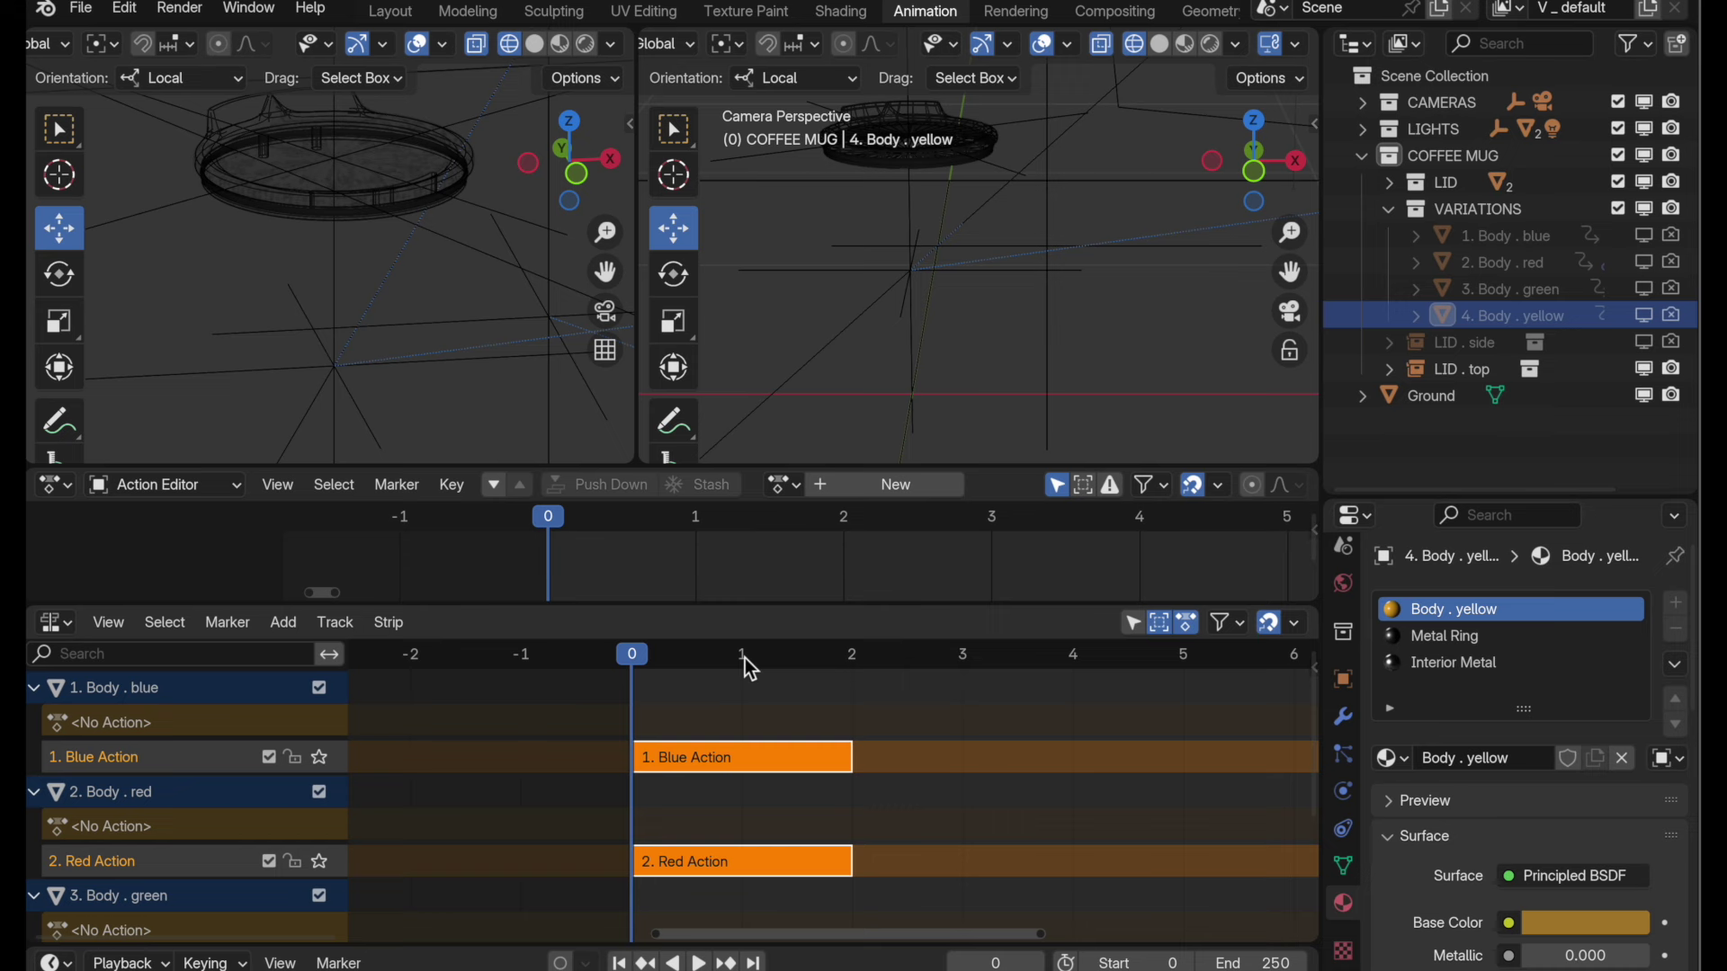
- Set the scene's start frame to 1
click(1106, 962)
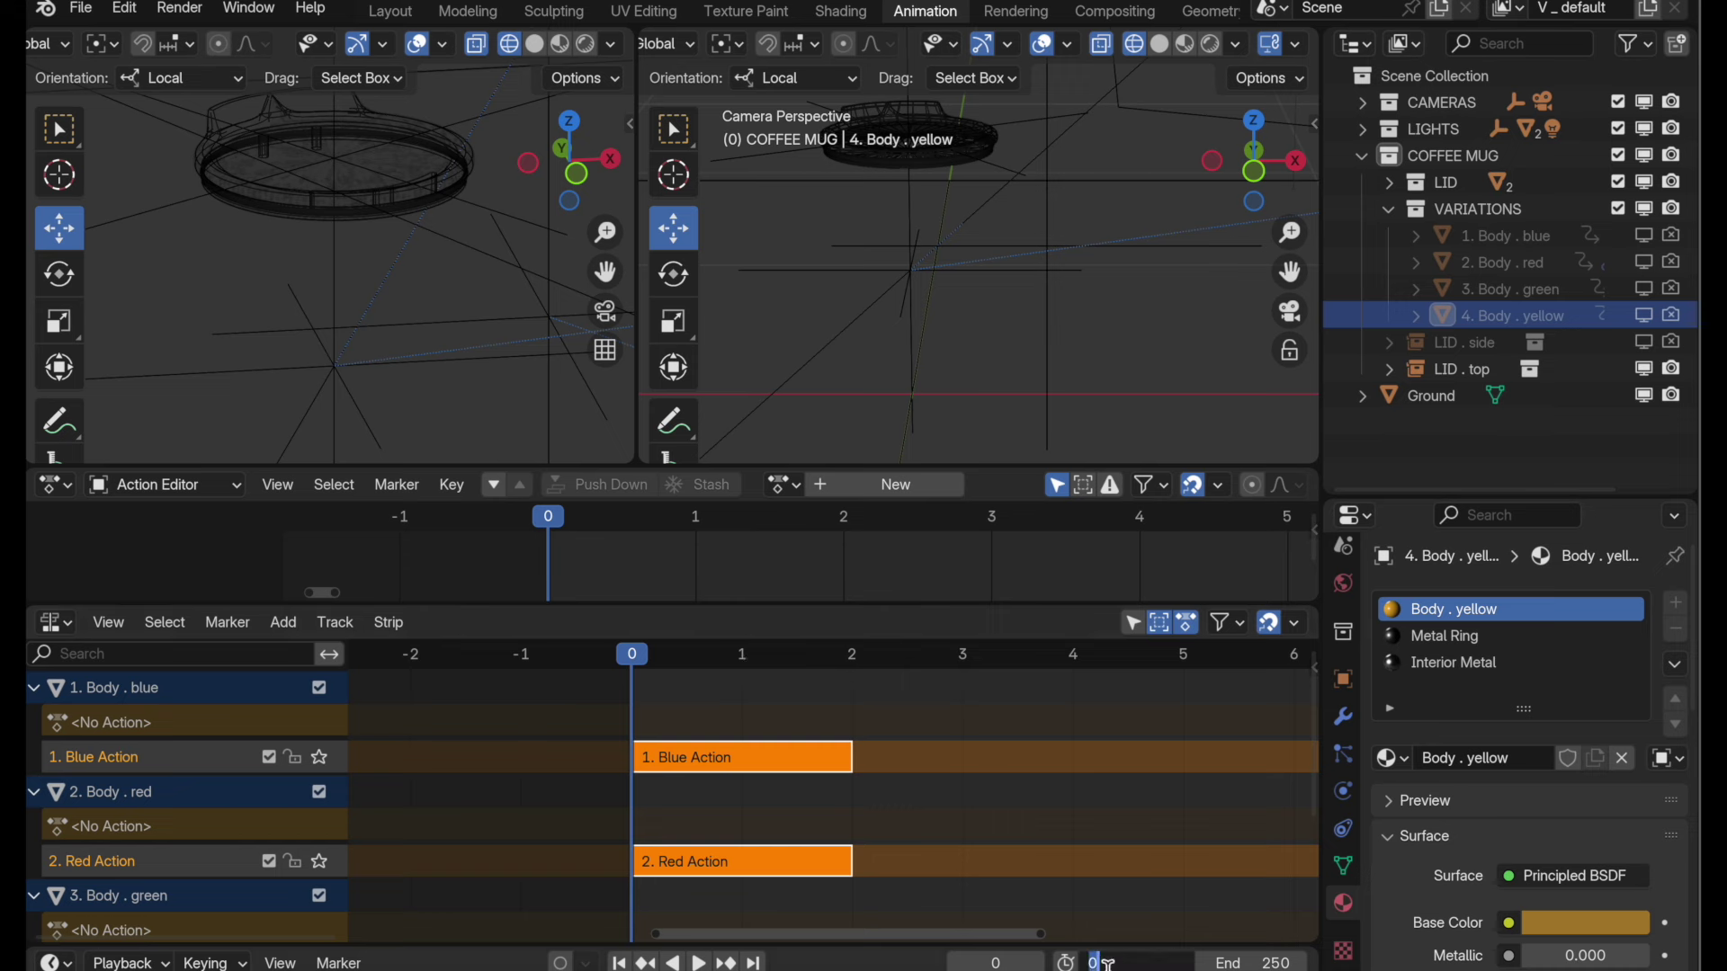
text(1)
key(Return)
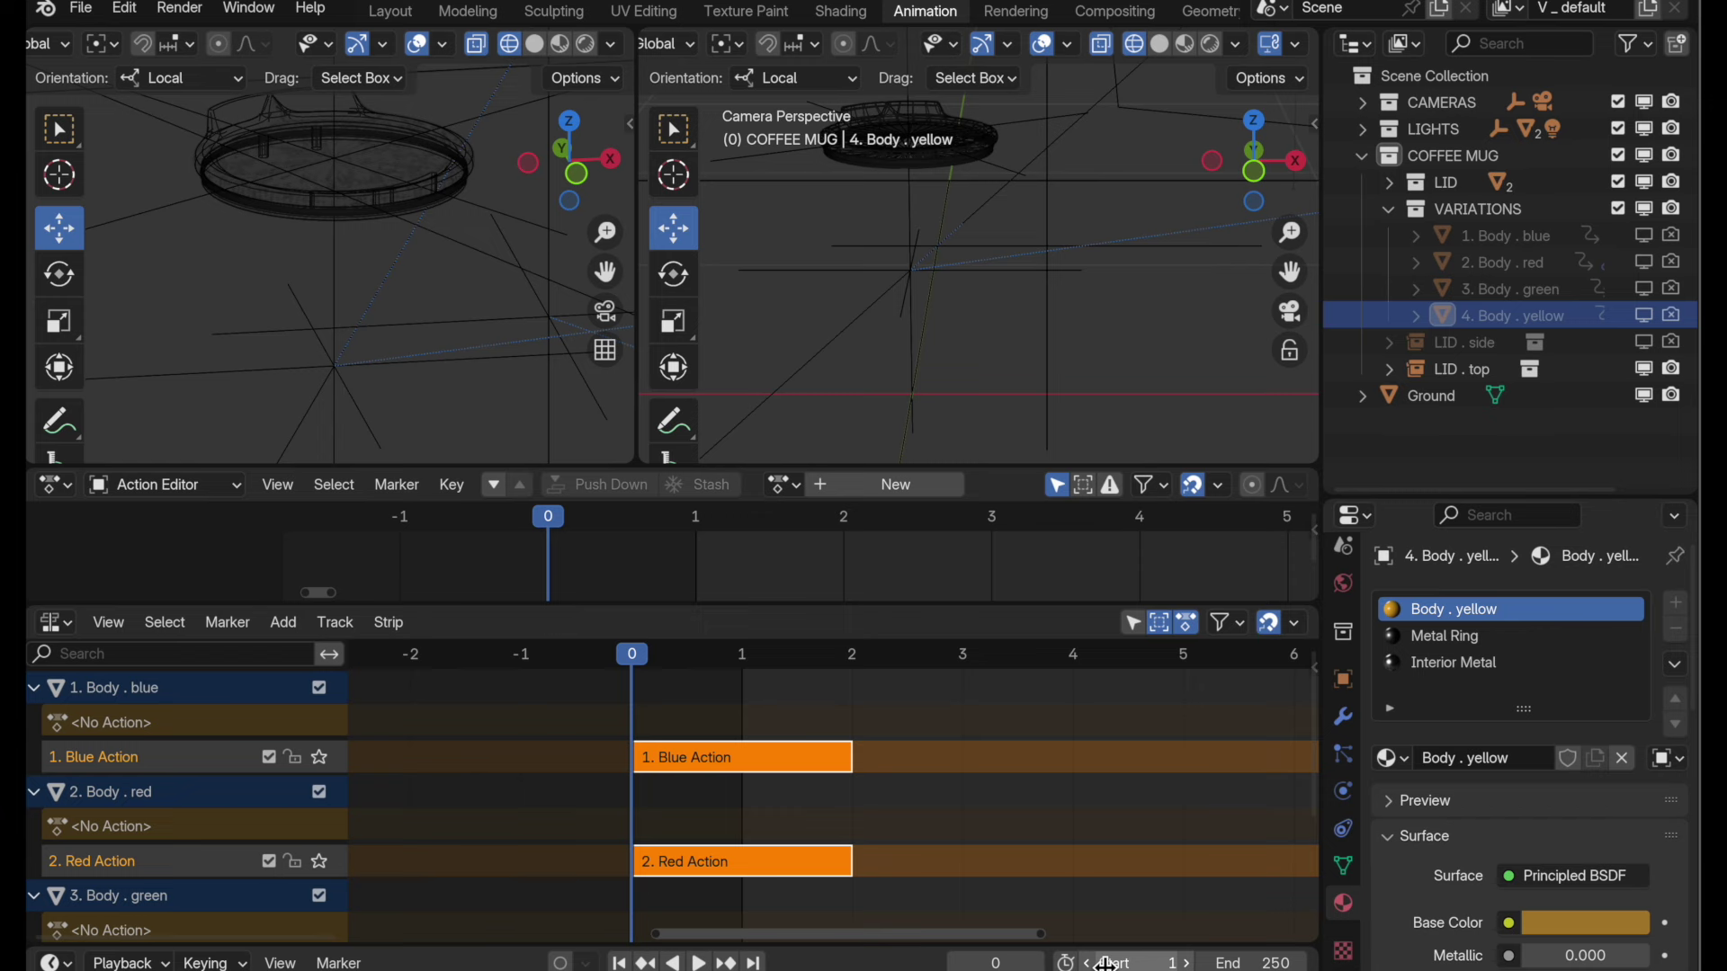
- Go to frame 1, preview the camera view in rendered shading, and return it to wireframe
click(752, 659)
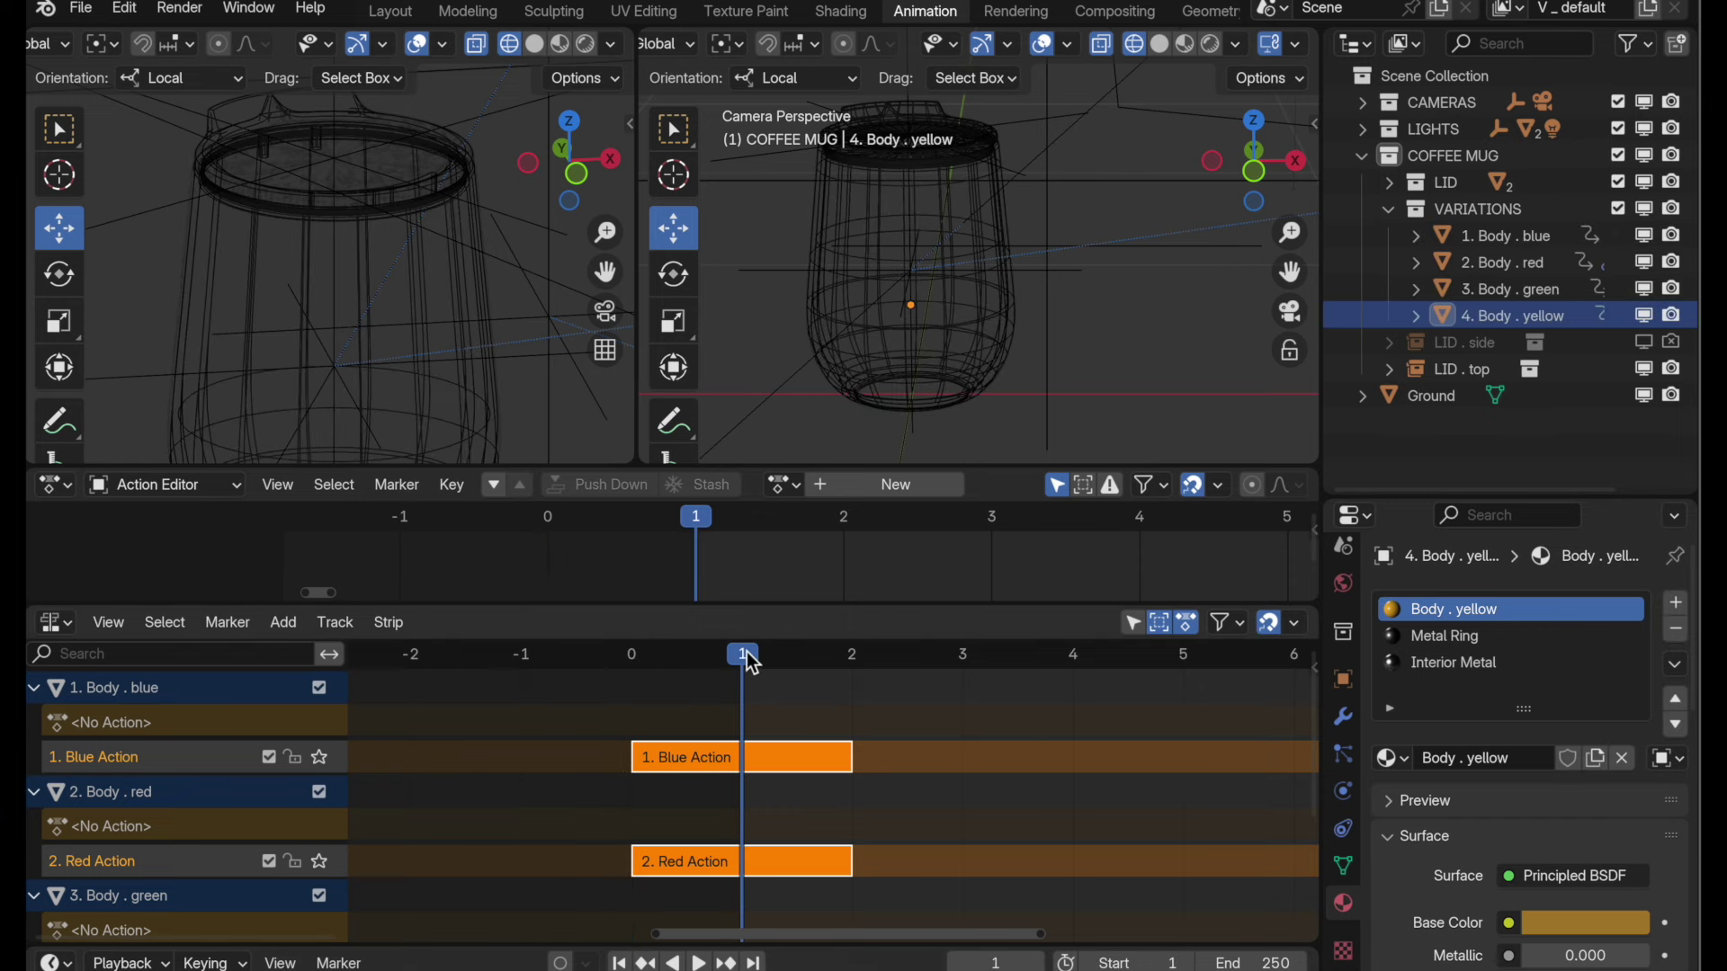
click(1212, 43)
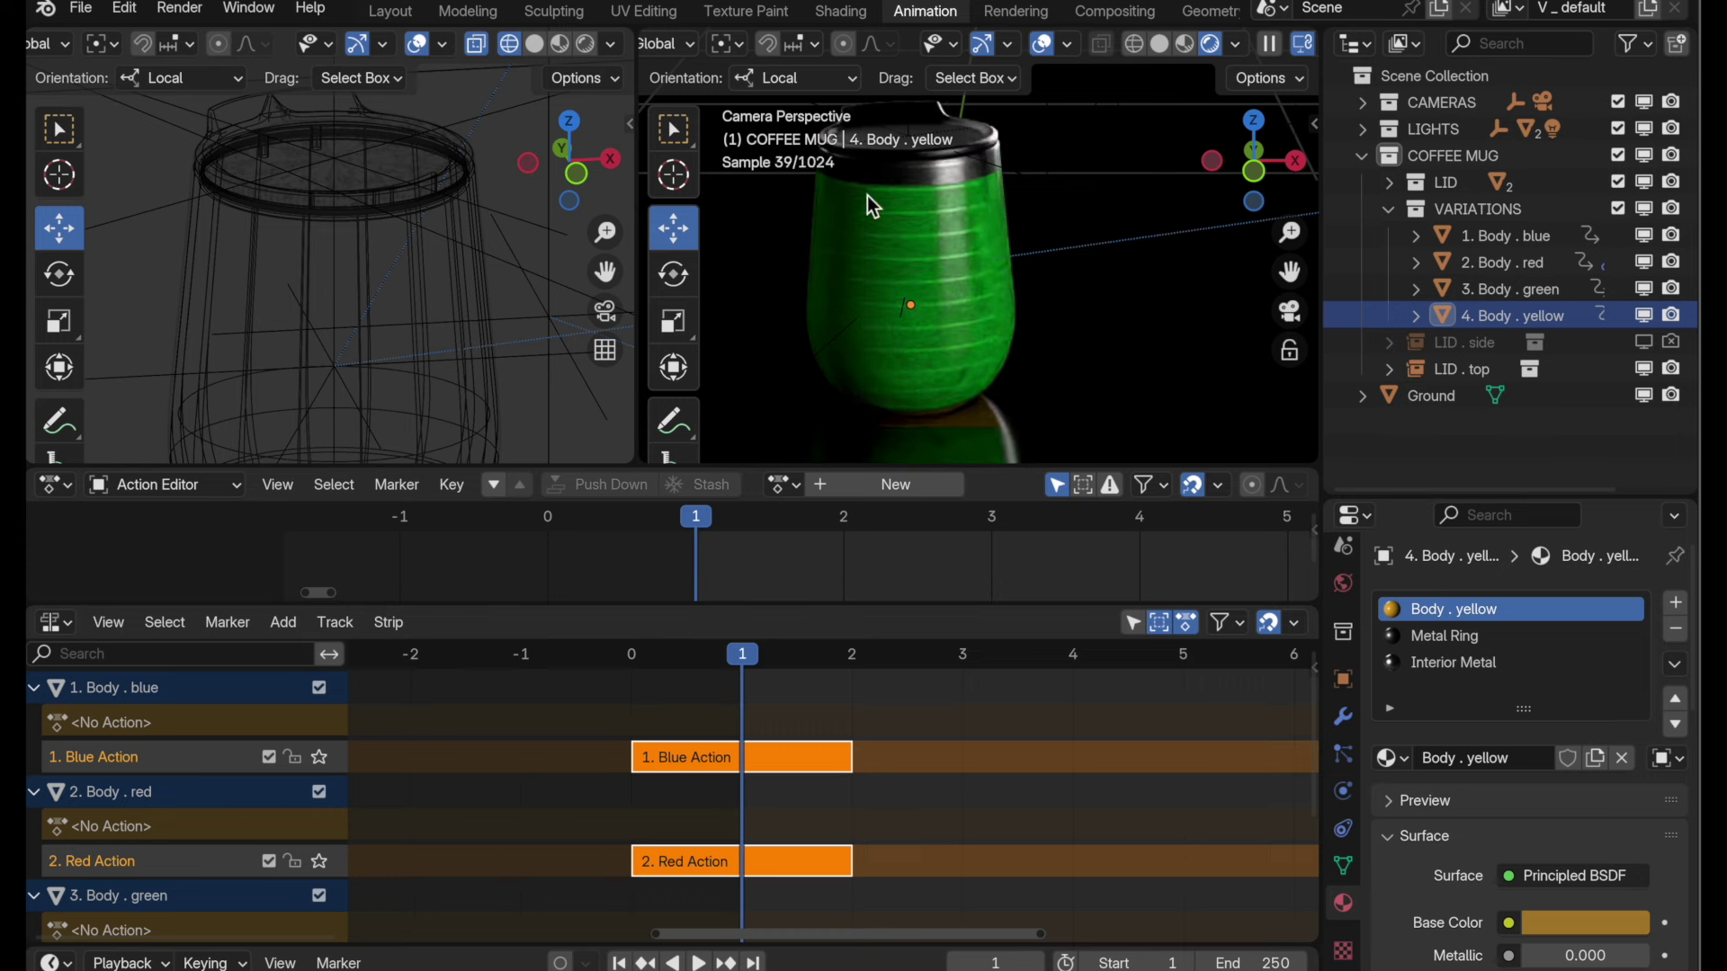
click(1135, 43)
- Deselect all strips and move the 2. Red Action strip so it starts at frame 1
scroll(833, 683, down, 1)
click(668, 795)
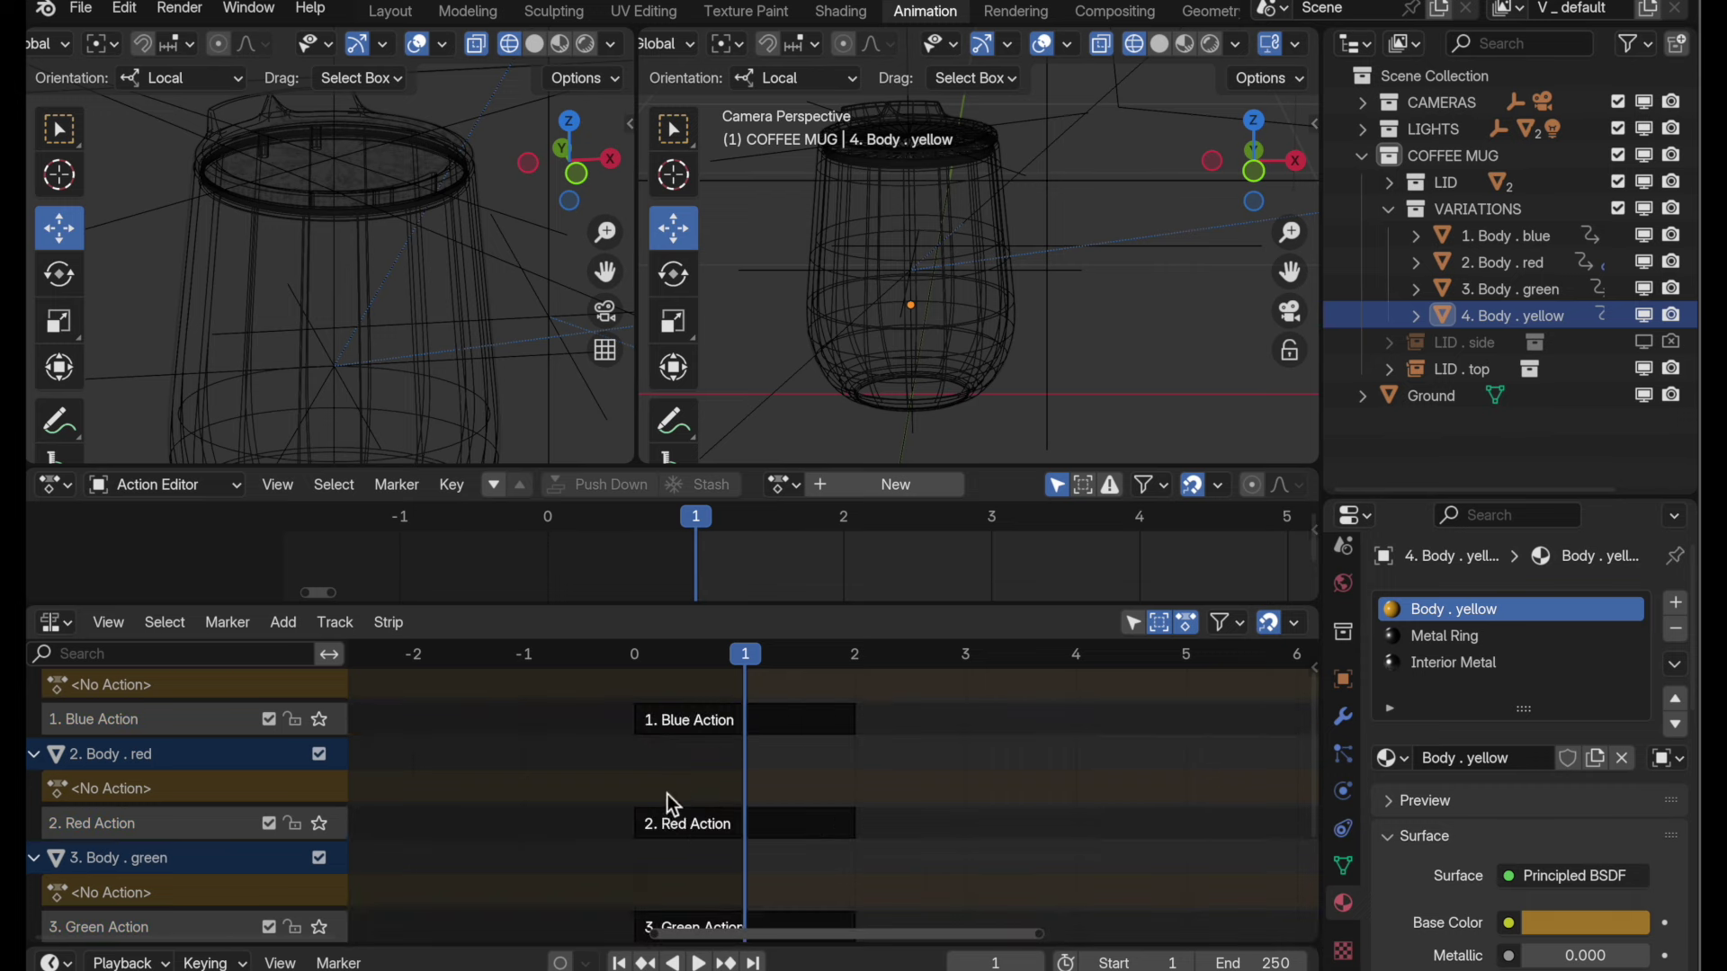
click(667, 828)
drag(669, 829, 767, 829)
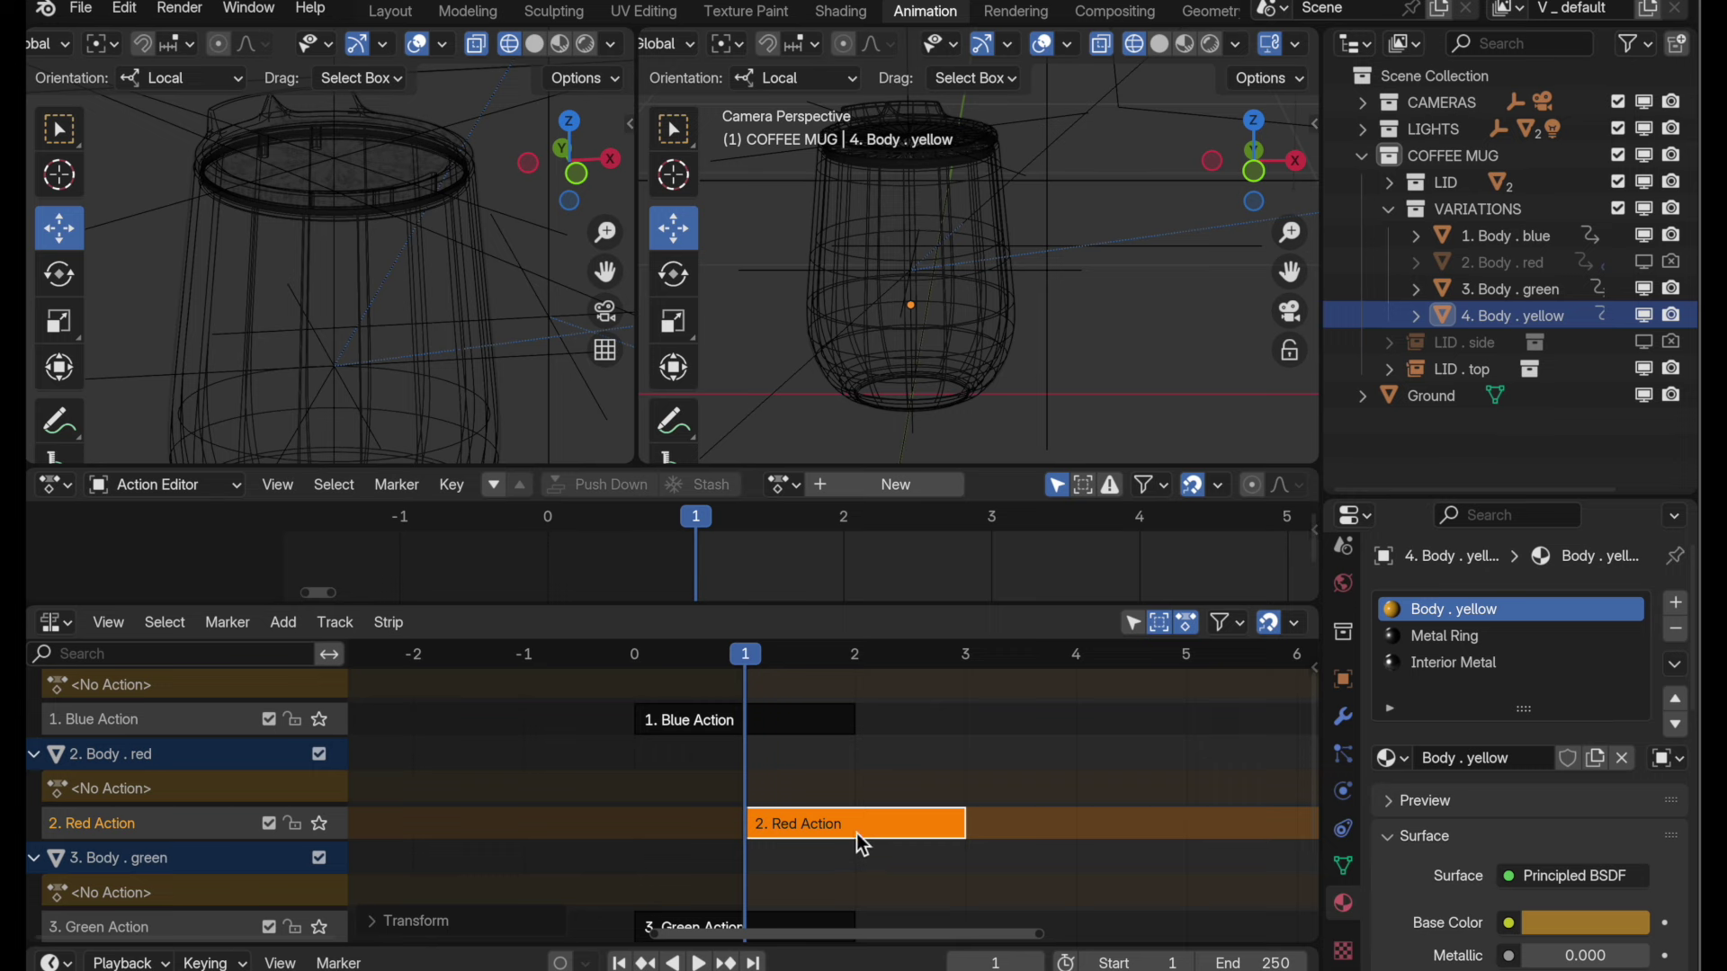
- Move the 3. Green Action strip so it starts at frame 2
scroll(856, 833, down, 3)
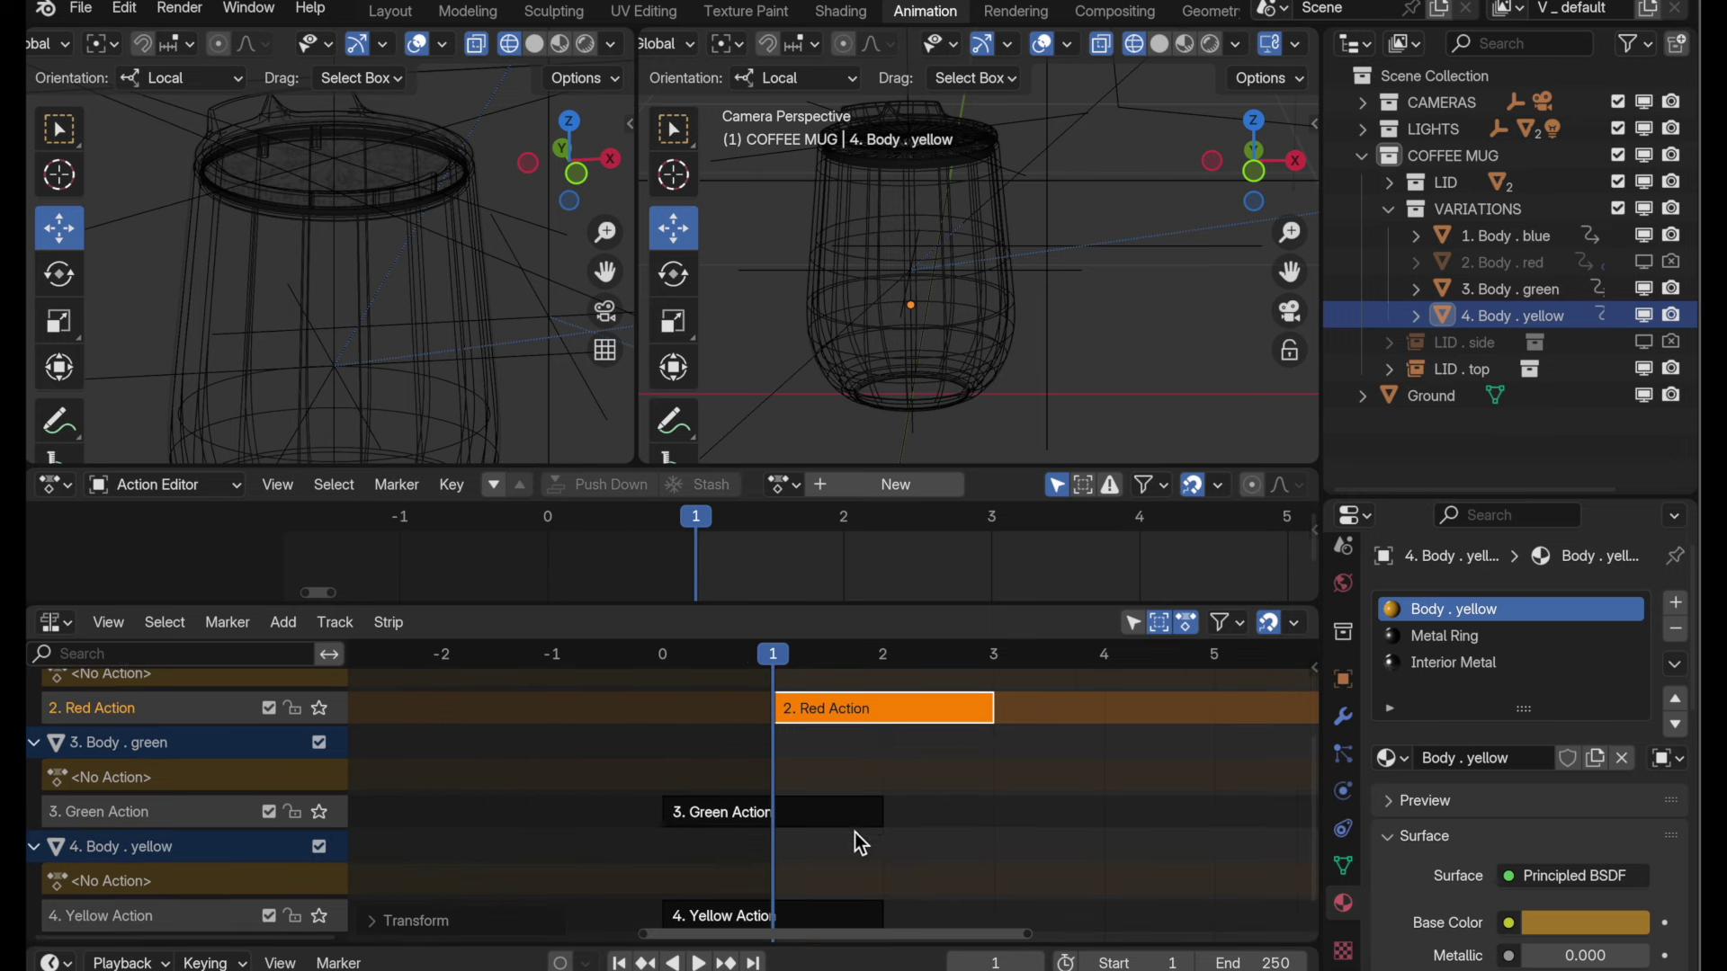
click(805, 818)
drag(717, 830, 942, 806)
- Move the 4. Yellow Action strip so it starts at frame 3
click(659, 891)
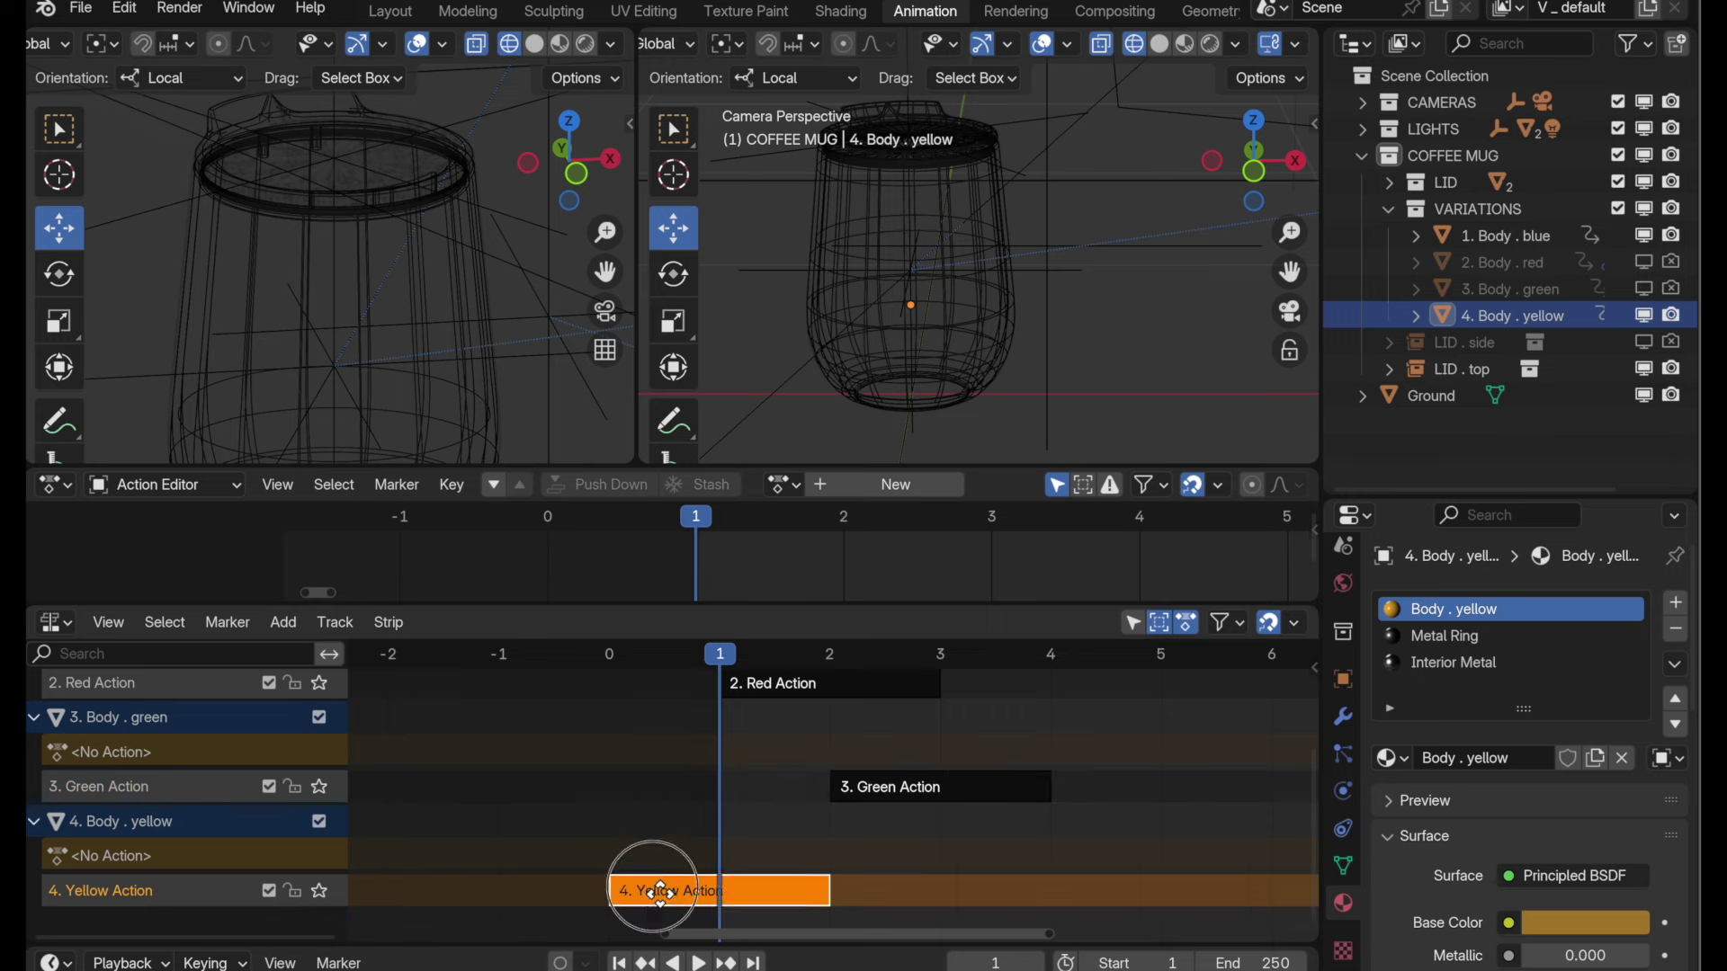
drag(659, 890, 1010, 892)
scroll(1009, 896, up, 2)
scroll(1002, 887, up, 3)
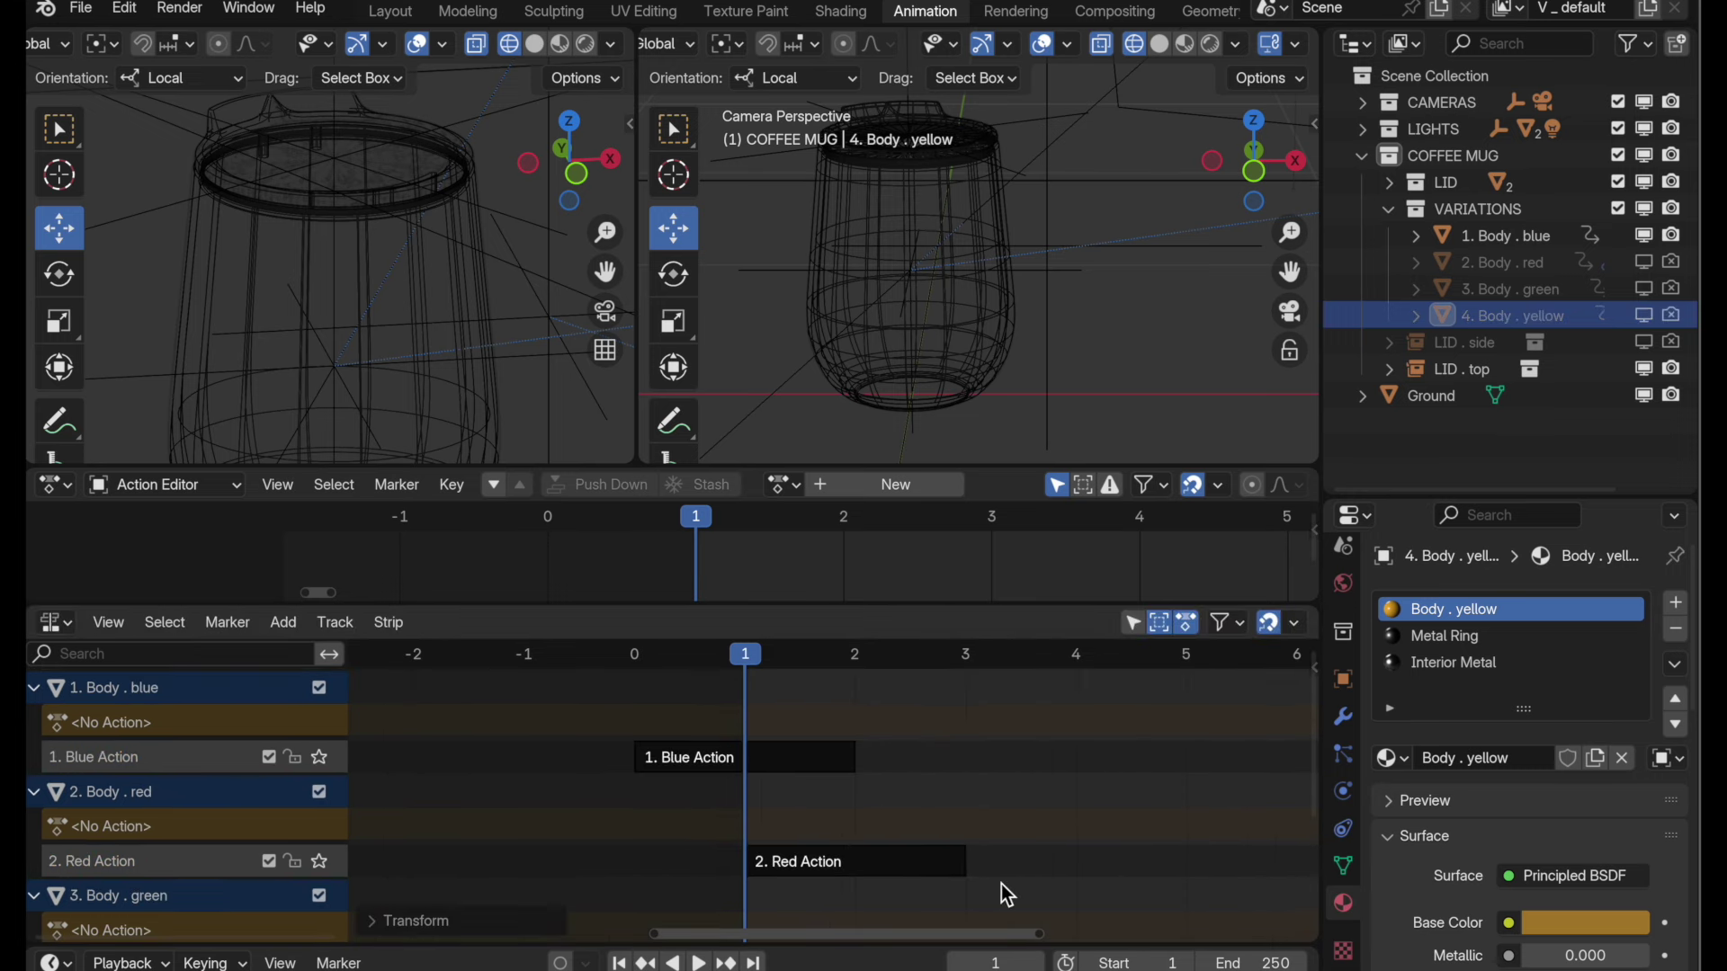
- Show the camera view in rendered shading and advance from frame 1 to frame 4 to check each frame's mug colour
click(1207, 45)
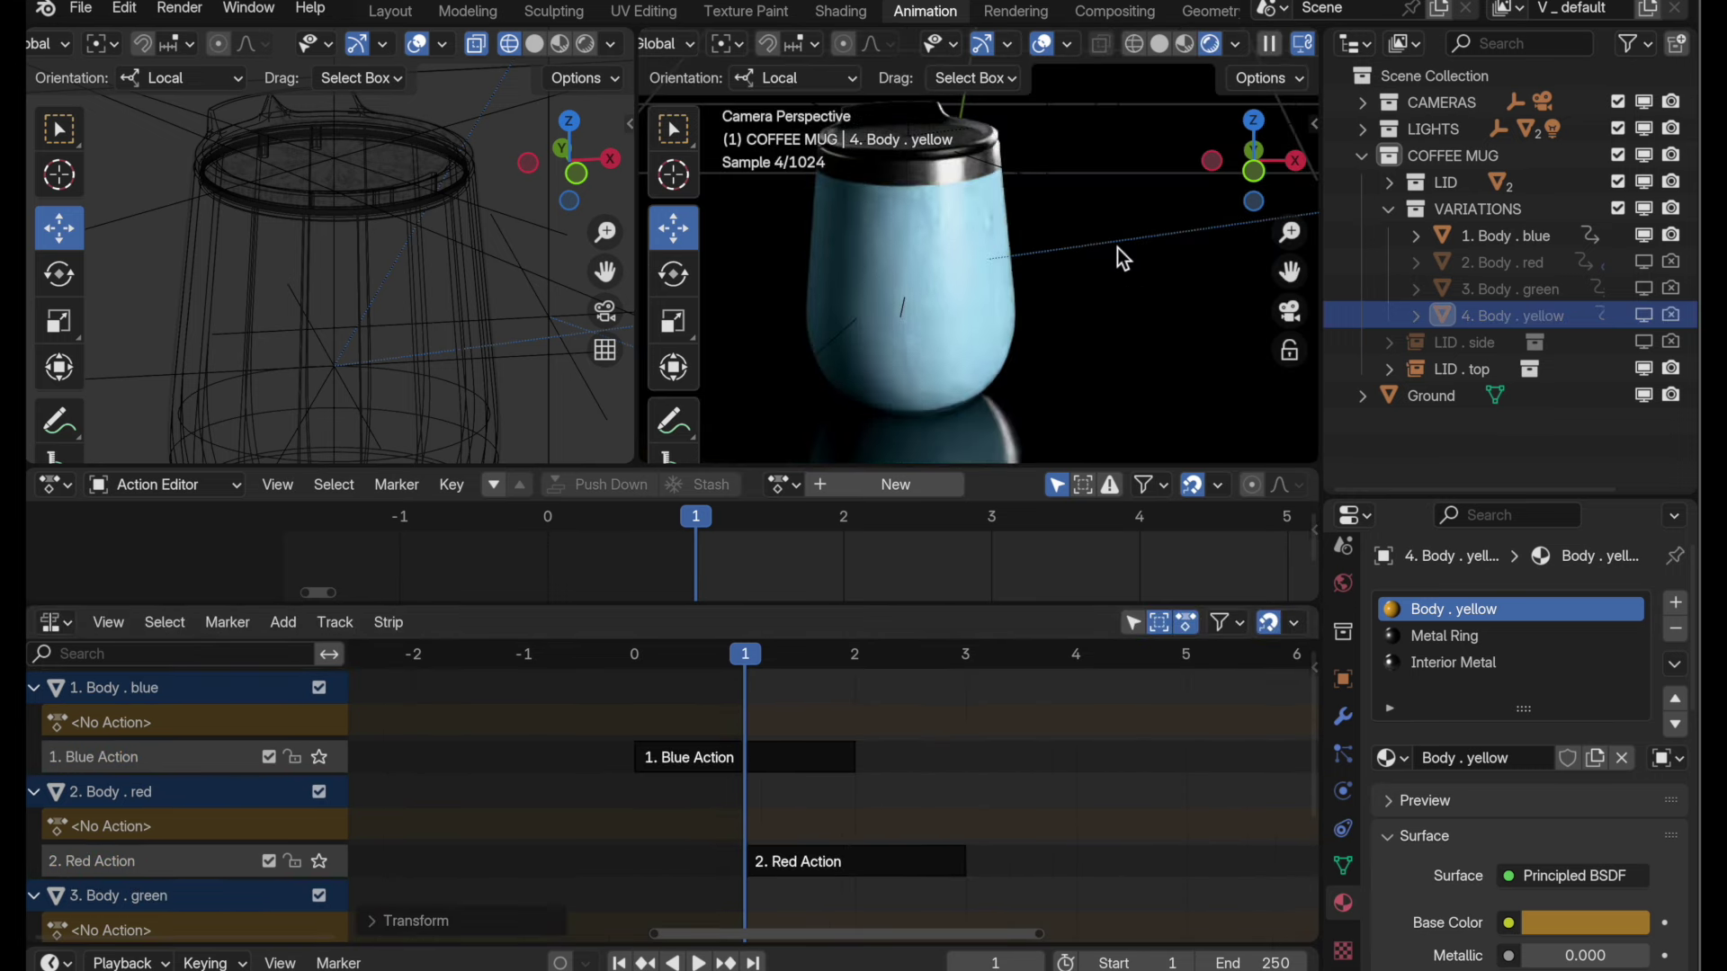
click(745, 655)
key(space)
key(space)
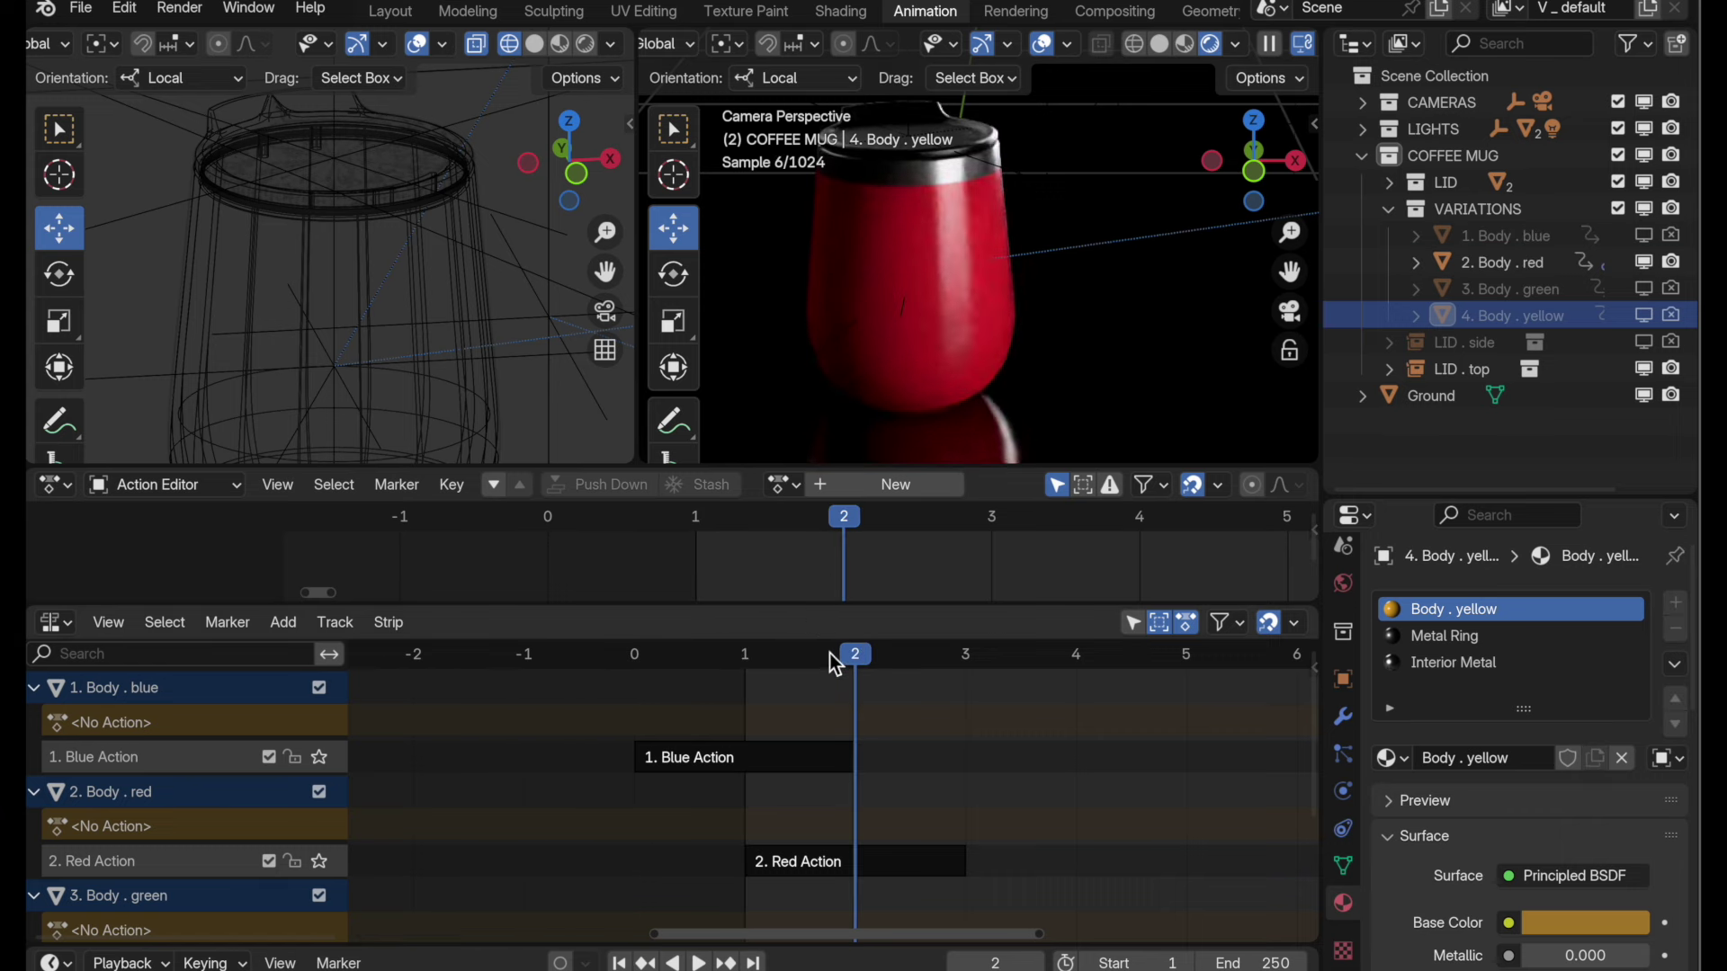
scroll(854, 763, down, 5)
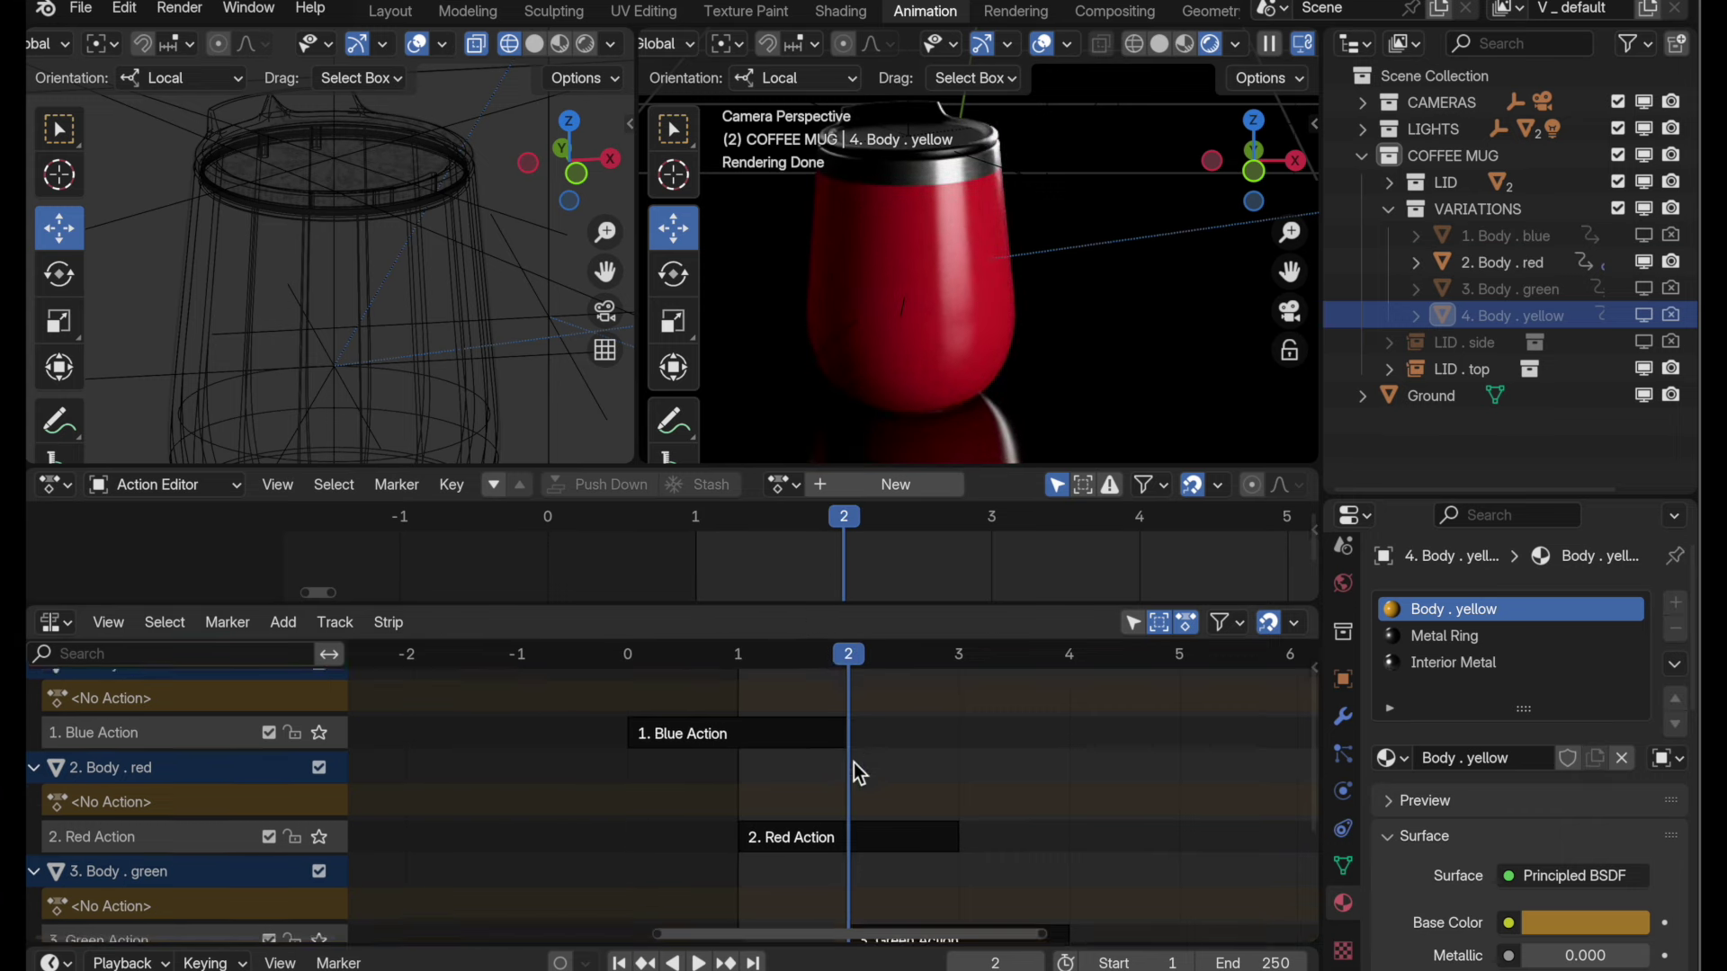
drag(760, 656, 869, 656)
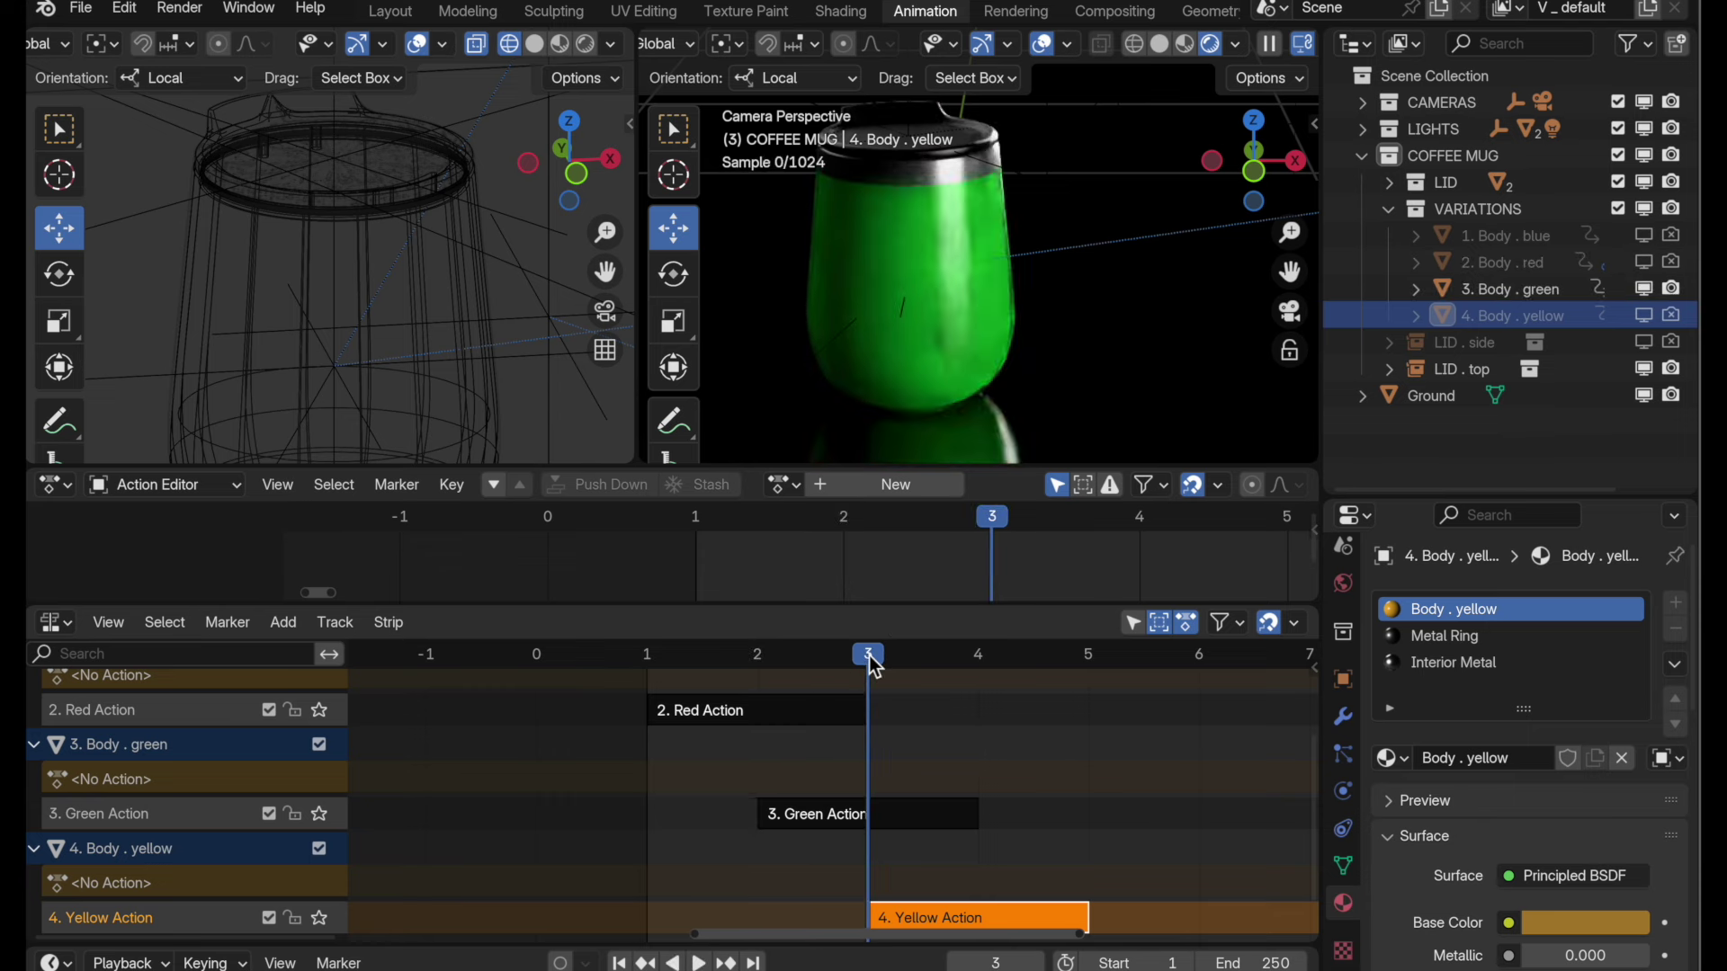
scroll(914, 807, down, 1)
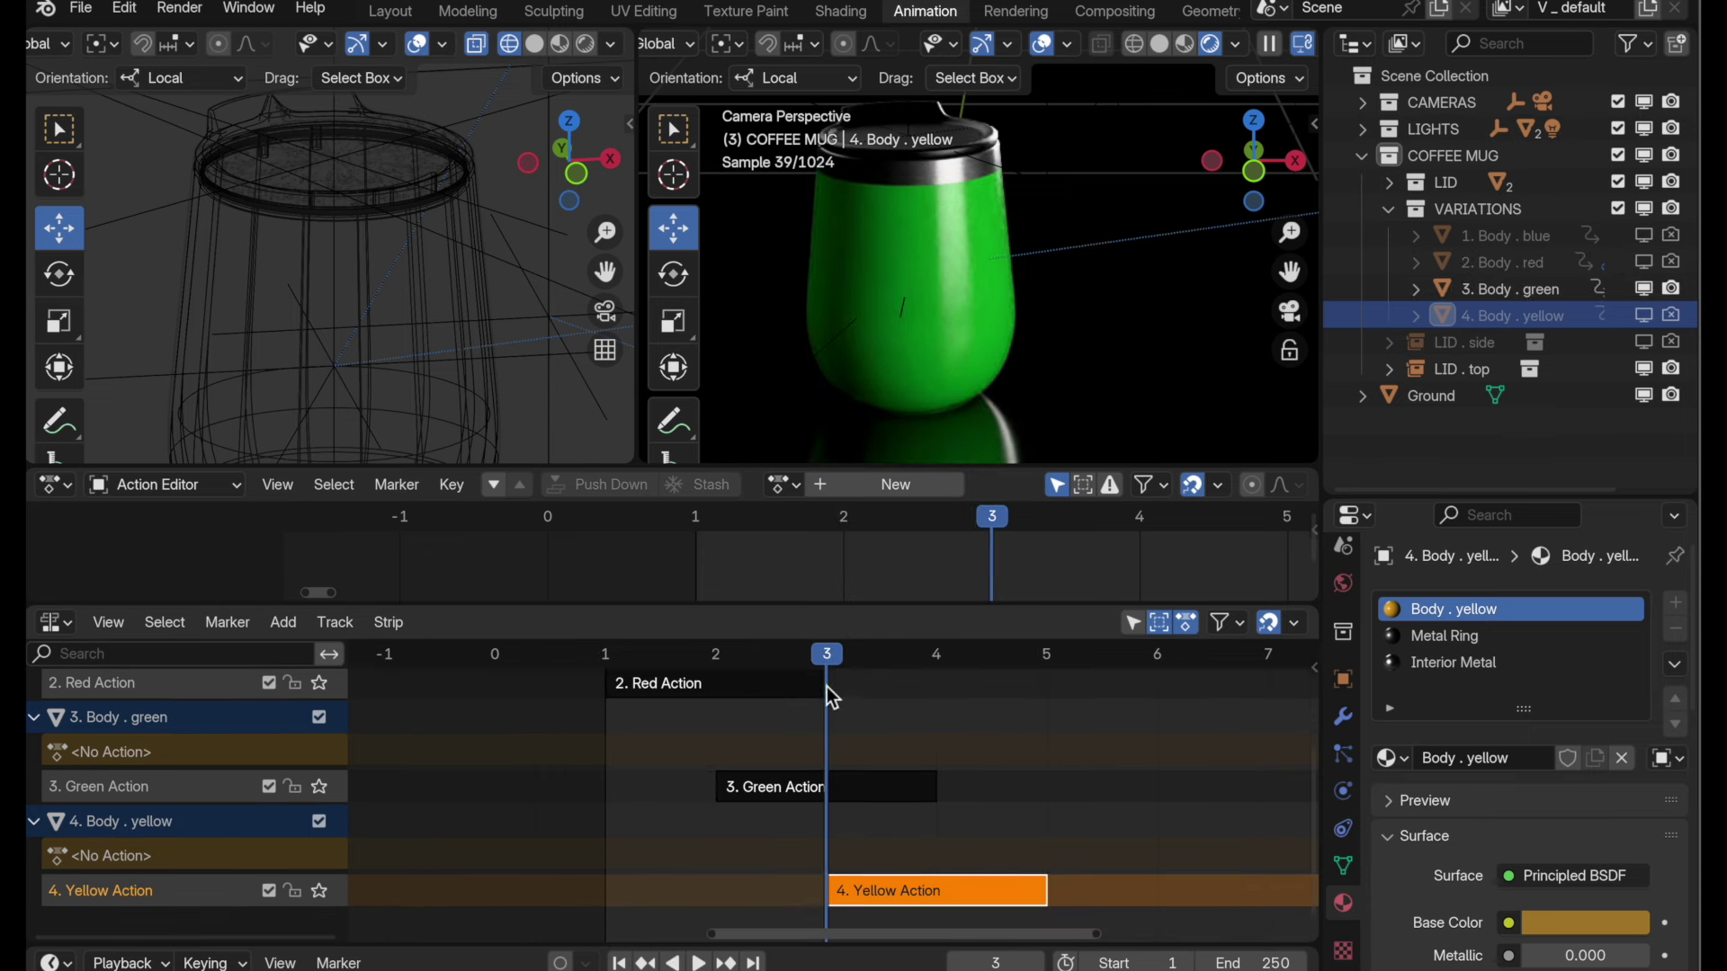
key(space)
key(space)
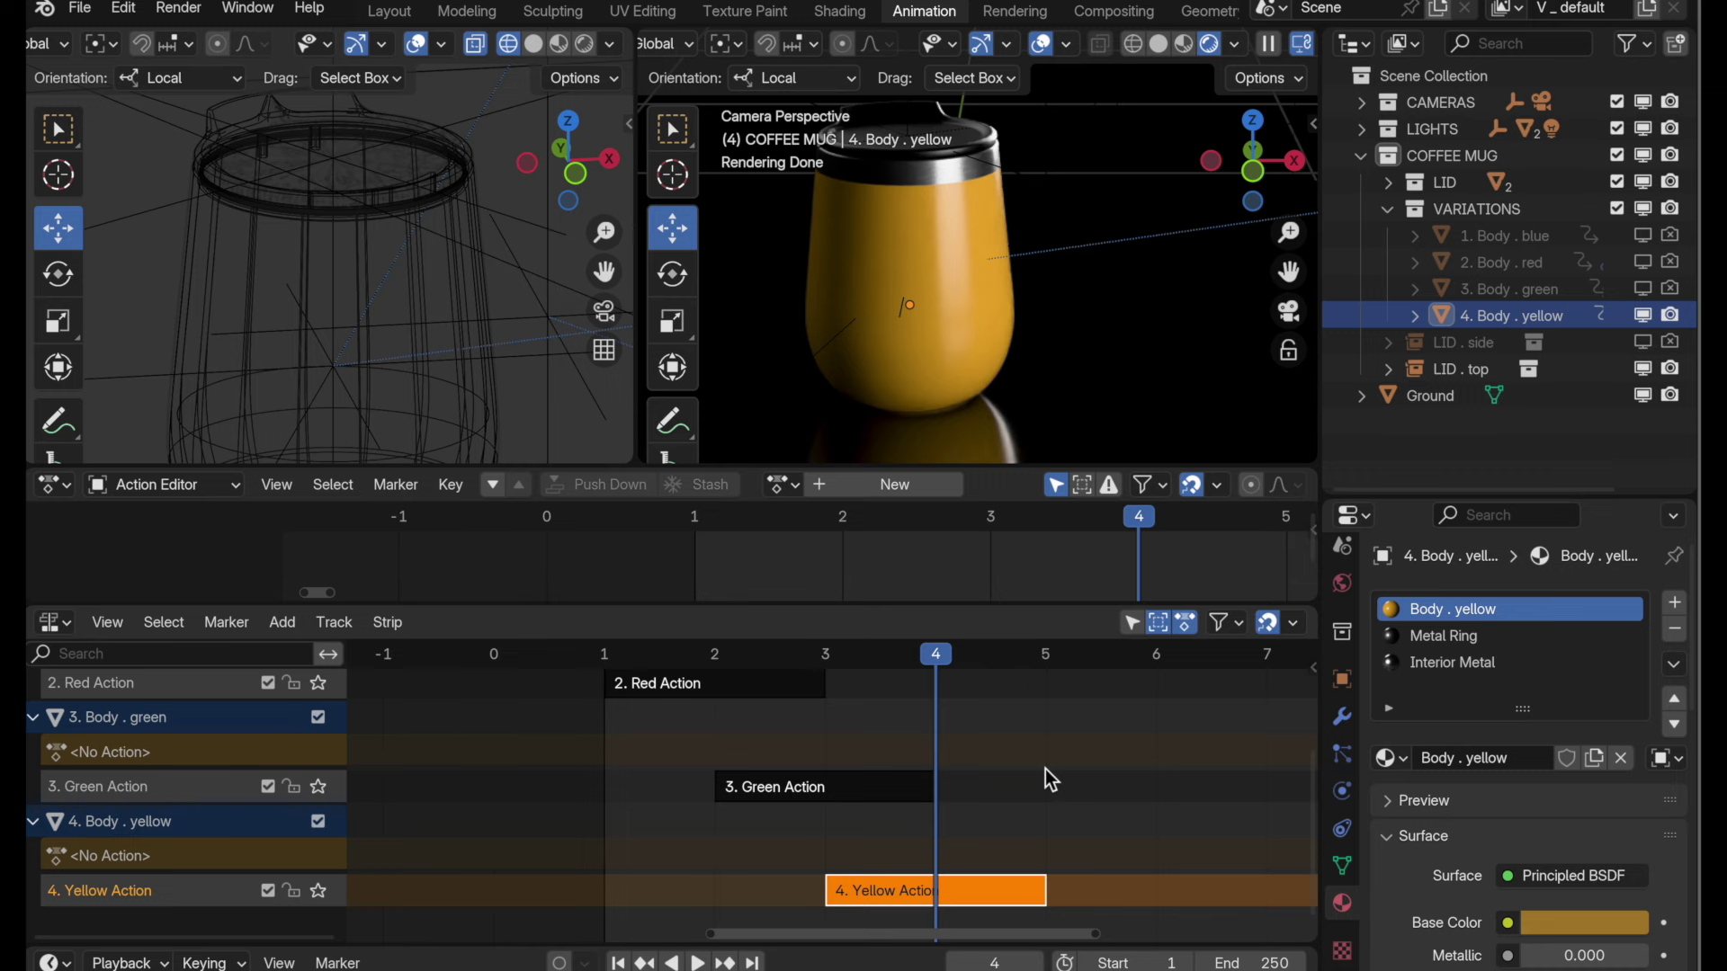
- Select the 1. Blue Action strip and the blue body, enter tweak mode to inspect the action's keyframes, and exit tweak mode
scroll(1046, 769, up, 3)
scroll(1043, 768, up, 2)
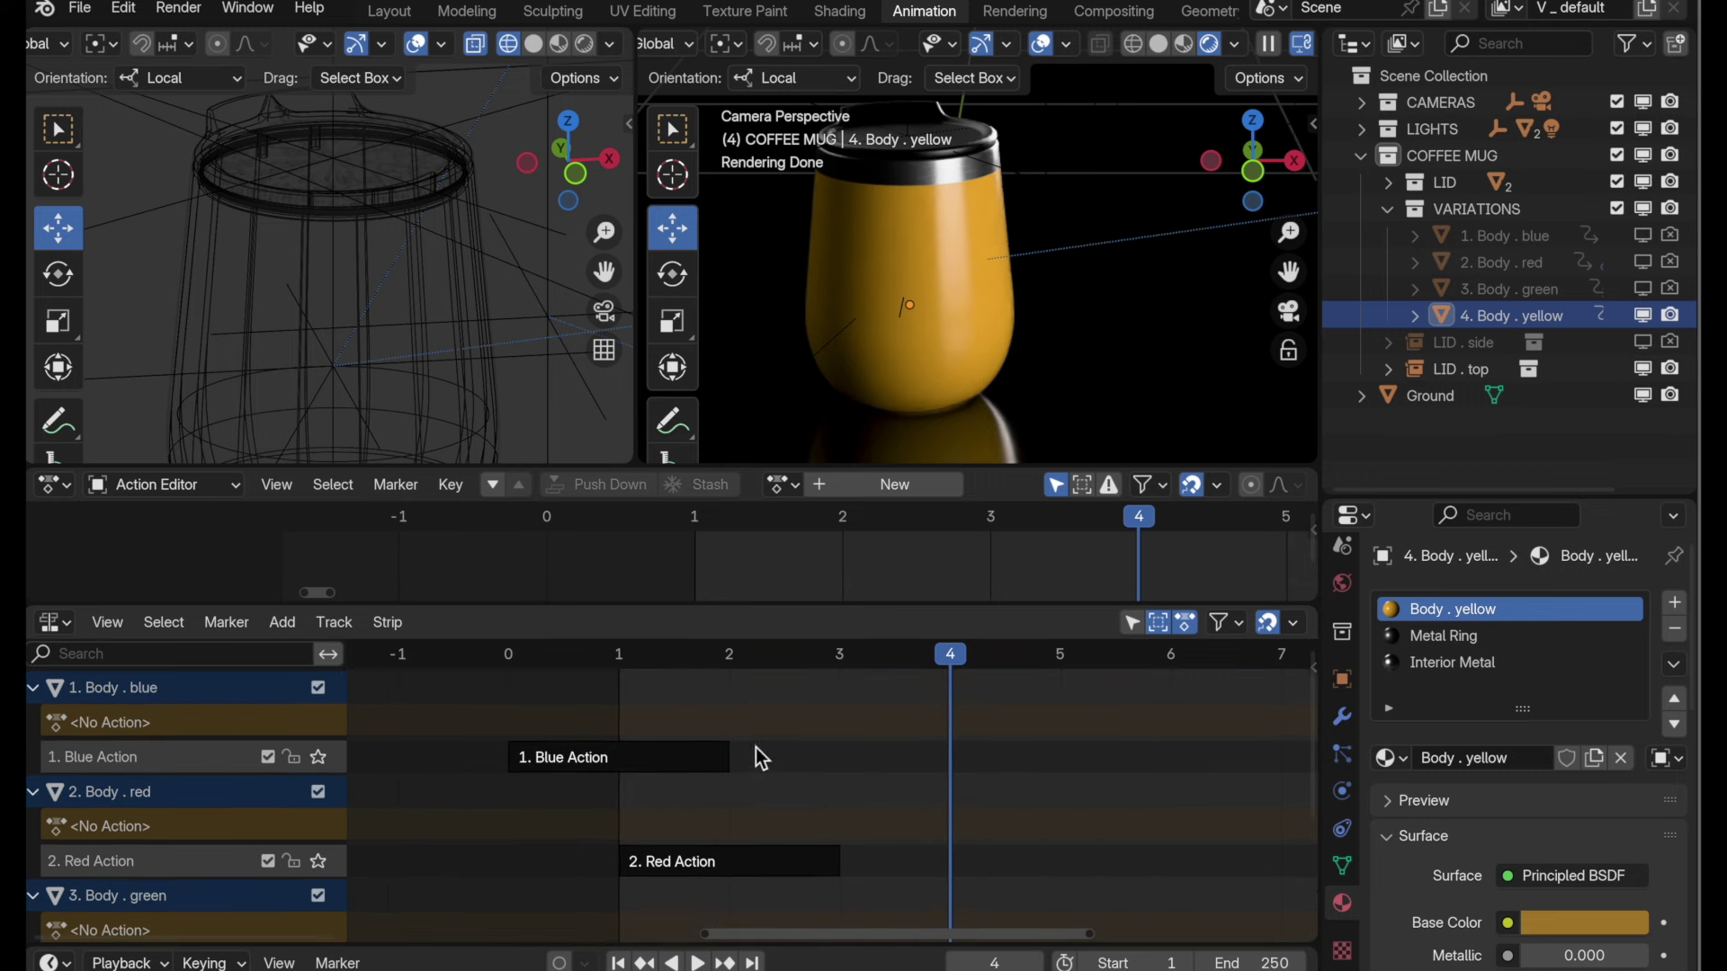
click(673, 748)
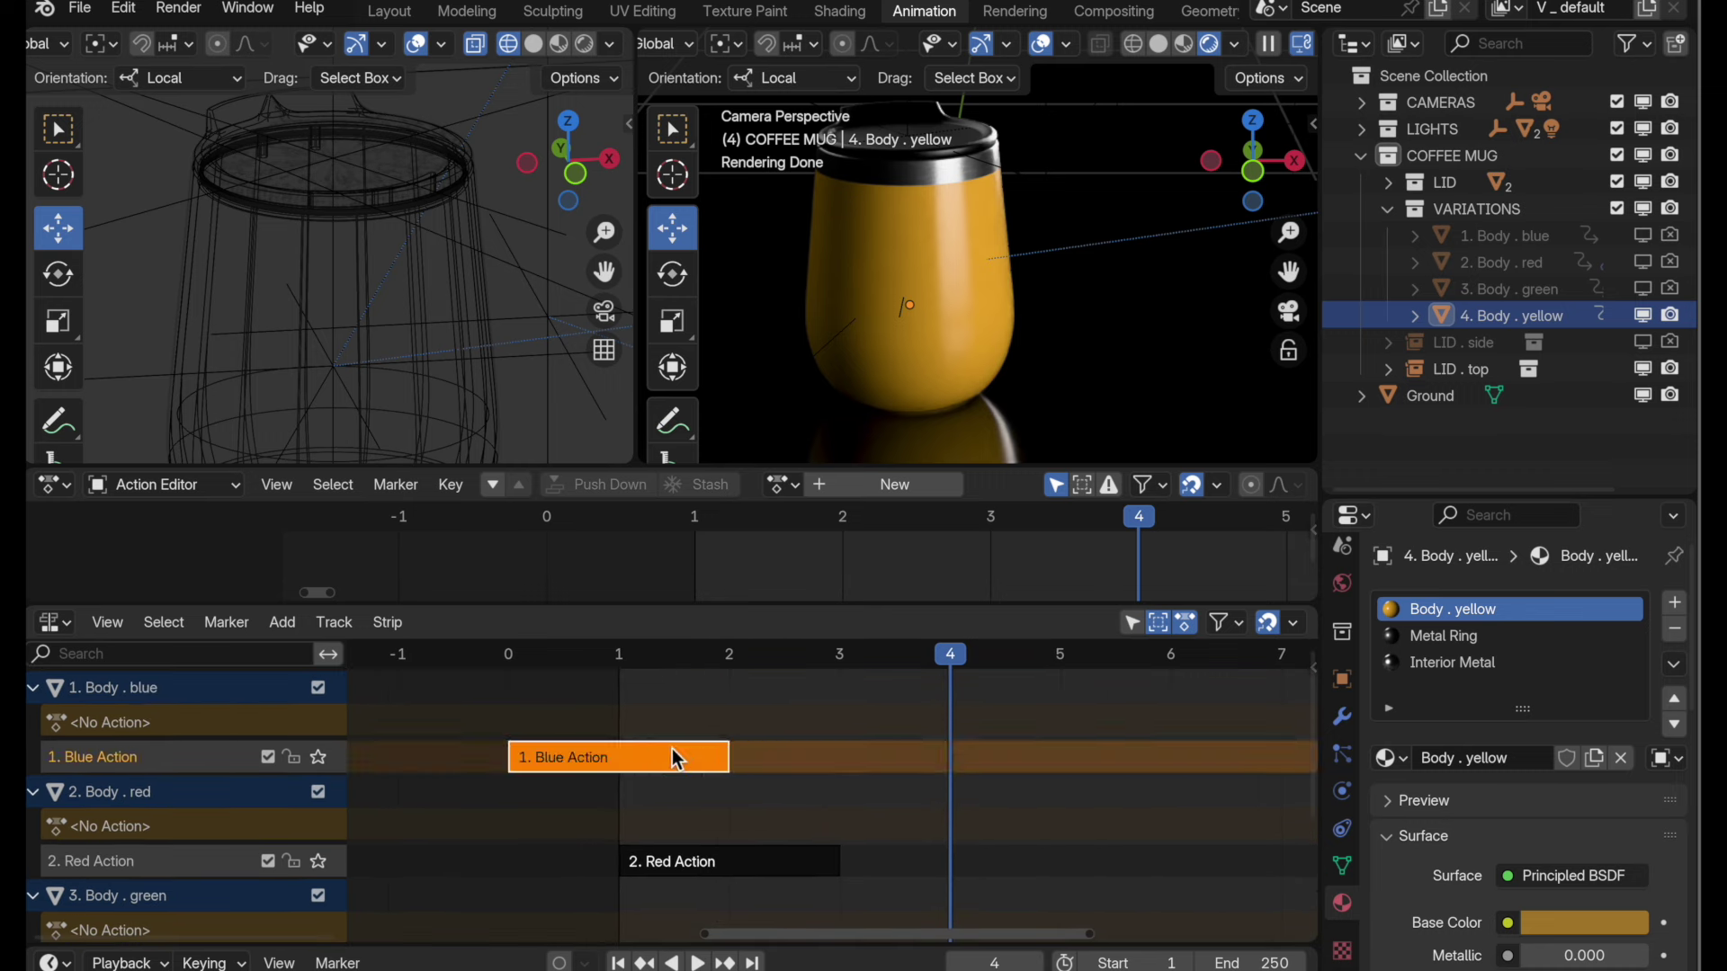
click(1498, 237)
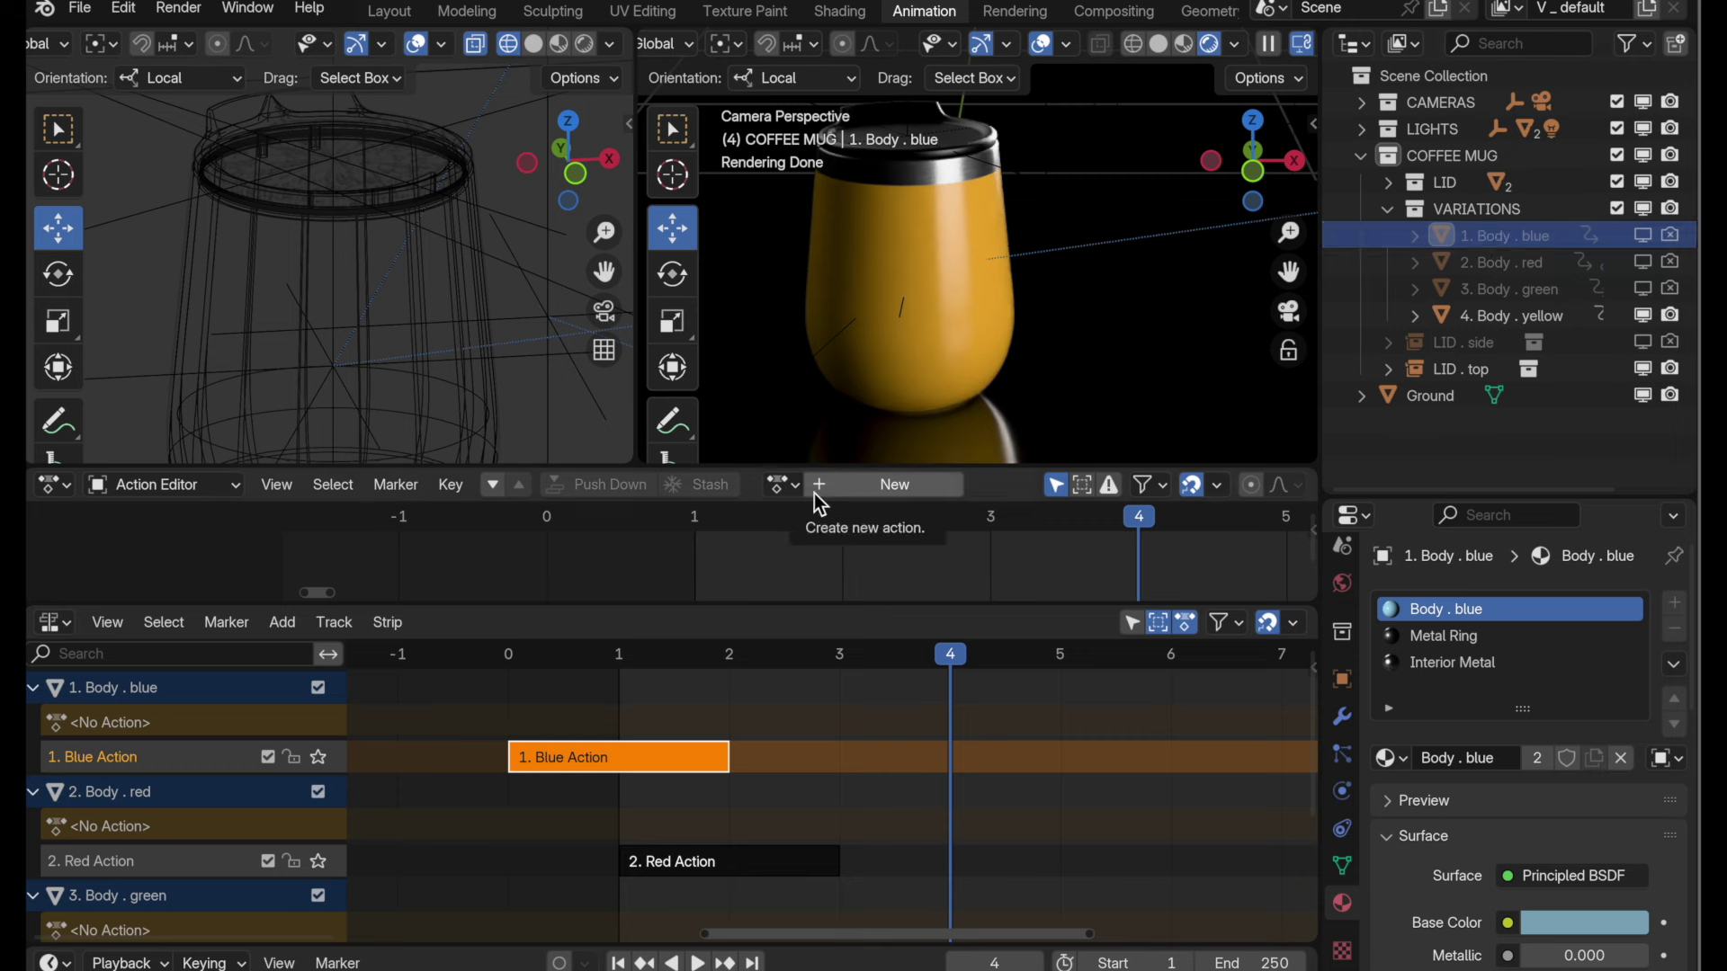
click(788, 483)
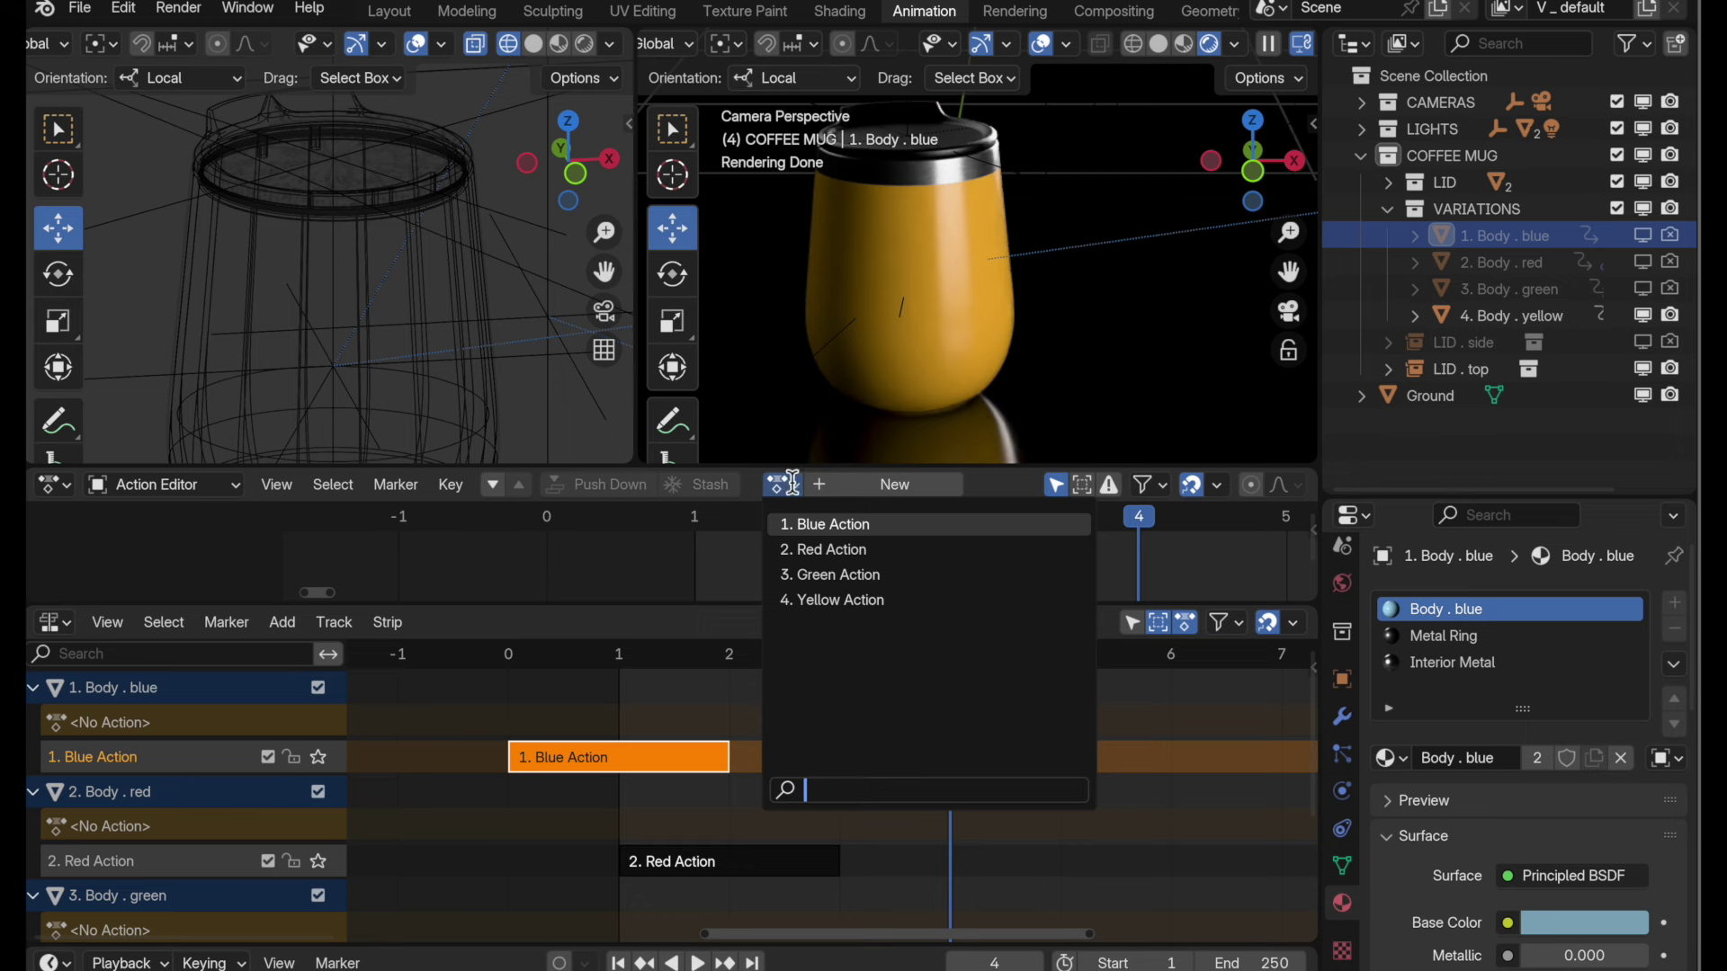
click(760, 501)
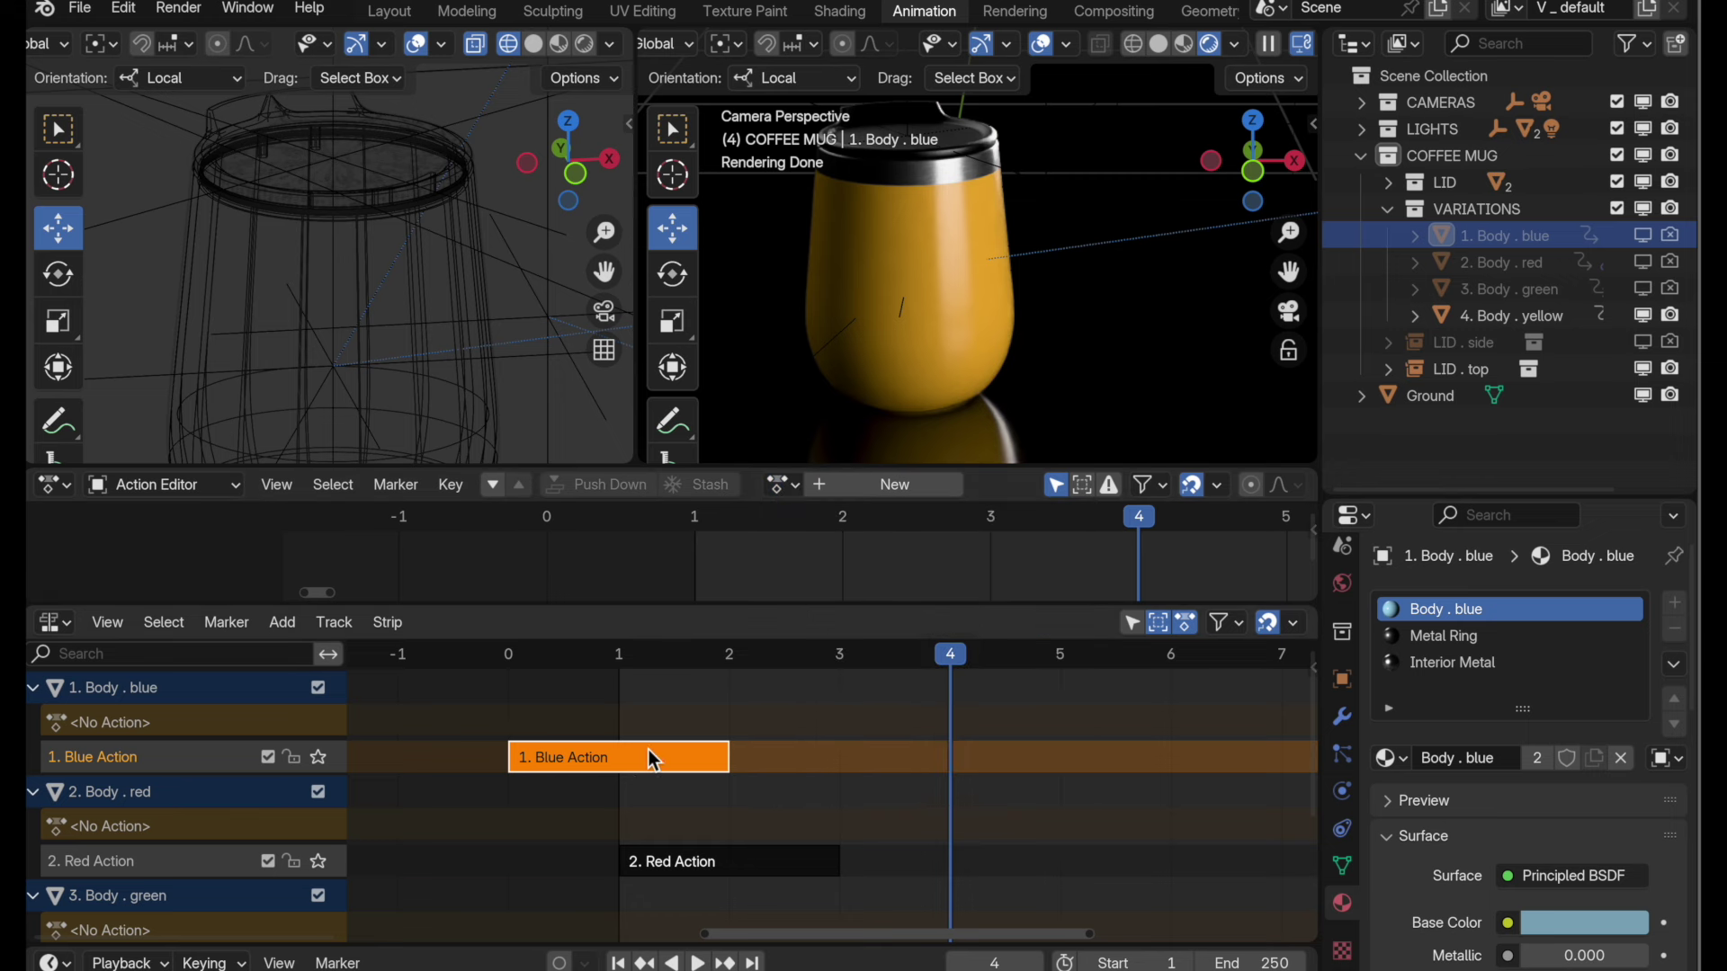
key(Tab)
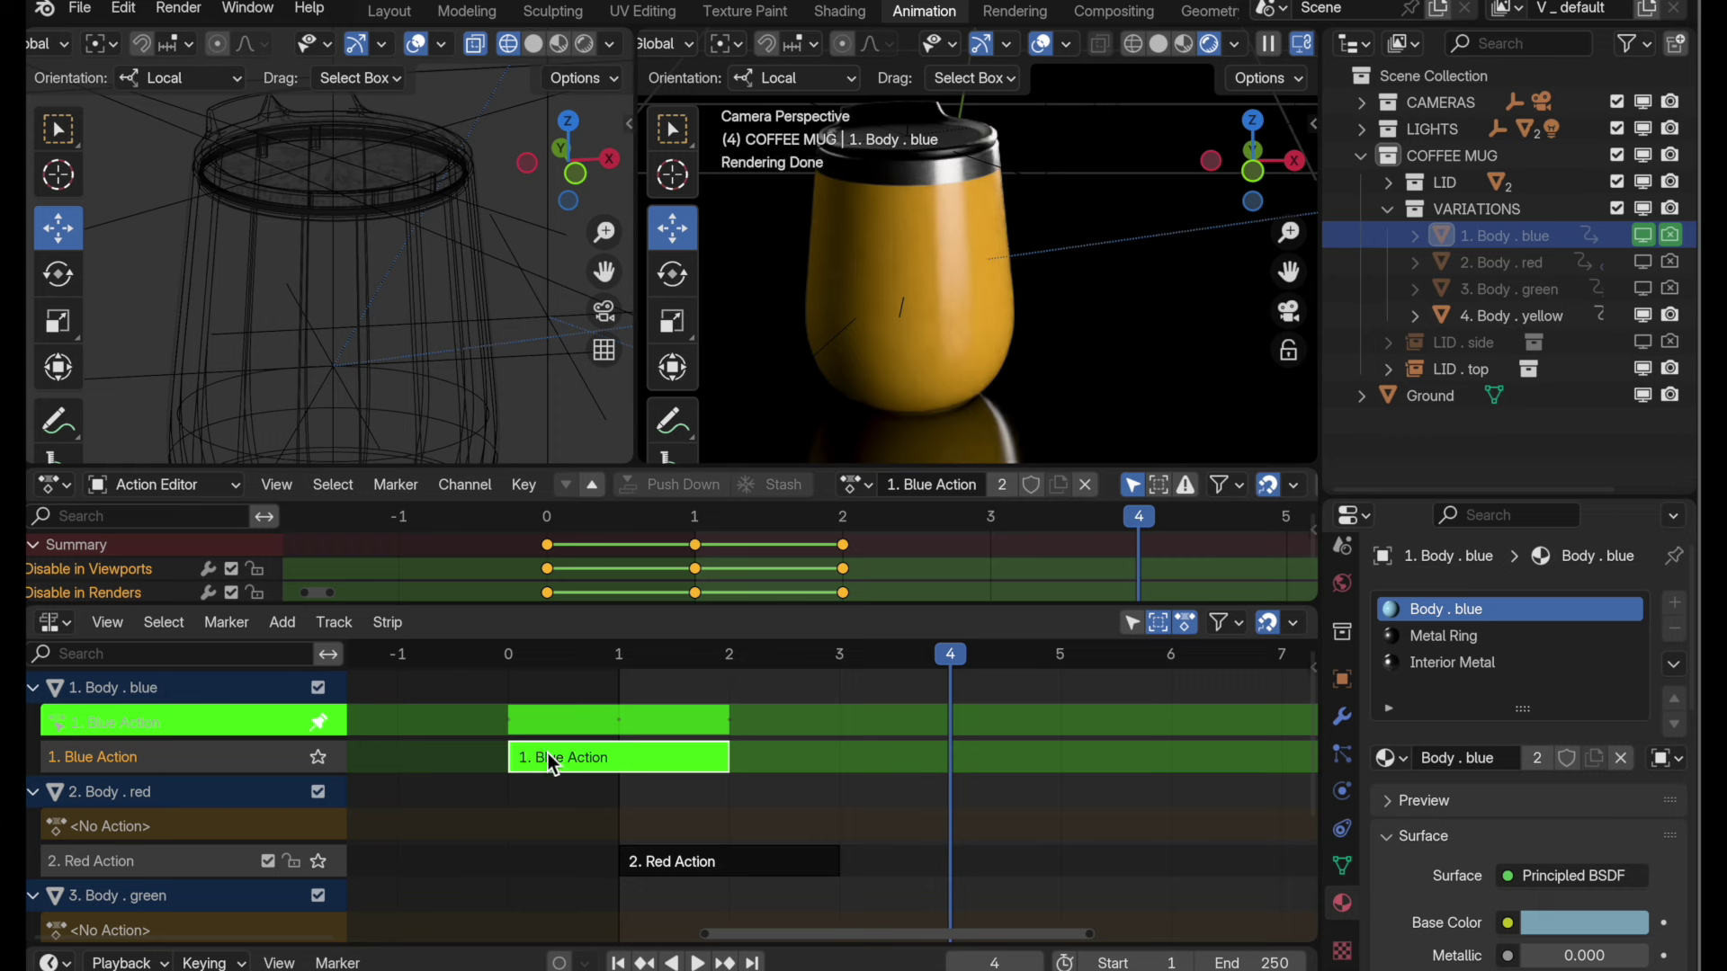
key(Tab)
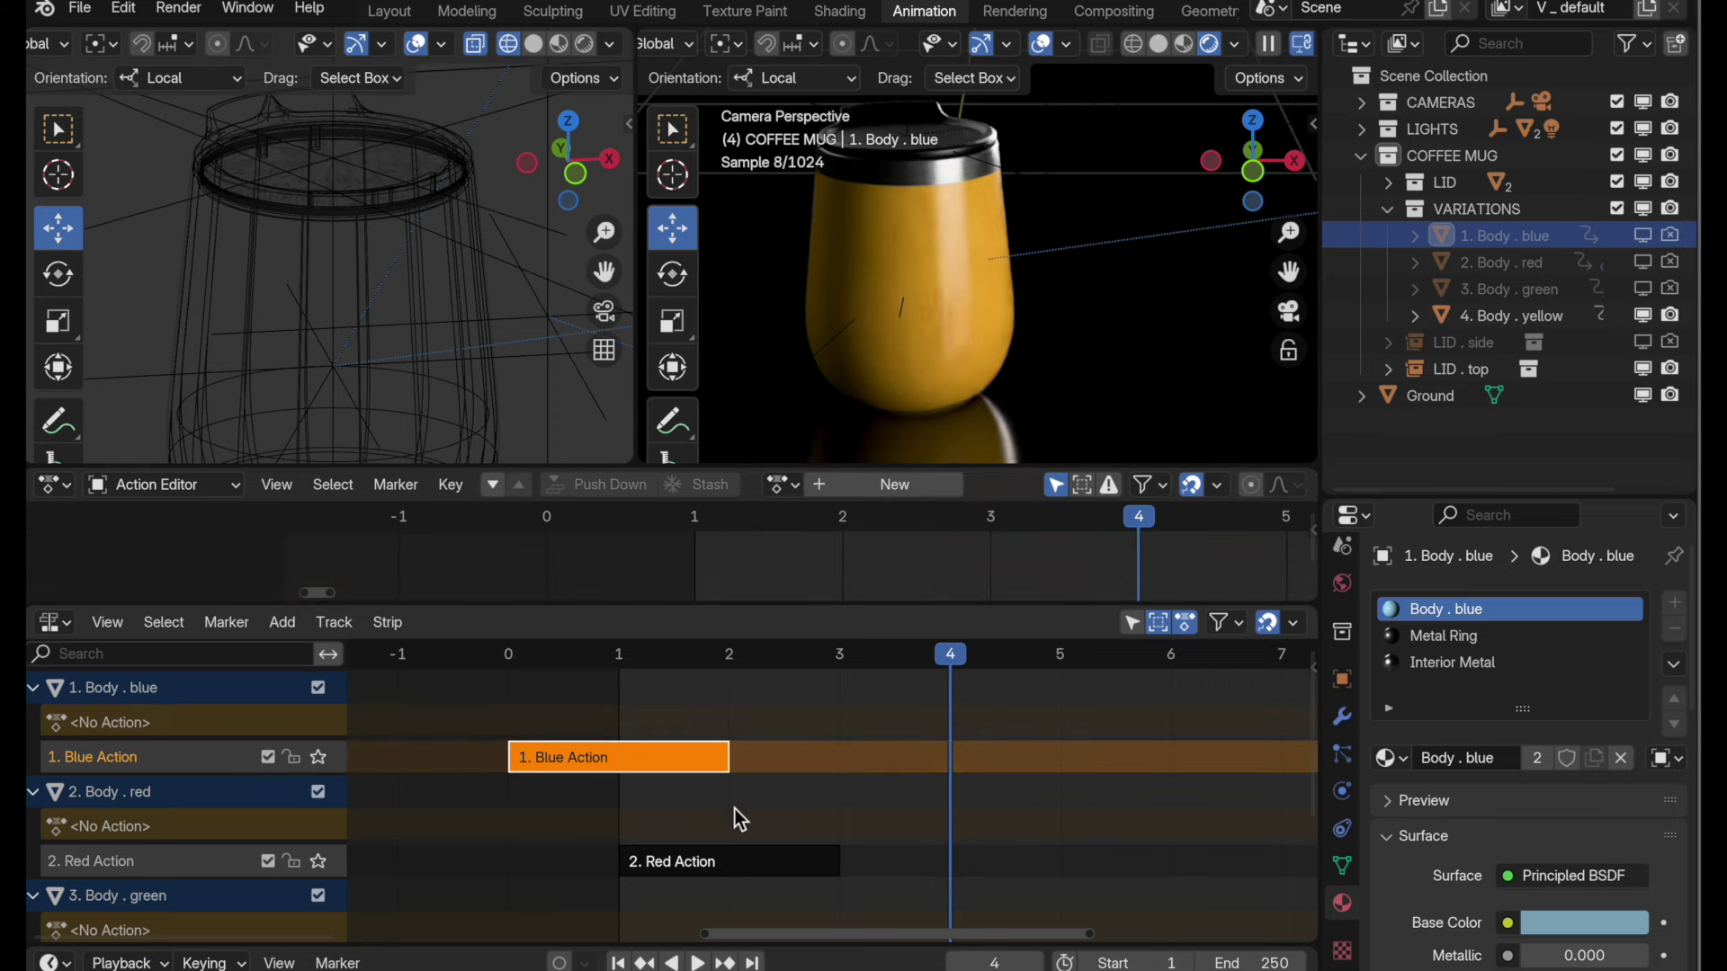
- Select the 3. Green Action strip and enter tweak mode on it
scroll(784, 831, down, 3)
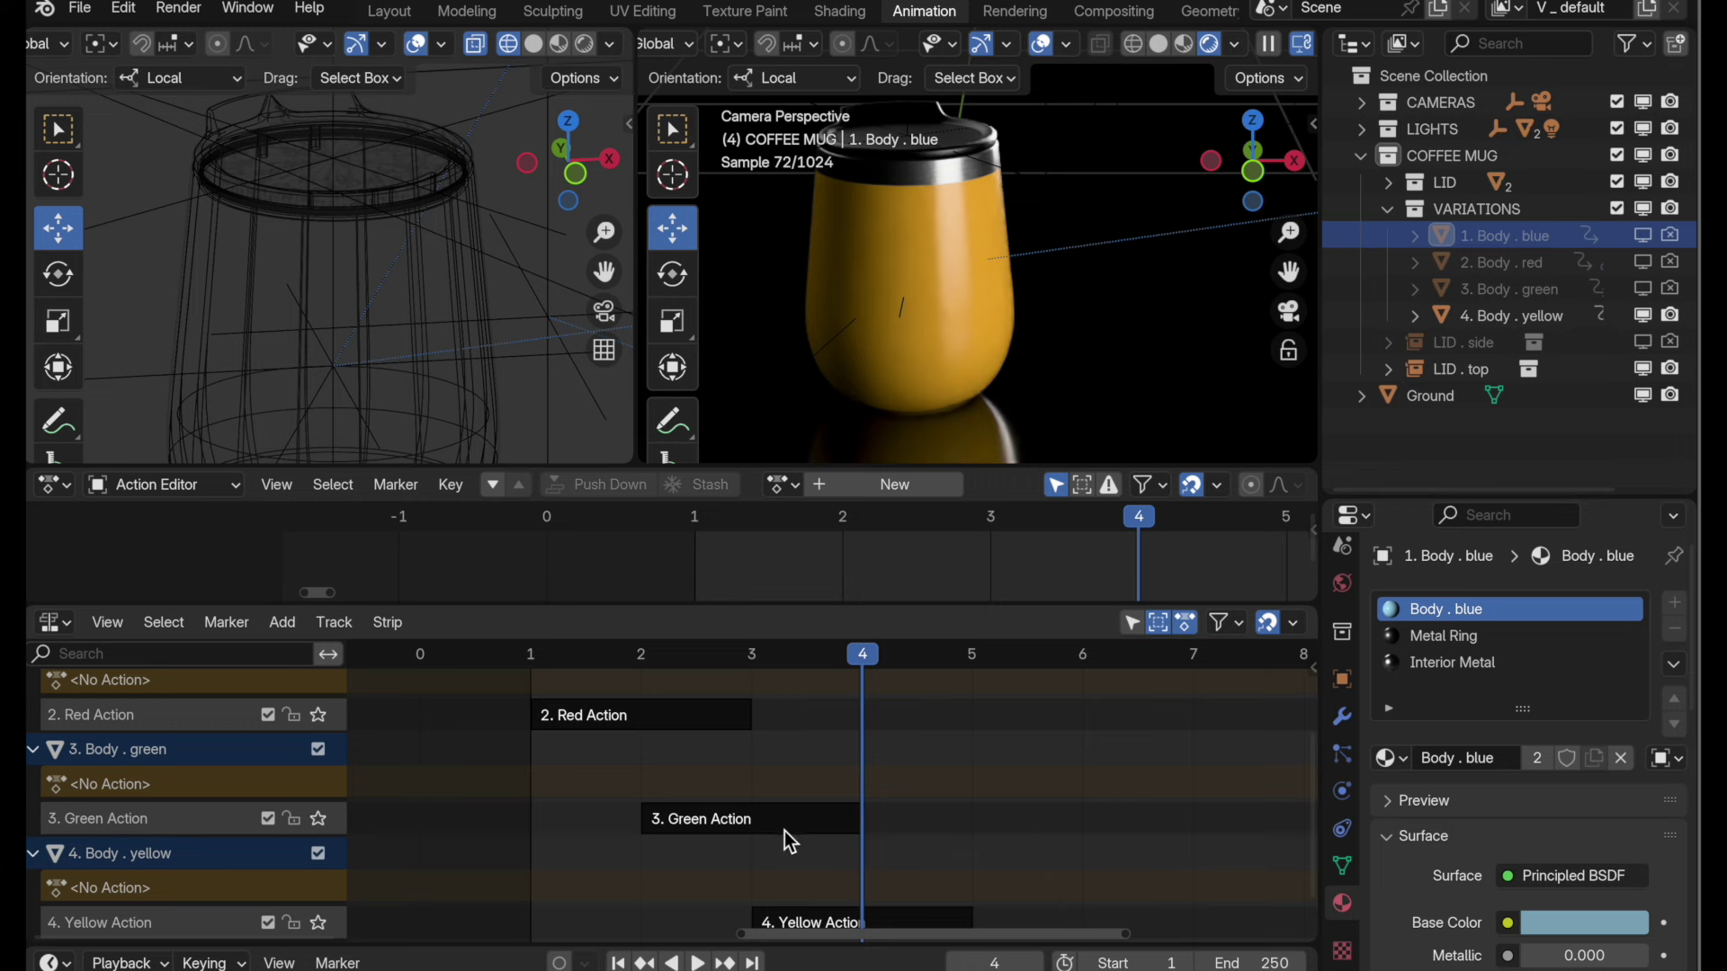
click(781, 829)
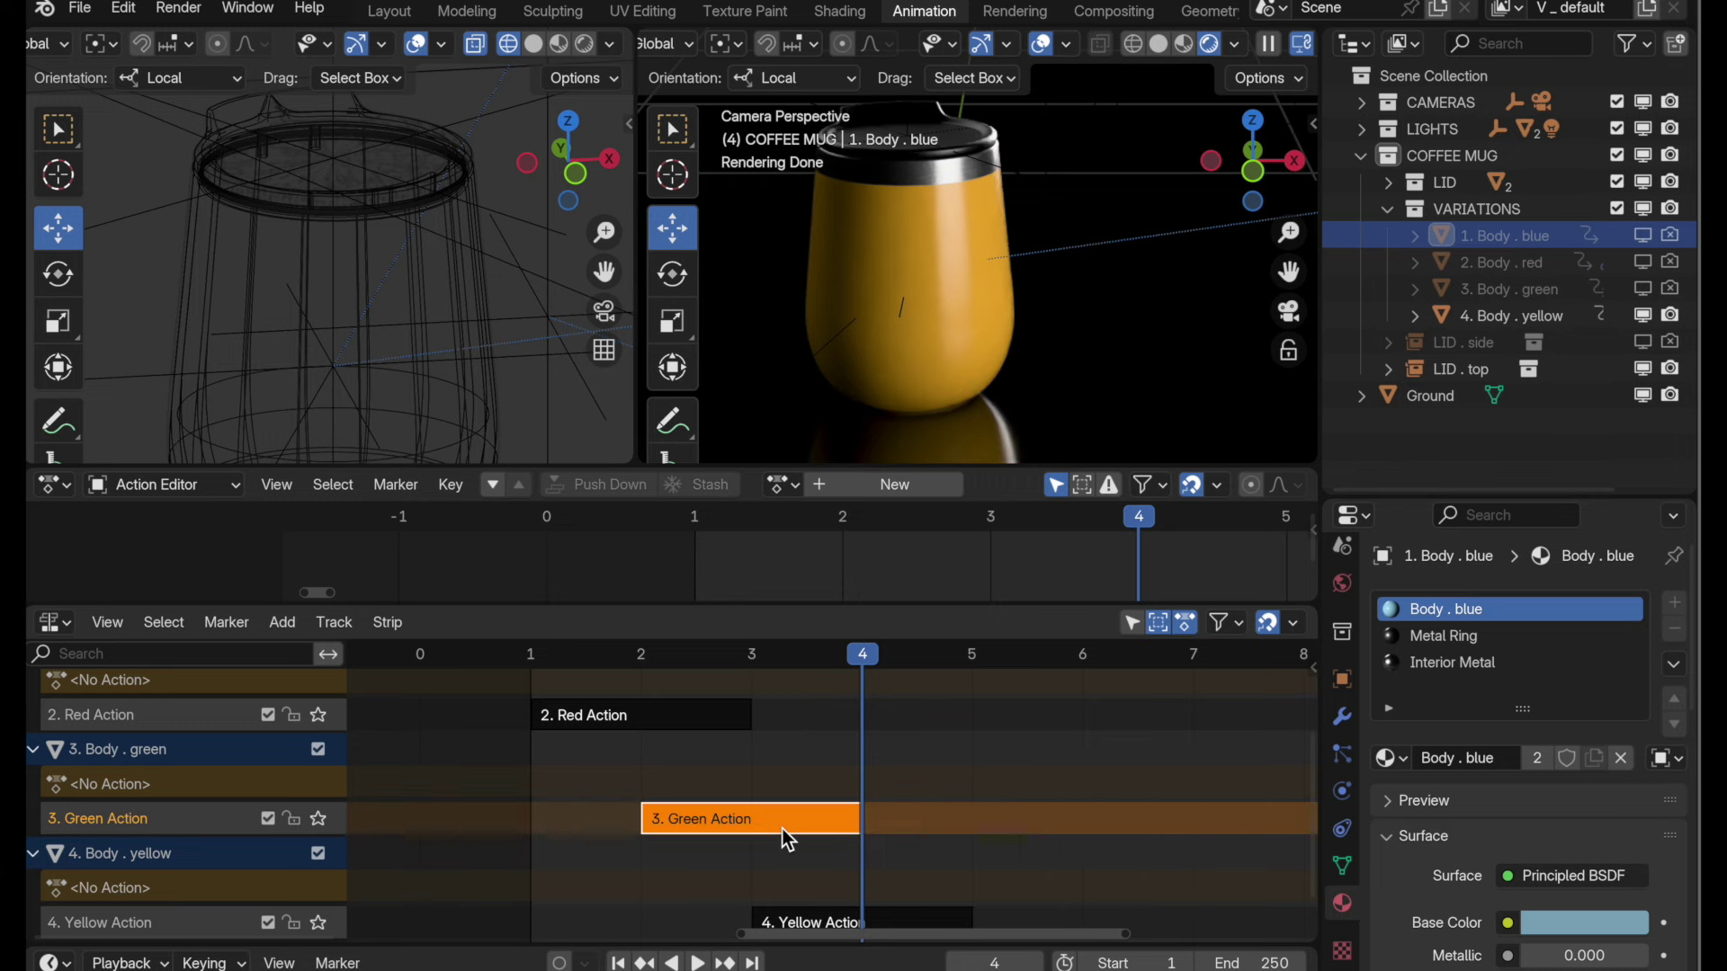
key(Tab)
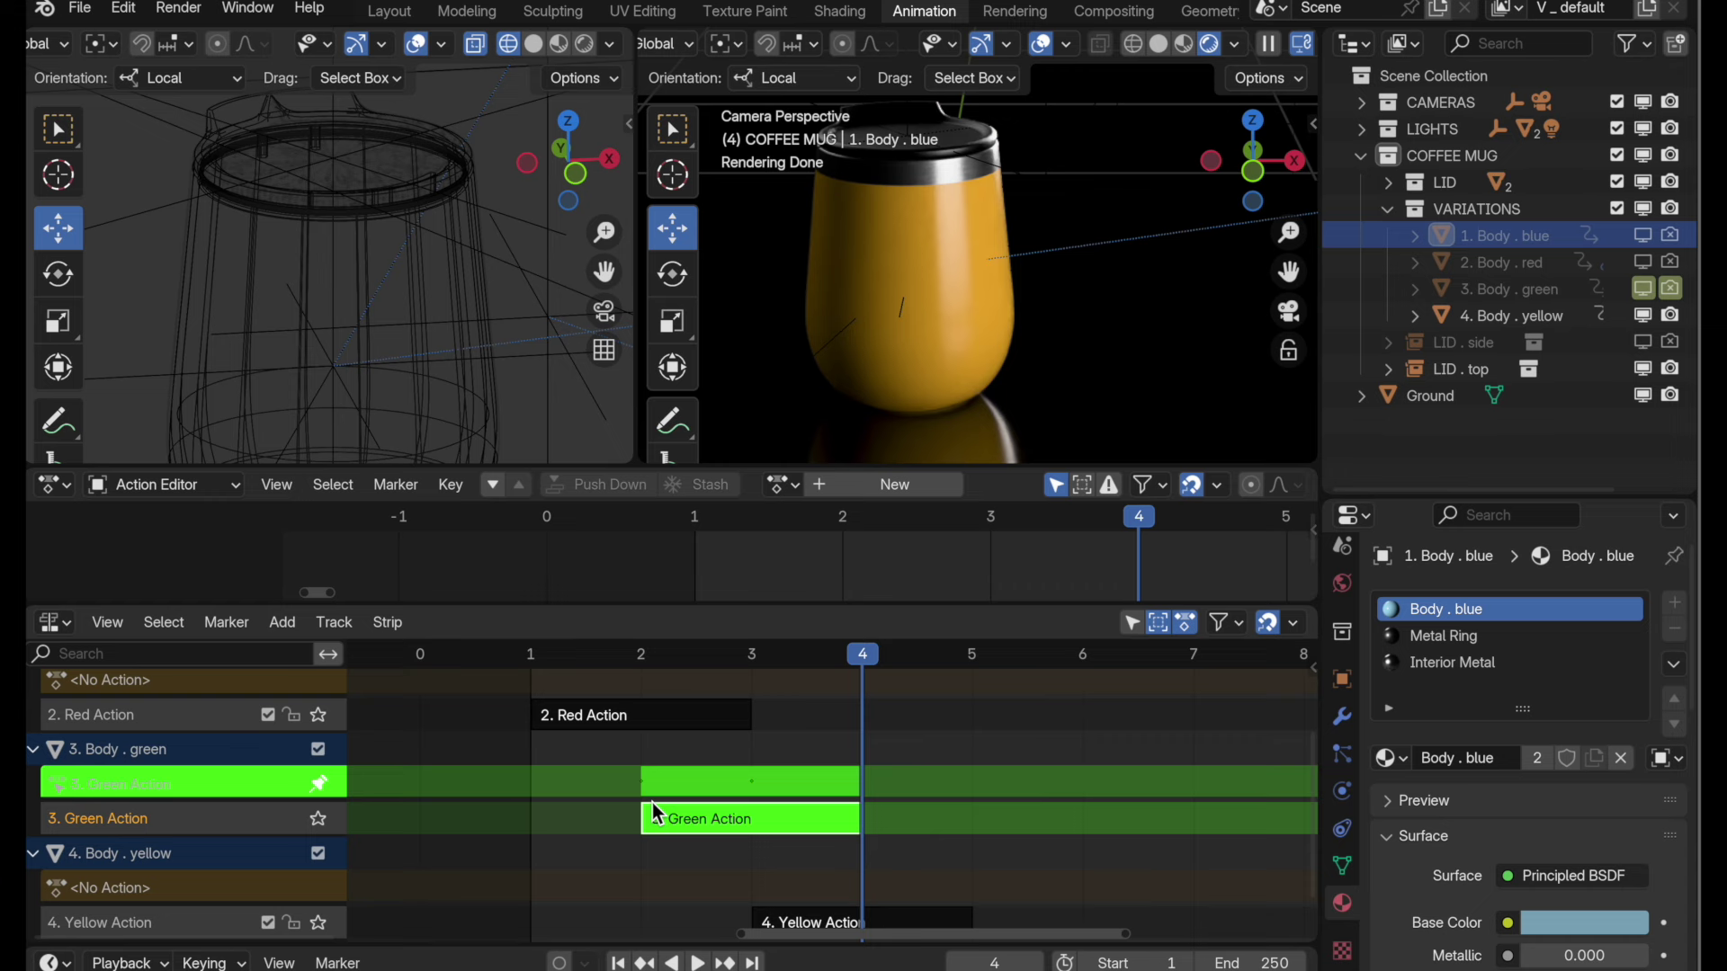
- Compare the green body's action keyframes with and without strip time mapping in tweak mode, and exit tweak mode
click(319, 785)
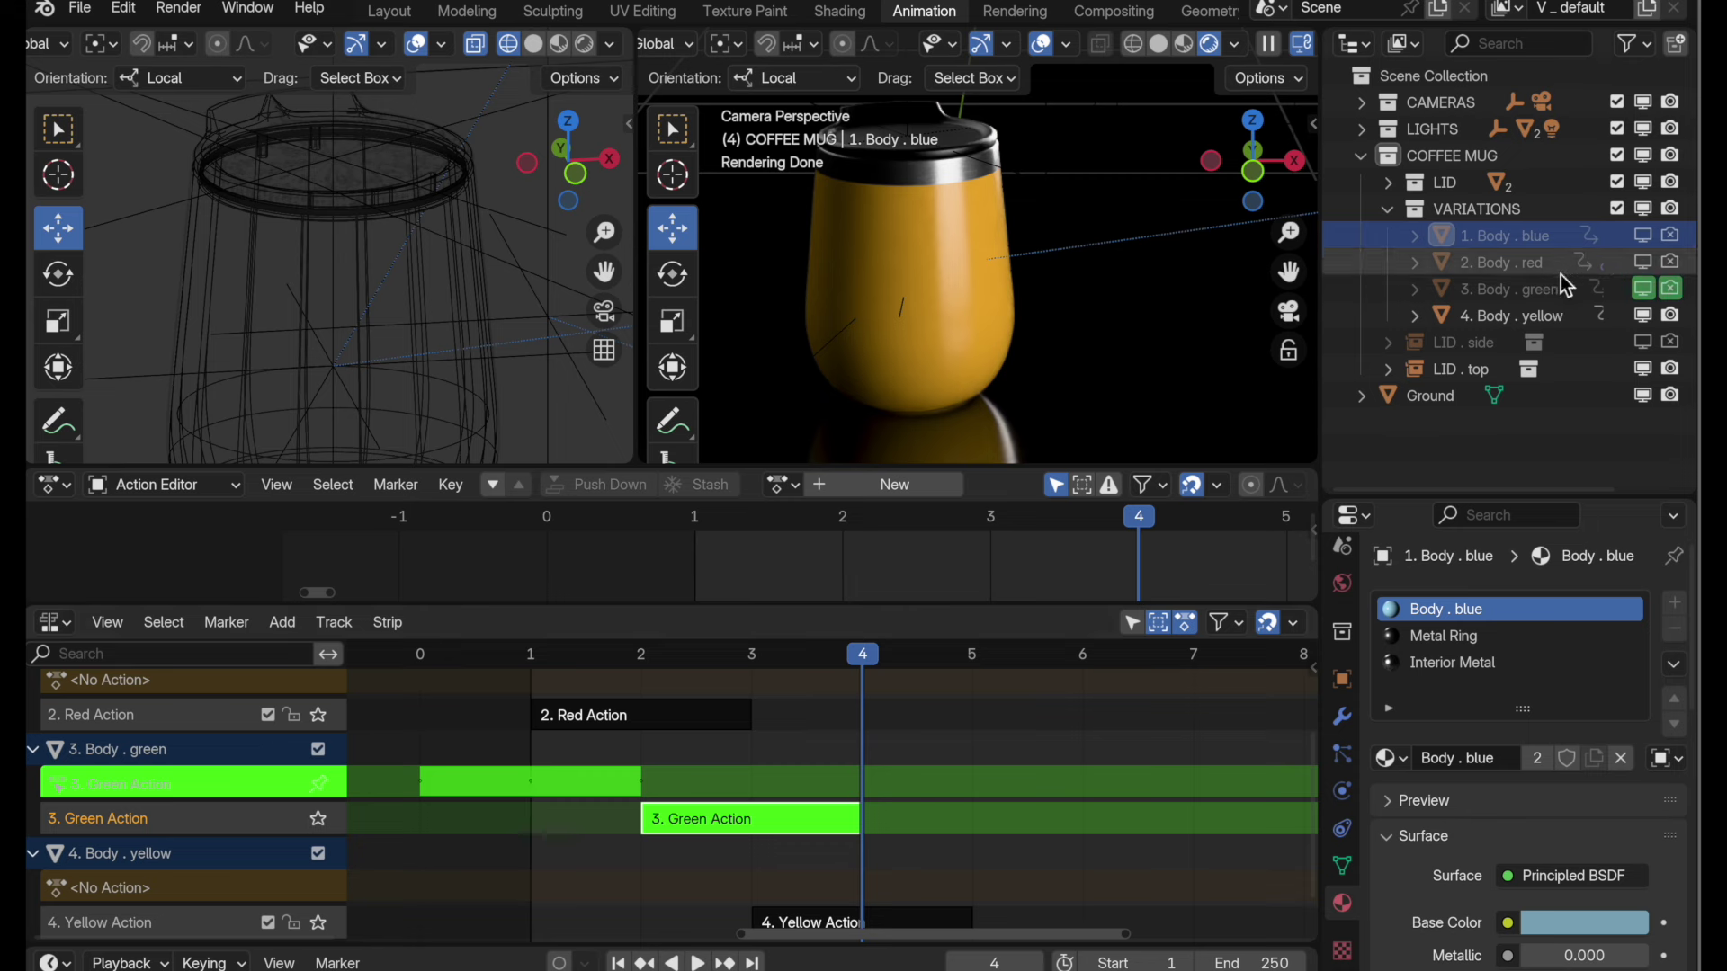
click(1528, 291)
scroll(613, 538, right, 3)
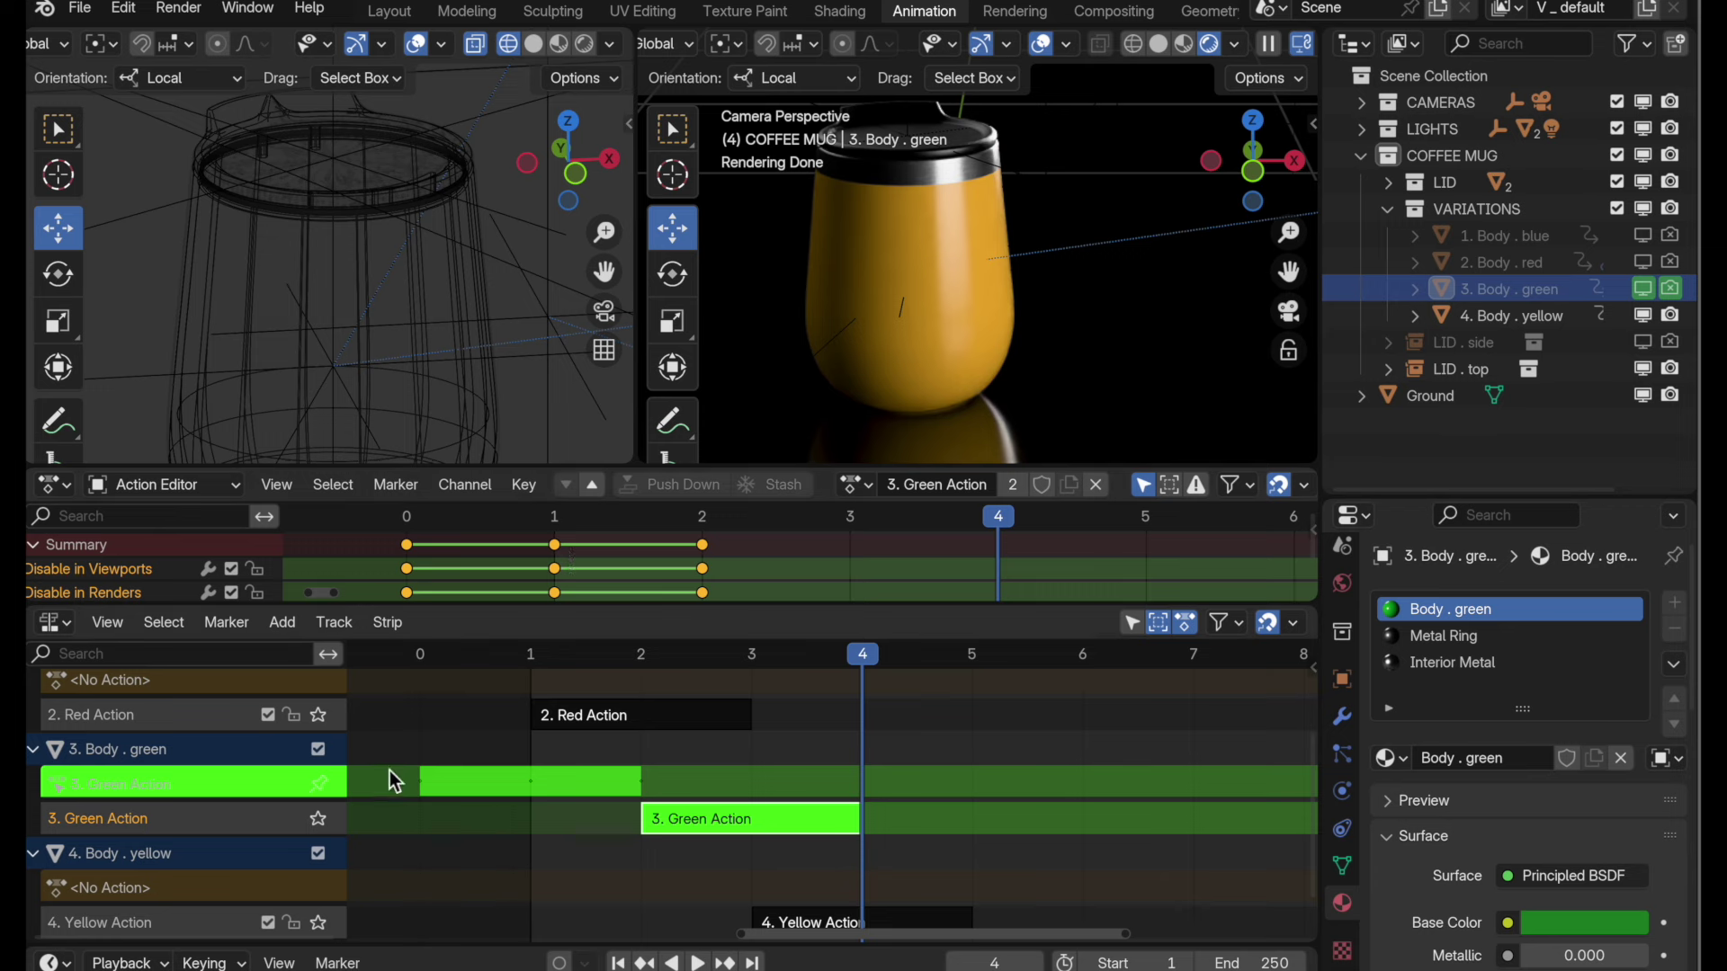
click(319, 786)
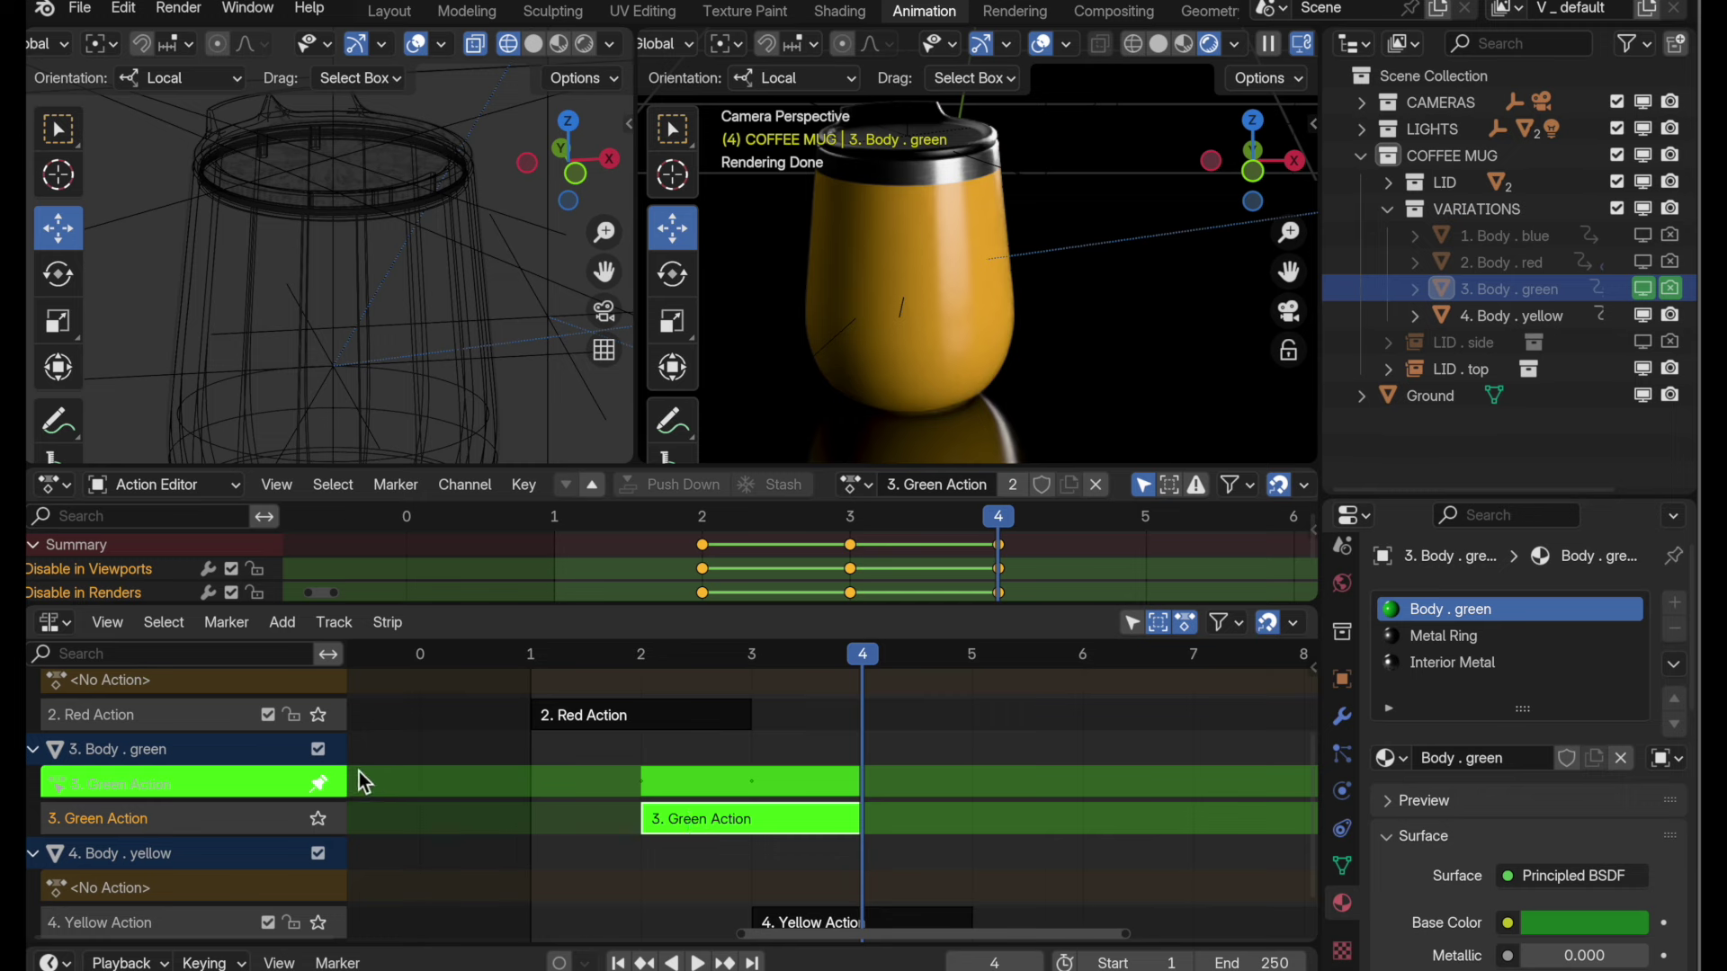
click(321, 784)
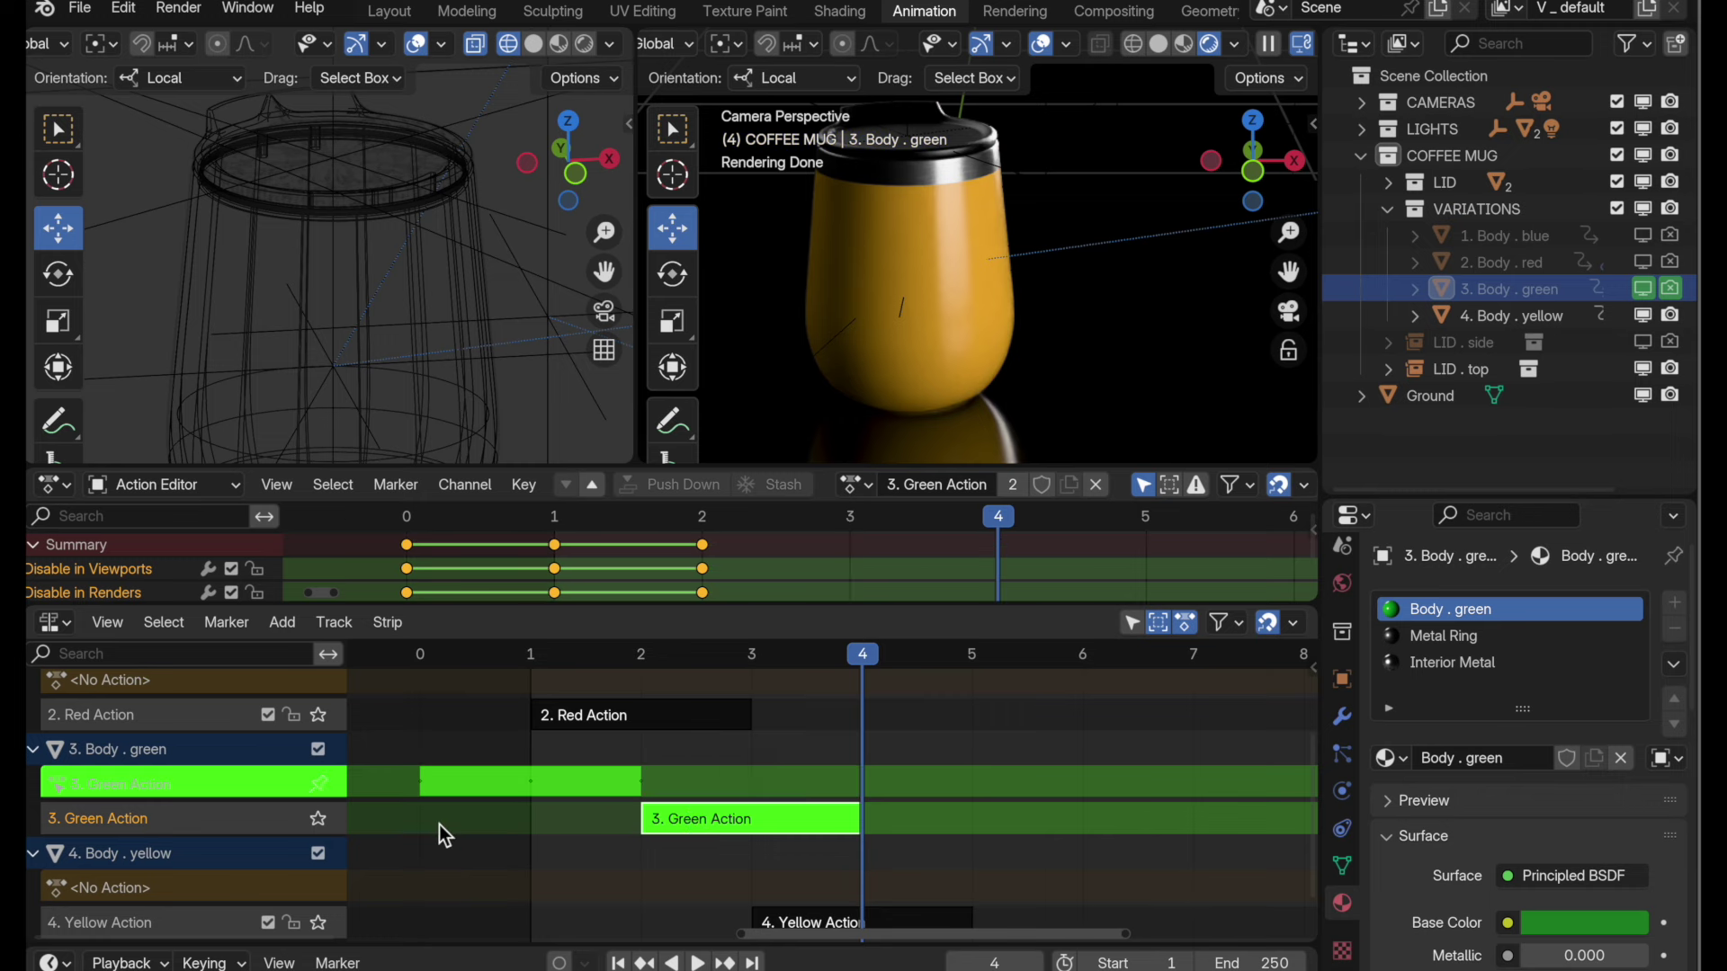
key(Tab)
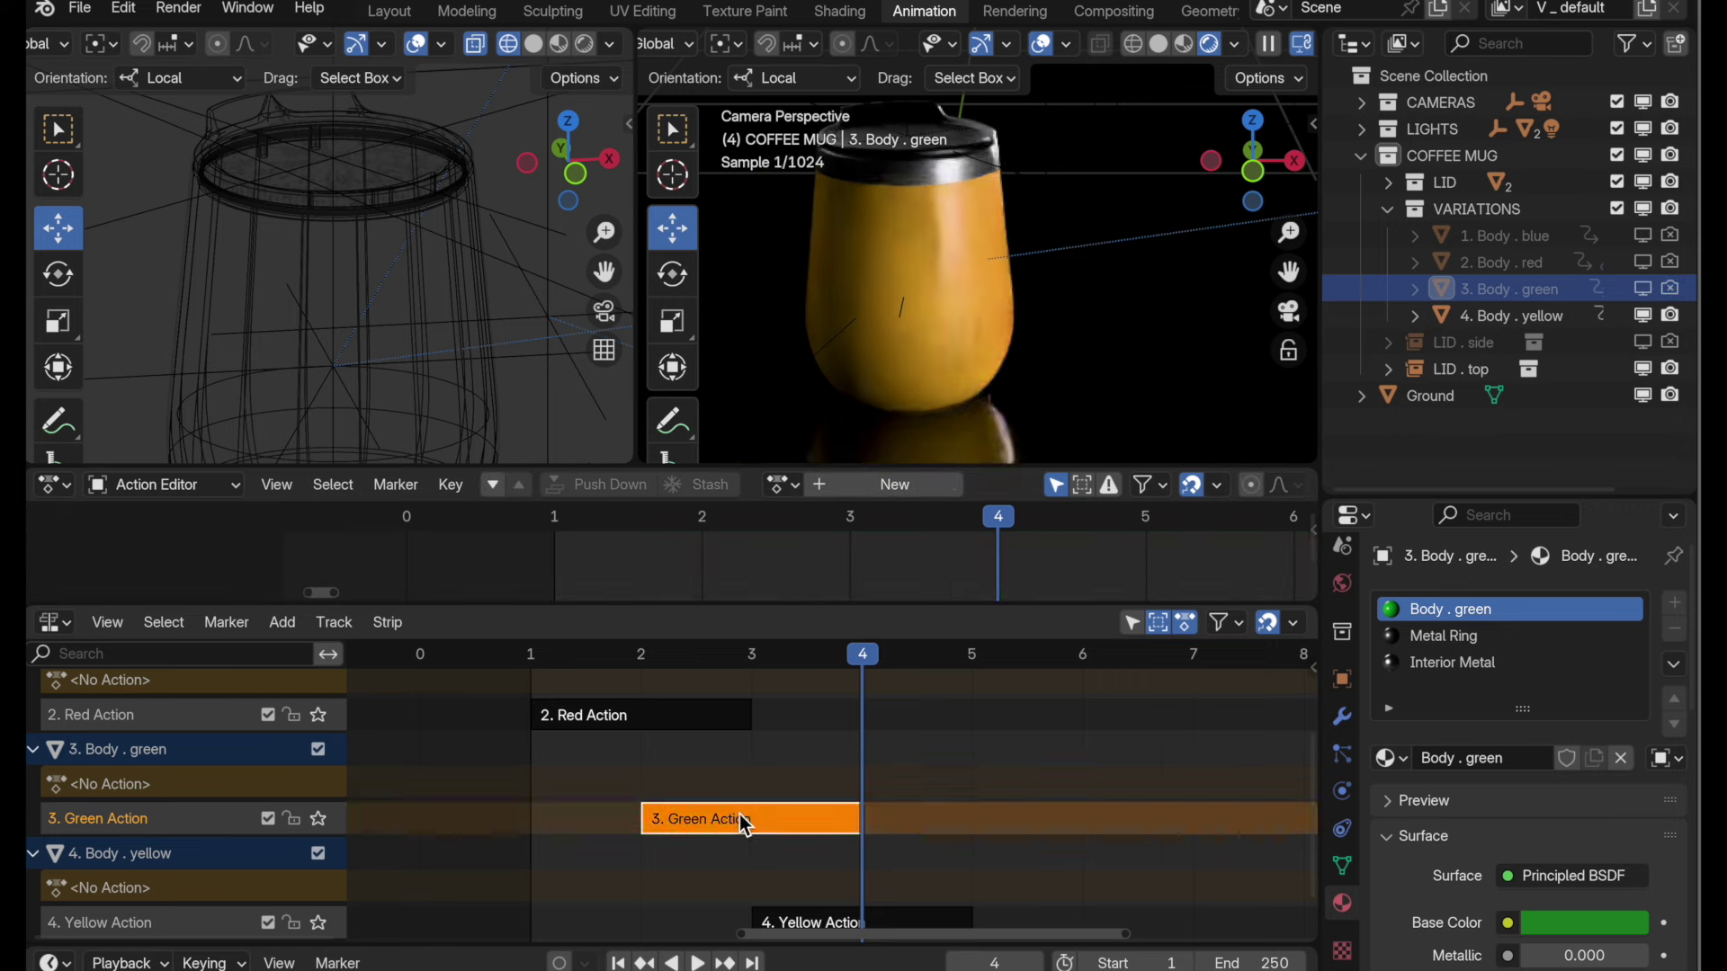
- Enter tweak mode on the 1. Blue Action strip, move the blue body's last keyframes to frame 3, and exit tweak mode
scroll(740, 815, up, 4)
click(580, 770)
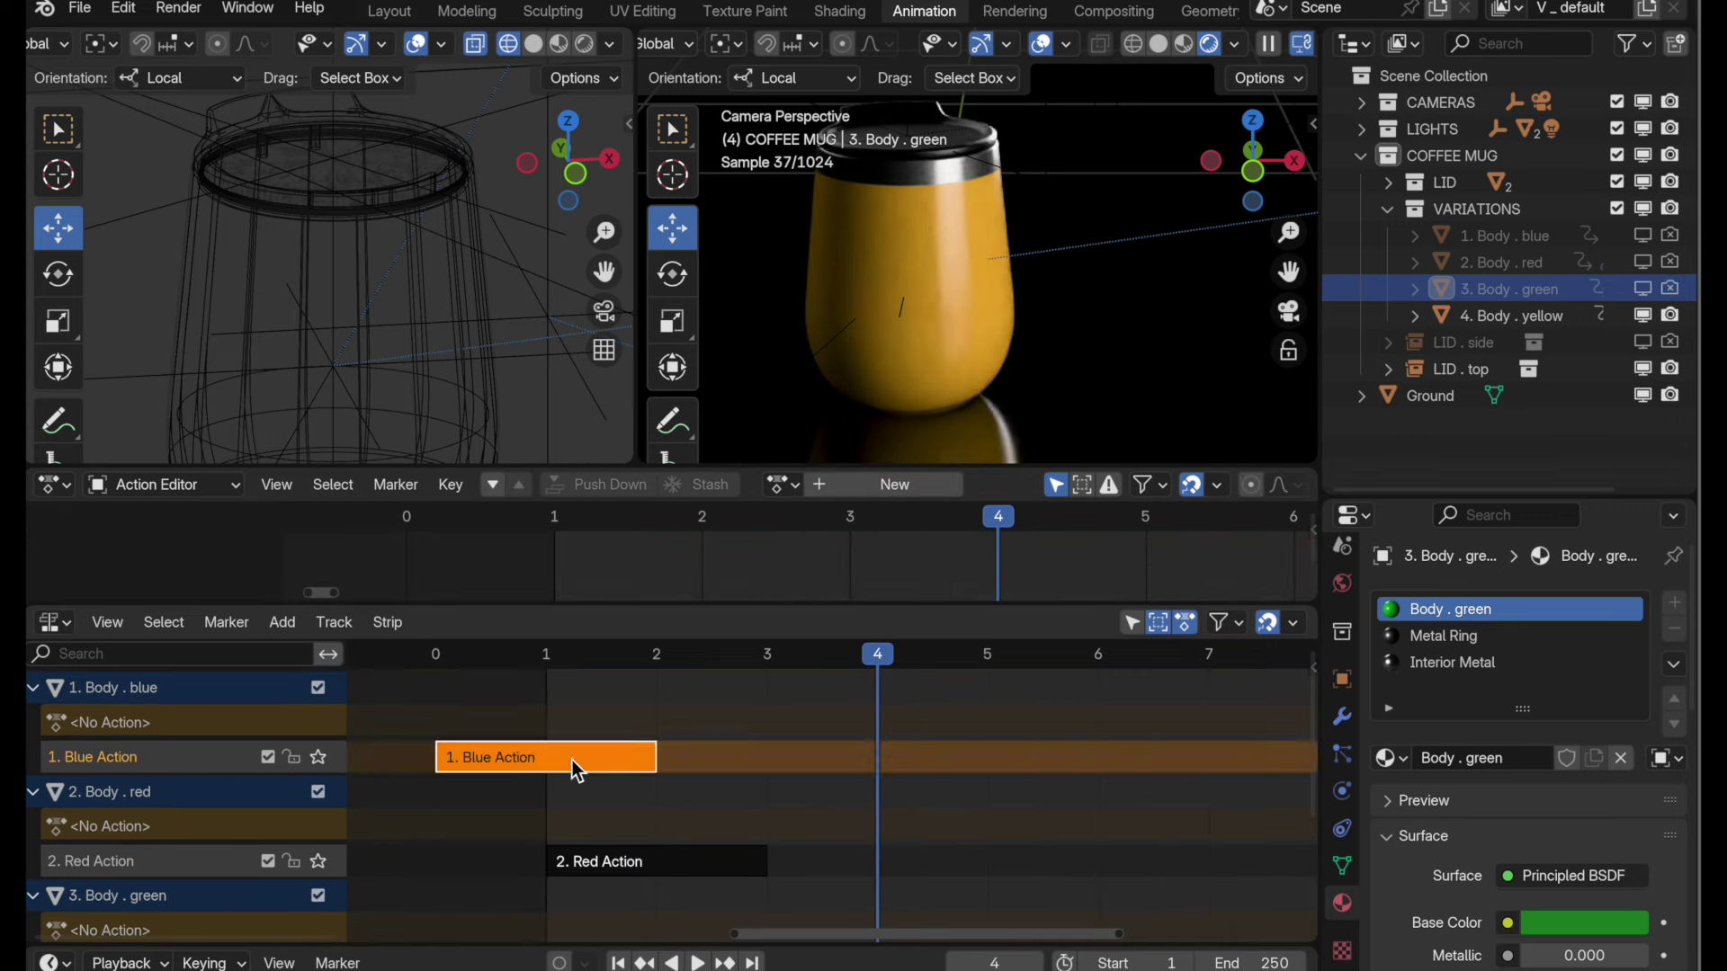
key(Tab)
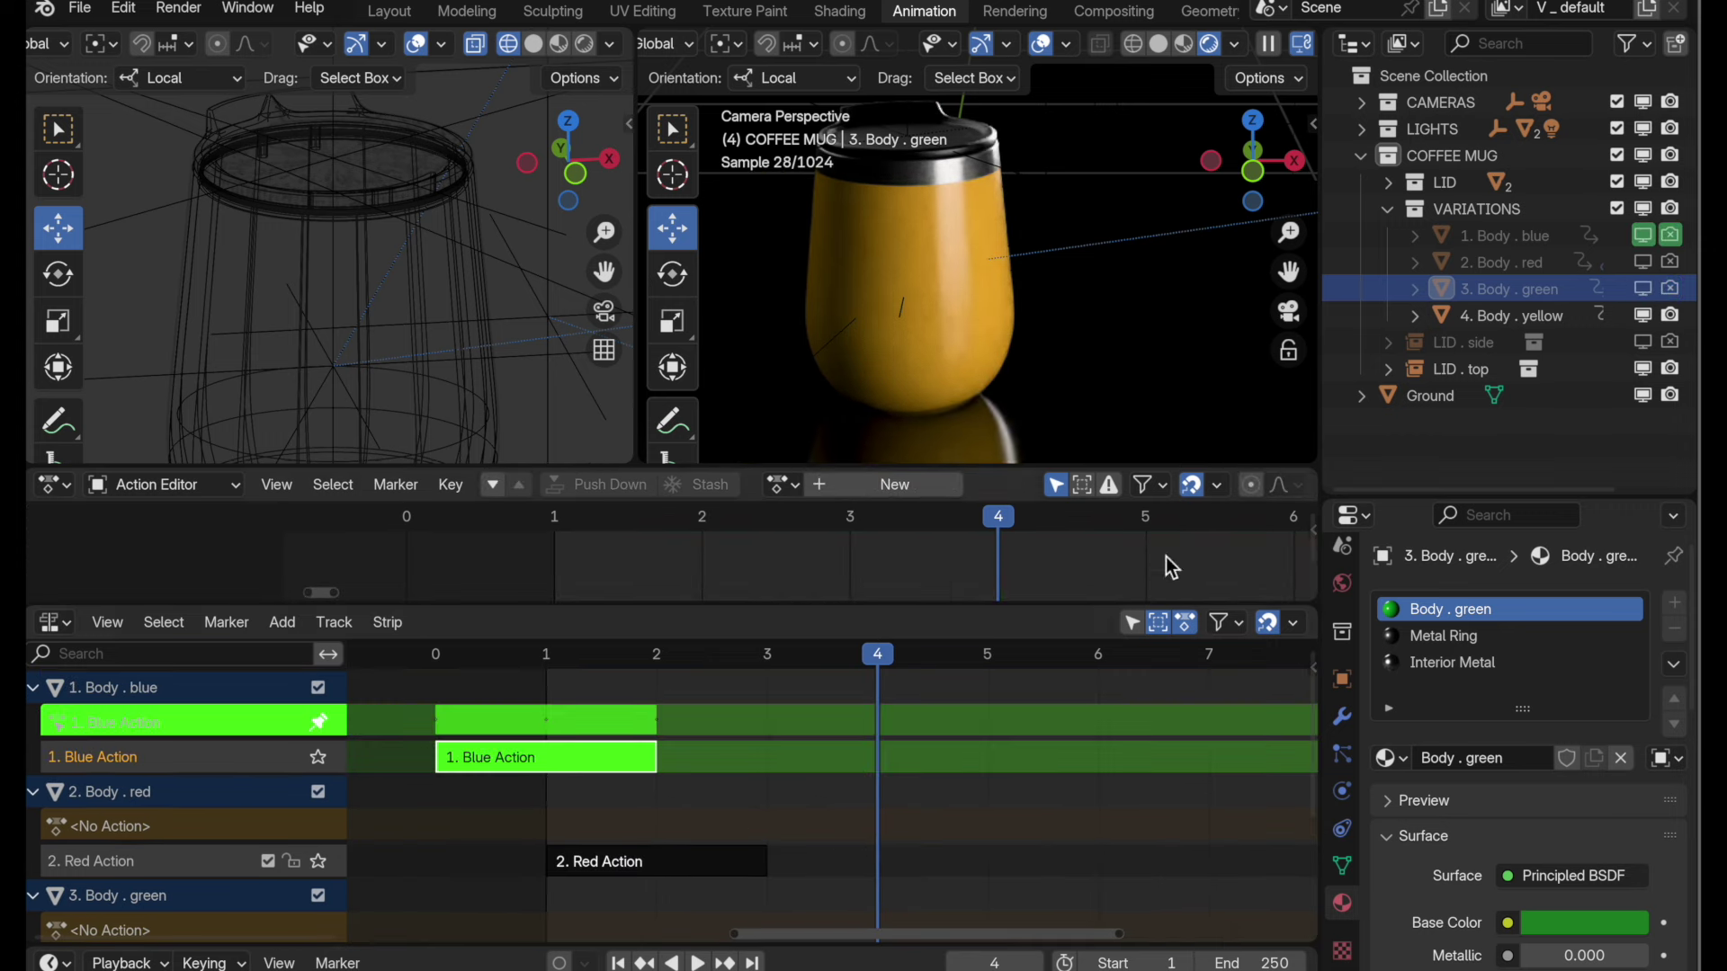
click(1520, 238)
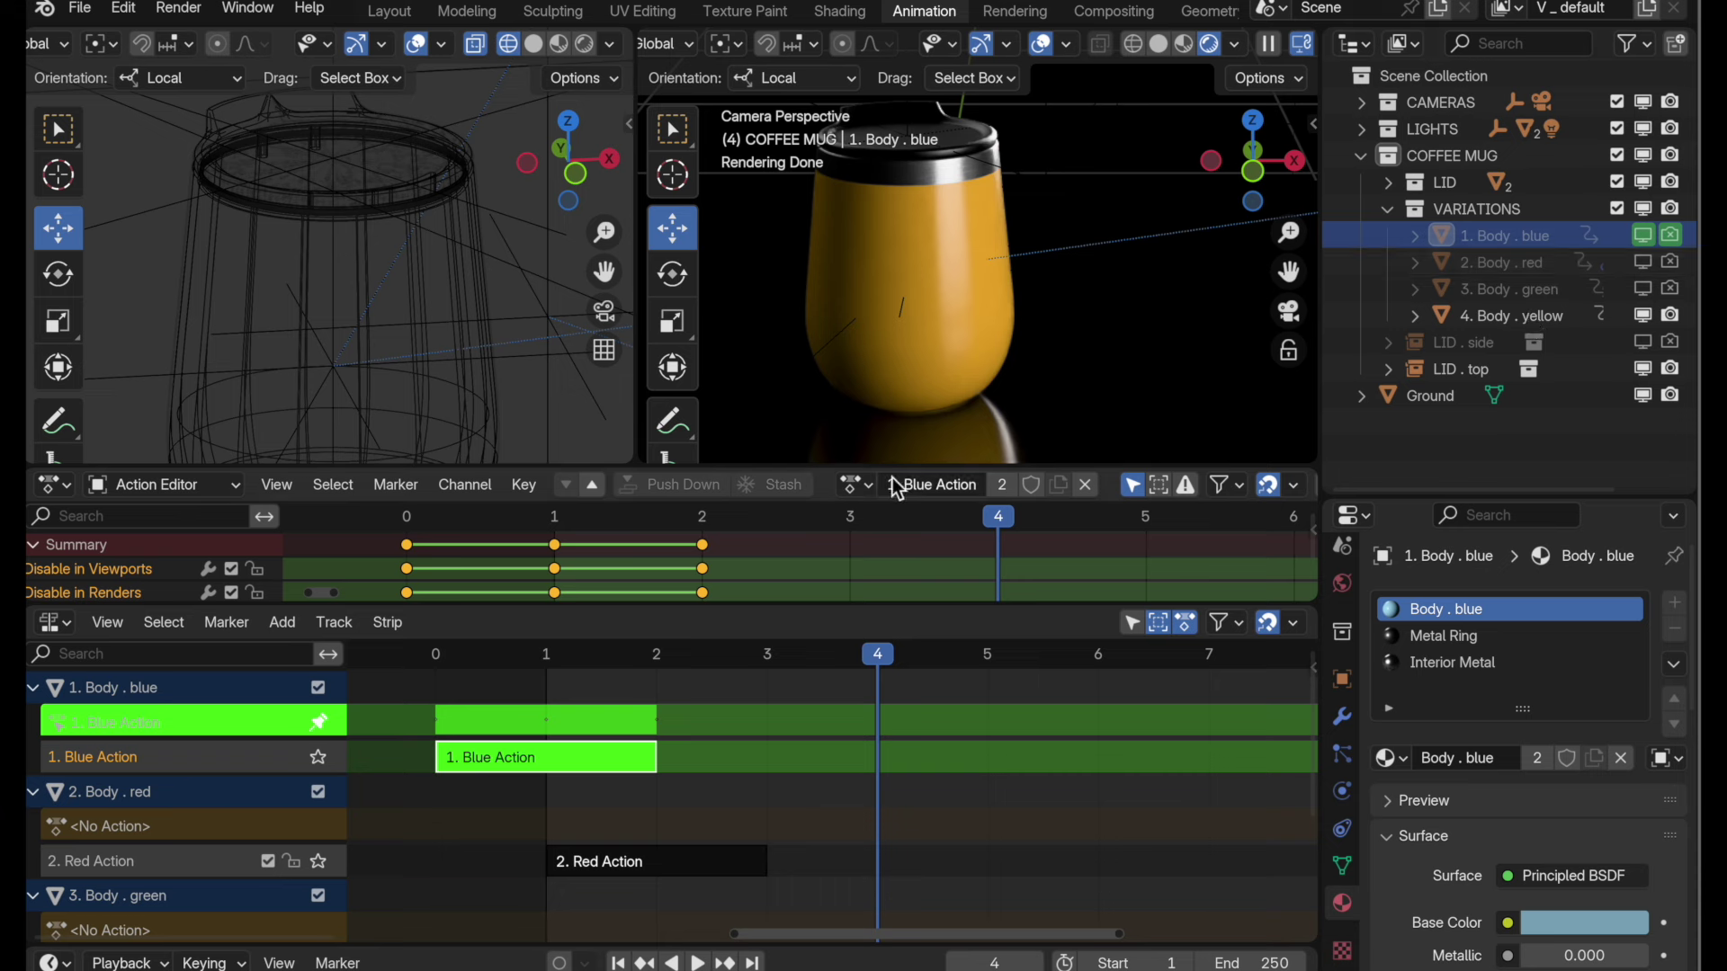
click(708, 547)
drag(707, 548, 845, 549)
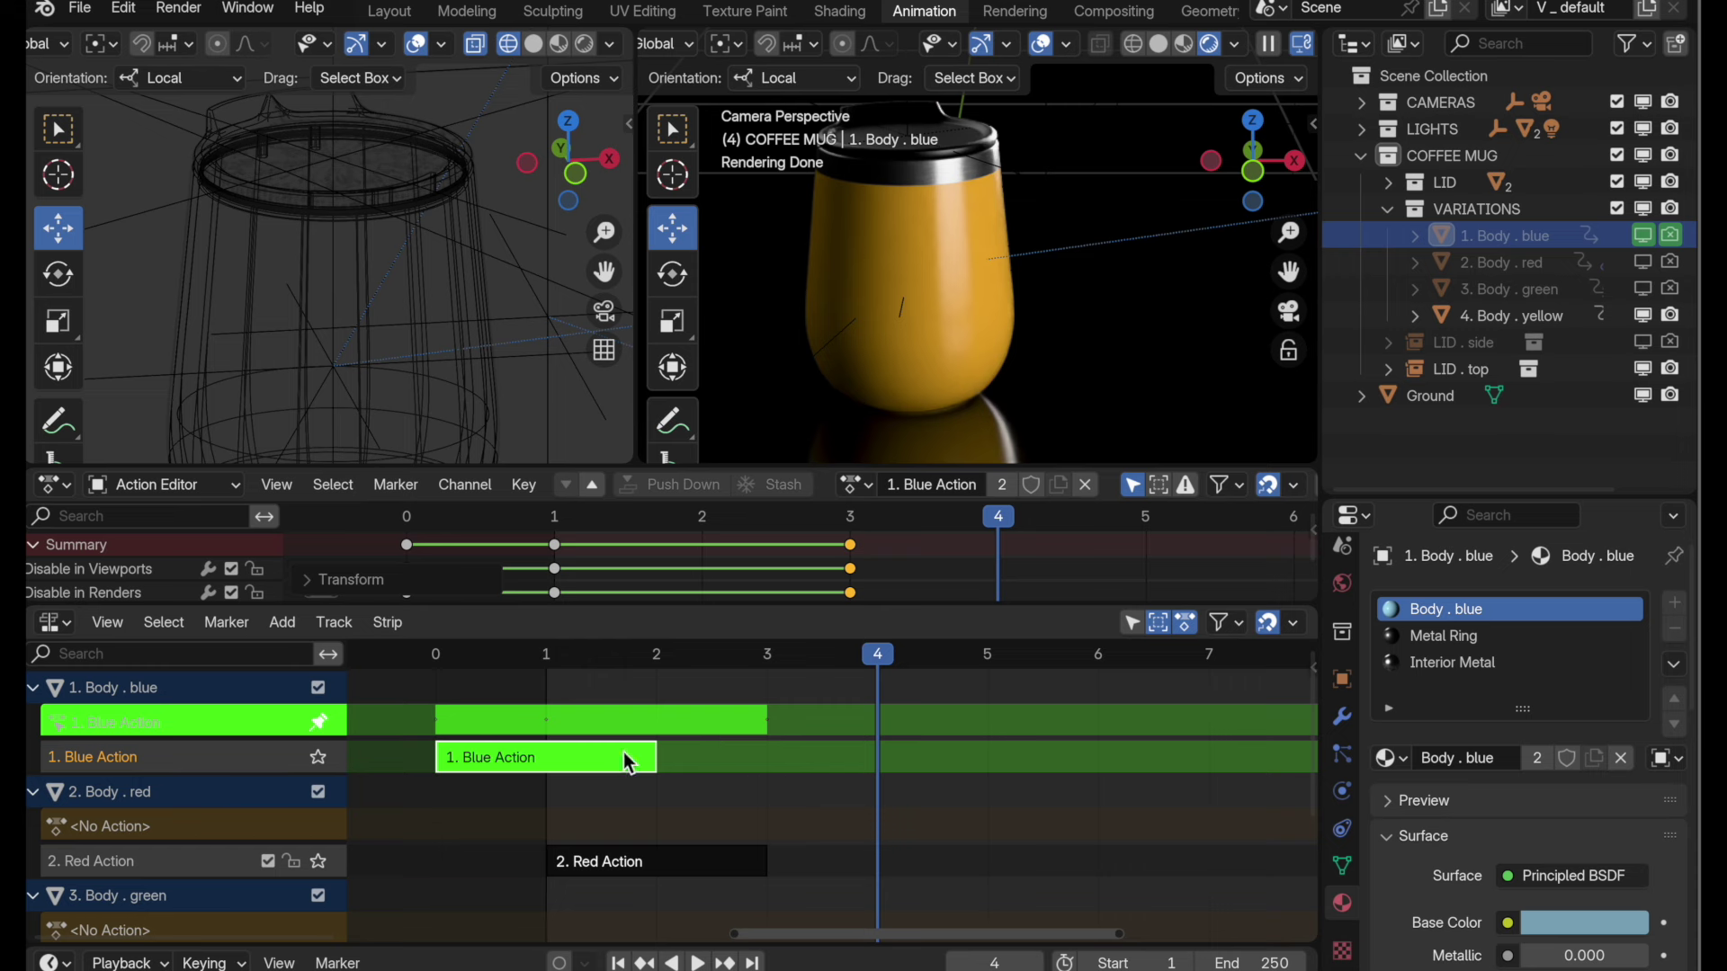
key(Tab)
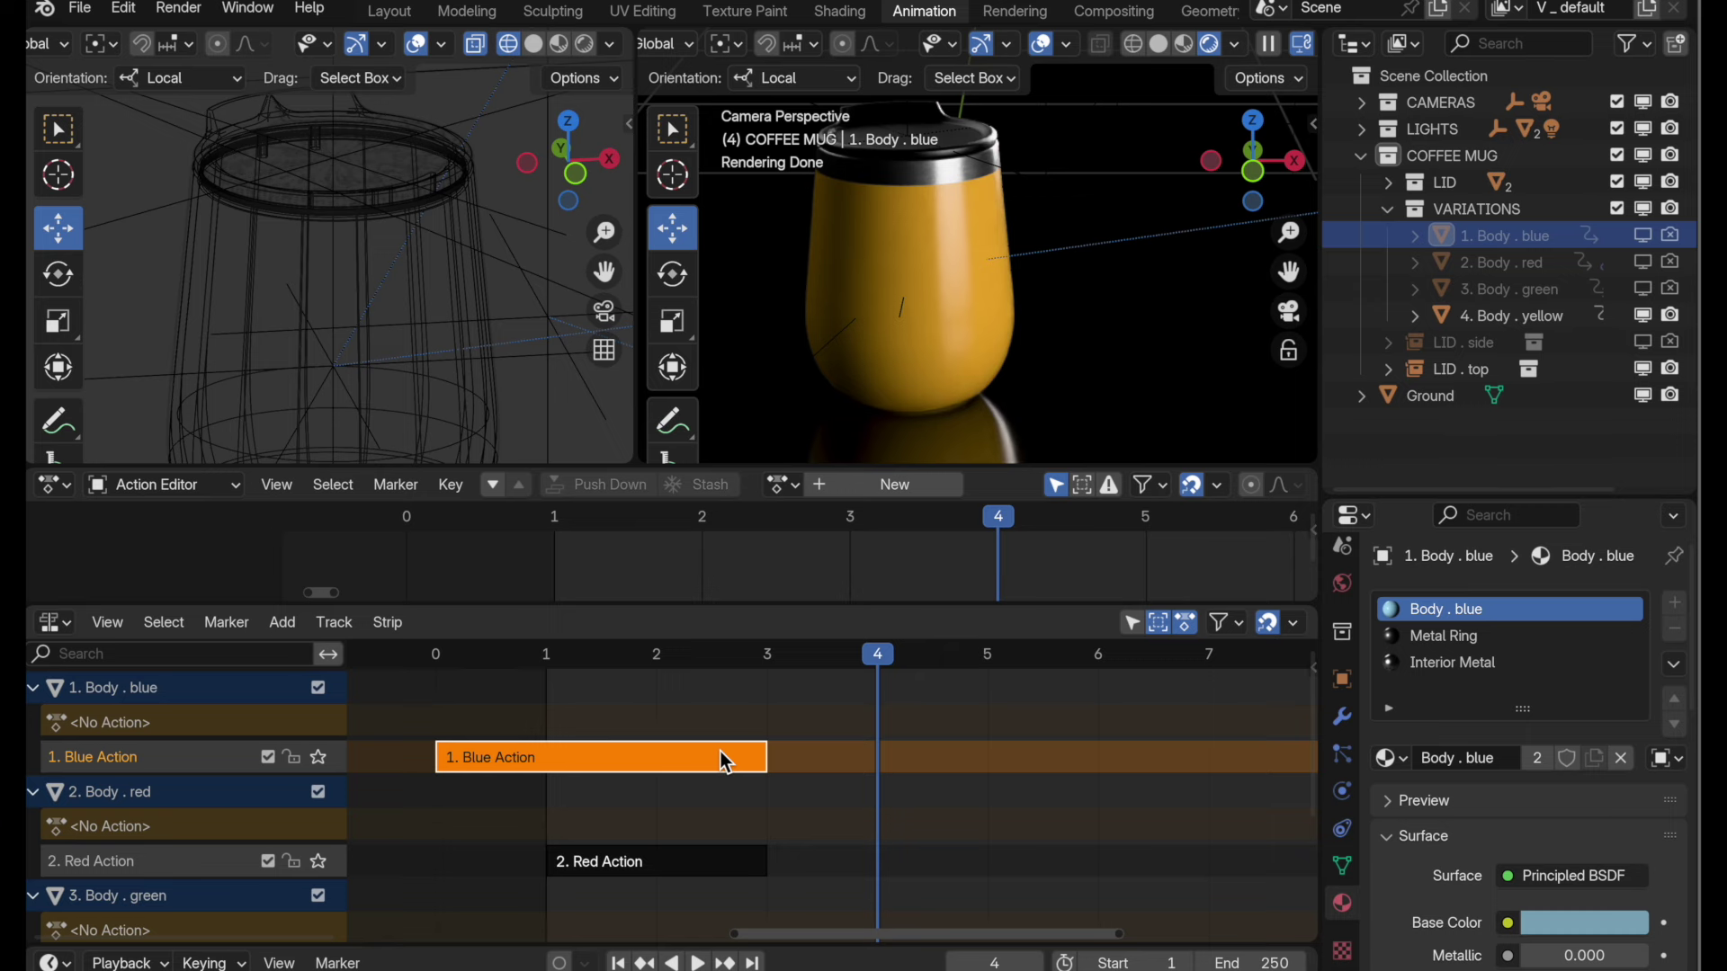
- Move the 1. Blue Action's last keyframes back to frame 2 in tweak mode and exit tweak mode
key(Tab)
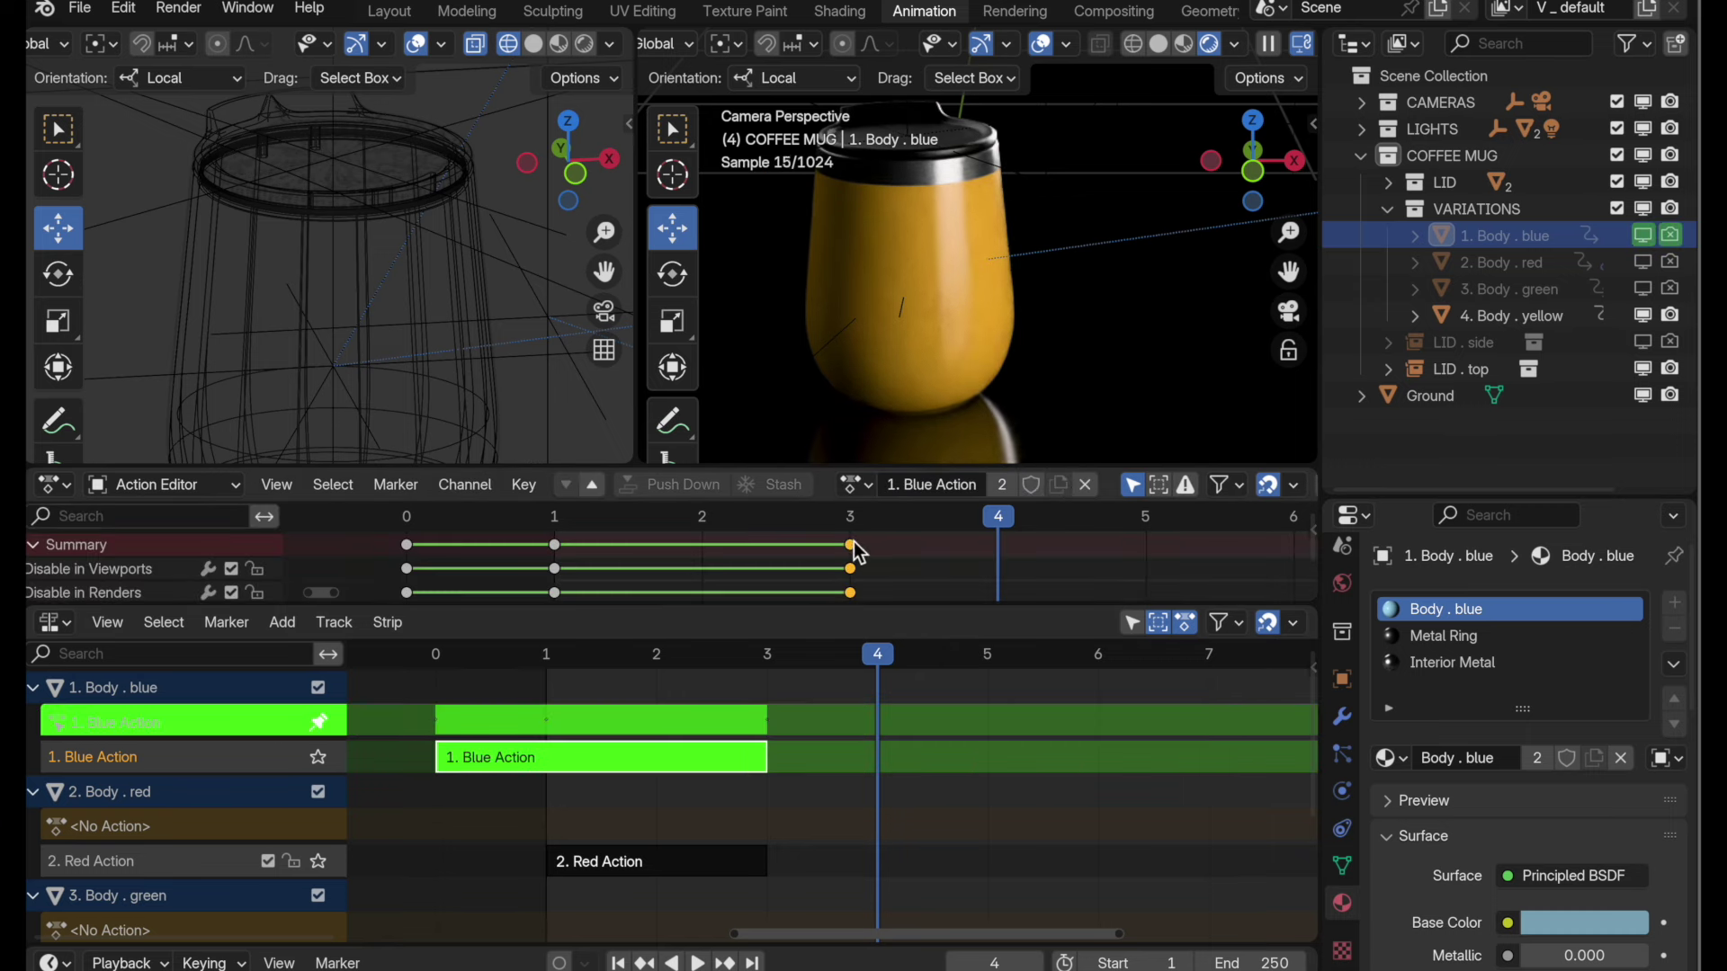
drag(852, 546, 726, 557)
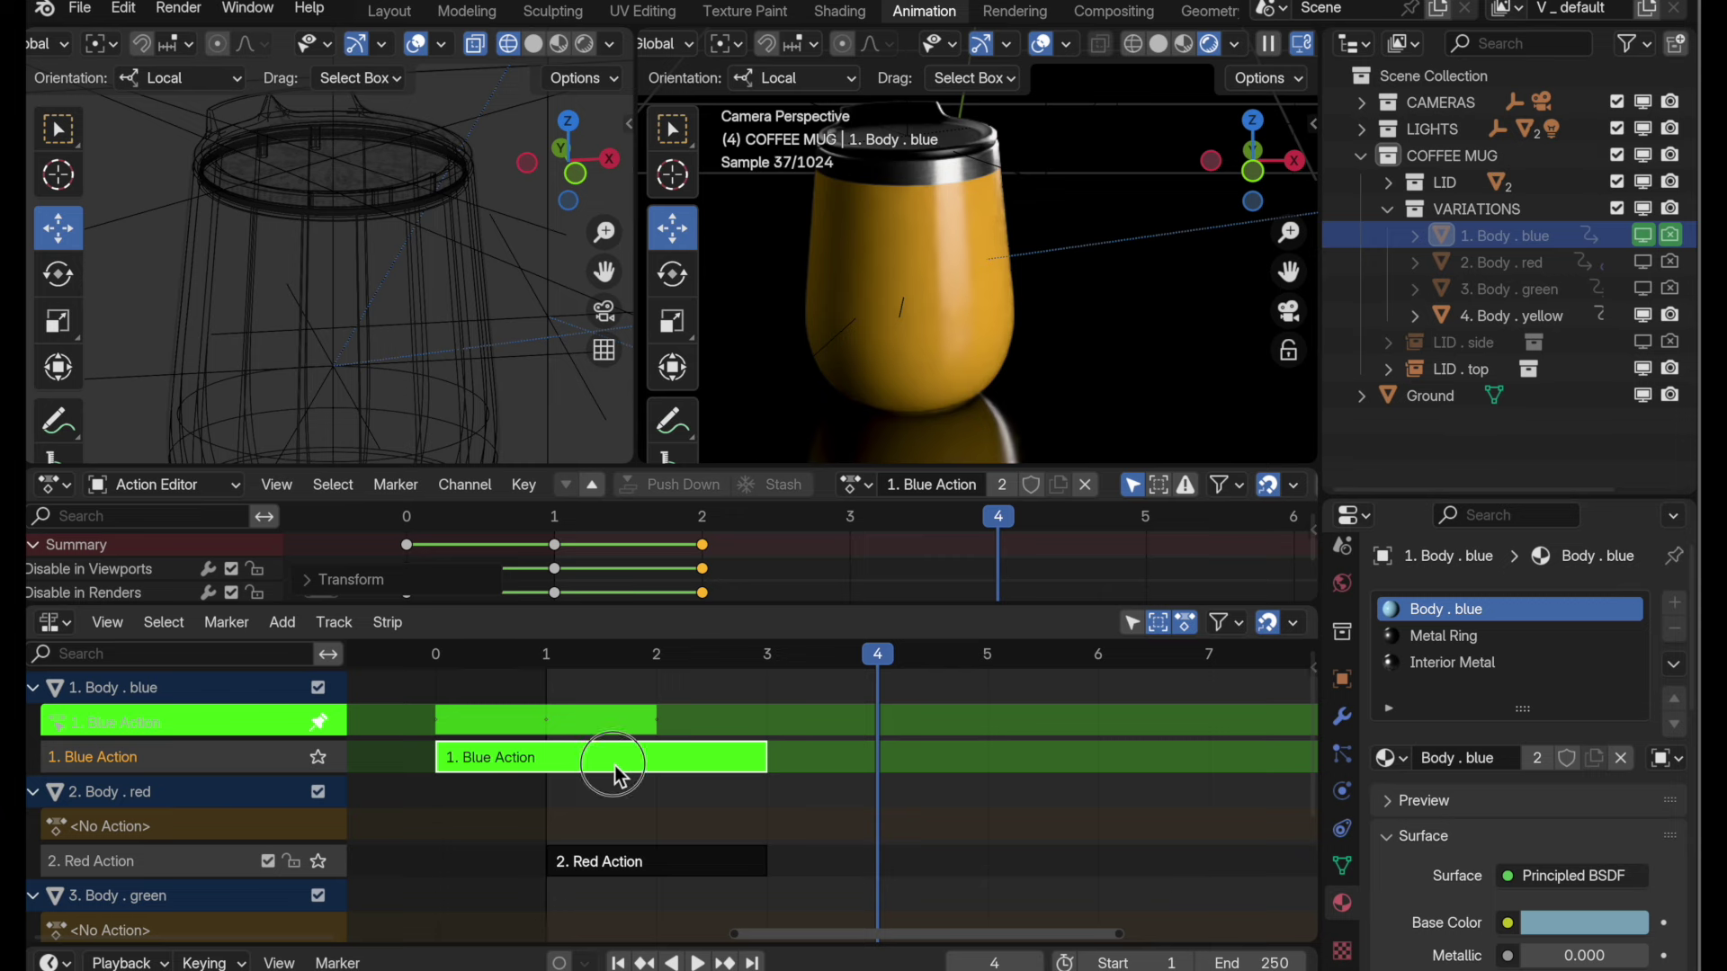
key(Tab)
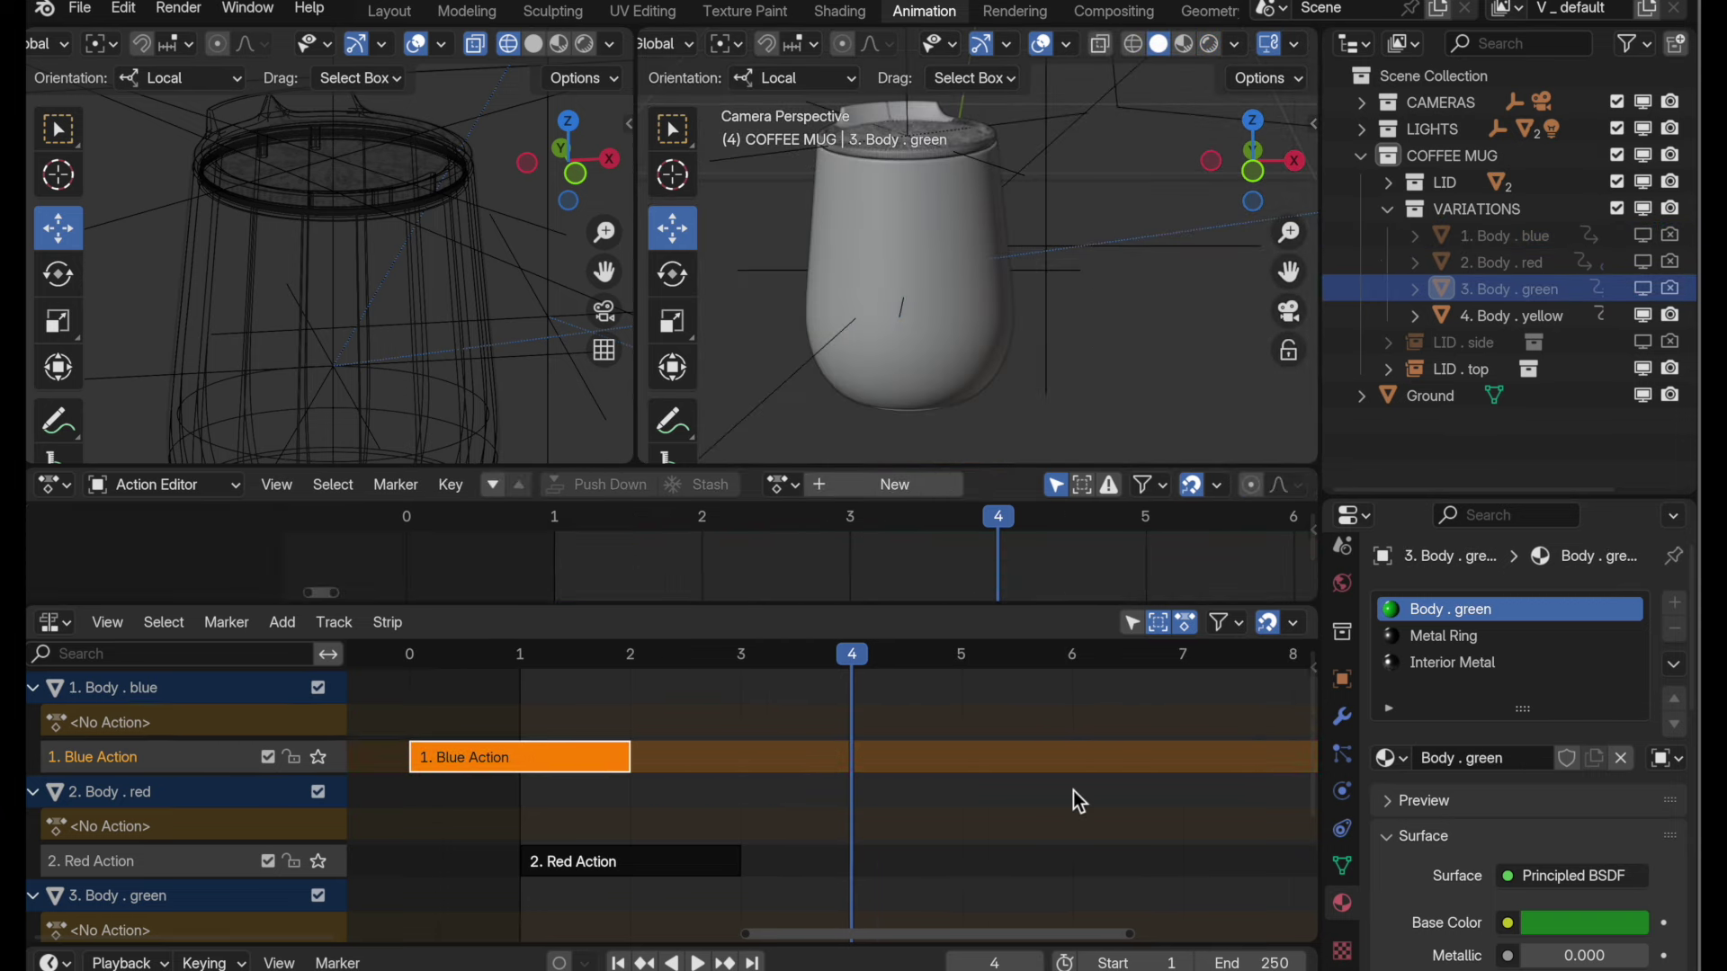
- Set the scene's end frame to 5
scroll(1072, 791, down, 5)
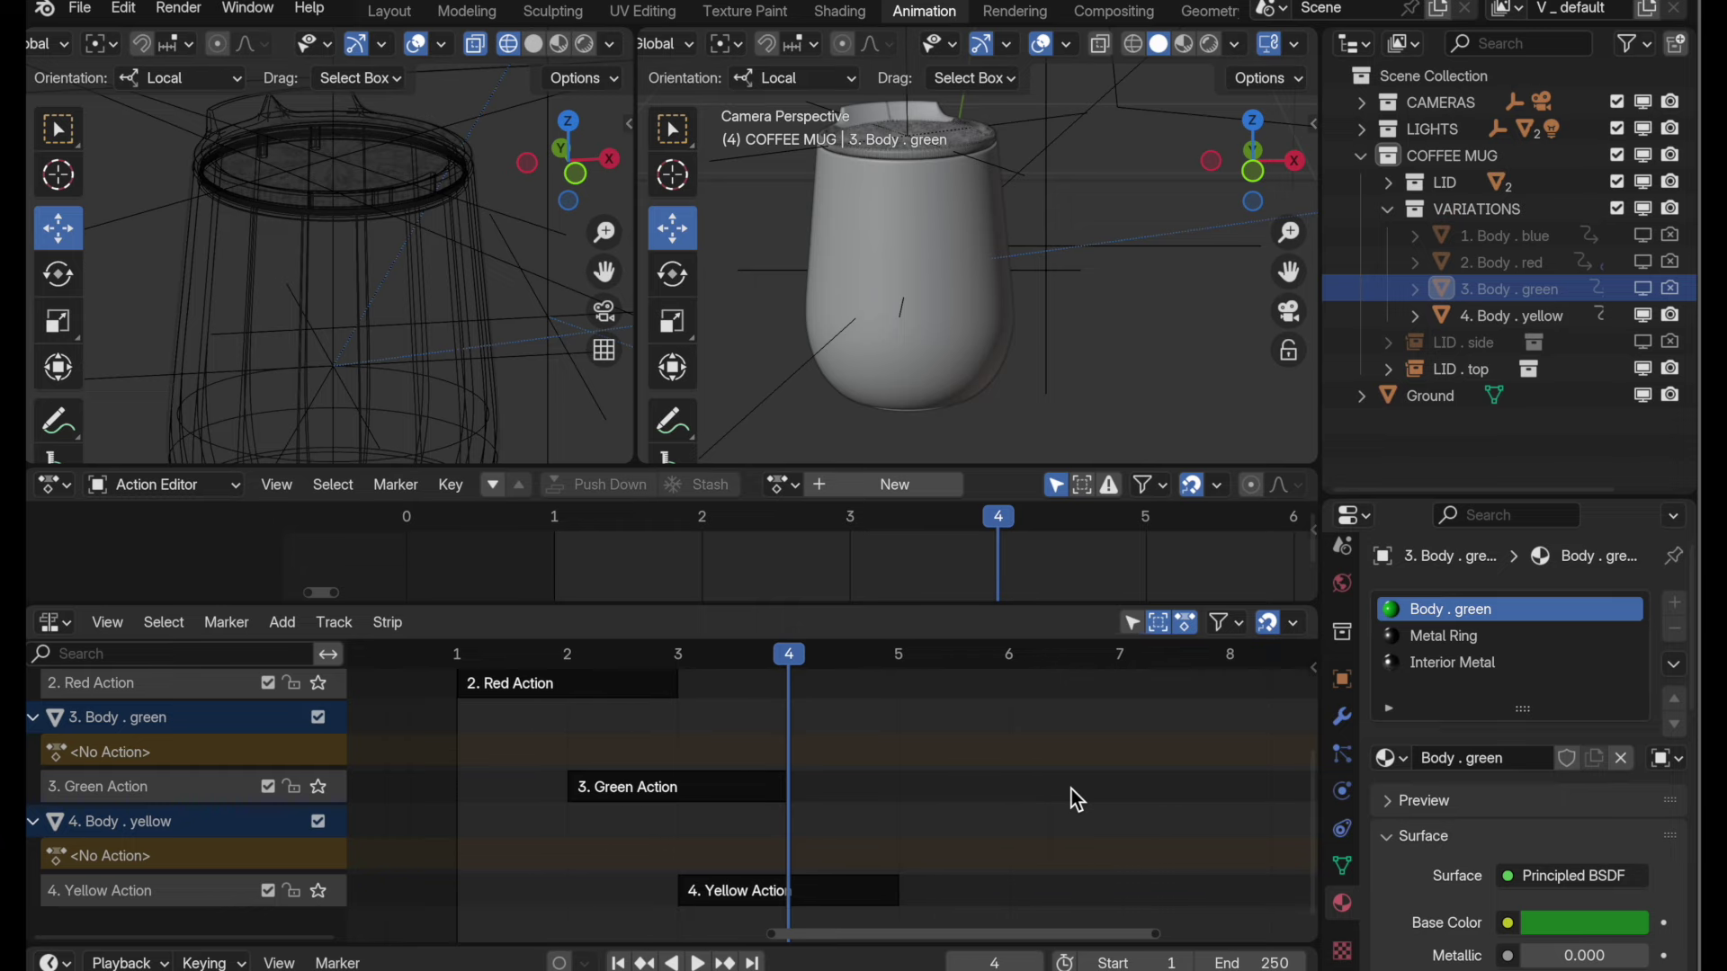
scroll(1071, 790, right, 1)
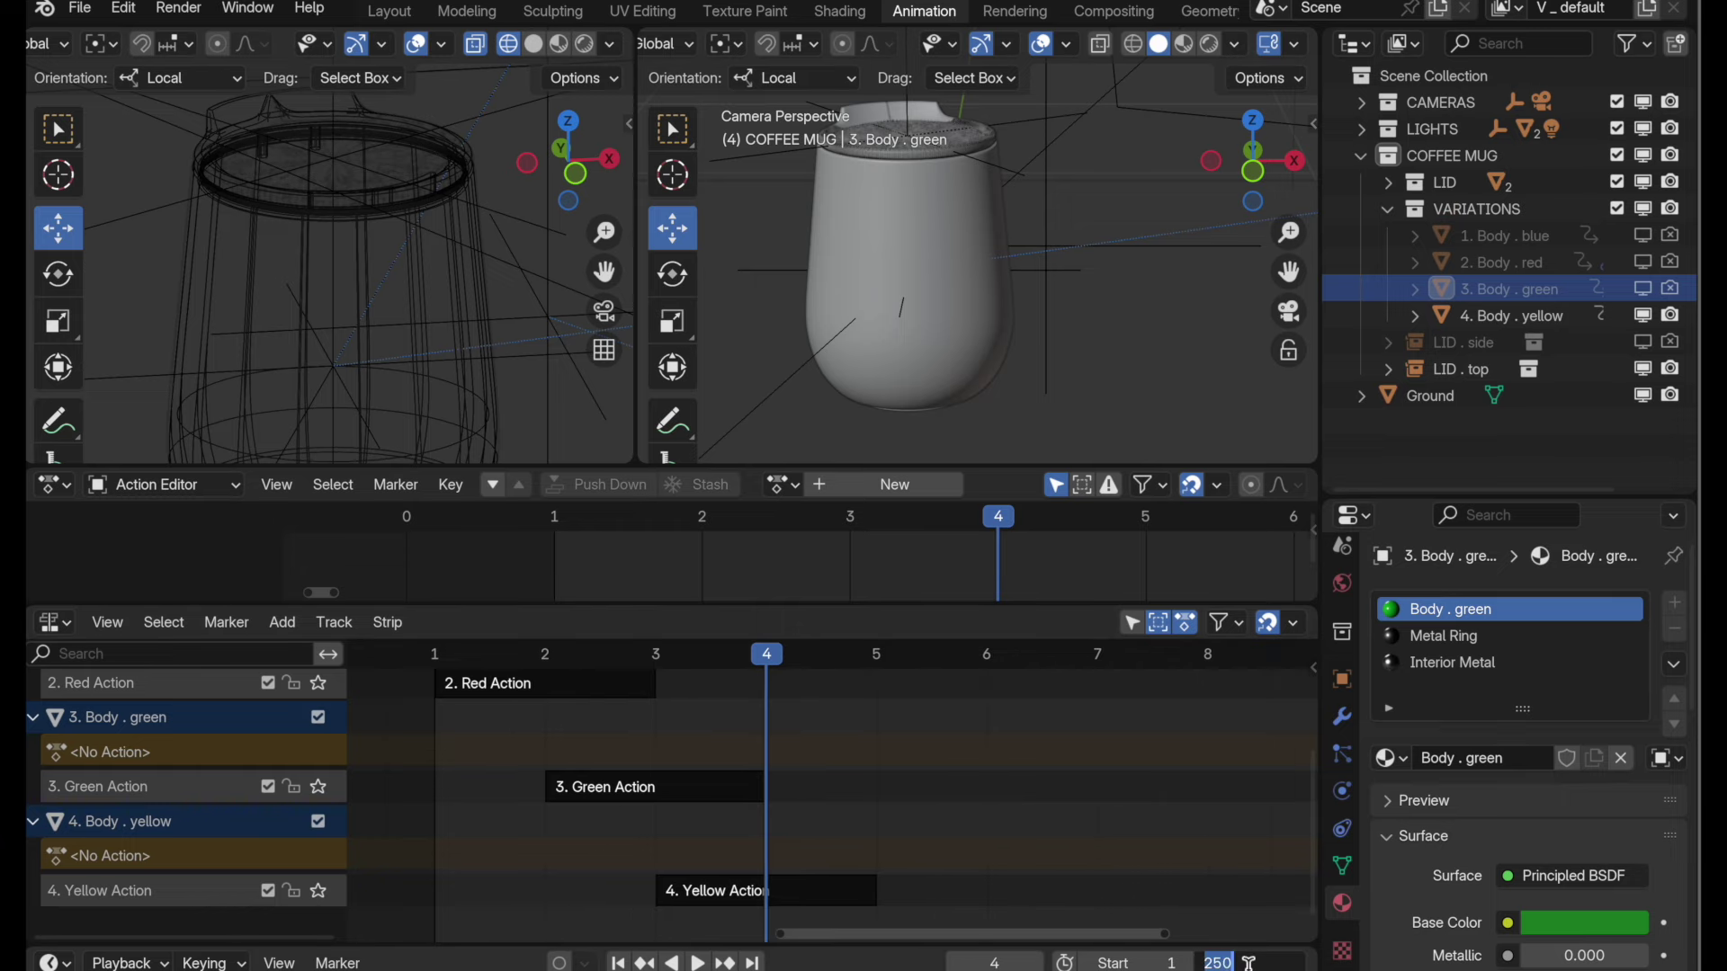
text(5)
key(Return)
scroll(893, 806, up, 5)
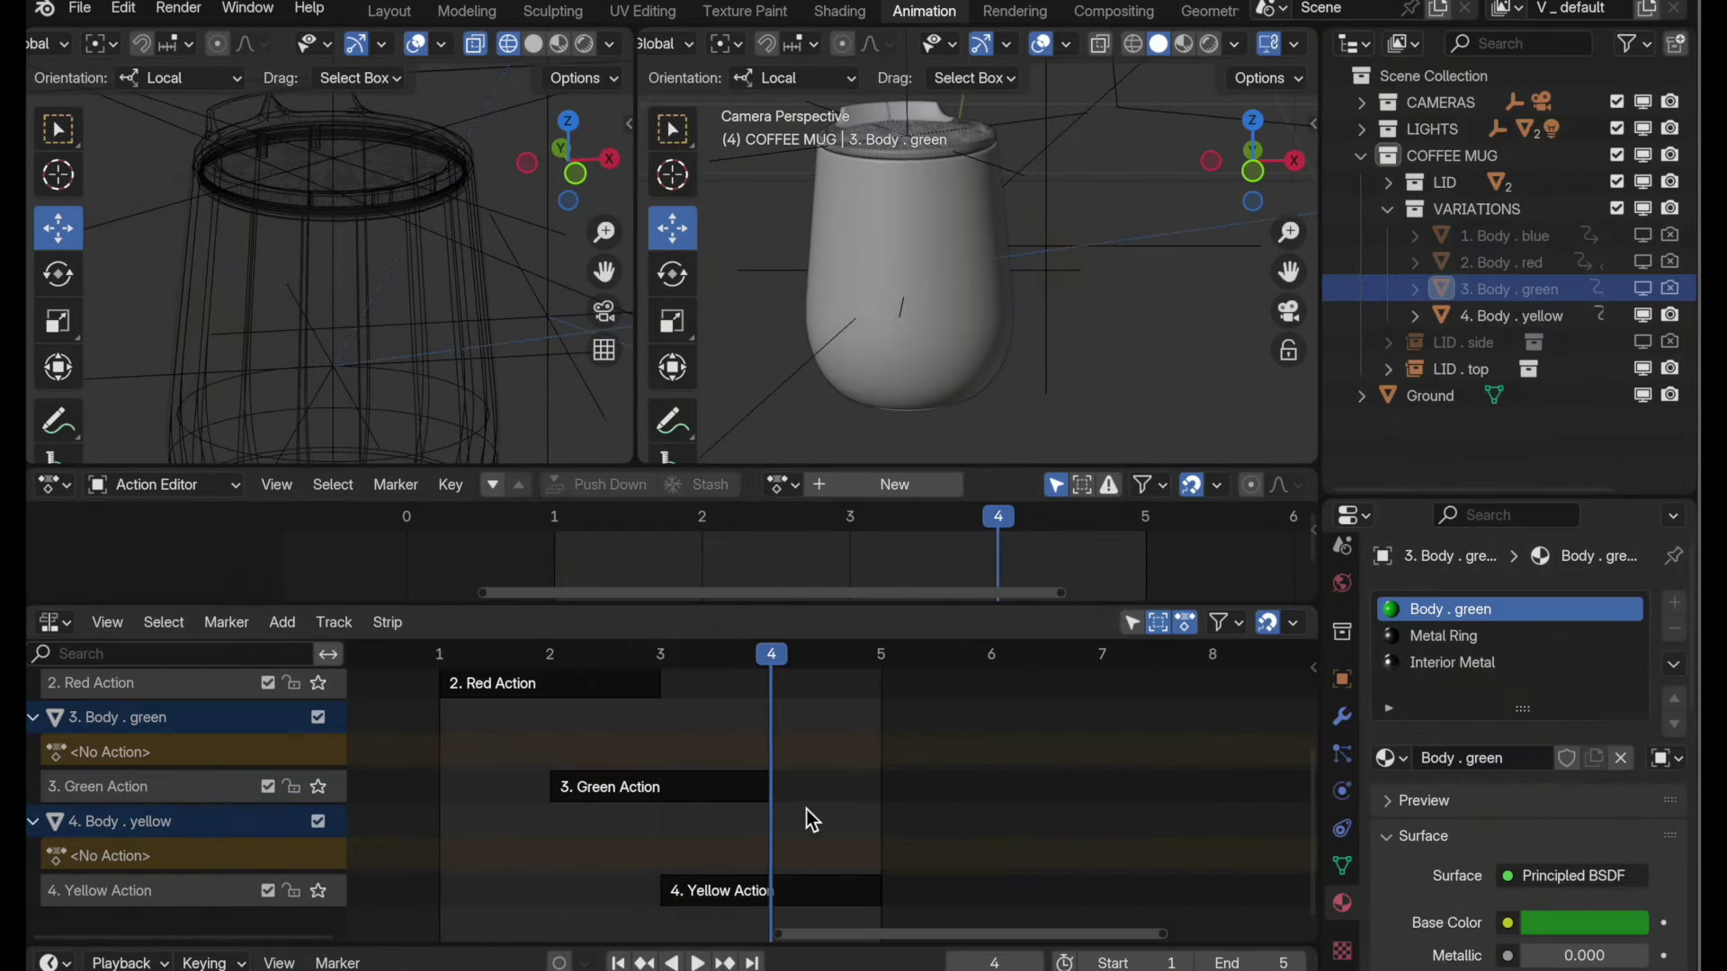
ctrl+scroll(807, 809, right, 2)
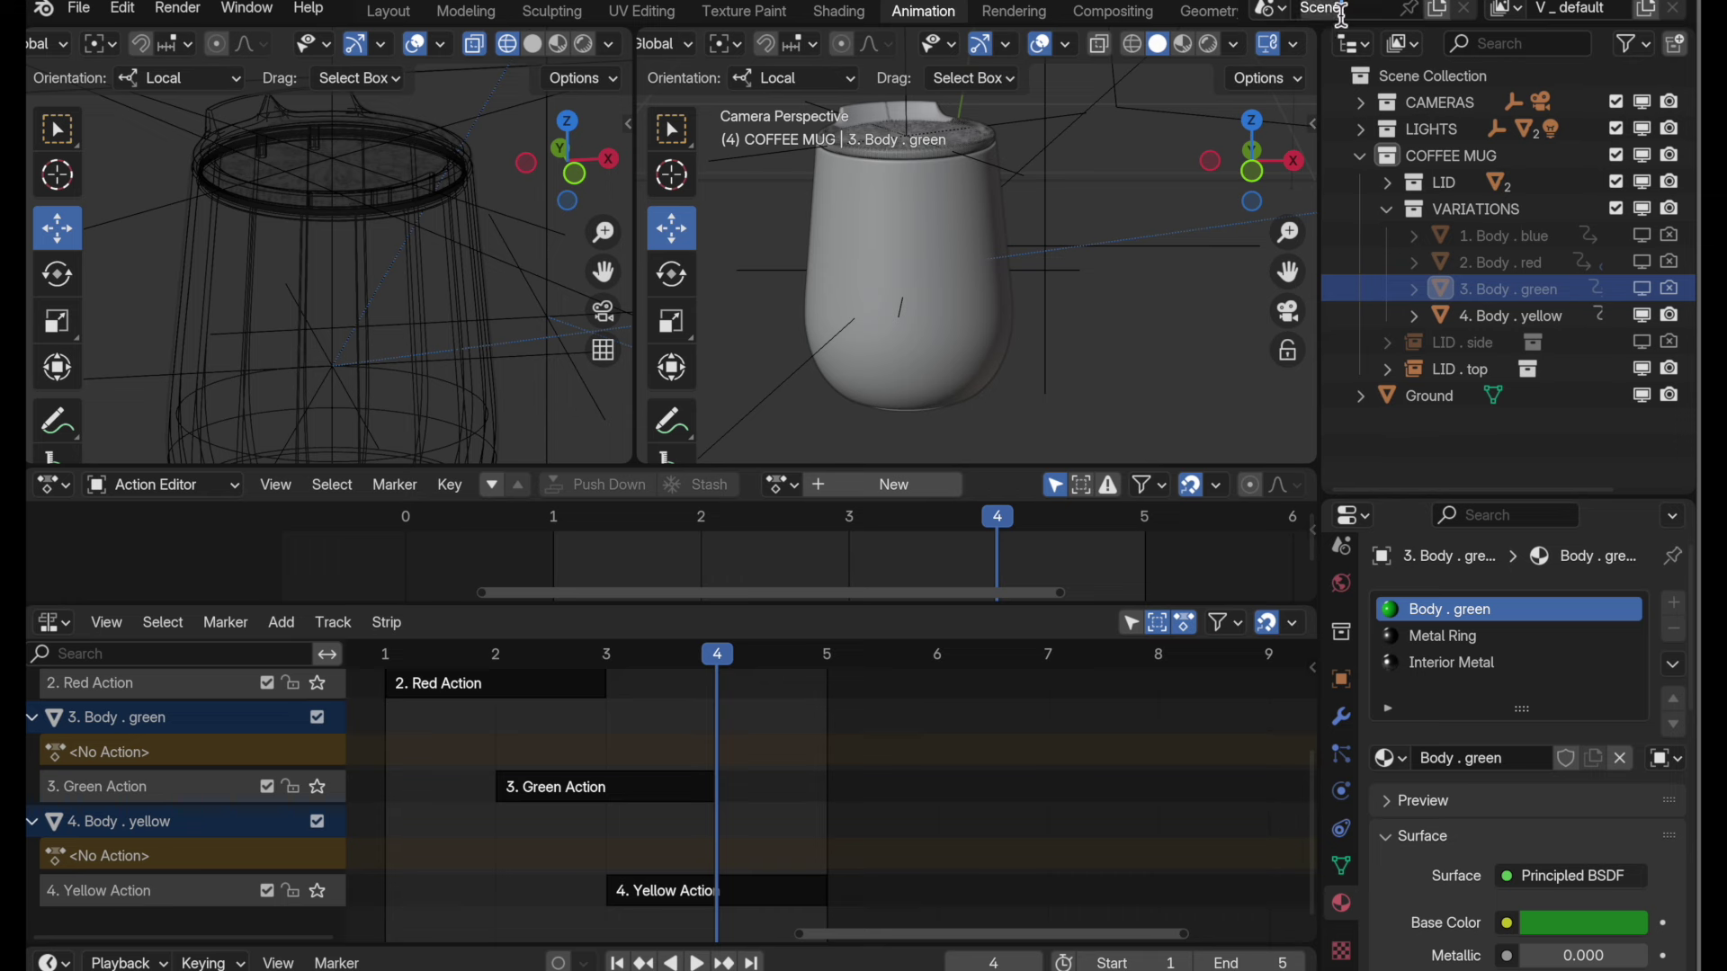
- Rename the current scene "1. Lid on top"
click(1284, 12)
click(1277, 12)
text(1. Lid on top)
- Create a full copy of the scene and name it "2. Lid on side"
click(1443, 11)
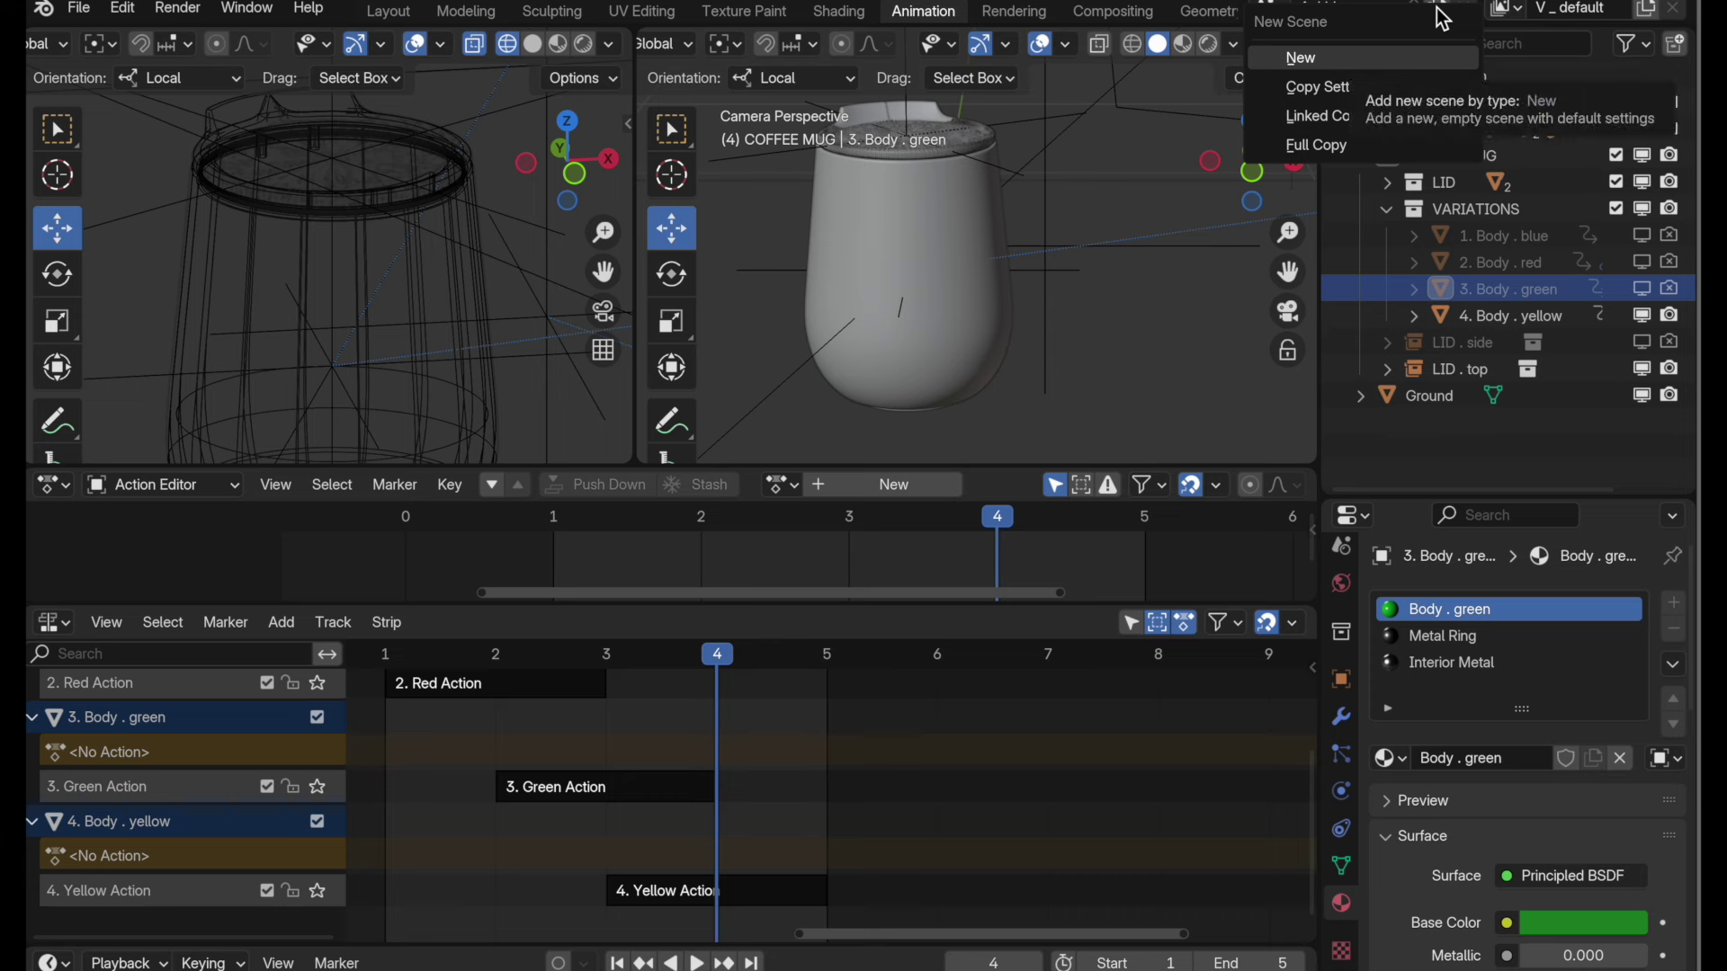
click(1409, 143)
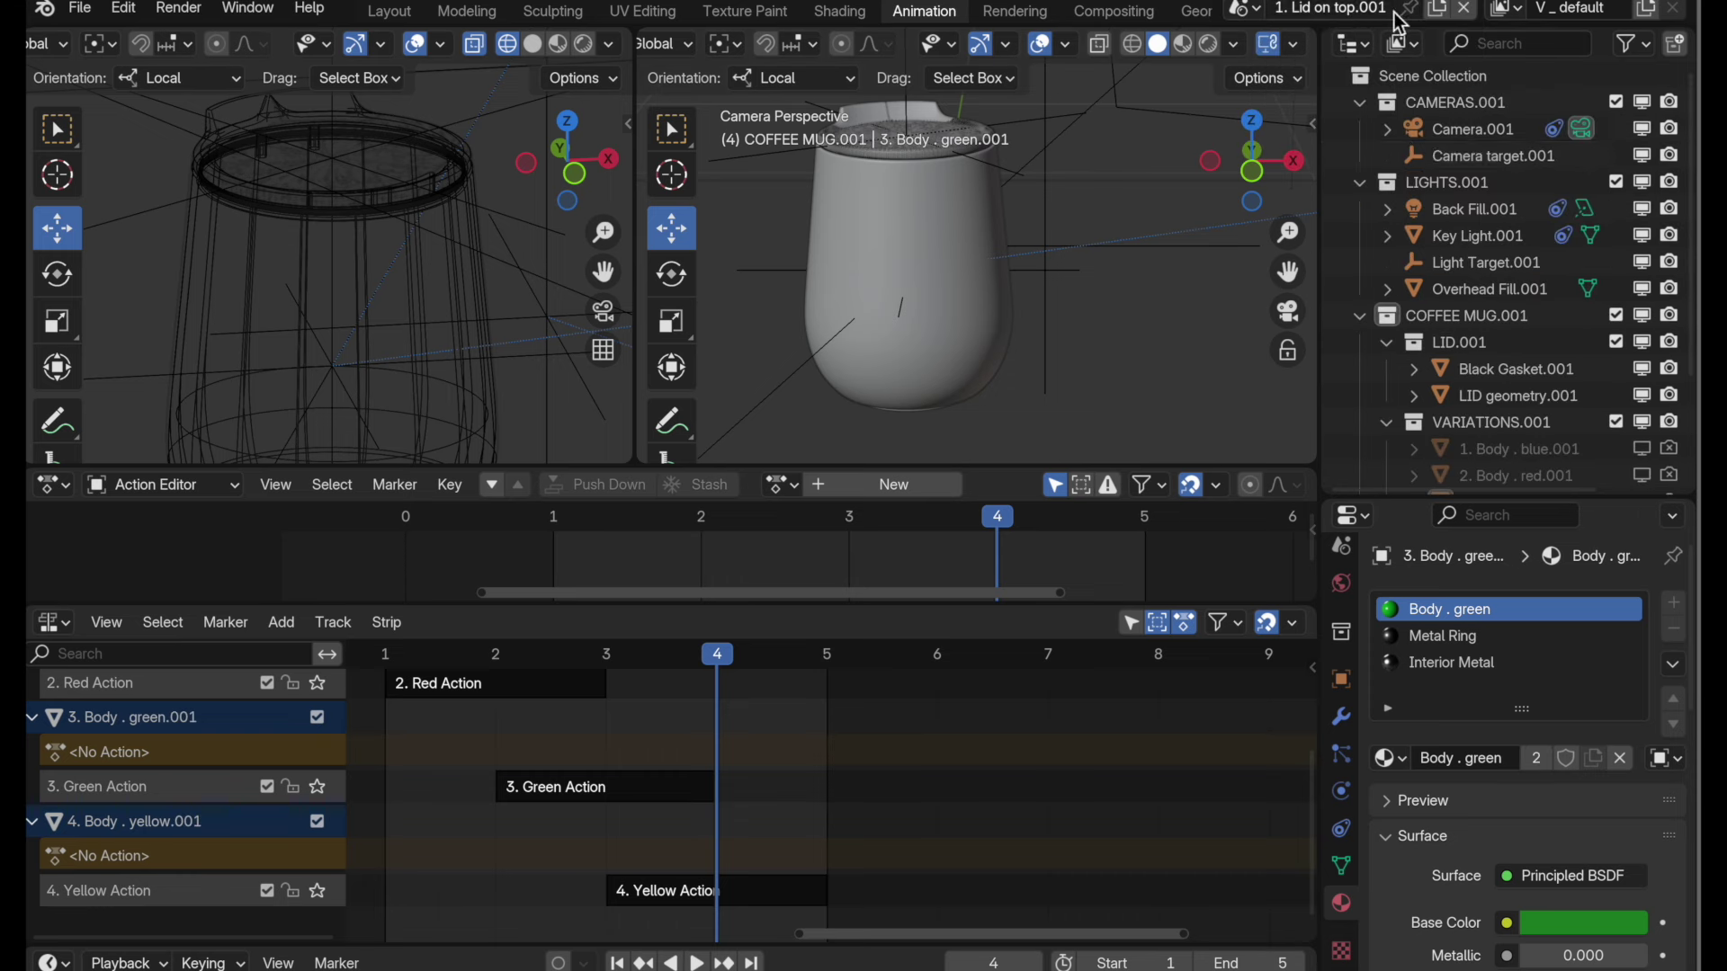
click(1319, 11)
text(2. Lid on side)
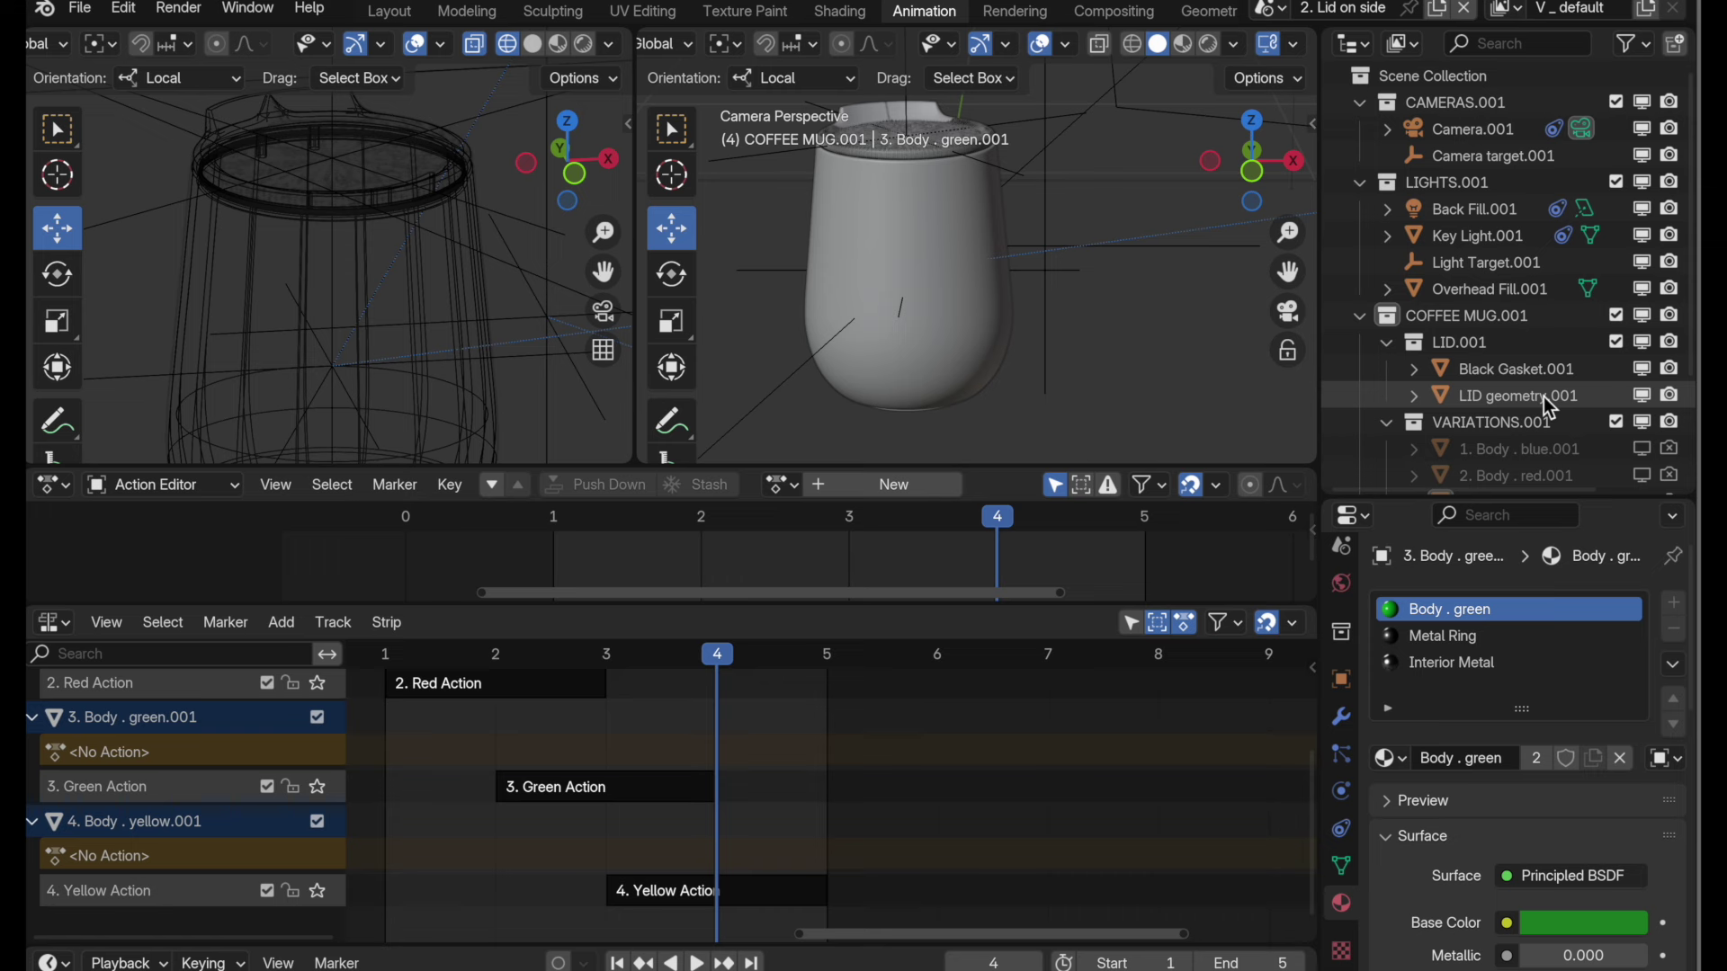
- Select the copied ground and show the camera view in rendered shading to check the scene's lighting
click(1090, 362)
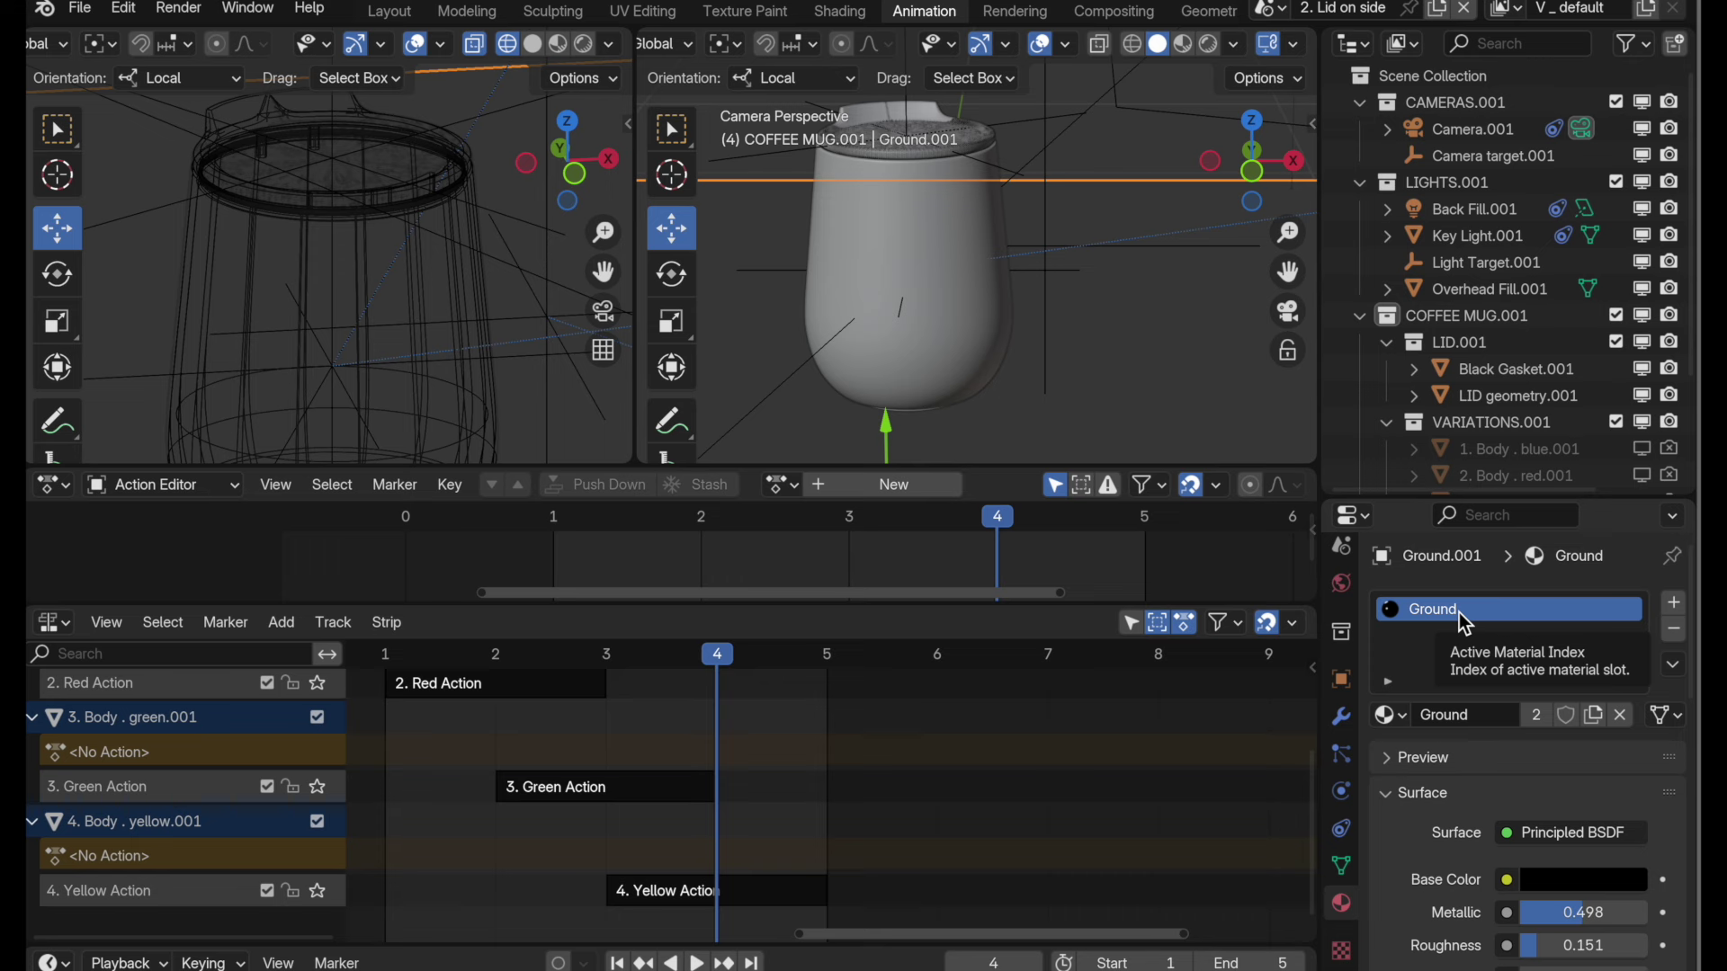
key(shift+z)
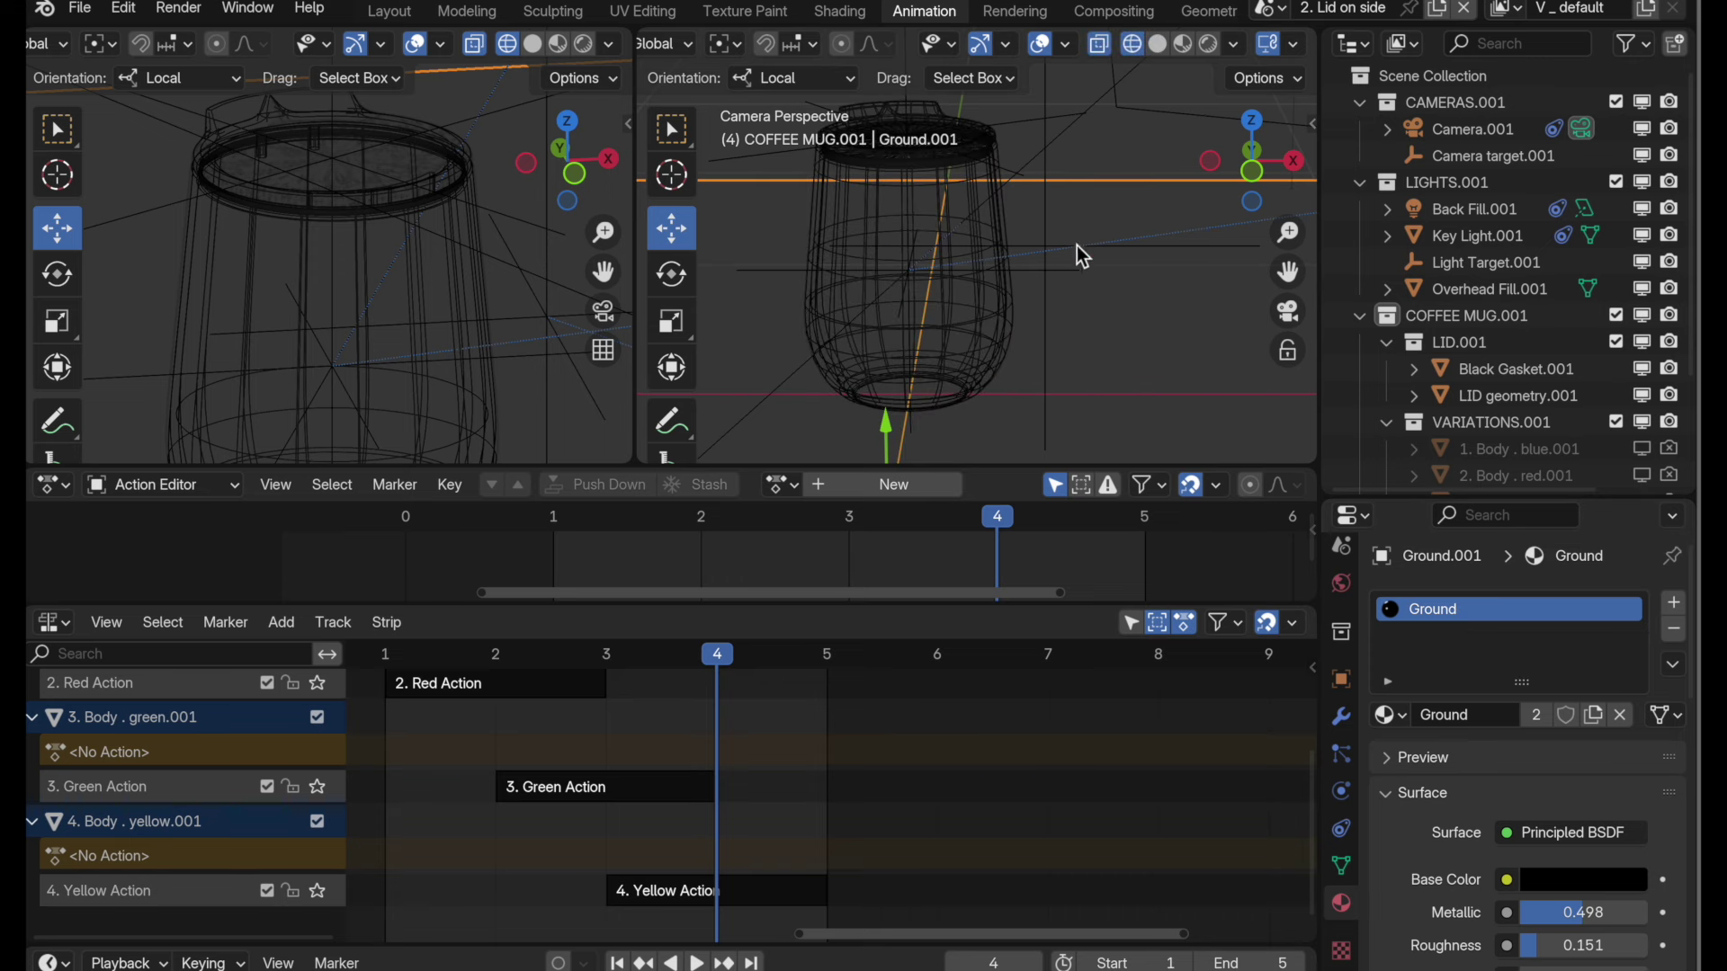
click(1208, 45)
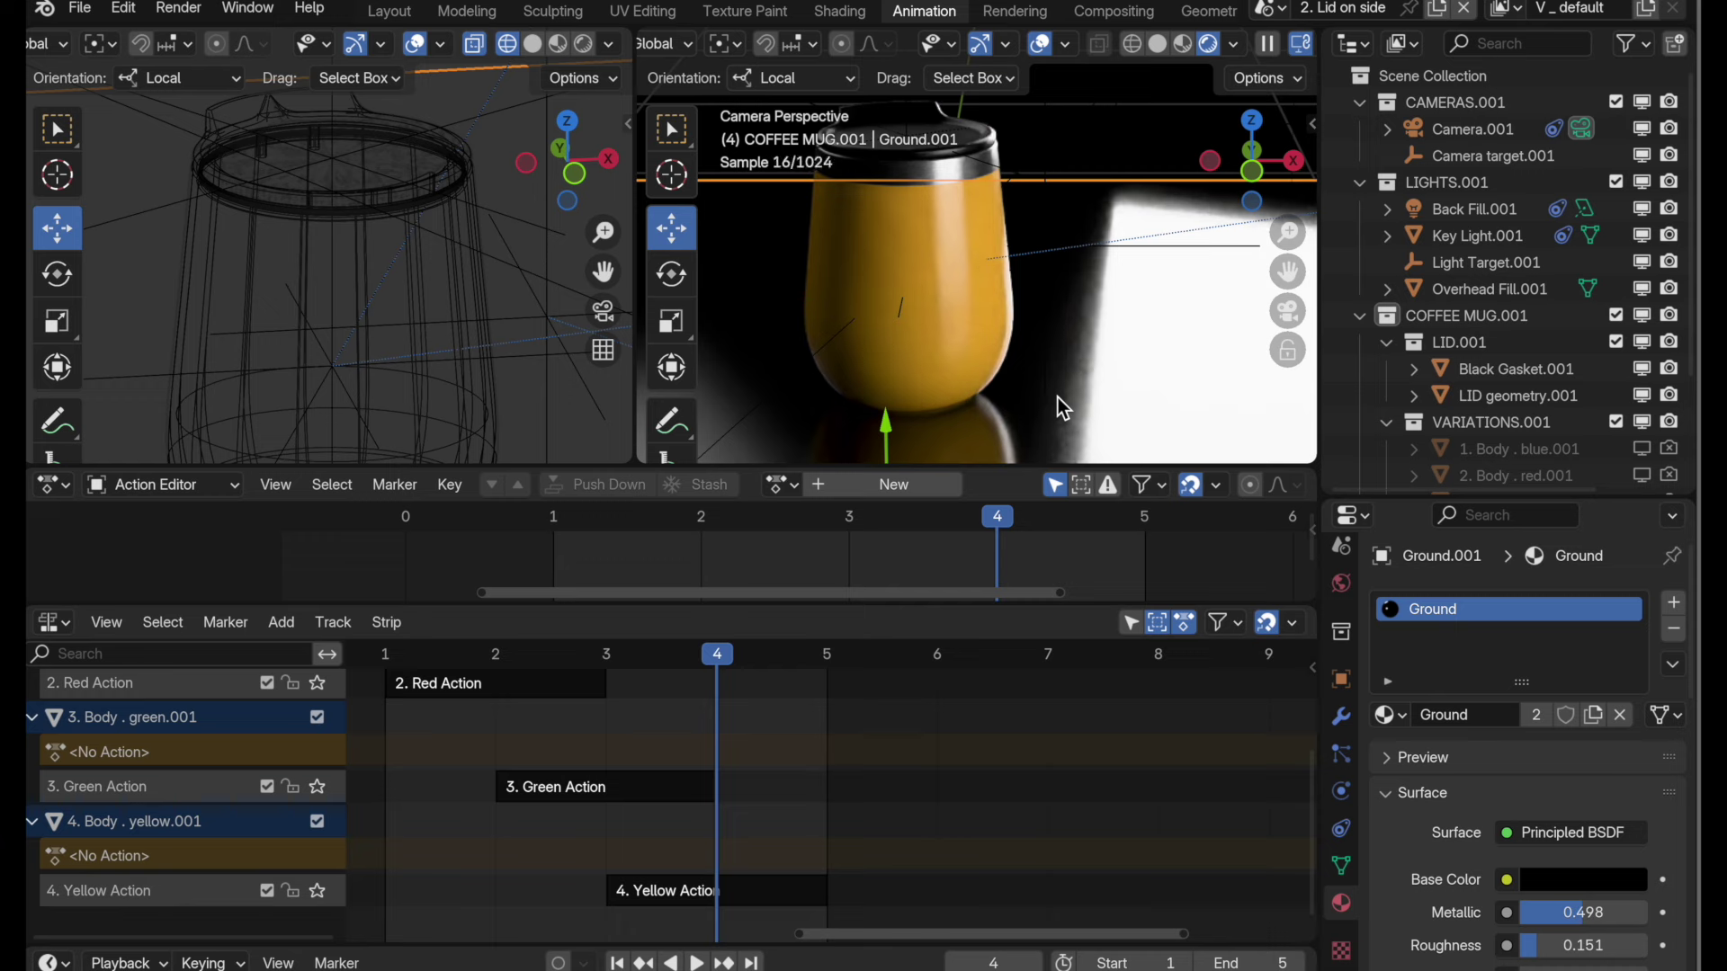
scroll(1079, 355, down, 2)
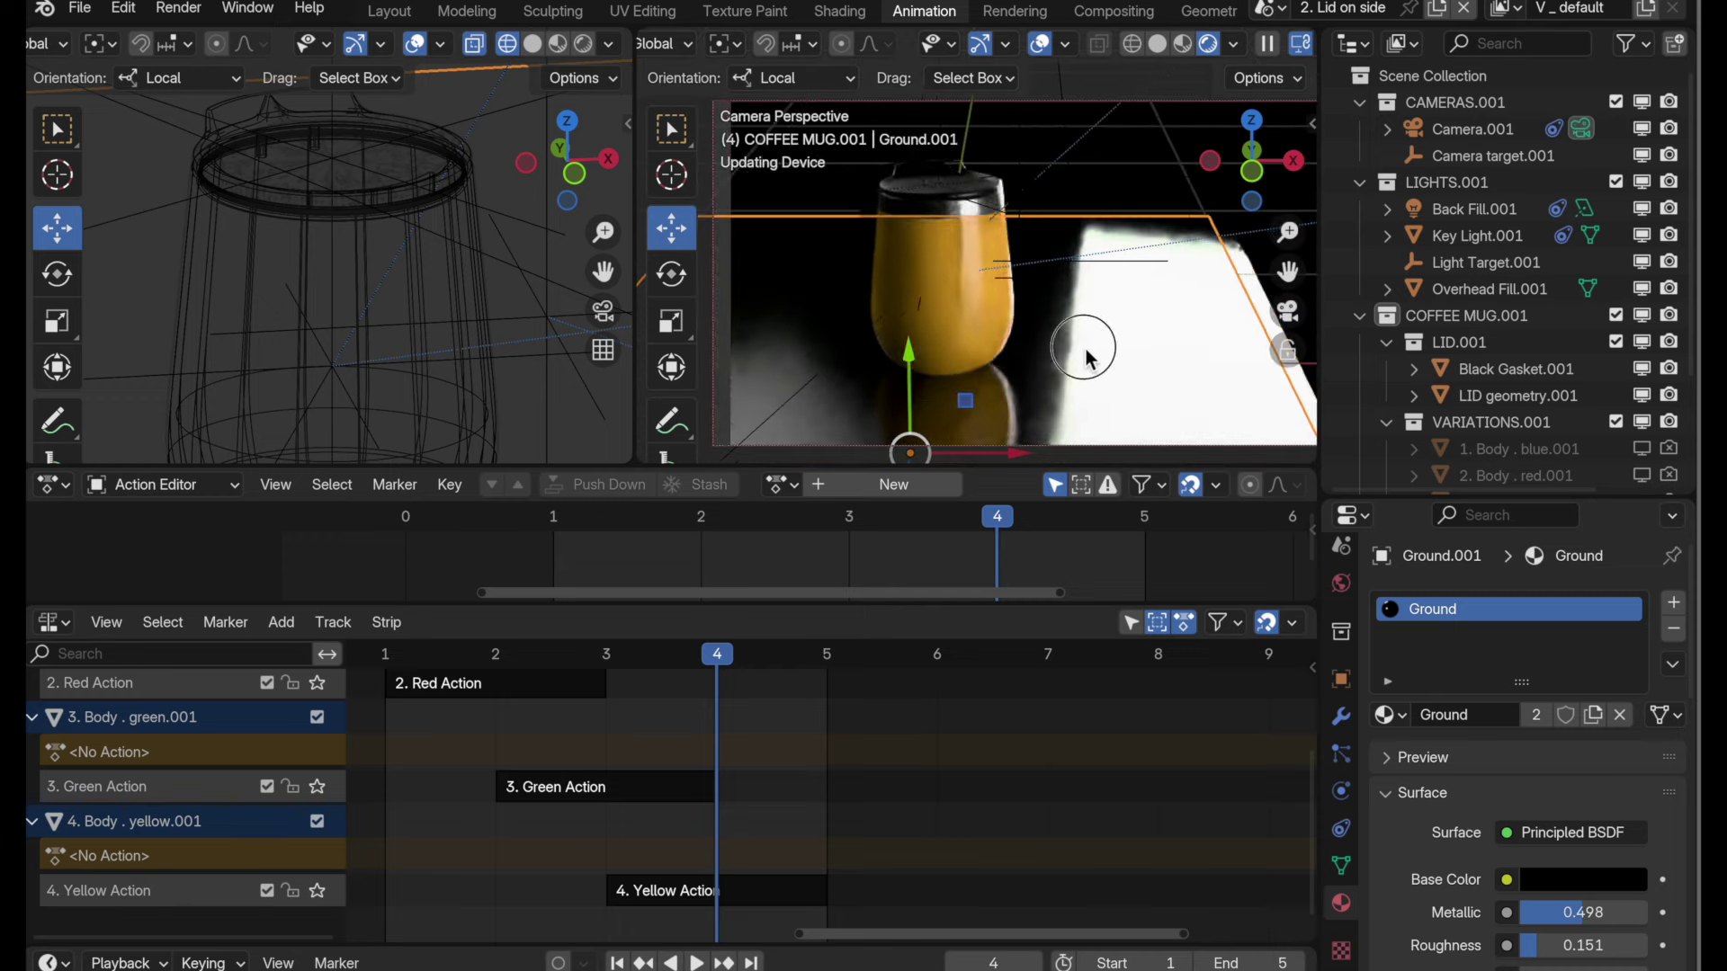
scroll(1061, 355, down, 1)
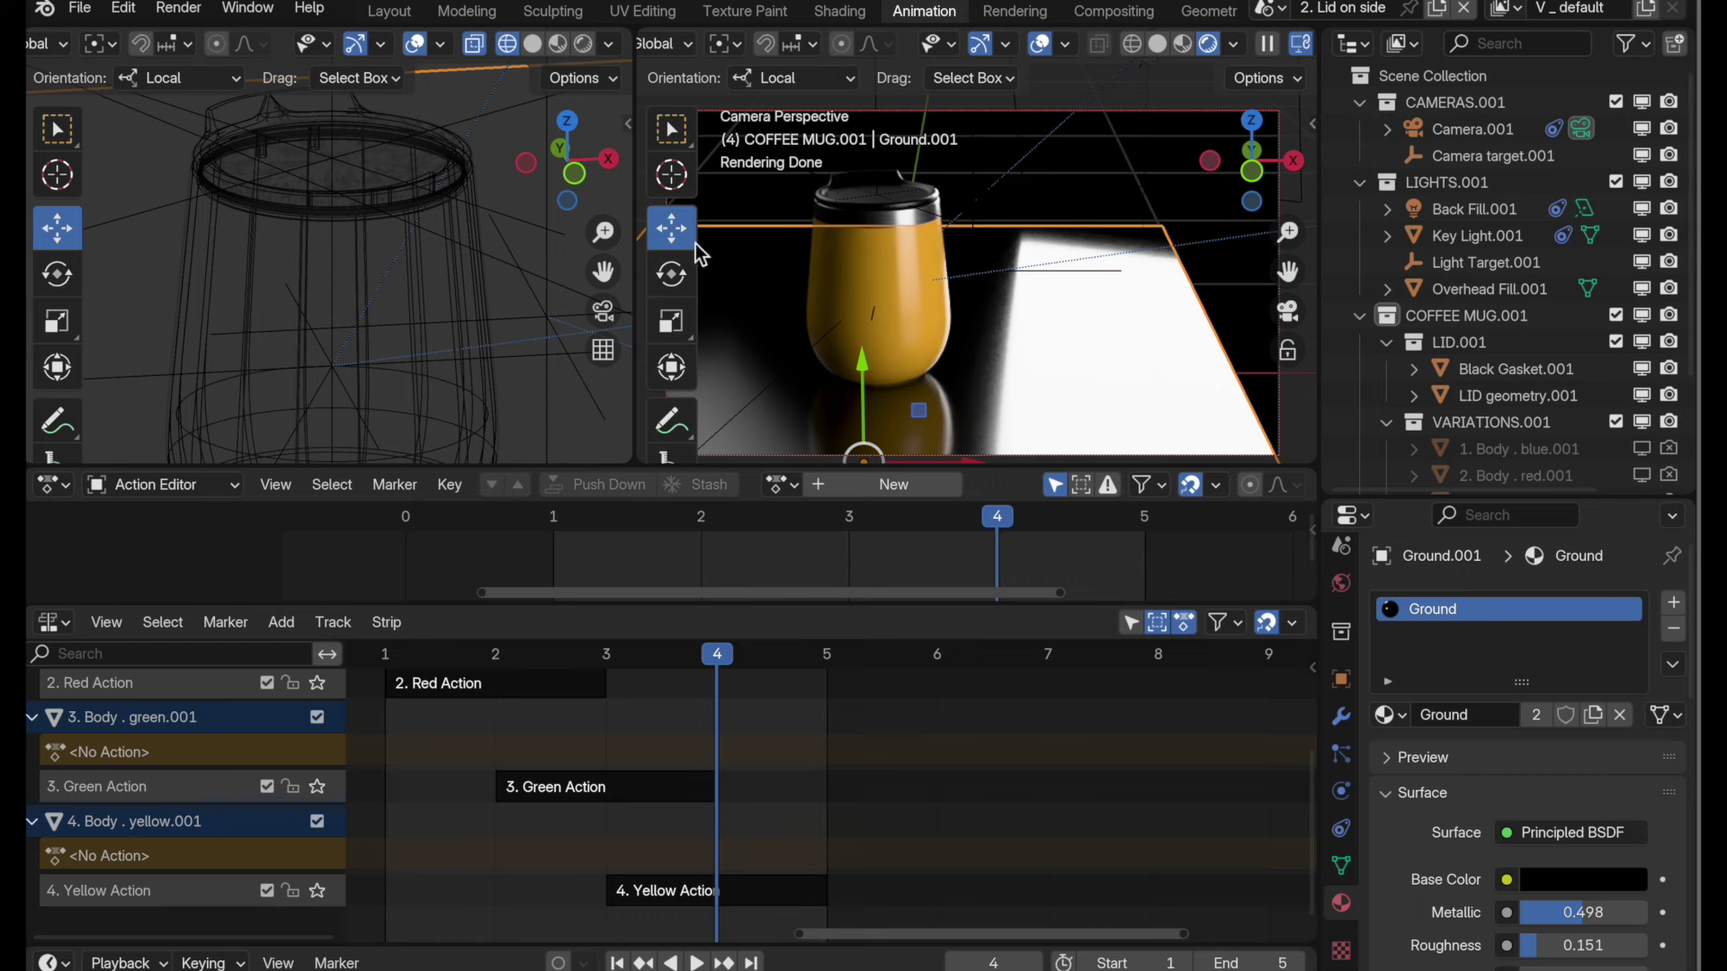
- Add Ground.001 to the Back Fill.001 light's light linking collection and exclude it from that light
scroll(375, 294, down, 6)
middle_drag(296, 354, 324, 275)
click(324, 275)
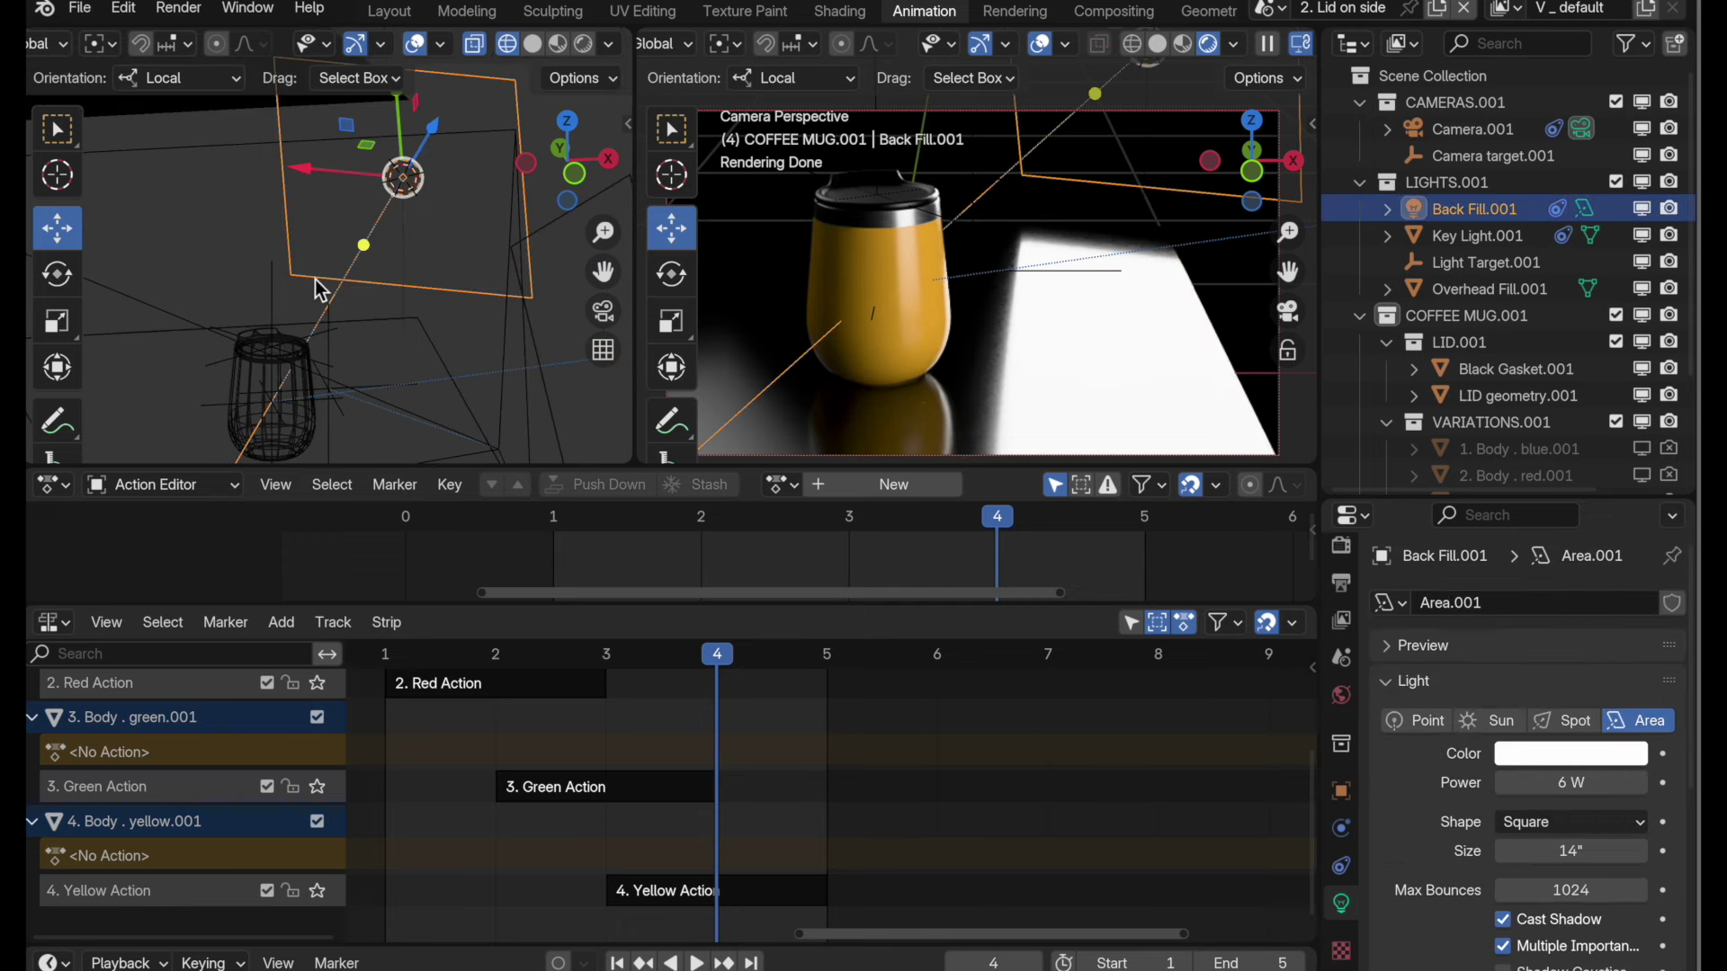
click(1339, 792)
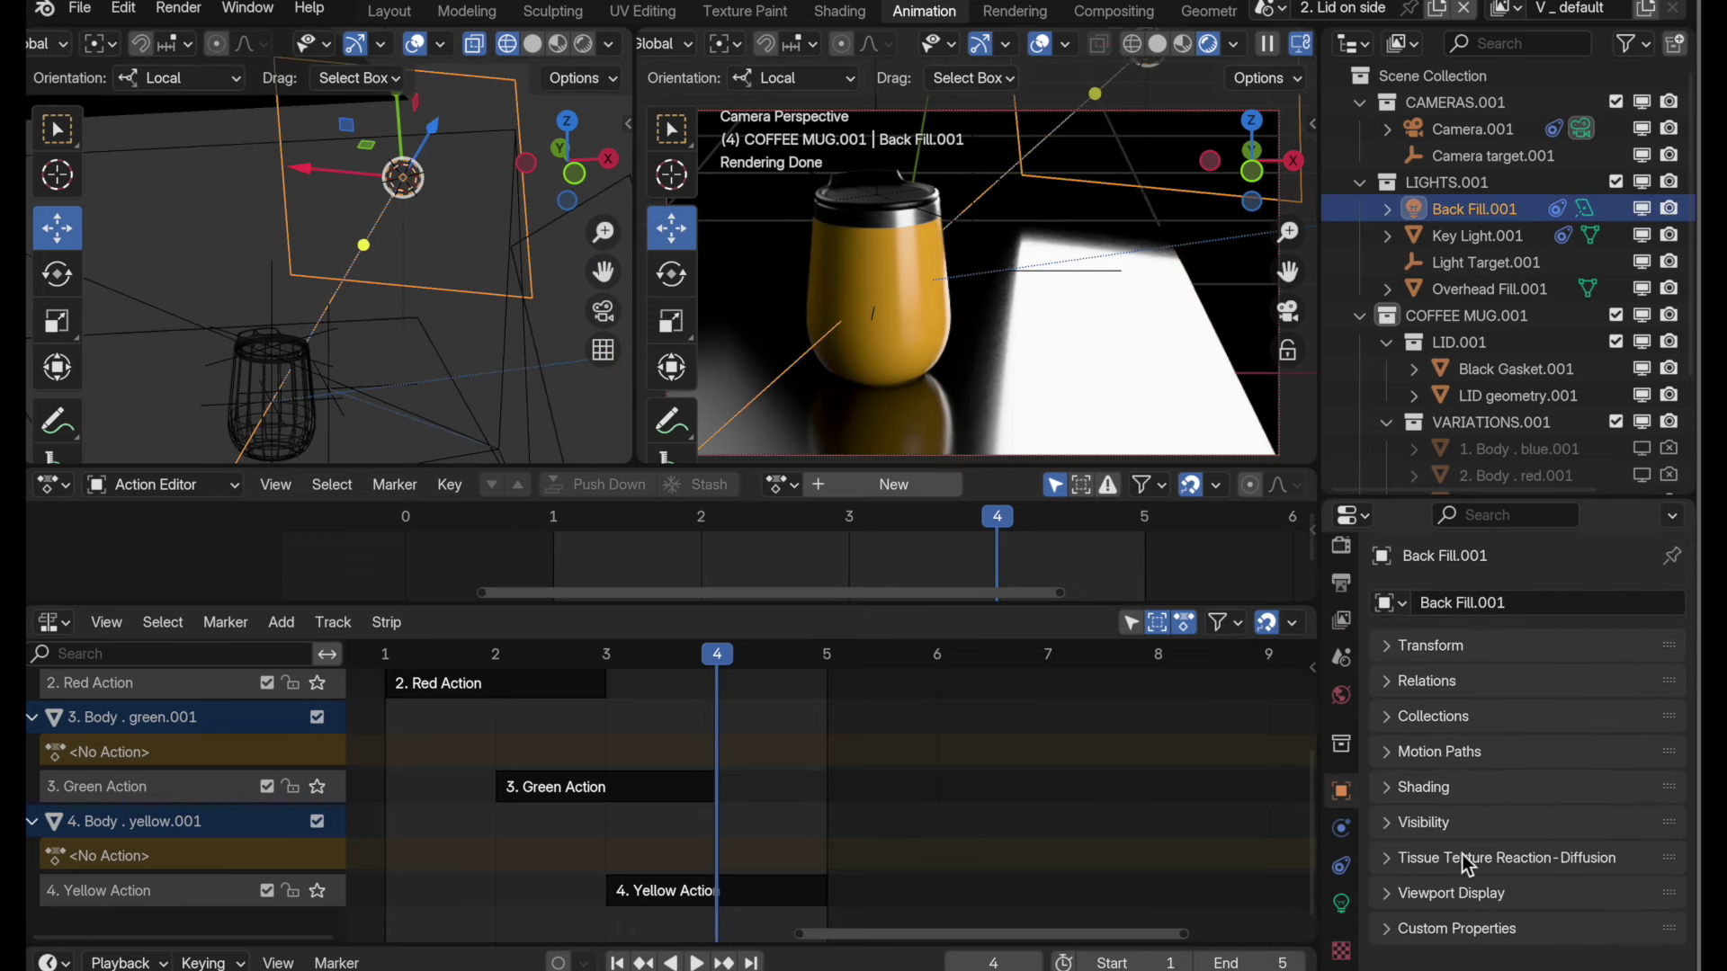
click(1387, 790)
scroll(1475, 792, down, 5)
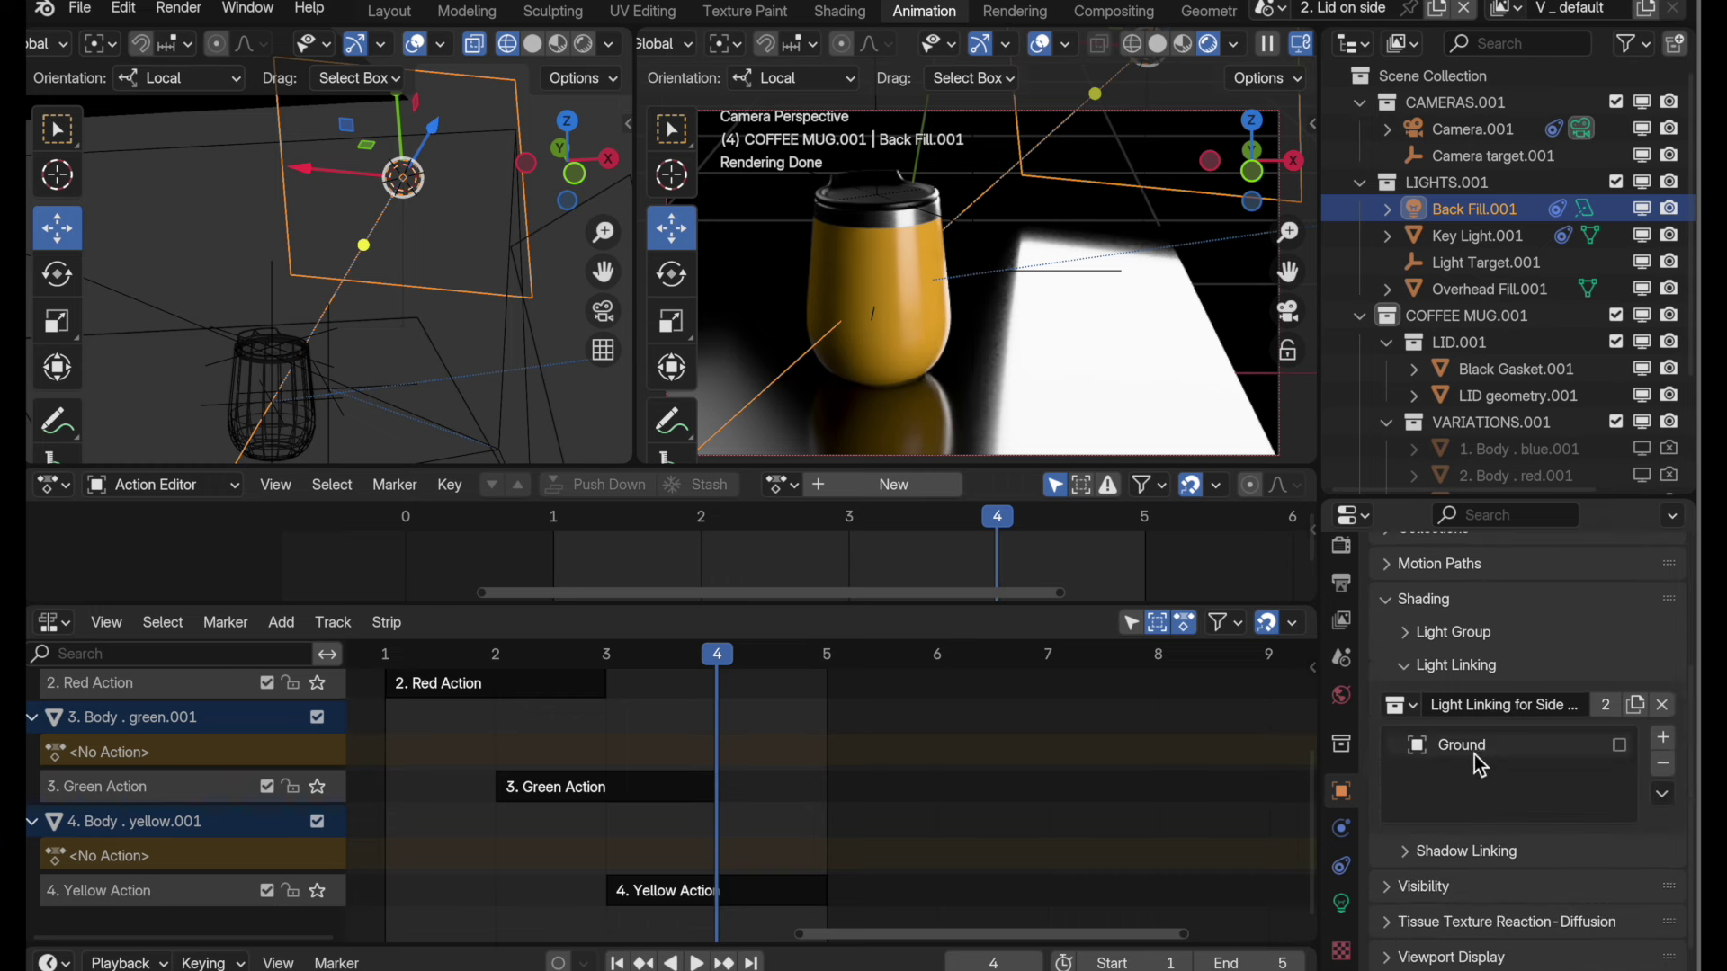
scroll(1459, 428, down, 3)
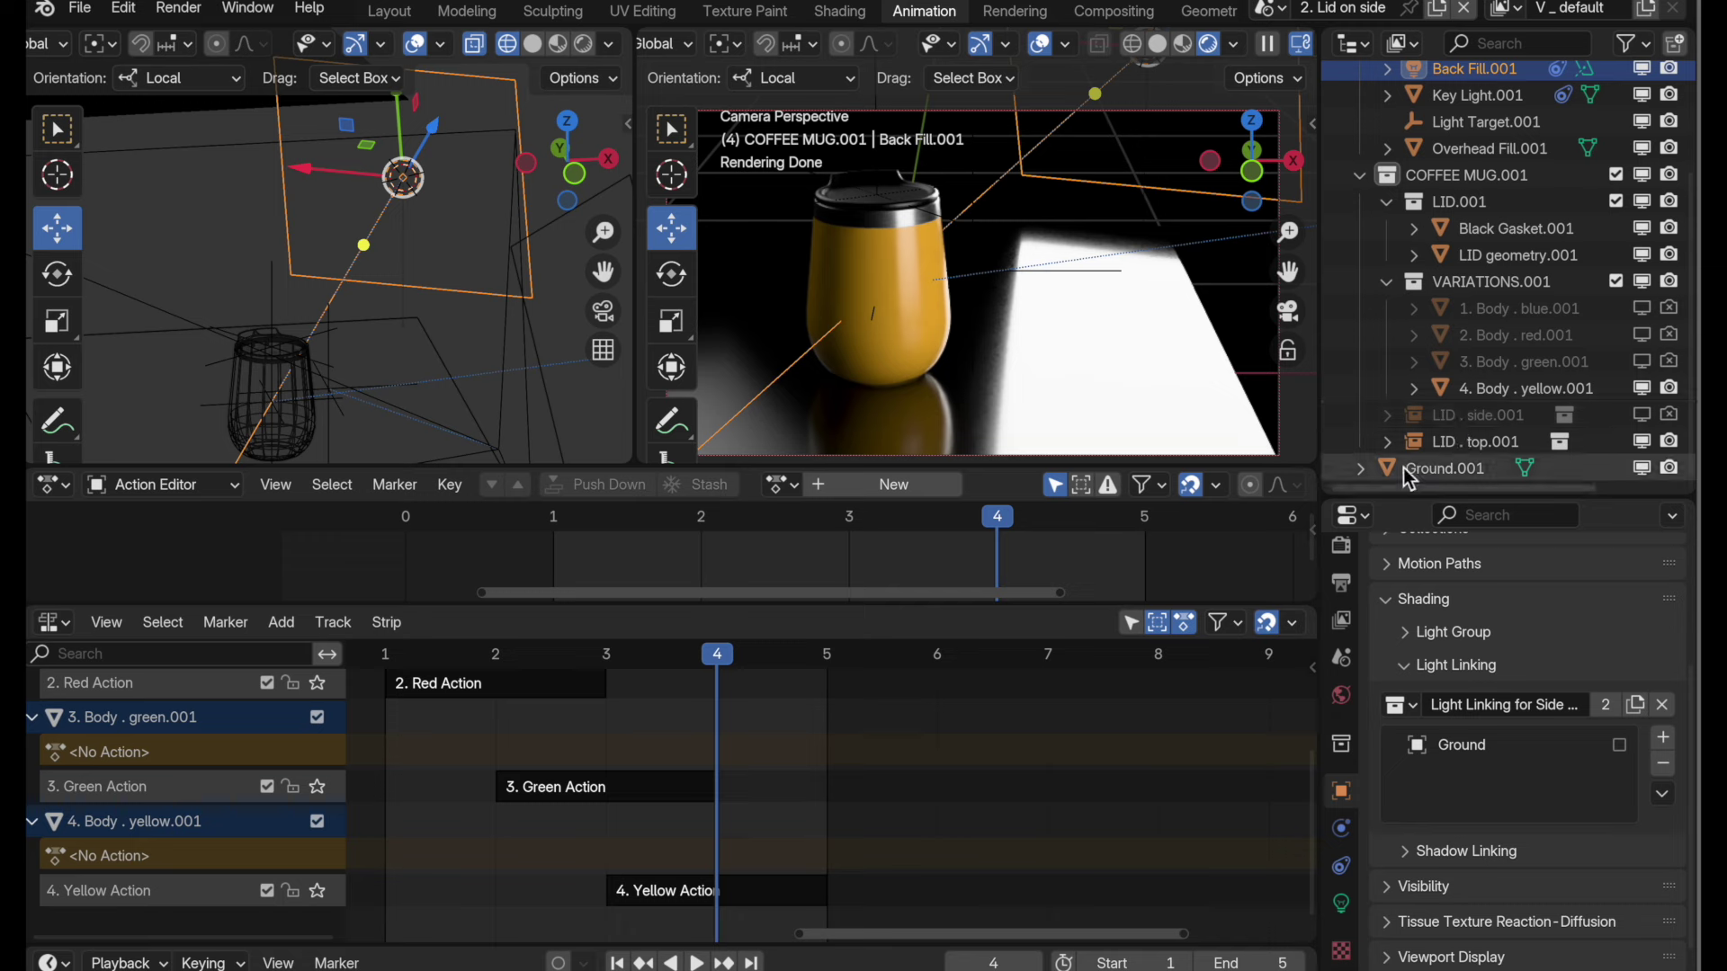
drag(1417, 469, 1492, 795)
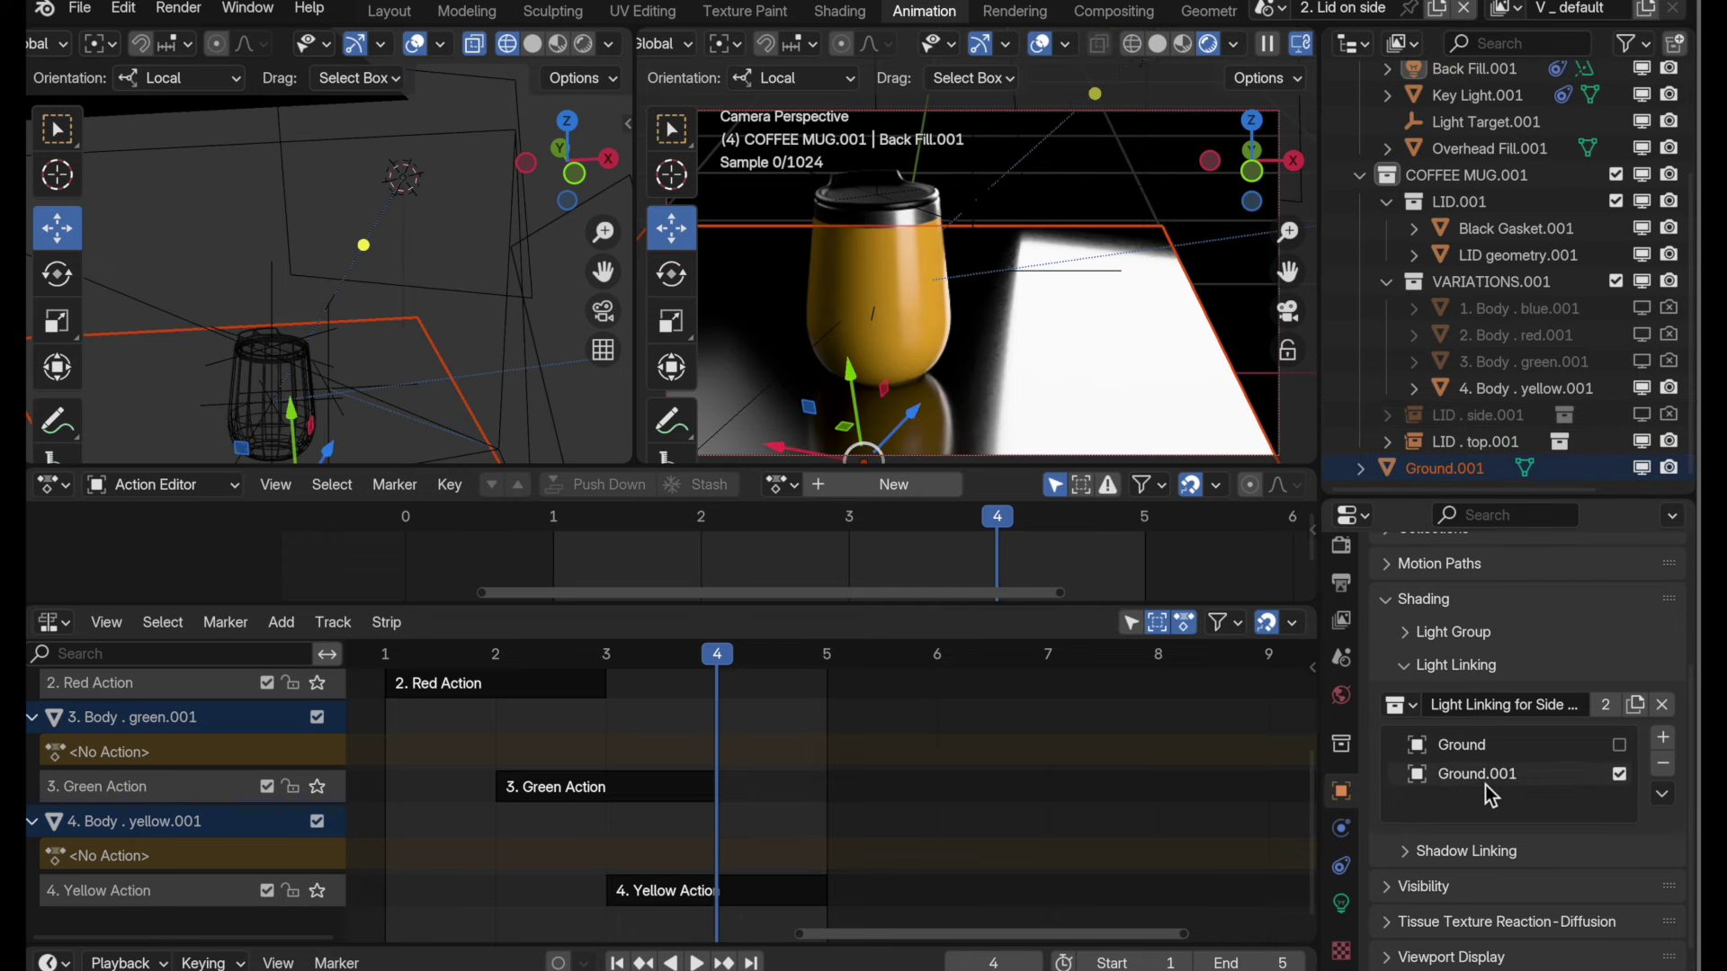
click(1620, 774)
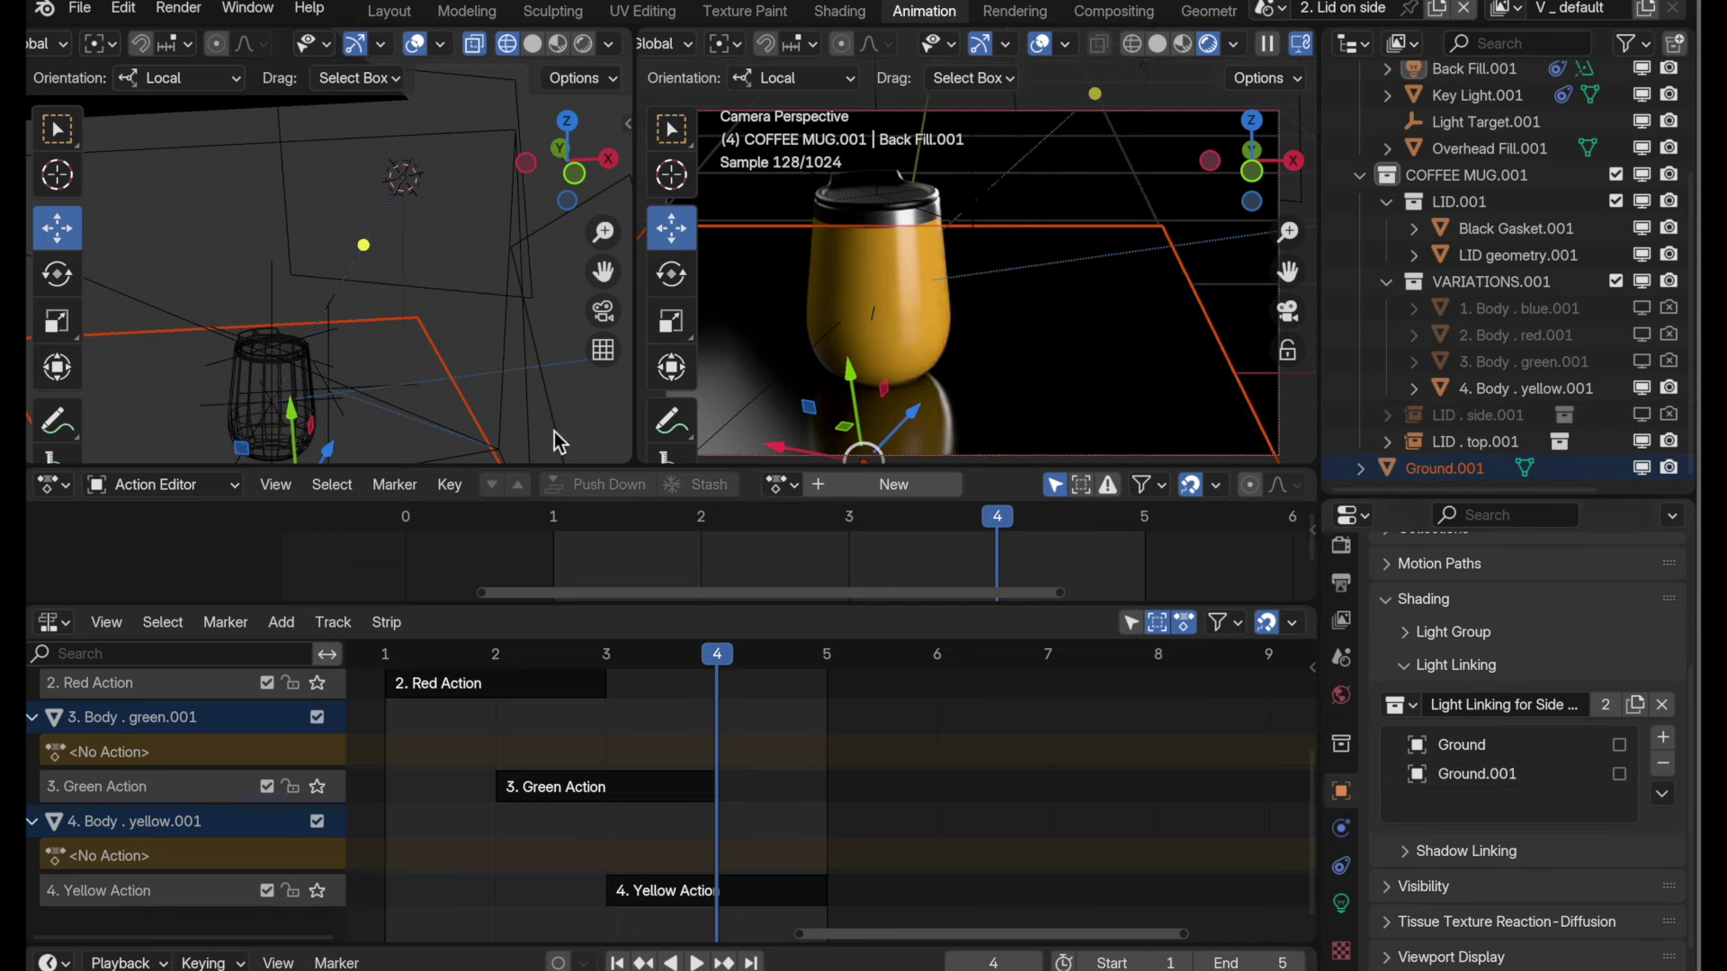
- Add Ground.001 to the light linking collection of Overhead Fill.001 as an excluded object
middle_drag(360, 270, 394, 307)
click(364, 173)
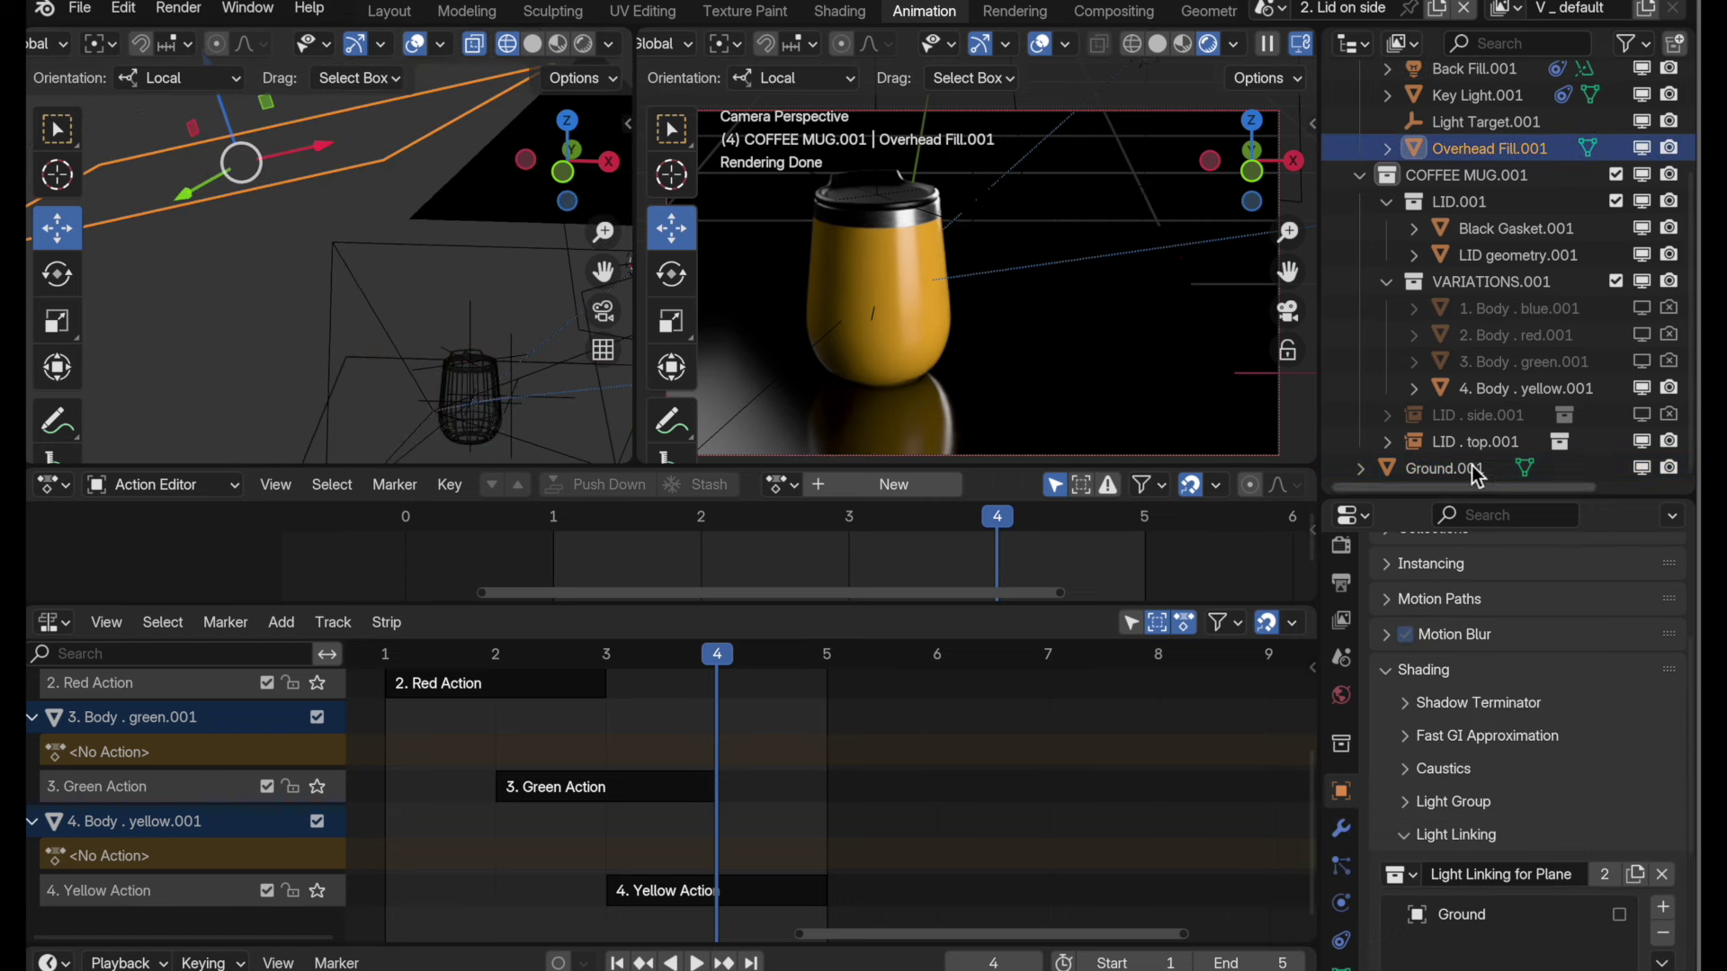
drag(1450, 477, 1475, 927)
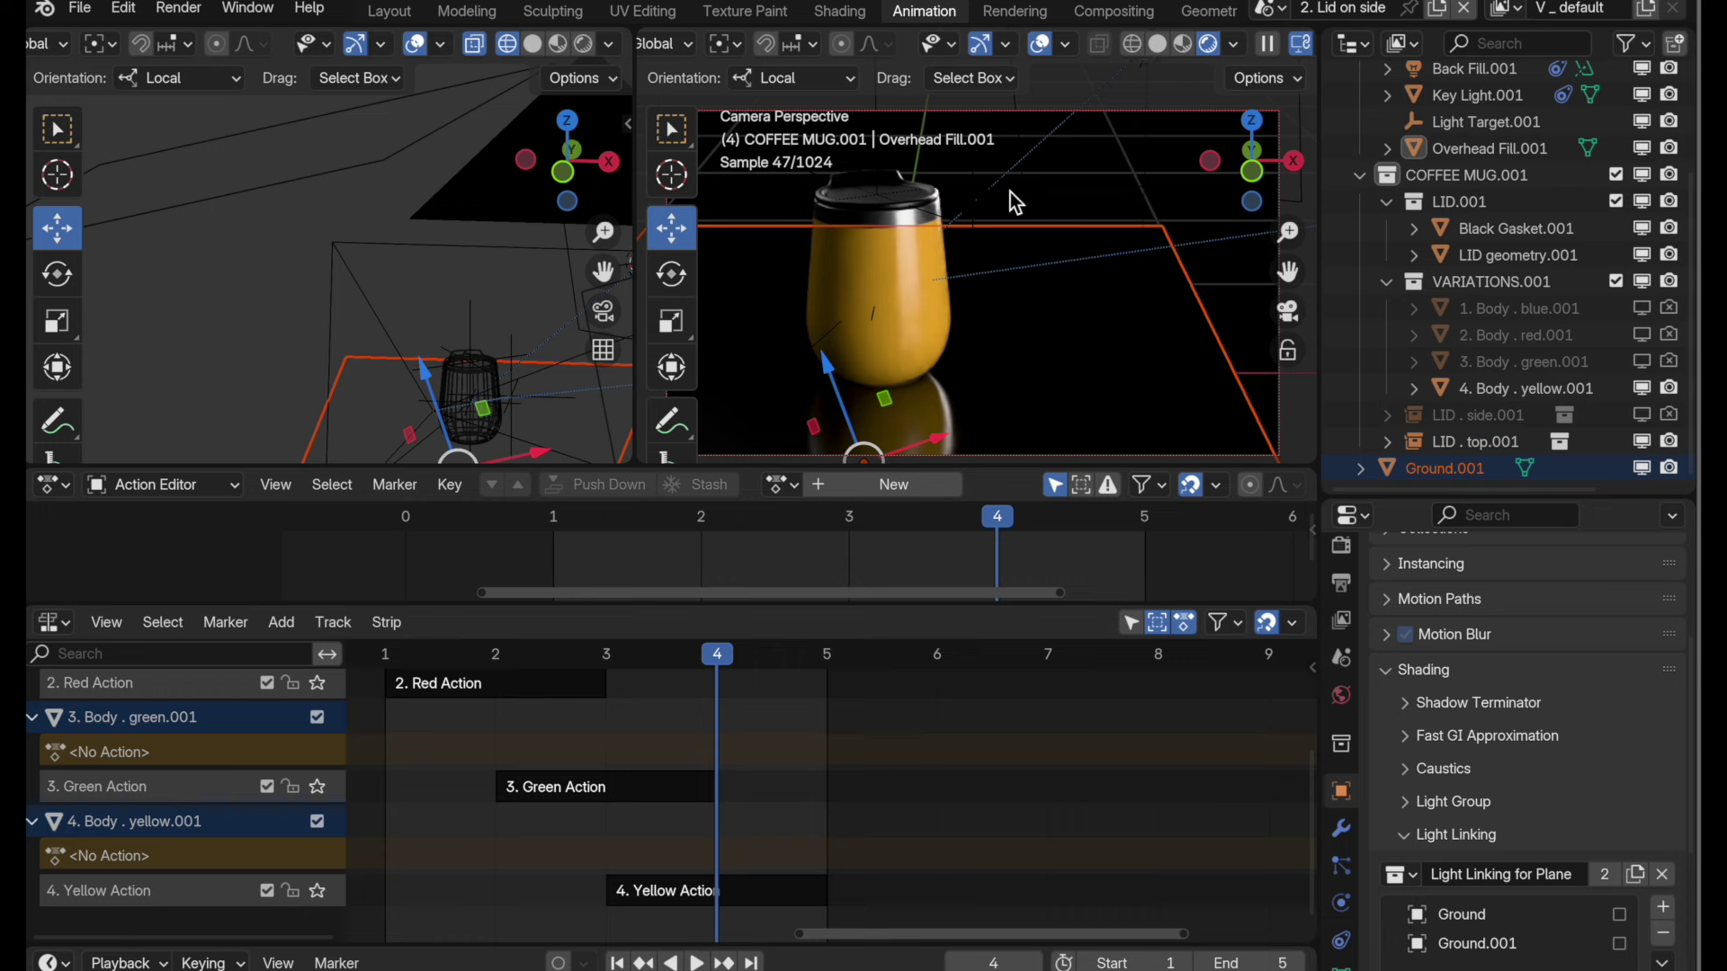
- Go to frame 1 and exclude the LID.001 collection from the view layer
drag(689, 660, 387, 656)
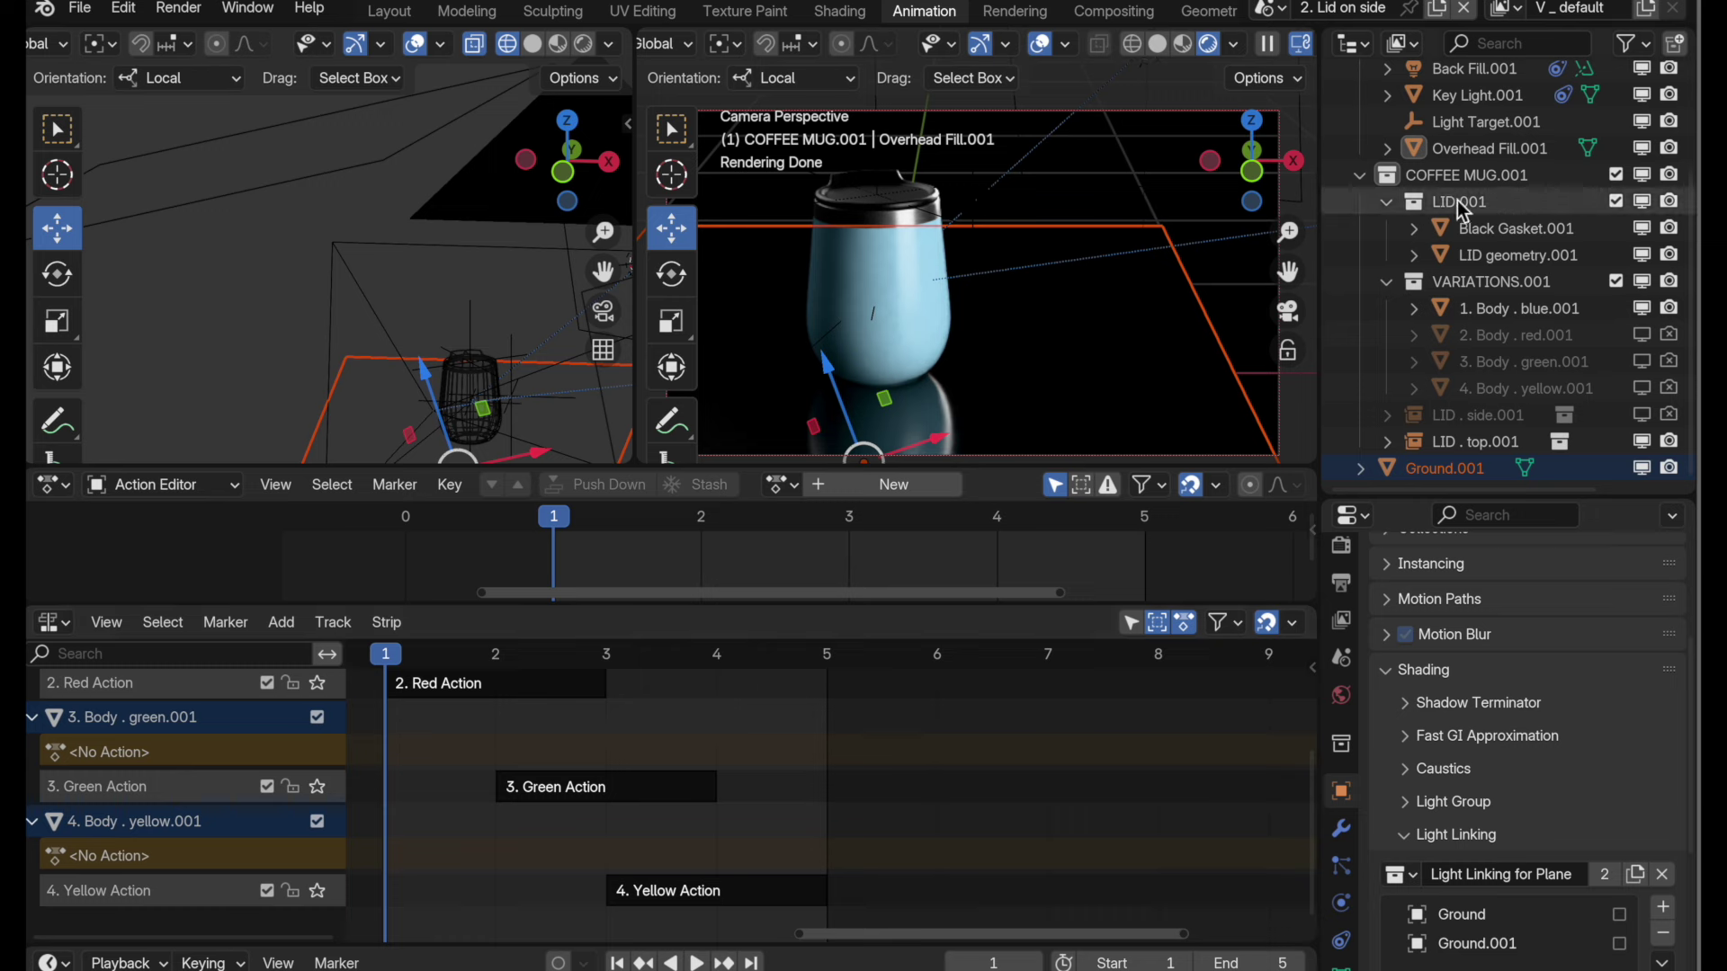
click(1616, 201)
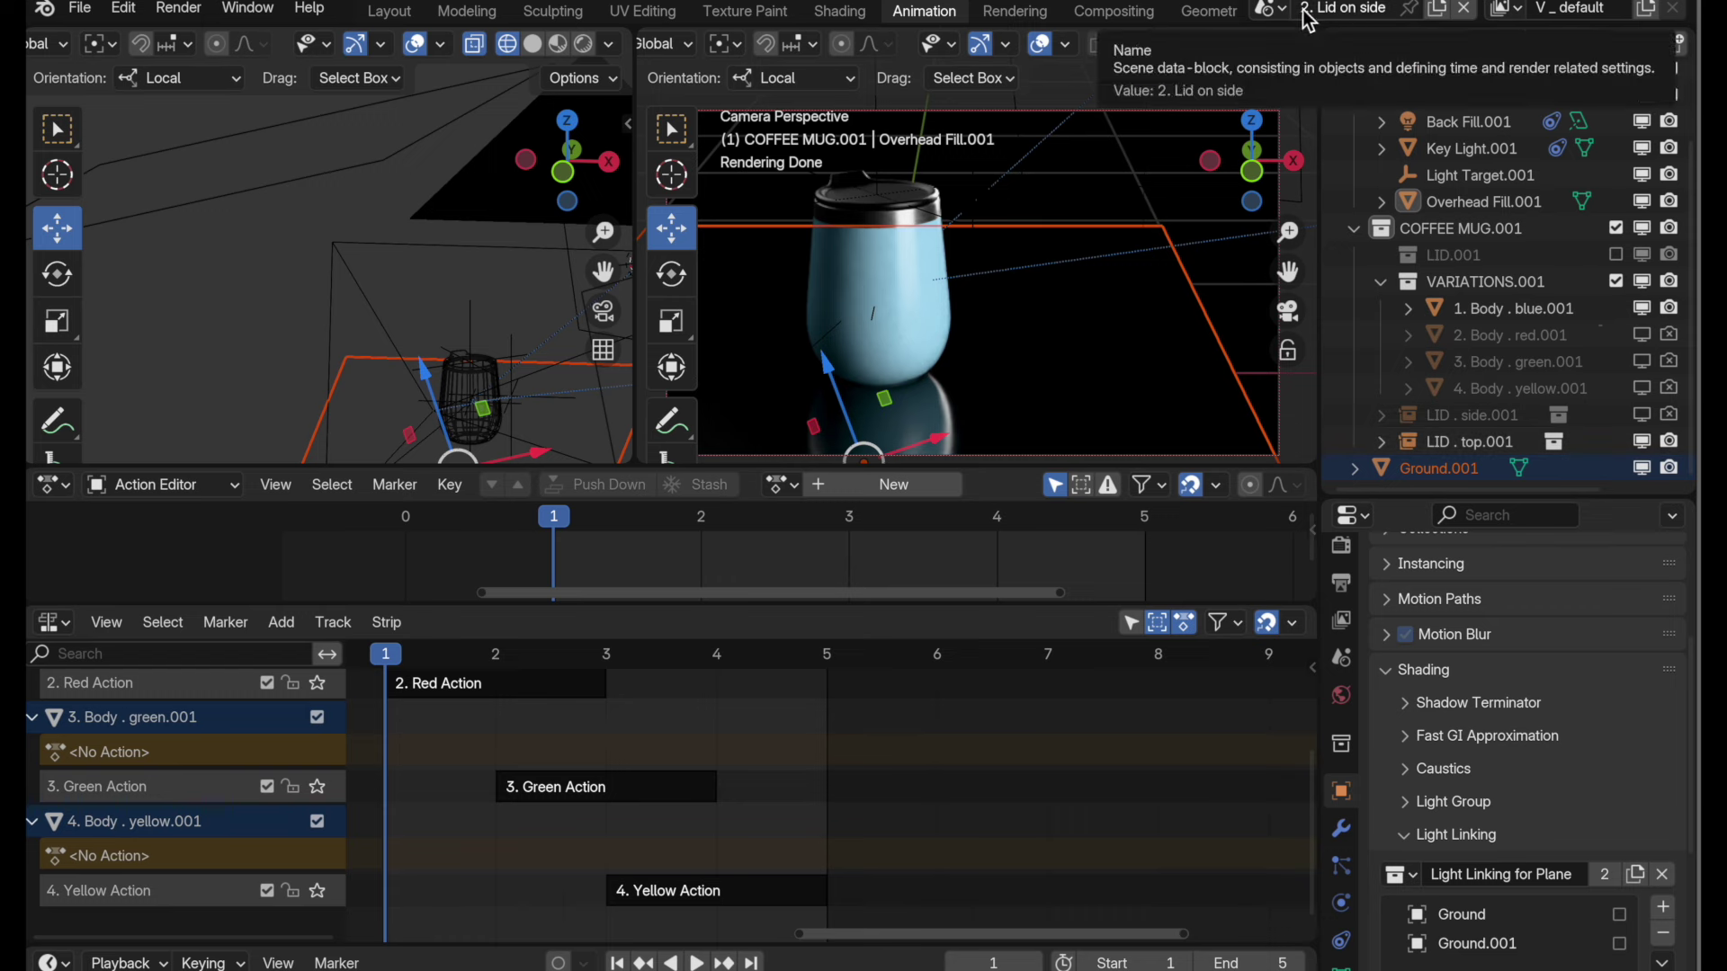
- Hide LID . top.001 and show LID . side.001 in the viewport, and check the mug colours on frames 2, 3 and 4
click(1643, 442)
click(1645, 416)
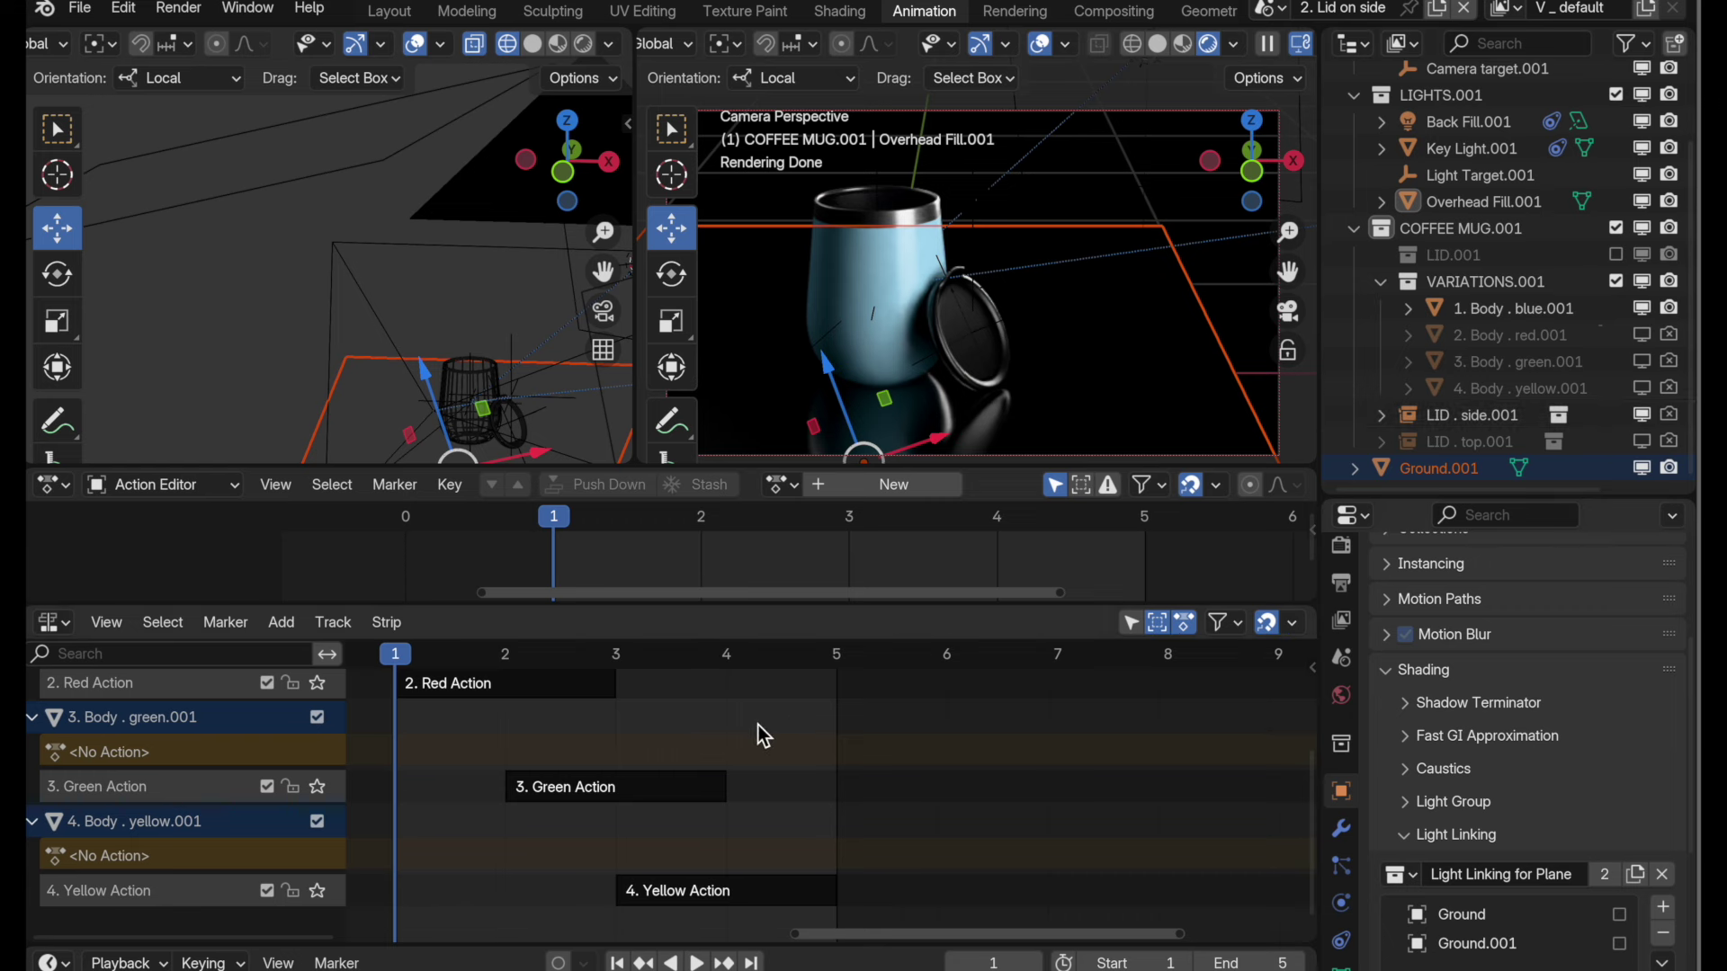
click(504, 653)
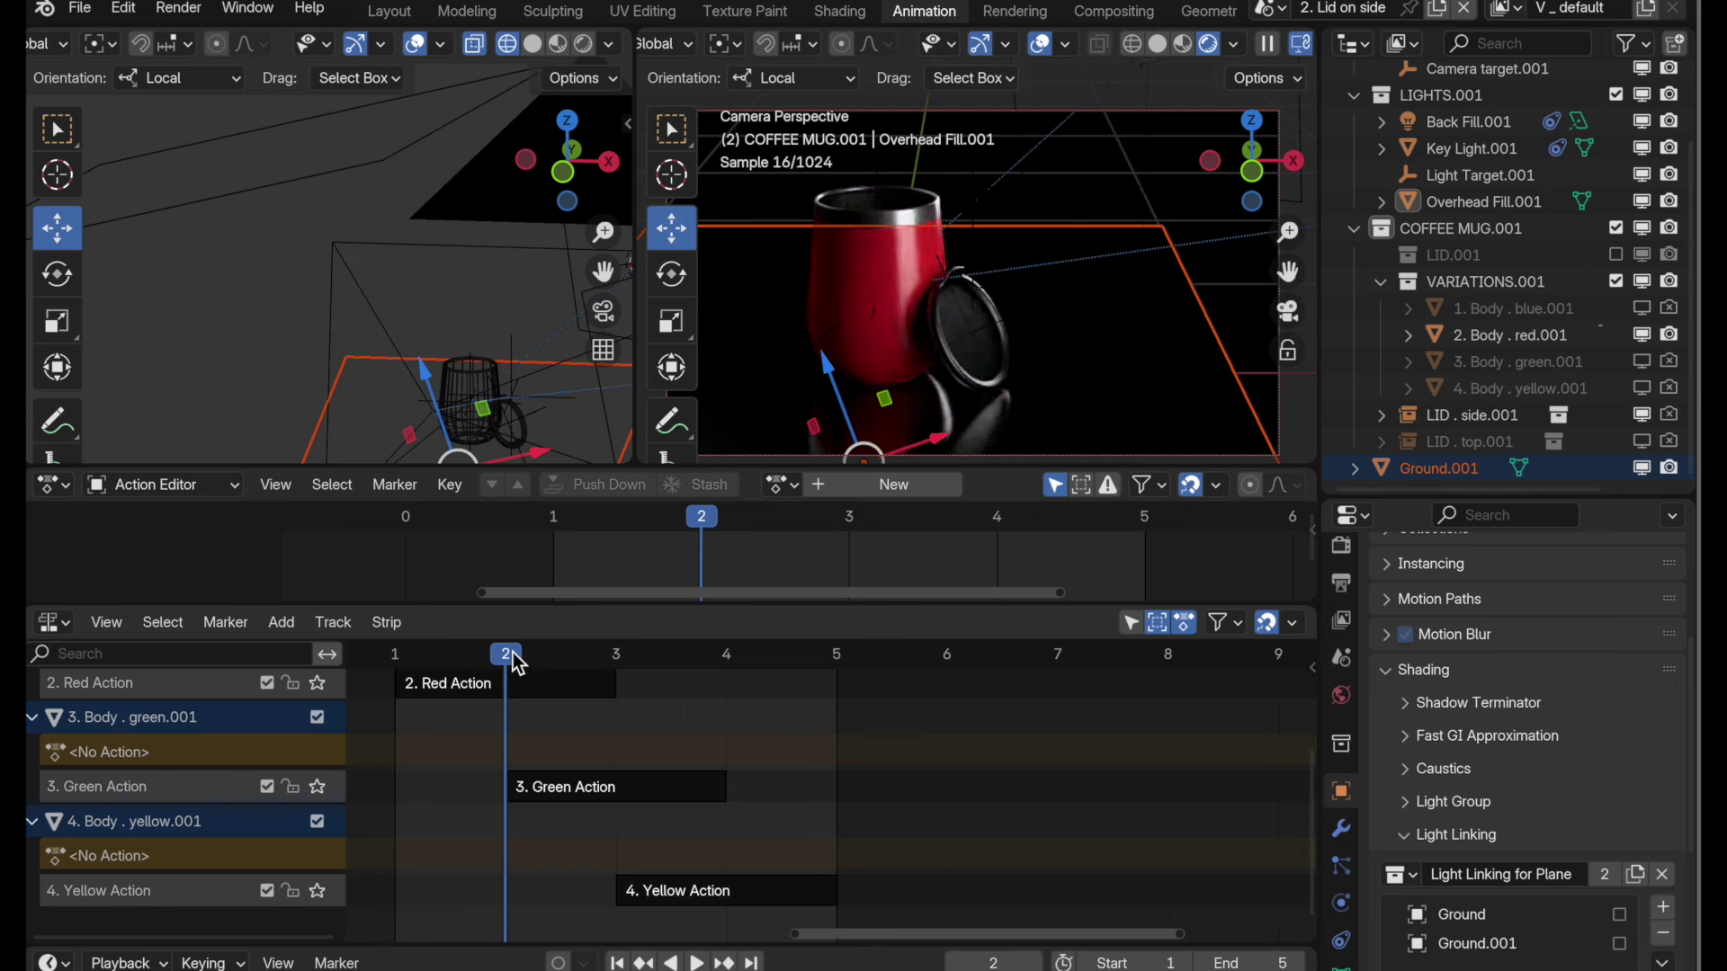
click(616, 655)
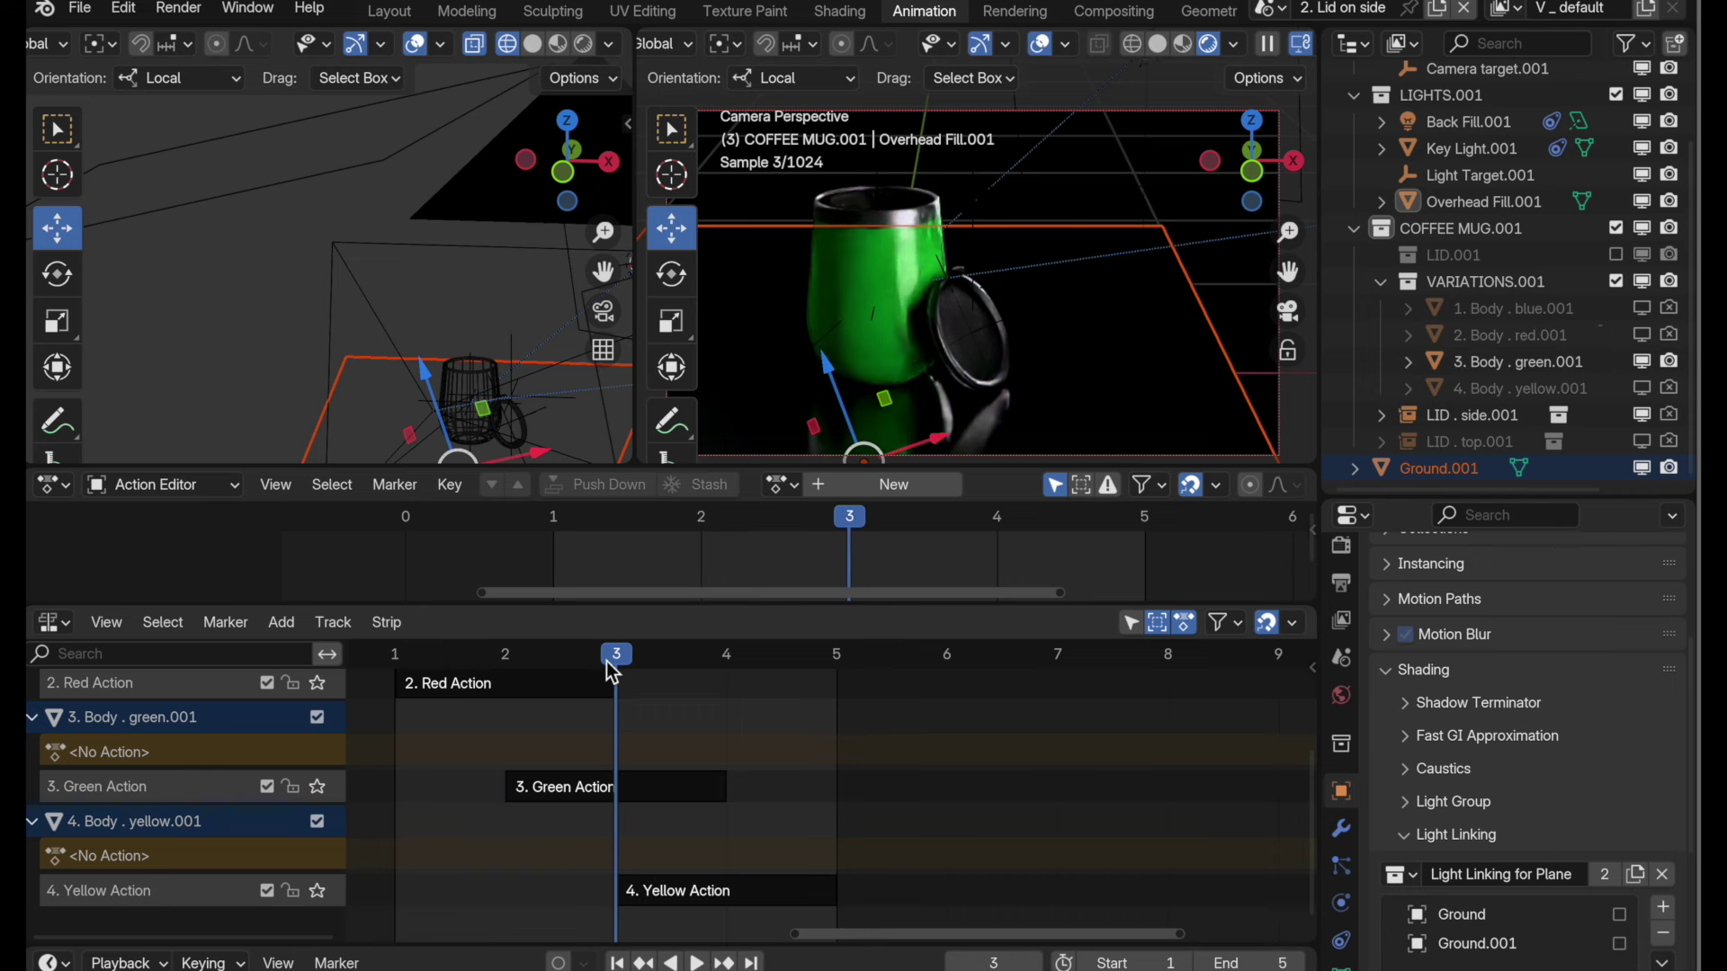
click(728, 657)
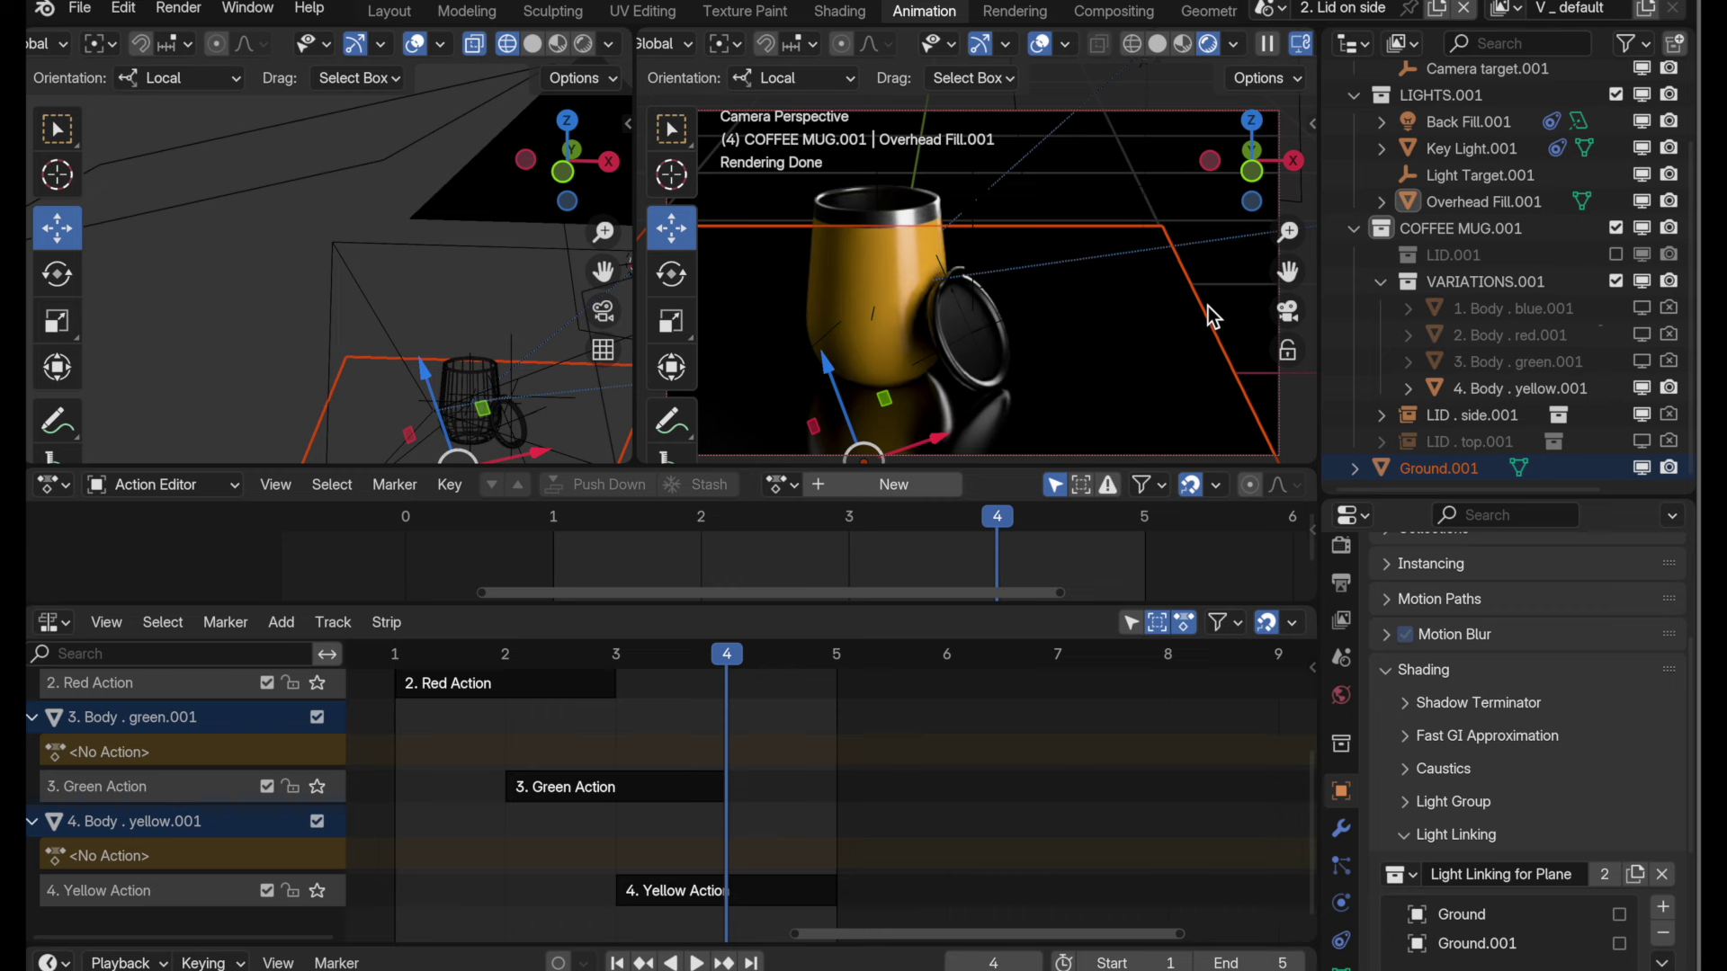
- Switch to the scene 1. Lid on top, show the camera view in wireframe shading, and go to frame 1
scroll(1458, 270, up, 3)
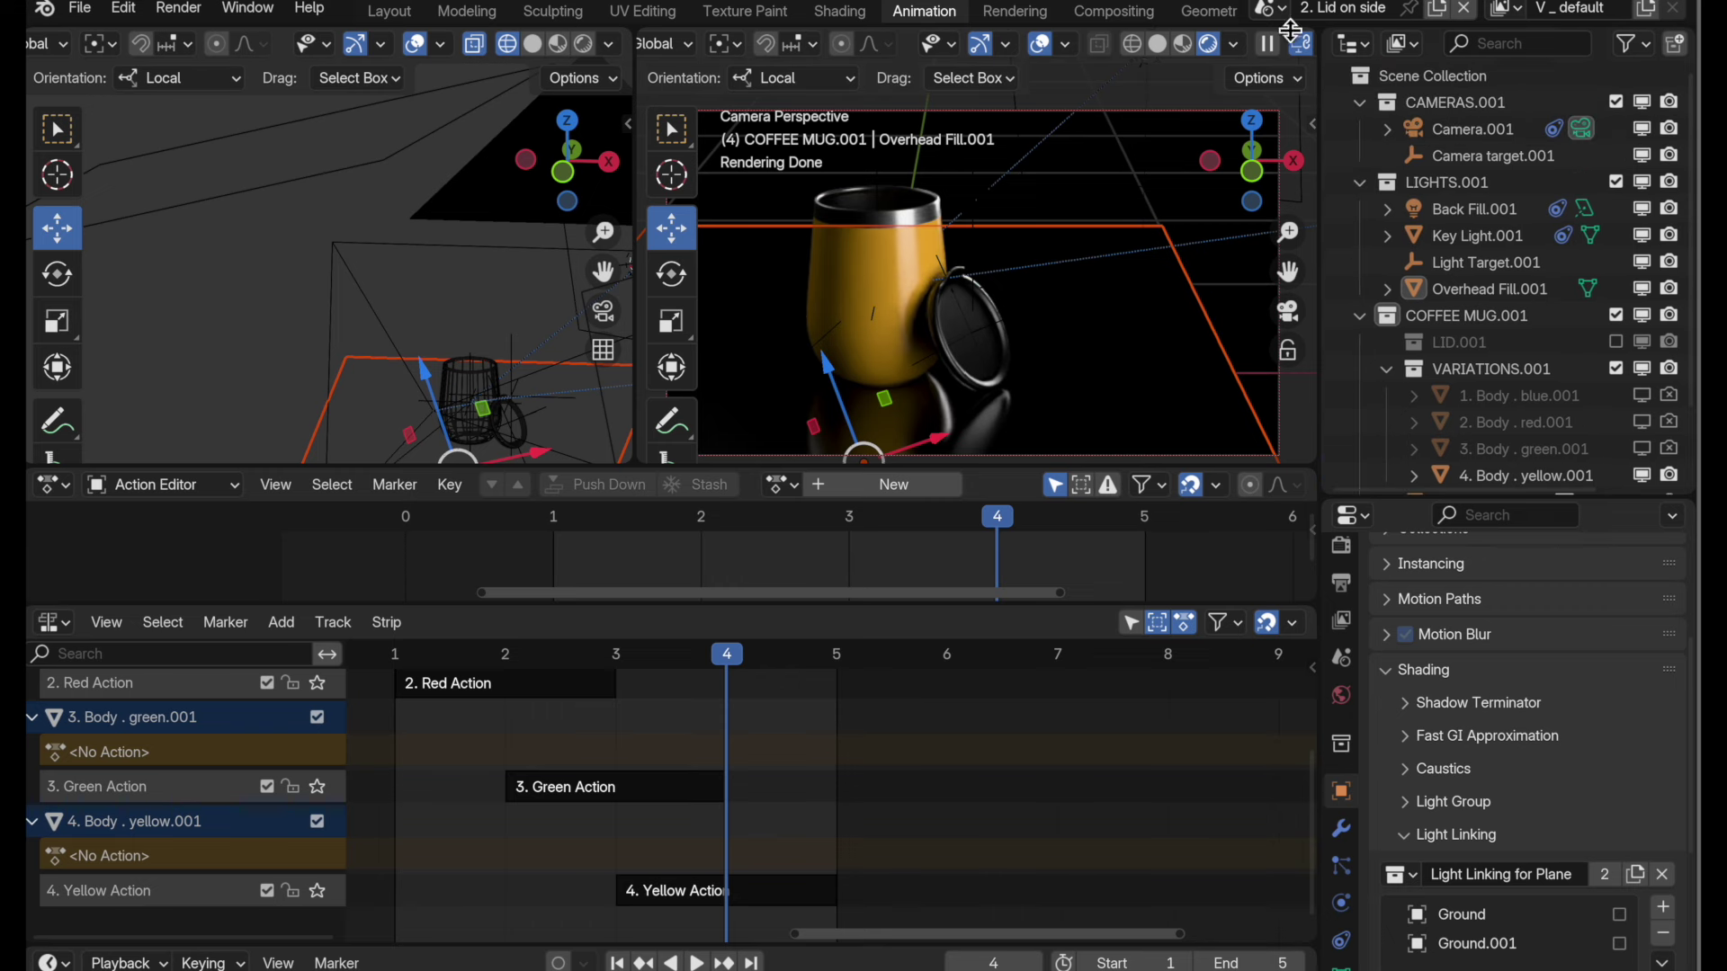
click(1269, 9)
click(1300, 48)
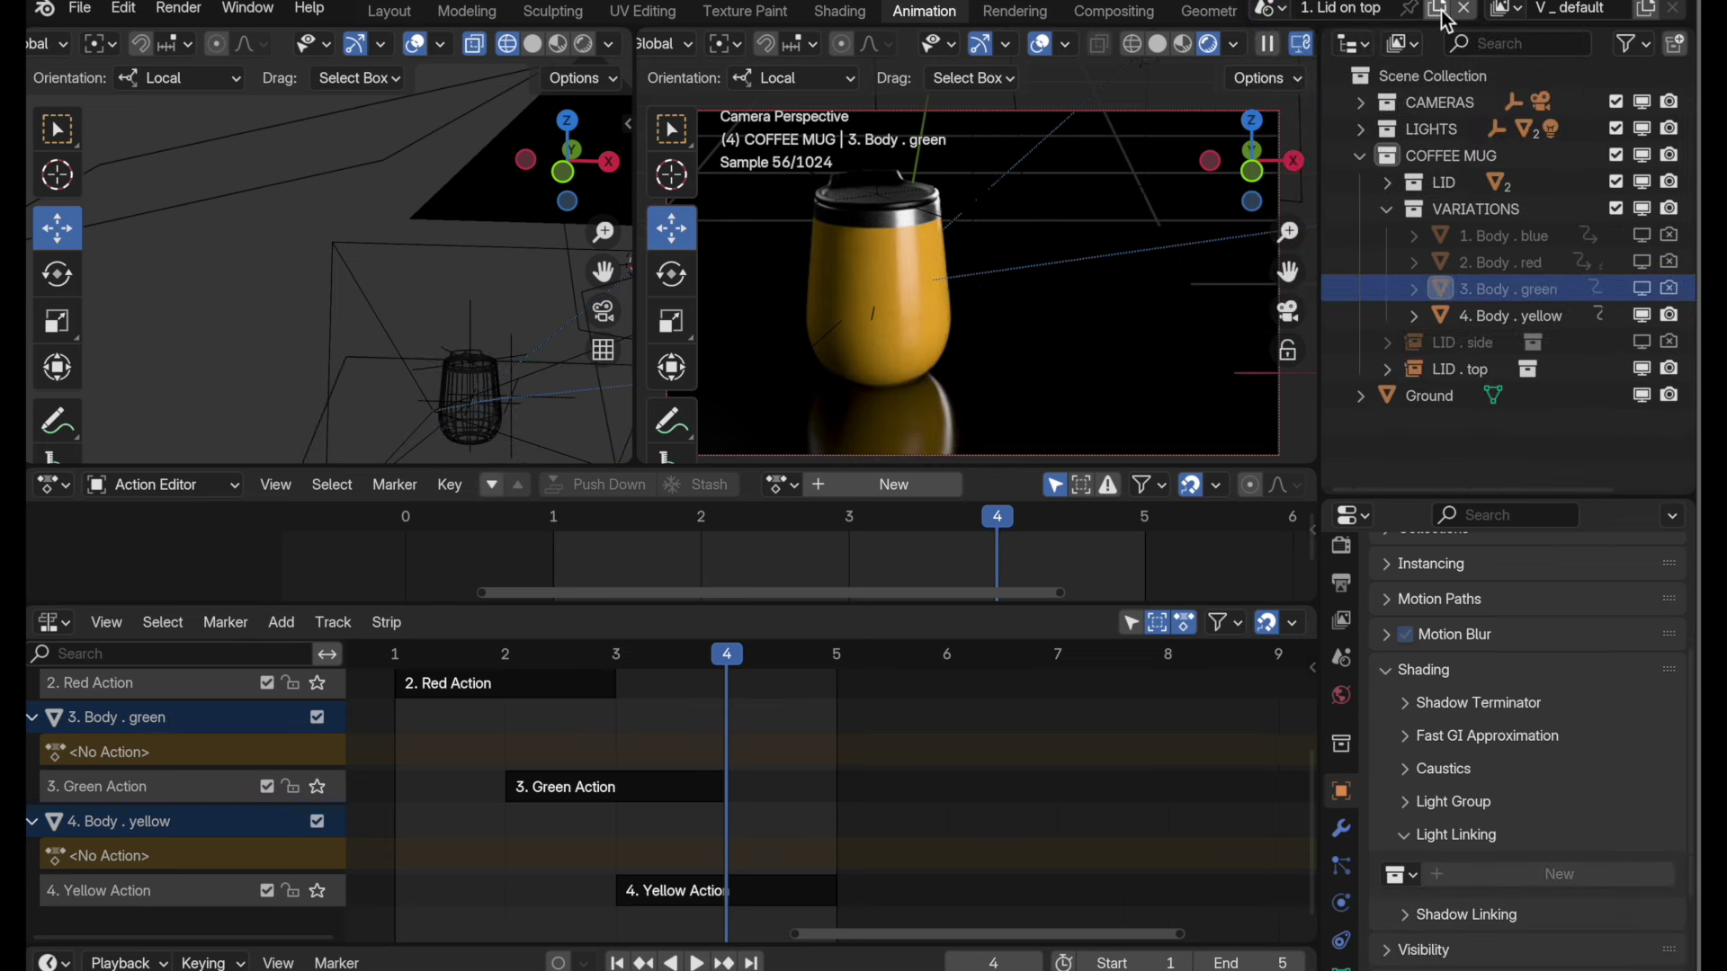
click(1135, 45)
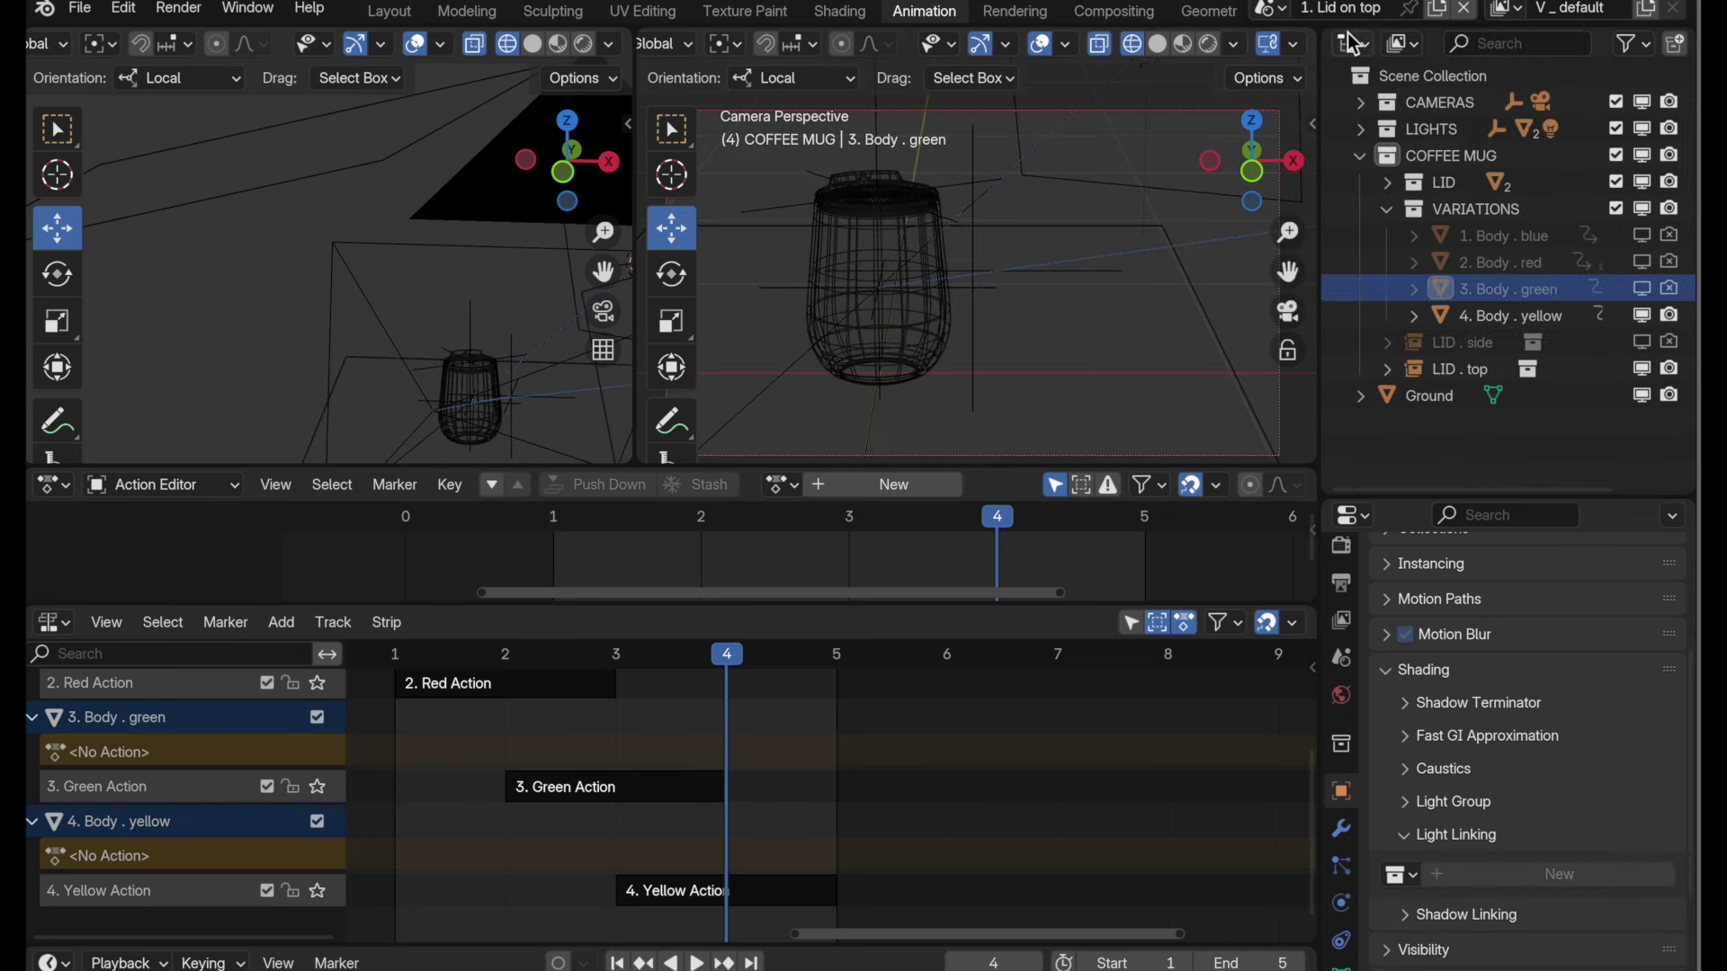
click(396, 656)
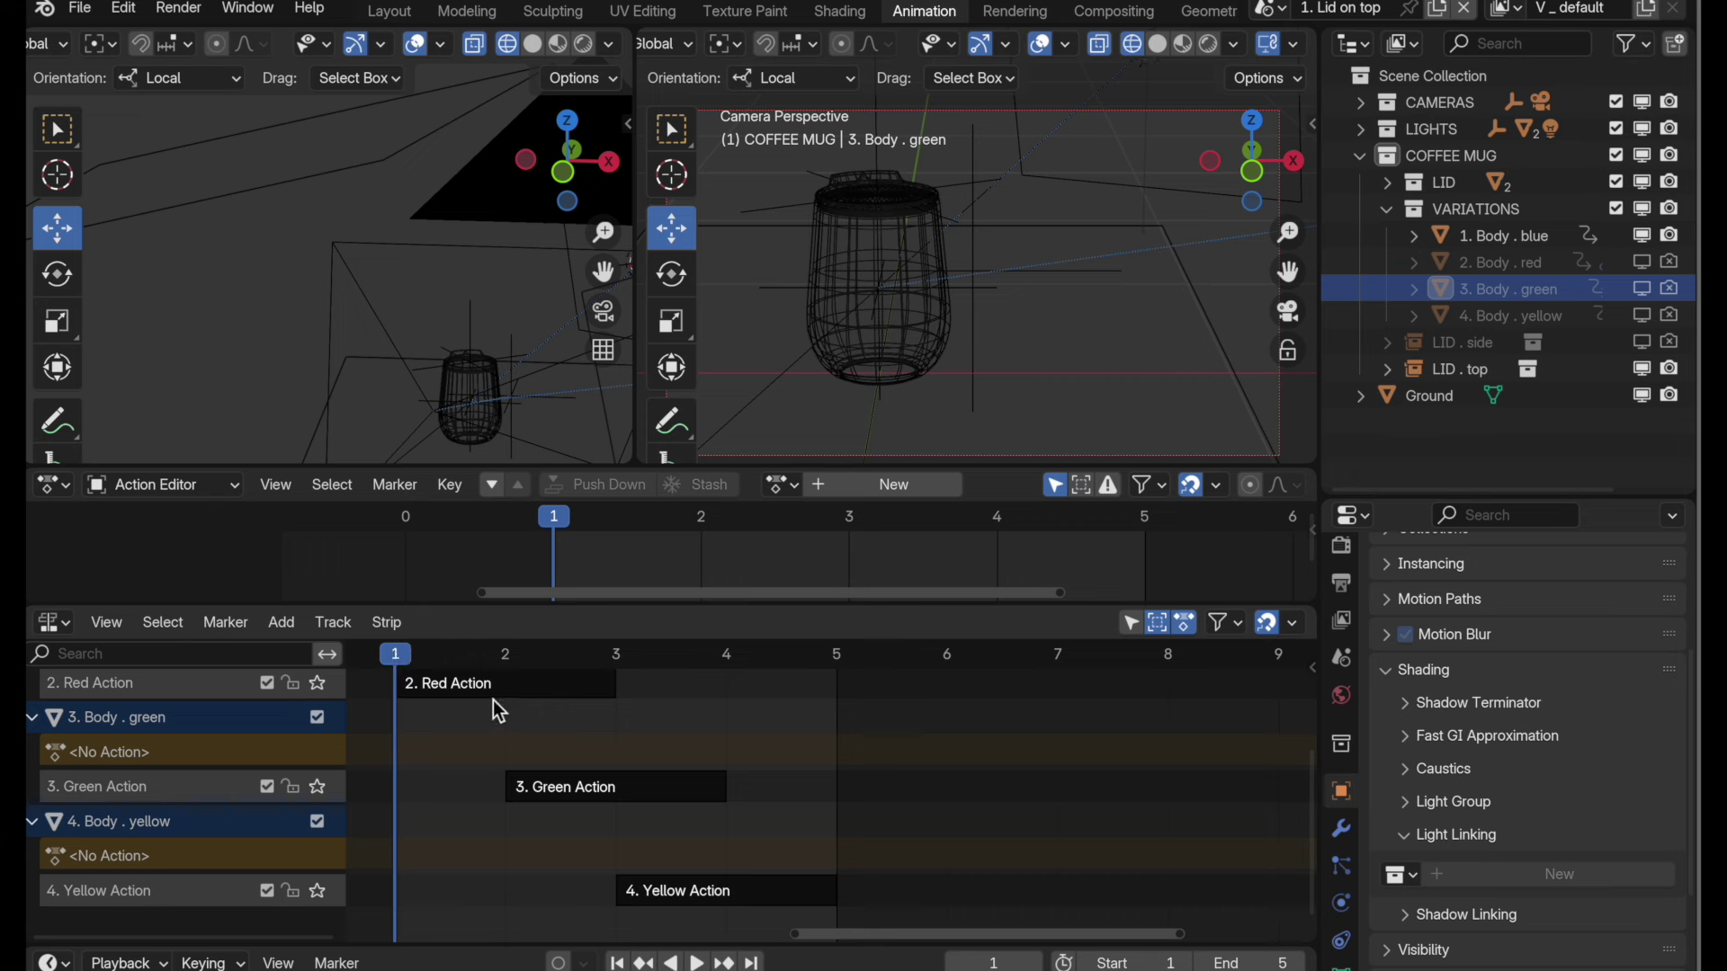
- Make a full copy of the 1. Lid on top scene and name it 3. Camera Up
click(1440, 9)
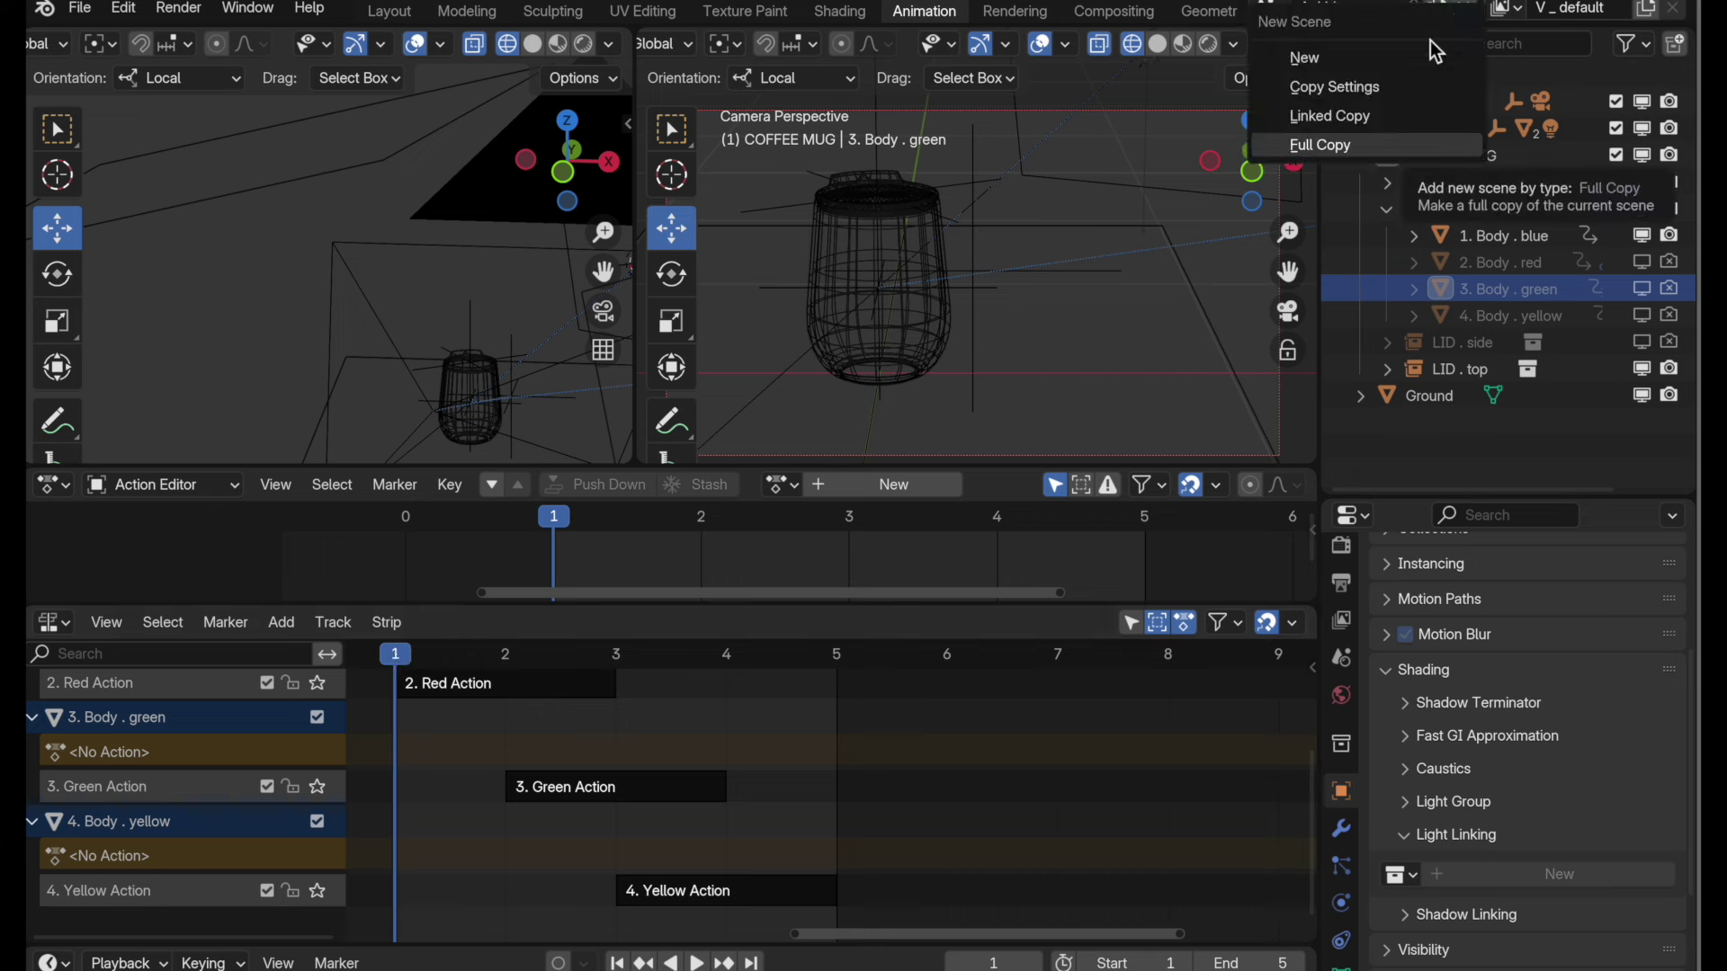
click(1398, 144)
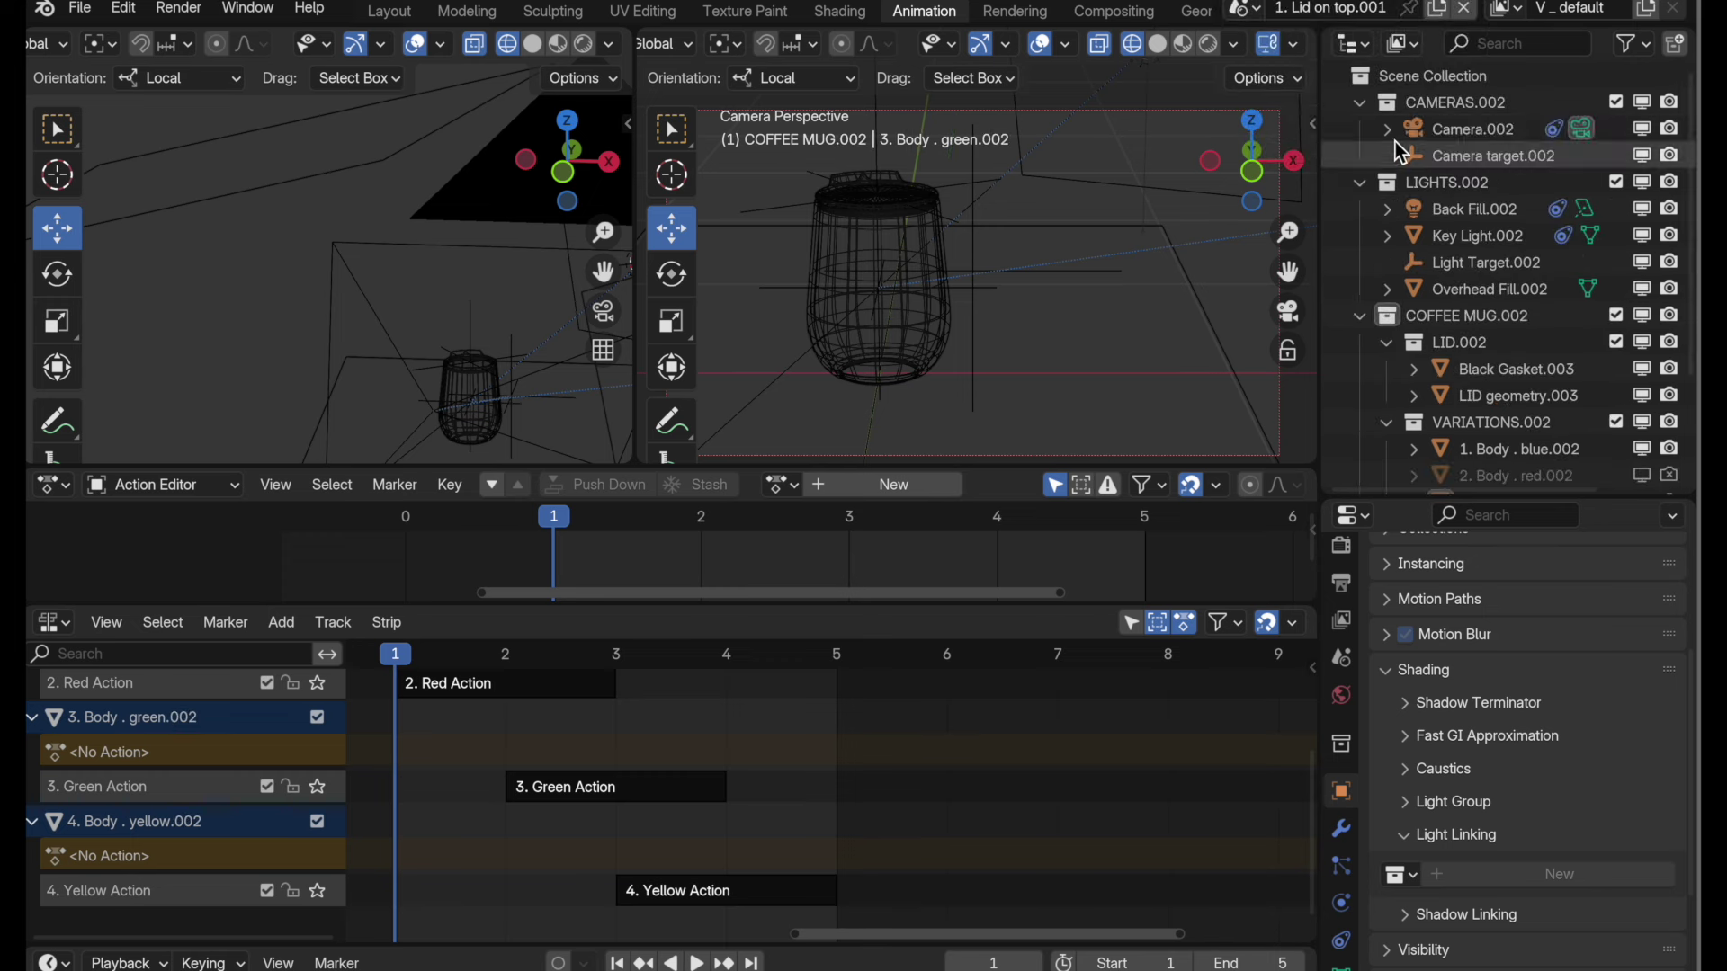
click(1322, 13)
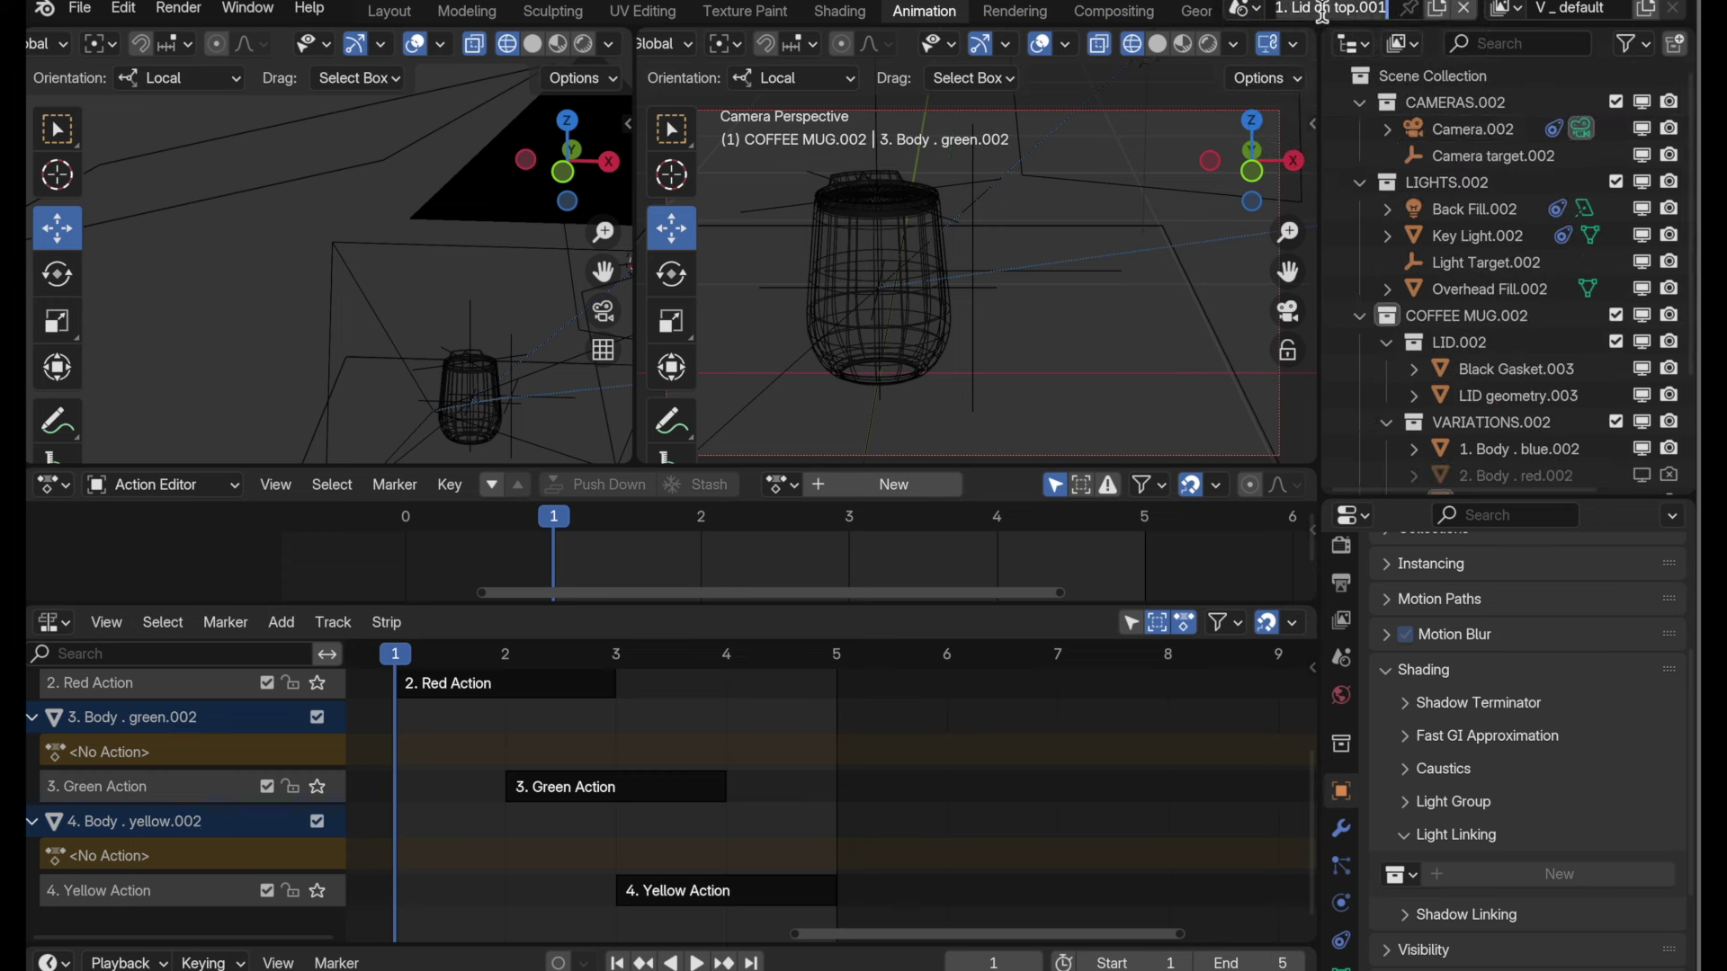
text(3.)
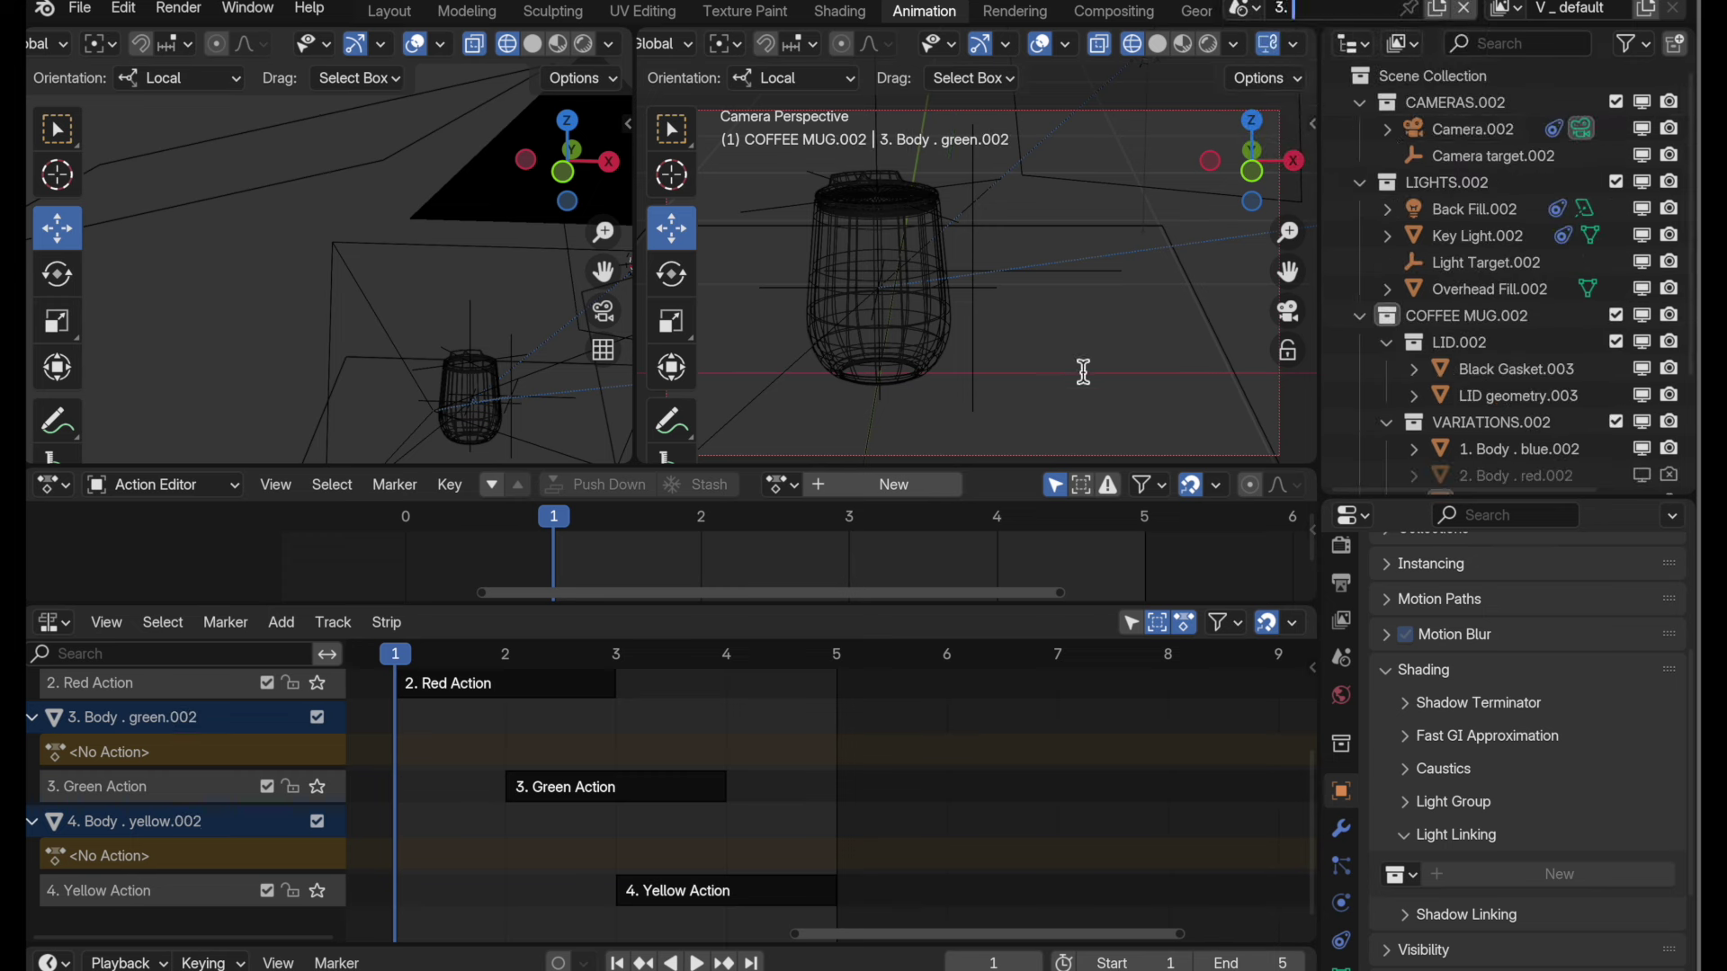
text( Camera Up)
key(Return)
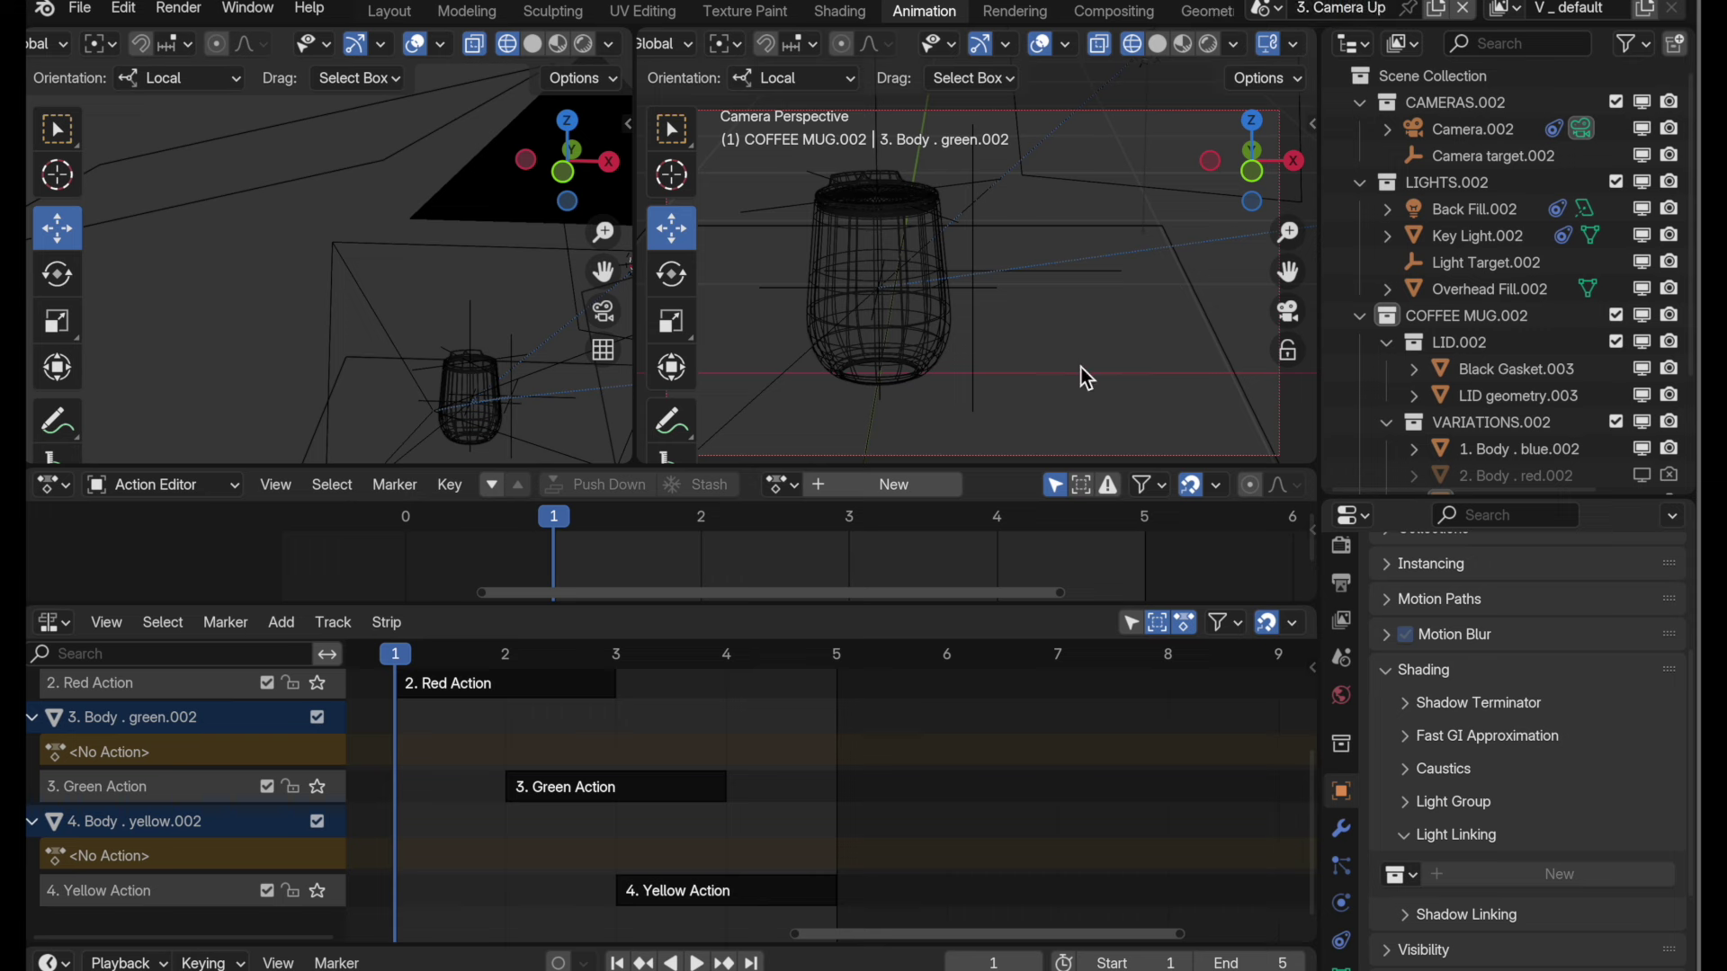
- Select Camera.002 and raise it in a side view so that it looks down on the mug from a higher angle
click(1482, 129)
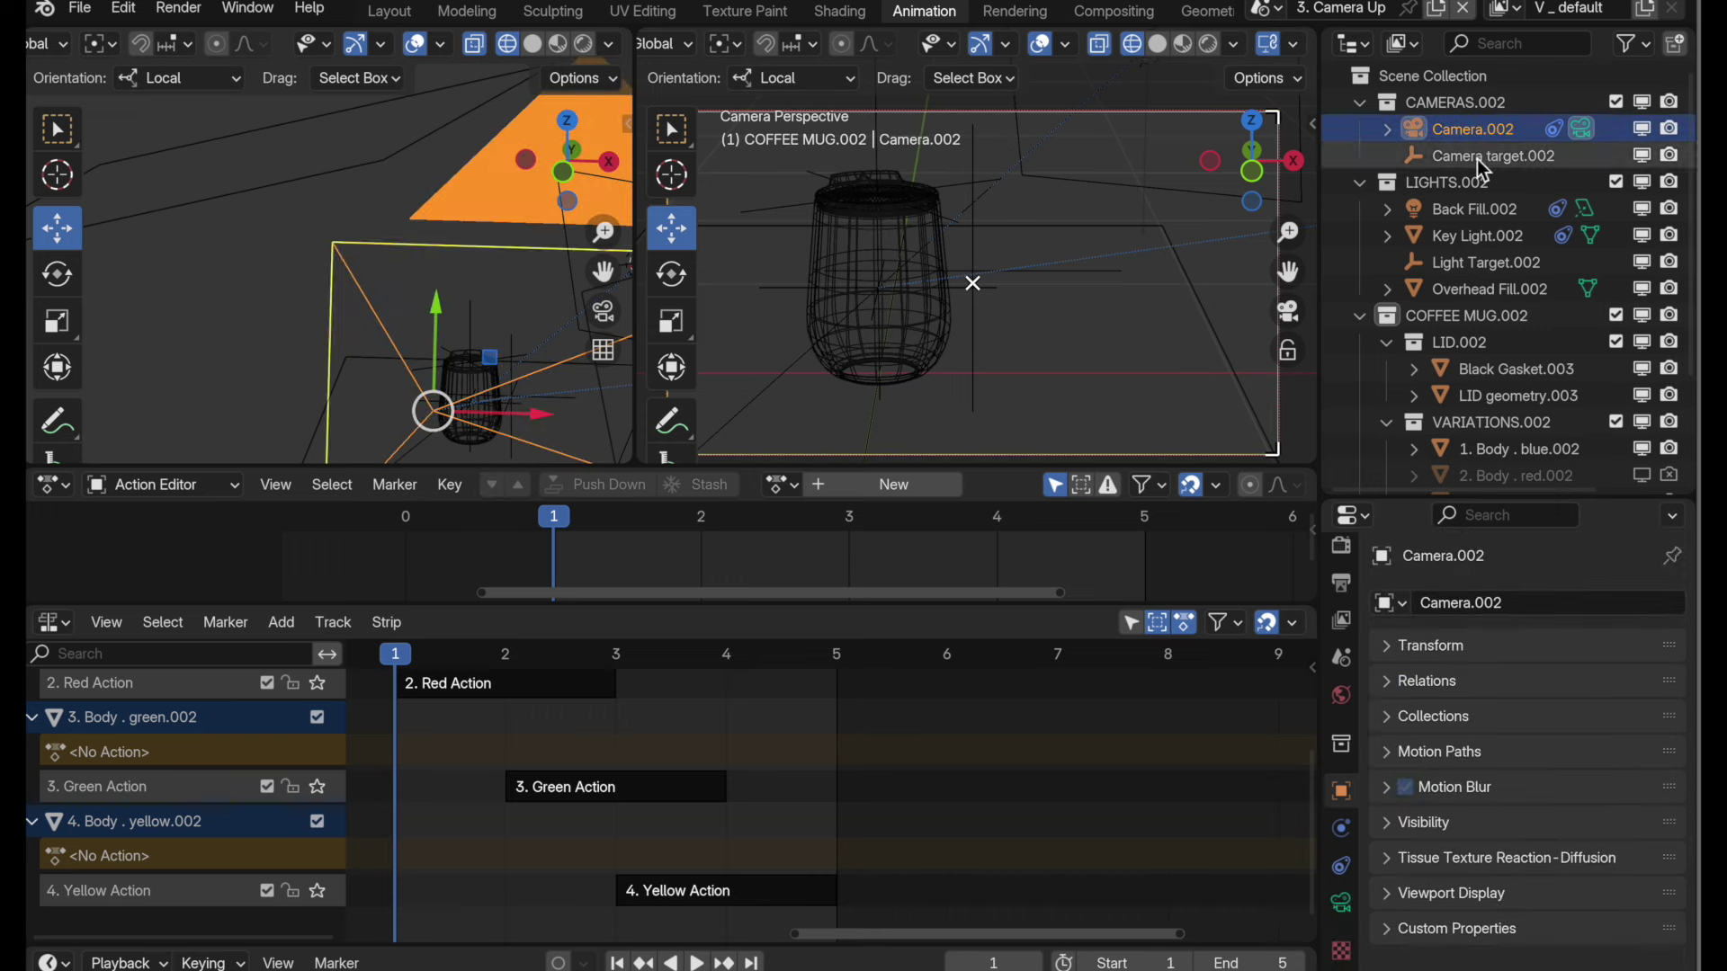
click(526, 161)
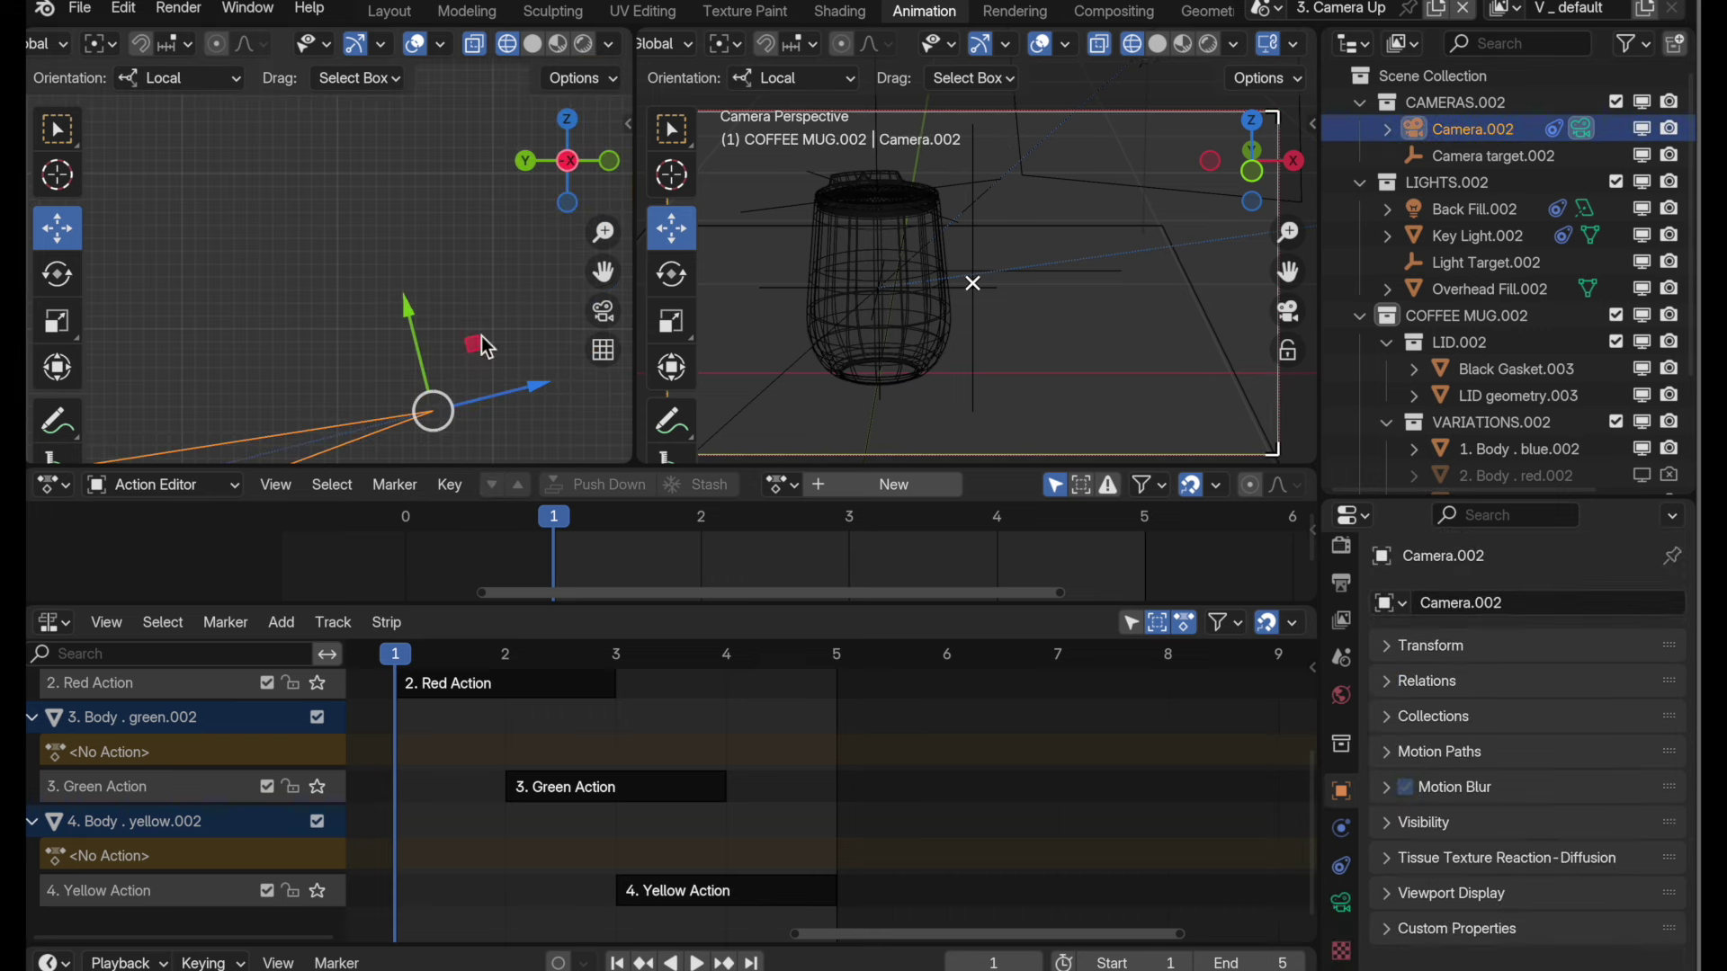
shift+middle_drag(429, 397, 499, 314)
ctrl+middle_drag(439, 354, 514, 360)
drag(500, 345, 447, 210)
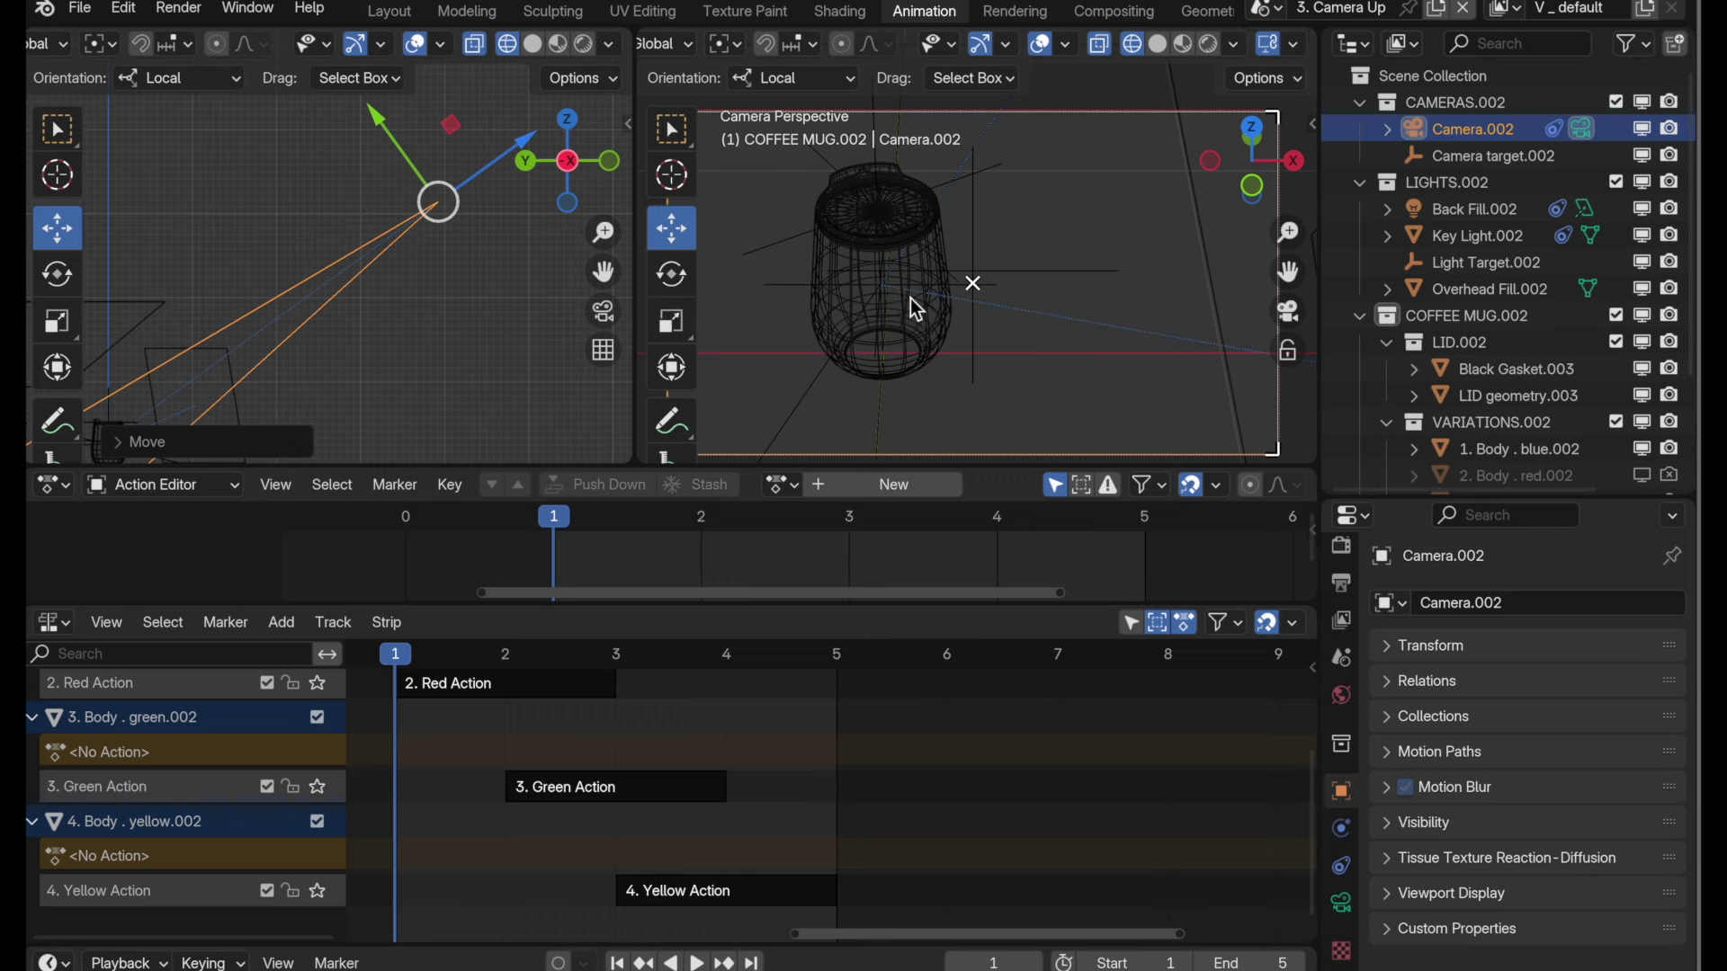
- Exclude the LID.002 collection from the view layer and swap the visible lid from LID . top.002 to LID . side.002
scroll(1456, 386, down, 4)
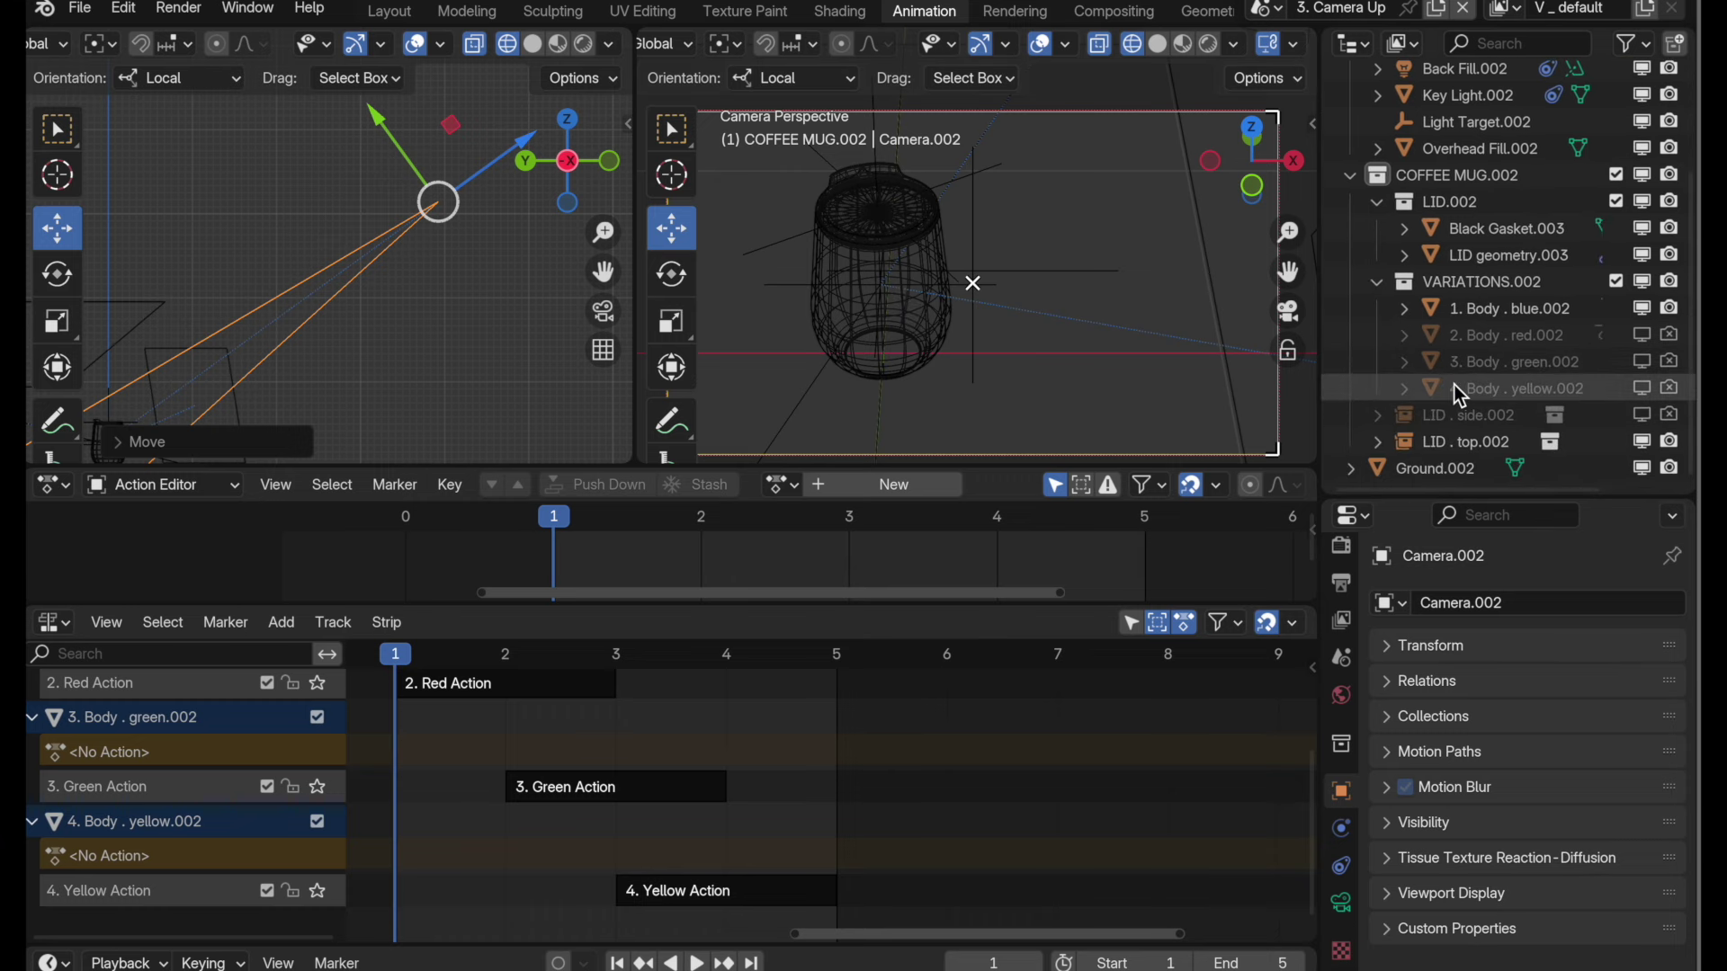
click(1378, 206)
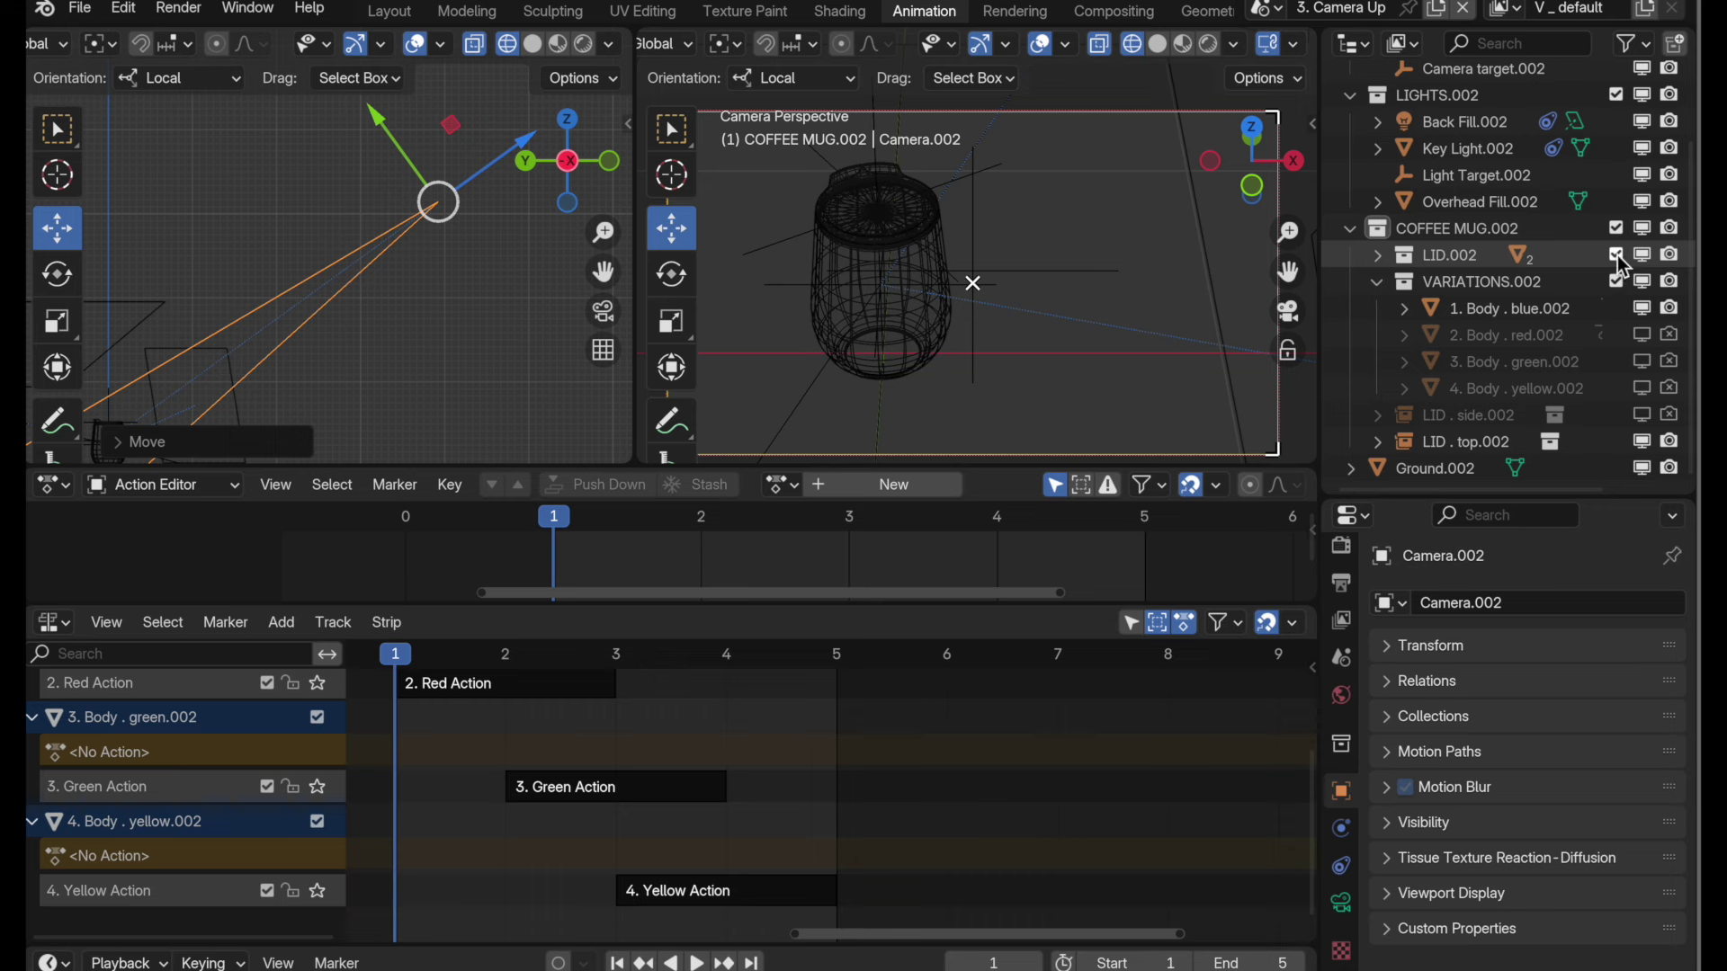
click(1616, 256)
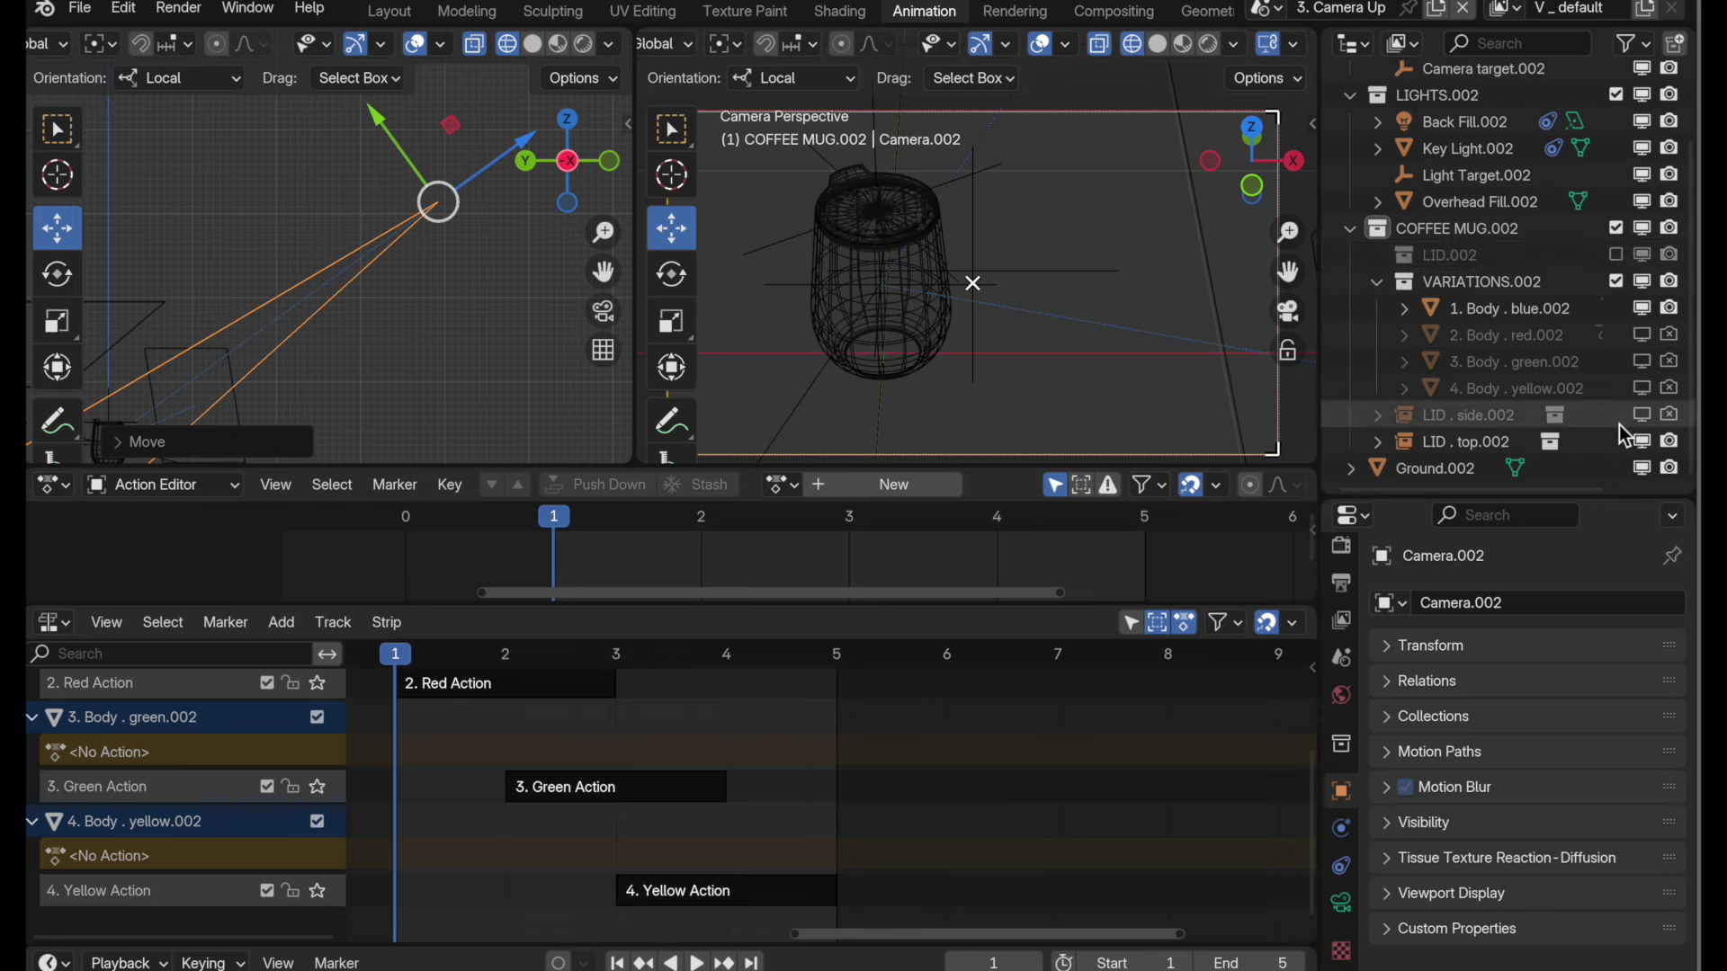
click(1641, 415)
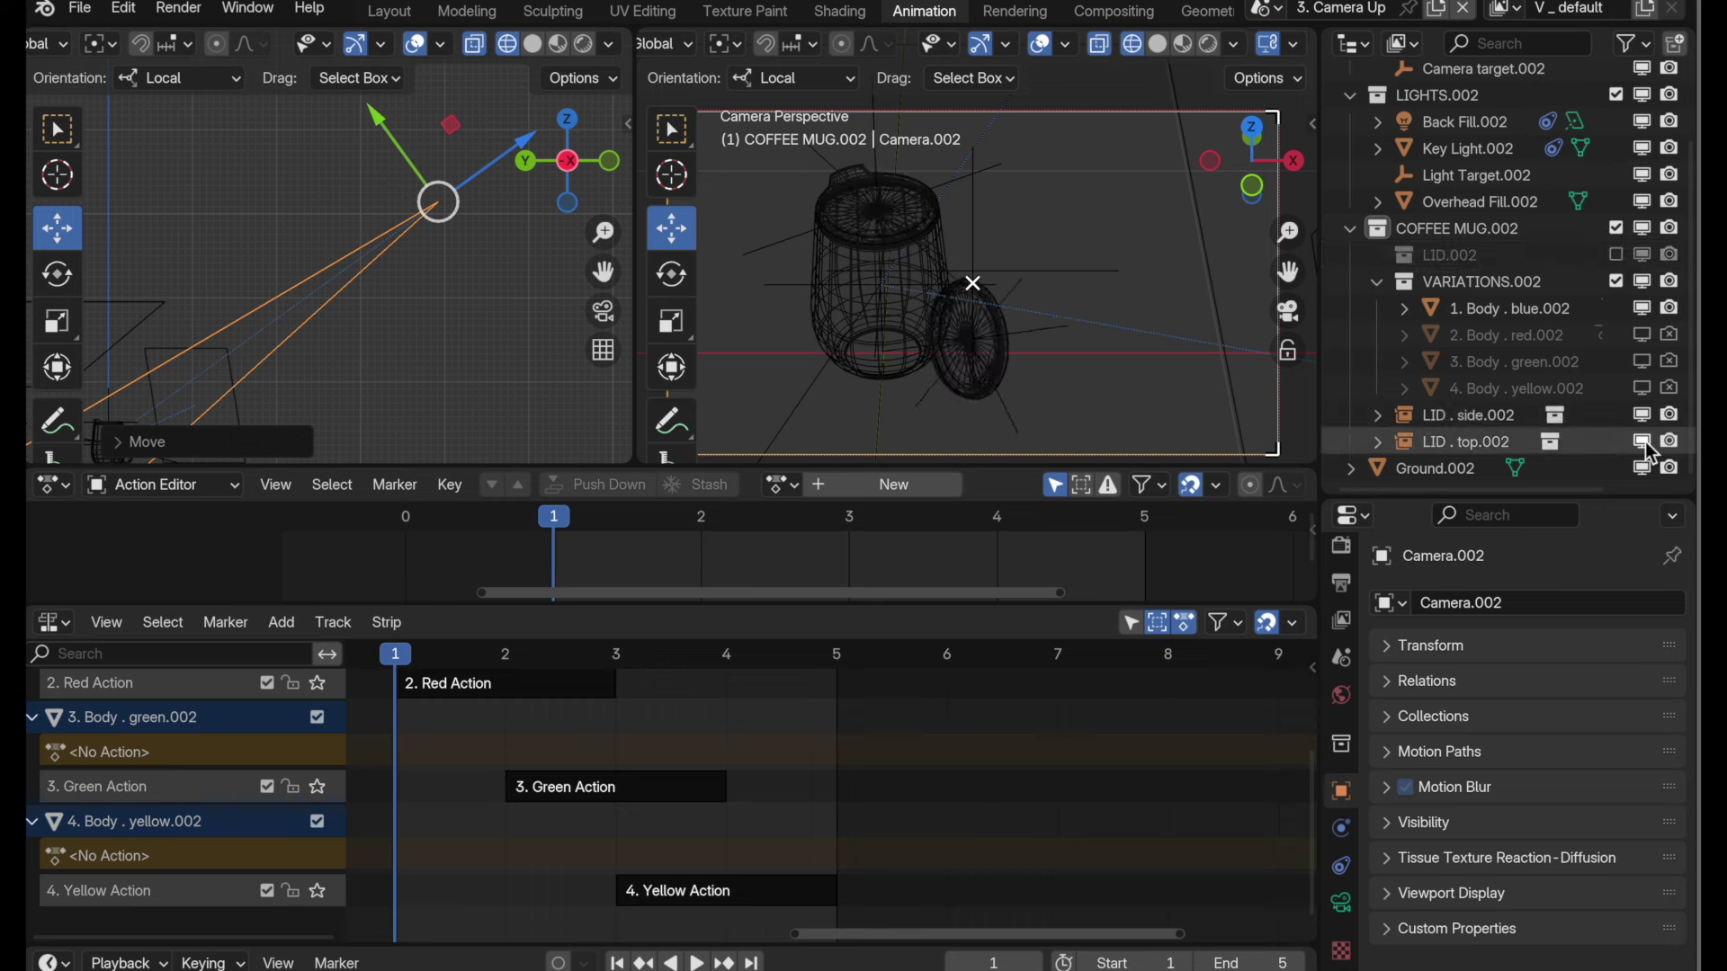
click(1642, 441)
click(1670, 440)
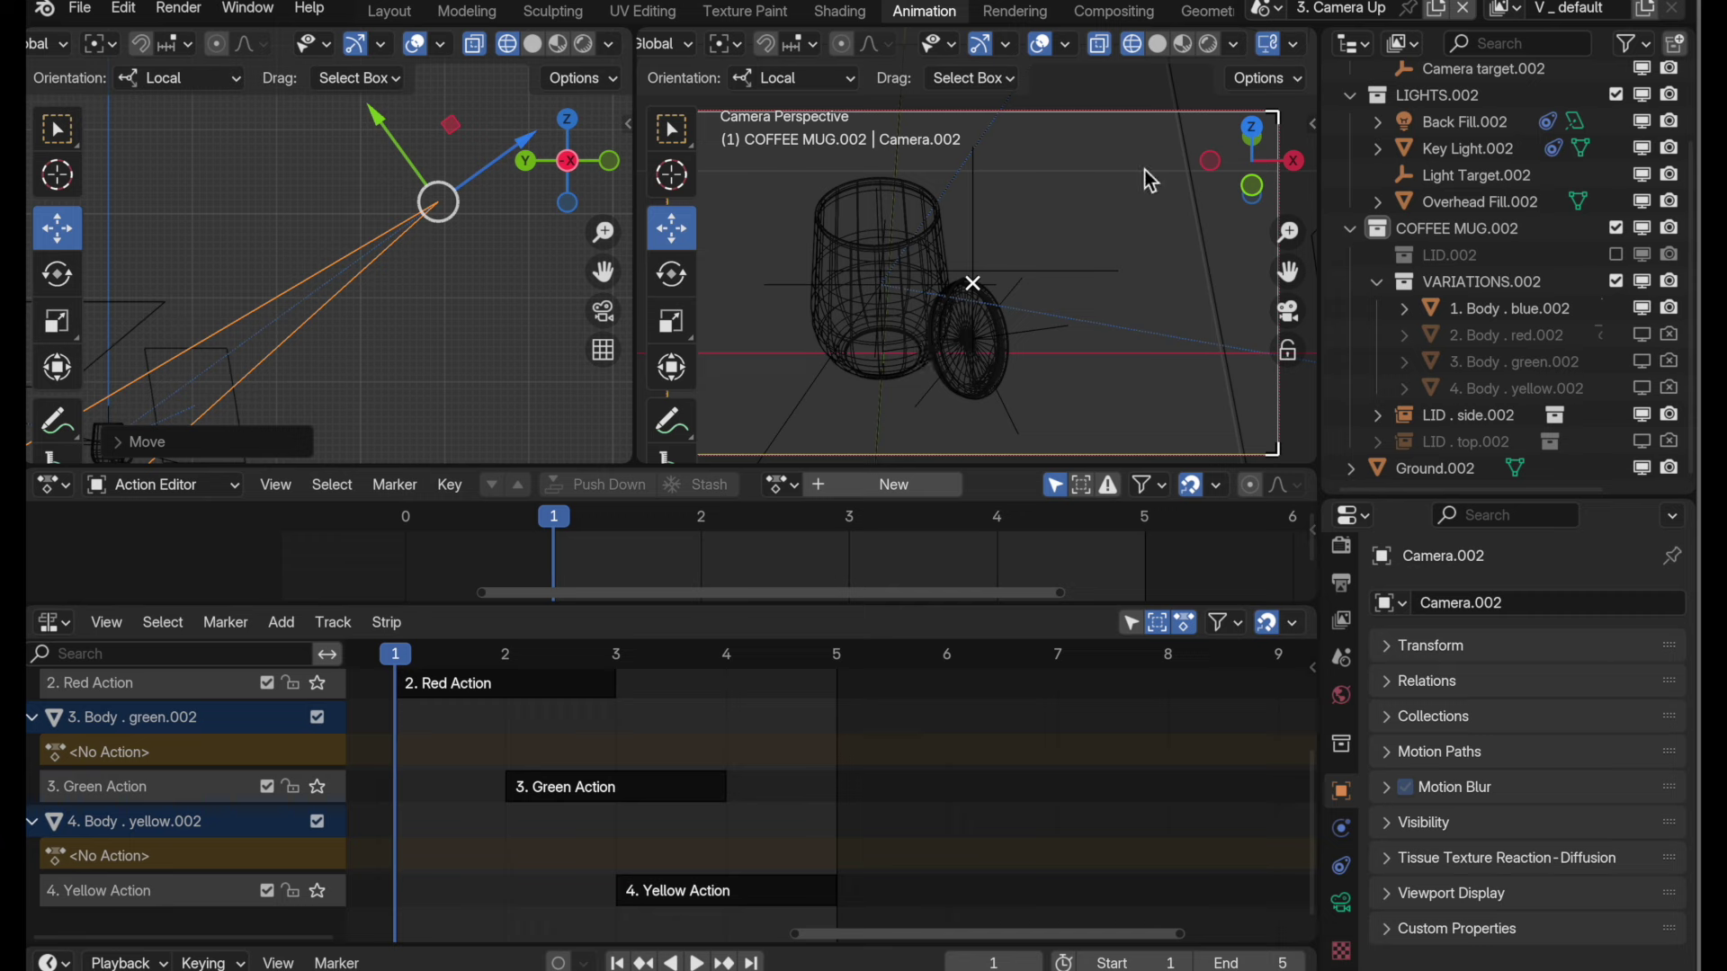
- Show the camera view in rendered shading and add Ground.002 to the Back Fill.002 light's light linking collection as an excluded object
click(1209, 44)
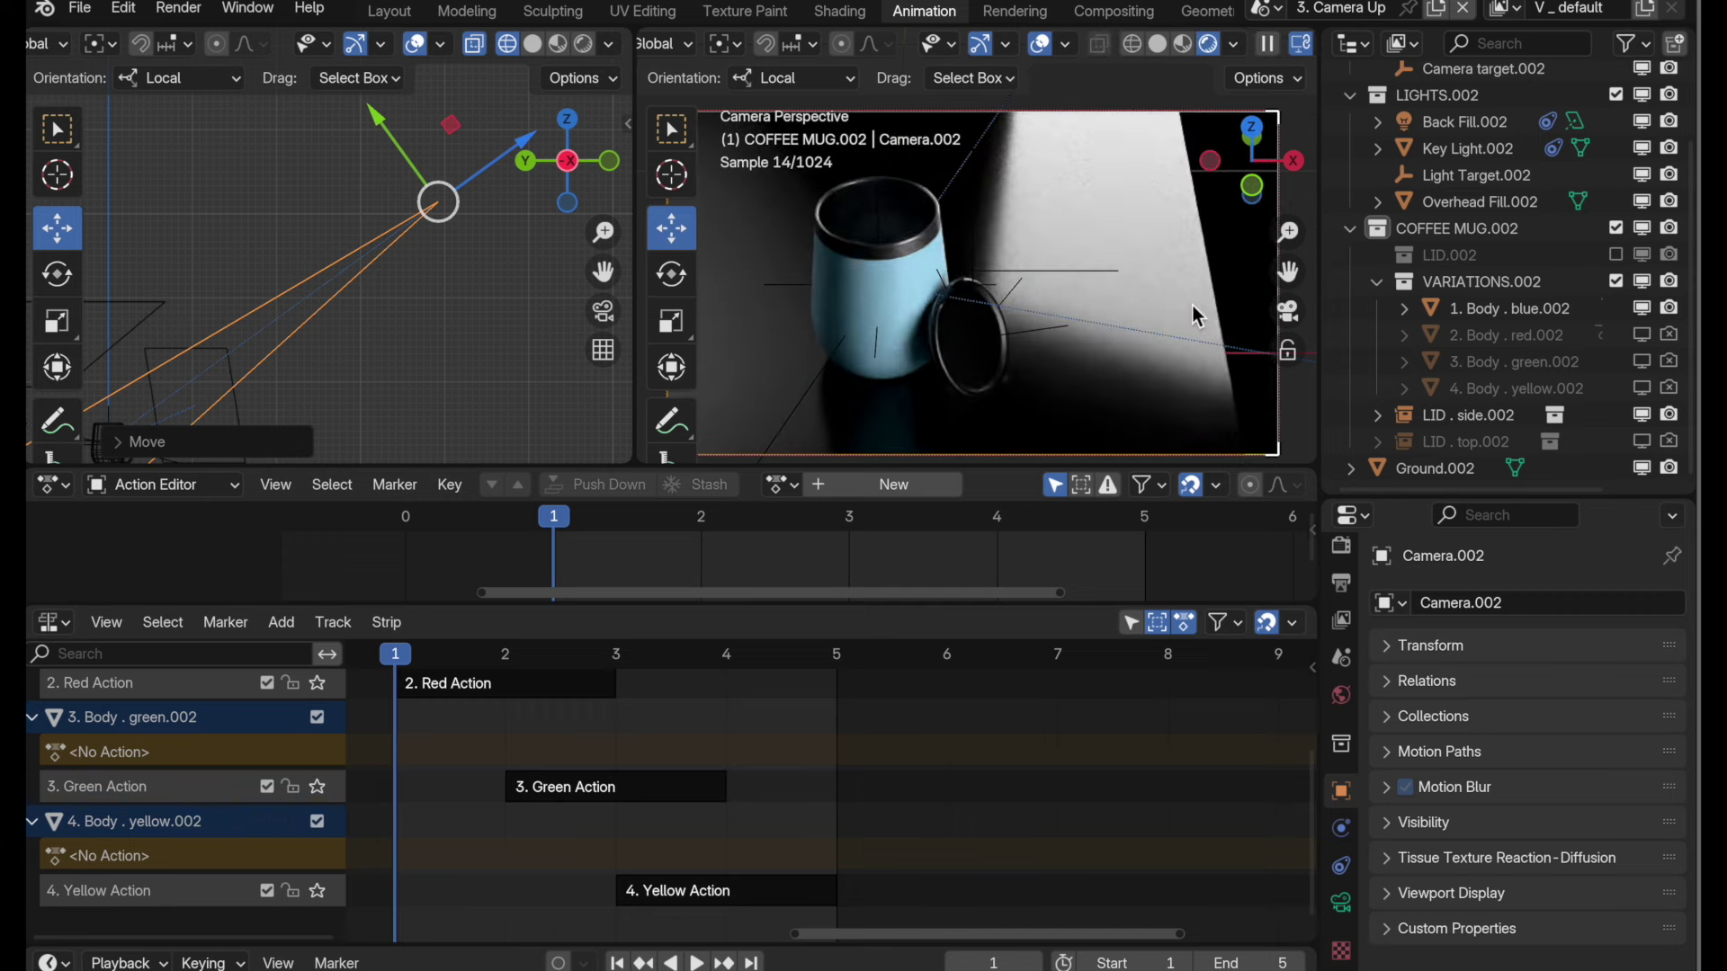
click(1444, 461)
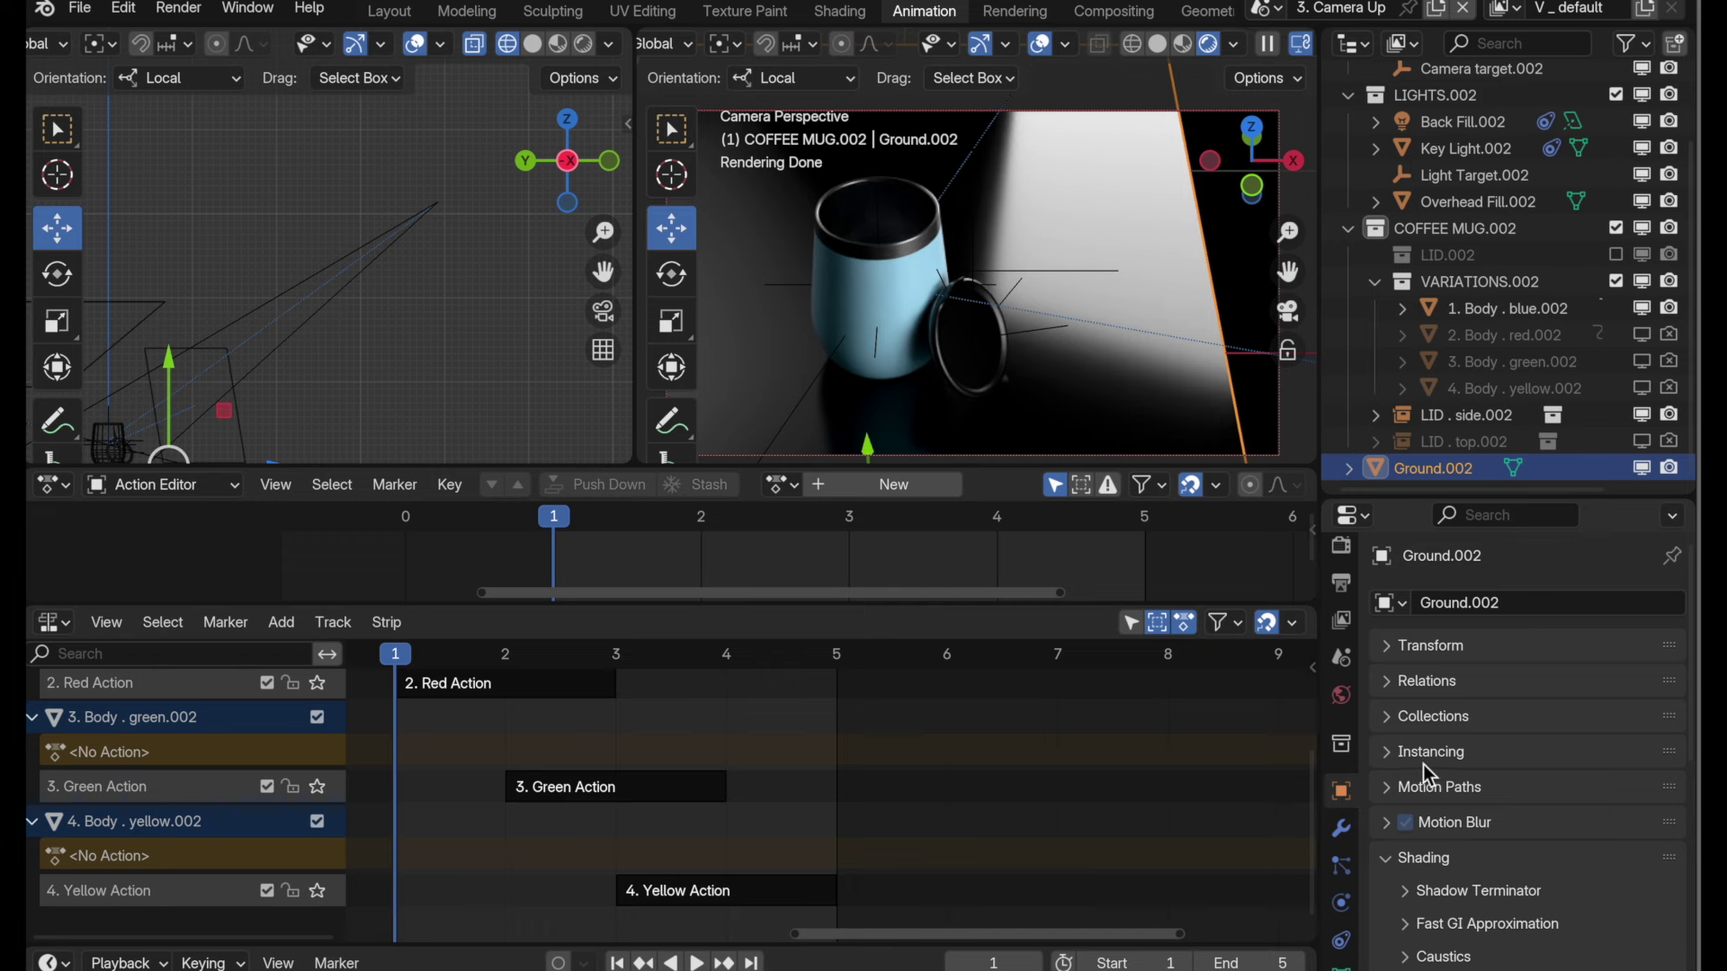
middle_drag(245, 363, 332, 256)
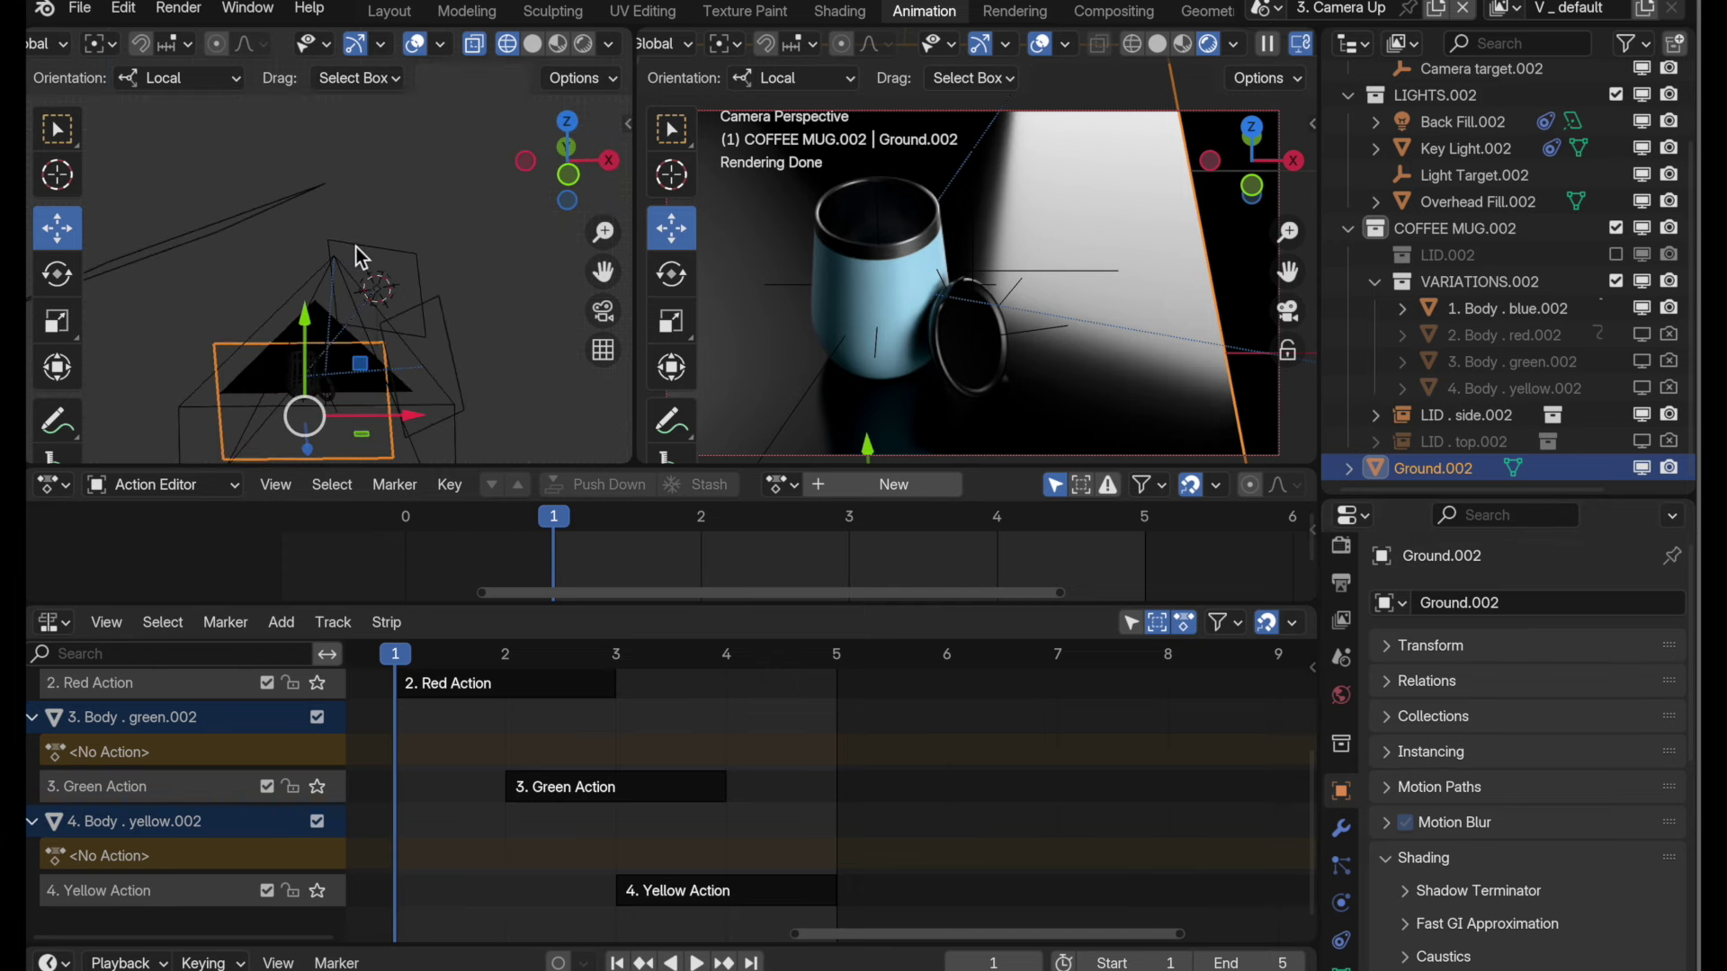
click(356, 247)
scroll(1408, 895, down, 3)
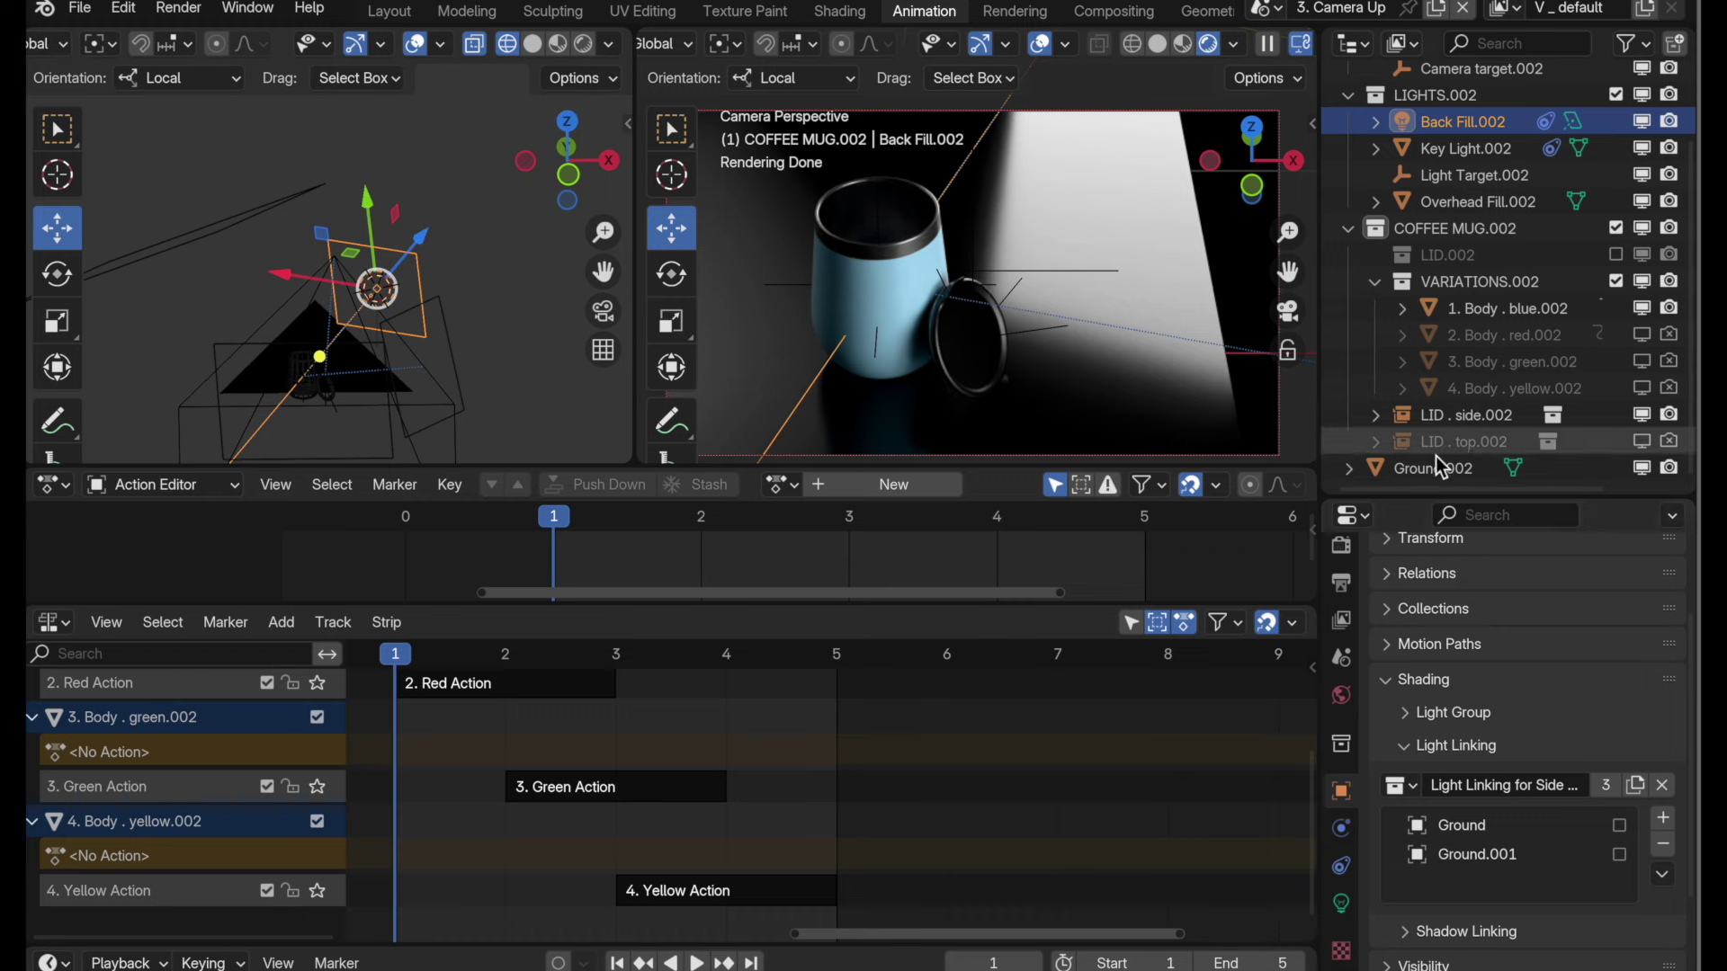
drag(1432, 469, 1452, 877)
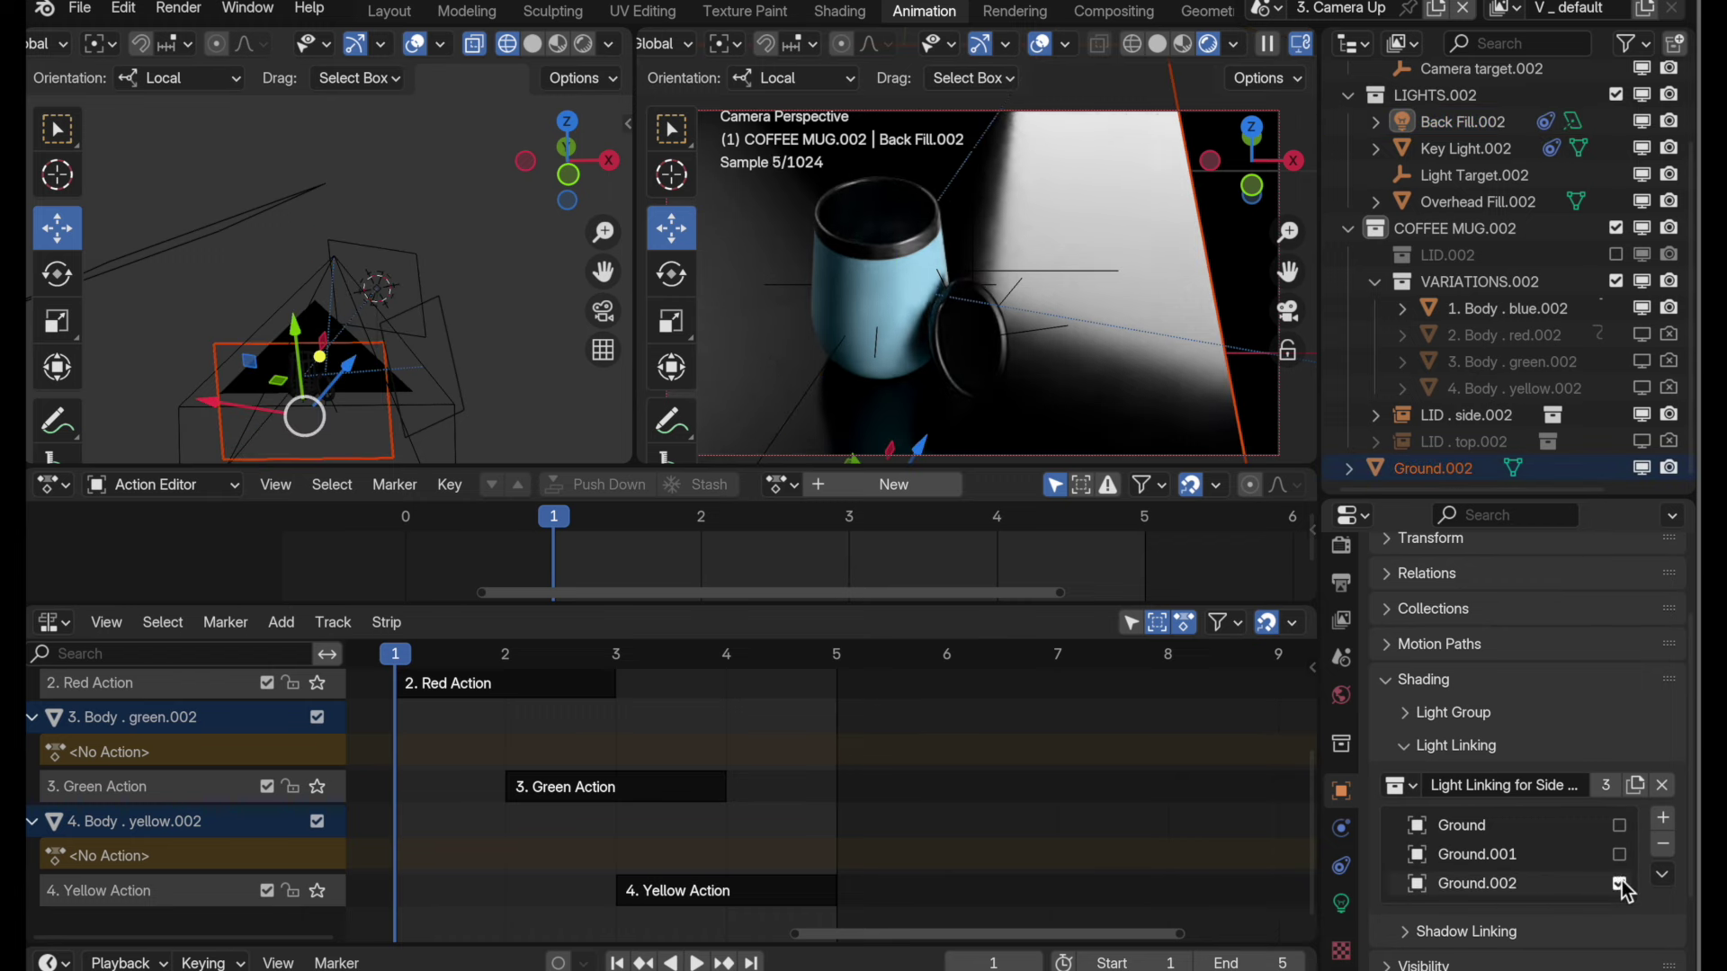
- Add Ground.002 to the light linking collection of Overhead Fill.002 and exclude it from that light
click(219, 236)
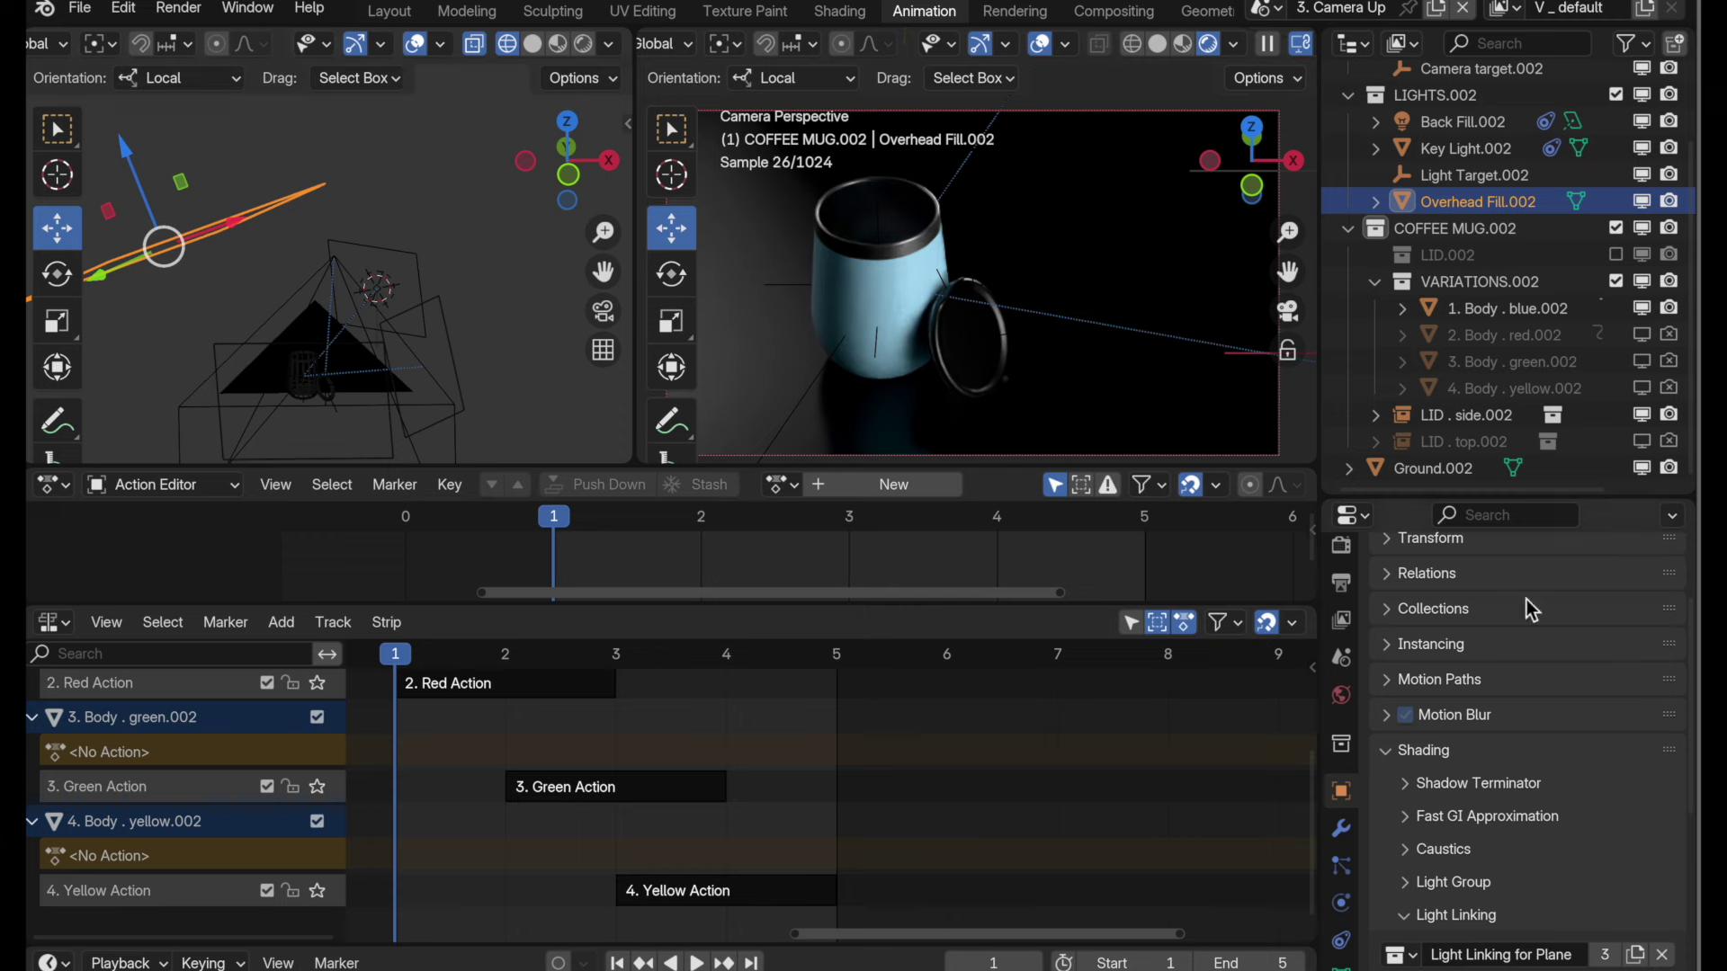
click(1459, 471)
scroll(1492, 889, down, 5)
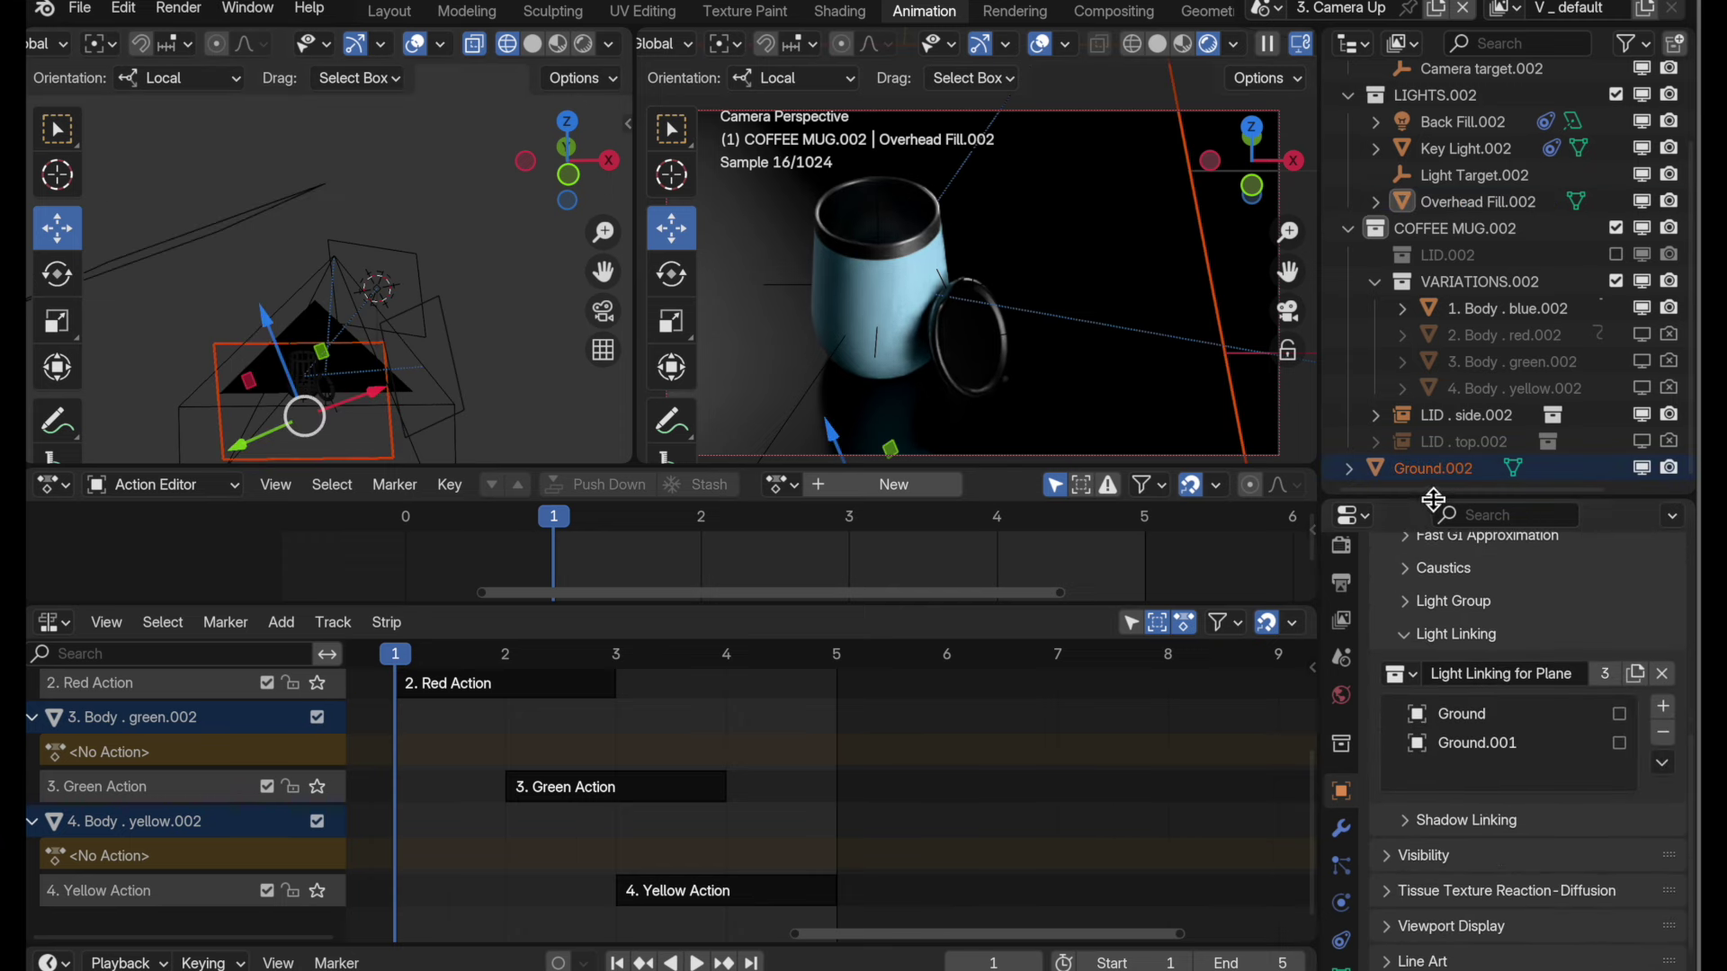
drag(1431, 490, 1563, 762)
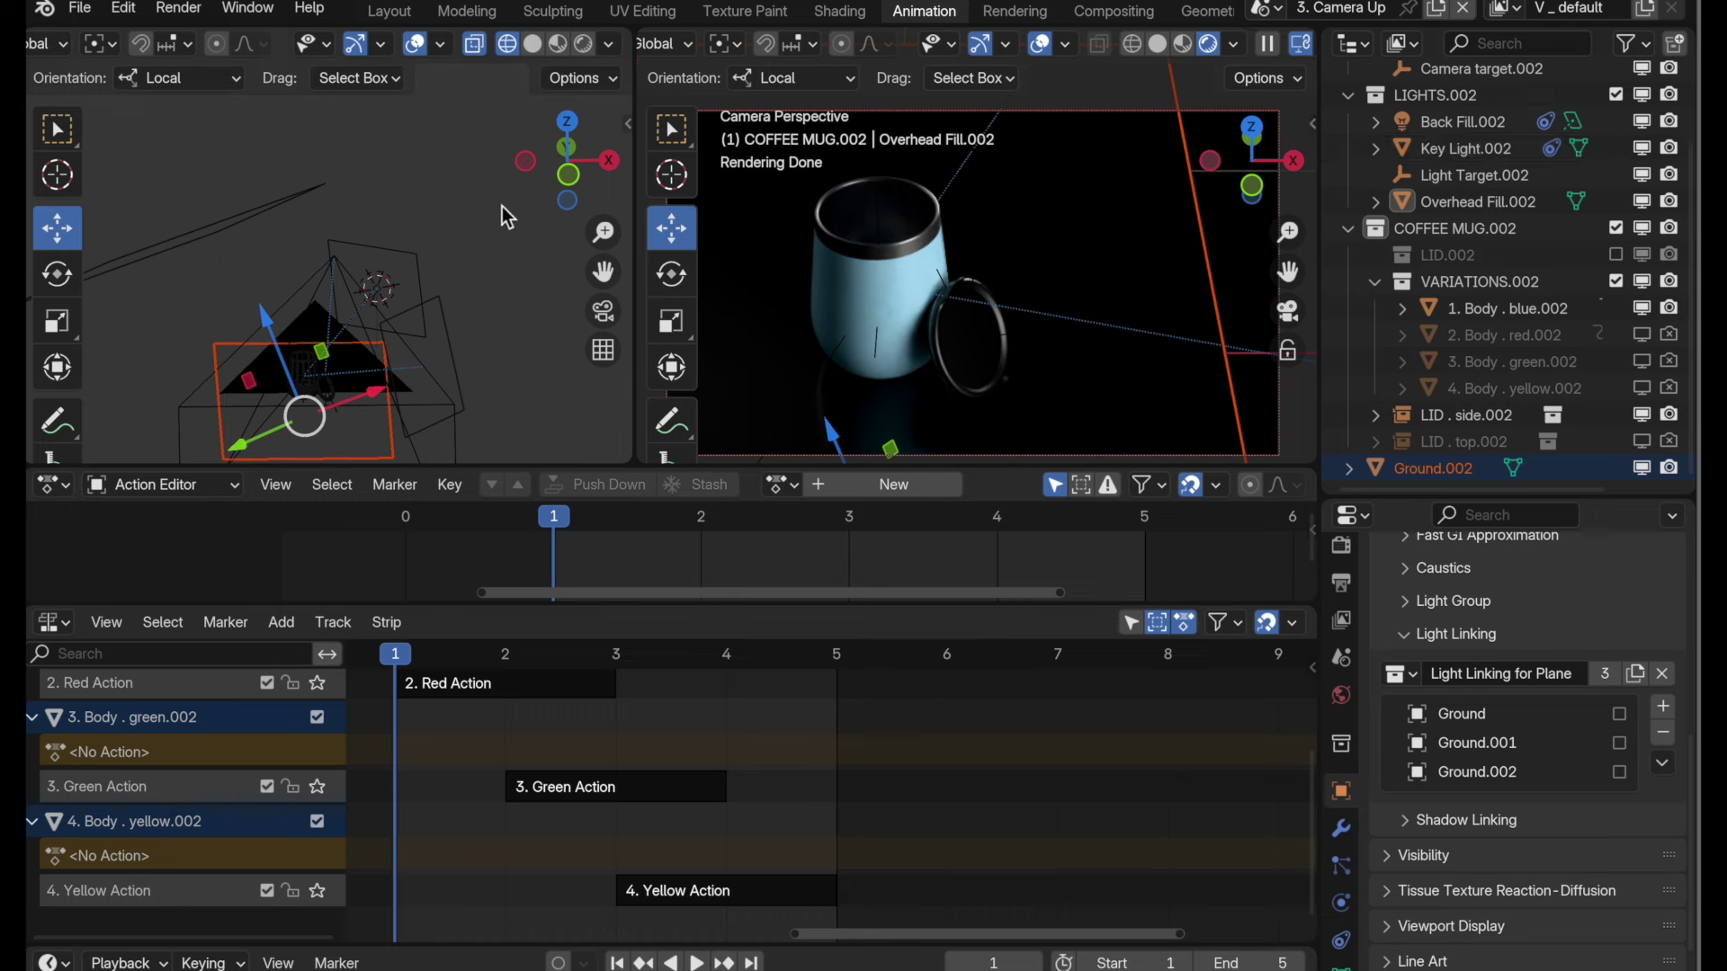
- In top view, move the Back Fill.002 light toward positive X and negative Y, and move Overhead Fill.002 closer to the mug
click(415, 269)
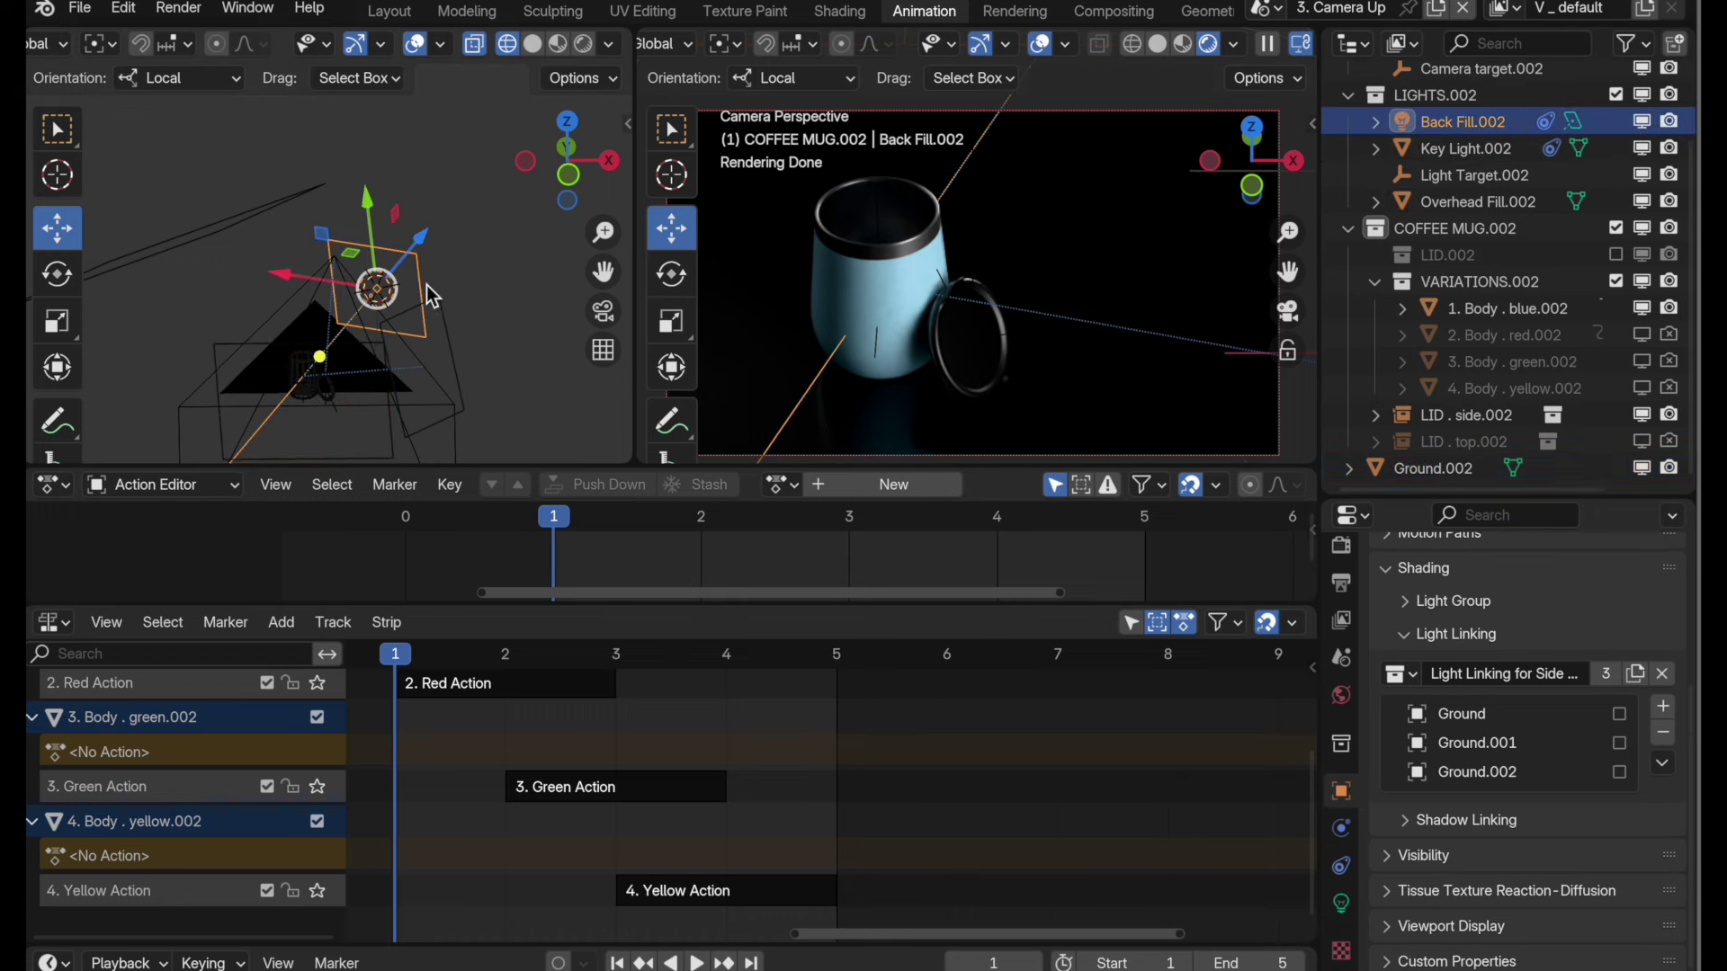
middle_drag(426, 284, 409, 306)
click(568, 123)
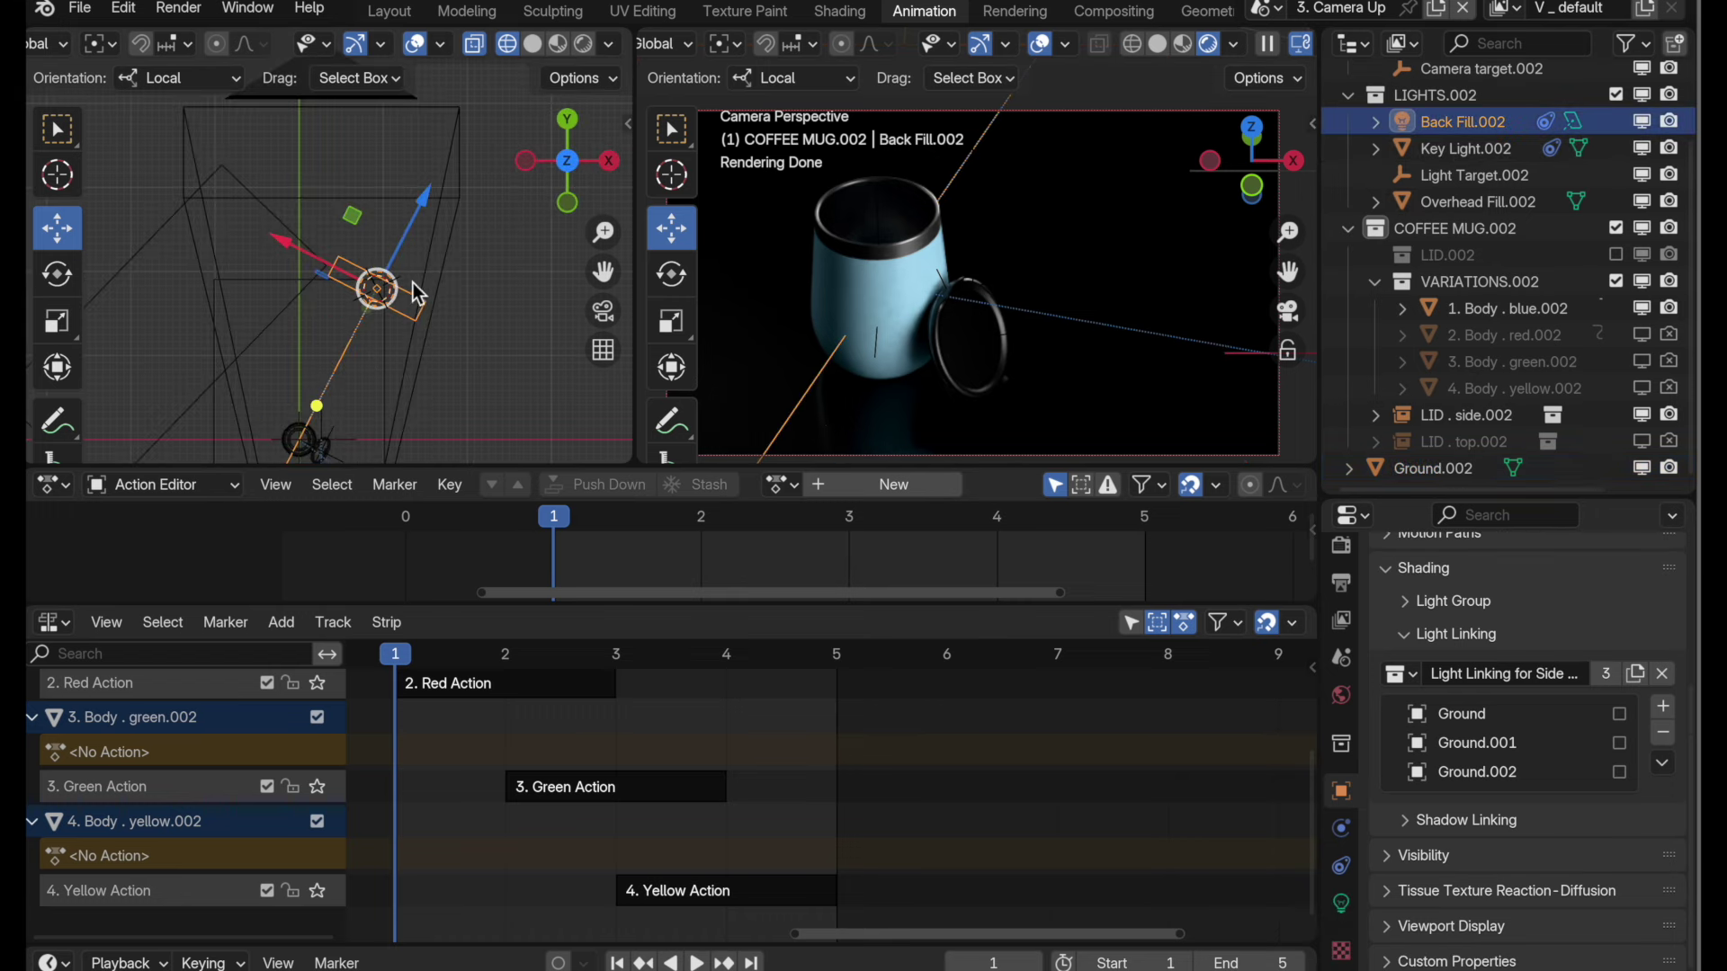
scroll(413, 283, up, 3)
shift+middle_drag(397, 329, 397, 310)
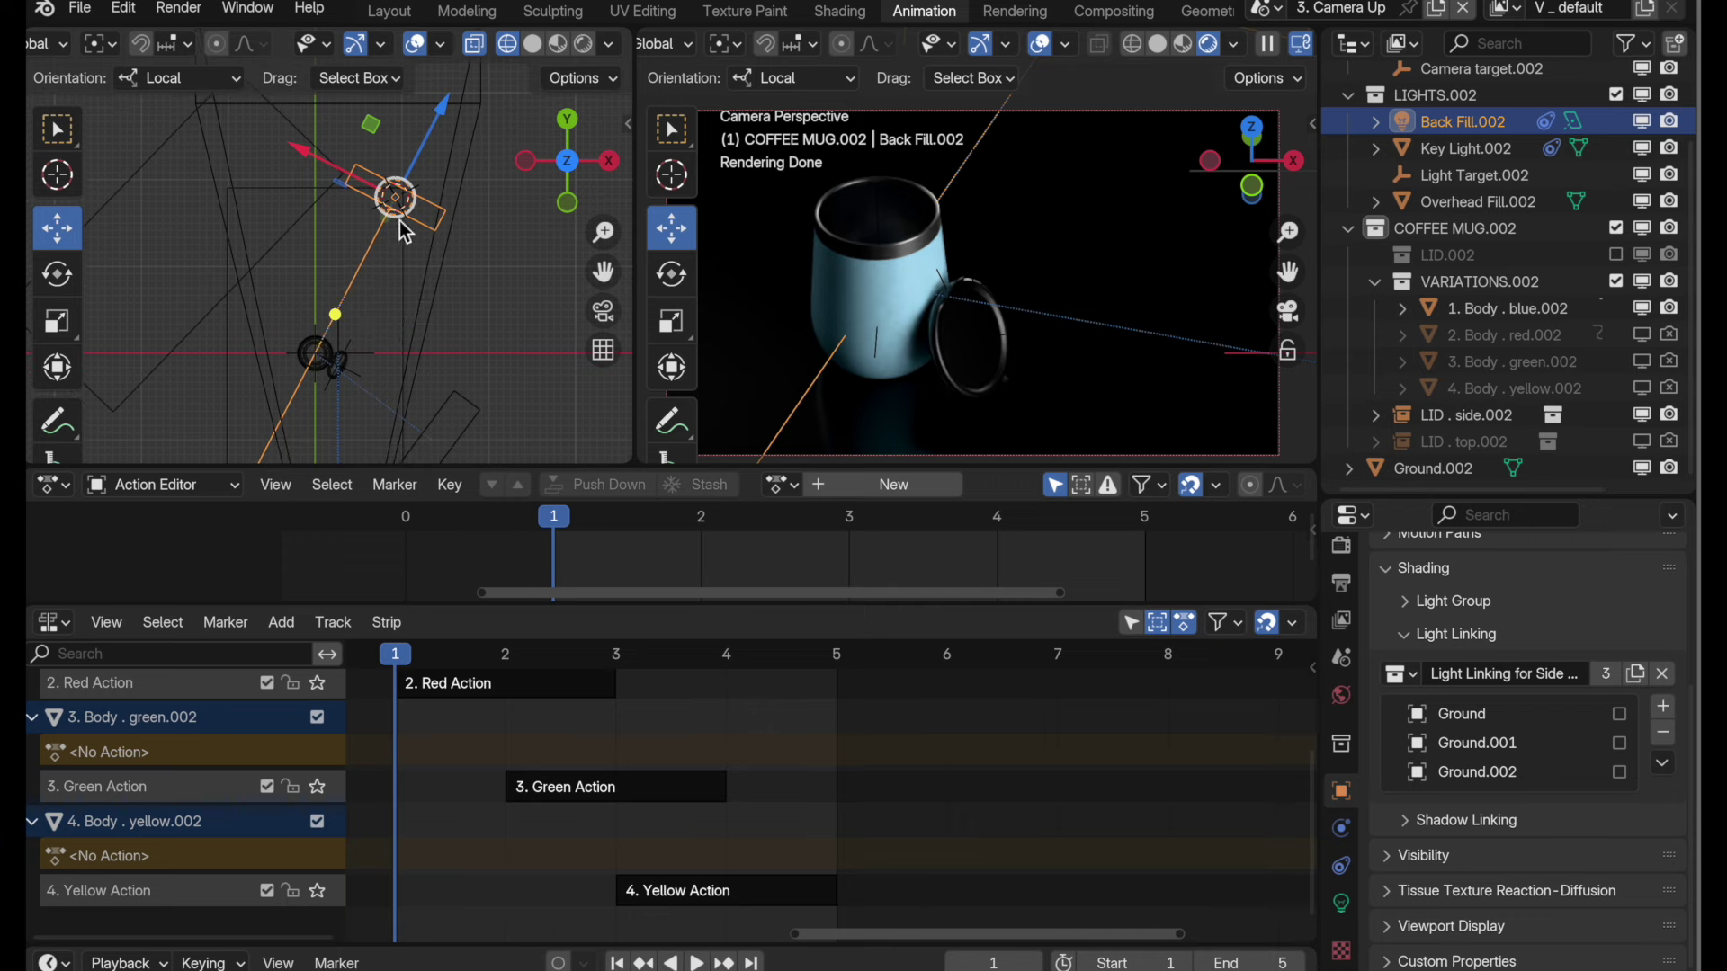
drag(396, 199, 464, 241)
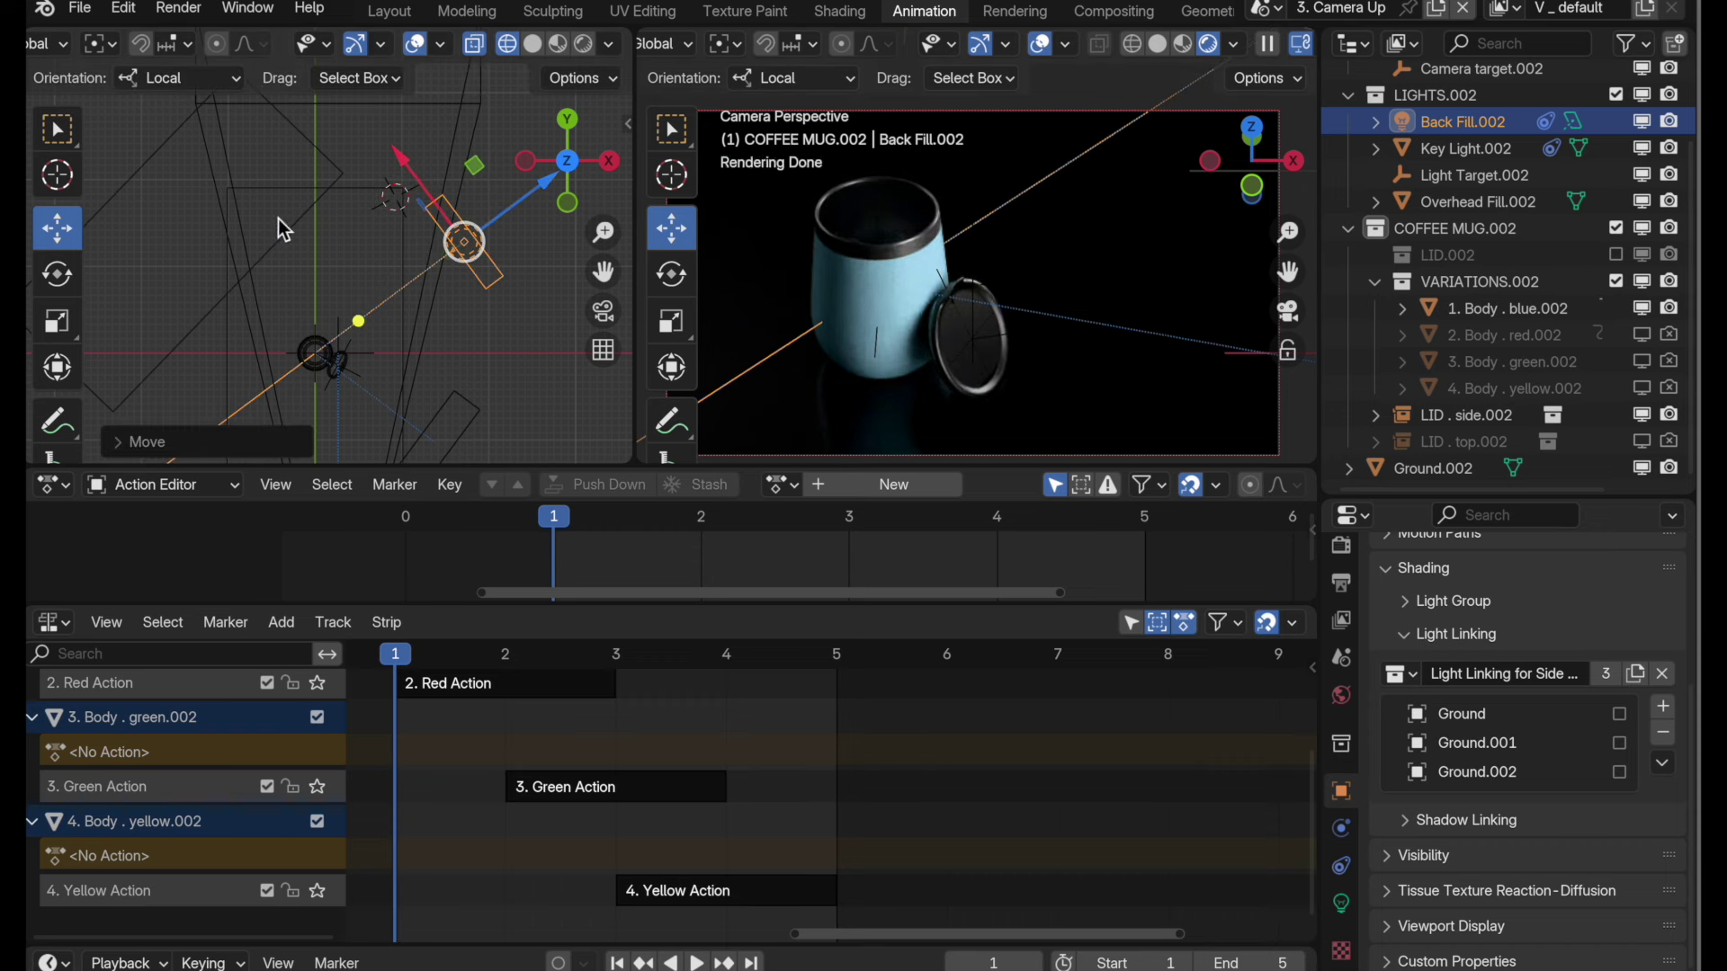
click(185, 250)
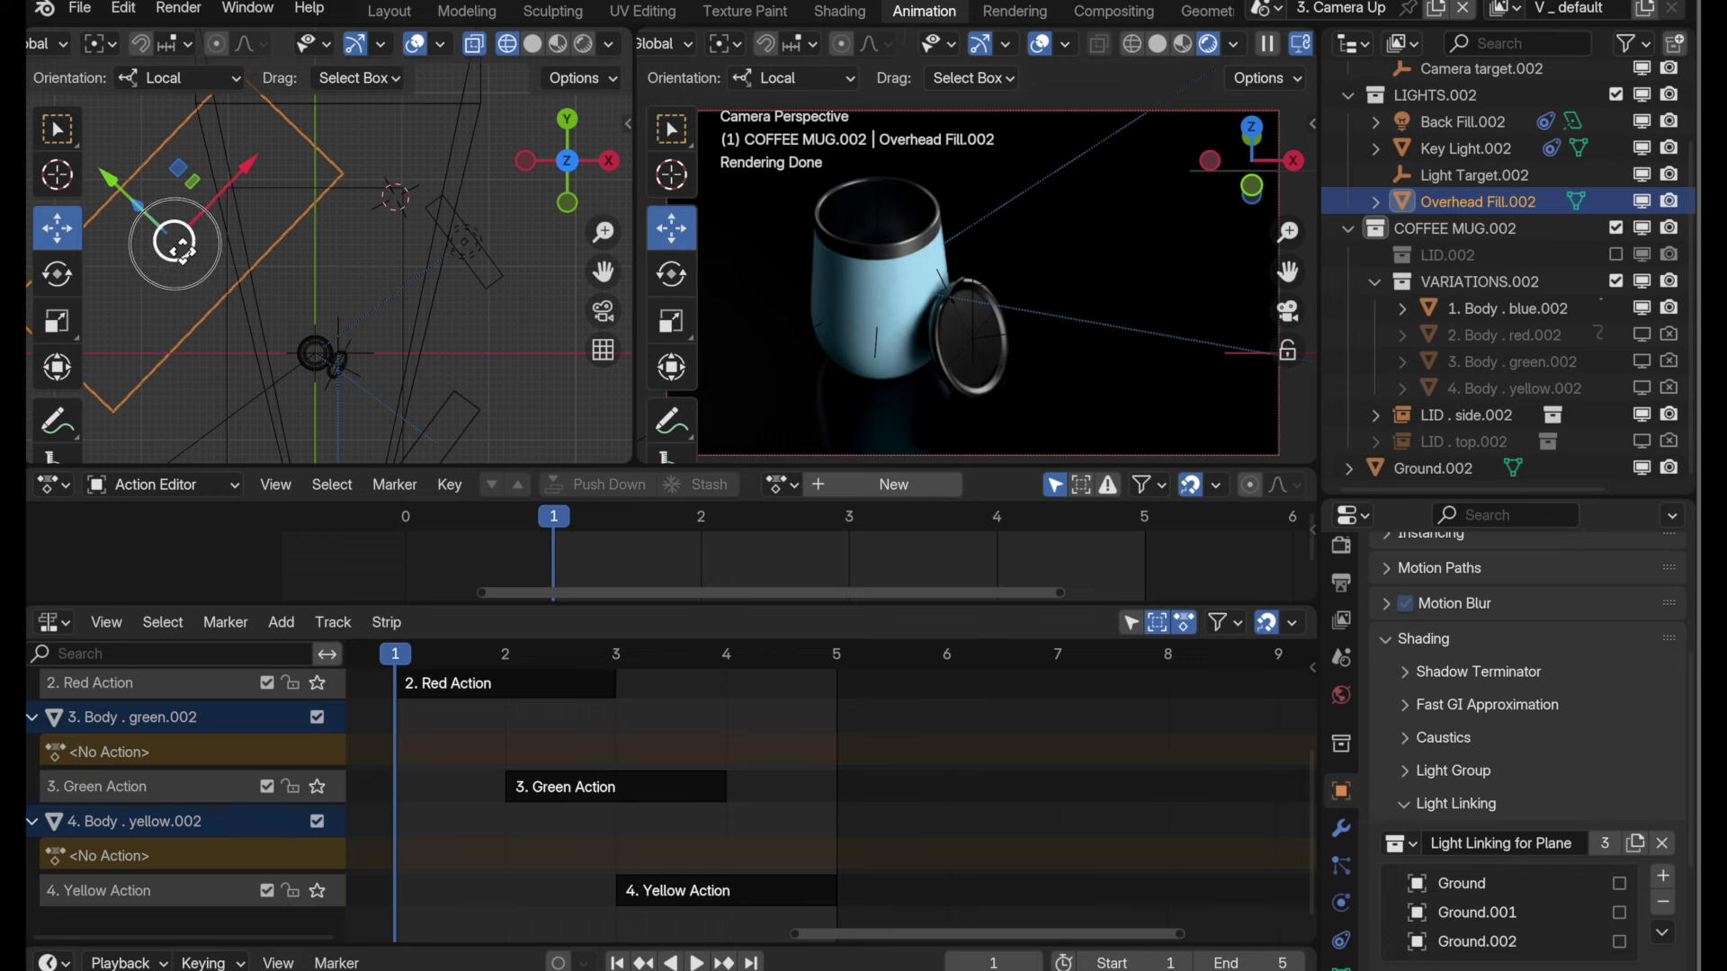
drag(187, 252, 244, 283)
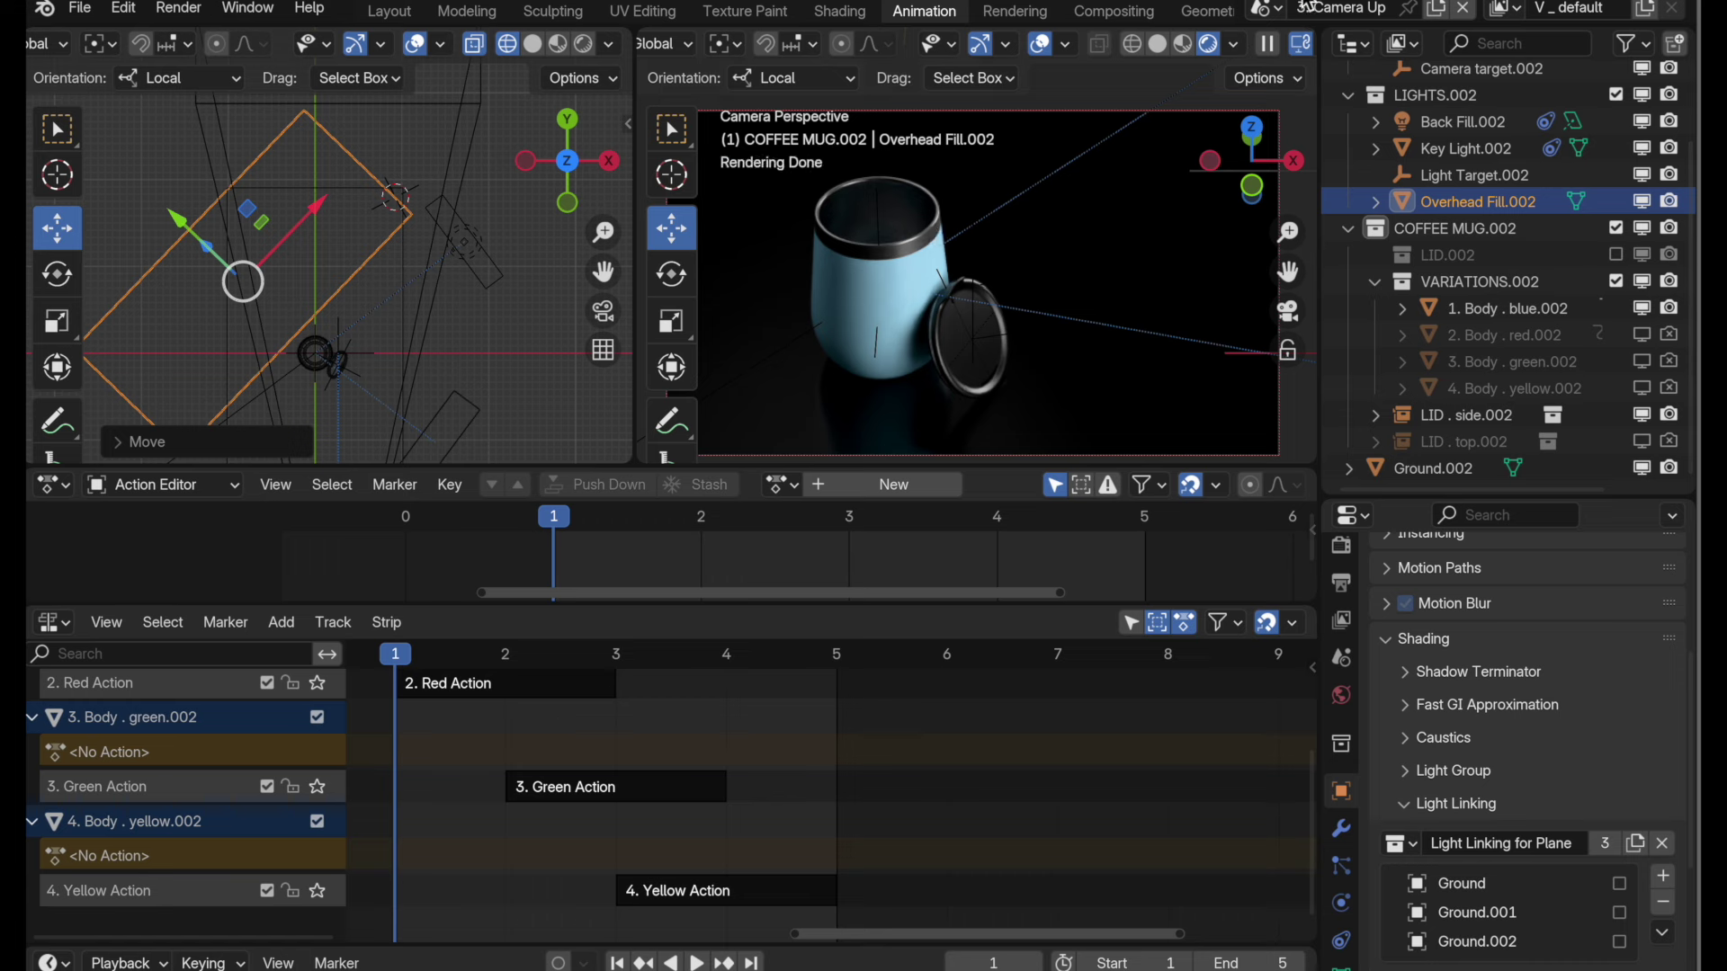
- Switch to the 1. Lid on top scene and back to 3. Camera Up to compare the variations
click(1284, 11)
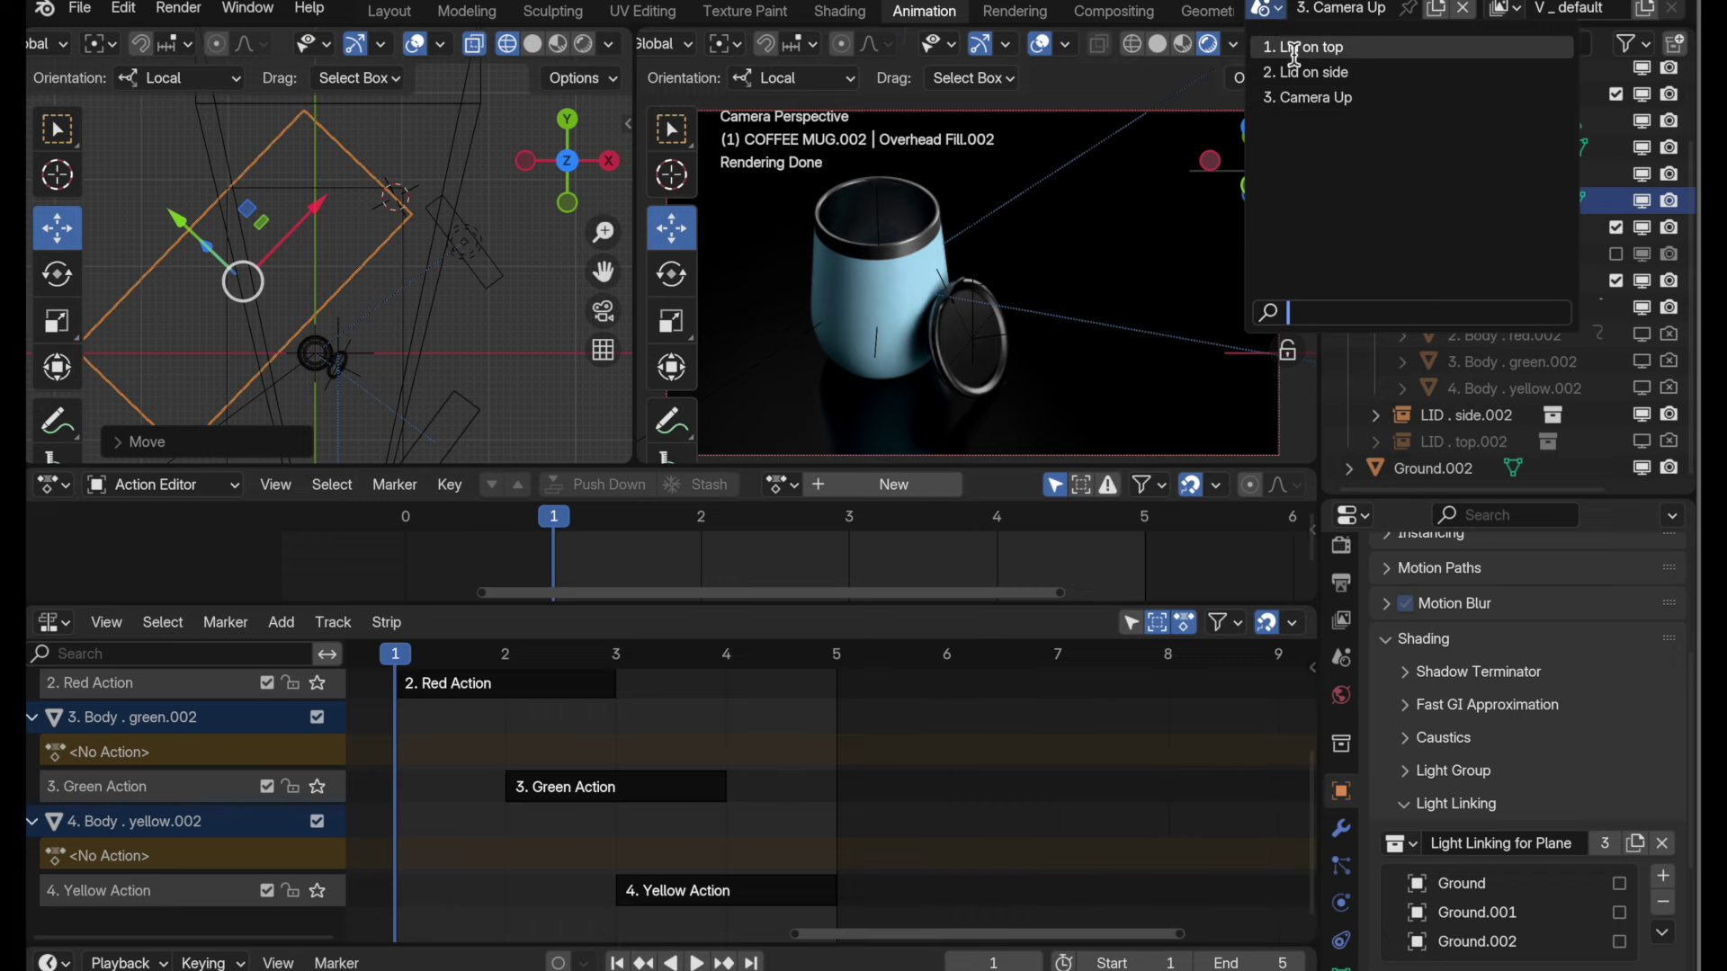
click(1295, 49)
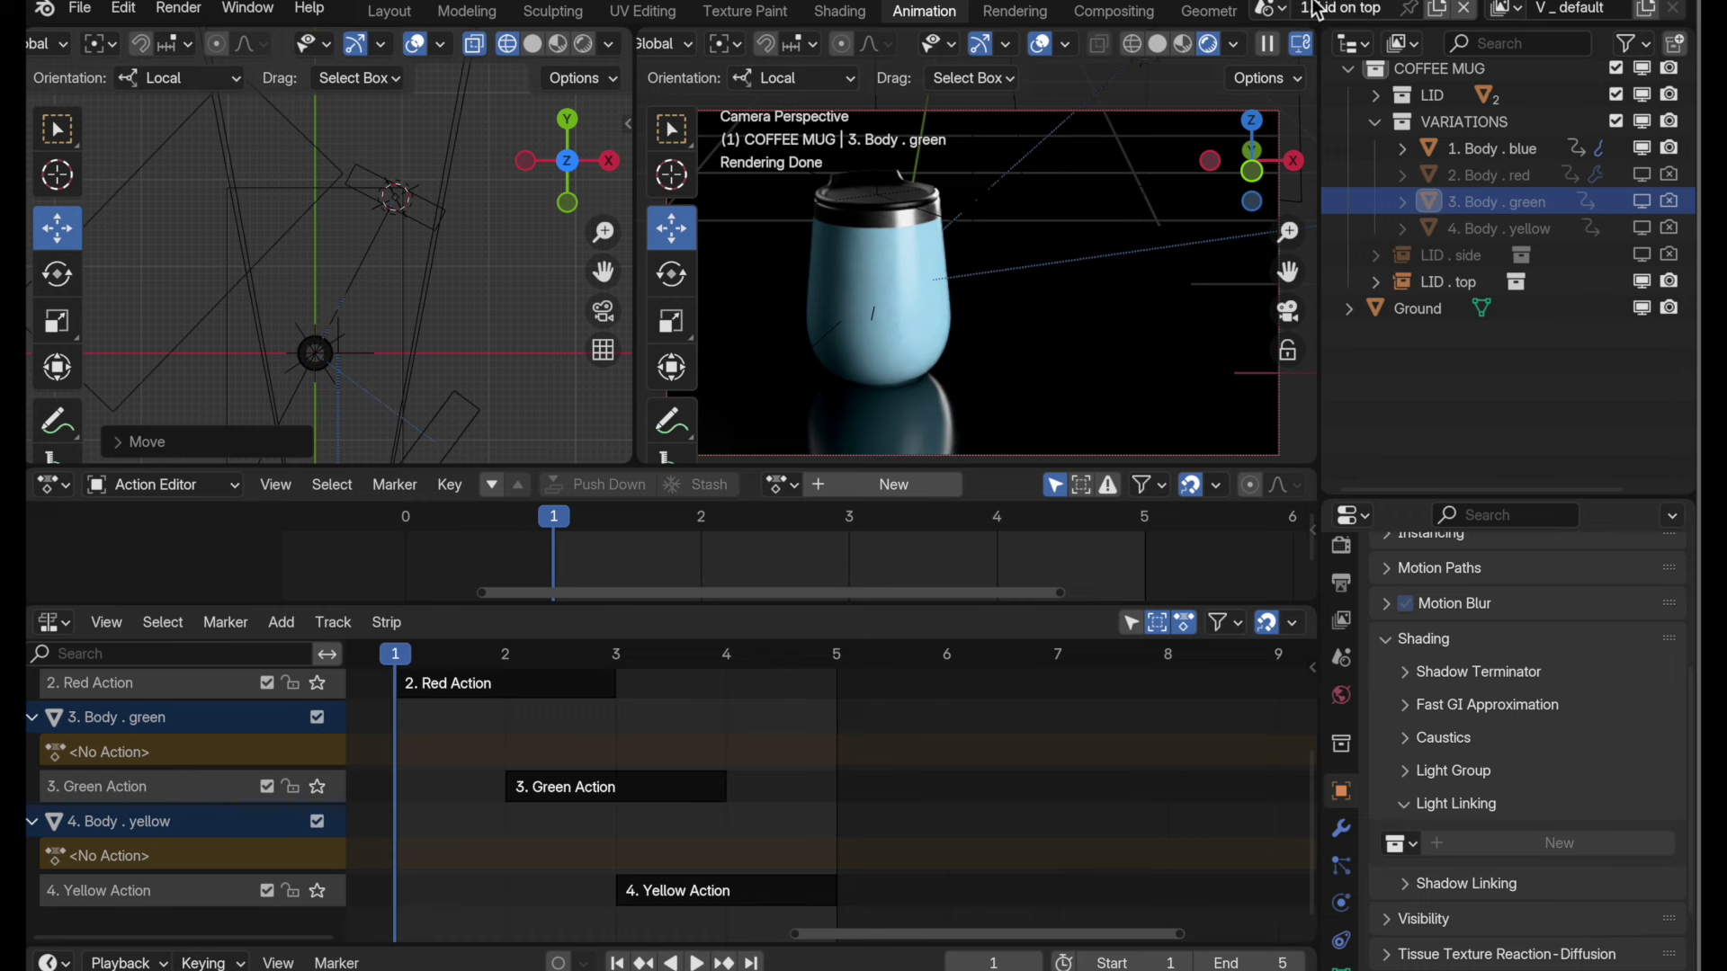
click(1273, 9)
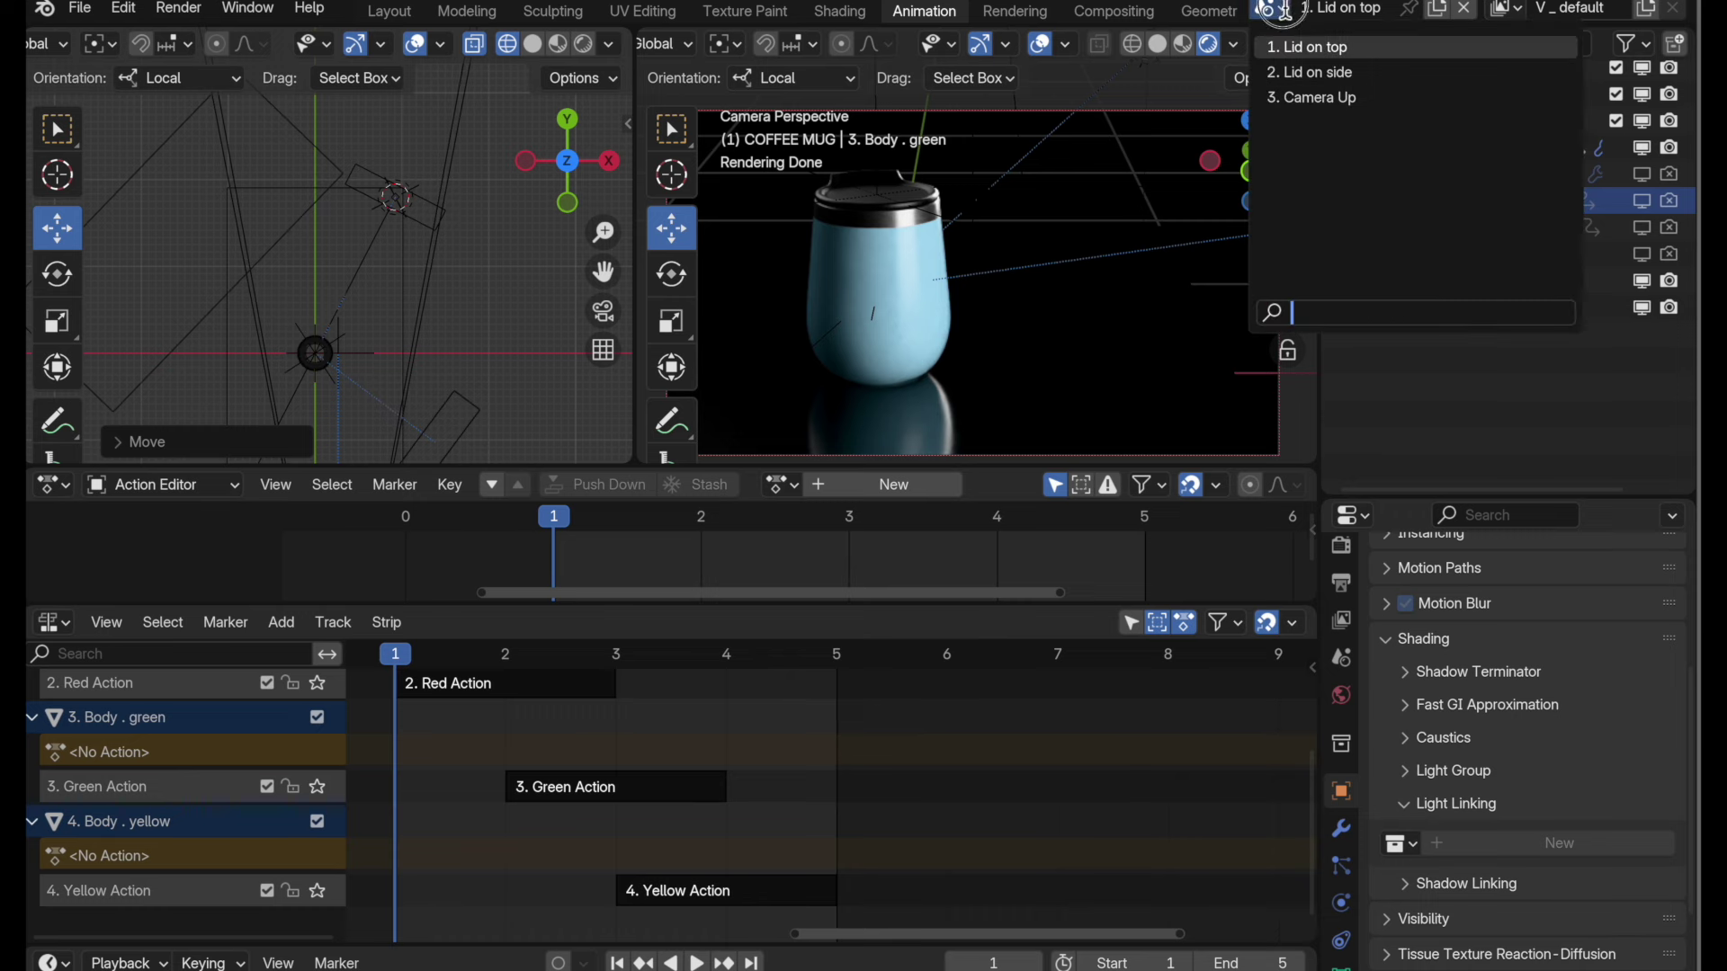
click(1306, 97)
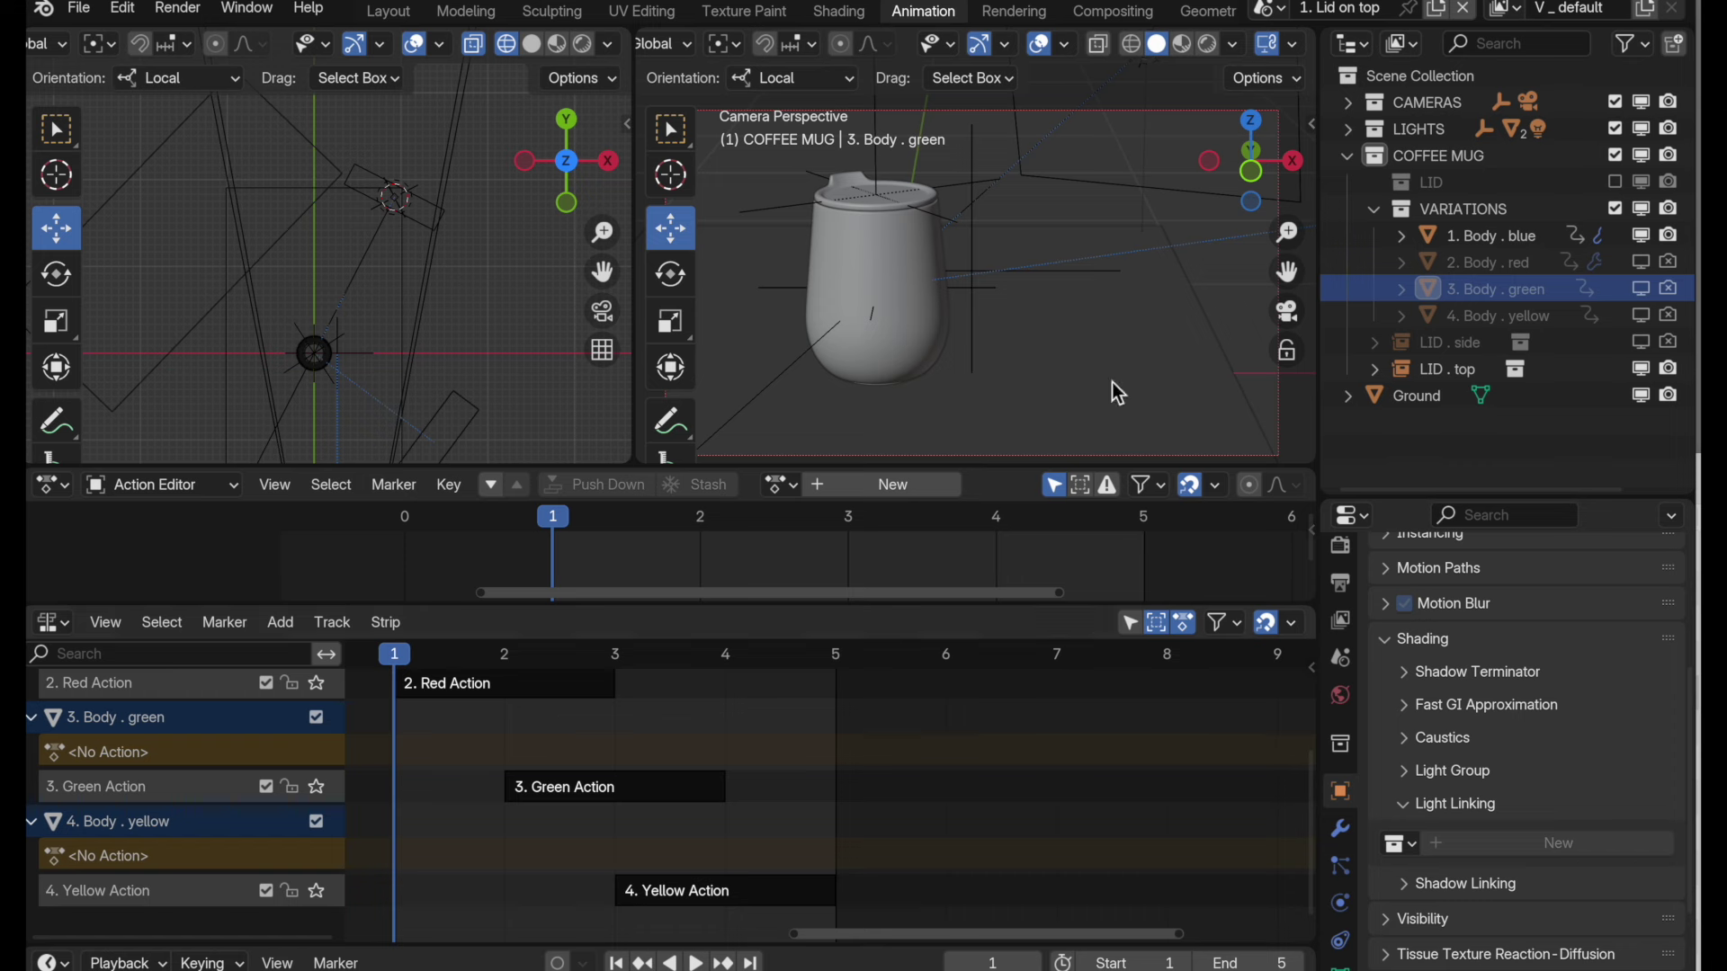
- Create a new empty scene and name it FOR RENDERING
click(1278, 10)
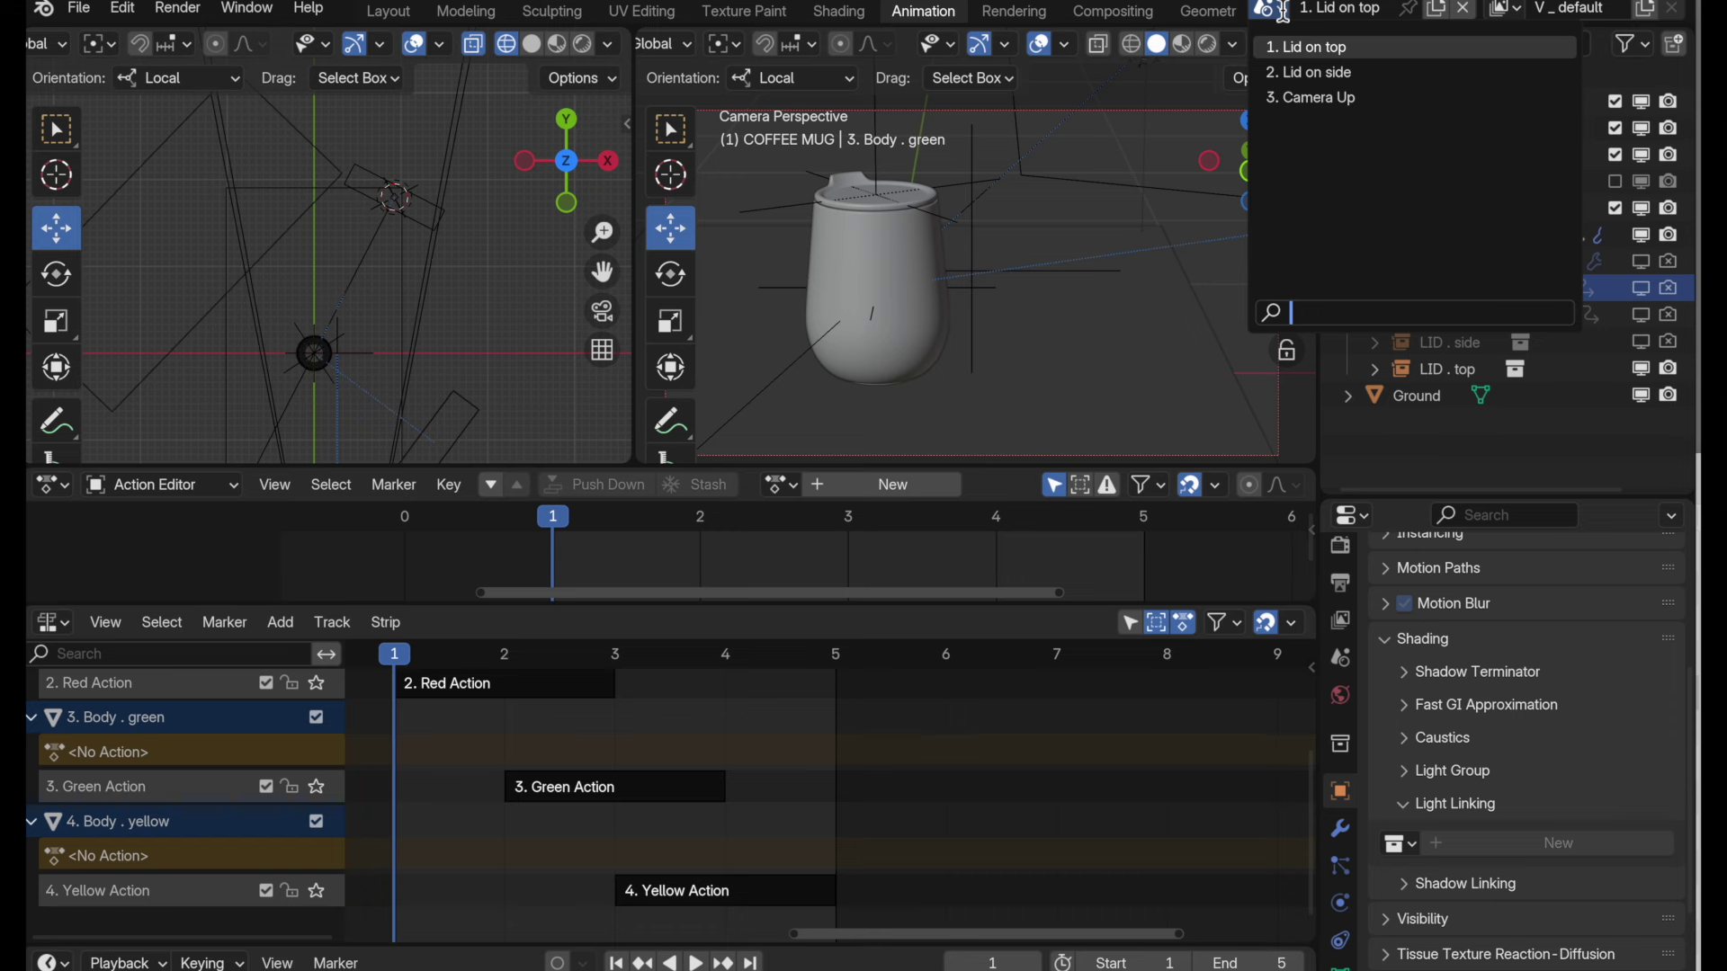
click(1439, 9)
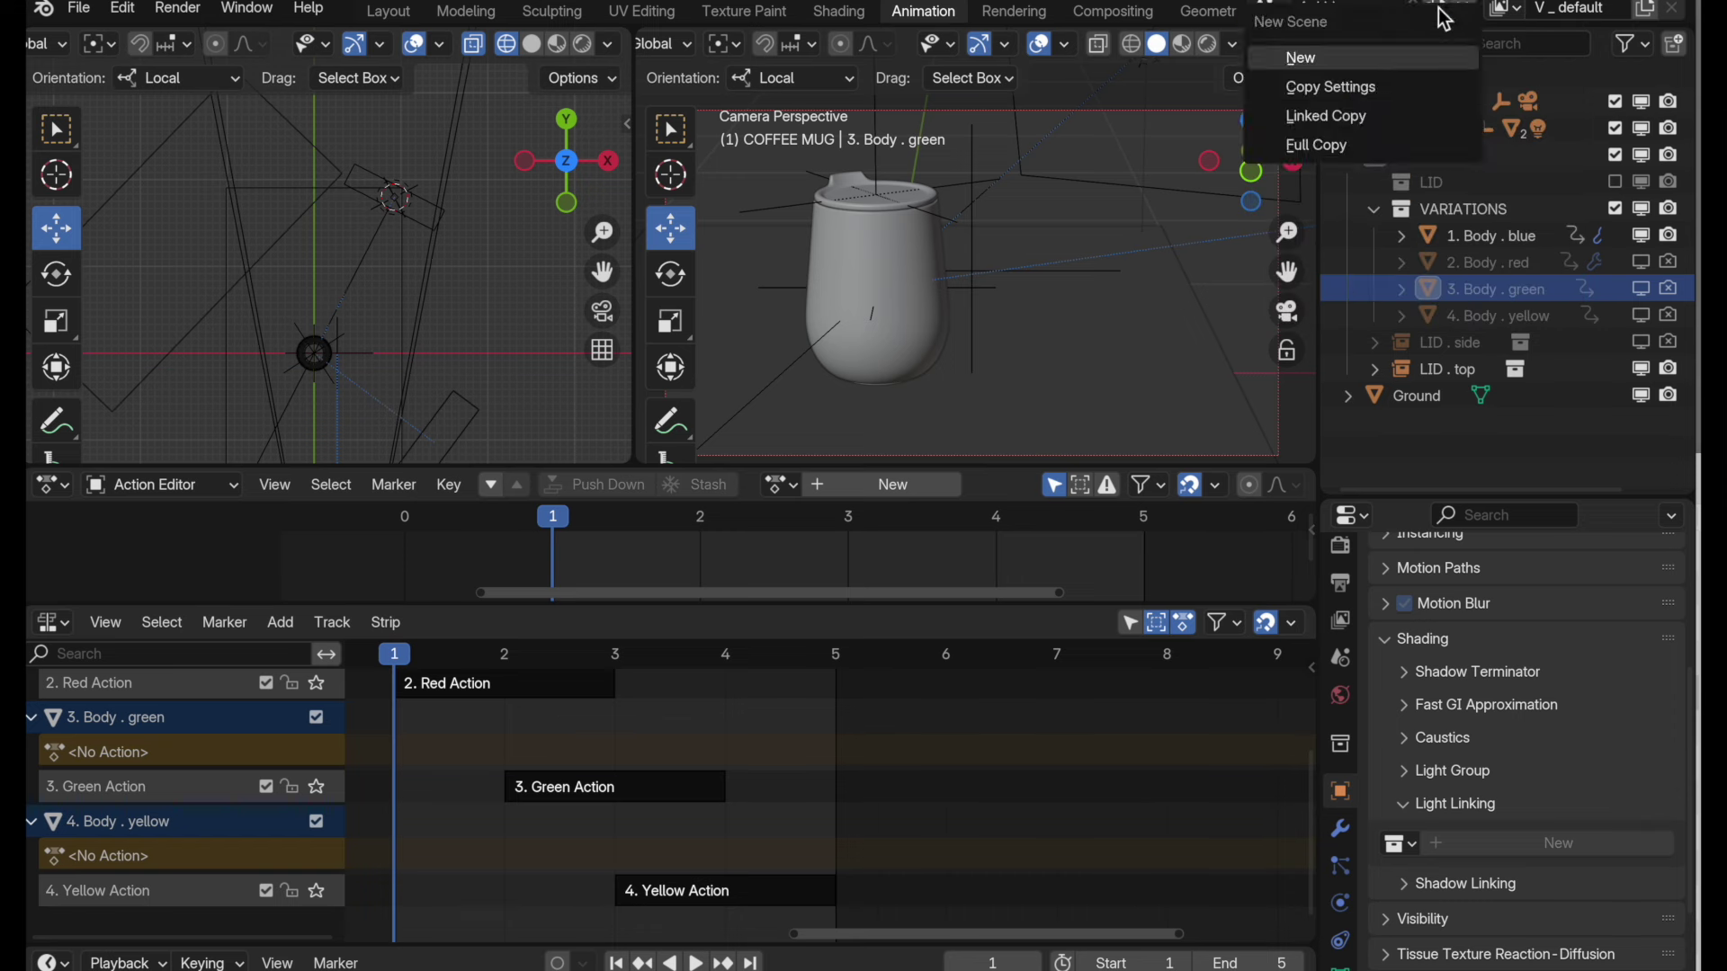
click(1431, 69)
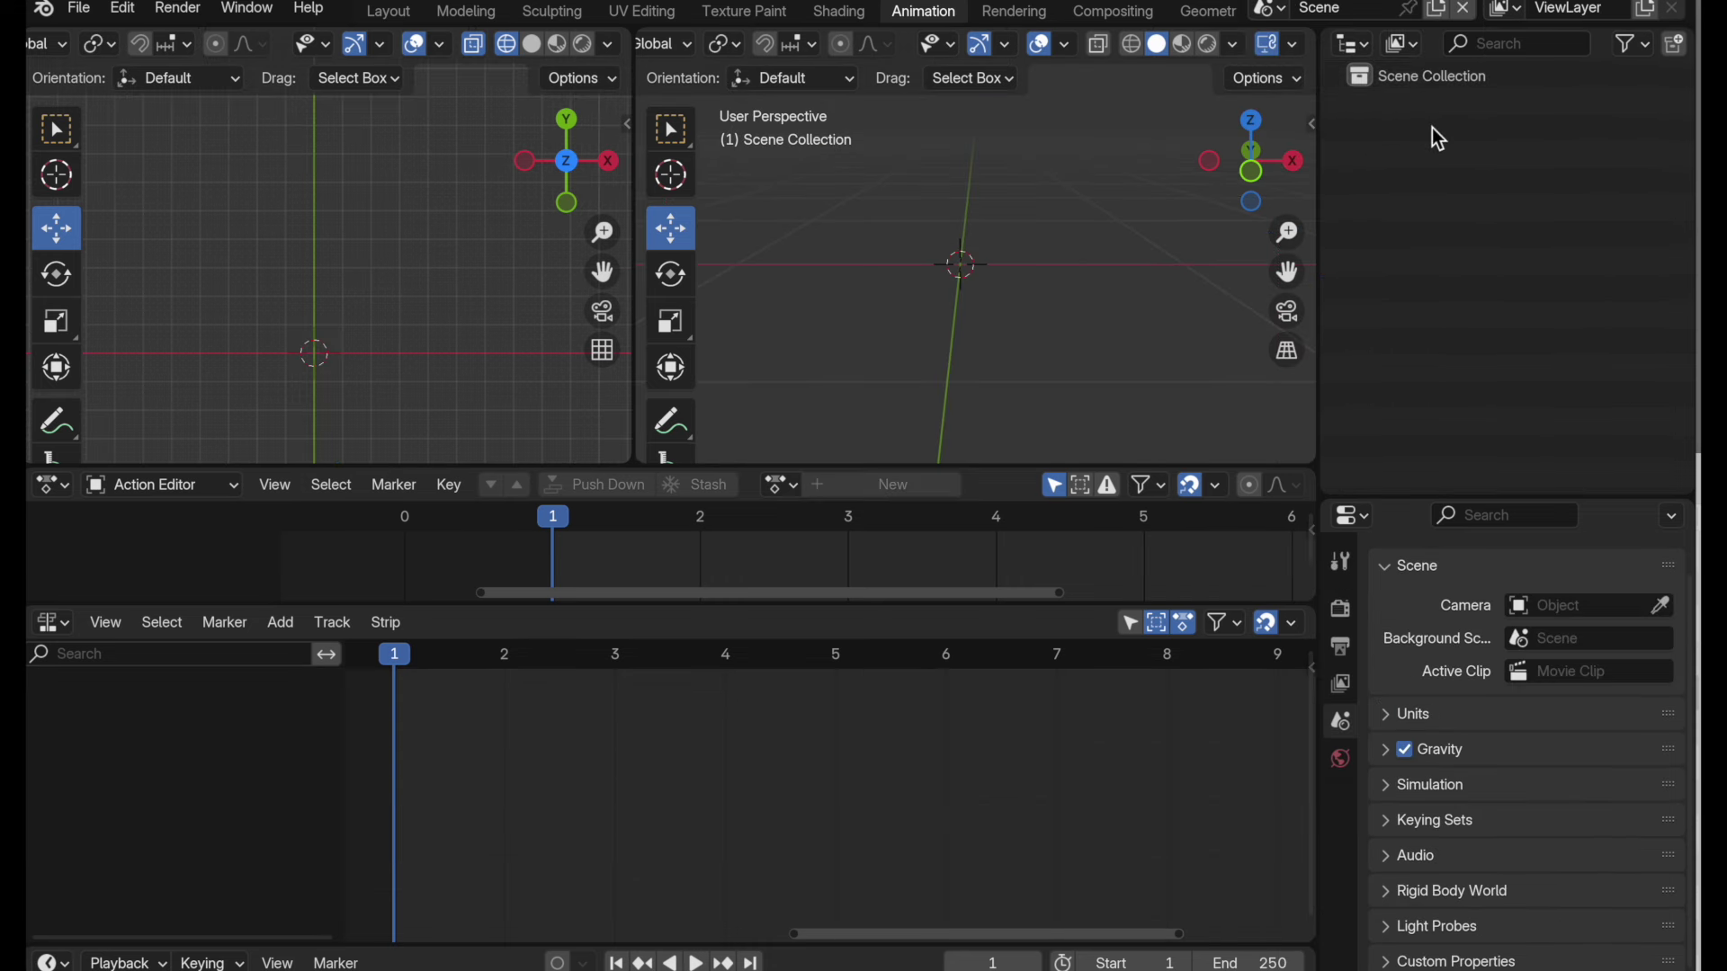
double_click(1345, 9)
text(FOR RENDERING)
key(Return)
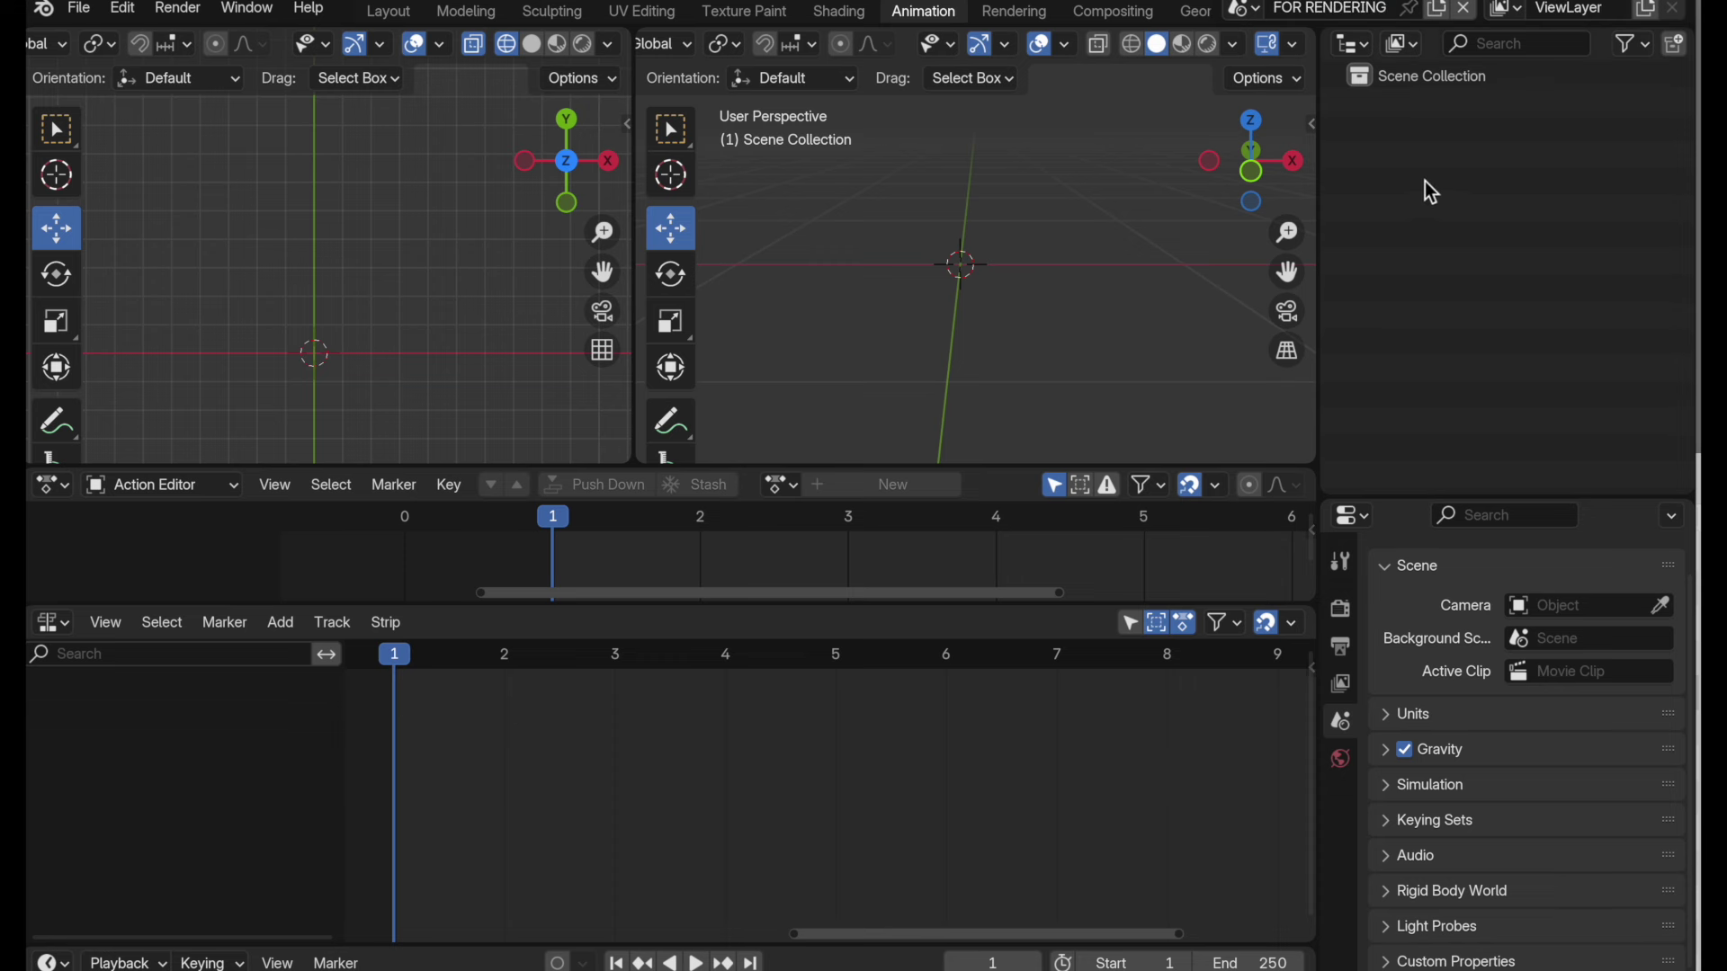
- Add a Video Editing workspace for the FOR RENDERING scene
scroll(1115, 8, down, 3)
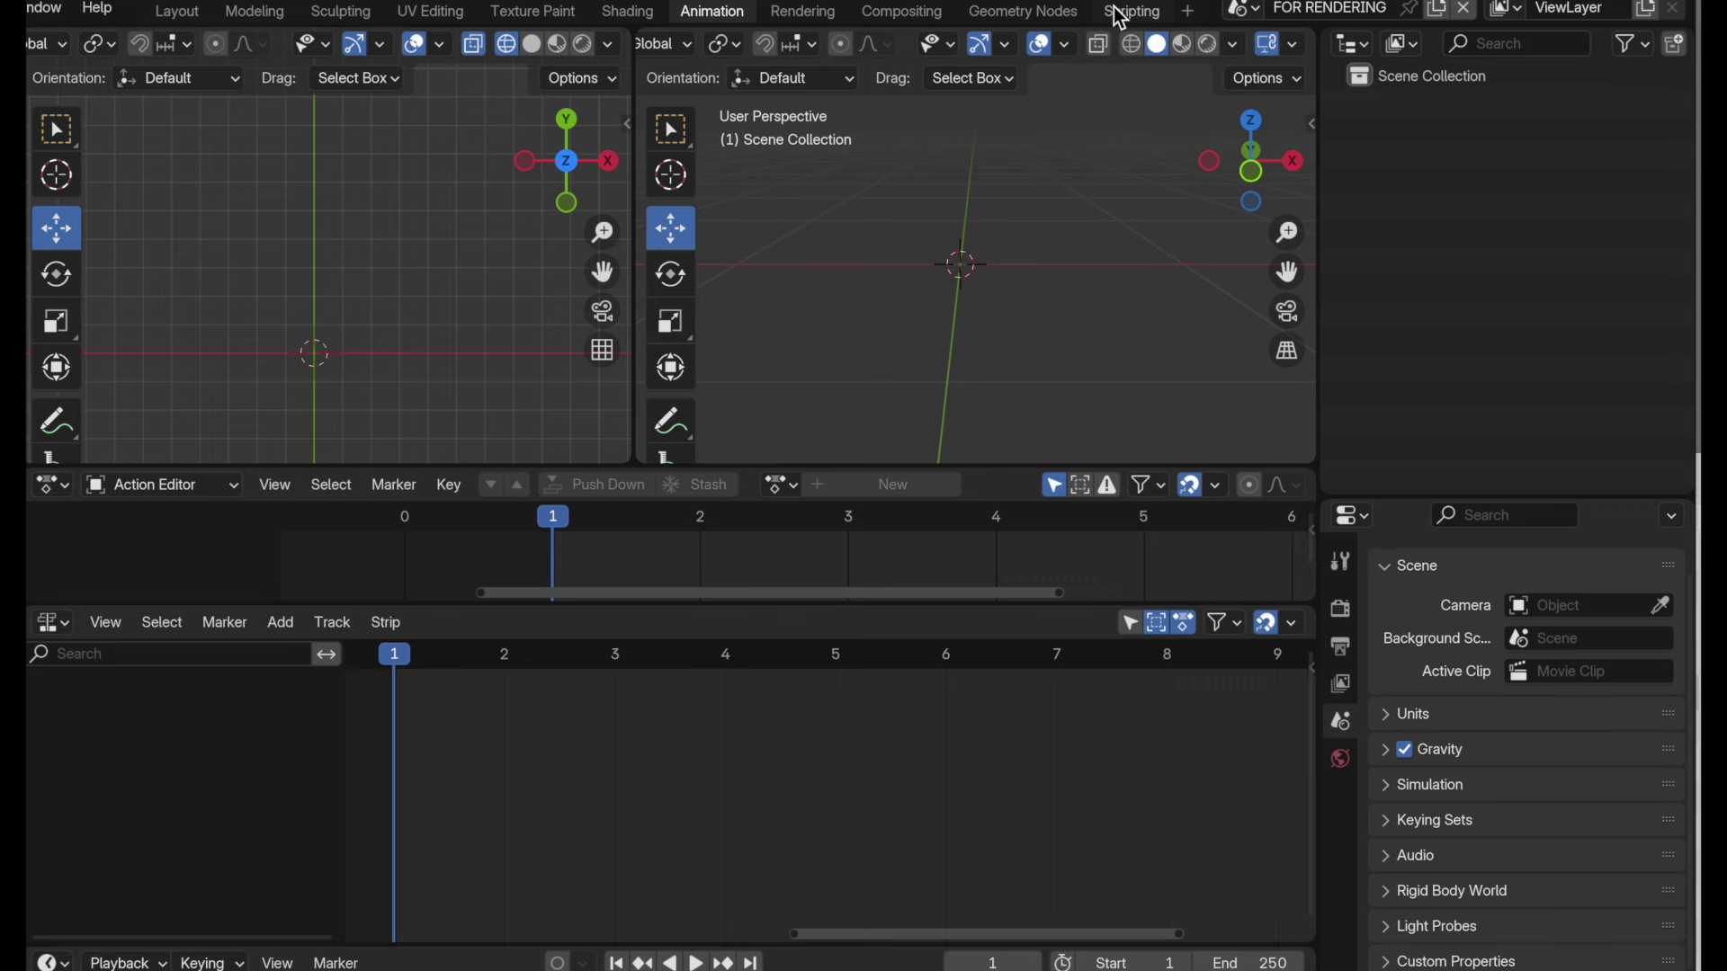
click(1187, 13)
mouse_move(1178, 164)
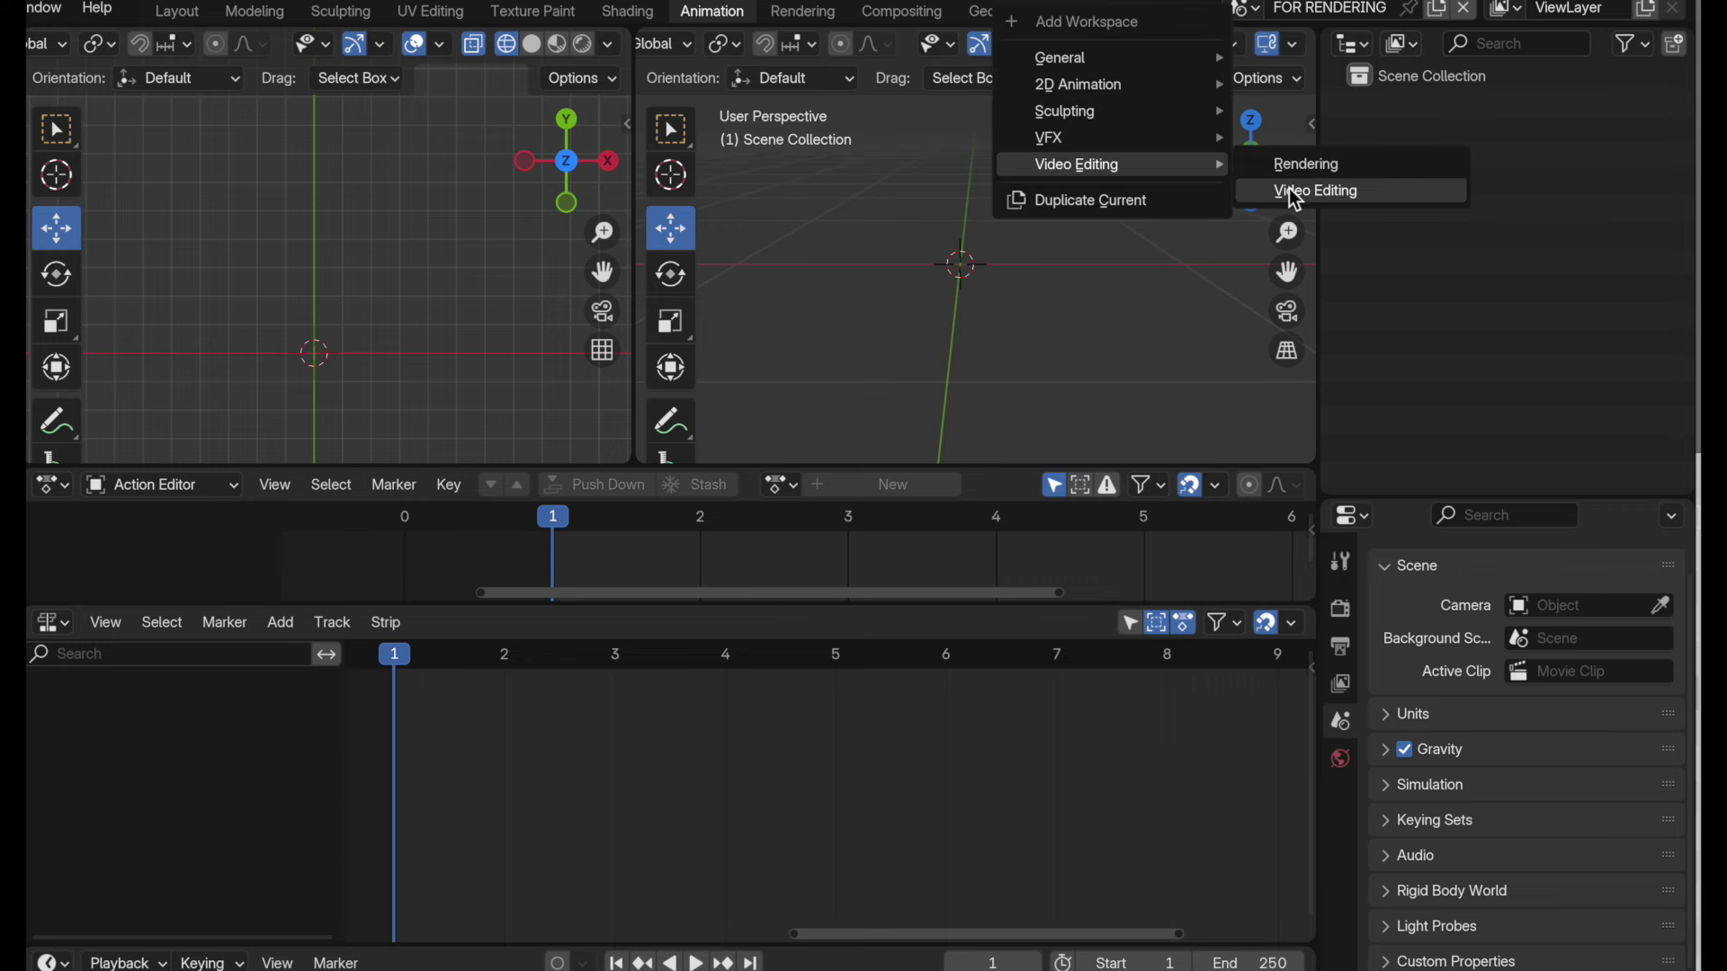
click(1288, 188)
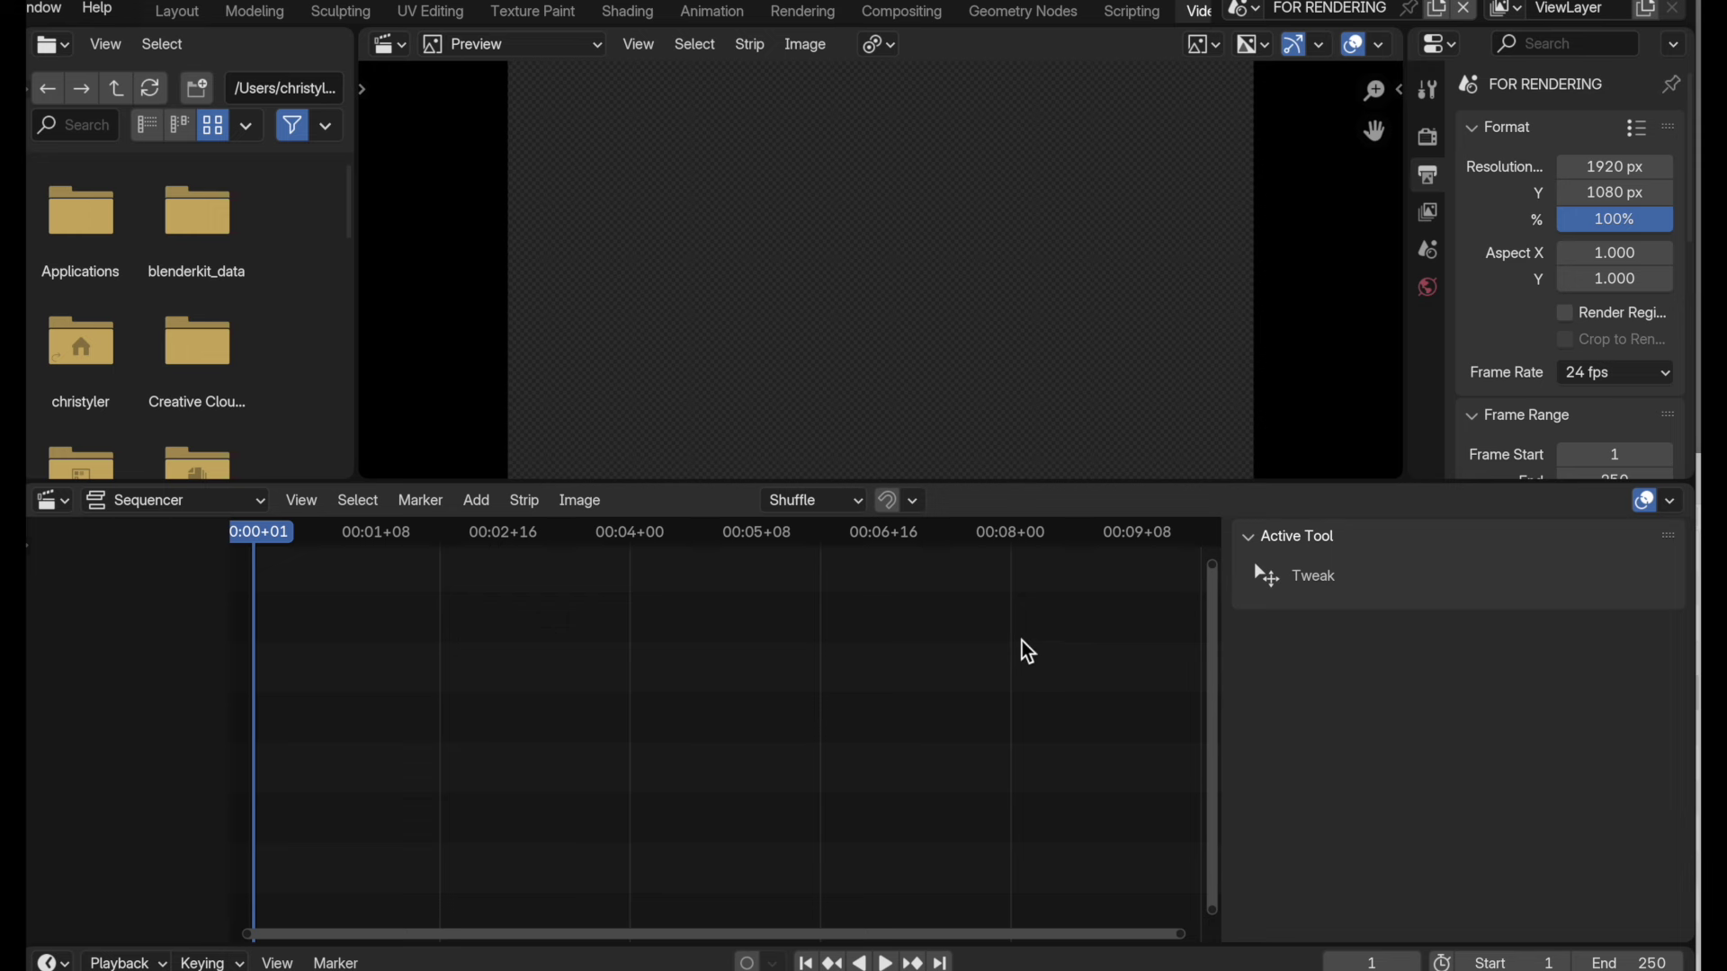
- Merge the file browser area into the preview area and widen the properties editor
ctrl+middle_drag(270, 764, 315, 760)
right_click(356, 329)
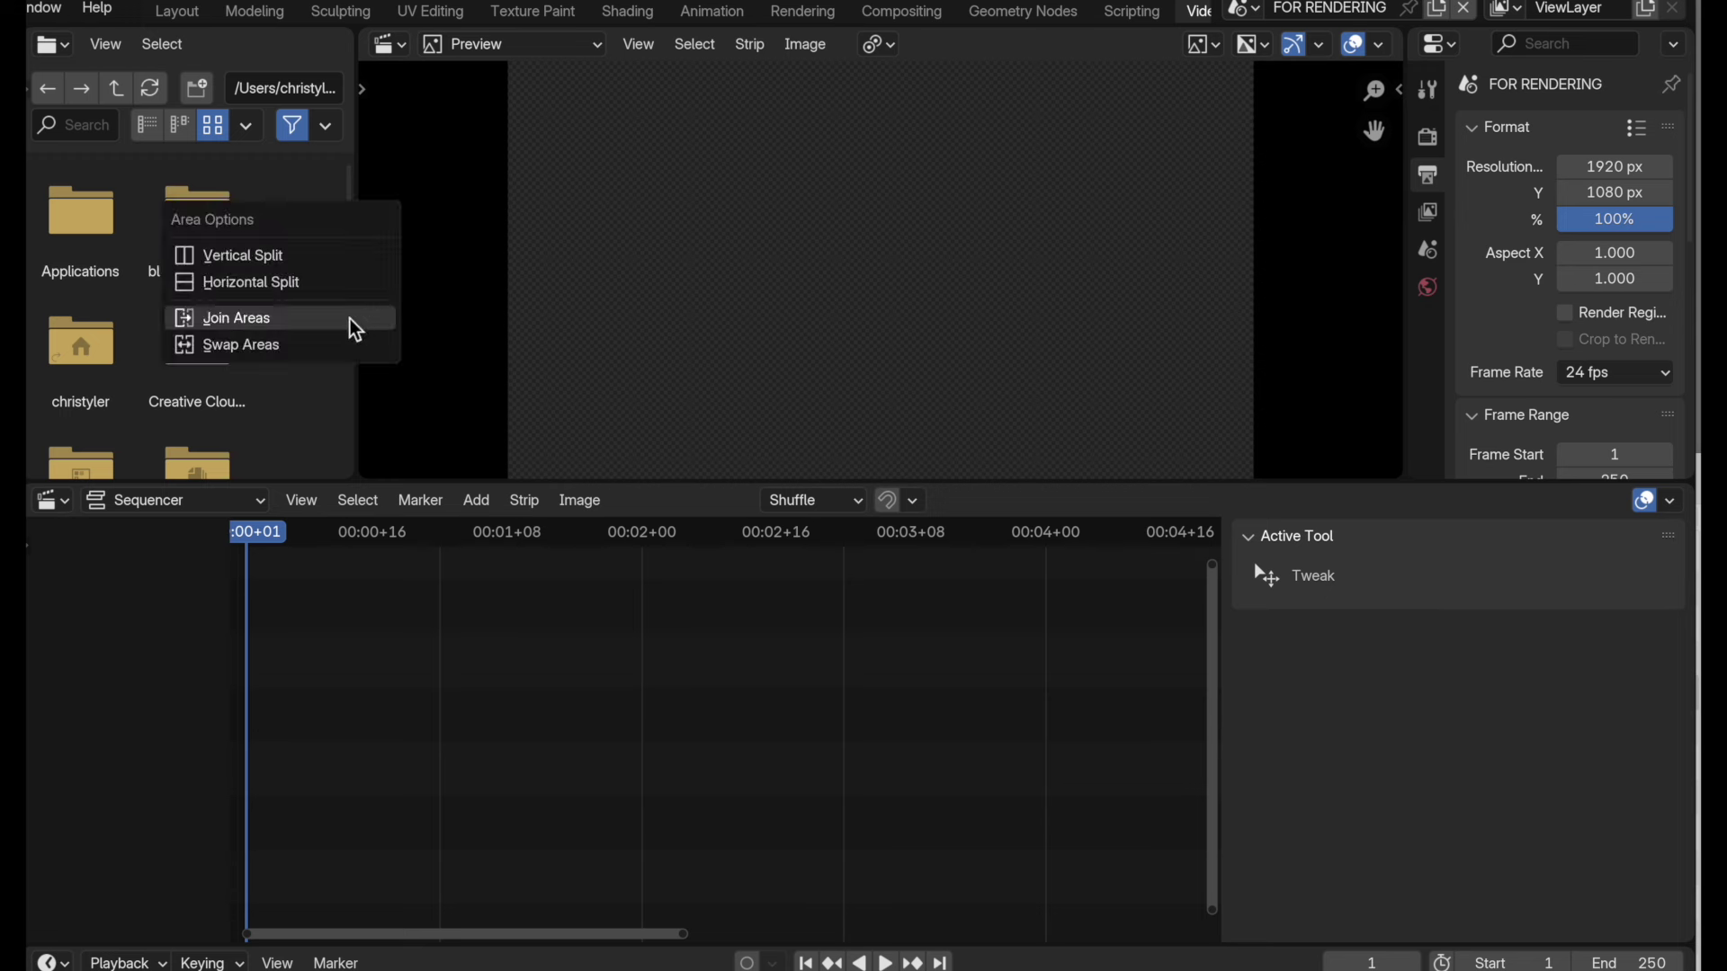
click(356, 329)
click(335, 331)
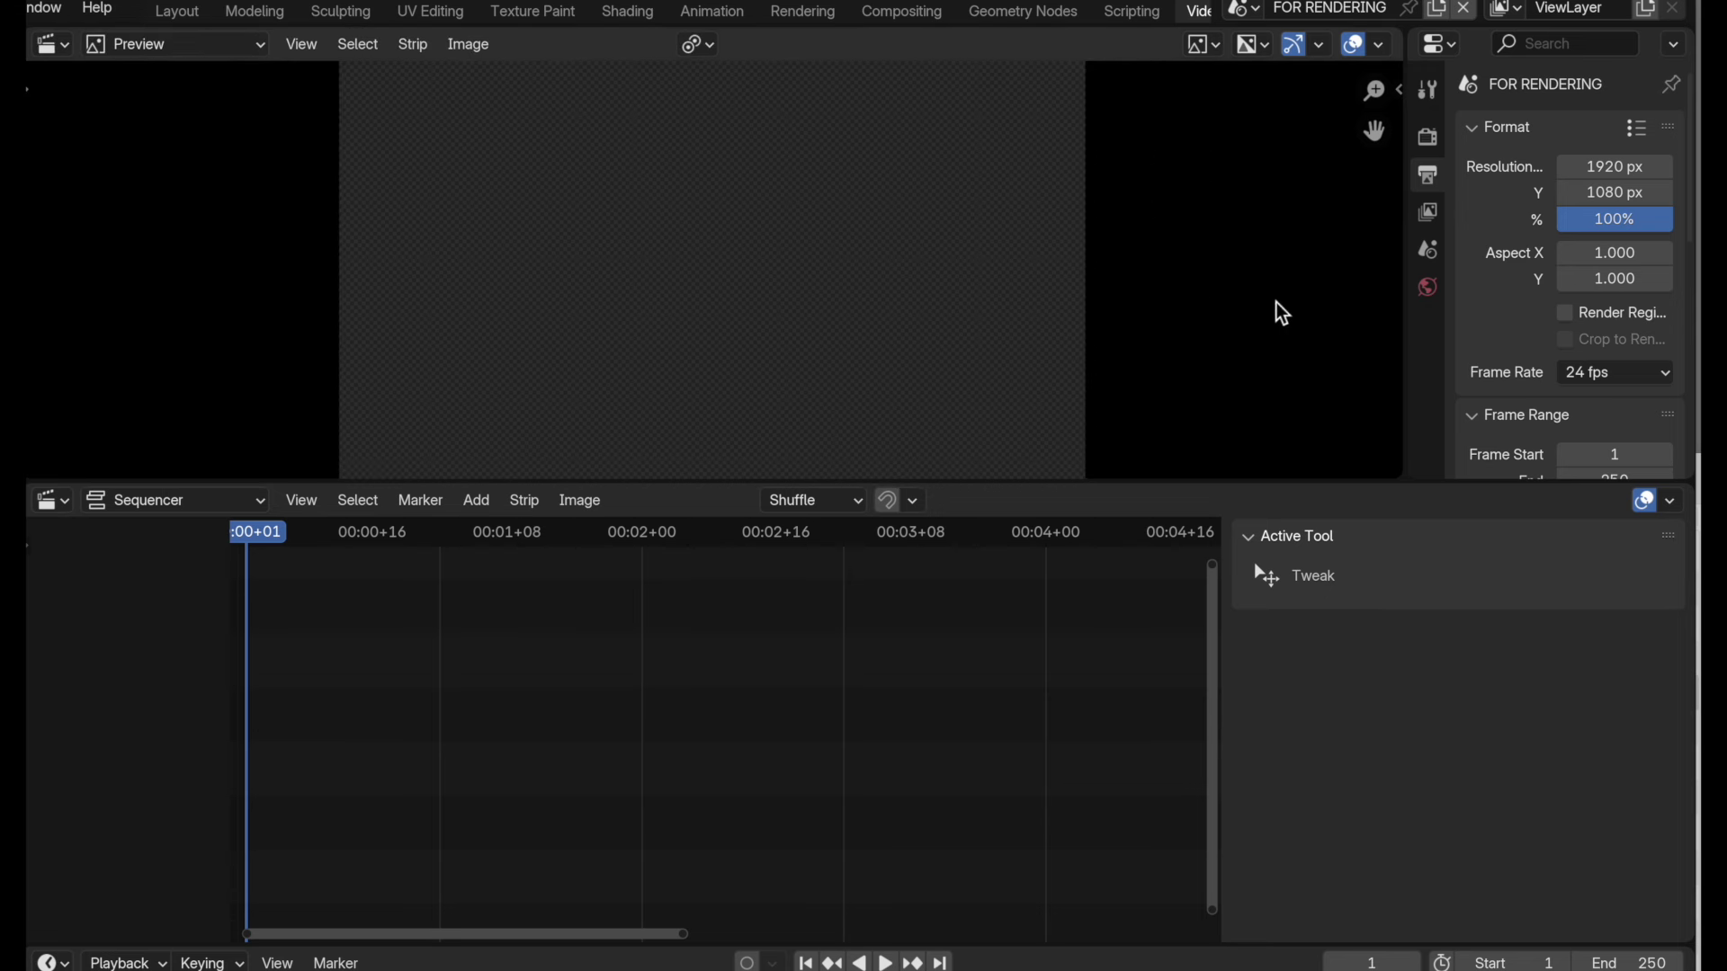
drag(1407, 305, 1288, 301)
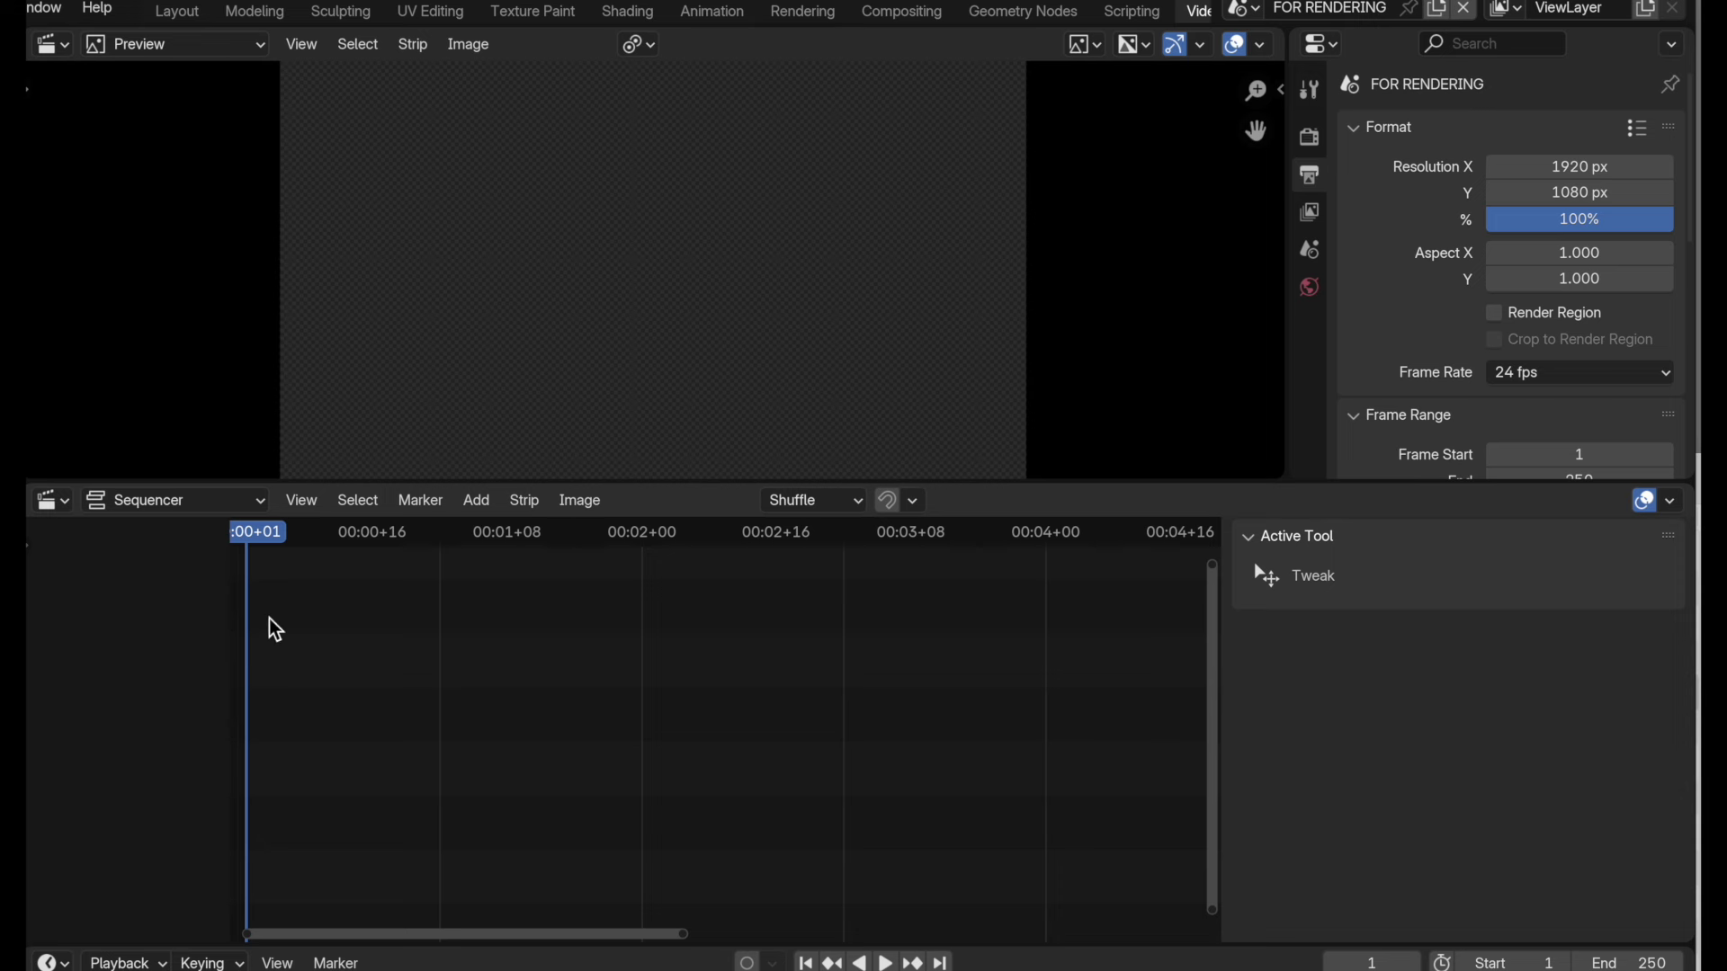
- Add the 1. Lid on top scene as a strip on channel 1 starting at frame 1
key(shift+a)
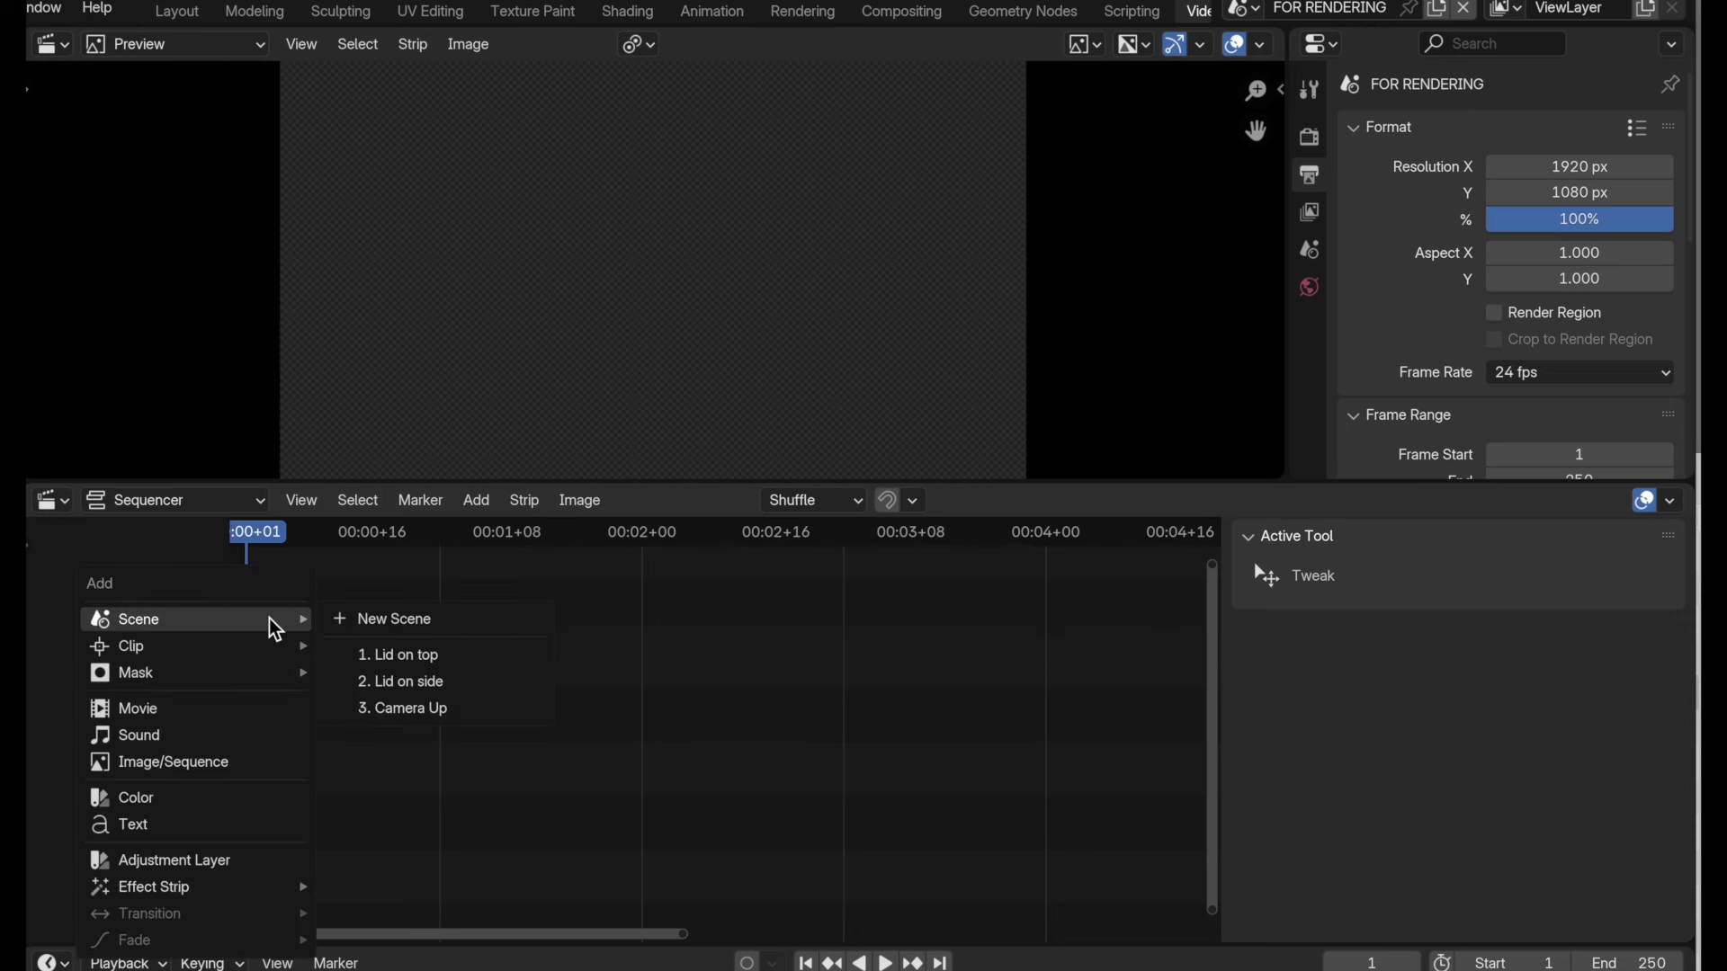
click(421, 655)
ctrl+middle_drag(348, 836, 617, 865)
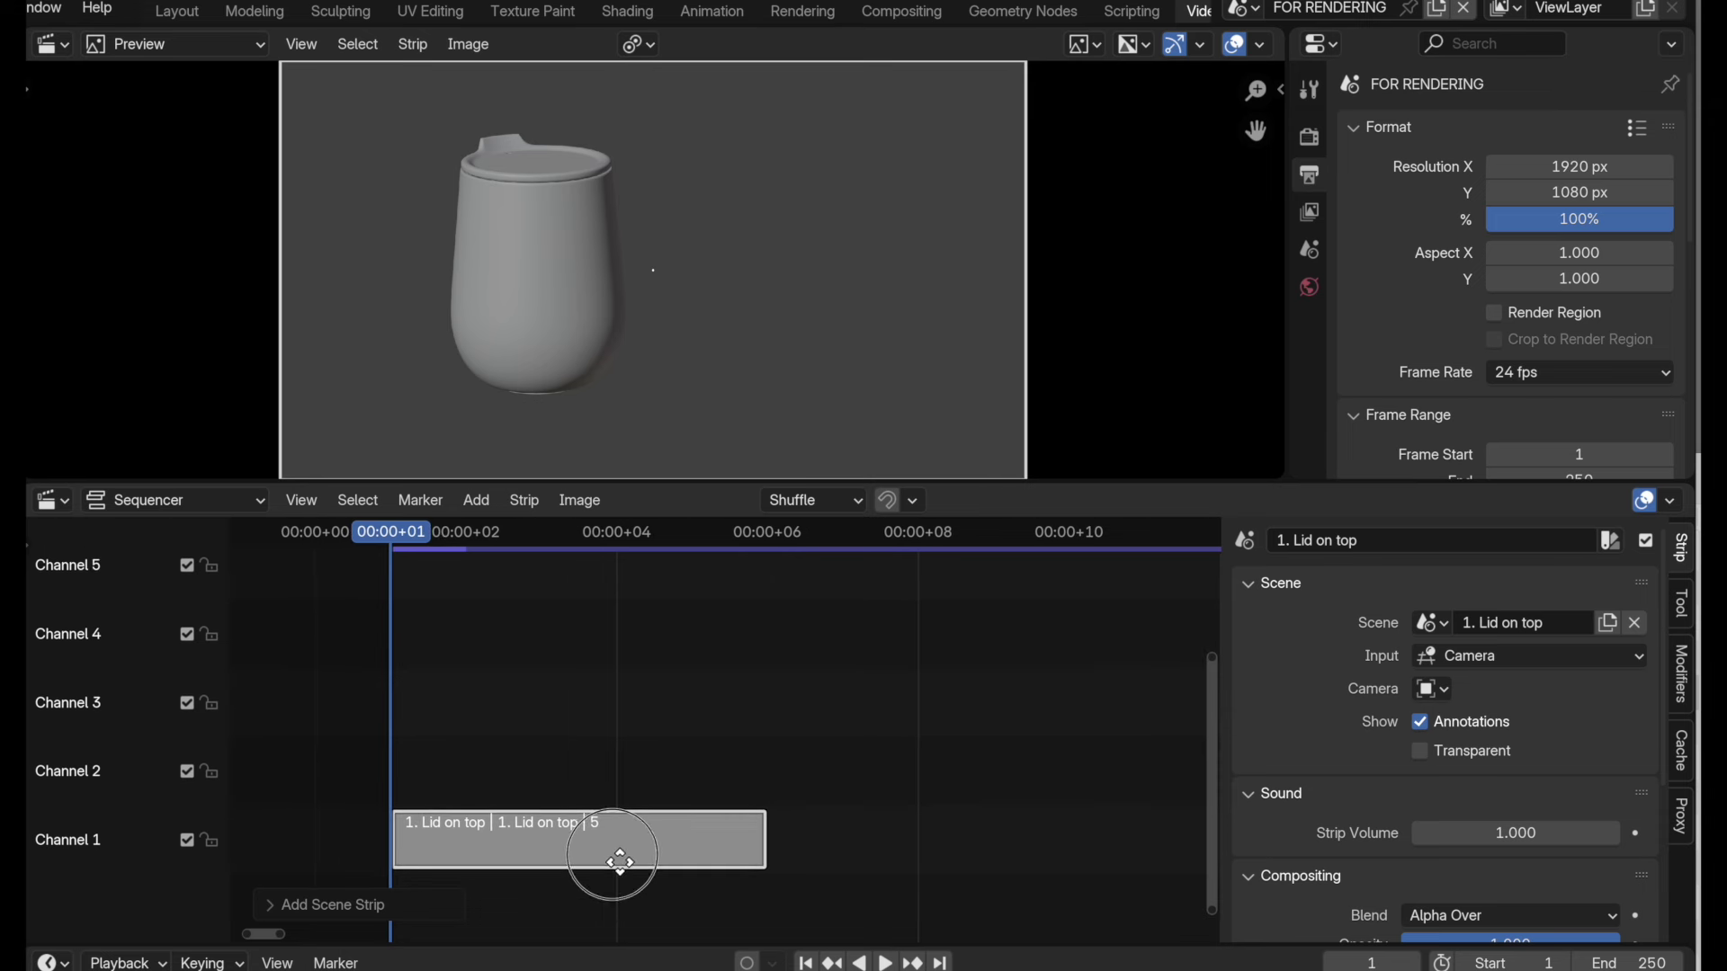
- Preview the 1. Lid on top strip up to frame 5 and trim its end to a length of 4 frames
click(391, 540)
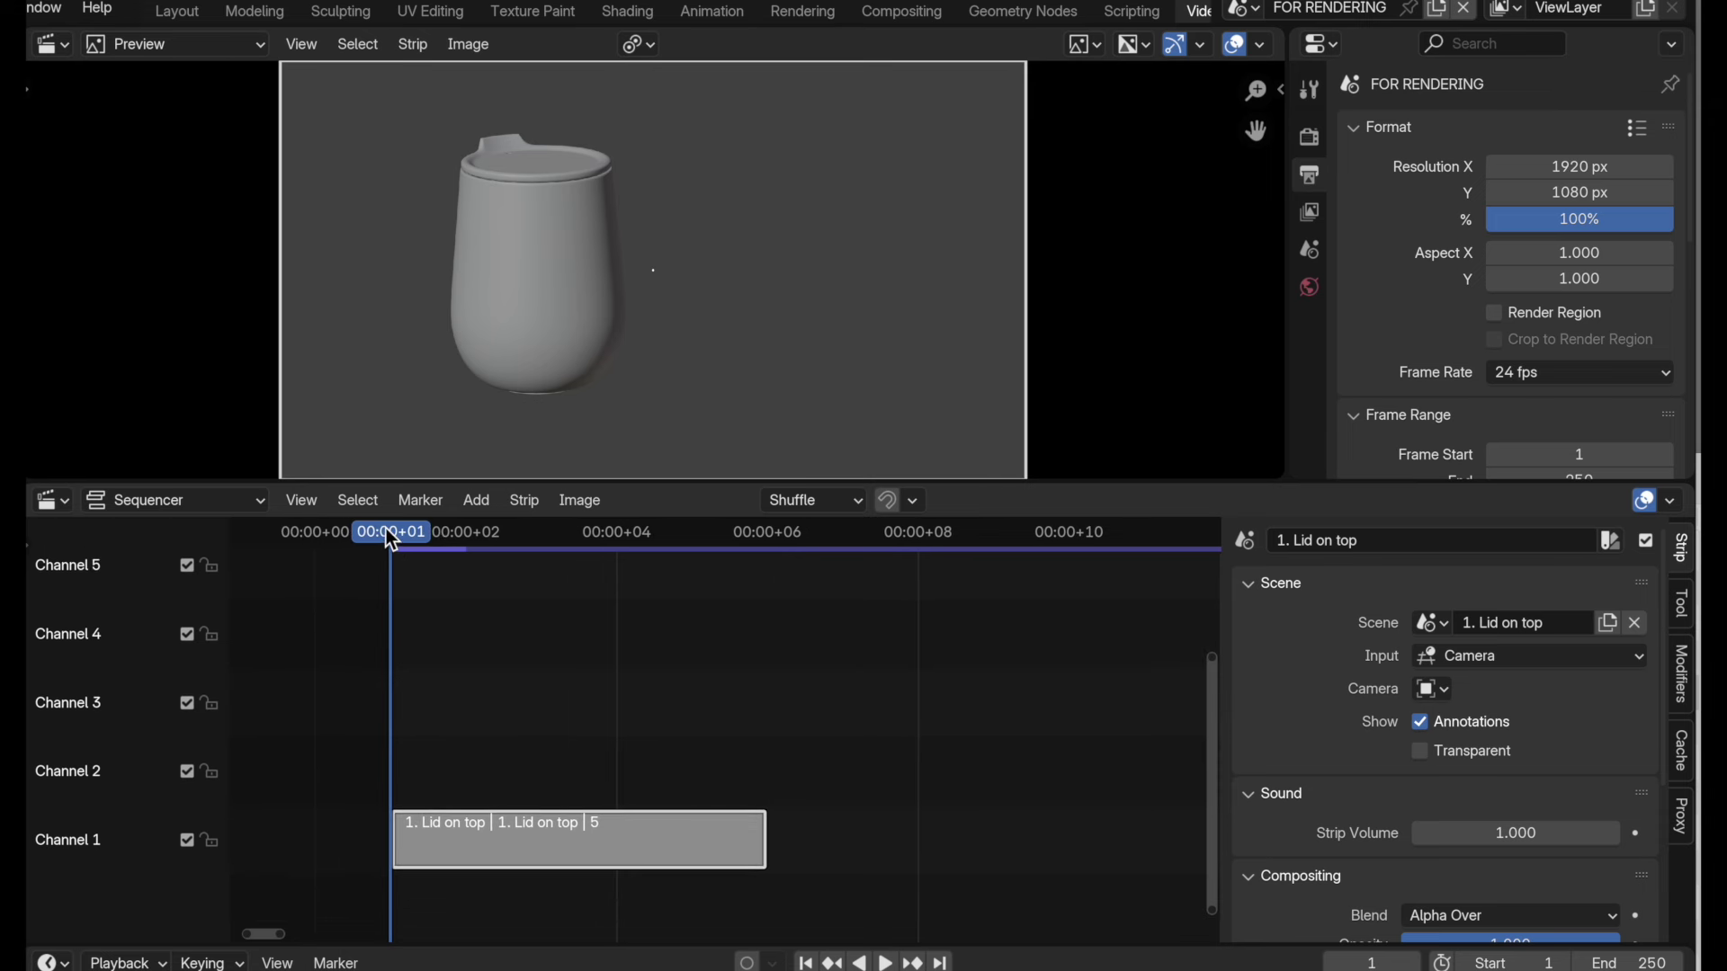
key(space)
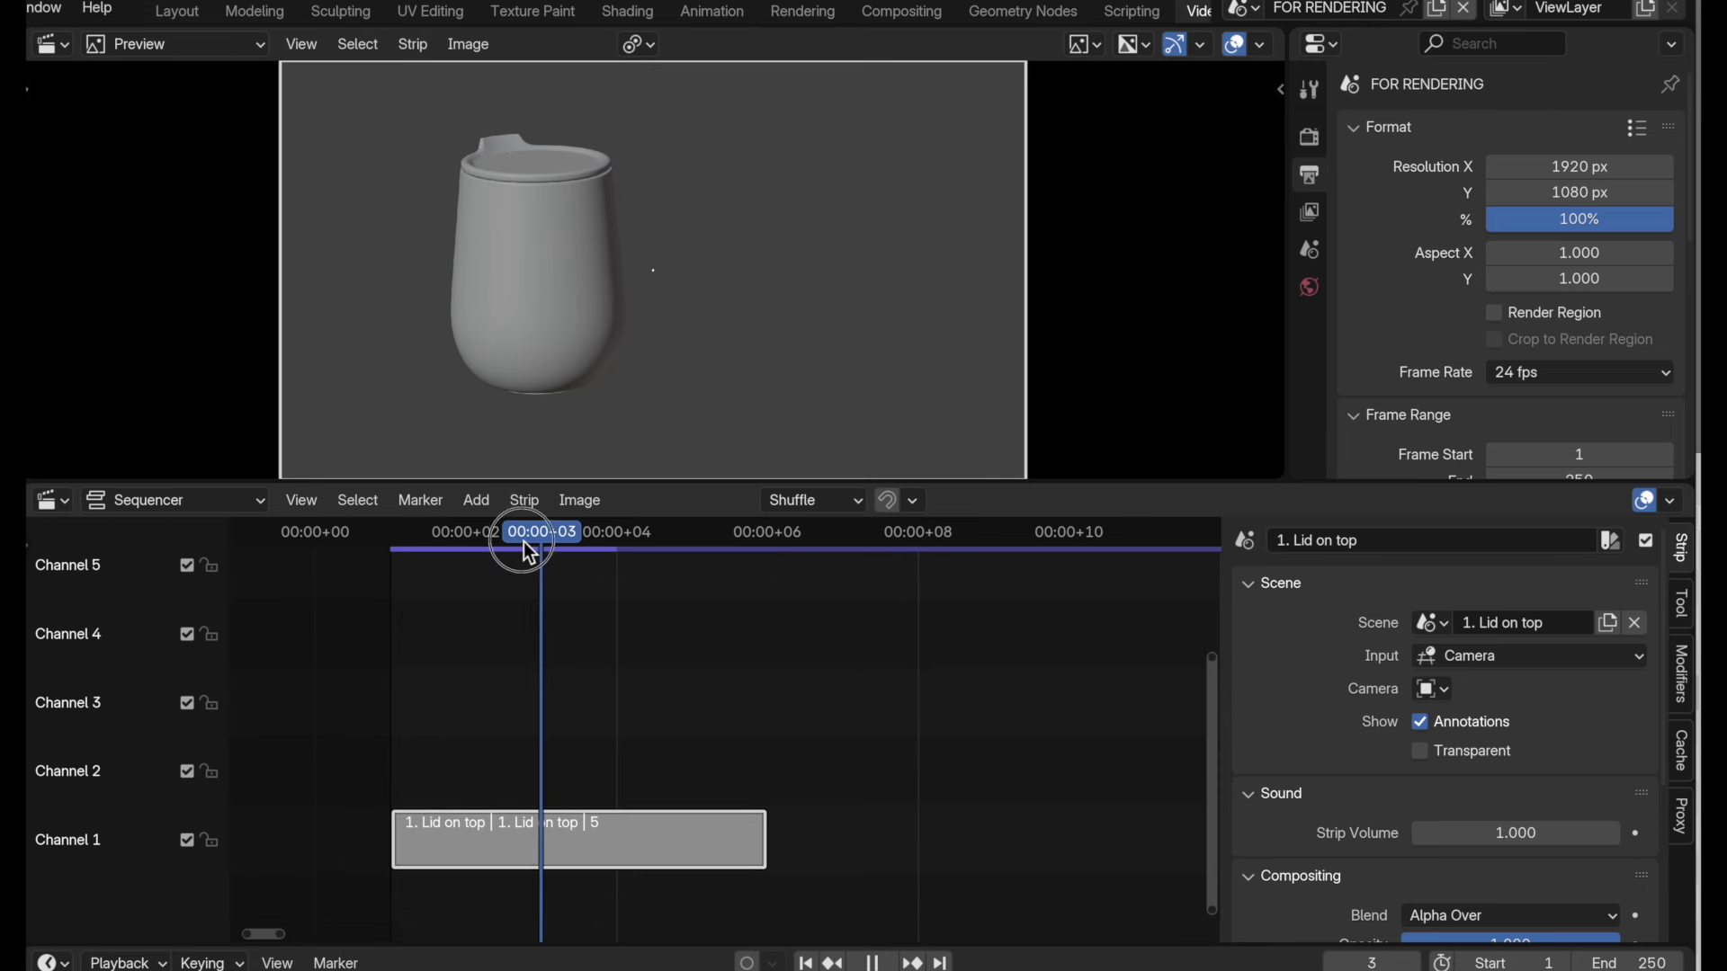
click(685, 548)
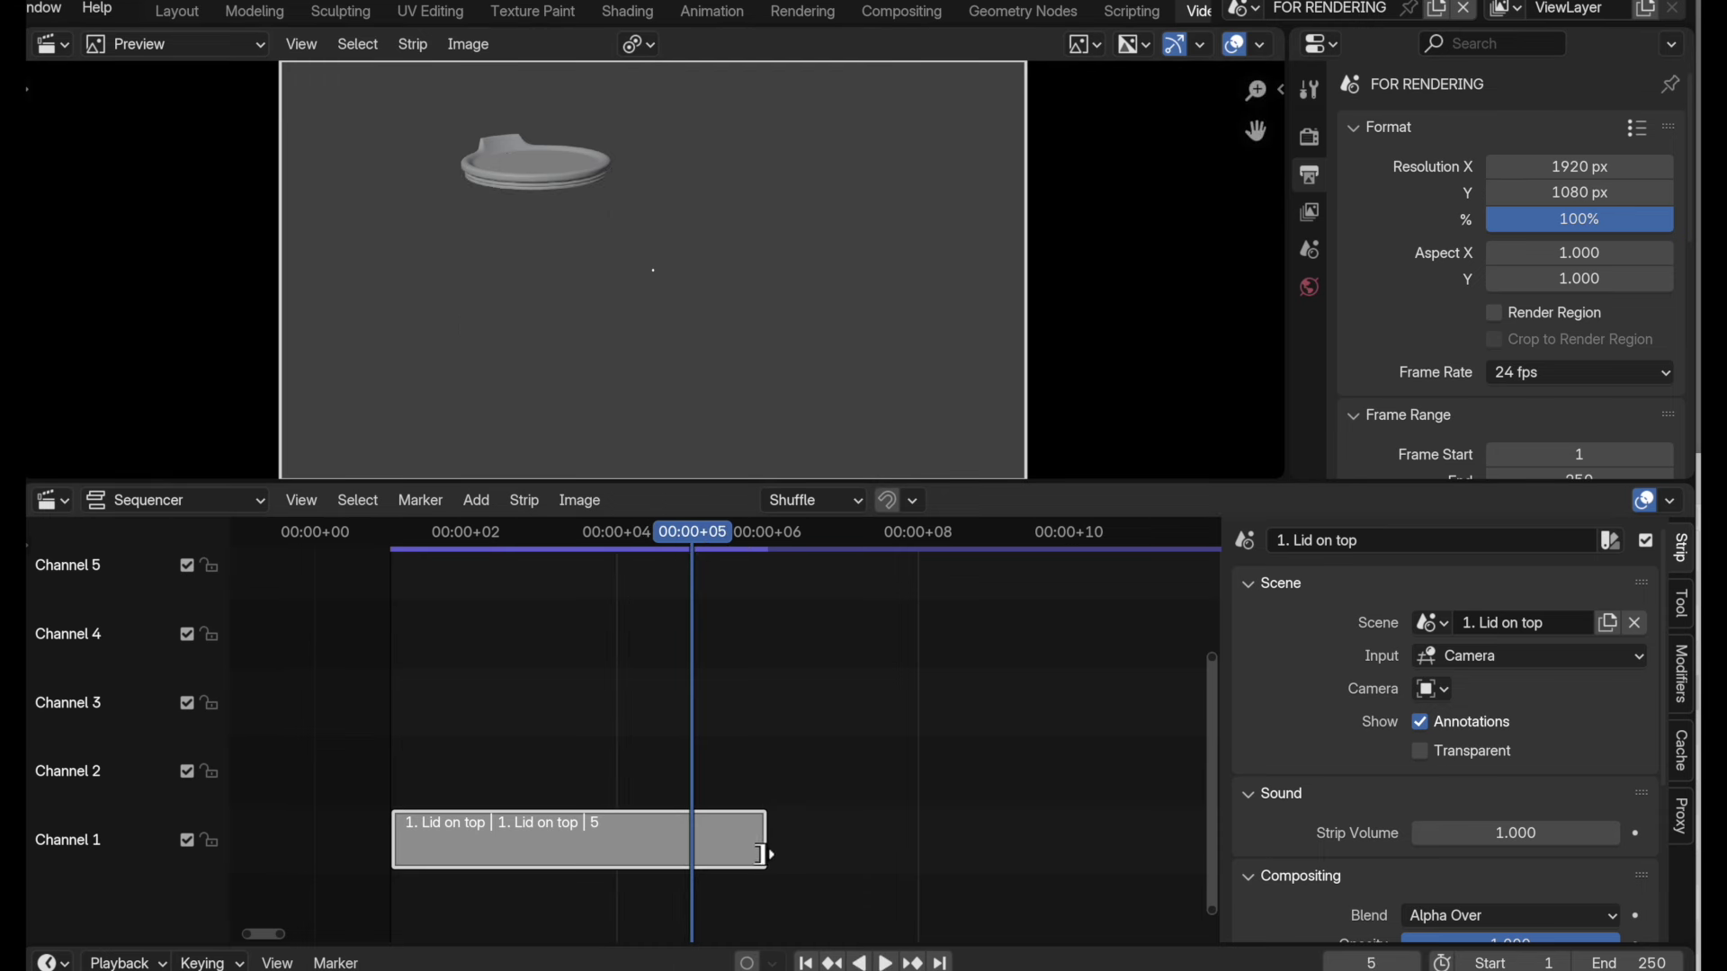
drag(764, 854, 713, 853)
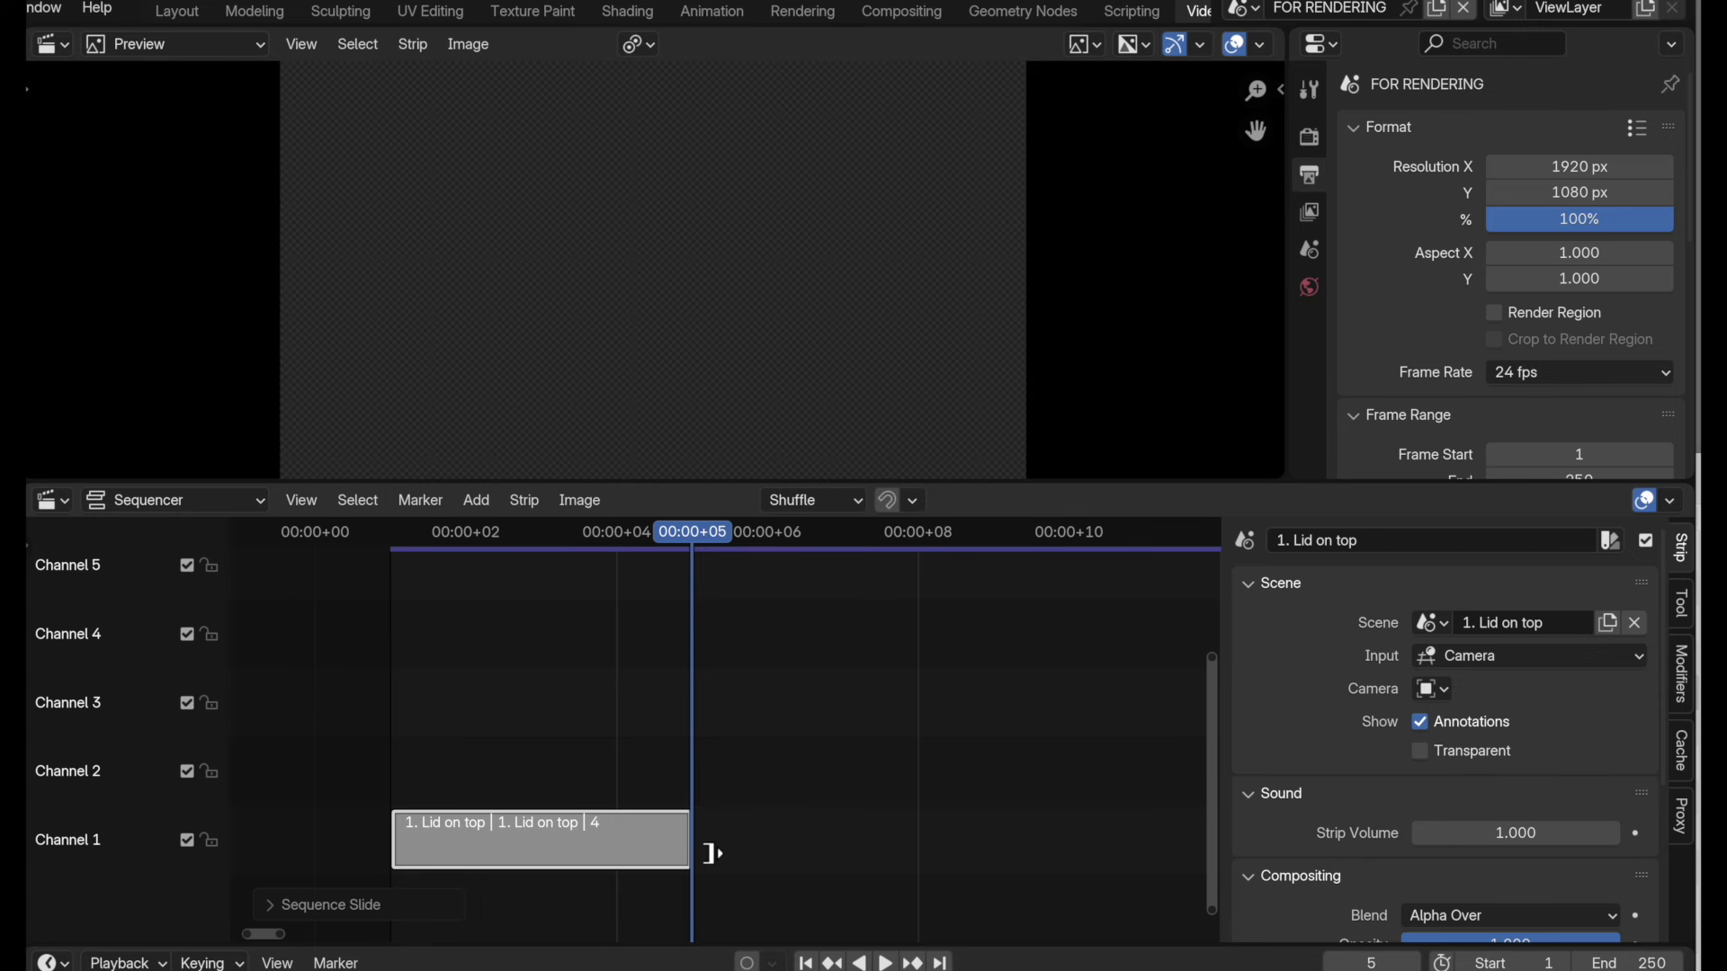
- Add the 2. Lid on side scene as a strip at frame 5 and trim it to 4 frames
key(shift+a)
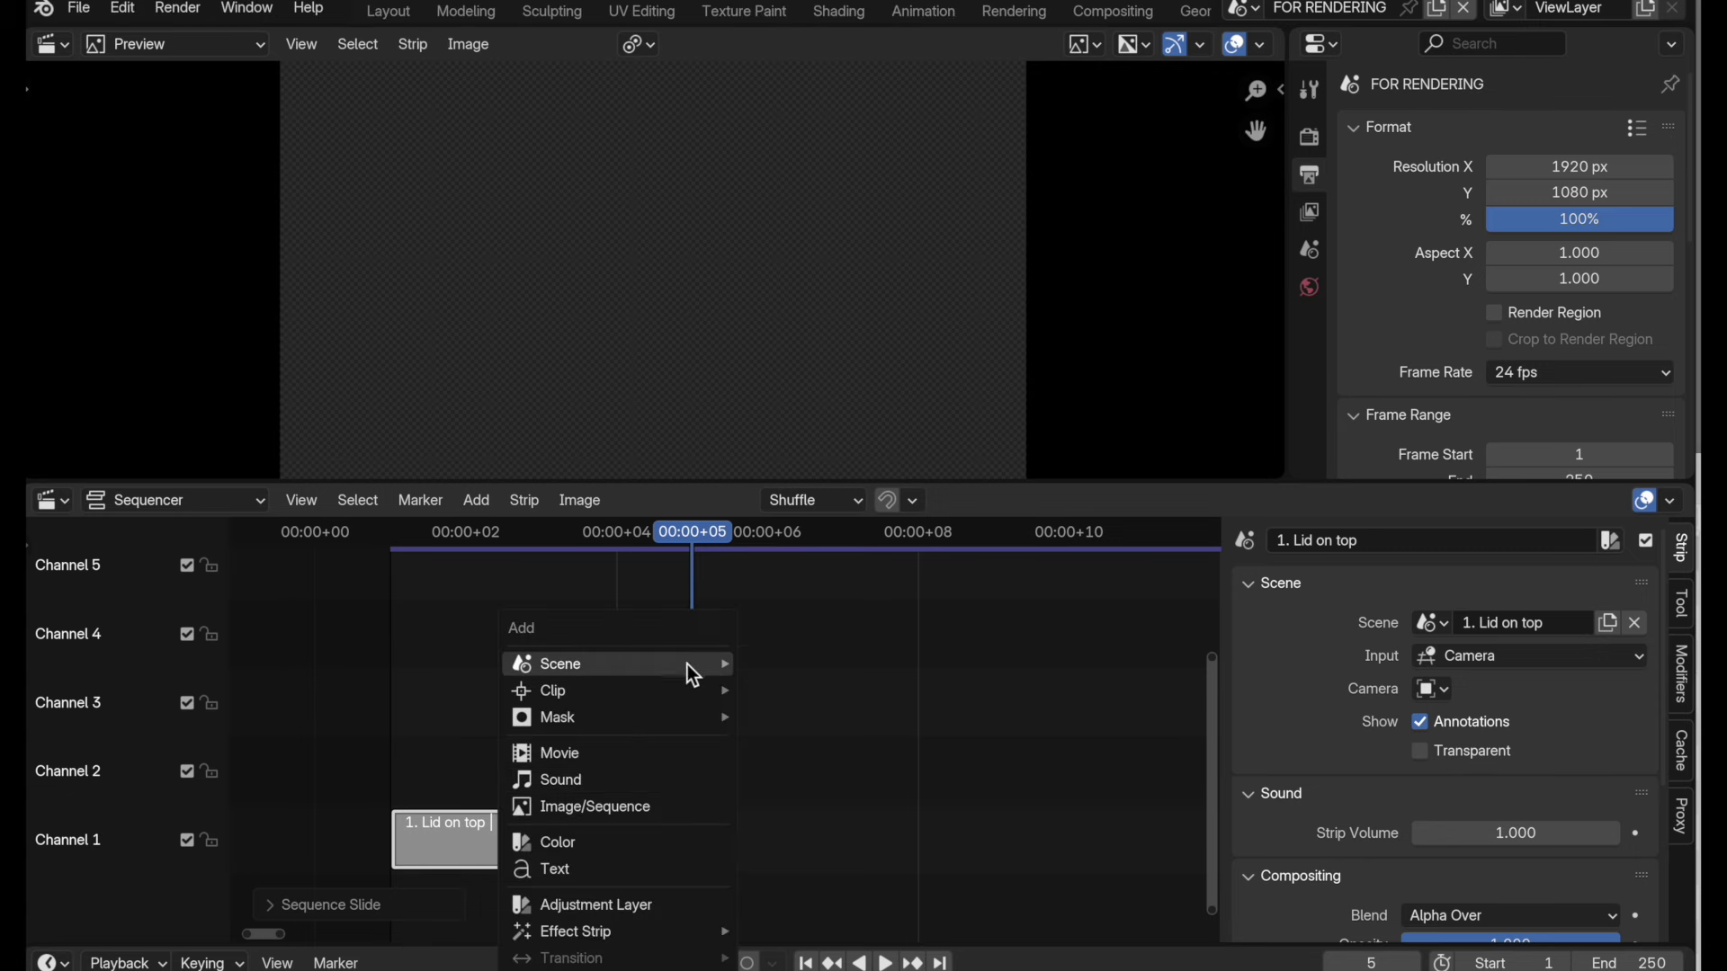
mouse_move(688, 665)
click(807, 727)
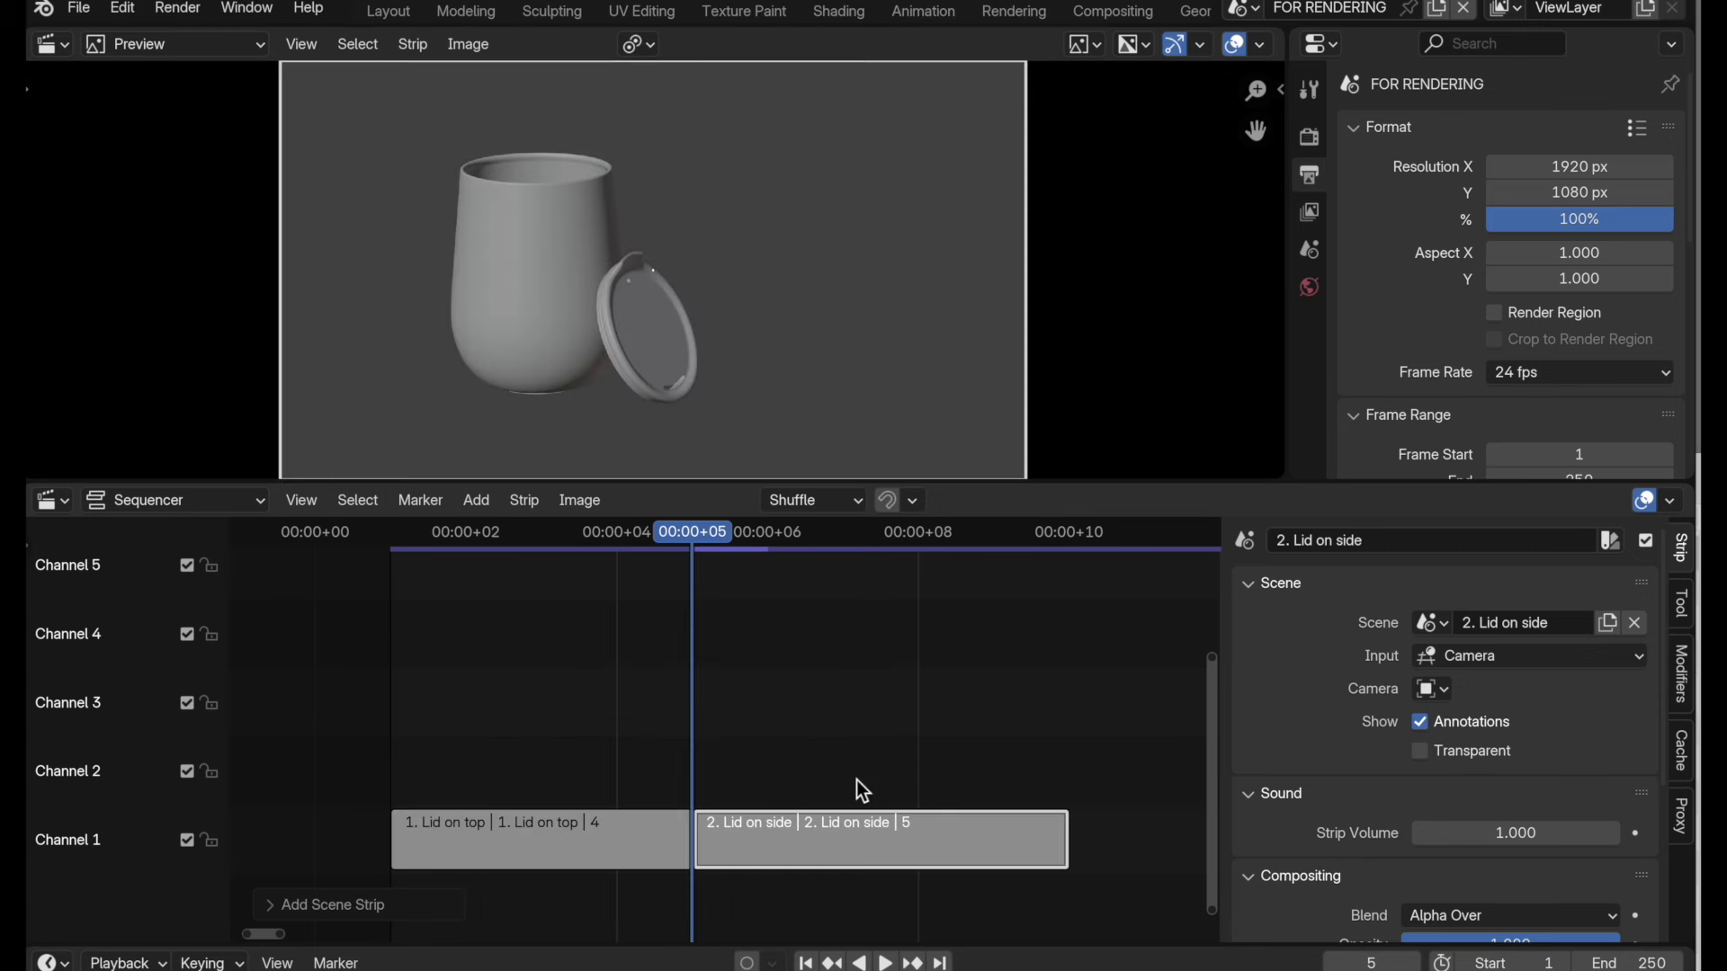
drag(1064, 845, 1001, 839)
- Add the 3. Camera Up scene as a strip at frame 9 and trim it to 4 frames
ctrl+scroll(1001, 839, right, 3)
ctrl+scroll(1008, 850, right, 2)
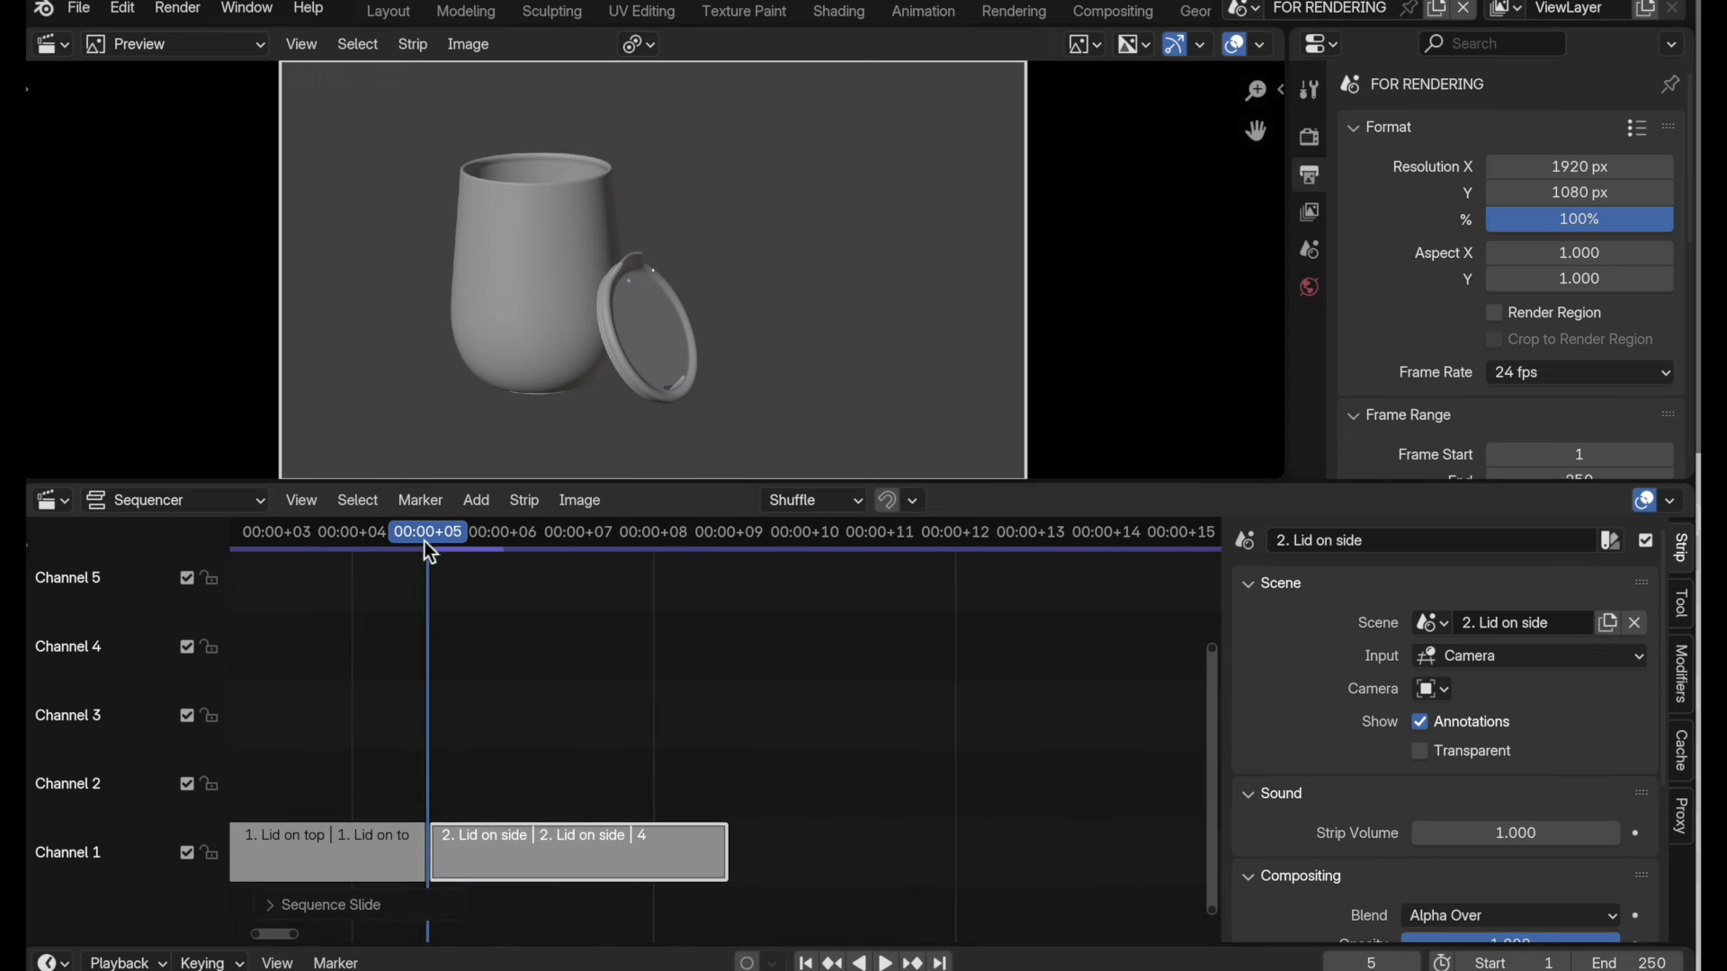
drag(429, 546, 705, 549)
key(shift+a)
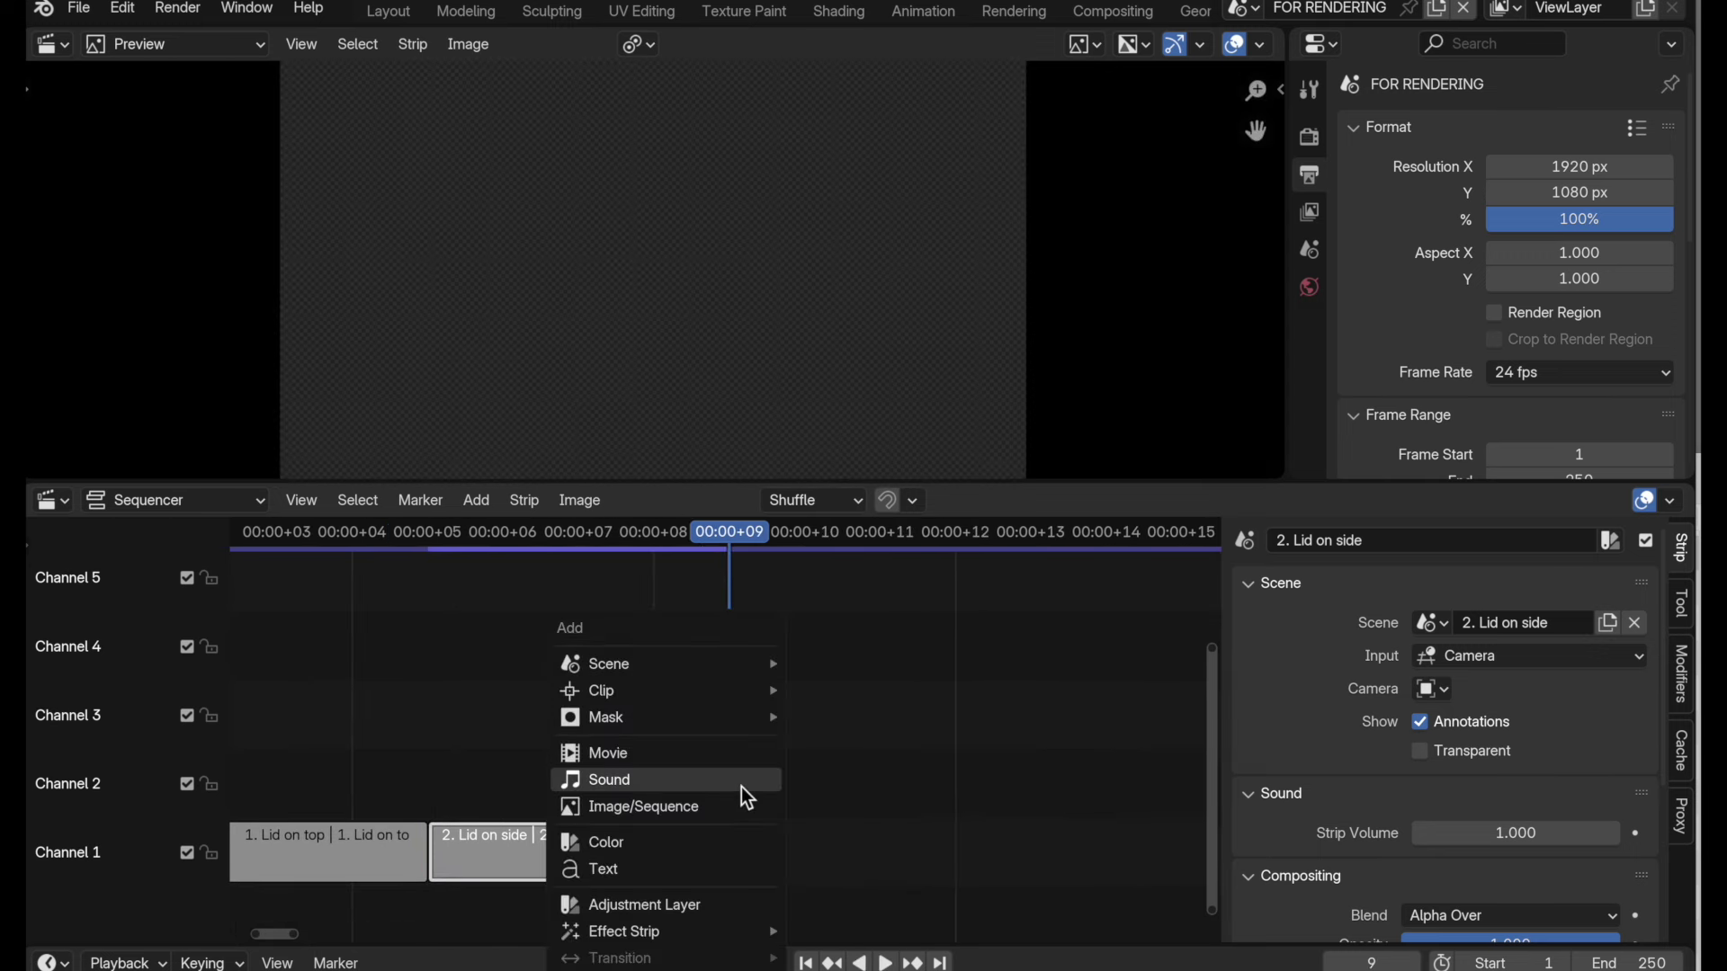
mouse_move(716, 671)
click(843, 750)
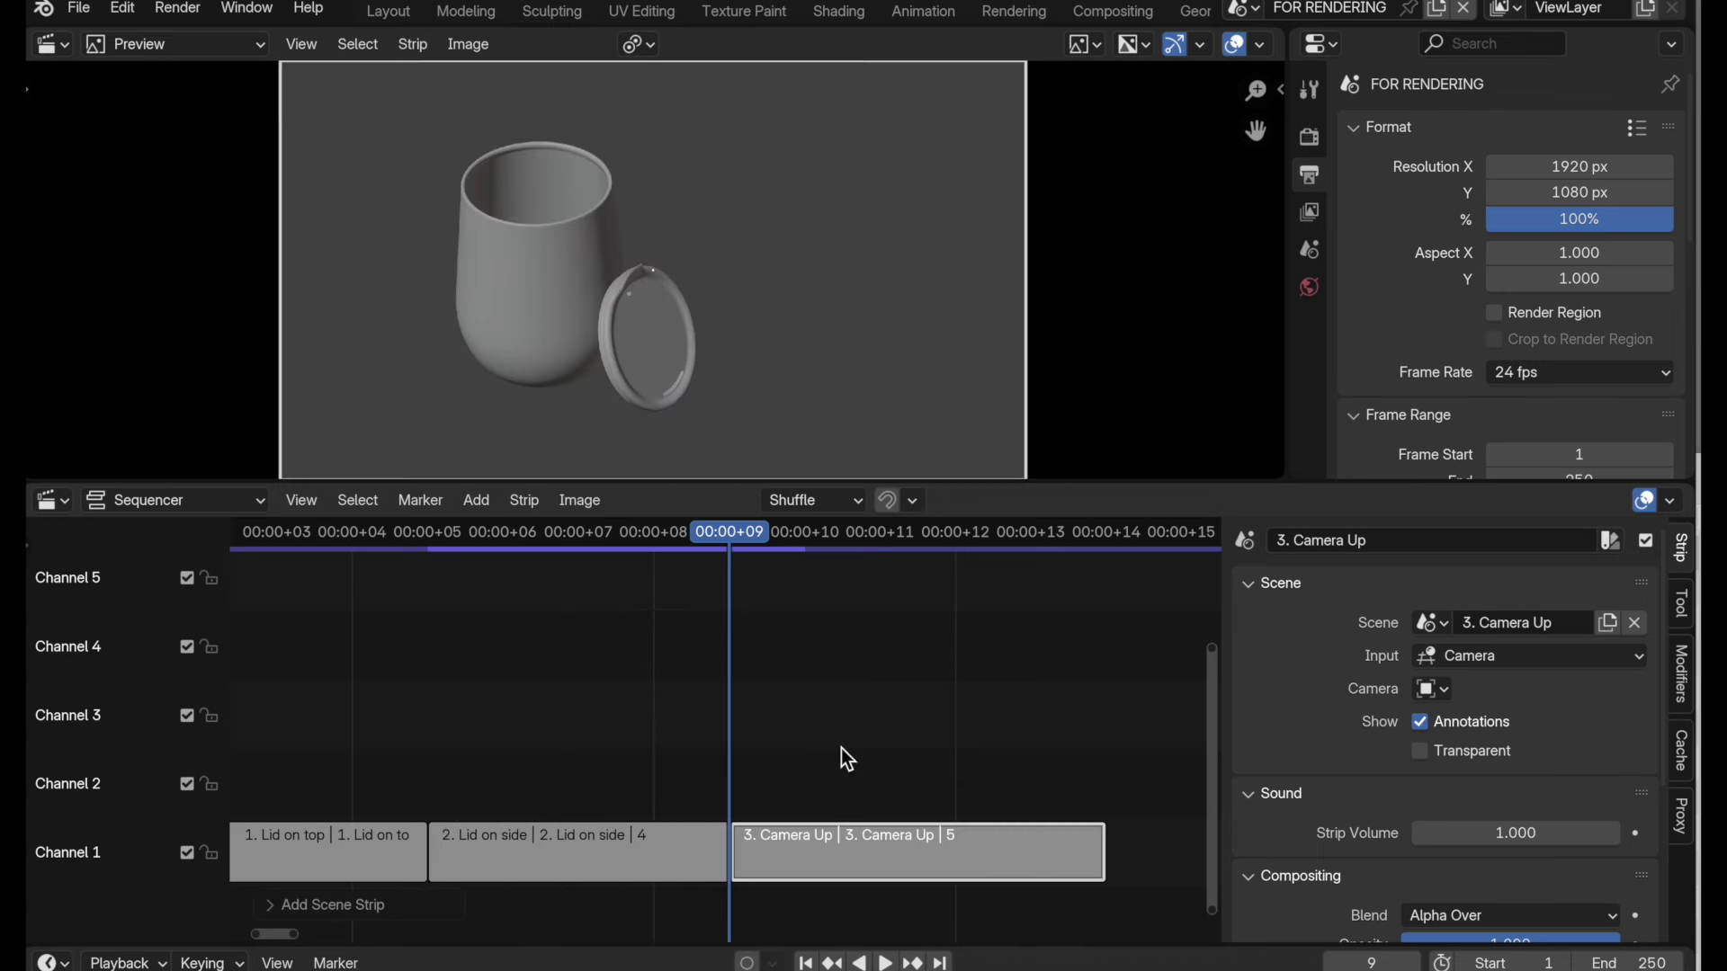
drag(1105, 855, 1066, 856)
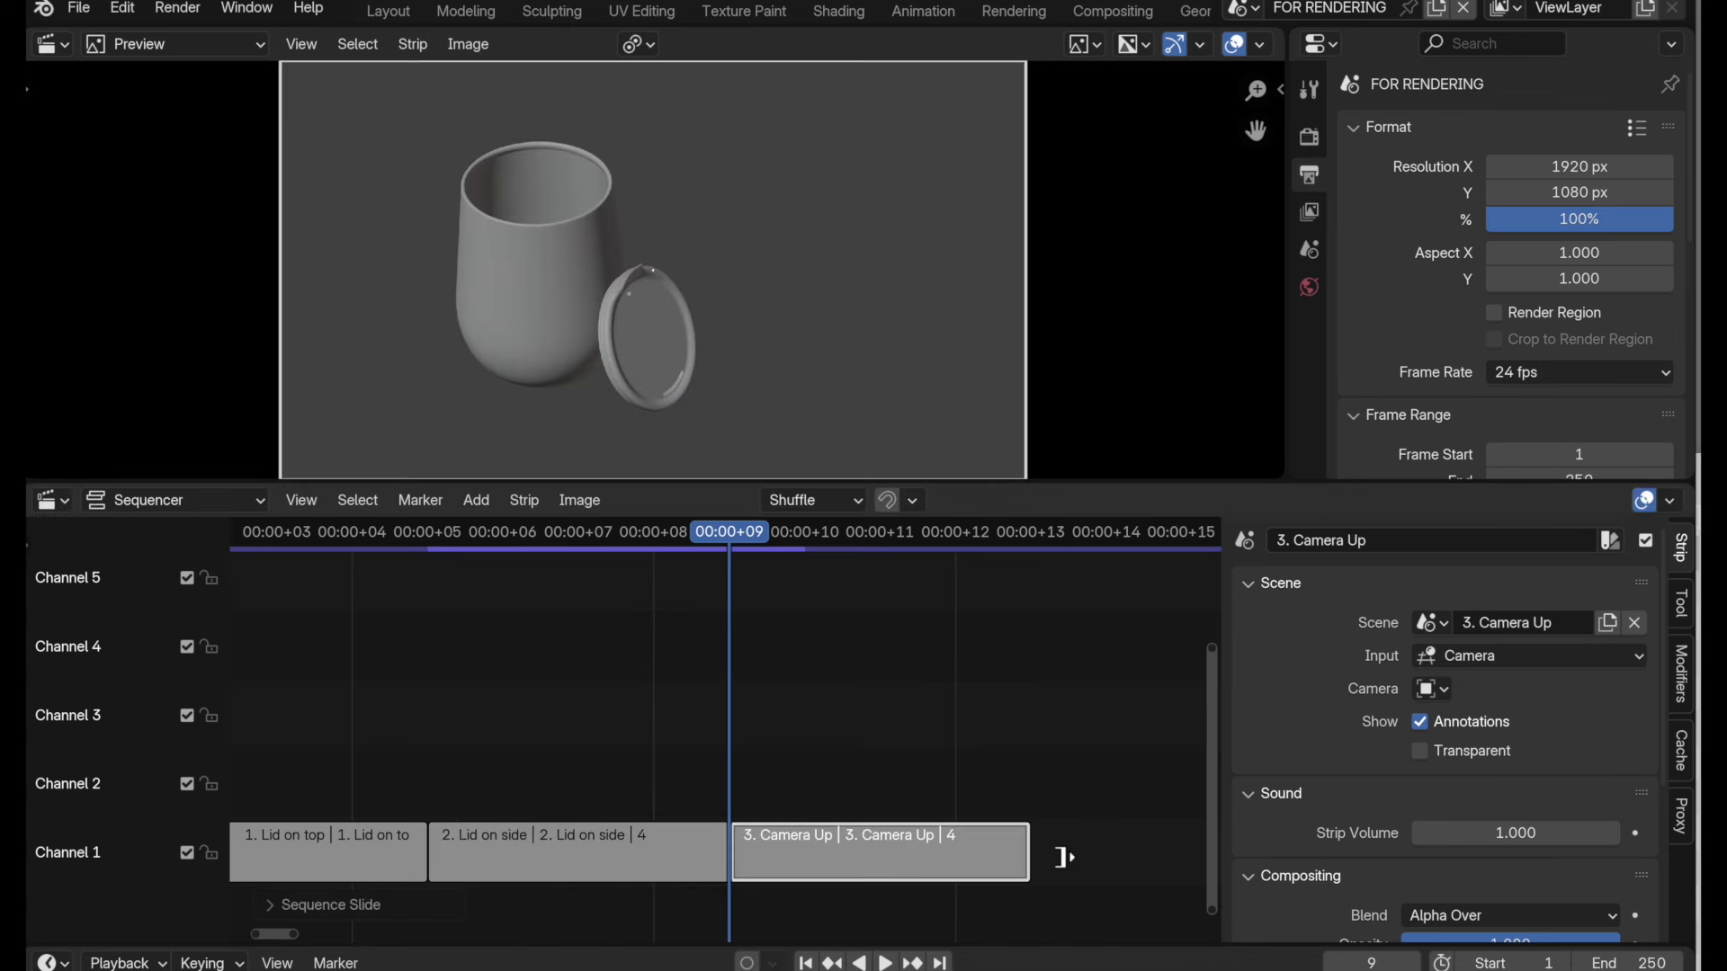
- Play and scrub through the sequence to check the scene strips in the preview
key(space)
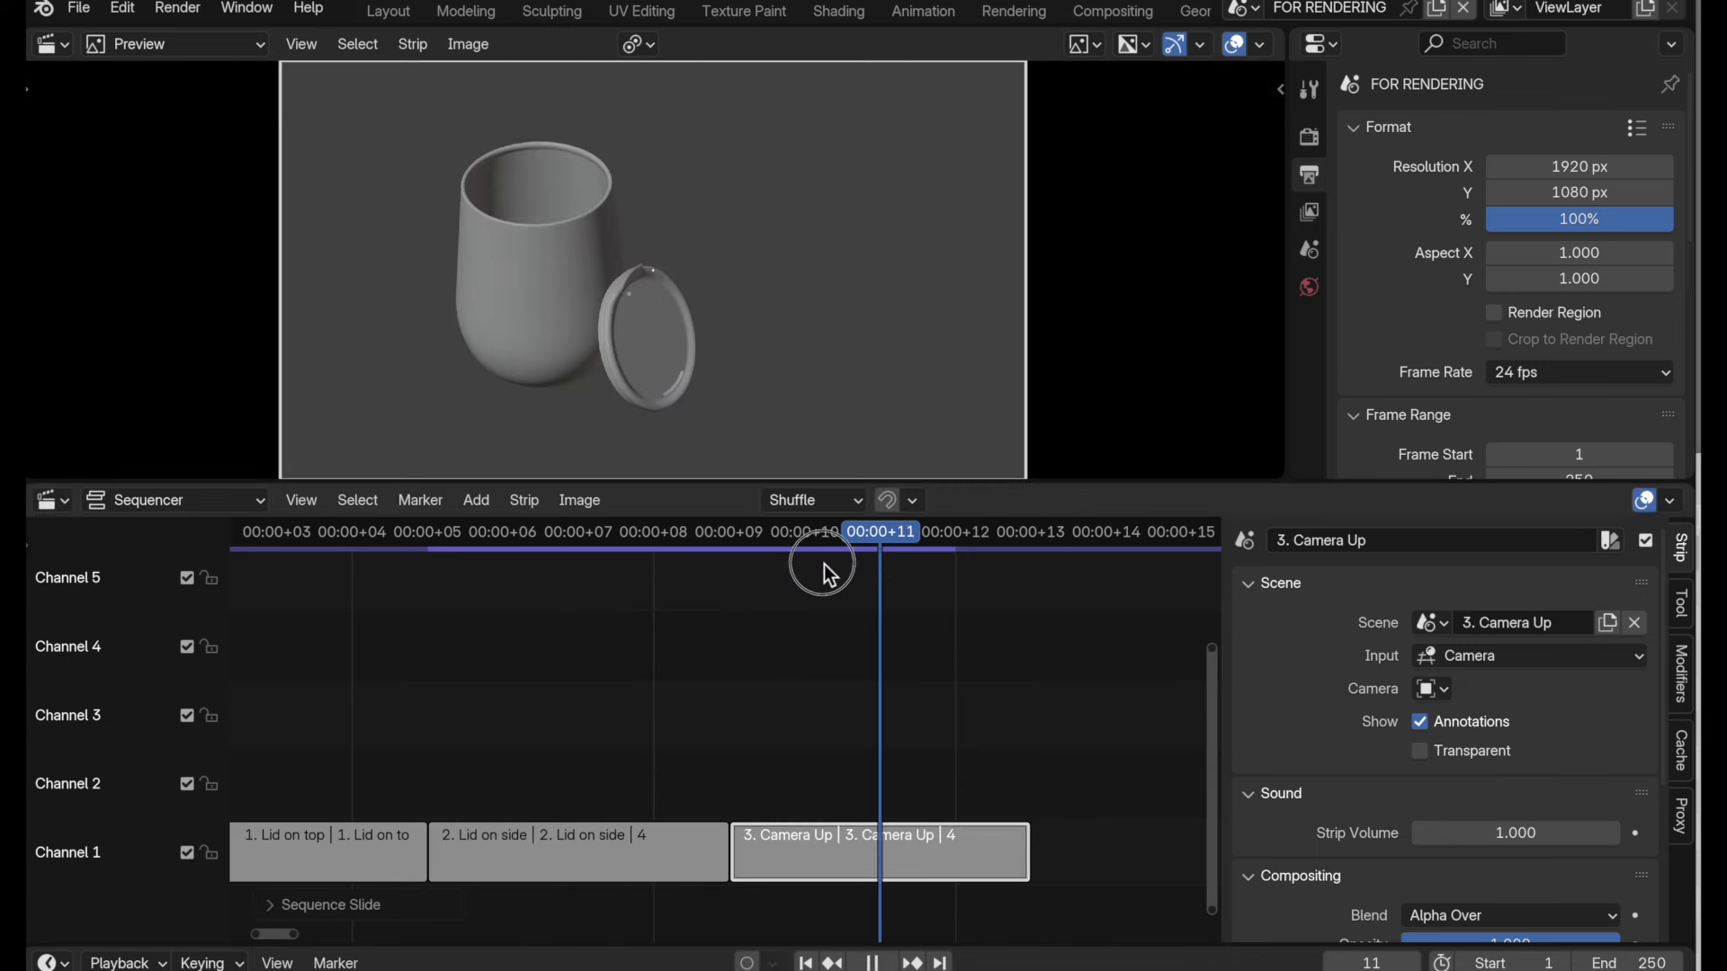
click(639, 583)
drag(639, 583, 790, 588)
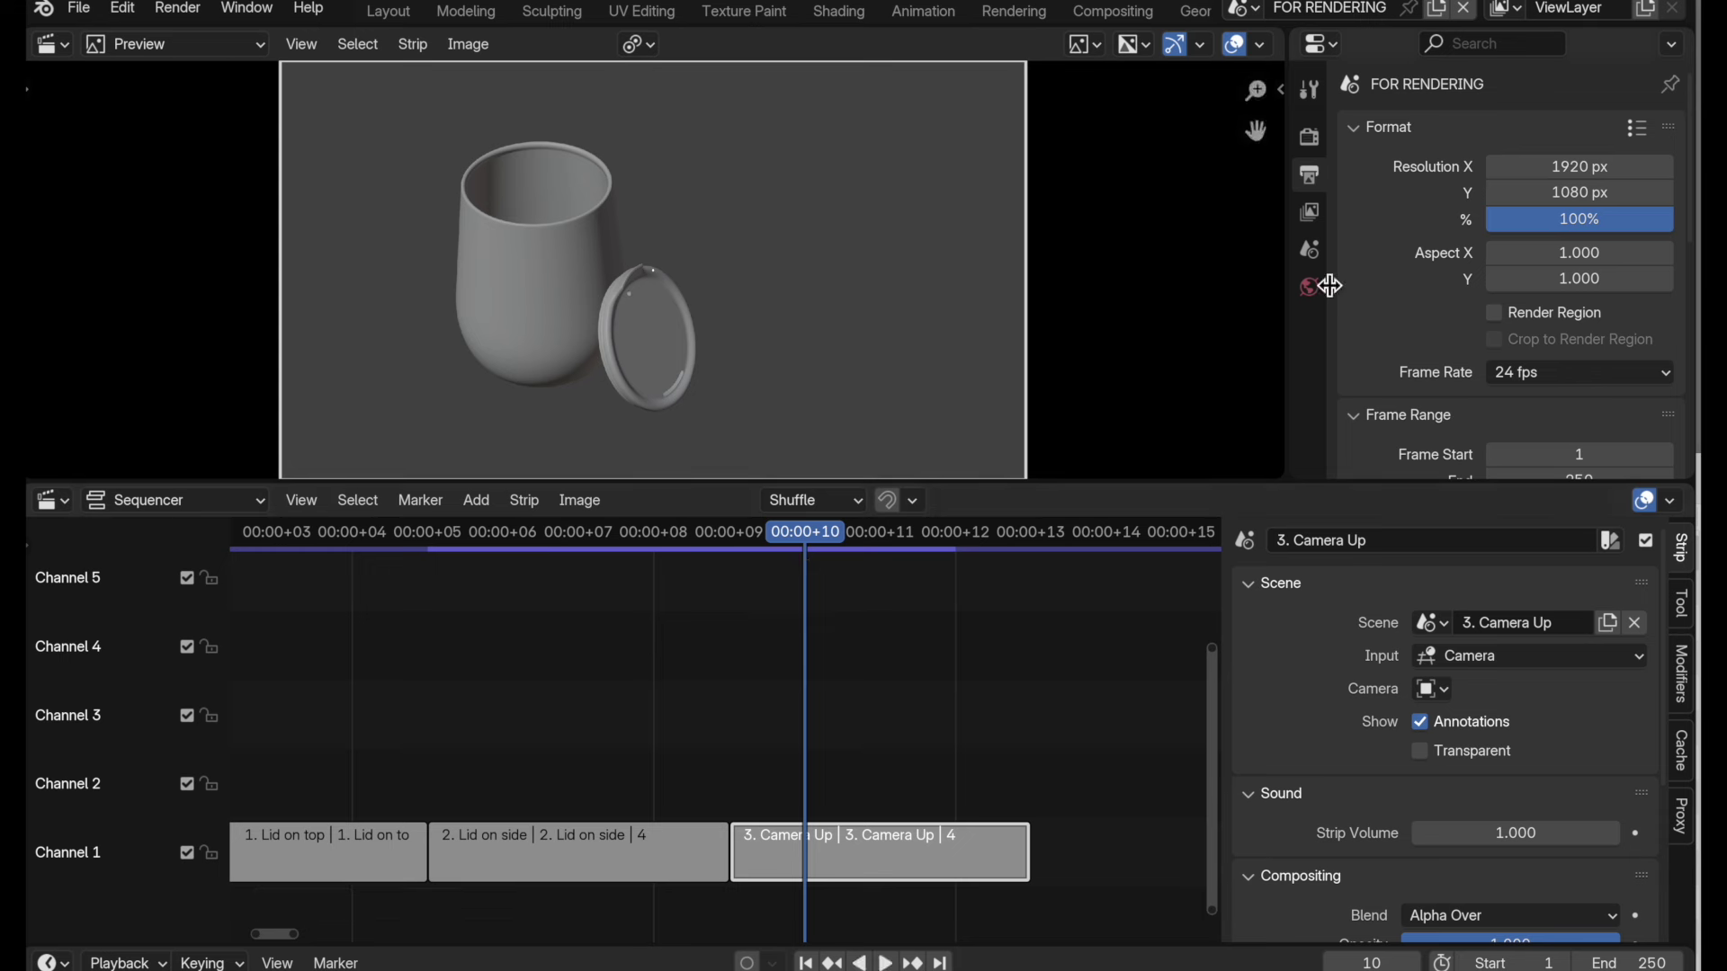
- Set the FOR RENDERING scene's render engine to Cycles and its device to GPU Compute
click(1310, 137)
click(1543, 139)
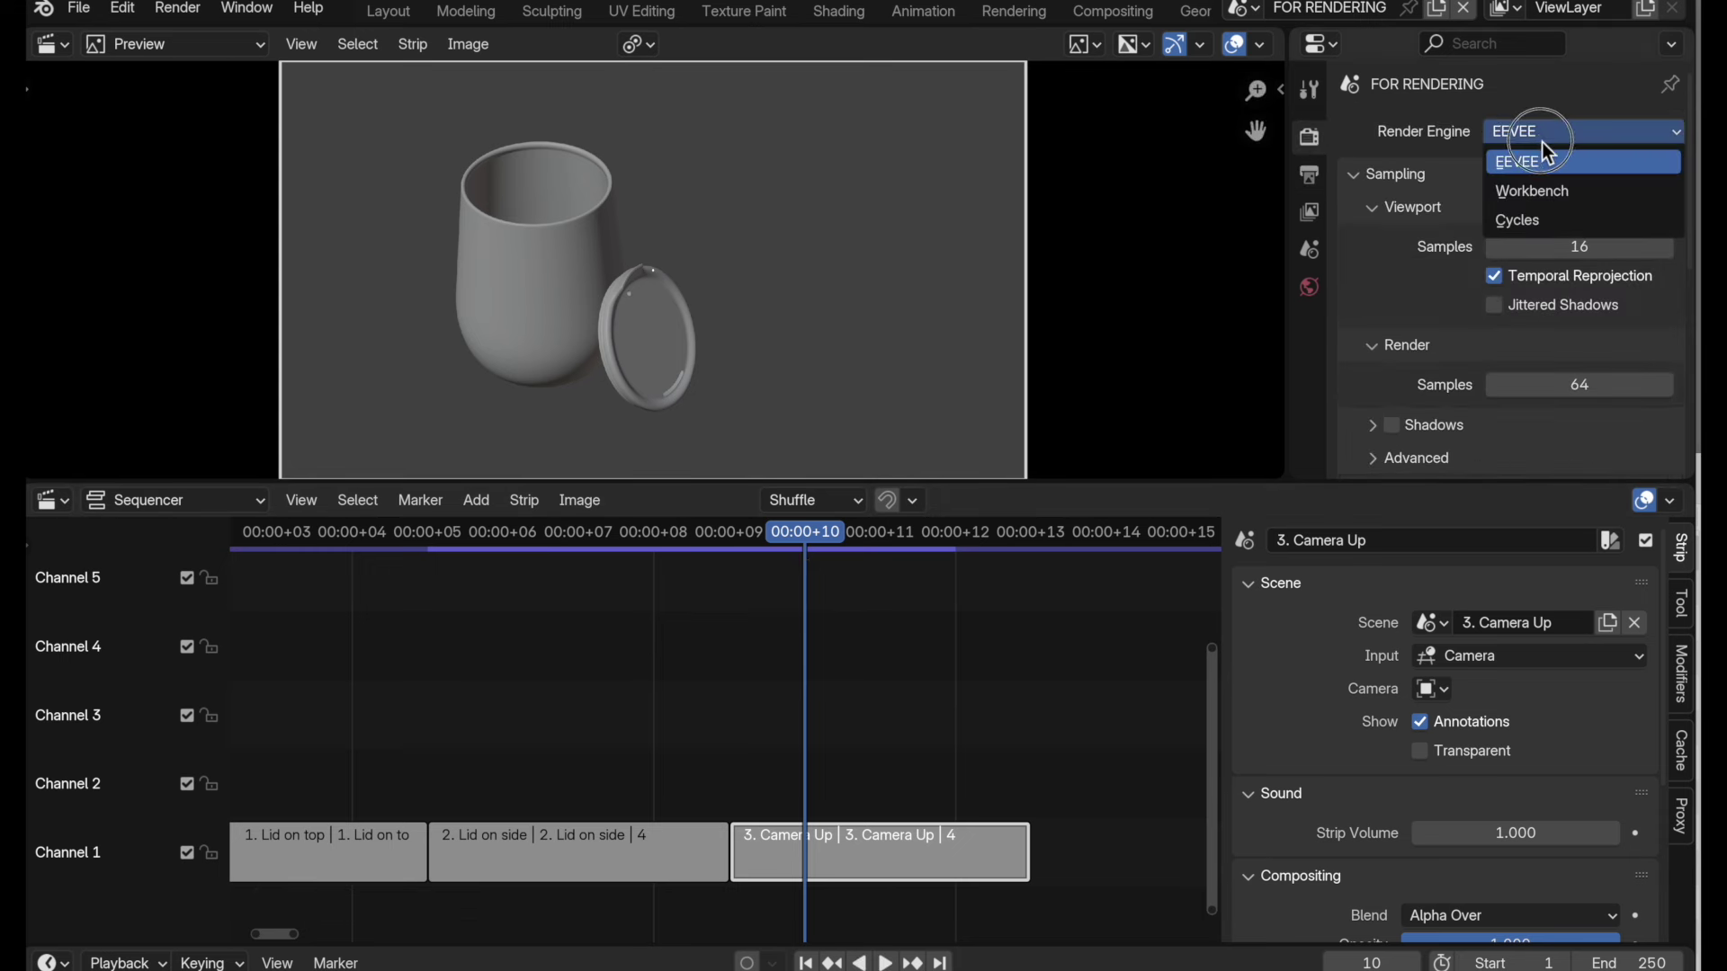
click(1546, 219)
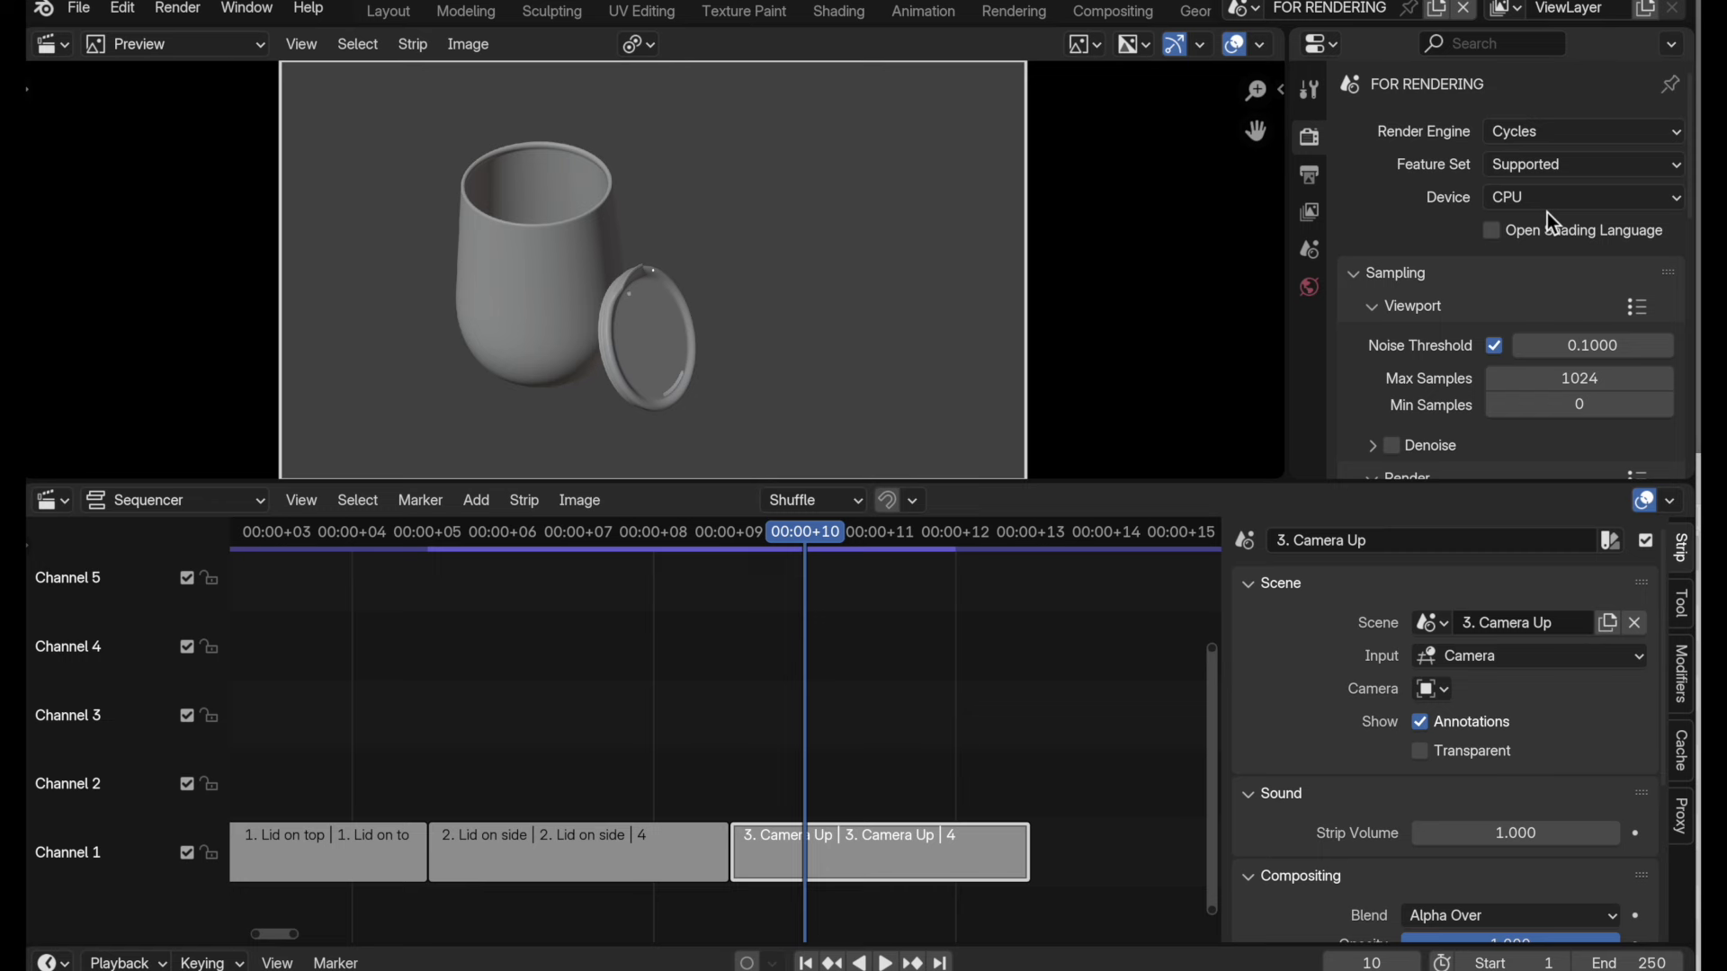
click(1547, 209)
click(1541, 256)
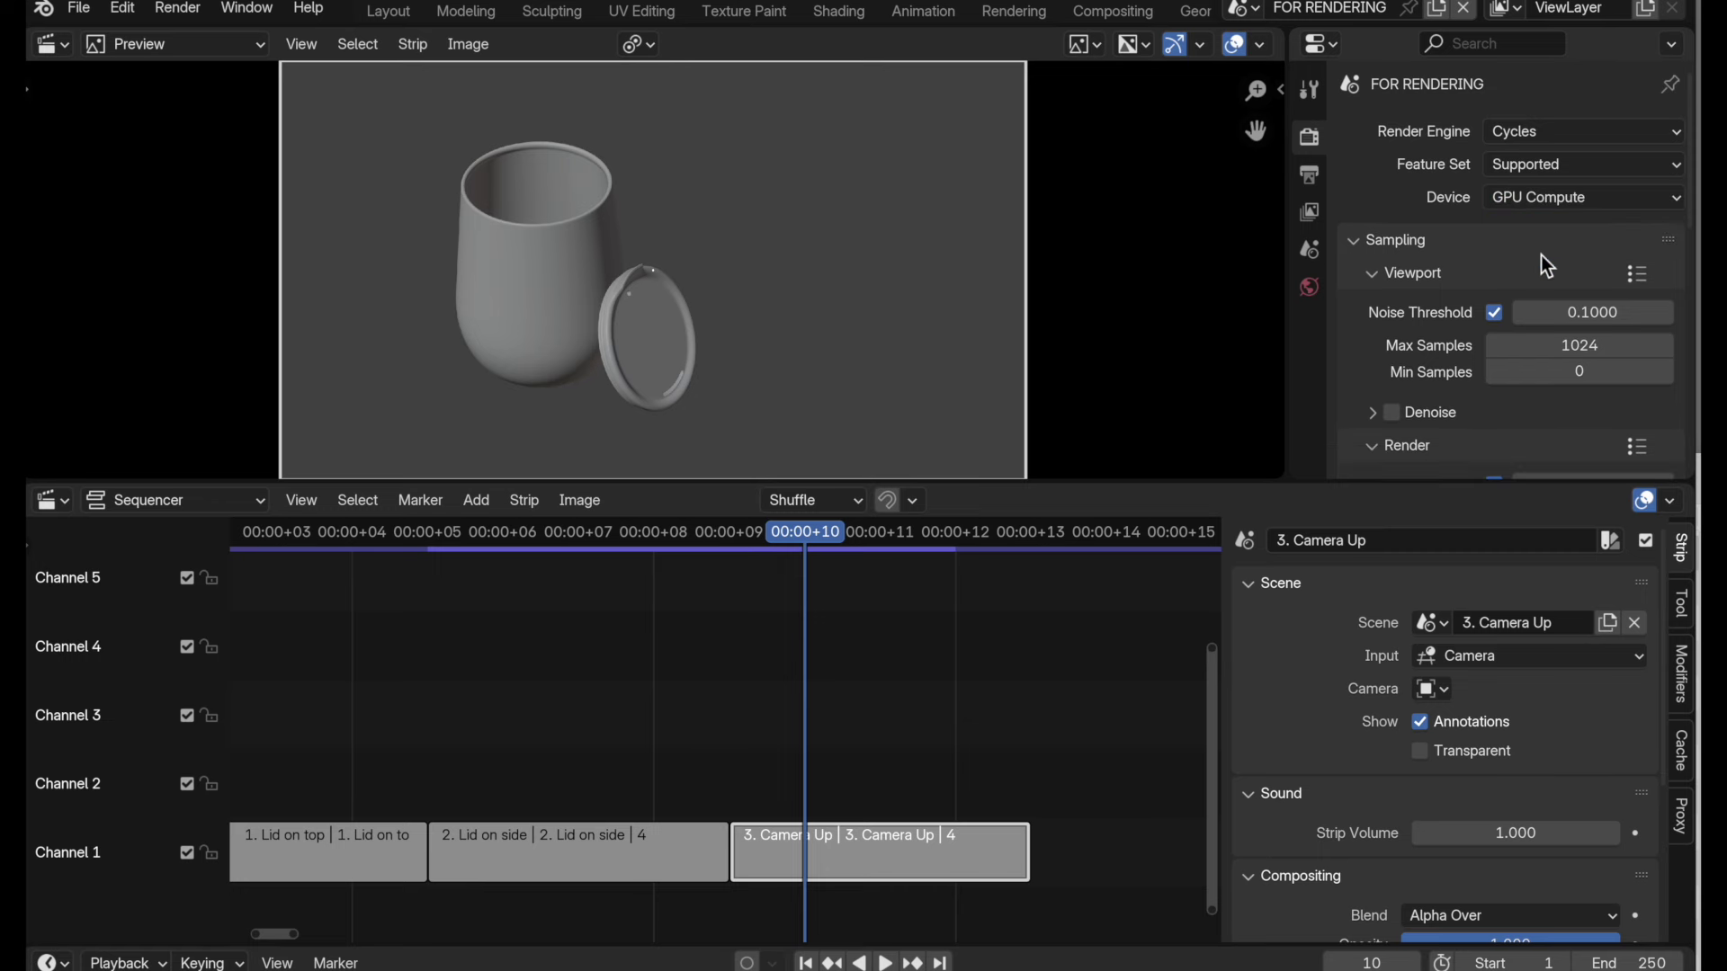
- Set the final render's maximum samples to 300
scroll(1534, 396, down, 3)
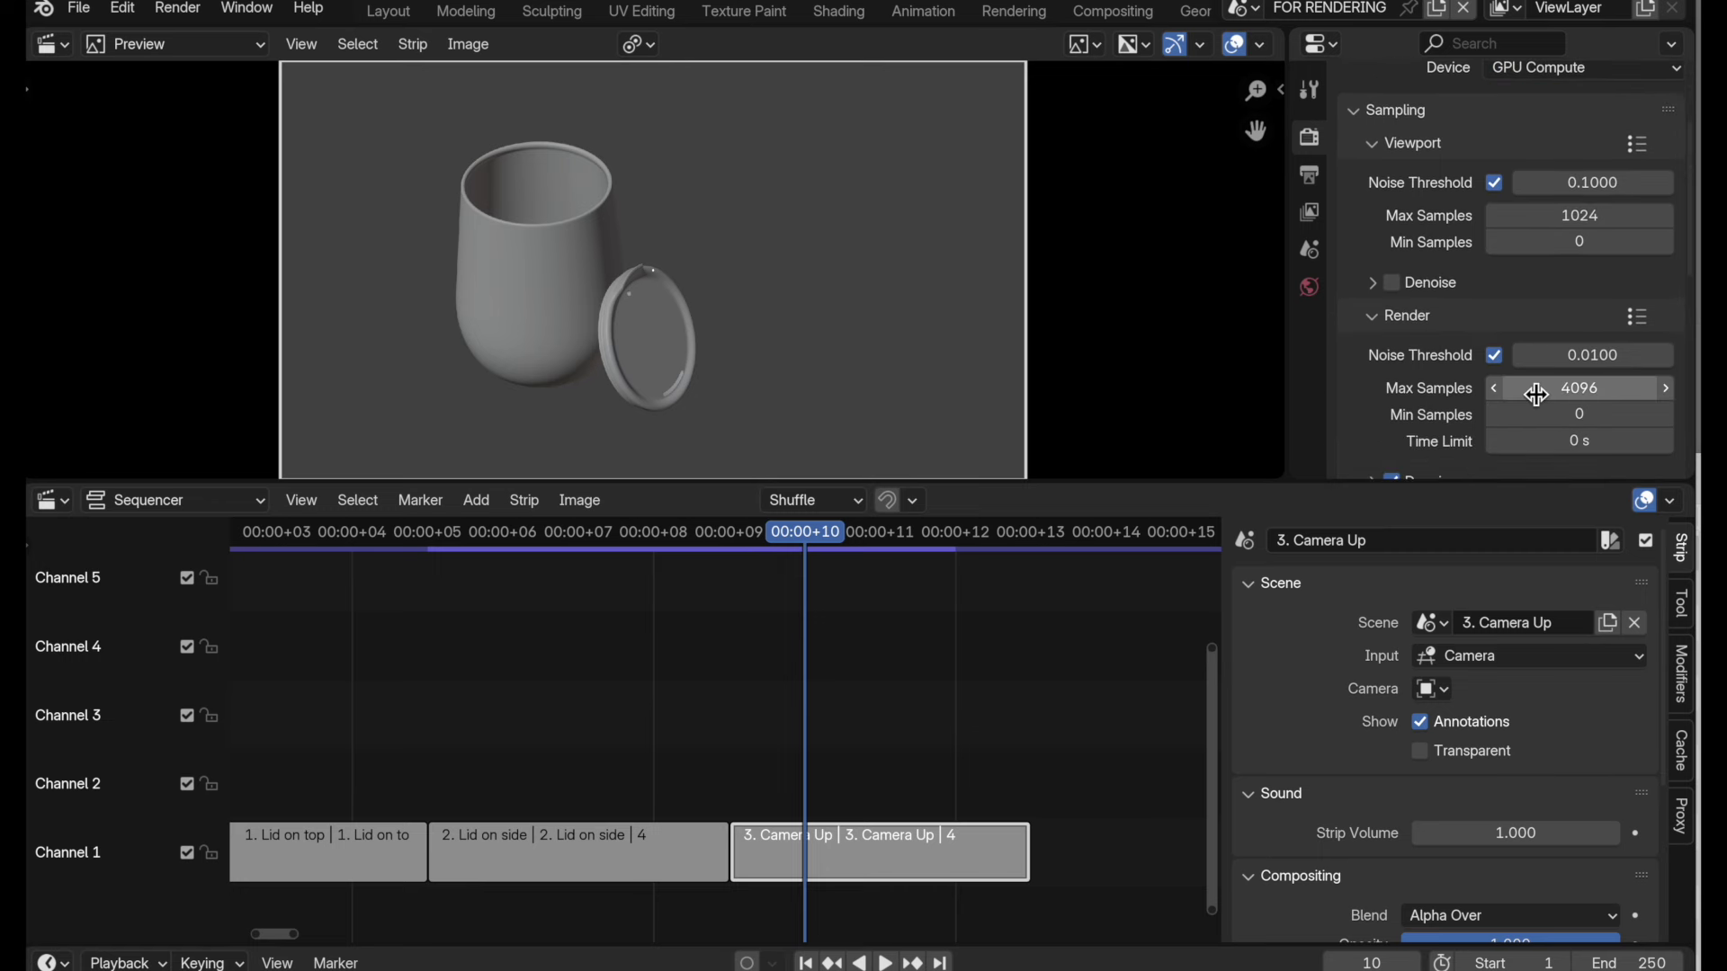
scroll(1538, 396, down, 2)
click(1583, 304)
text(3)
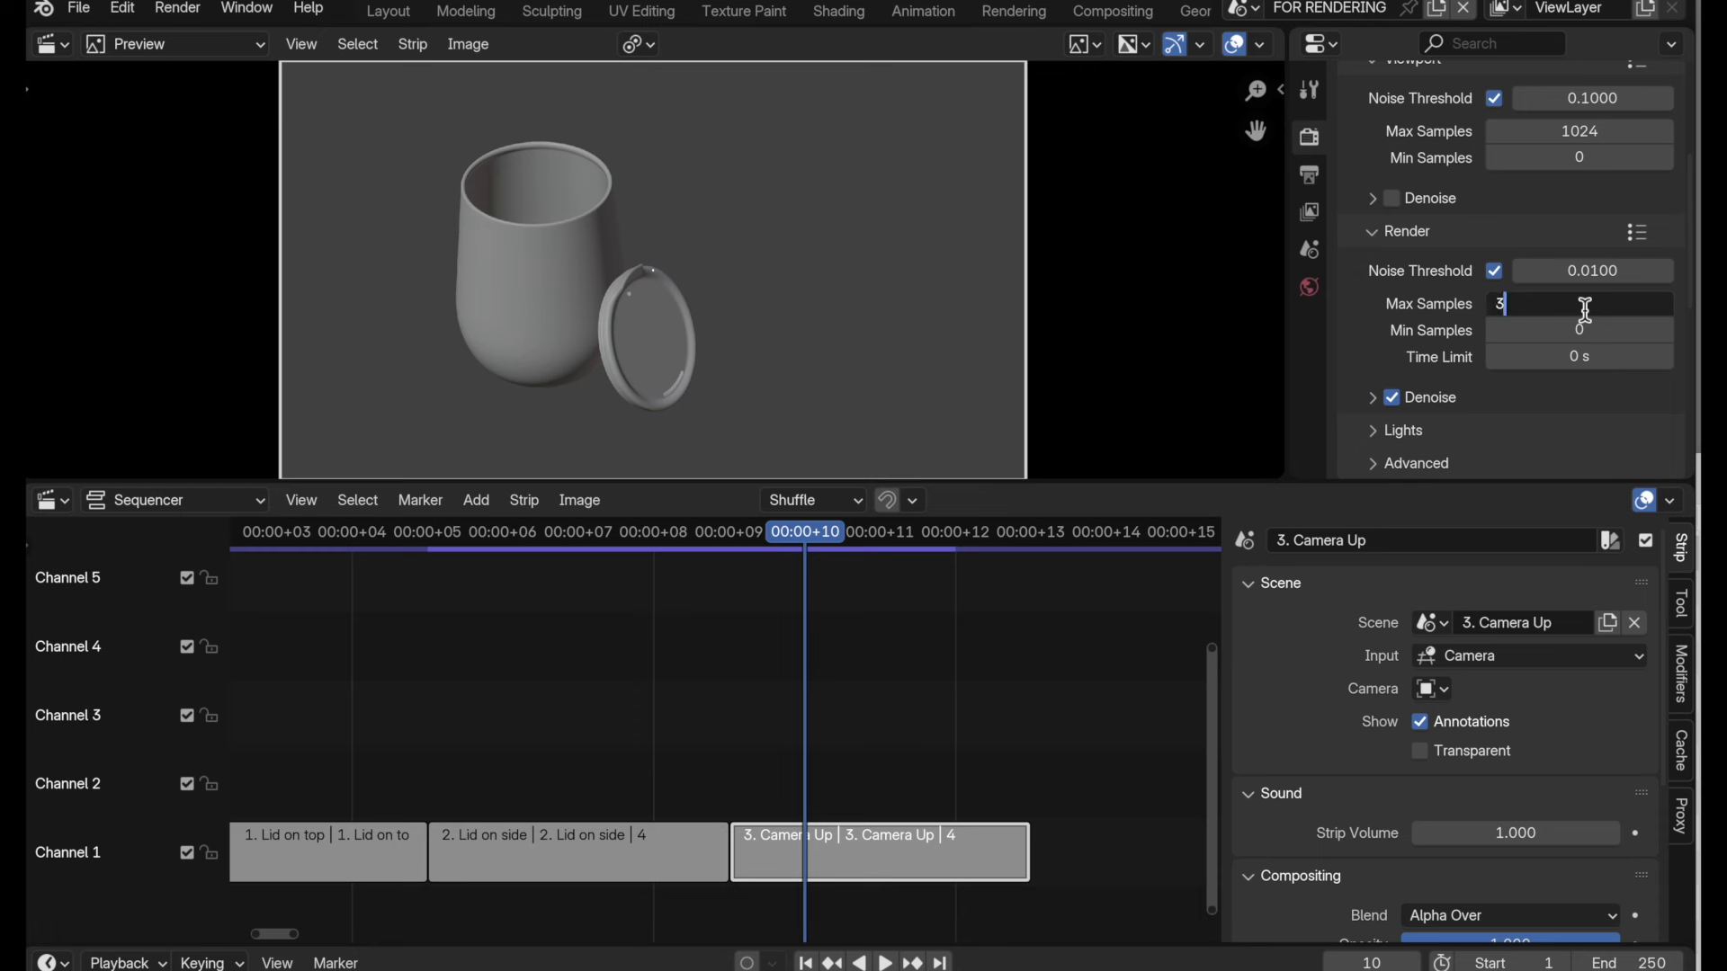
text(00)
key(Return)
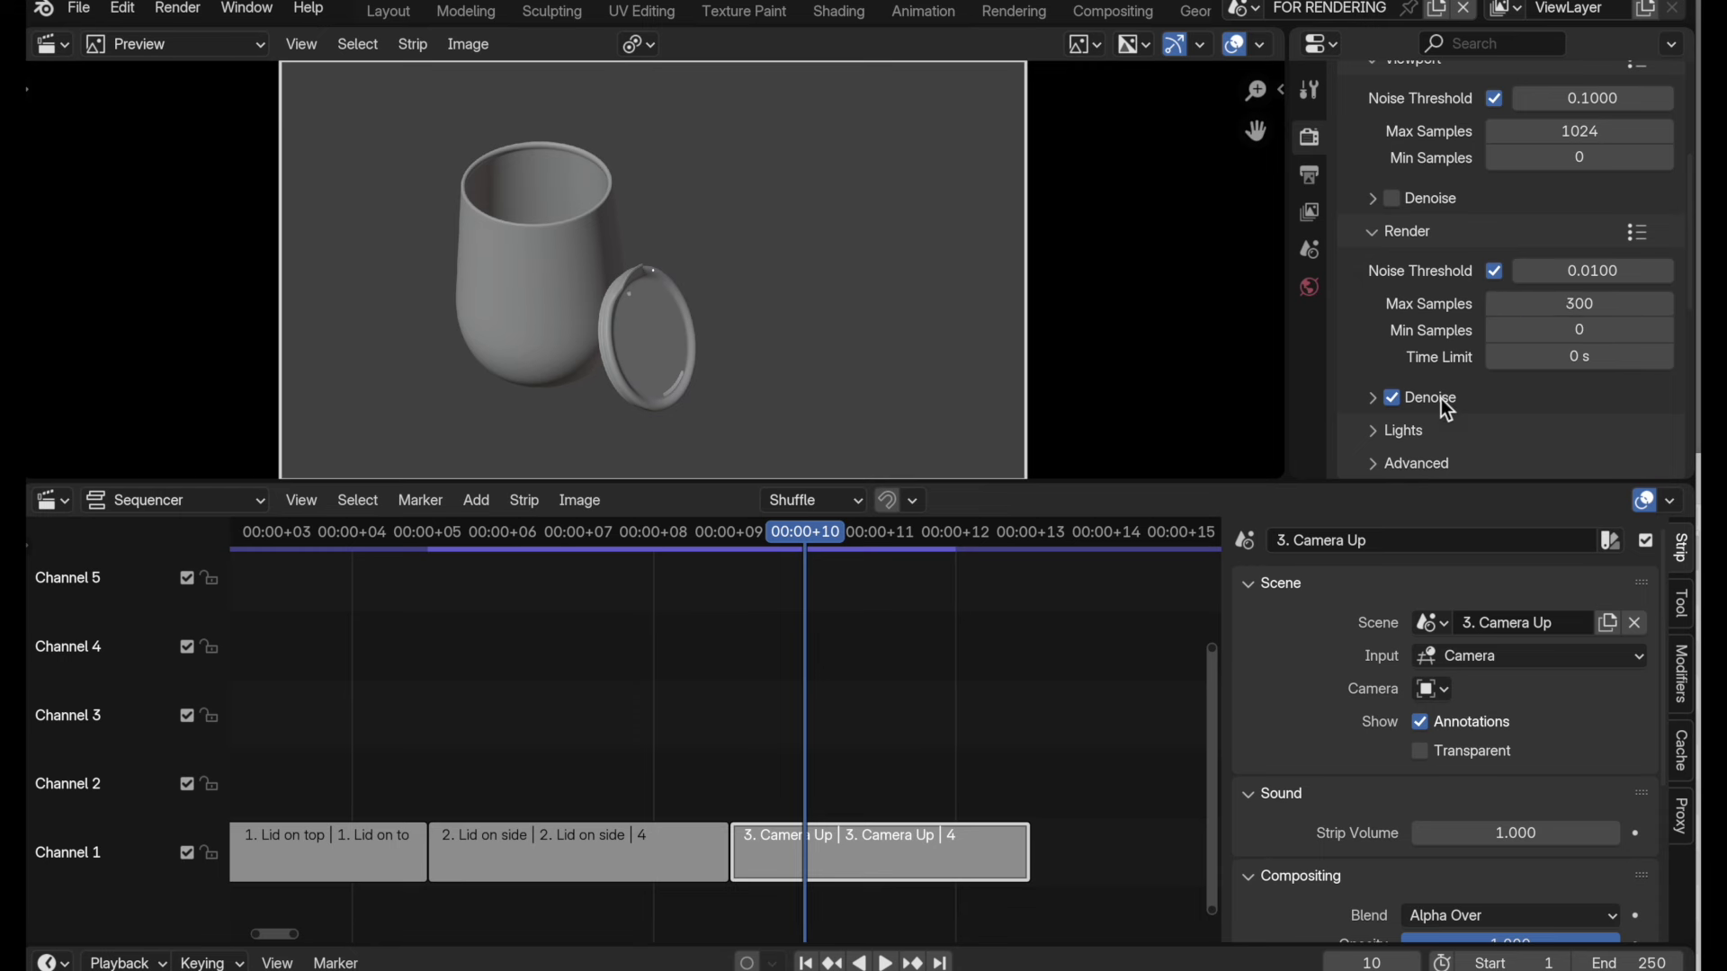
- Inspect the denoising options for the final render
click(1373, 432)
scroll(1369, 430, down, 1)
click(1378, 341)
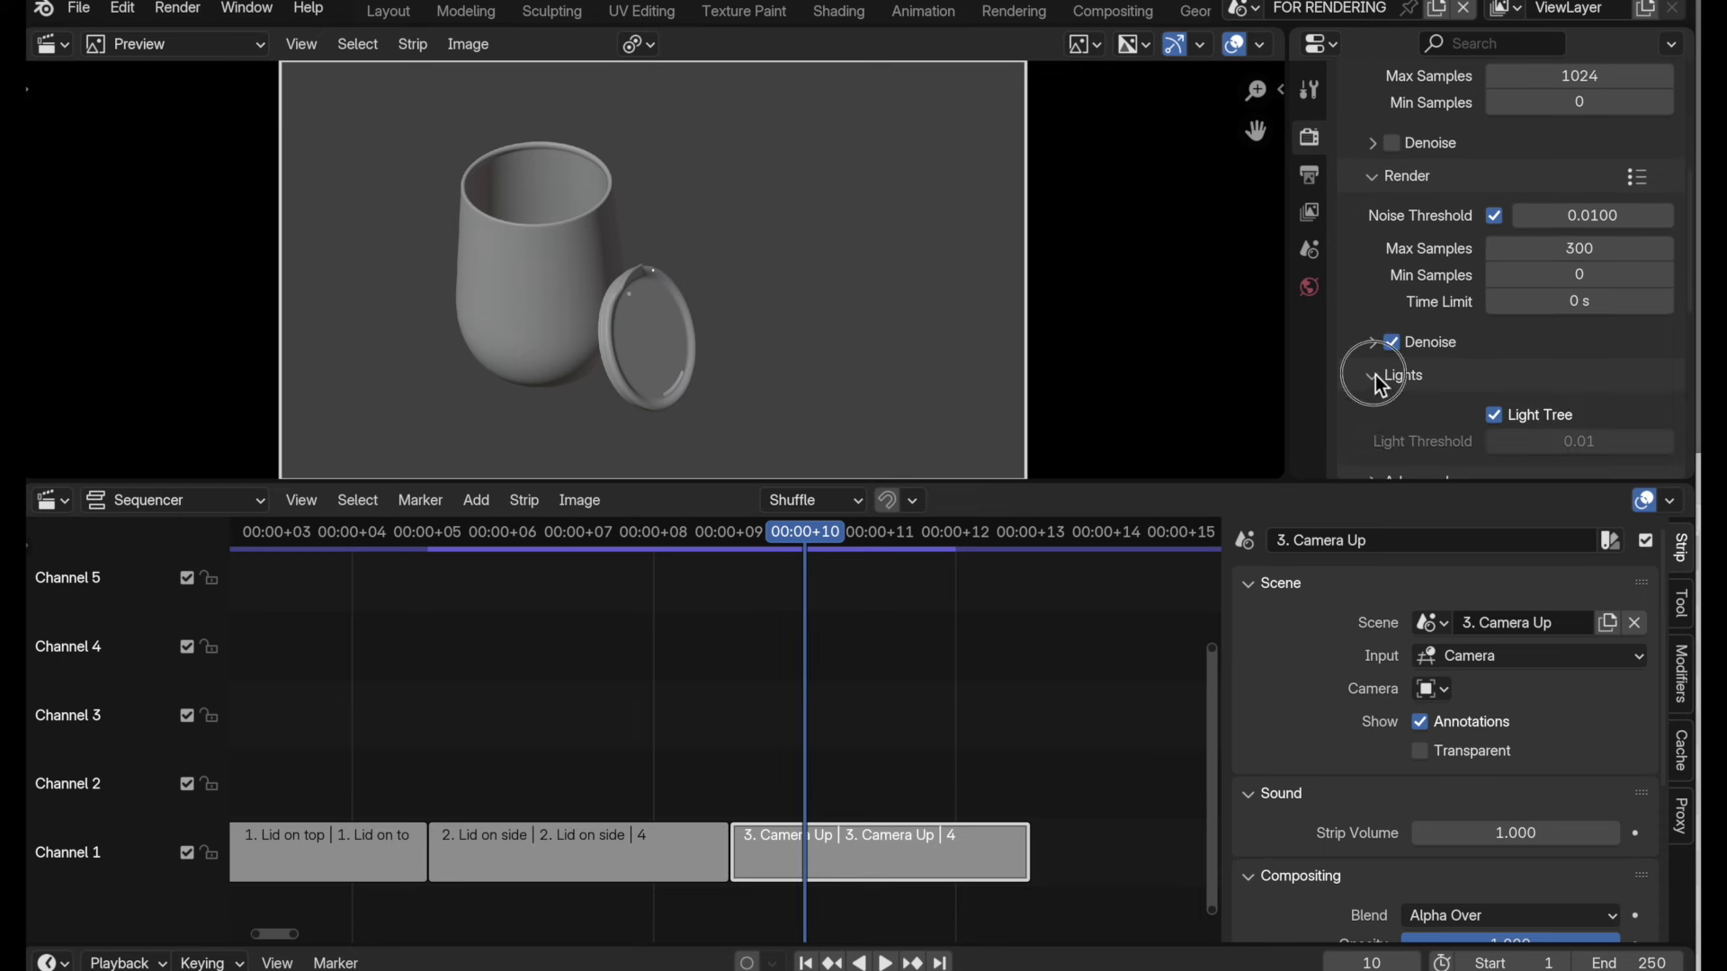
scroll(1453, 380, down, 3)
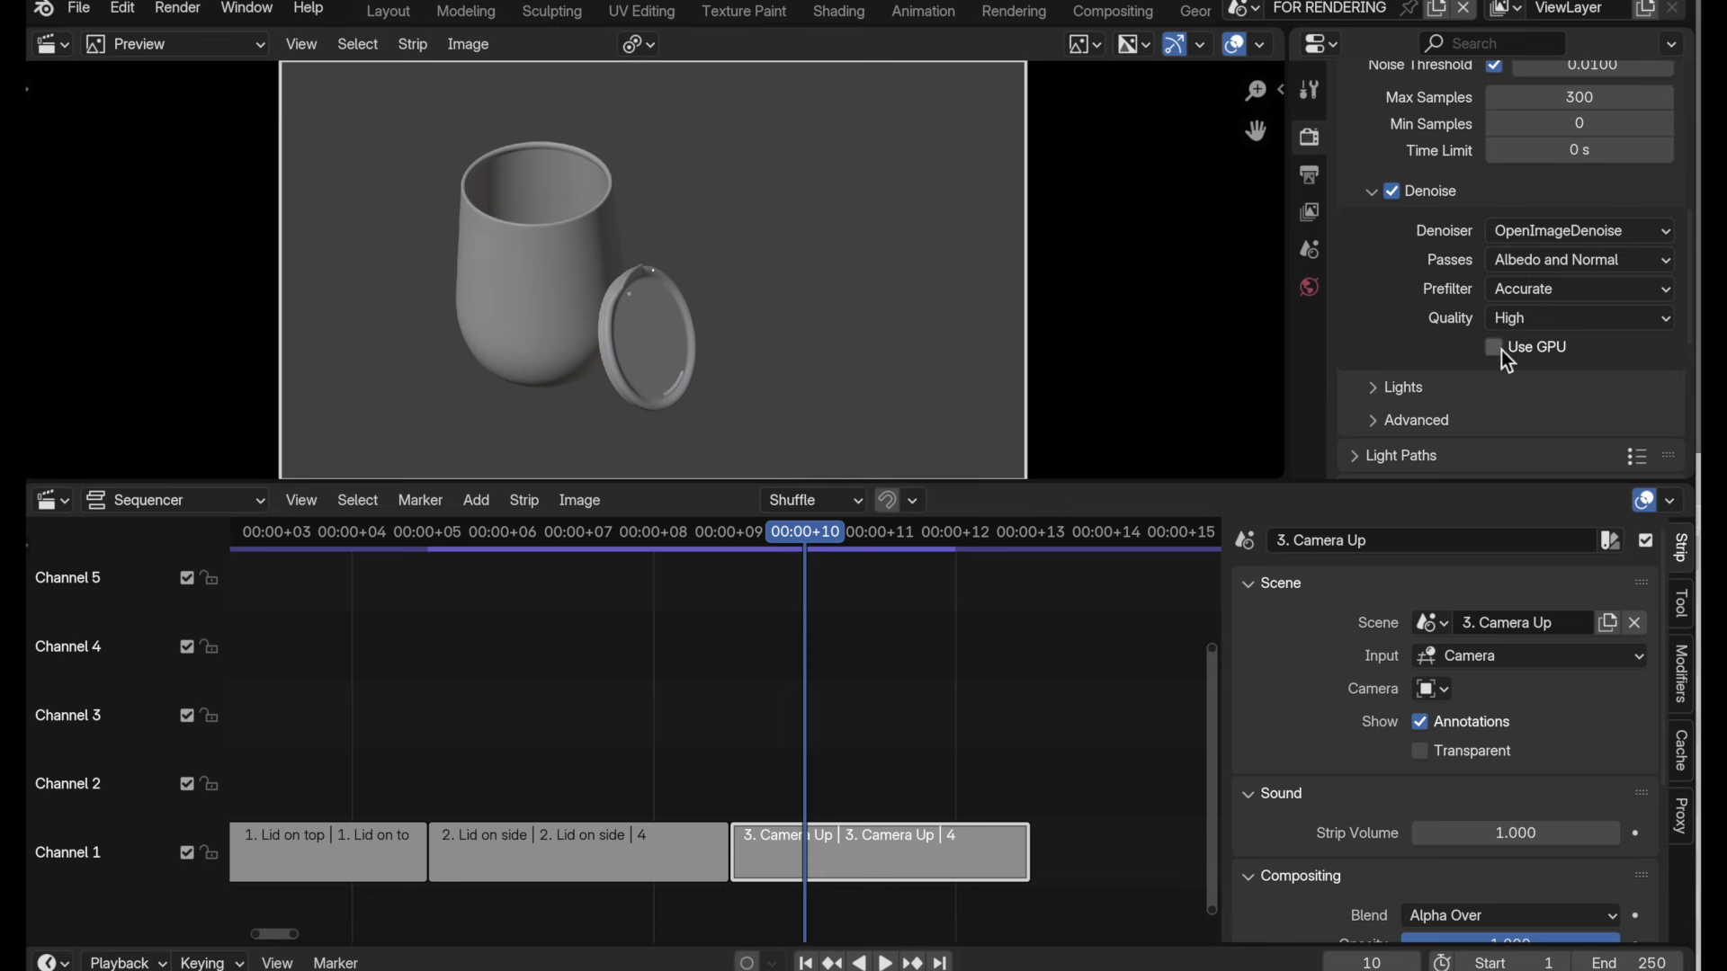
click(1371, 191)
scroll(1459, 377, up, 5)
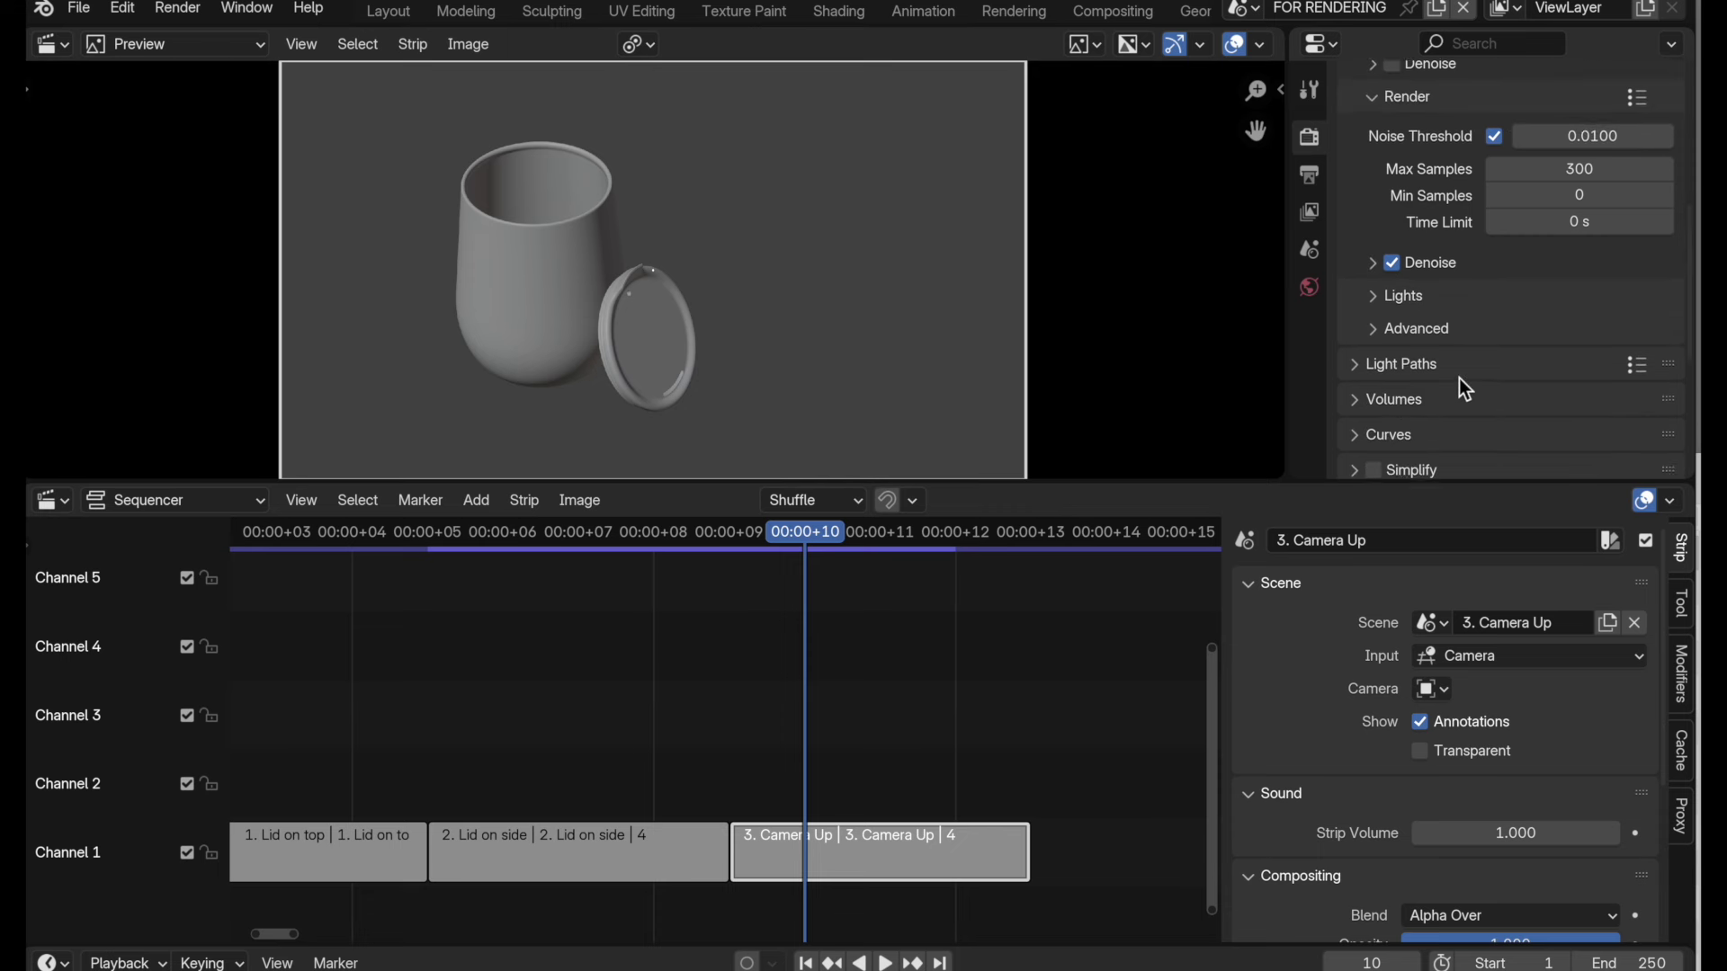
- Set the FOR RENDERING scene's color management view transform to Khronos PBR Neutral
scroll(1462, 387, down, 10)
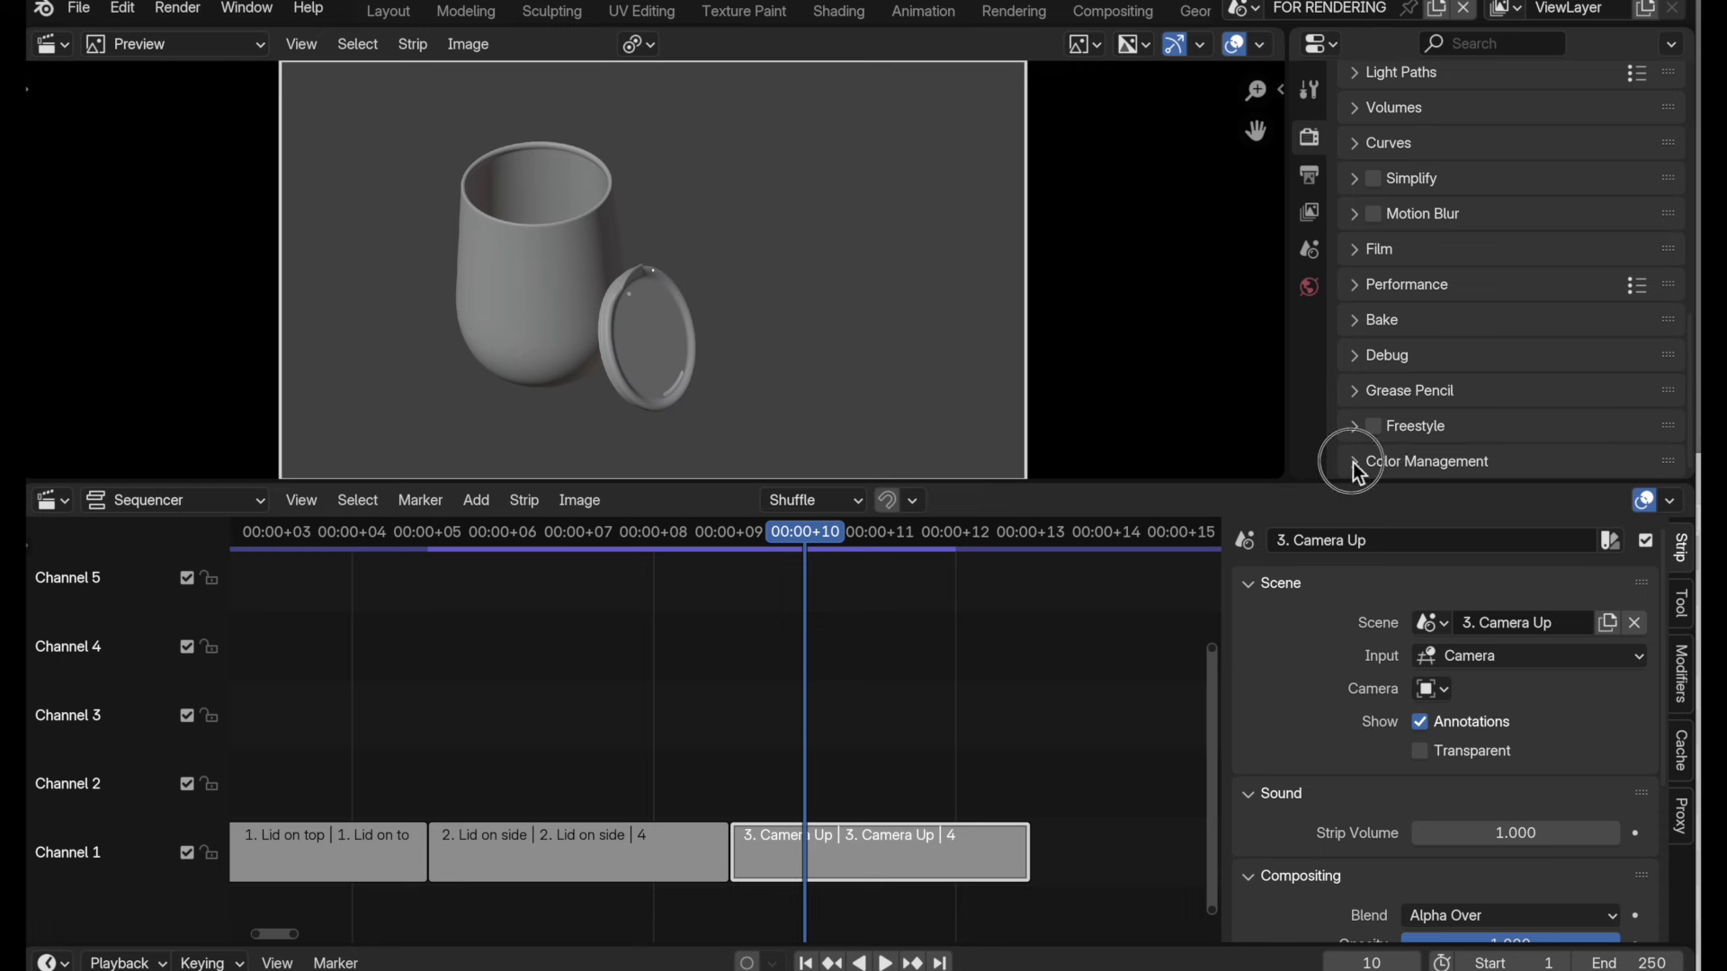
click(1353, 463)
scroll(1441, 434, down, 5)
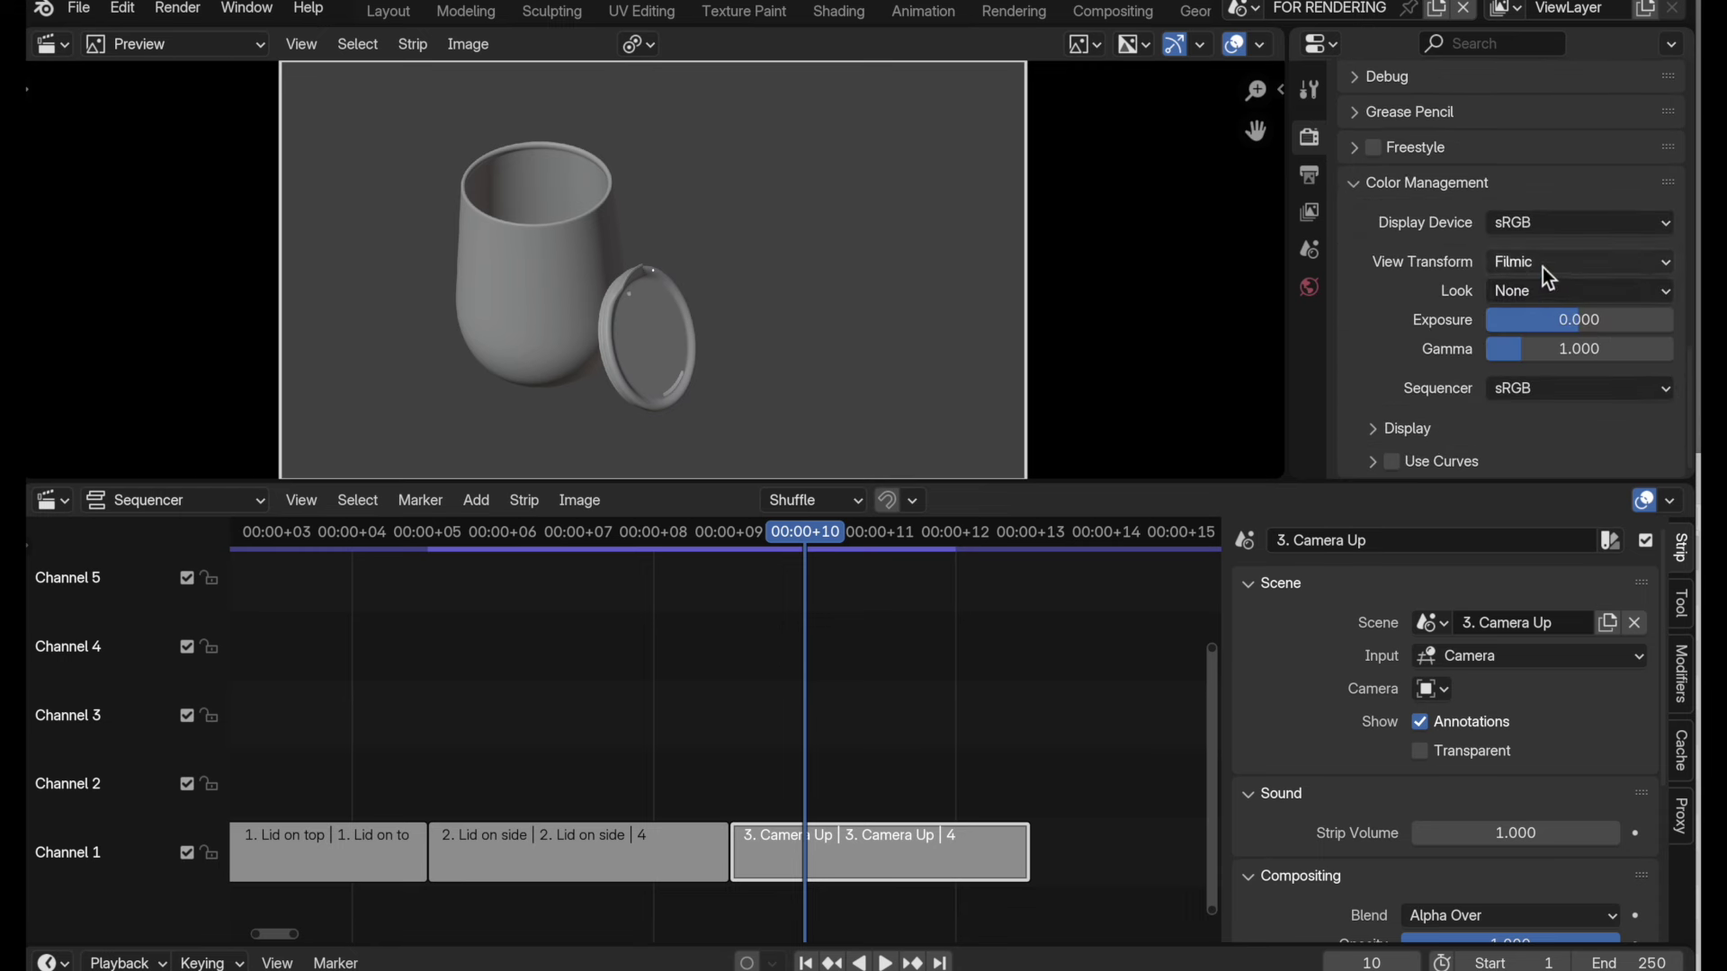
click(1542, 267)
click(1561, 326)
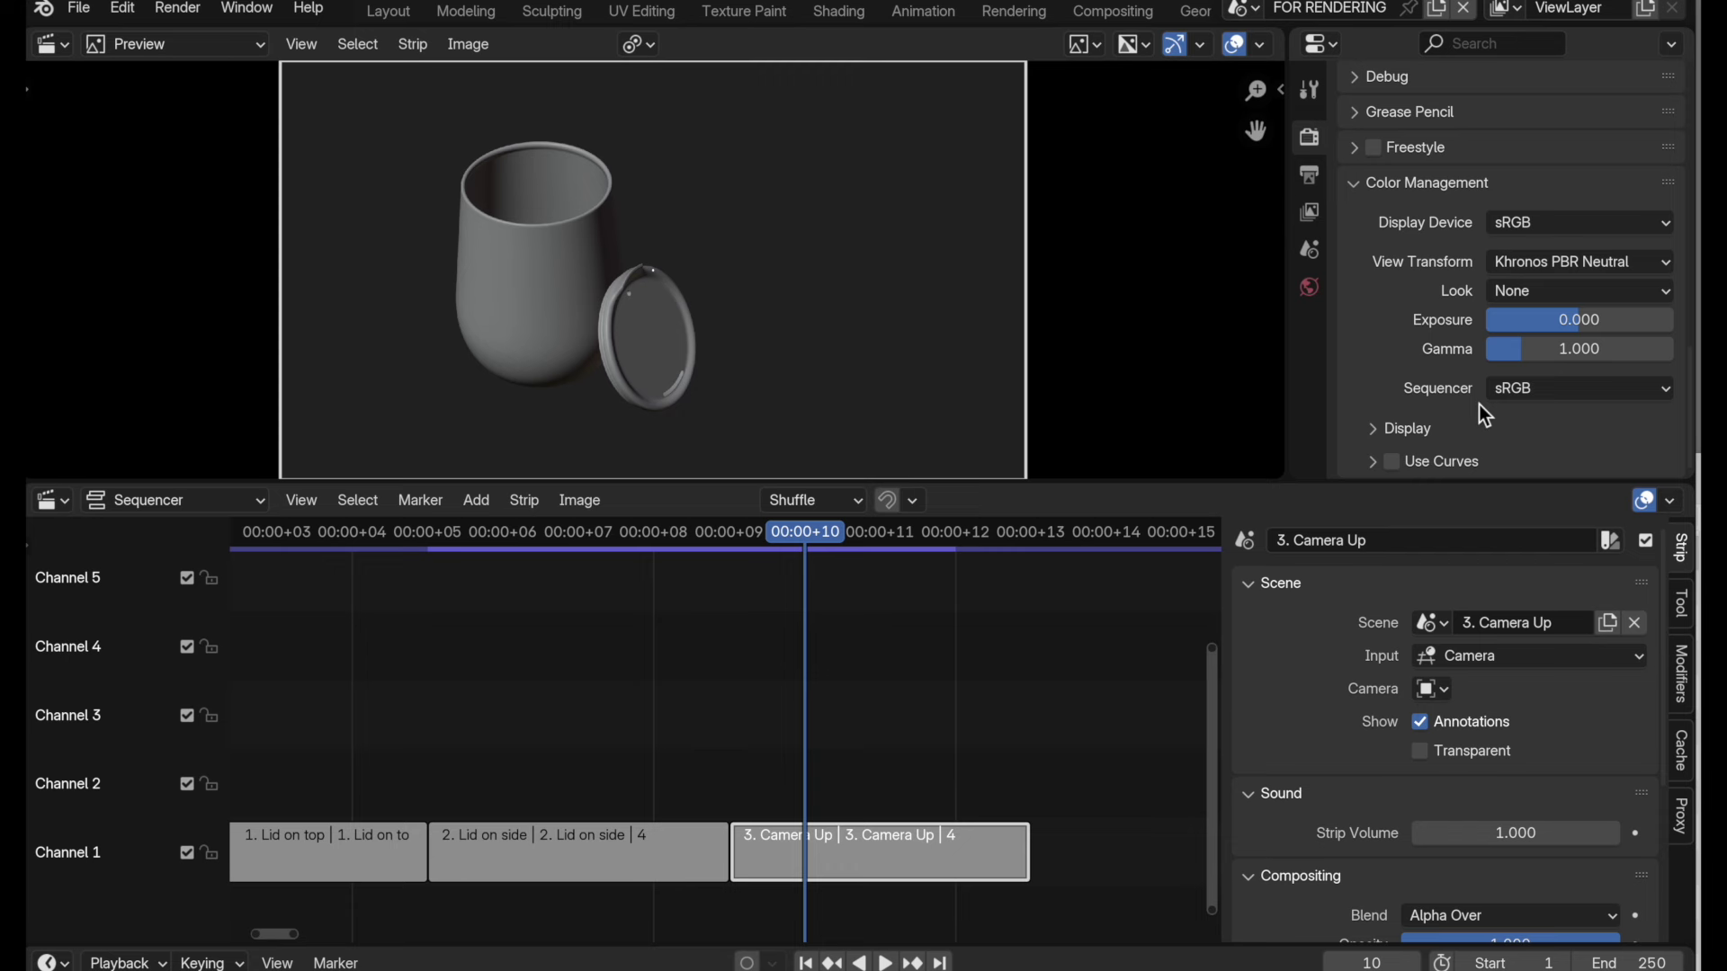
- Frame the whole sequence and assign Camera as the camera of the 1. Lid on top strip
click(356, 854)
key(Home)
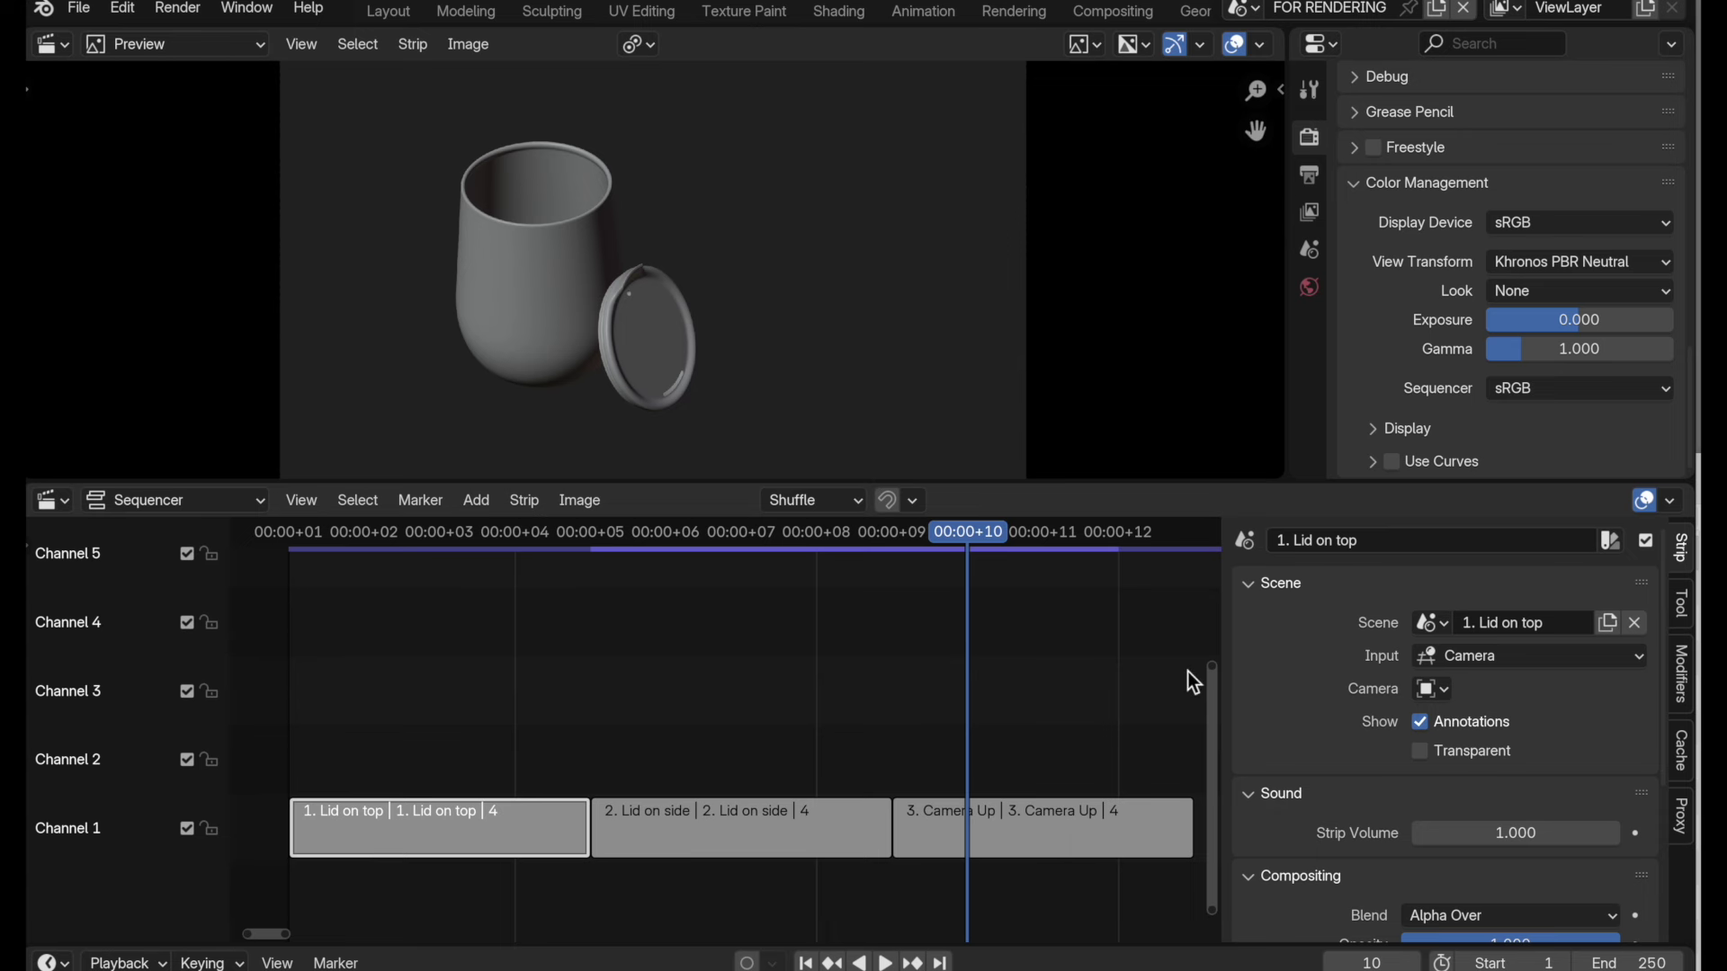
key(n)
key(n)
click(1447, 690)
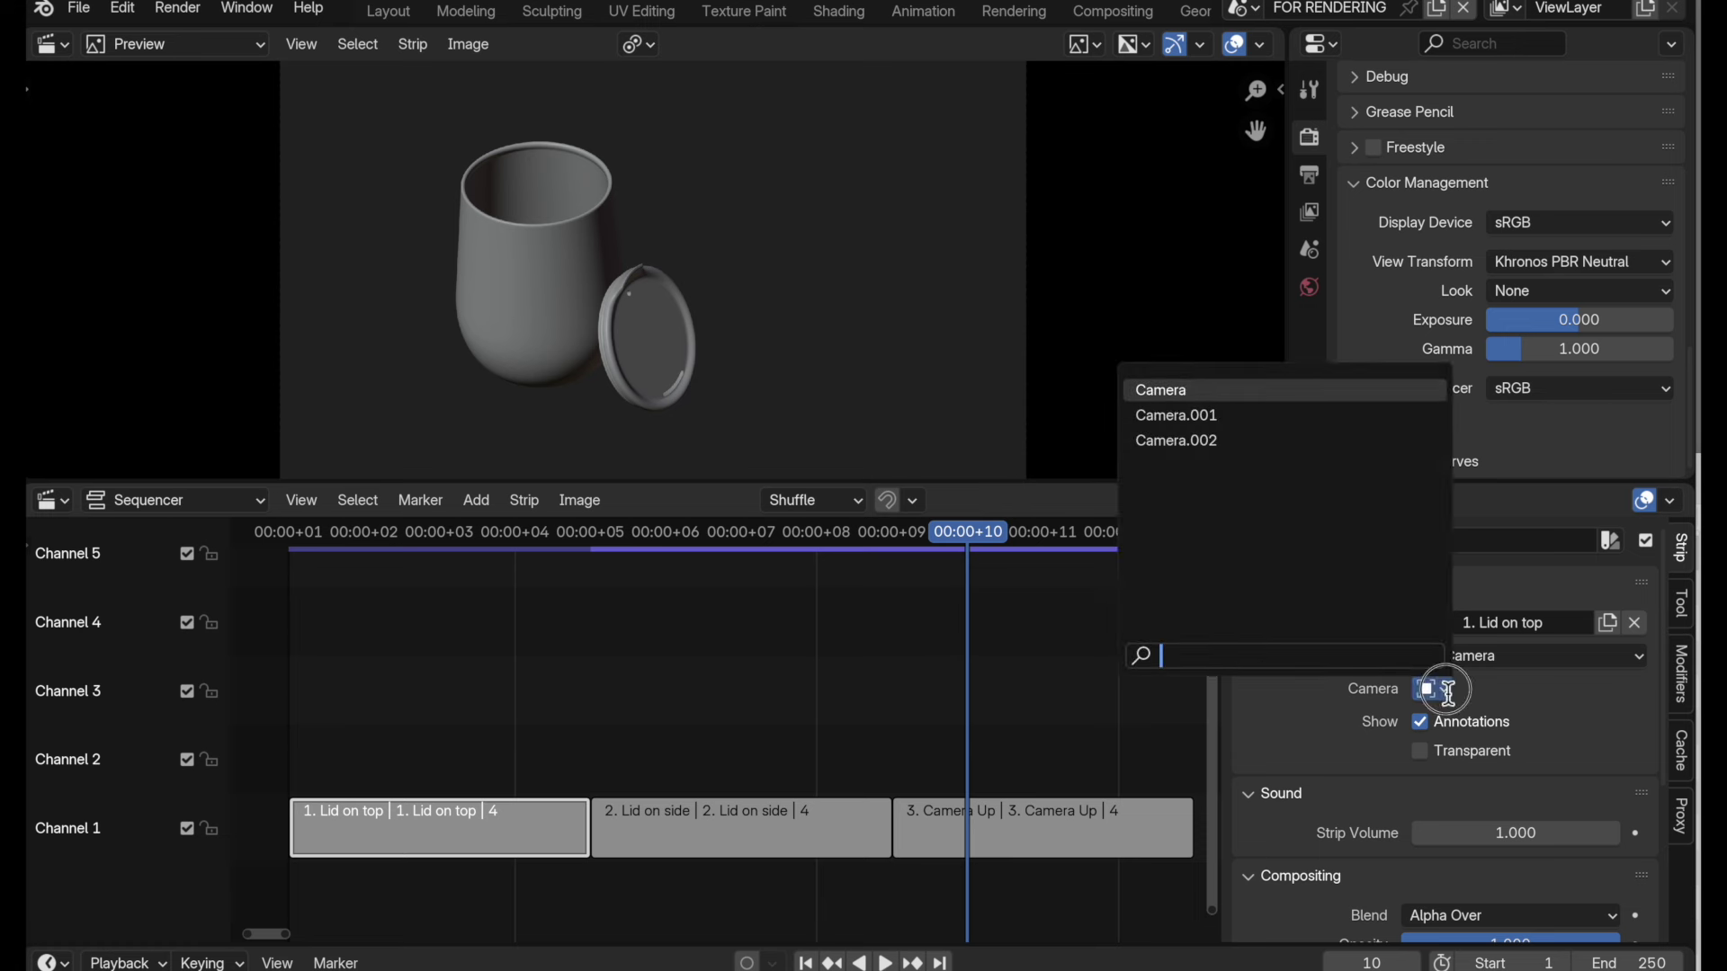
click(1335, 390)
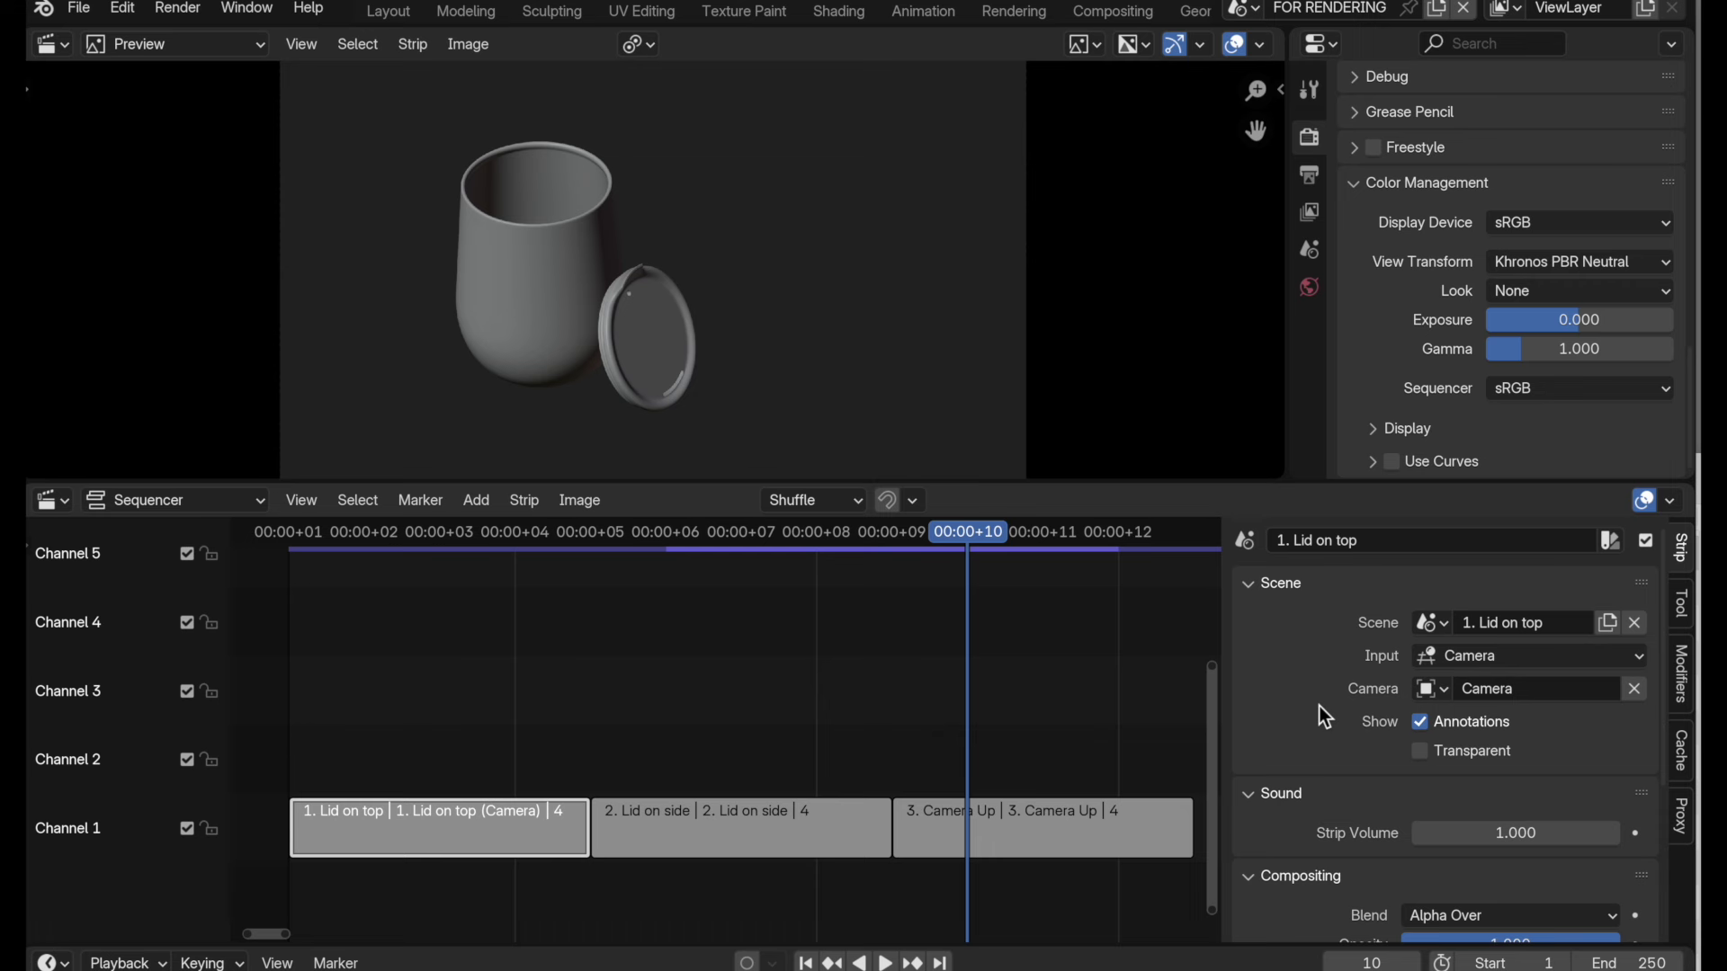
scroll(1319, 705, down, 4)
scroll(1317, 704, up, 4)
- Set the render output to the Renderings/Mug Renderings folder with the file name prefix "Mugs _"
click(1311, 174)
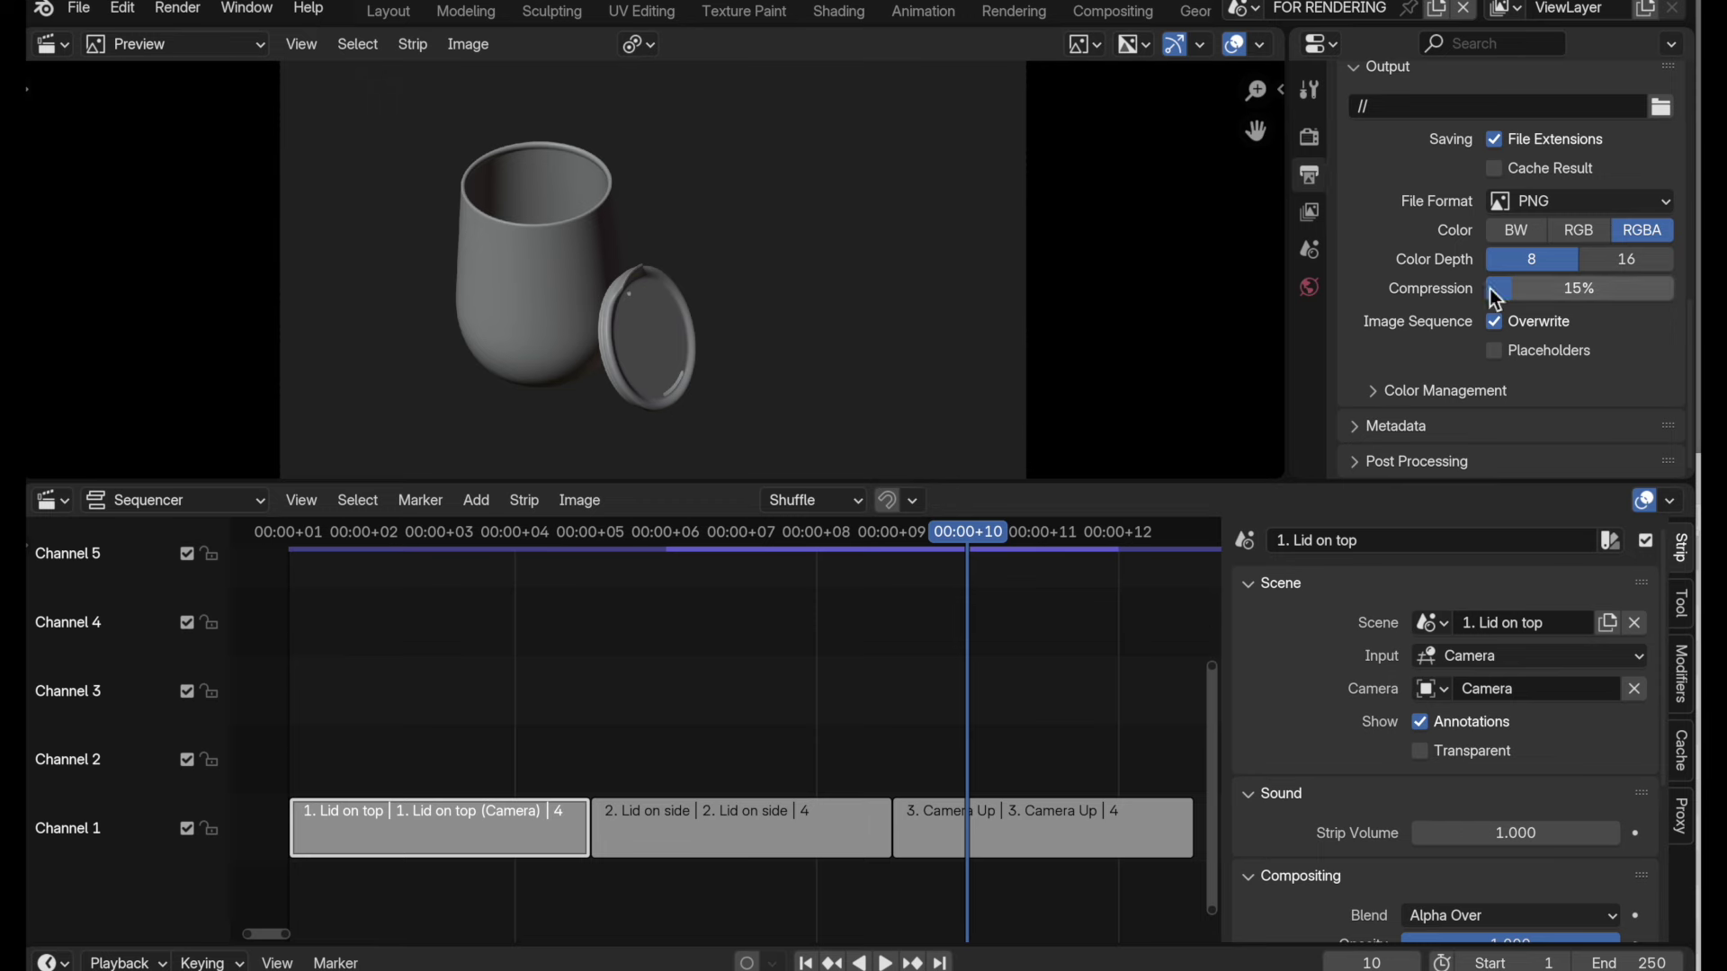
scroll(1490, 288, up, 2)
scroll(1487, 299, up, 1)
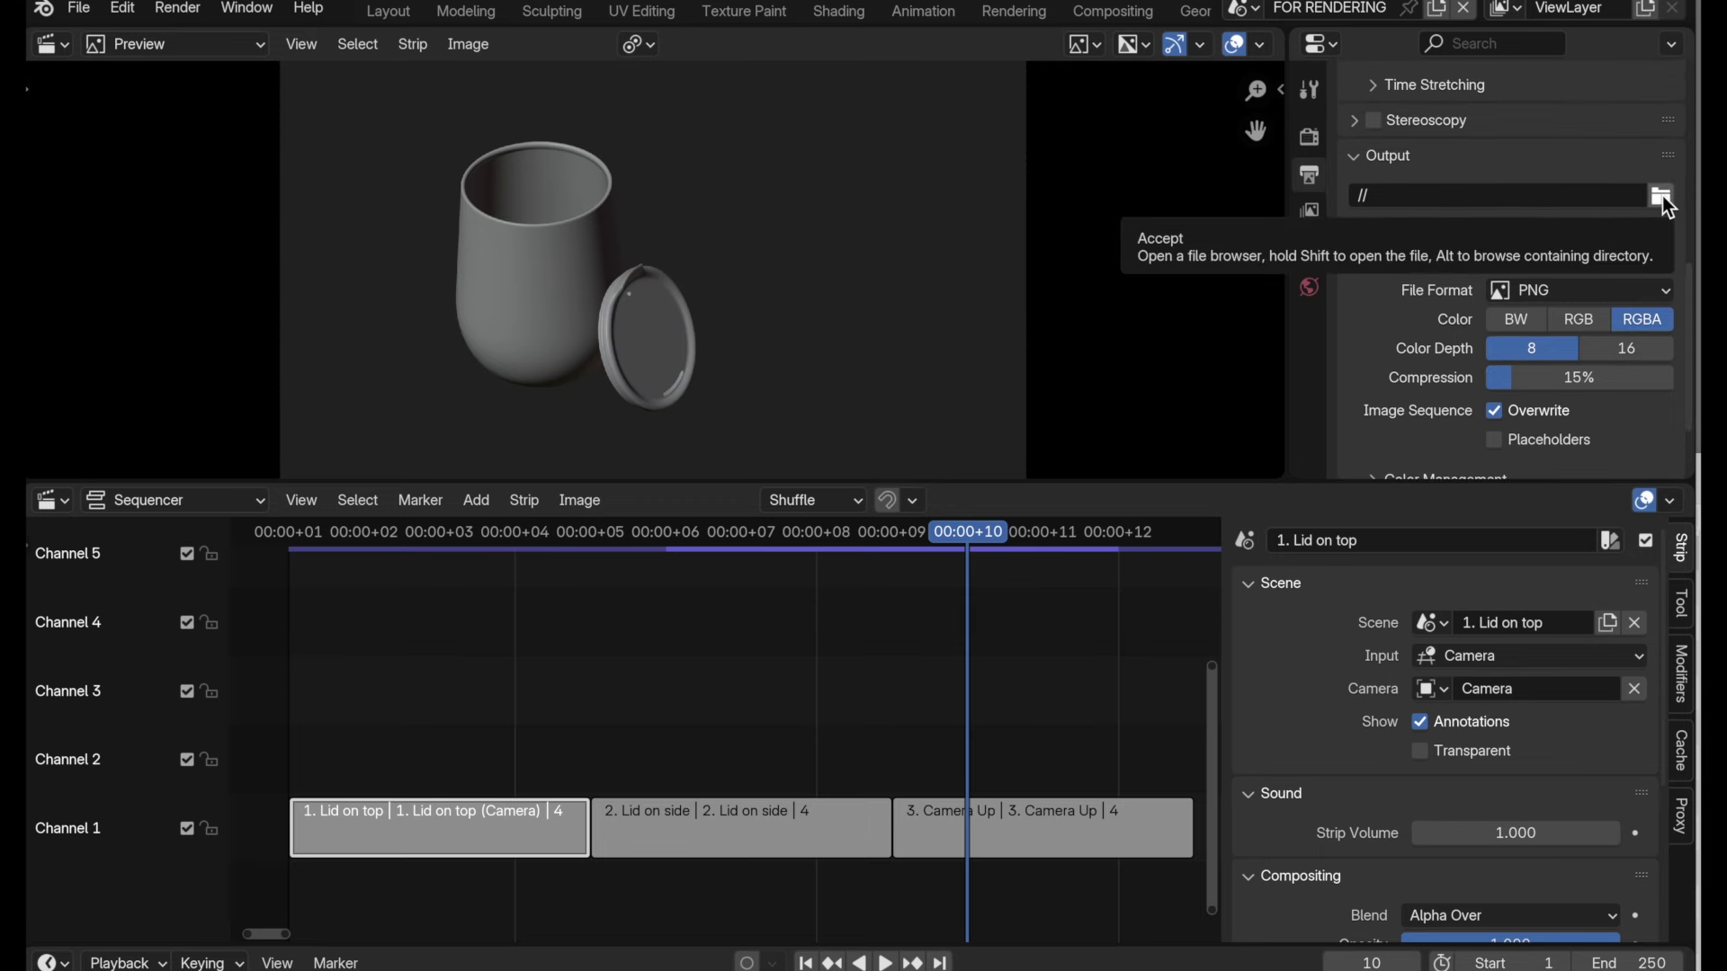
click(1662, 196)
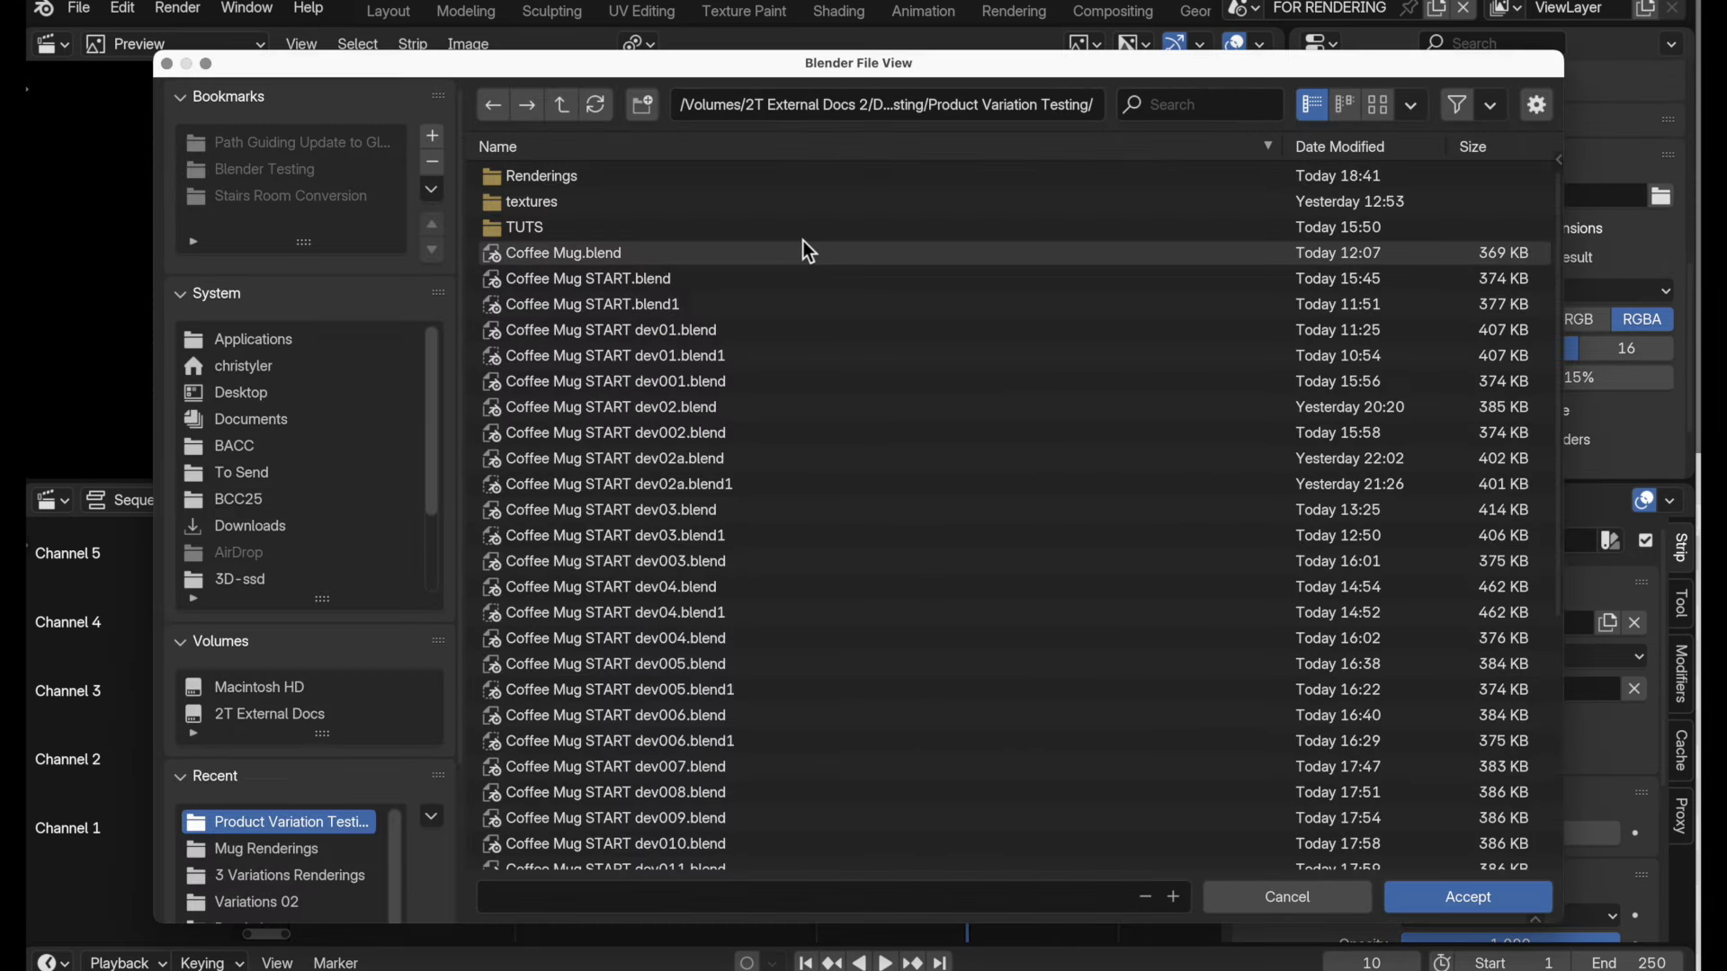
click(608, 179)
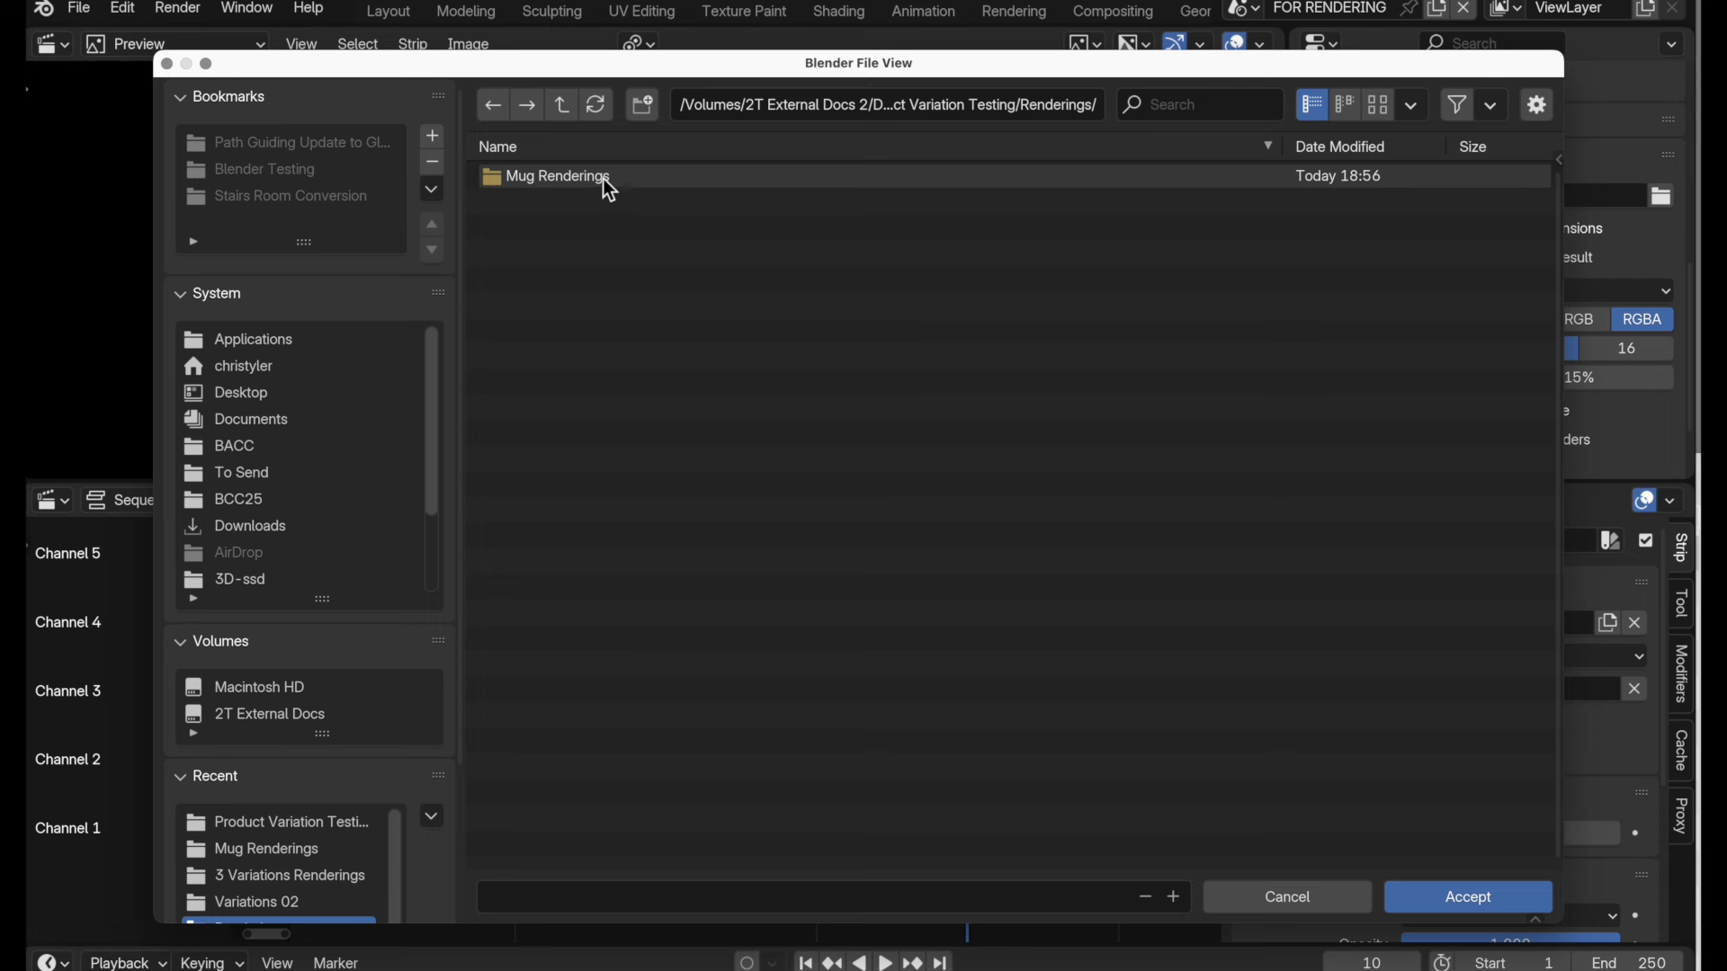
click(537, 180)
click(524, 903)
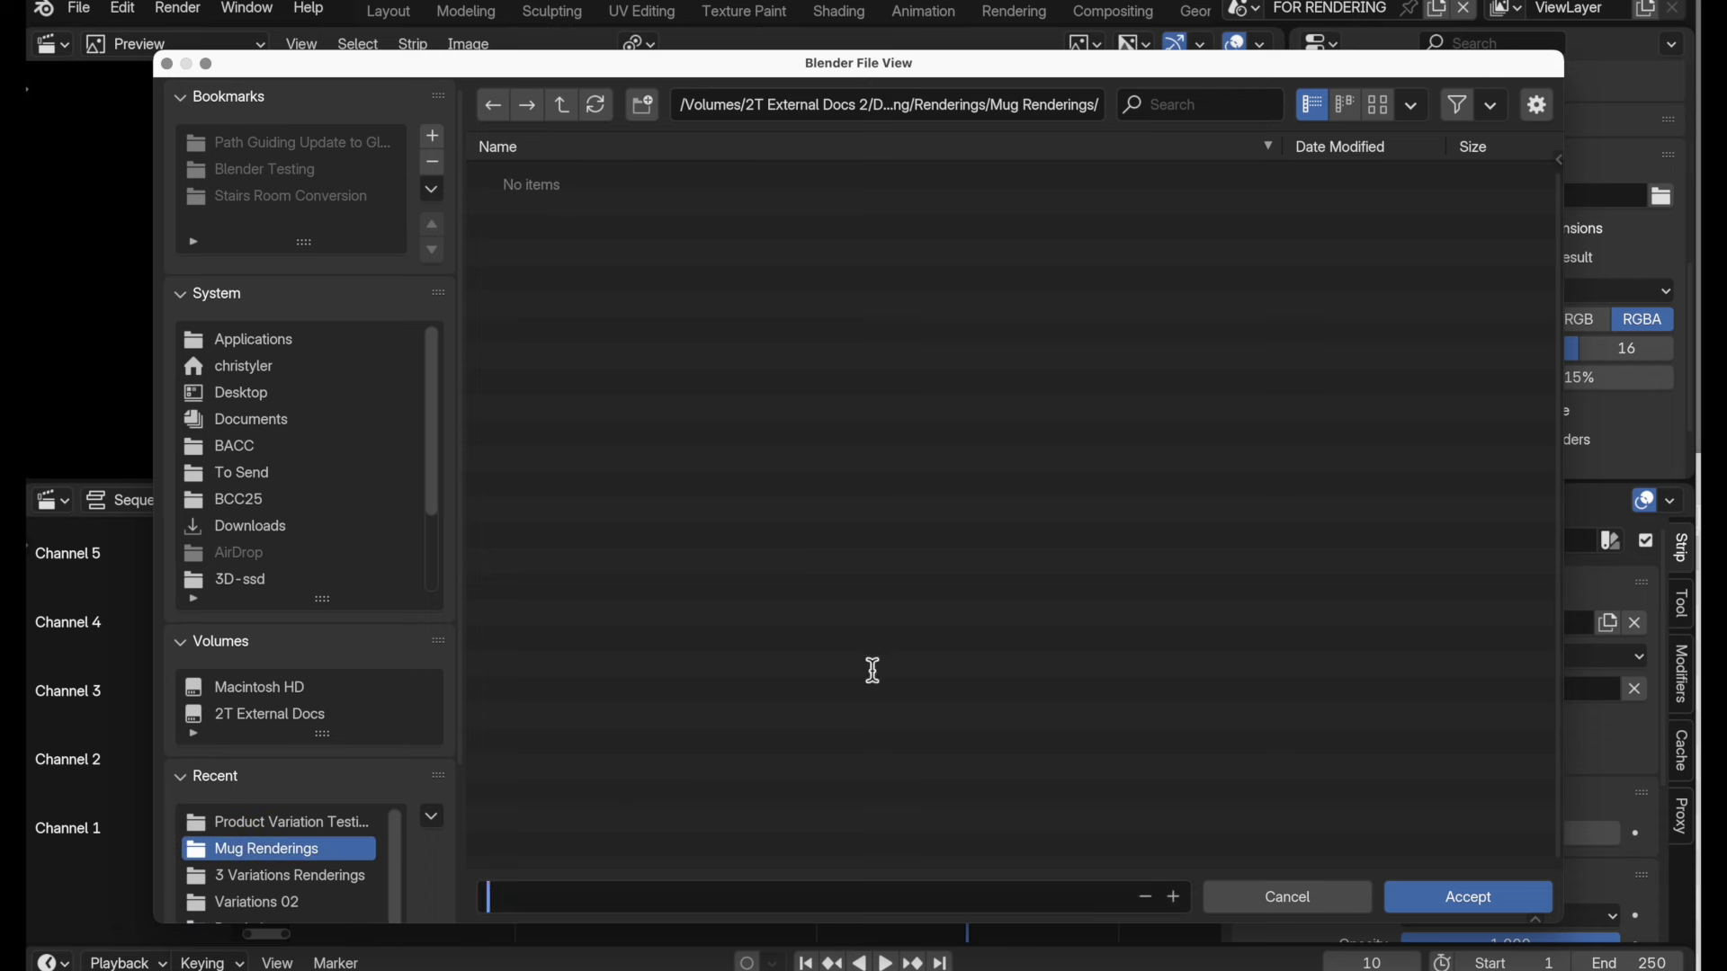
text(Mugs _)
click(1458, 908)
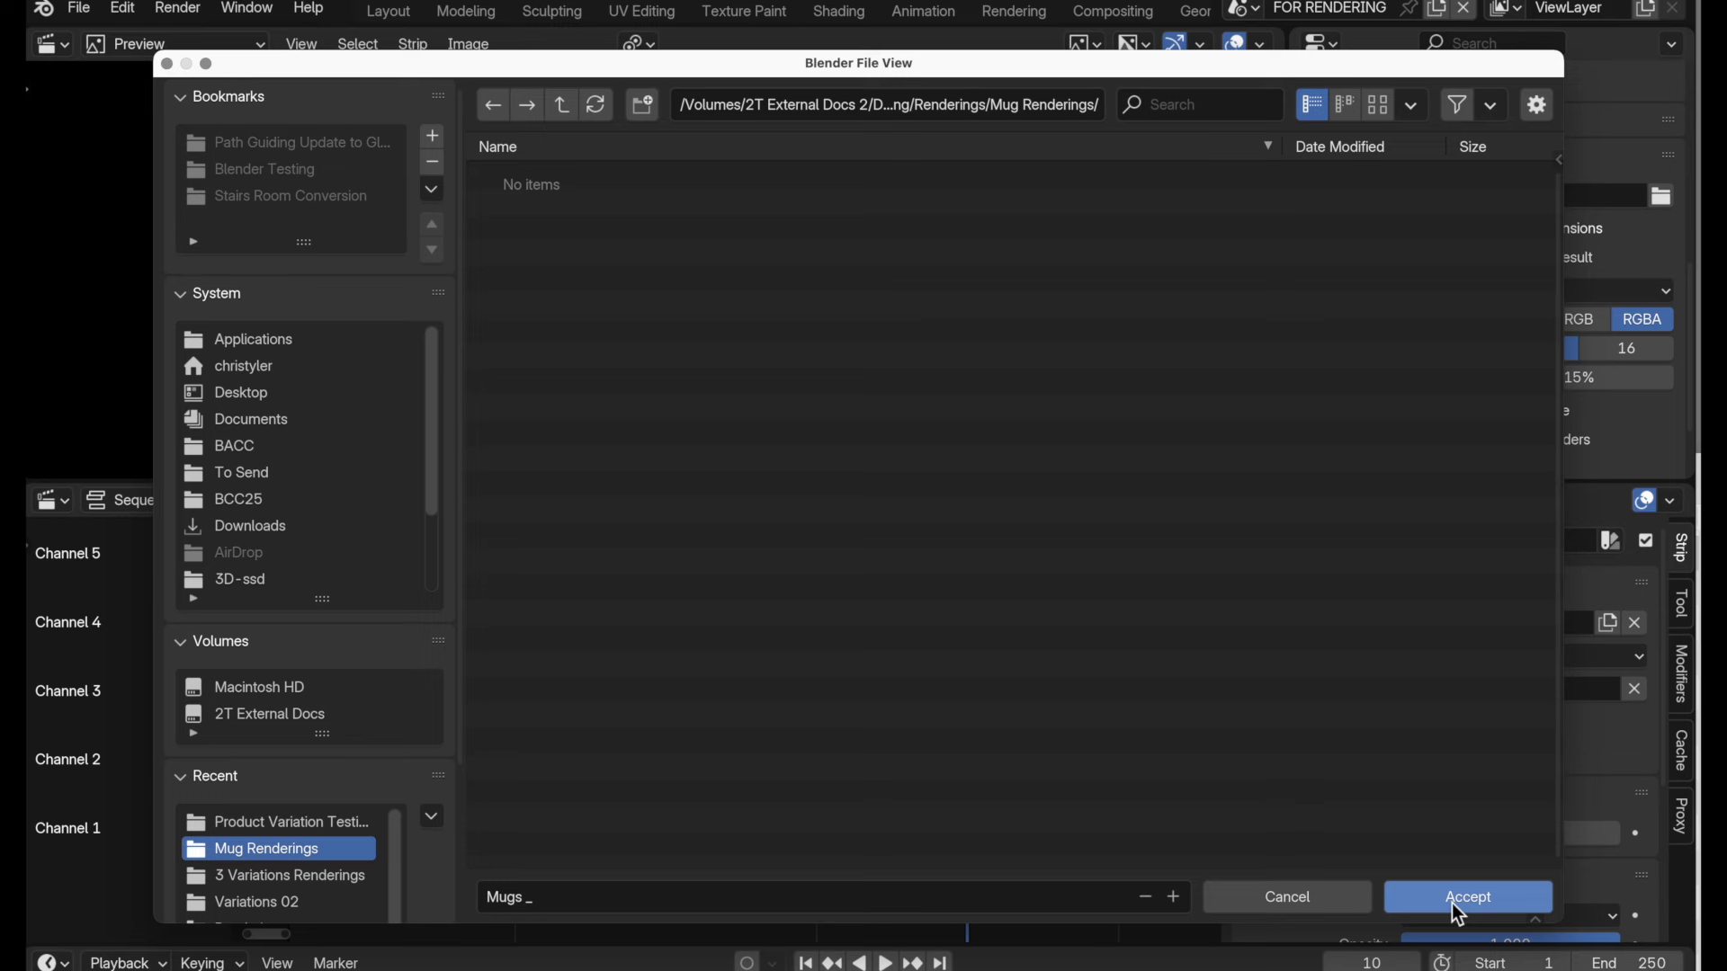
click(1452, 903)
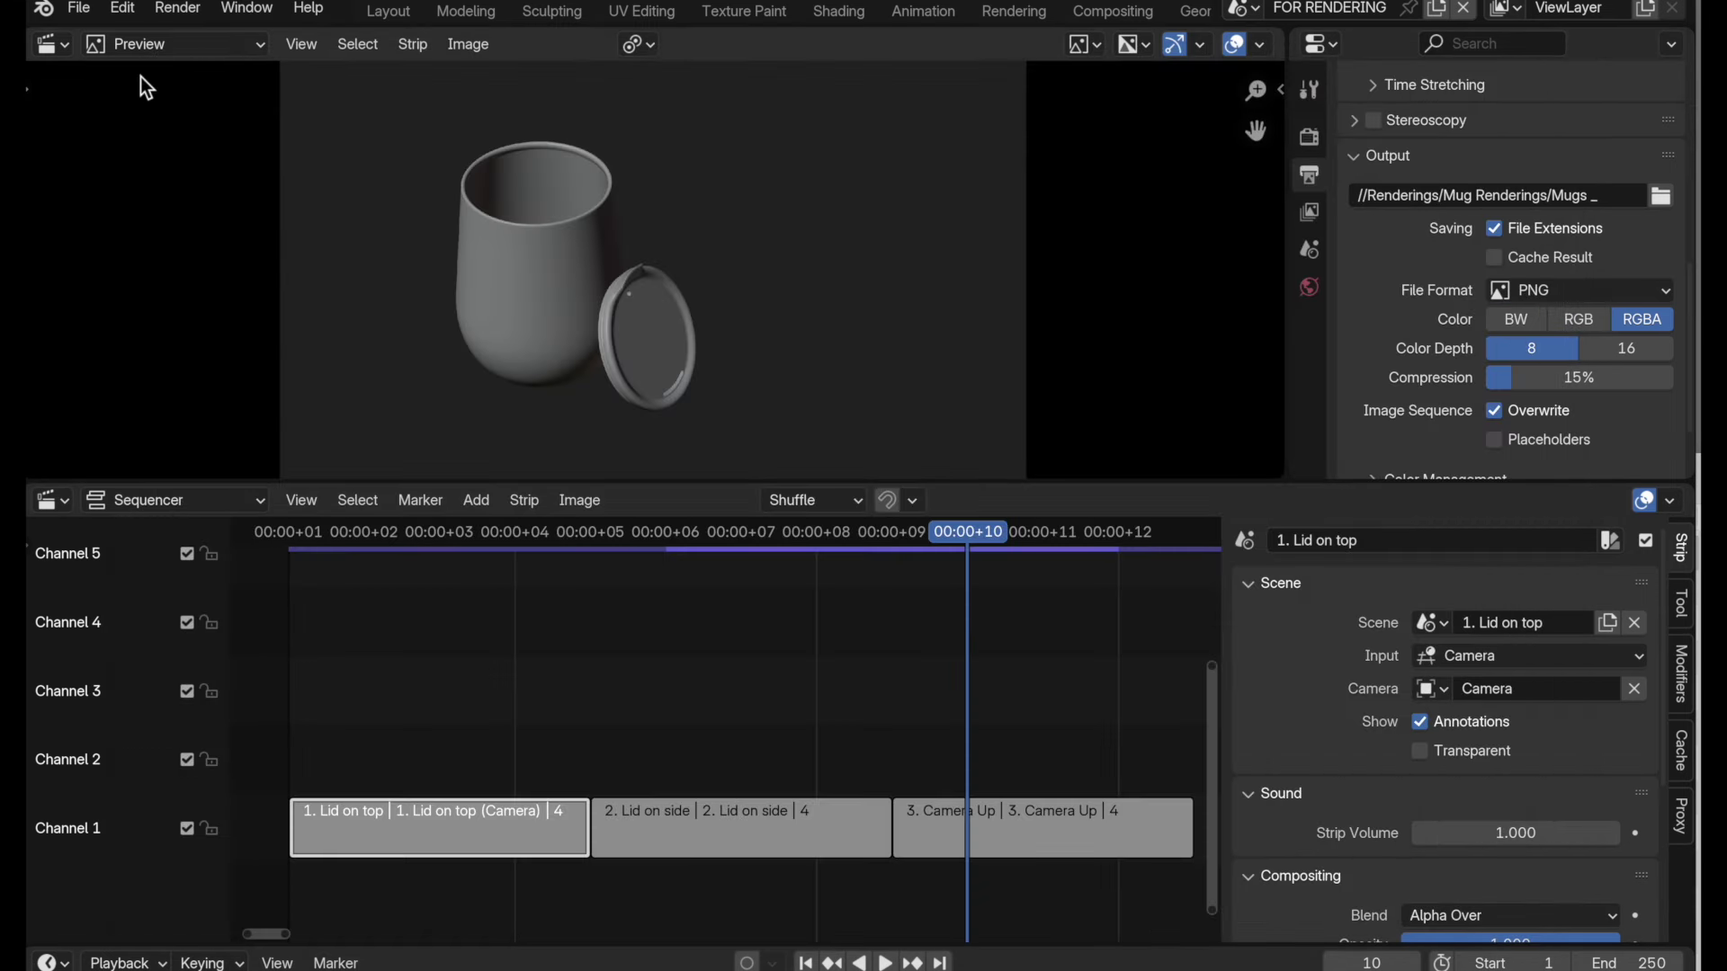
- Render the sequenced mug scenes as an animation and reposition the render window while checking the rendered frames
click(176, 10)
click(175, 66)
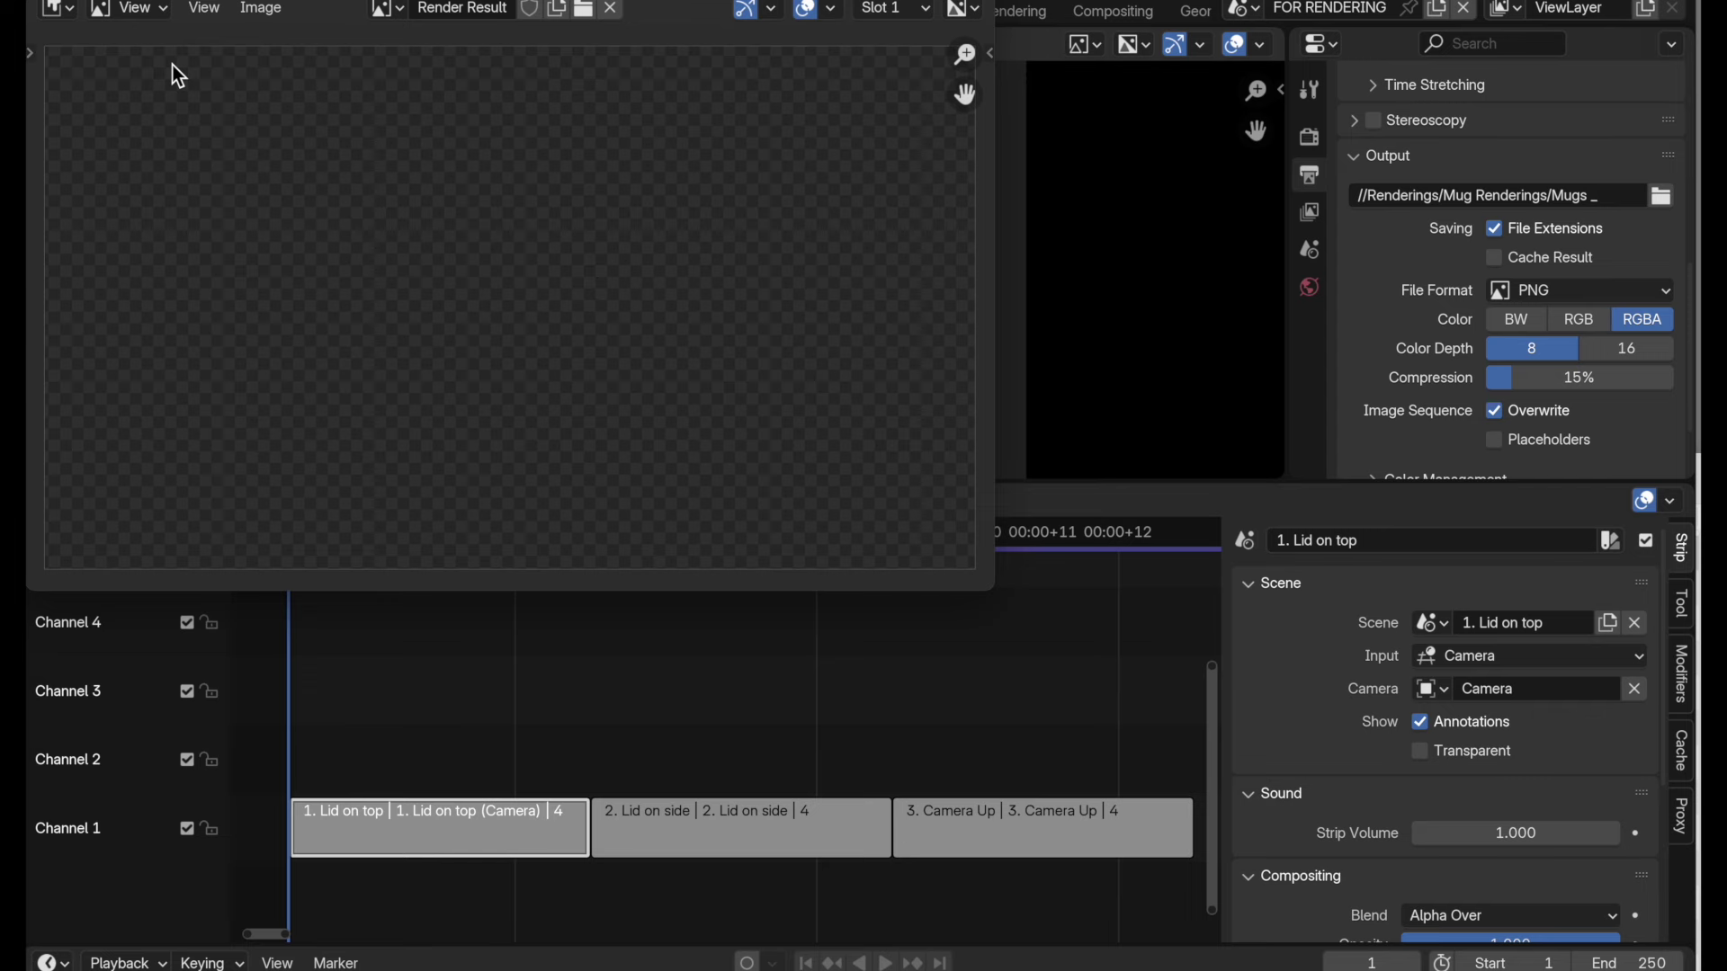
click(1048, 848)
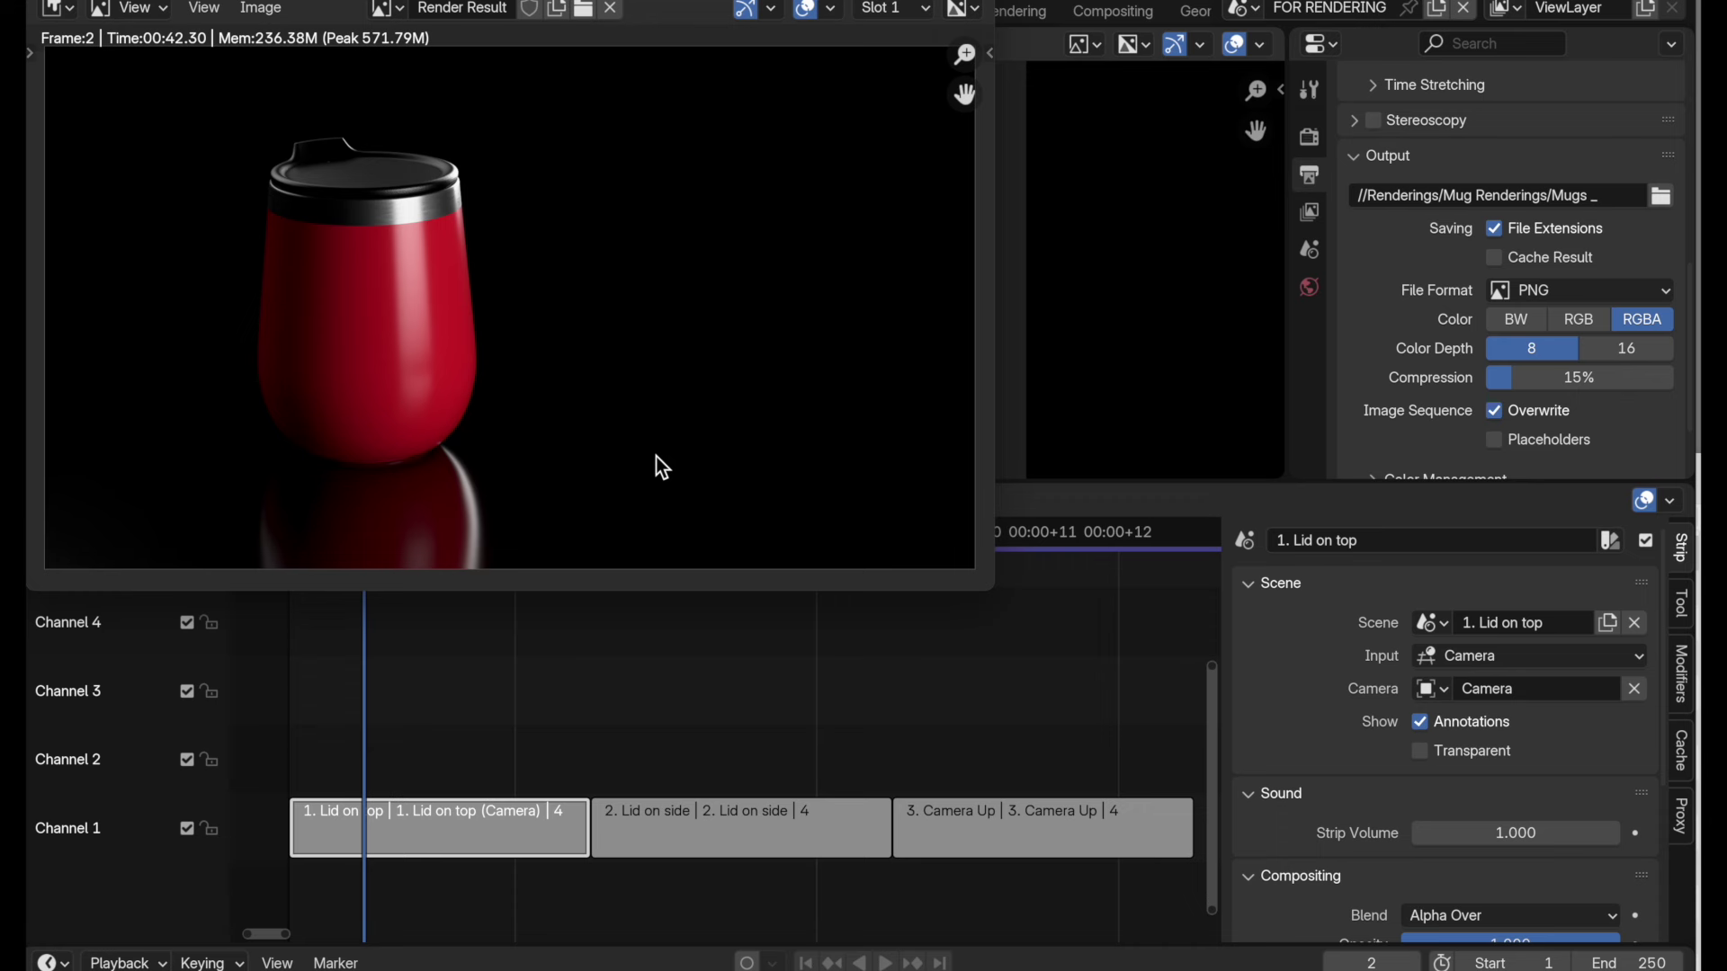
key(Right)
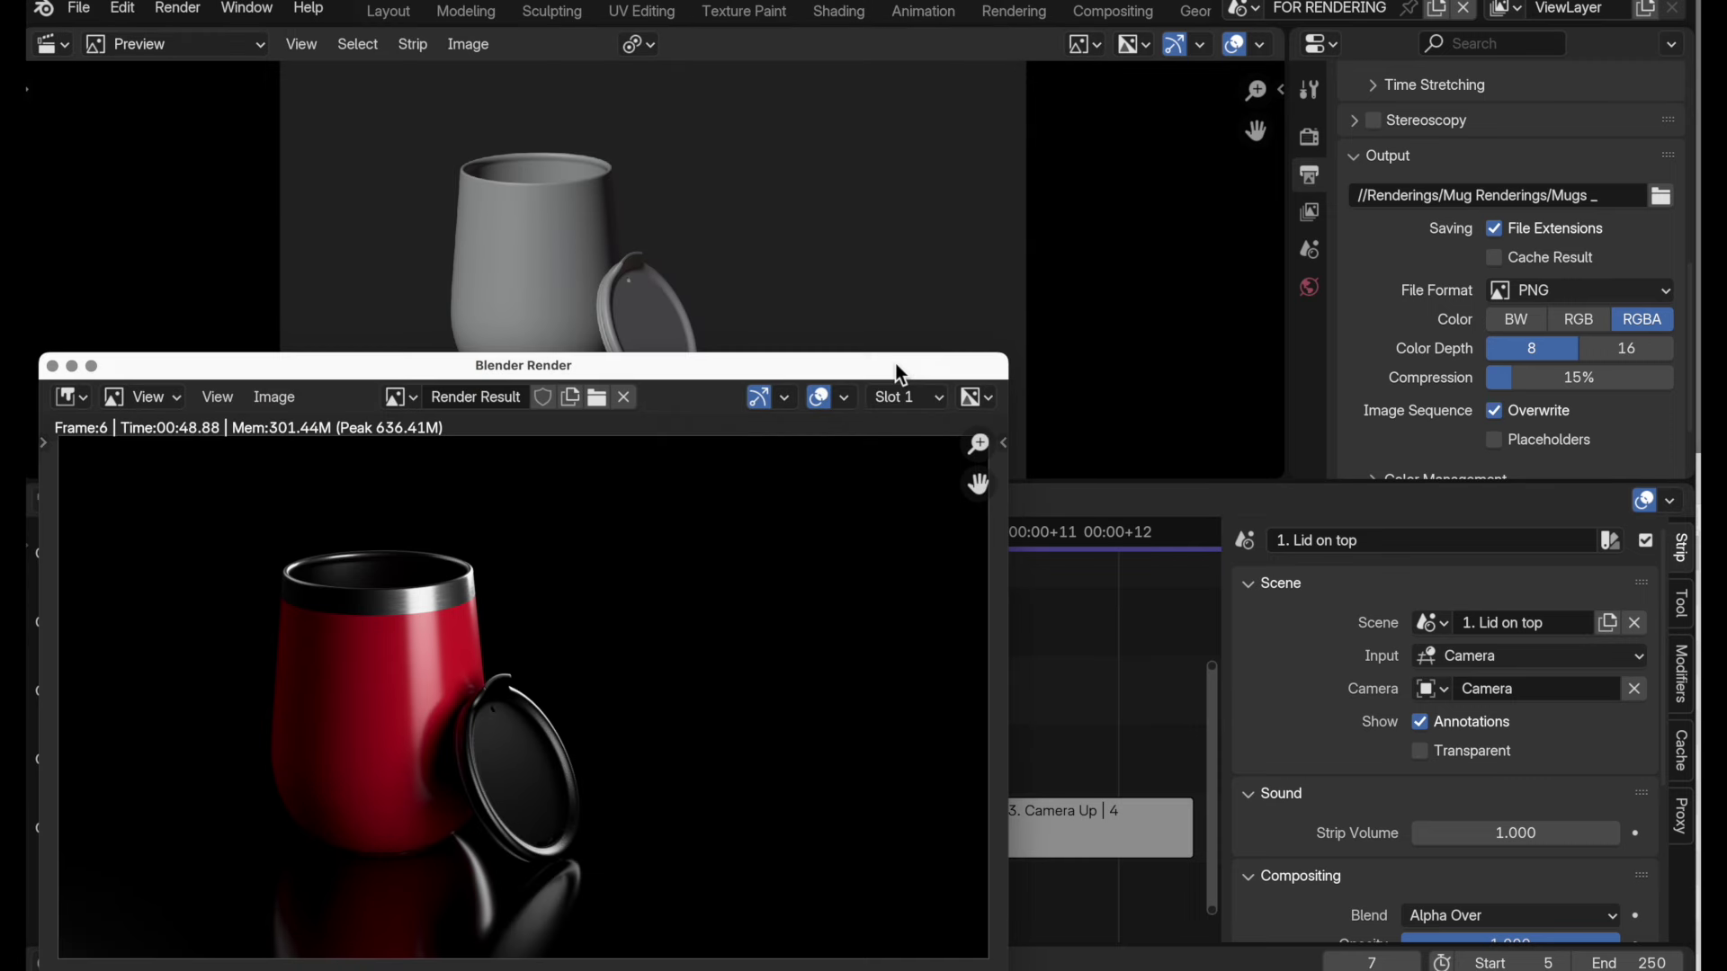
drag(894, 363, 906, 359)
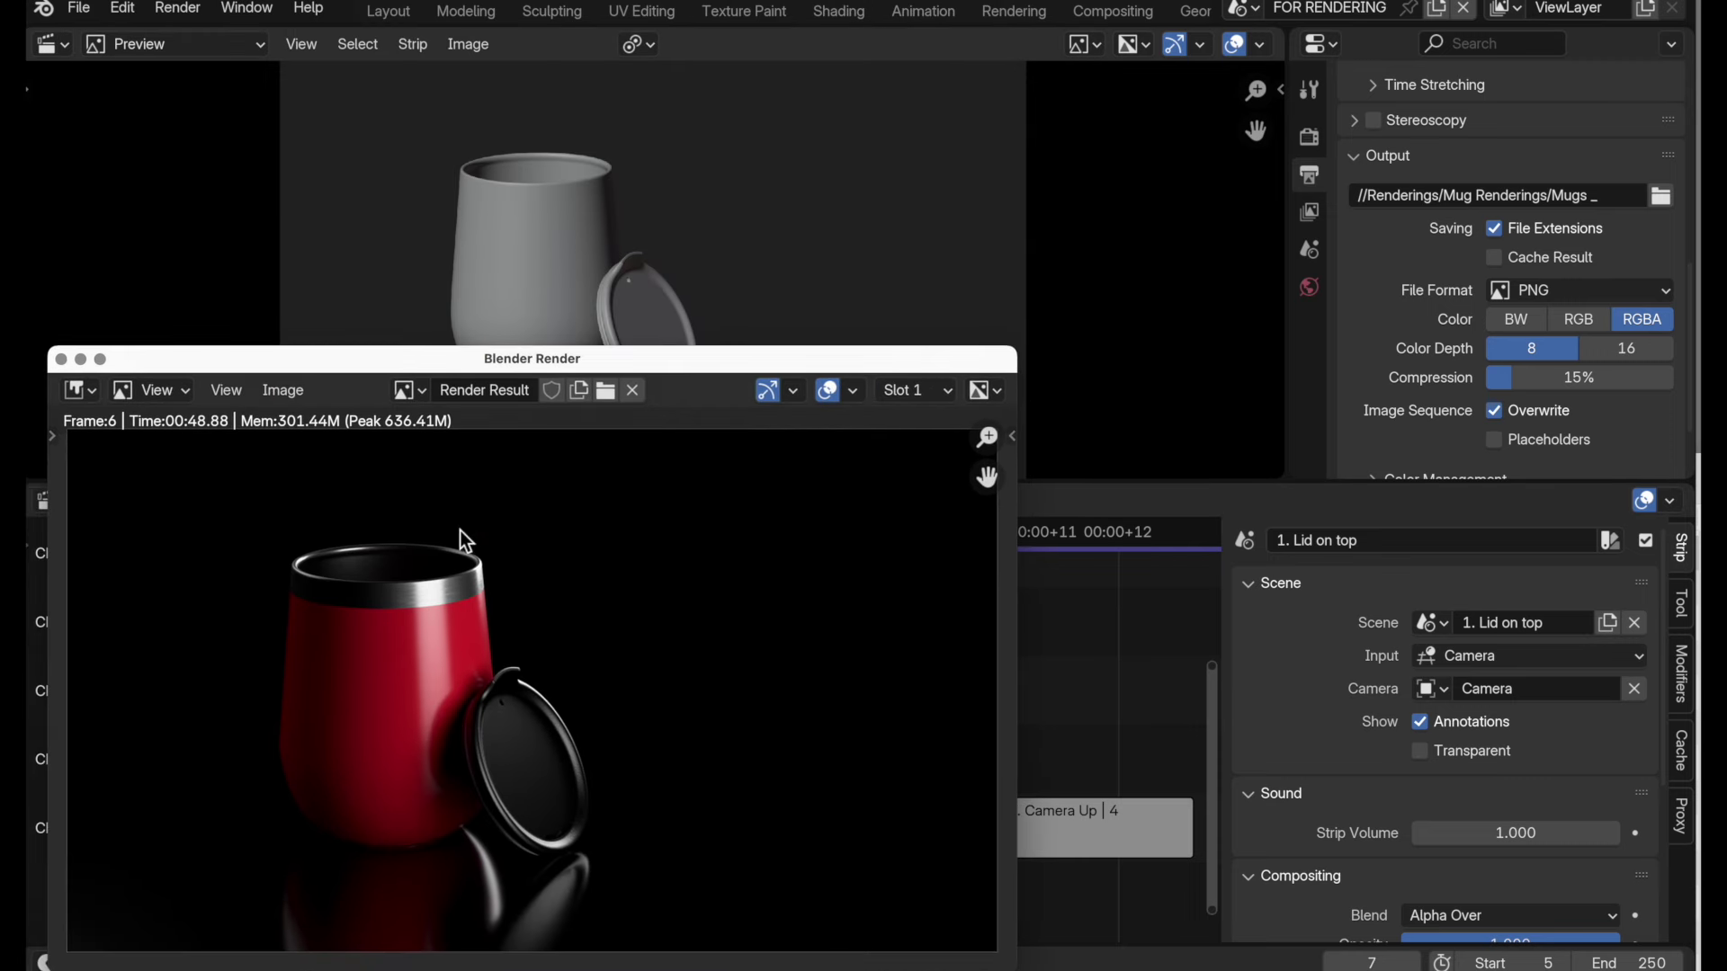